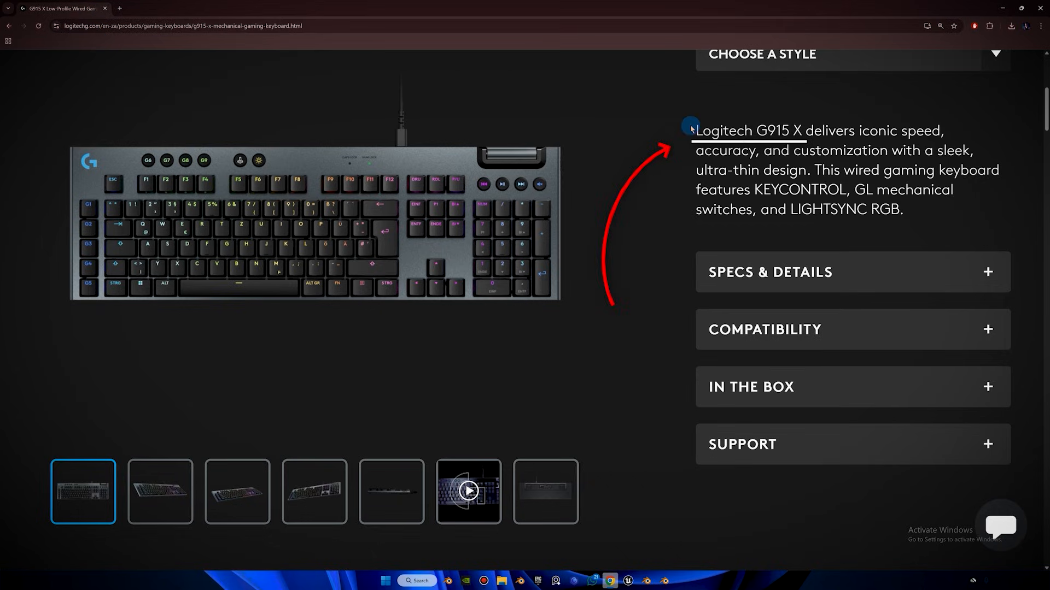
# Examine the Logitech G915 X product photos, from the top view through the angled shots to the side profile.
pyautogui.moveTo(695, 130); pyautogui.dragTo(808, 131)
pyautogui.click(640, 127)
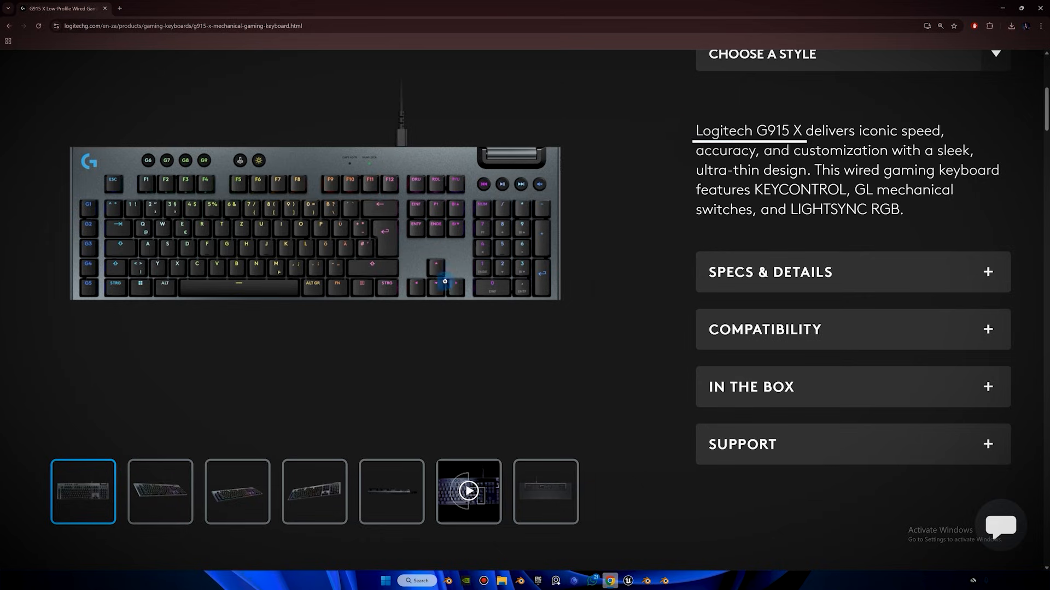
pyautogui.click(179, 504)
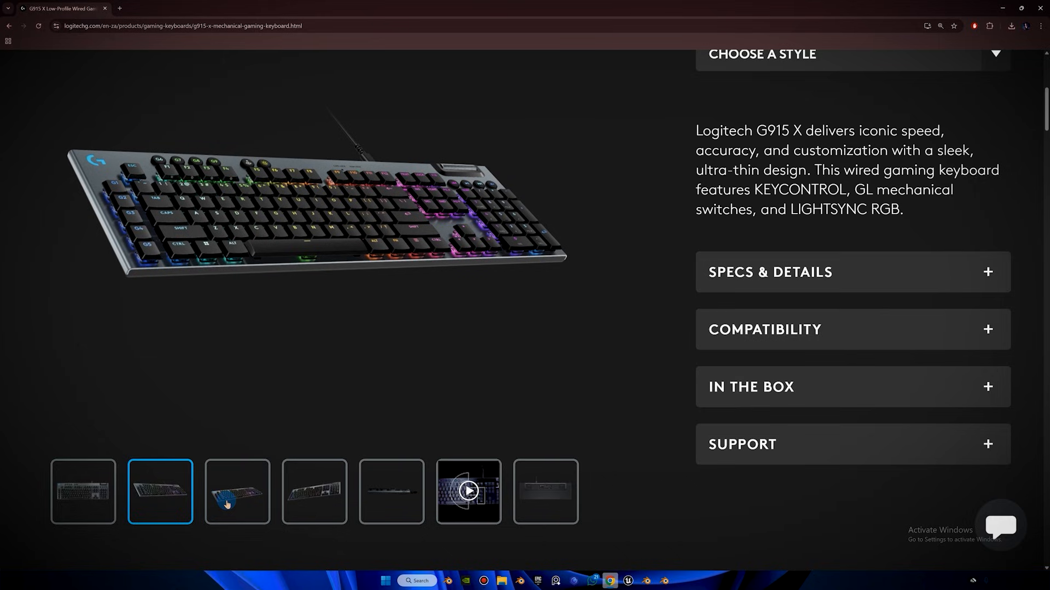
pyautogui.click(227, 504)
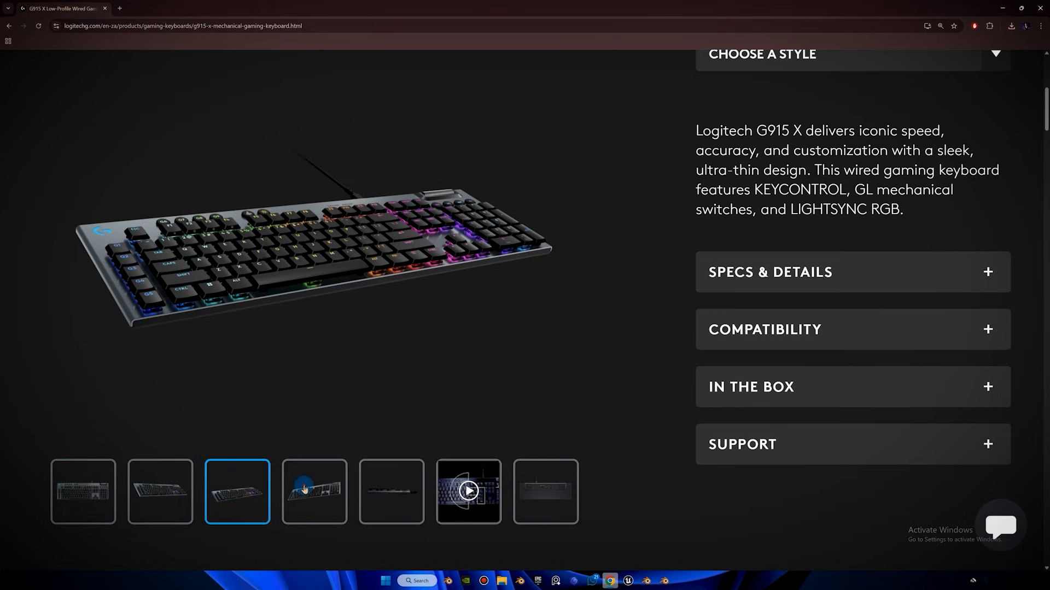
pyautogui.click(304, 490)
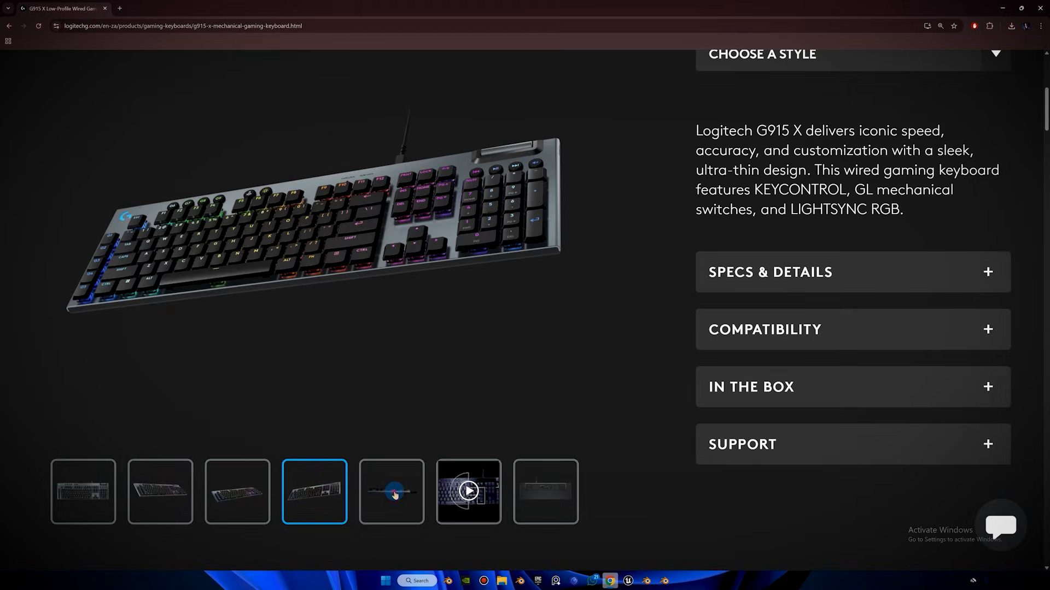
pyautogui.click(395, 494)
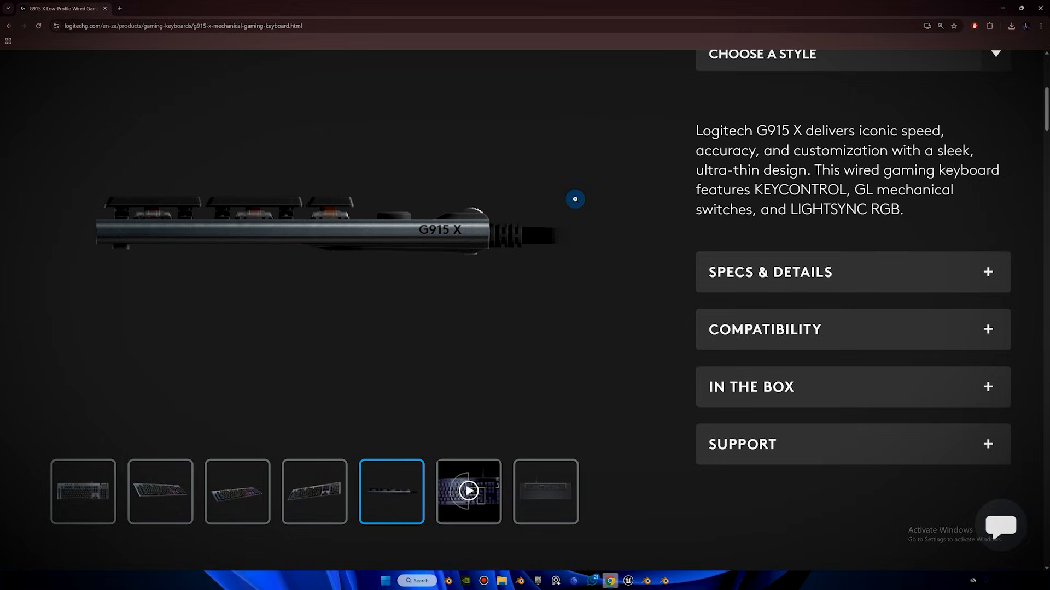
pyautogui.click(70, 500)
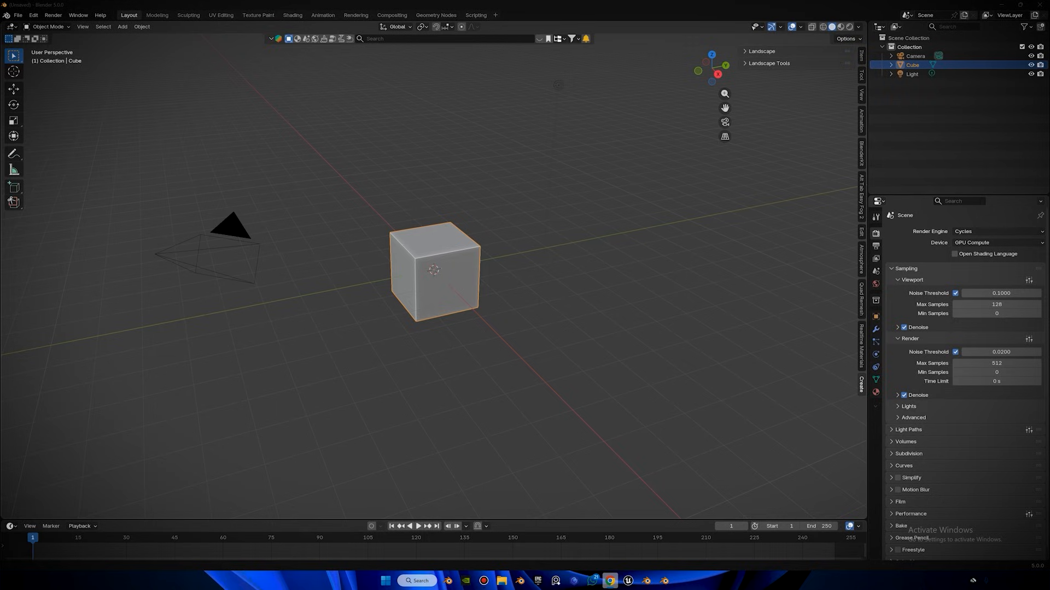
# Switch to Blender and hide the sidebar in the 3D viewport.
pyautogui.scroll(4, 634, 220)
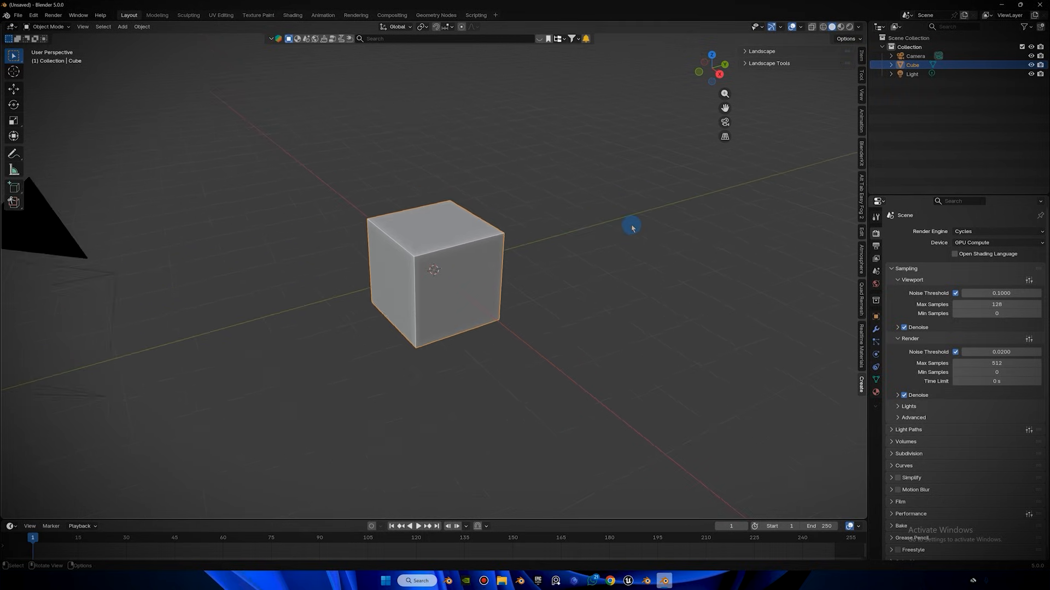
pyautogui.press('n')
pyautogui.scroll(-6, 631, 225)
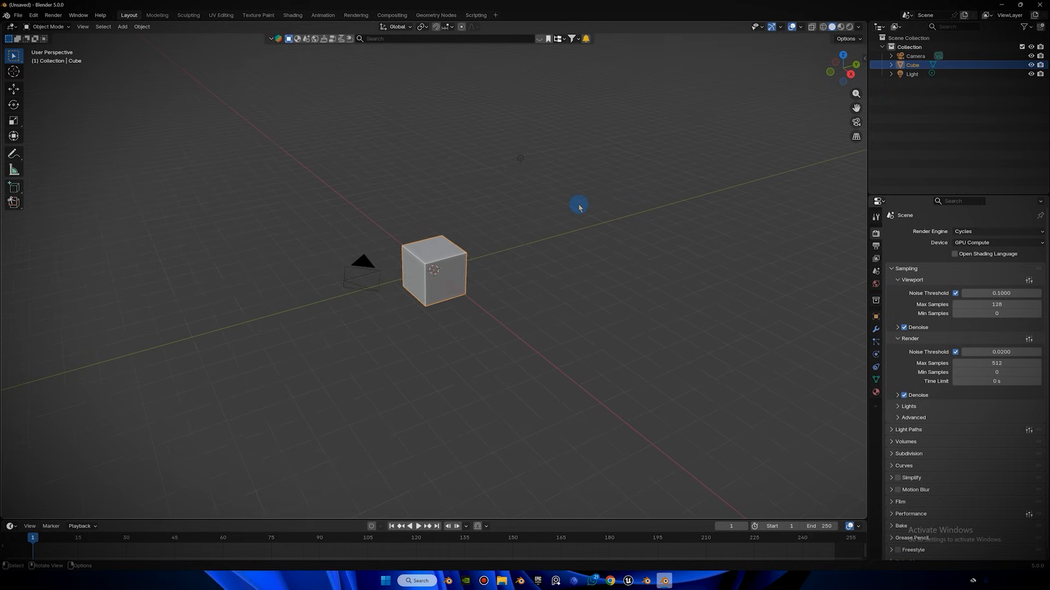
# Delete the default camera, light and cube from the scene.
pyautogui.scroll(2, 579, 205)
pyautogui.moveTo(579, 206)
pyautogui.mouseDown(button='middle')
pyautogui.moveTo(563, 207)
pyautogui.moveTo(578, 212)
pyautogui.mouseUp(button='middle')
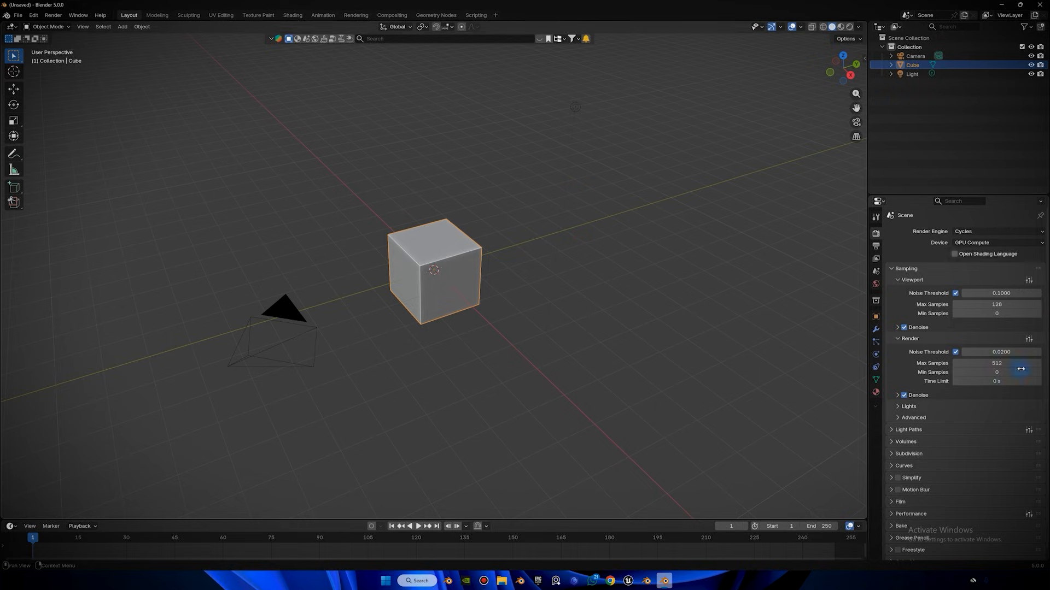
pyautogui.scroll(1, 699, 112)
pyautogui.moveTo(699, 112); pyautogui.dragTo(689, 110, button='middle')
pyautogui.scroll(-1, 689, 110)
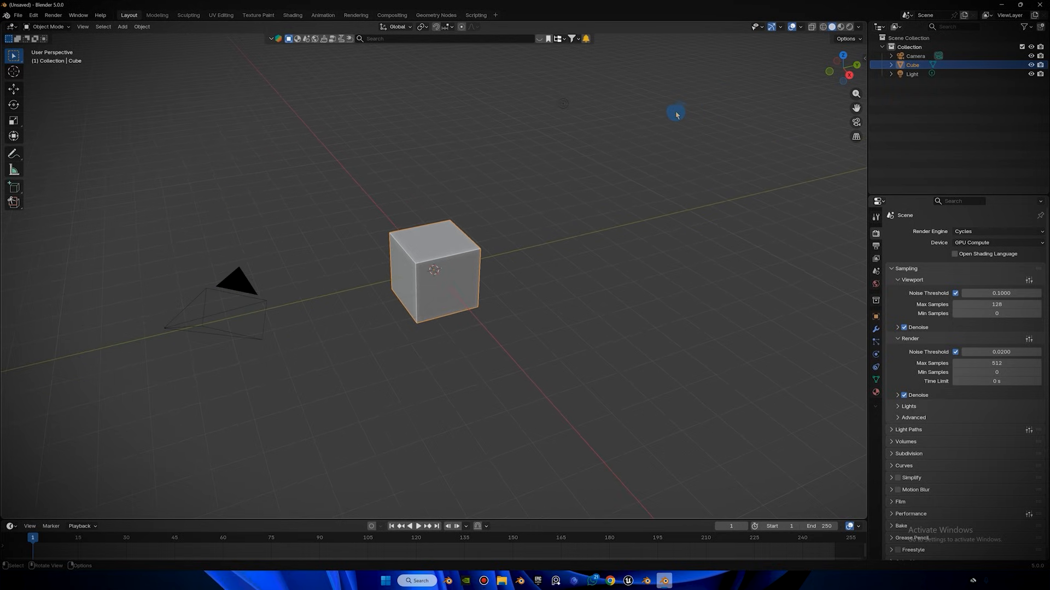
pyautogui.moveTo(201, 239); pyautogui.dragTo(279, 370)
pyautogui.press('Delete')
pyautogui.moveTo(502, 102); pyautogui.dragTo(604, 134)
pyautogui.press('Delete')
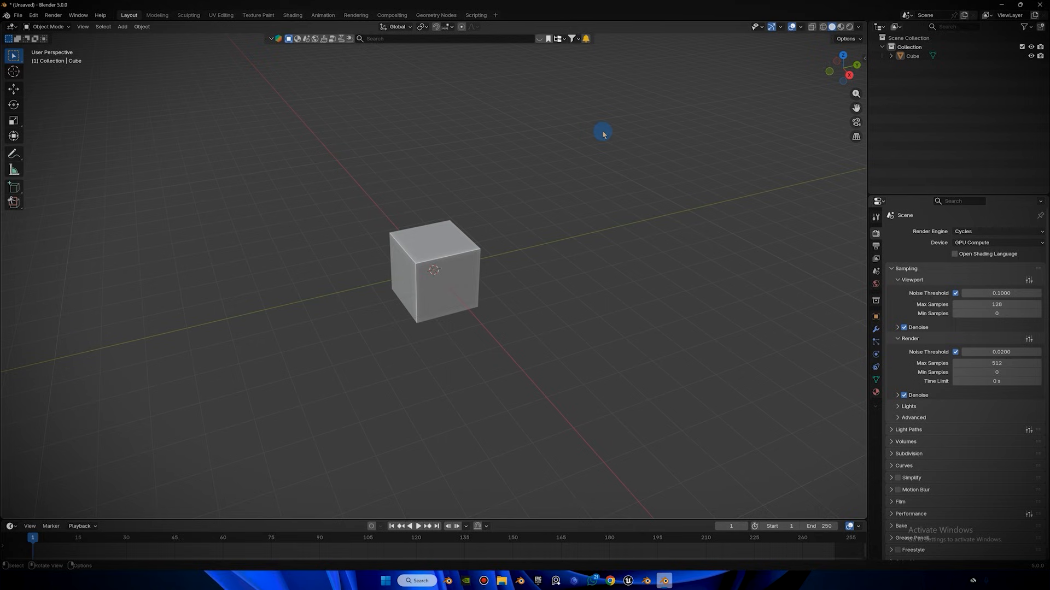
pyautogui.moveTo(227, 68); pyautogui.dragTo(250, 110, button='middle')
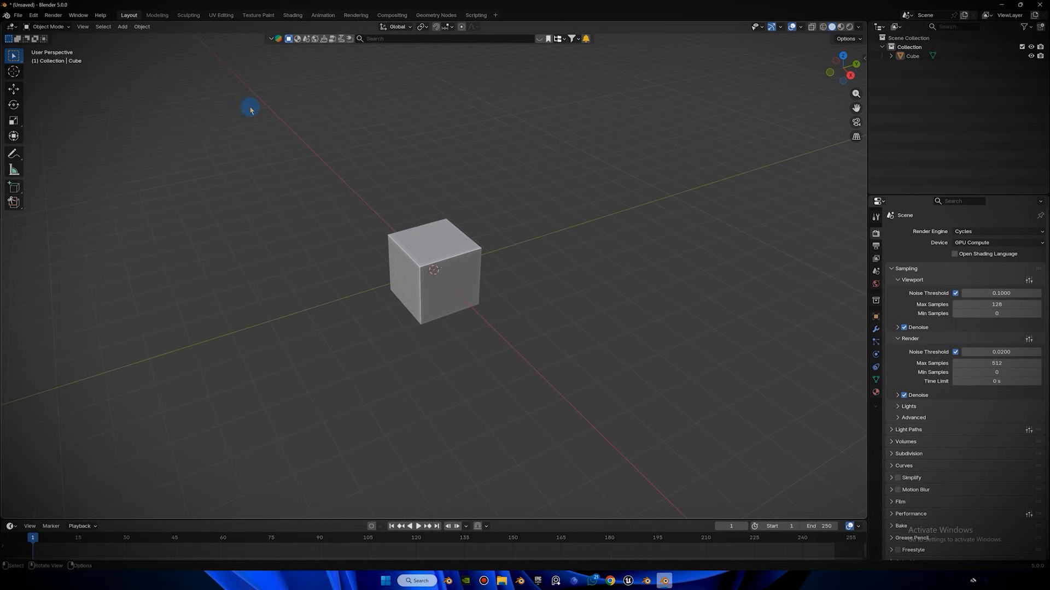
pyautogui.click(405, 242)
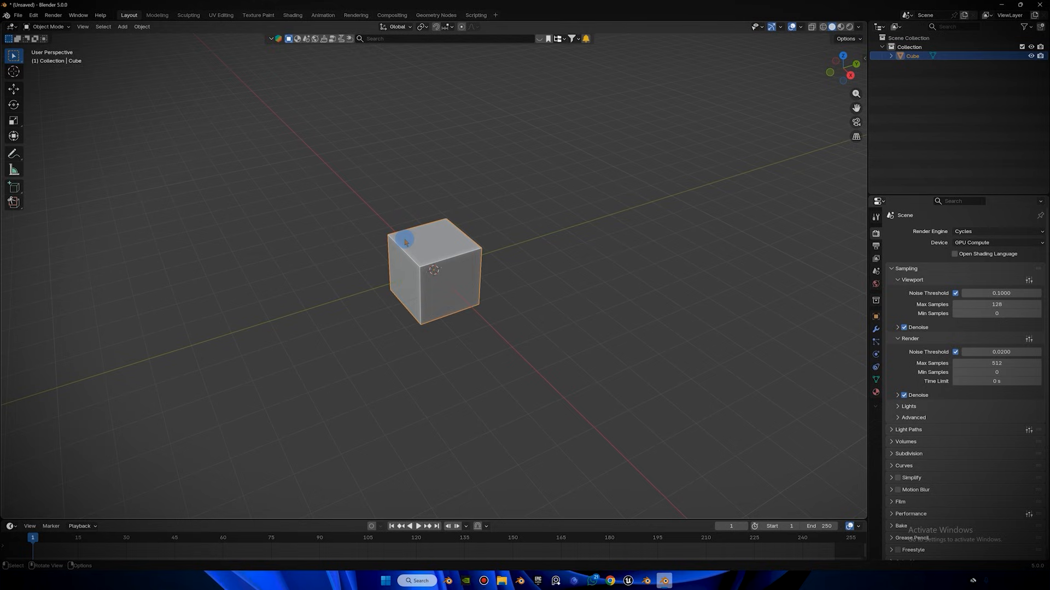
pyautogui.press('Delete')
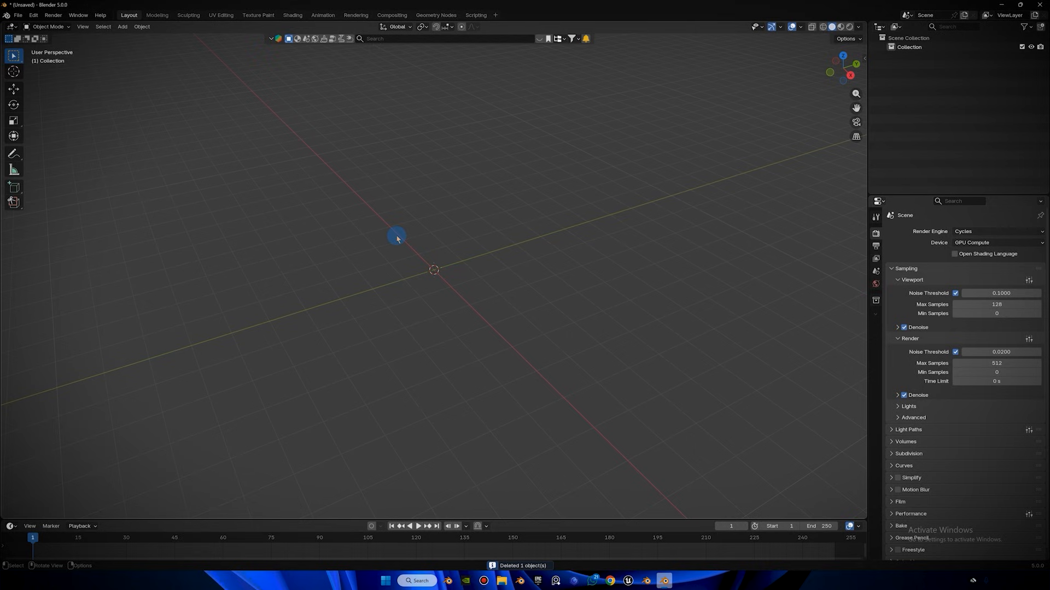
# Add the top-view keyboard picture "Screenshot 2025-12-09 141900.png" to the scene as a reference image.
pyautogui.hotkey('shift', 'a')
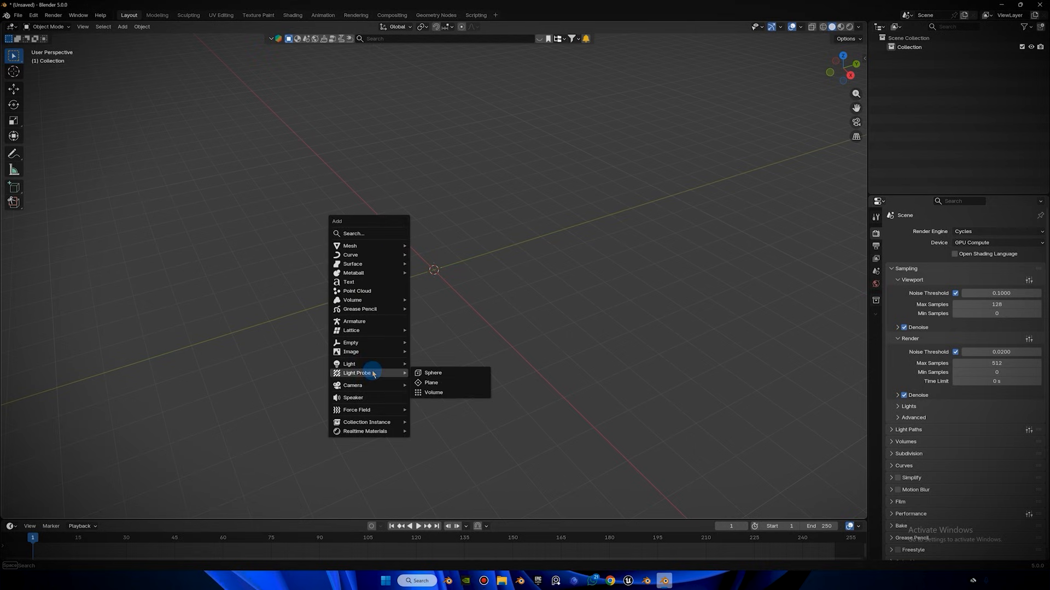
pyautogui.moveTo(352, 357)
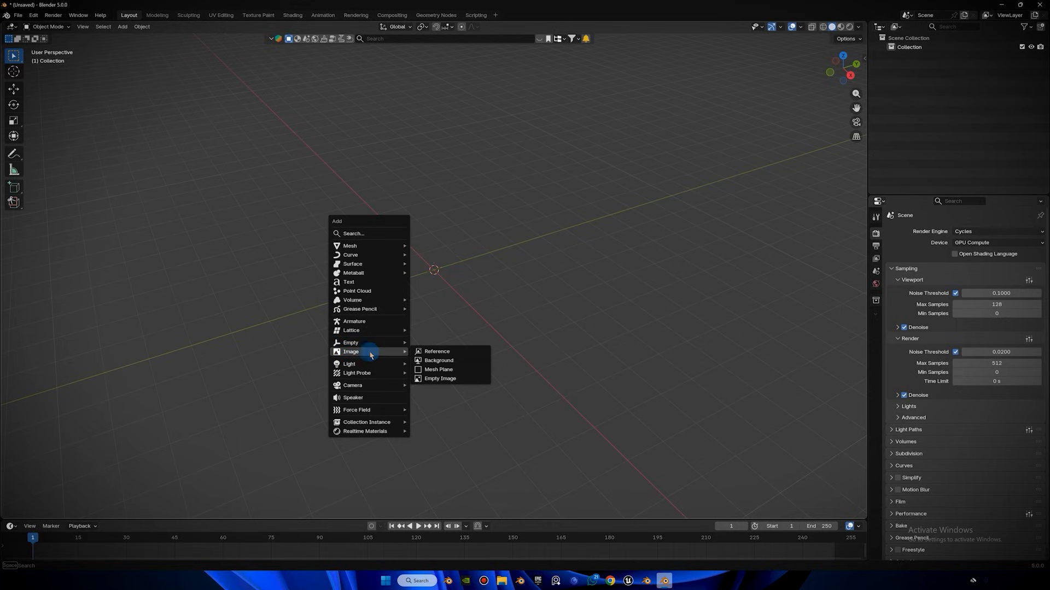
pyautogui.click(434, 352)
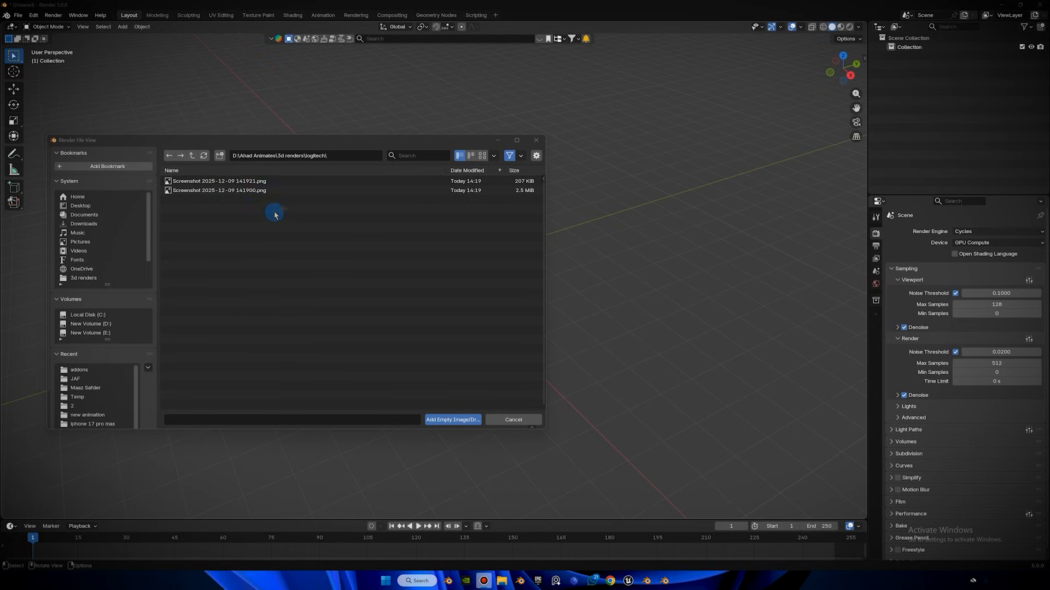
pyautogui.moveTo(243, 193)
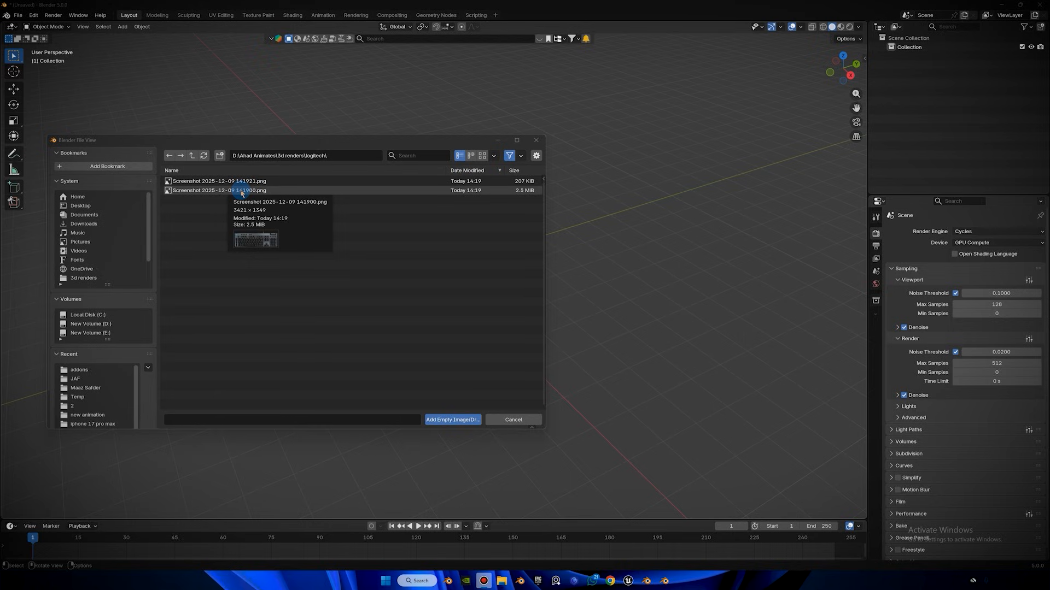
pyautogui.doubleClick(241, 192)
pyautogui.scroll(6, 533, 251)
pyautogui.moveTo(533, 251); pyautogui.dragTo(604, 254, button='middle')
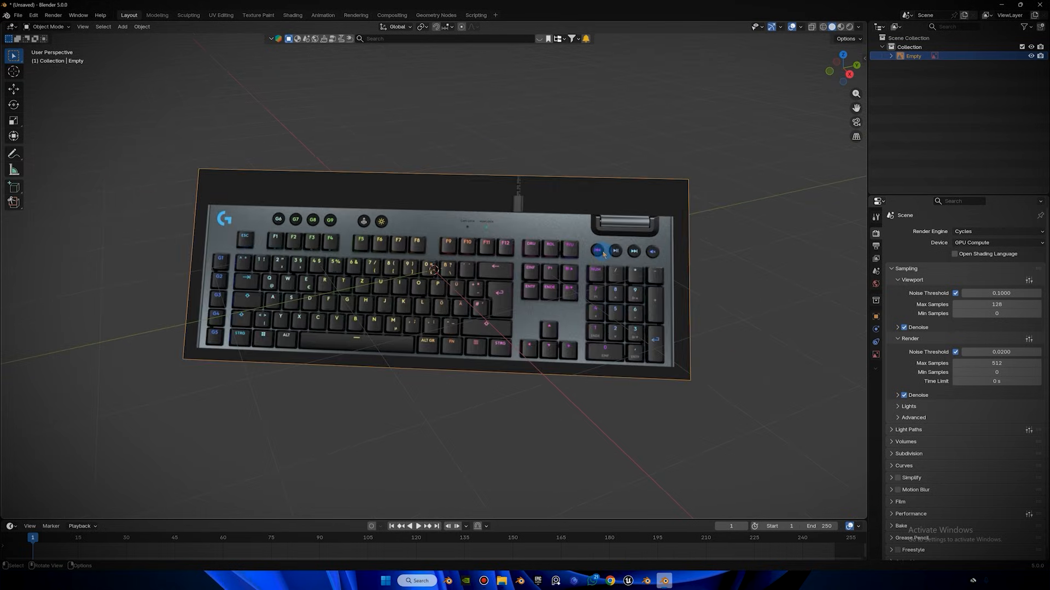
# Set the keyboard reference image's X, Y and Z rotation to 0° so it lies flat on the grid.
pyautogui.click(876, 317)
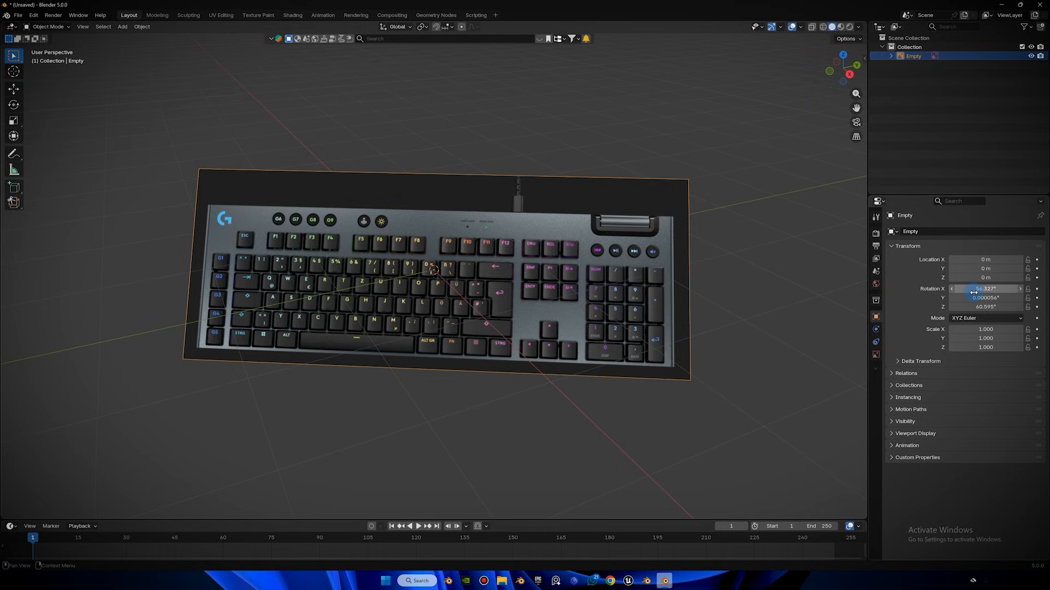
pyautogui.moveTo(984, 288); pyautogui.dragTo(984, 307)
pyautogui.write('0')
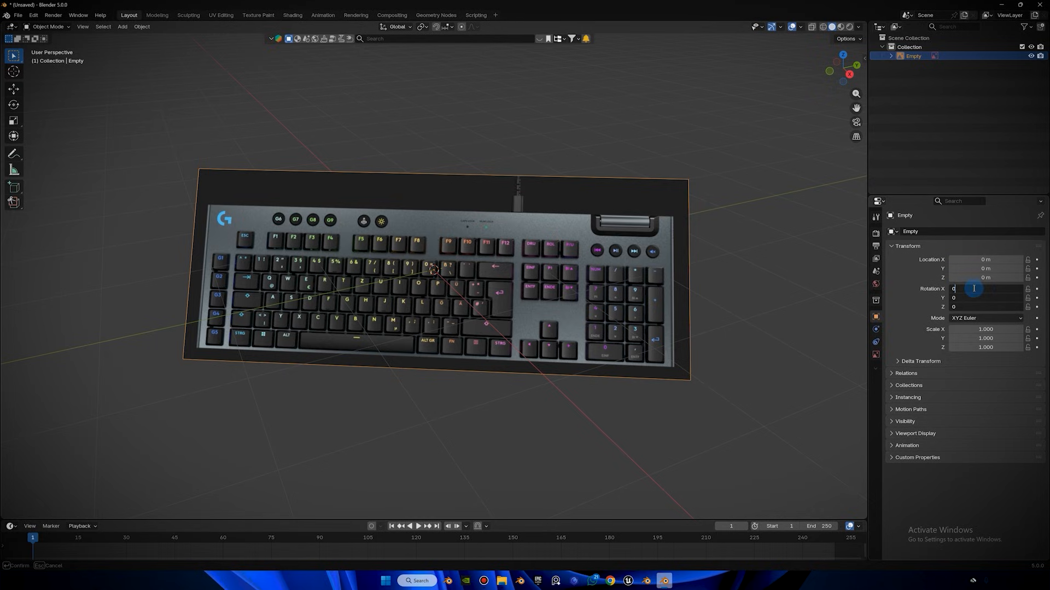
pyautogui.press('Return')
pyautogui.moveTo(270, 221); pyautogui.dragTo(377, 254, button='middle')
pyautogui.scroll(-3, 328, 243)
pyautogui.moveTo(295, 235); pyautogui.dragTo(278, 241, button='middle')
pyautogui.moveTo(372, 234); pyautogui.dragTo(333, 180, button='middle')
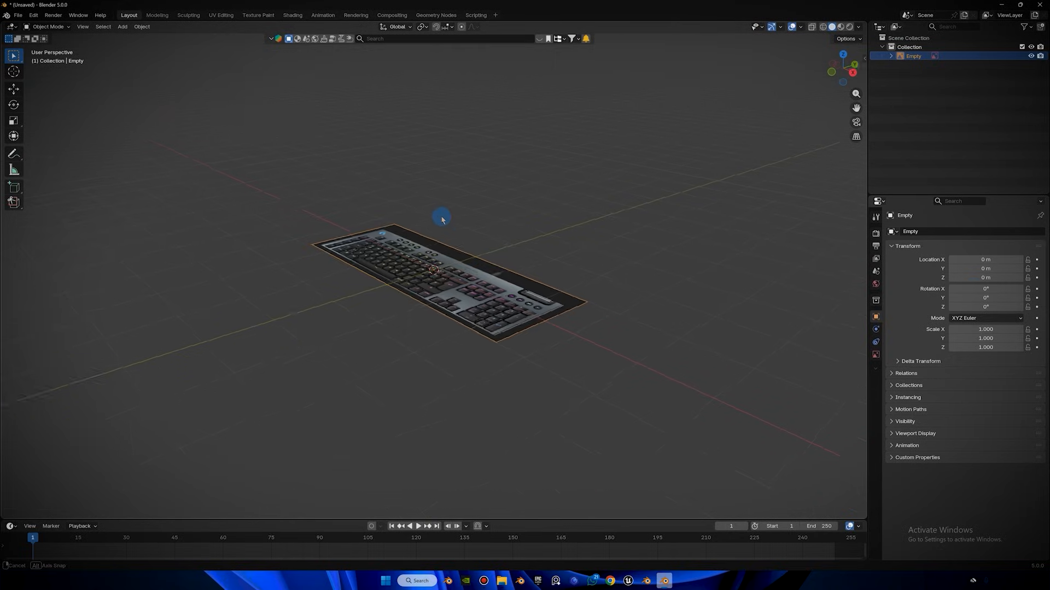
# Move the keyboard reference image -1 m along Z and view it straight from the top.
pyautogui.moveTo(438, 220); pyautogui.dragTo(443, 226, button='middle')
pyautogui.write('gz')
pyautogui.write('-1')
pyautogui.press('Return')
pyautogui.moveTo(457, 265); pyautogui.dragTo(399, 265, button='middle')
pyautogui.press('KP_7')
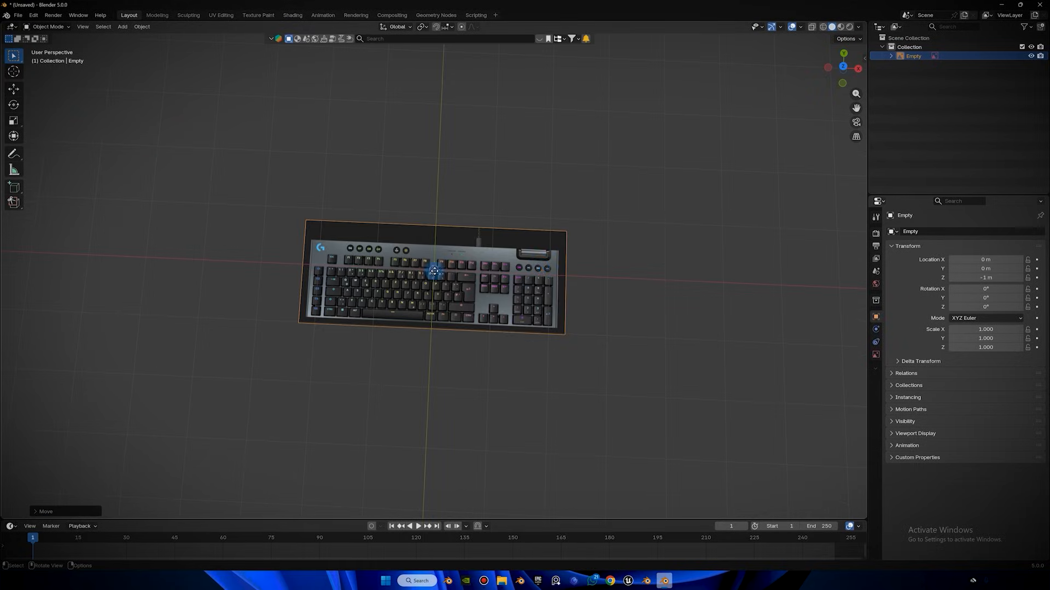
pyautogui.scroll(3, 668, 187)
pyautogui.scroll(2, 667, 187)
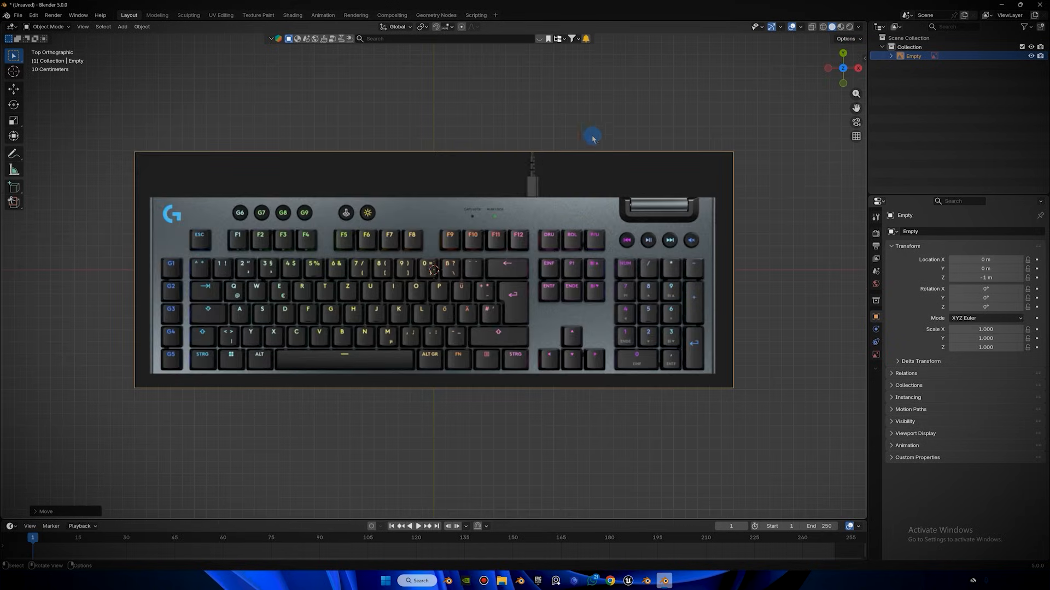
pyautogui.scroll(-2, 802, 119)
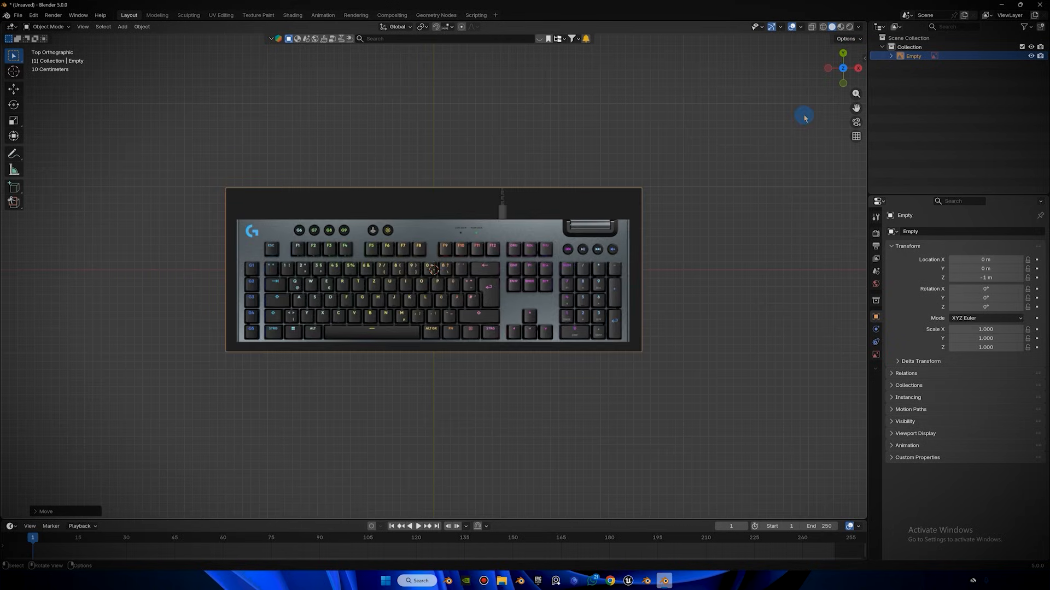
pyautogui.scroll(-2, 346, 206)
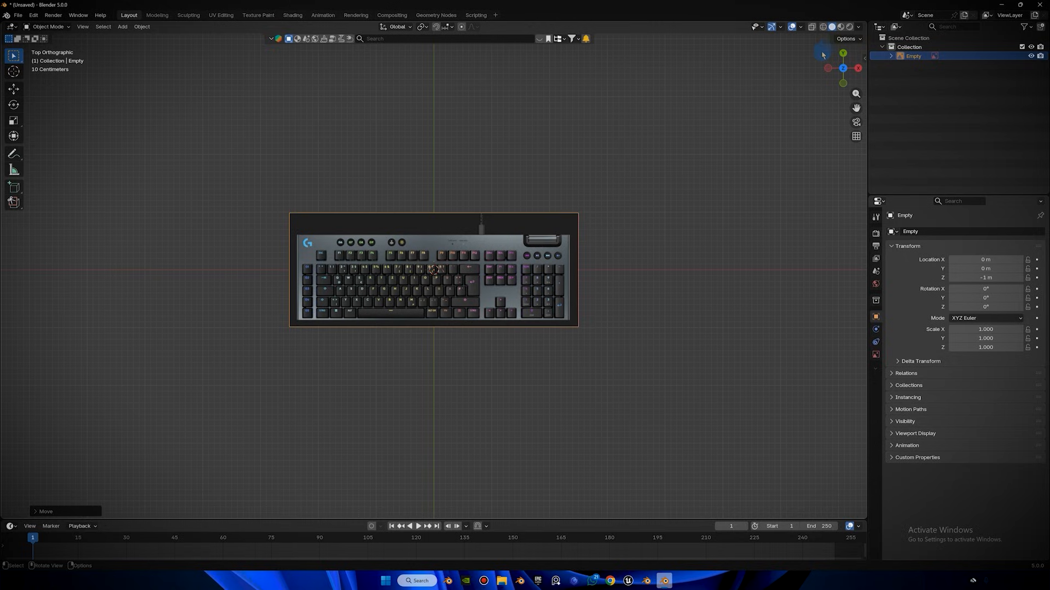
# In the left orthographic view, add the side-profile picture "Screenshot 2025-12-09 141921.png" as a reference image.
pyautogui.click(825, 71)
pyautogui.hotkey('shift', 'a')
pyautogui.moveTo(439, 181)
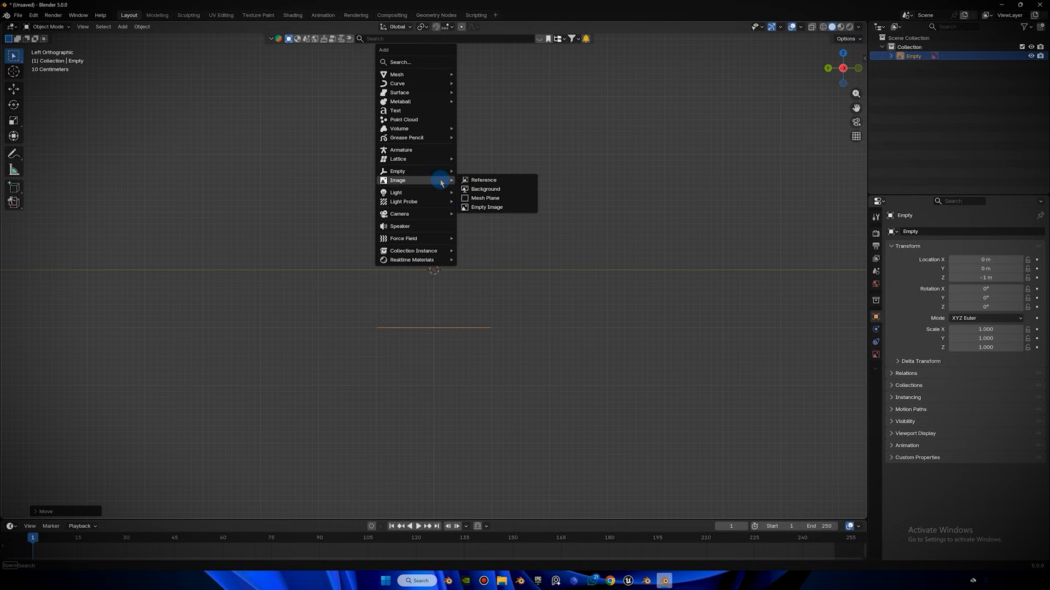
pyautogui.click(480, 207)
pyautogui.click(273, 182)
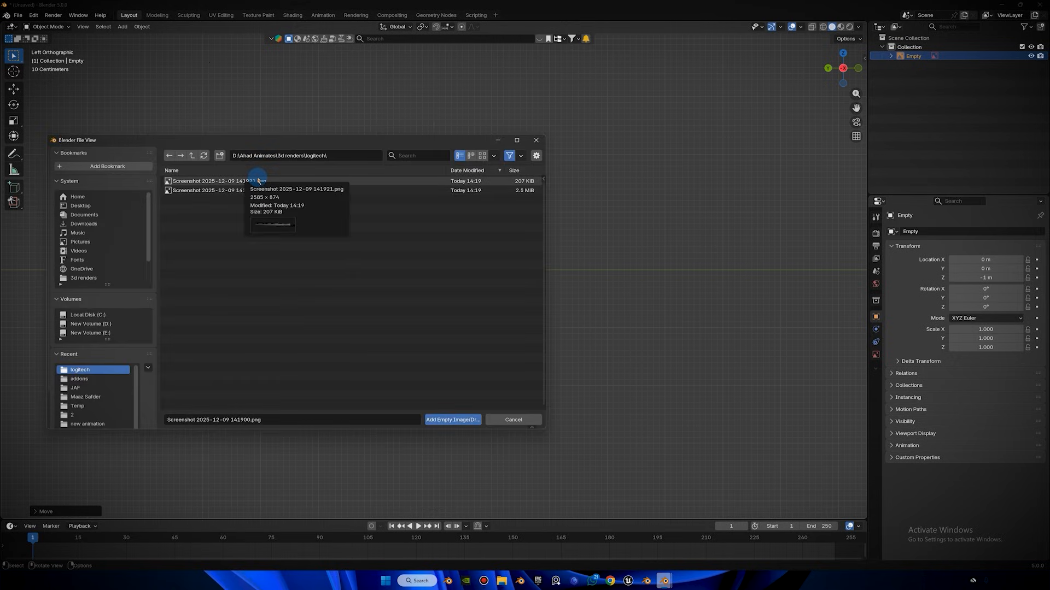
pyautogui.doubleClick(257, 181)
pyautogui.moveTo(649, 229); pyautogui.dragTo(605, 213, button='middle')
pyautogui.press('r')
pyautogui.press('x')
pyautogui.rightClick(631, 231)
# Rotate the side-profile reference image 90° about the global Y axis so it lies flat above the keyboard.
pyautogui.write('ry90')
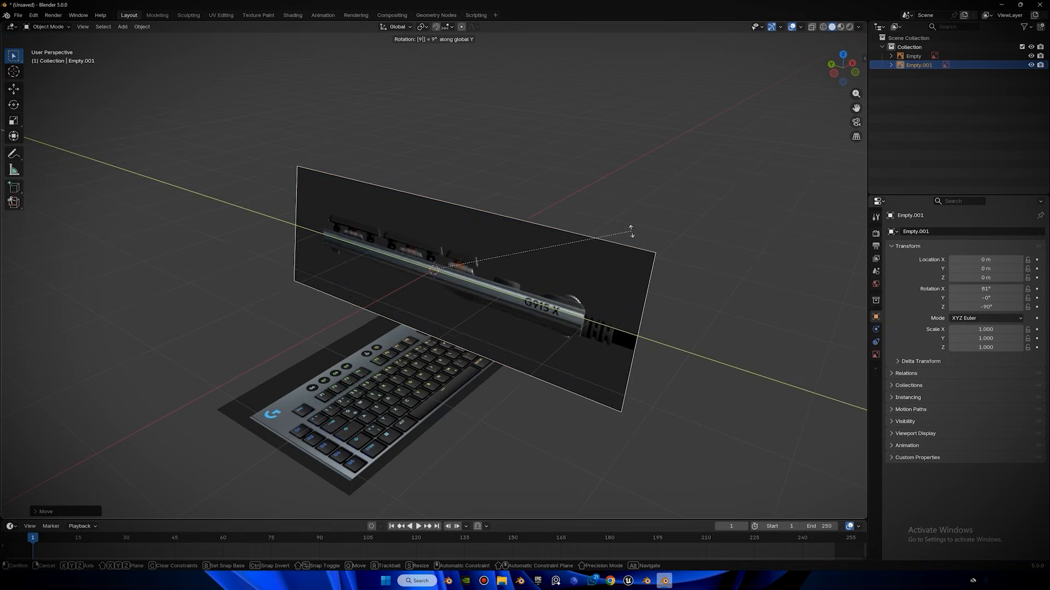
pyautogui.press('Return')
pyautogui.moveTo(617, 204); pyautogui.dragTo(585, 249, button='middle')
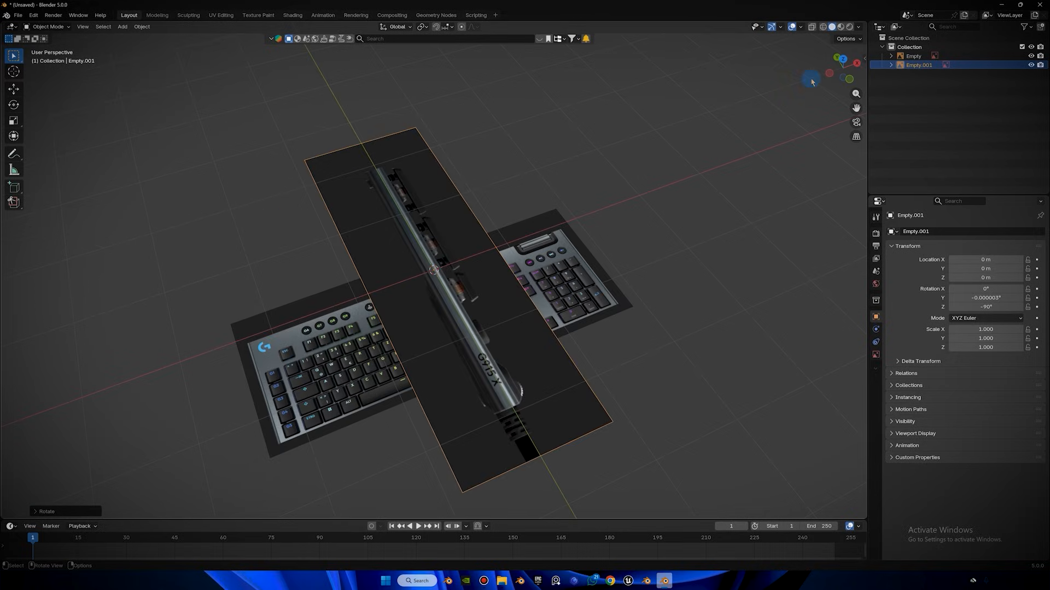
# From the top view, scale the side-profile image to about 0.427 and shift it about 0.067 m toward negative X and Y.
pyautogui.click(842, 58)
pyautogui.press('s')
pyautogui.click(521, 207)
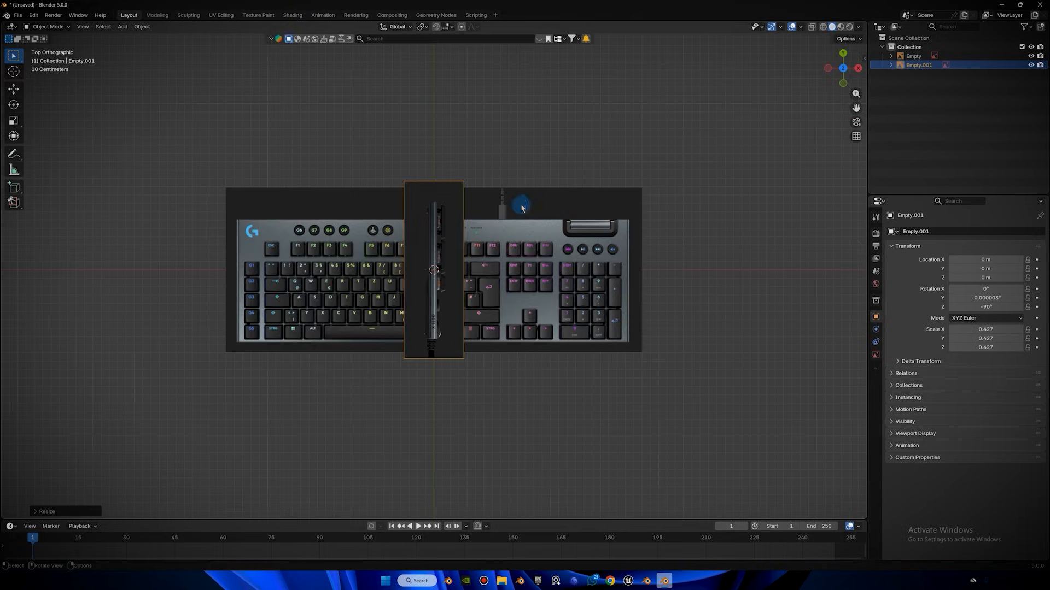
pyautogui.scroll(3, 556, 232)
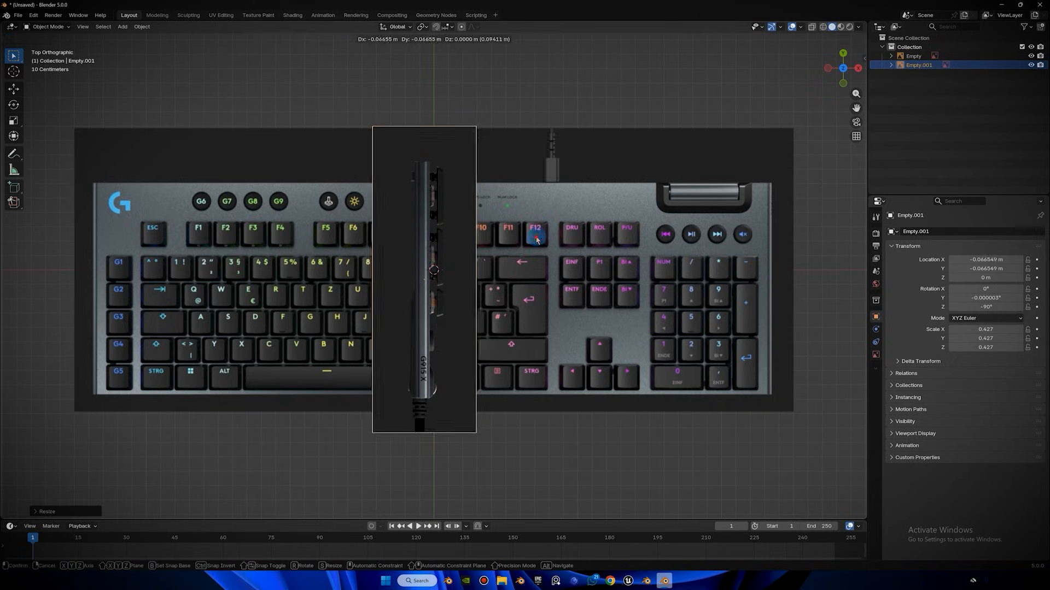
# Enable opacity on the keyboard and side-profile reference images and set it to 0.5 for both.
pyautogui.click(595, 222)
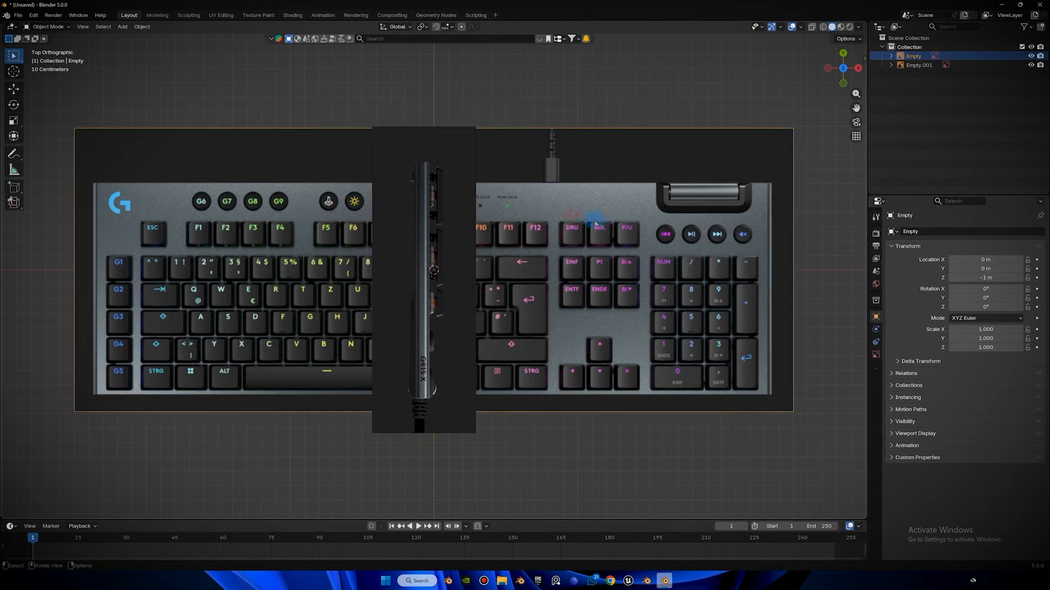
pyautogui.click(875, 355)
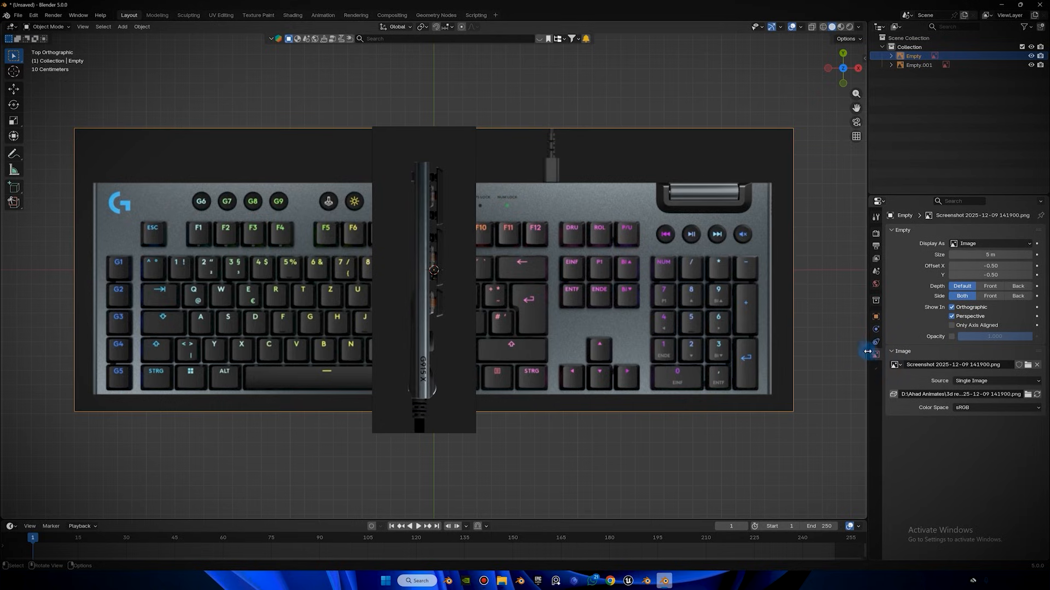
pyautogui.click(952, 337)
pyautogui.moveTo(1004, 336); pyautogui.dragTo(964, 337)
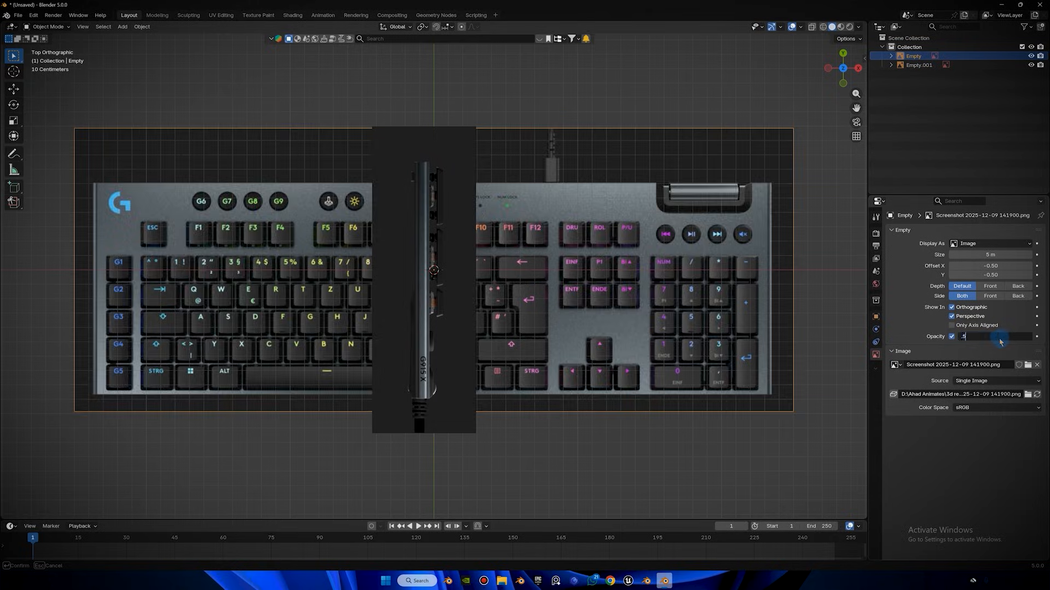
pyautogui.click(455, 255)
pyautogui.click(951, 337)
pyautogui.moveTo(1004, 336); pyautogui.dragTo(967, 336)
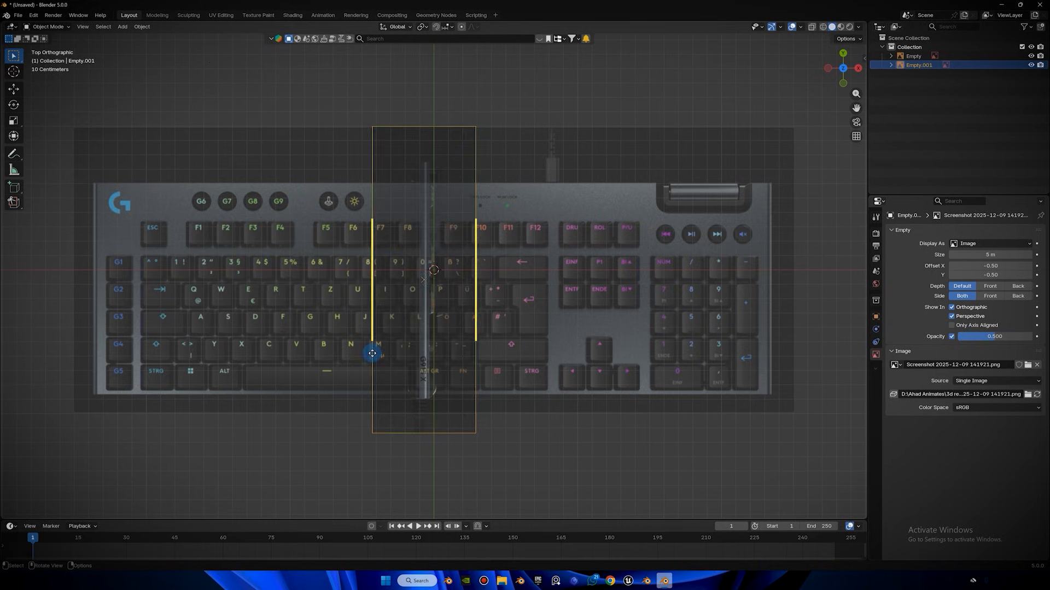
# Scale the side-profile image by about 0.885 and reposition it over the keyboard image.
pyautogui.scroll(1, 487, 161)
pyautogui.press('s')
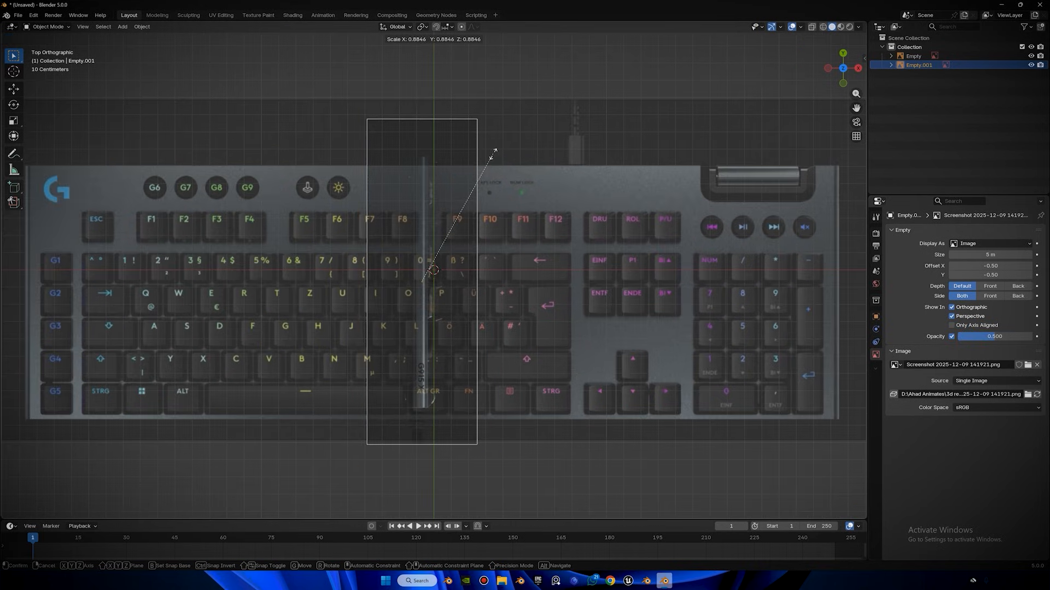
pyautogui.click(493, 154)
pyautogui.press('g')
pyautogui.click(490, 159)
# Nudge the side-profile image in small moves until its profile ends line up with the keyboard's upper and lower edges.
pyautogui.scroll(7, 487, 164)
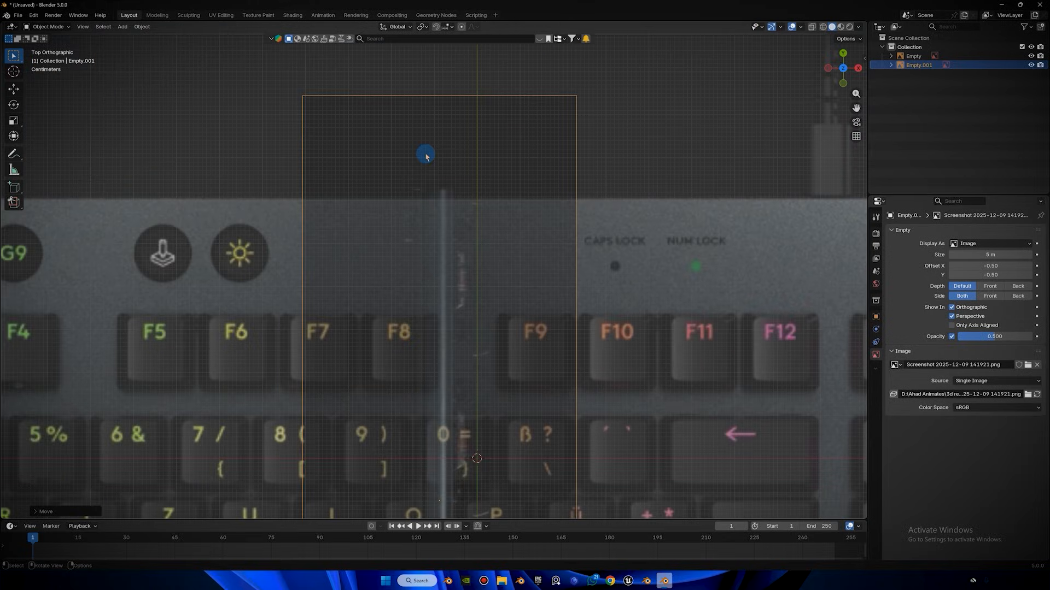
pyautogui.scroll(-6, 479, 181)
pyautogui.keyDown('shift'); pyautogui.moveTo(433, 457); pyautogui.dragTo(410, 161, button='middle'); pyautogui.keyUp('shift')
pyautogui.scroll(5, 441, 357)
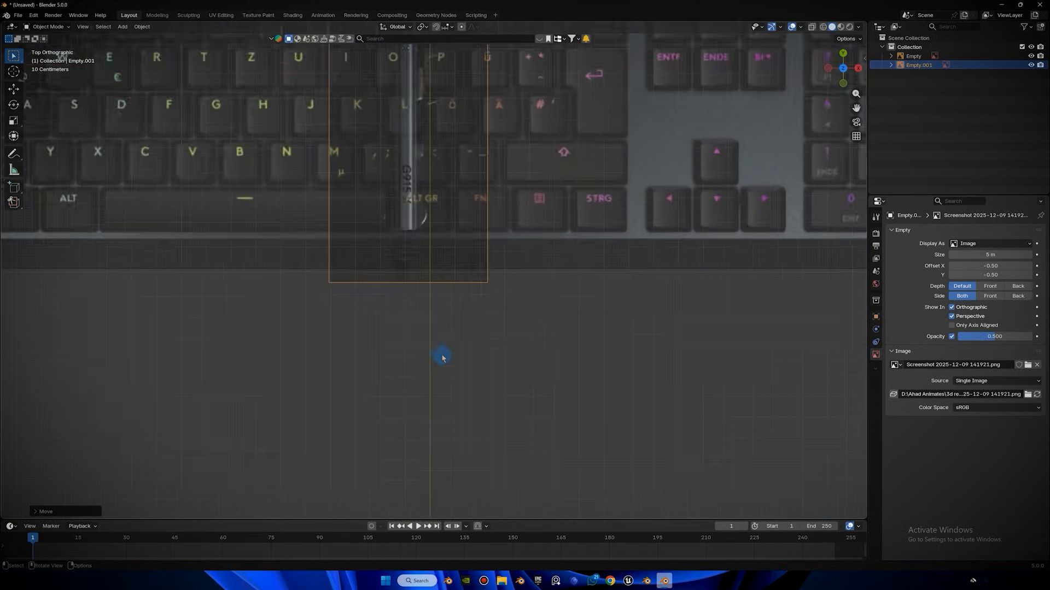
pyautogui.scroll(-4, 549, 229)
pyautogui.keyDown('shift'); pyautogui.moveTo(580, 257); pyautogui.dragTo(724, 338, button='middle'); pyautogui.keyUp('shift')
pyautogui.hotkey('shift', 'g')
pyautogui.press('g')
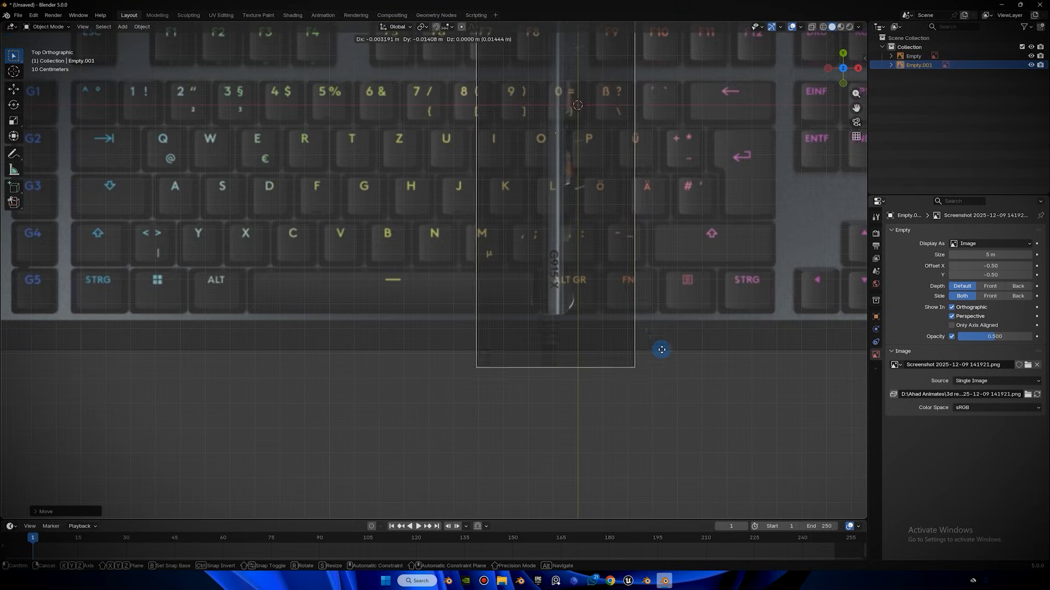
pyautogui.click(666, 358)
pyautogui.keyDown('shift'); pyautogui.moveTo(637, 193); pyautogui.dragTo(642, 368, button='middle'); pyautogui.keyUp('shift')
pyautogui.scroll(2, 681, 274)
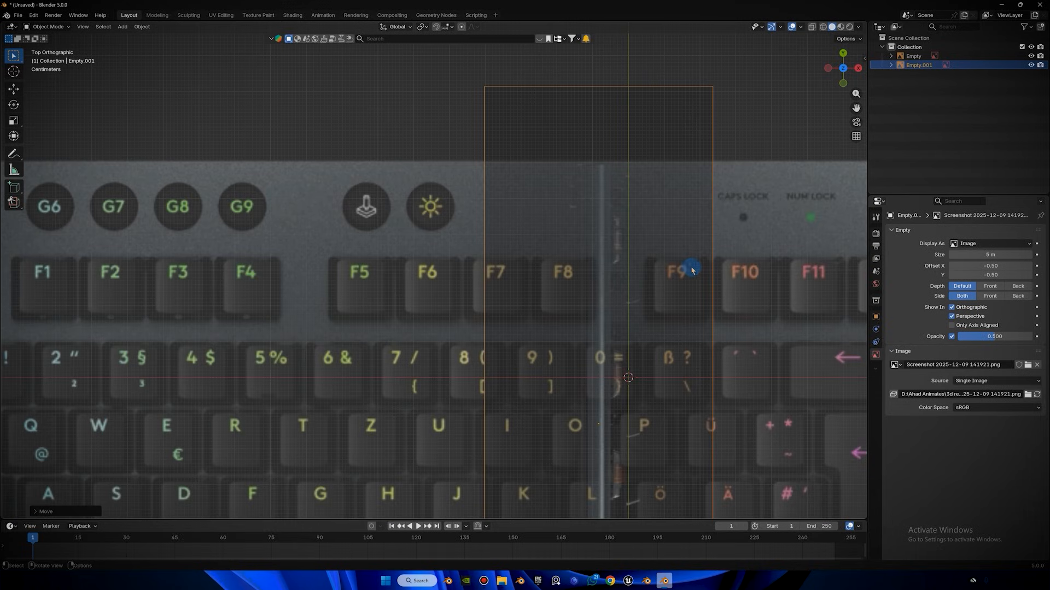
pyautogui.press('g')
pyautogui.click(694, 257)
pyautogui.scroll(-4, 694, 257)
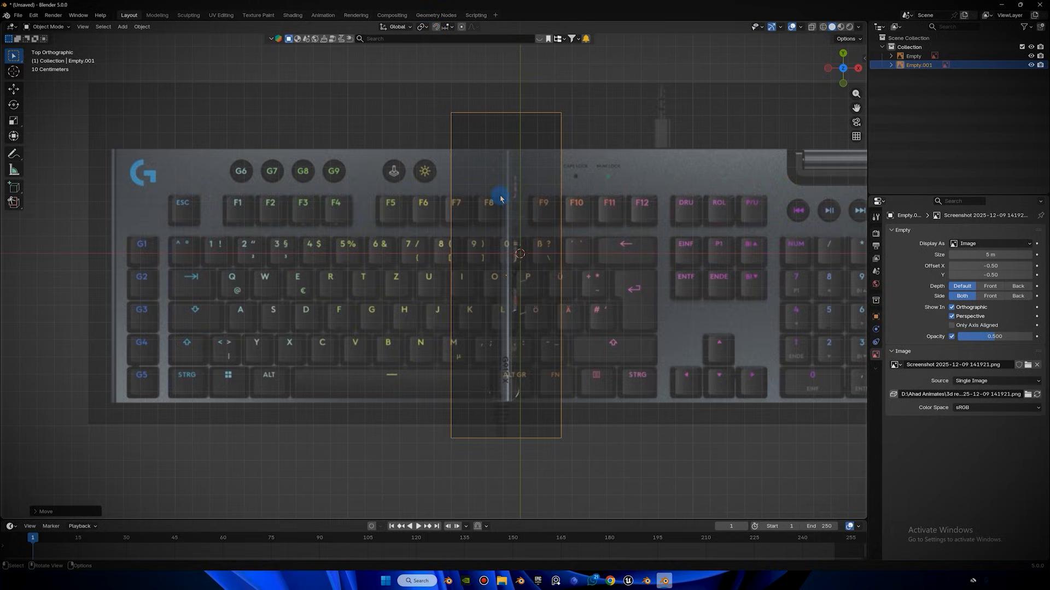
# In the front view, rotate the side-profile image so it stands upright, perpendicular to the X axis.
pyautogui.moveTo(553, 246); pyautogui.dragTo(533, 155, button='middle')
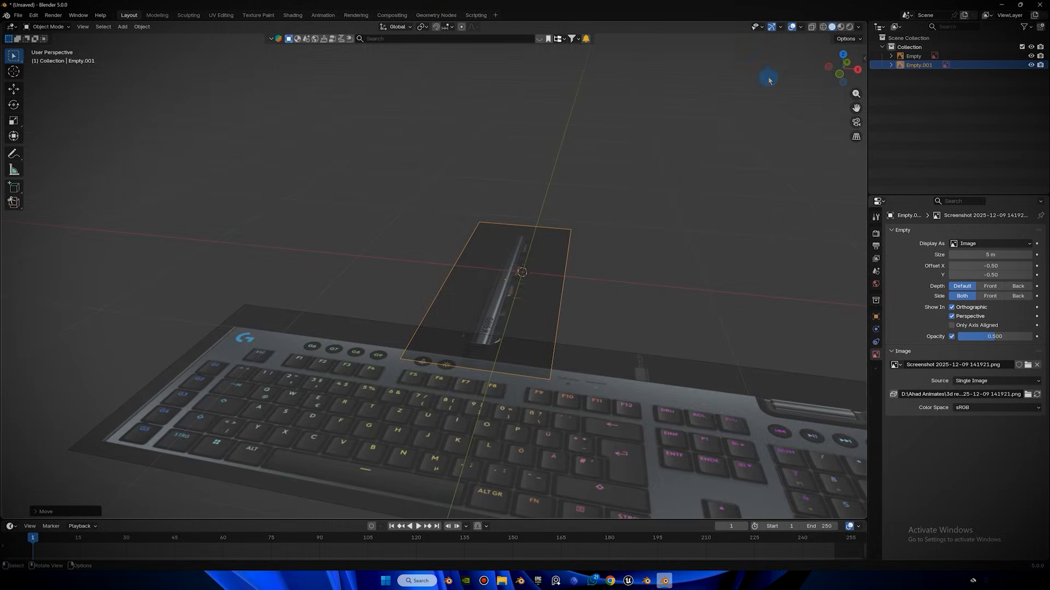
pyautogui.click(842, 75)
pyautogui.press('r')
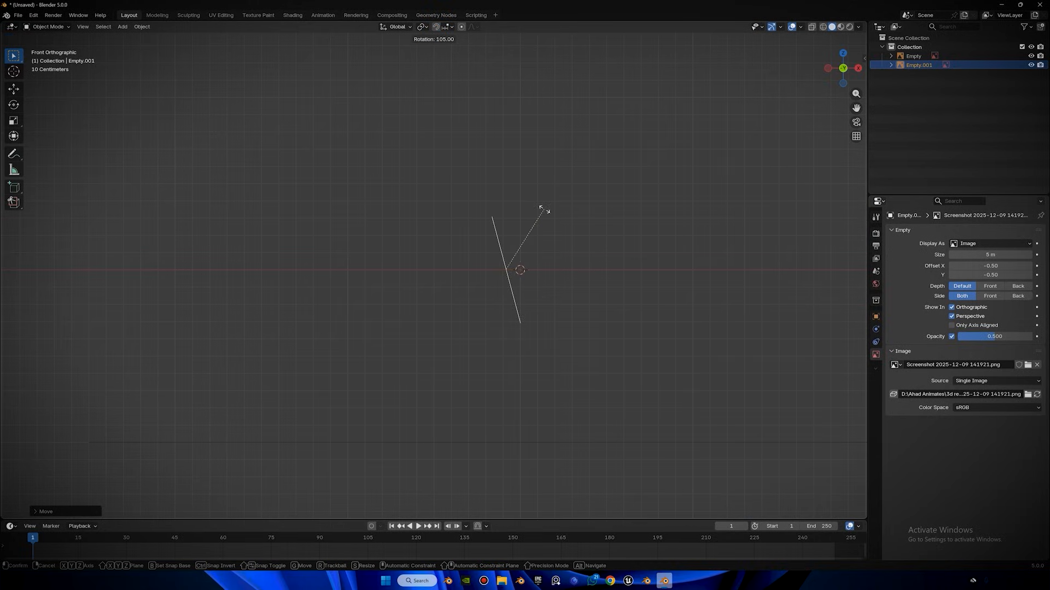
pyautogui.click(563, 219)
# Try moving the side-profile image -3 m along the global X axis, beyond the keyboard's G-key end.
pyautogui.moveTo(565, 309); pyautogui.dragTo(531, 333, button='middle')
pyautogui.press('g')
pyautogui.press('x')
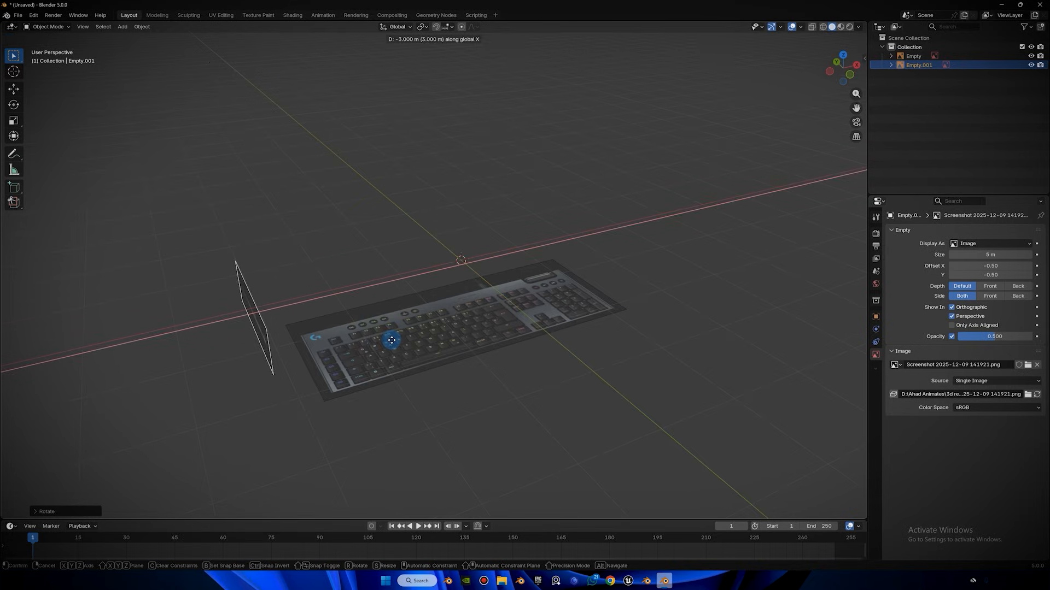
pyautogui.click(391, 343)
pyautogui.rightClick(392, 343)
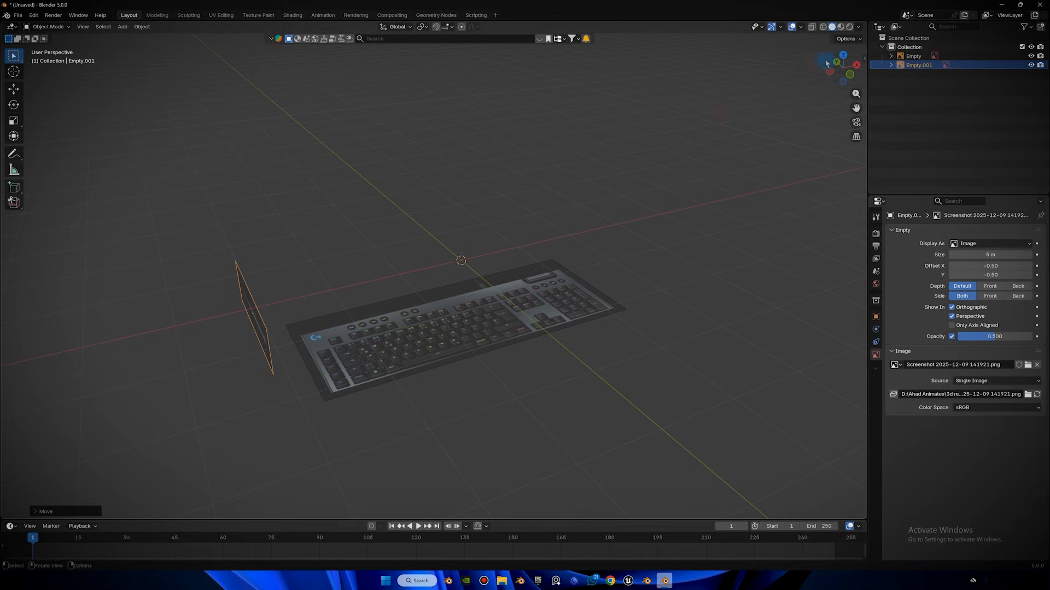
# Move the side-profile image along the global X axis to the positive side, beyond the keyboard's number-pad end.
pyautogui.moveTo(304, 300); pyautogui.dragTo(339, 298, button='middle')
pyautogui.press('g')
pyautogui.press('x')
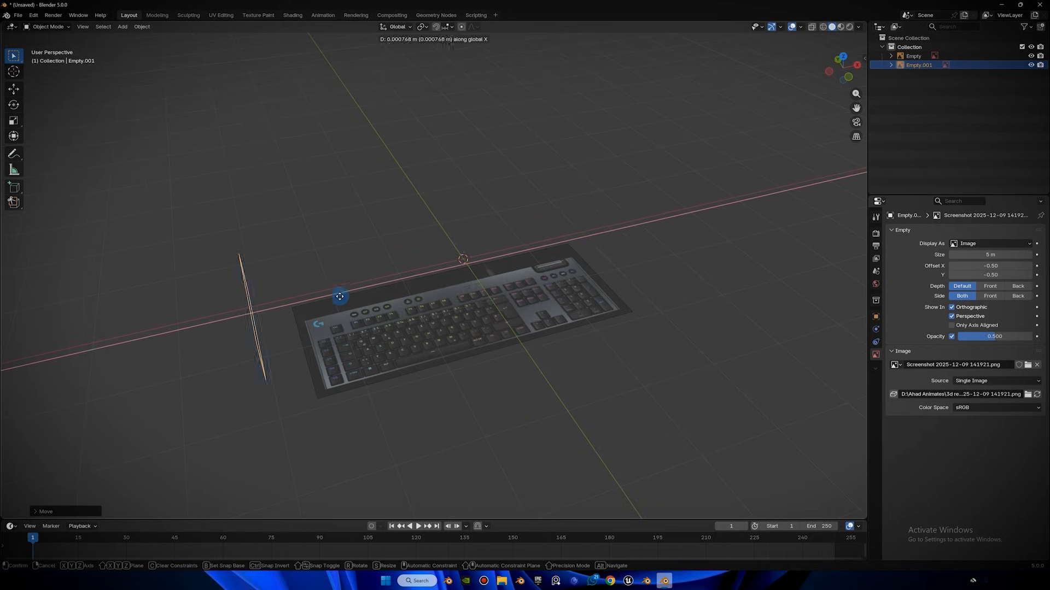
pyautogui.click(757, 215)
# Set the side-profile reference image's opacity to 0.8, working in the left orthographic view.
pyautogui.click(848, 78)
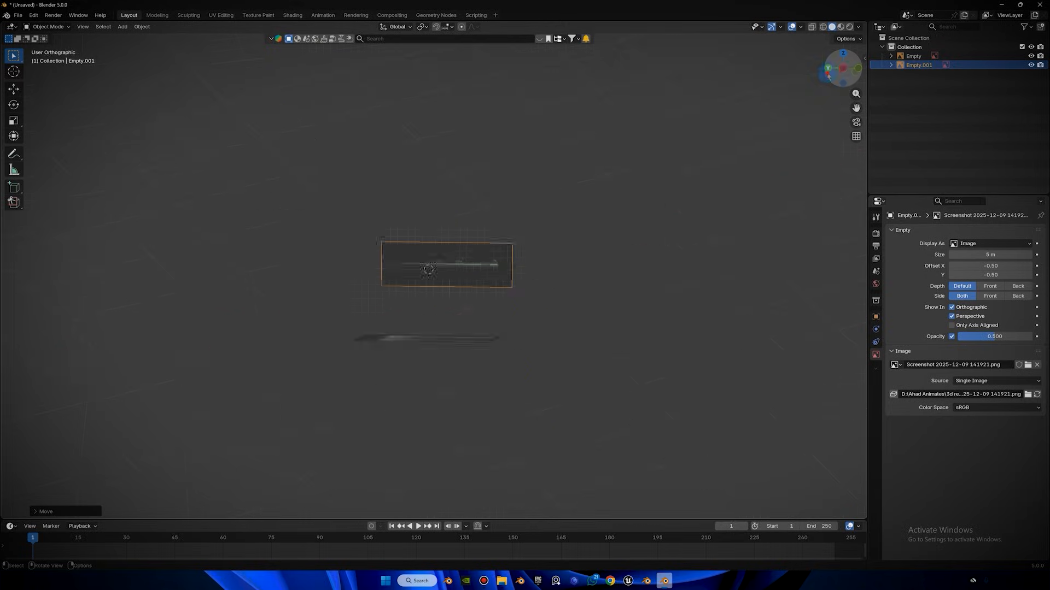
pyautogui.click(865, 68)
pyautogui.click(858, 68)
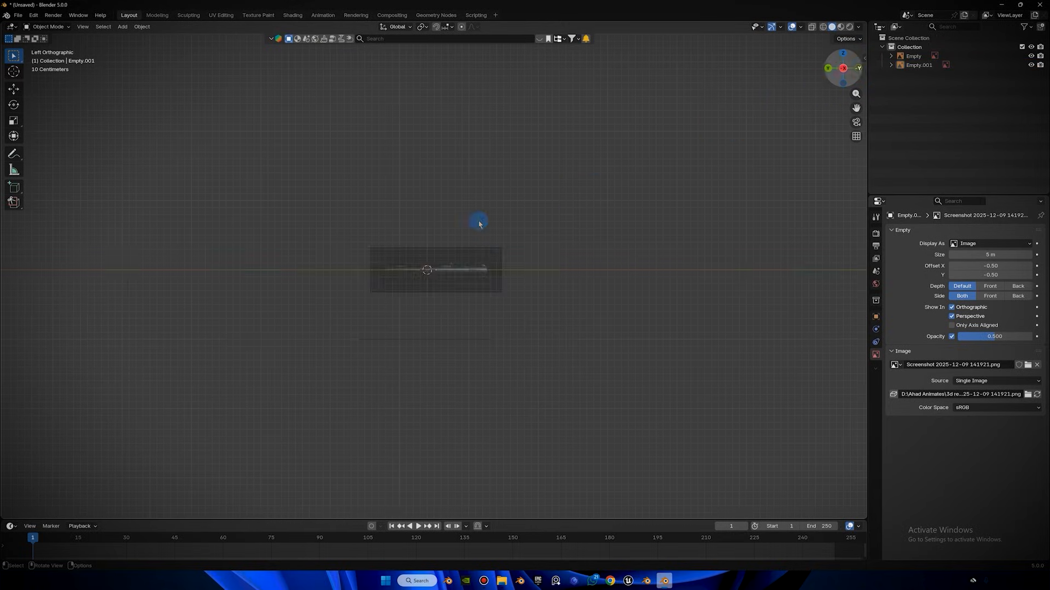
pyautogui.scroll(6, 358, 265)
pyautogui.scroll(3, 355, 280)
pyautogui.scroll(-4, 454, 246)
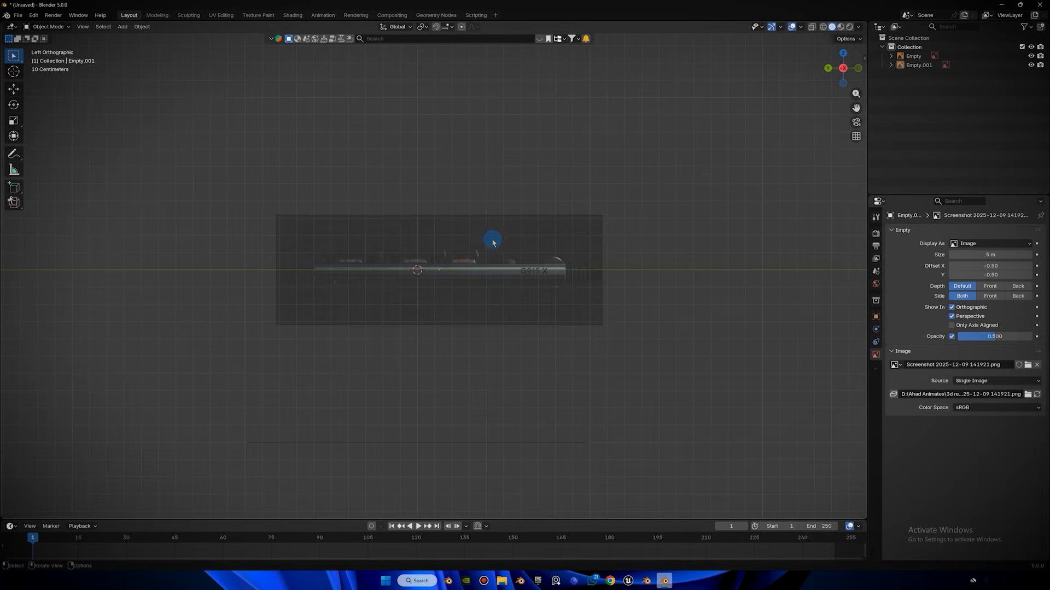
pyautogui.click(531, 278)
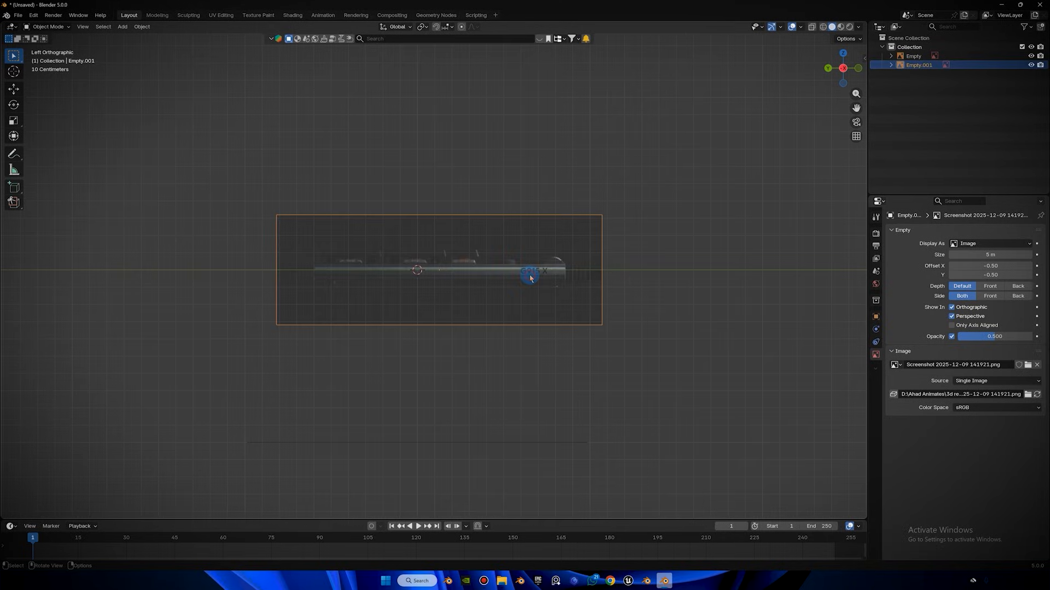
pyautogui.click(982, 336)
pyautogui.write('.8')
pyautogui.press('Return')
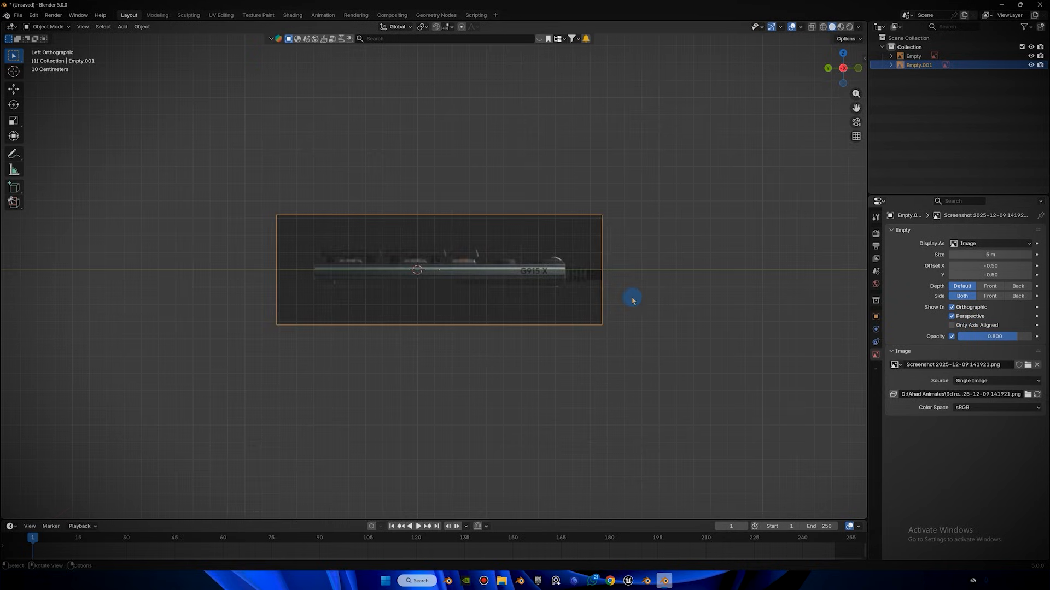
# Set the top-view keyboard reference image's opacity to 0.8 and deselect it.
pyautogui.moveTo(459, 385); pyautogui.dragTo(433, 425, button='middle')
pyautogui.click(433, 423)
pyautogui.click(994, 336)
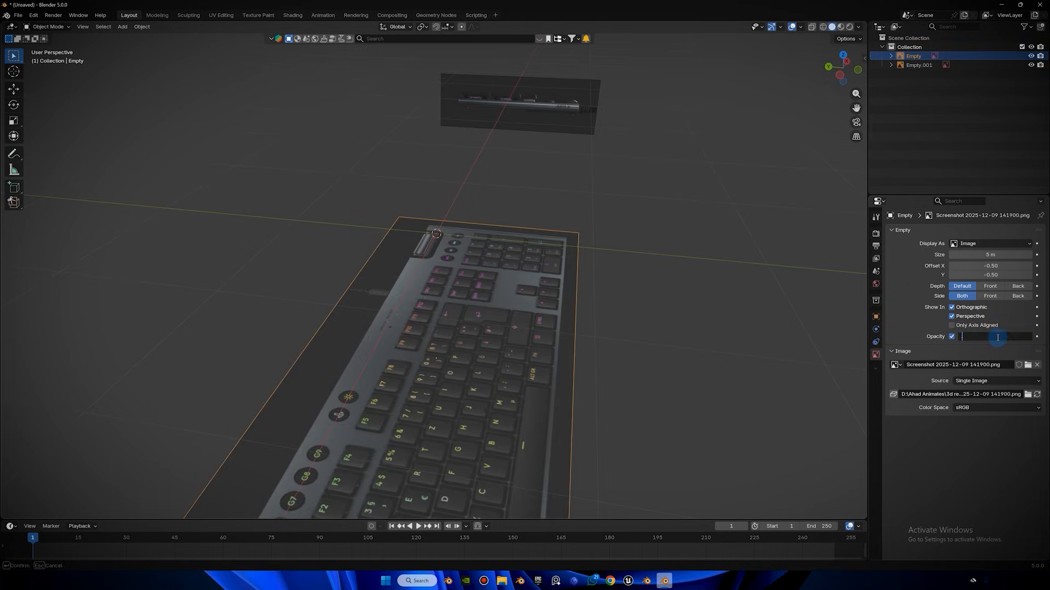
pyautogui.write('.8')
pyautogui.press('Return')
pyautogui.click(694, 225)
# Add a mesh circle at the world origin, working in the top orthographic view.
pyautogui.moveTo(731, 169); pyautogui.dragTo(753, 119, button='middle')
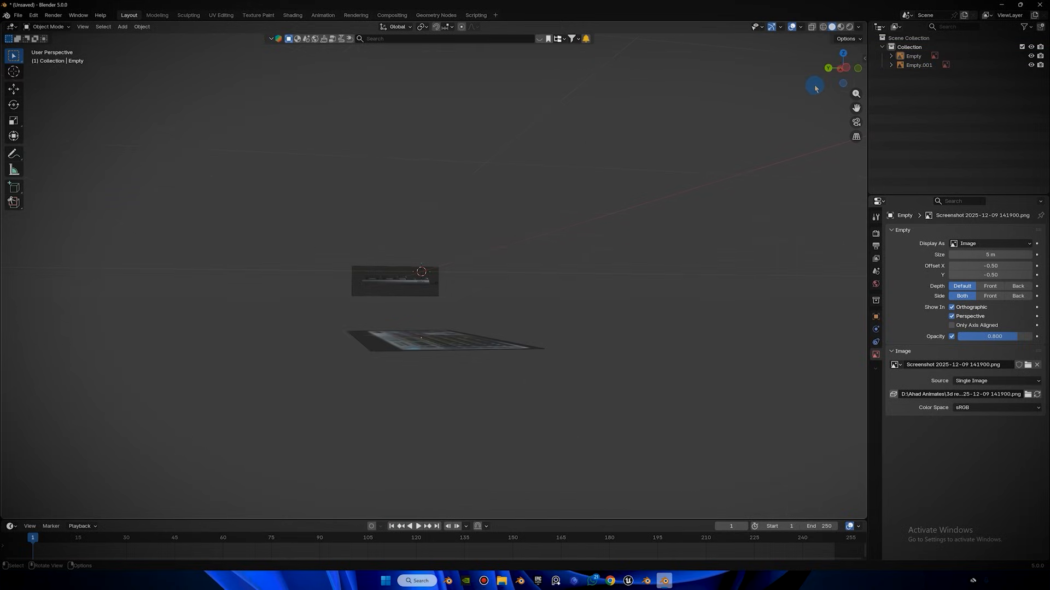
pyautogui.click(839, 70)
pyautogui.scroll(4, 700, 194)
pyautogui.scroll(5, 668, 221)
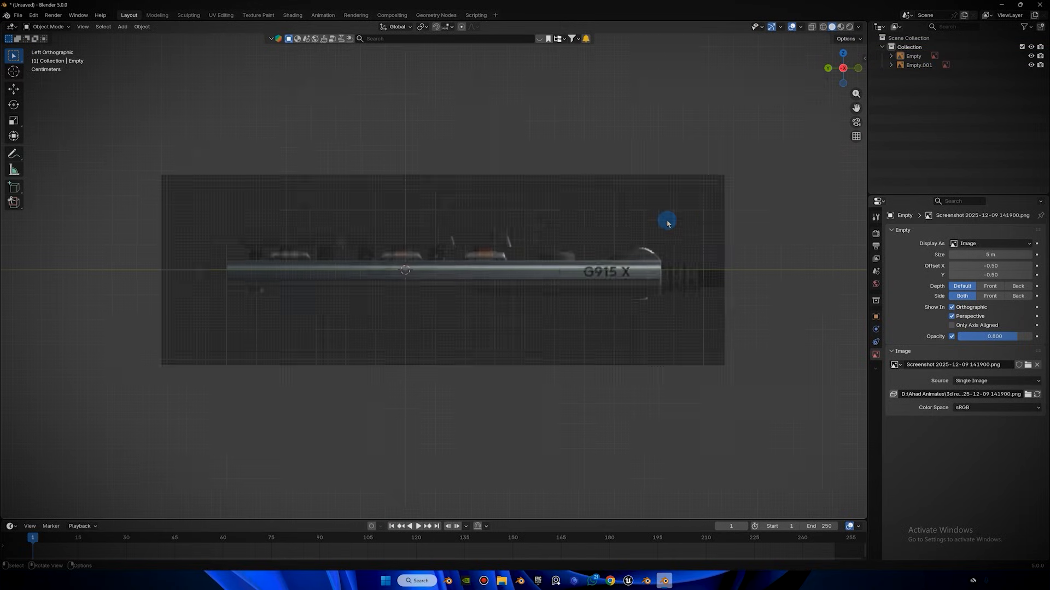
pyautogui.scroll(-1, 470, 176)
pyautogui.scroll(-2, 471, 176)
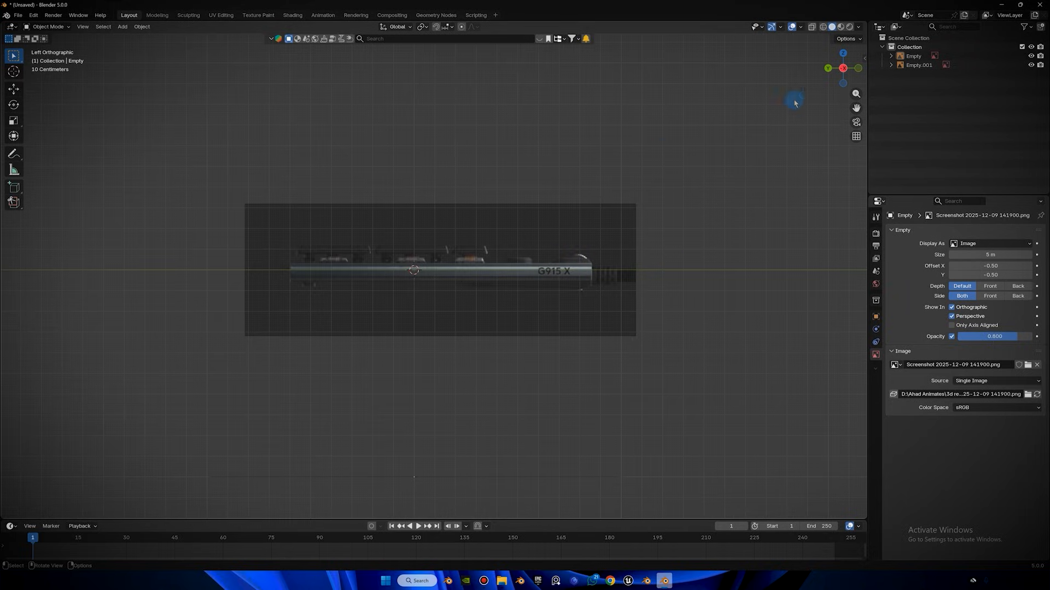
pyautogui.click(843, 55)
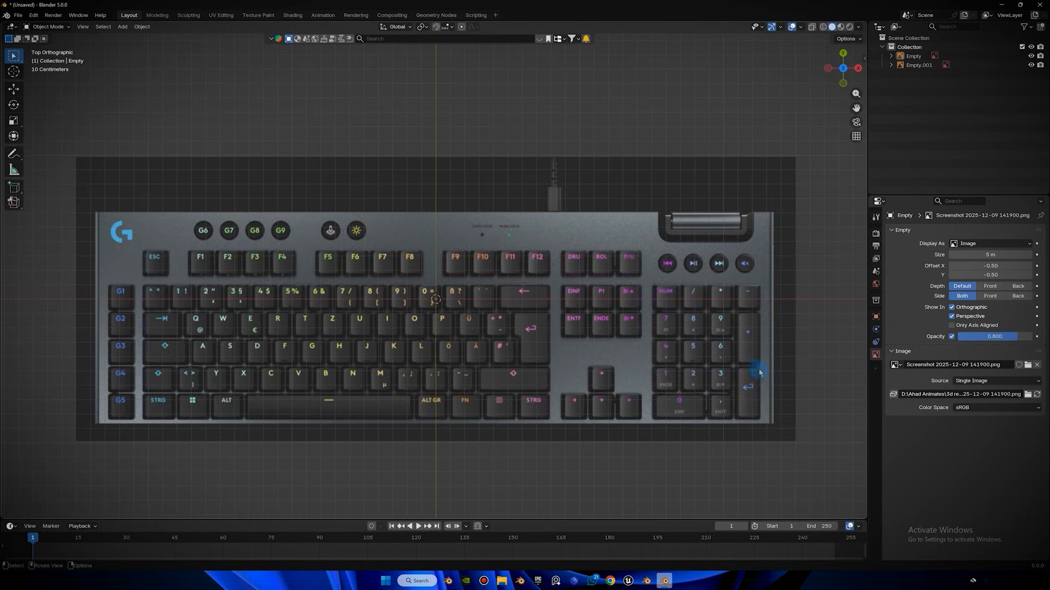
pyautogui.keyDown('shift'); pyautogui.moveTo(465, 257); pyautogui.dragTo(448, 253, button='middle'); pyautogui.keyUp('shift')
pyautogui.hotkey('shift', 'a')
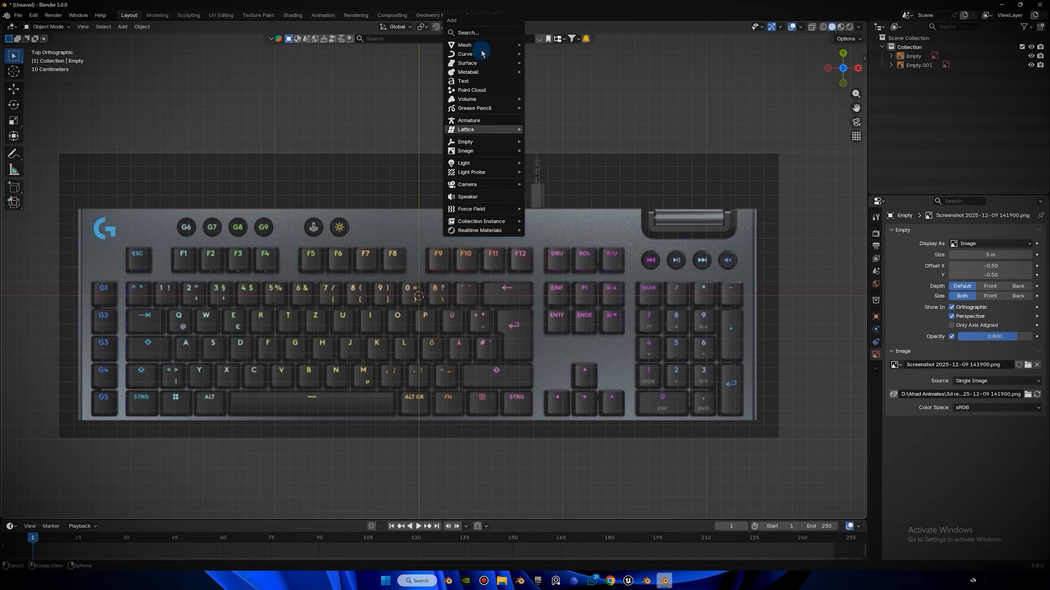
pyautogui.moveTo(499, 50)
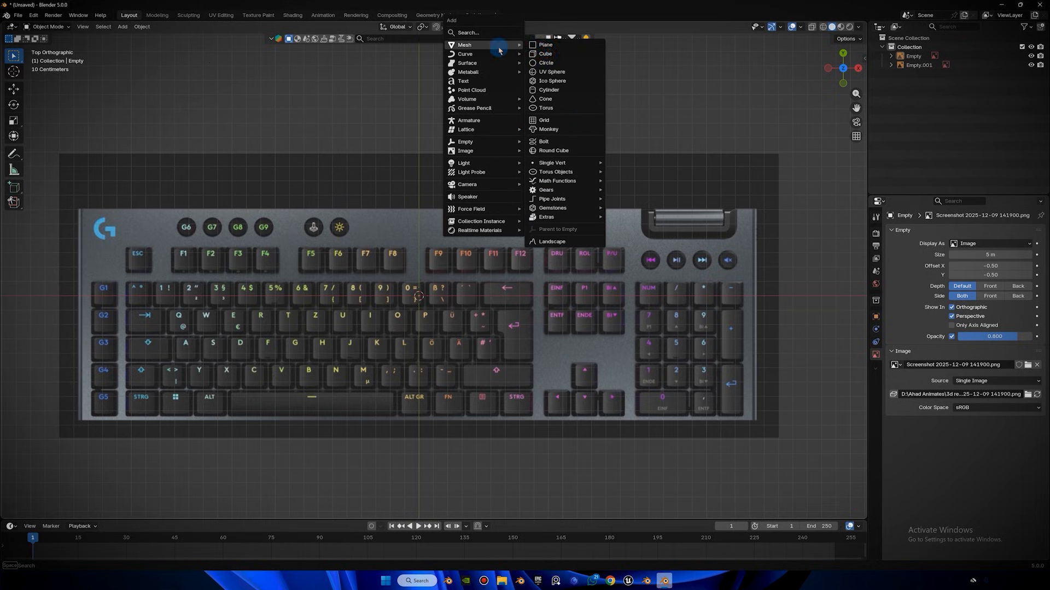
pyautogui.click(559, 64)
pyautogui.press('r')
pyautogui.press('x')
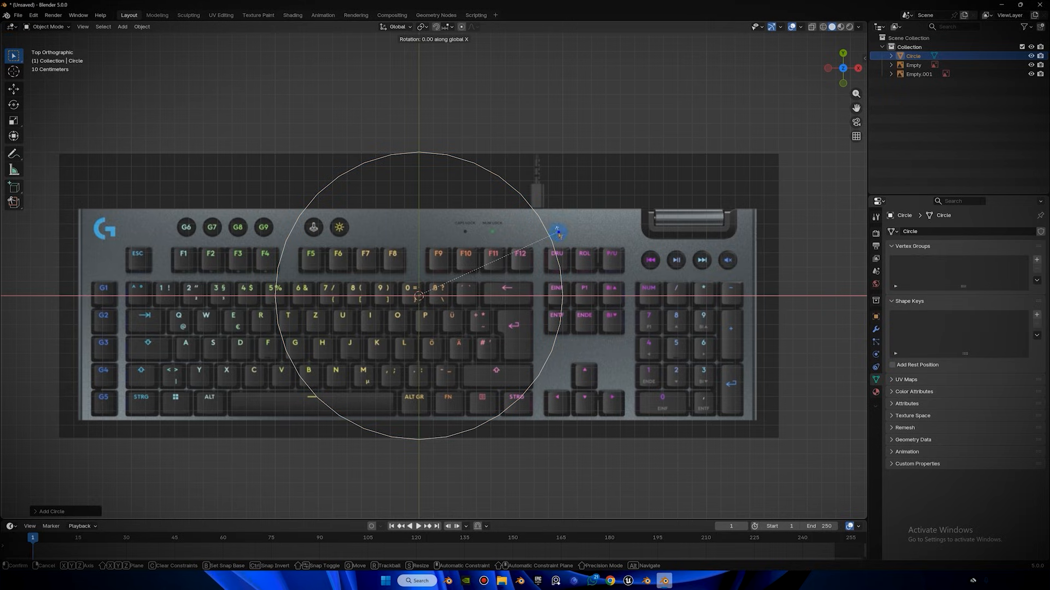
pyautogui.press('Escape')
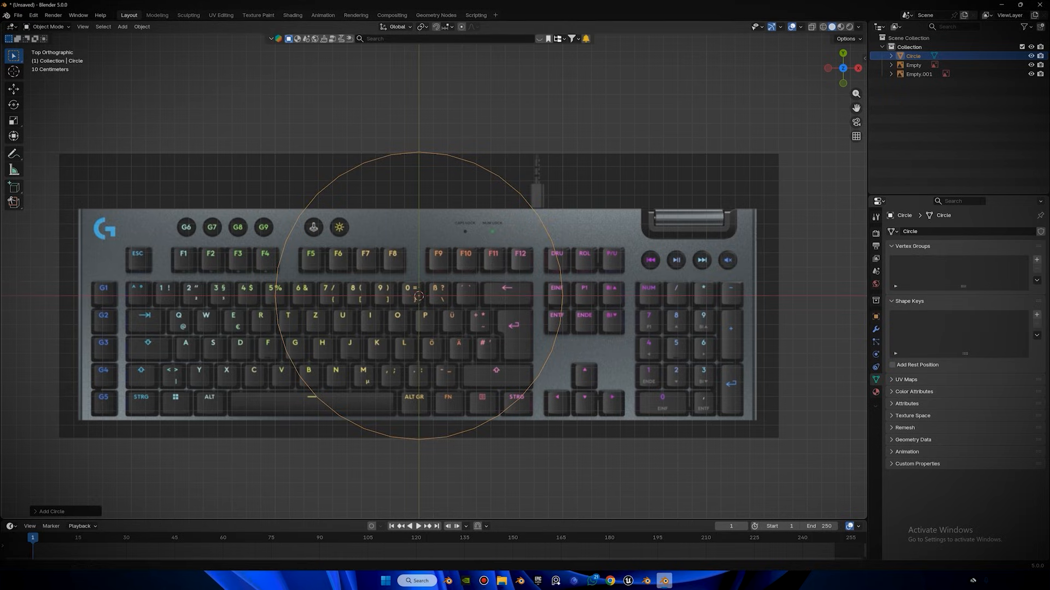
# Reduce the new circle's vertex count in its creation settings.
pyautogui.click(45, 512)
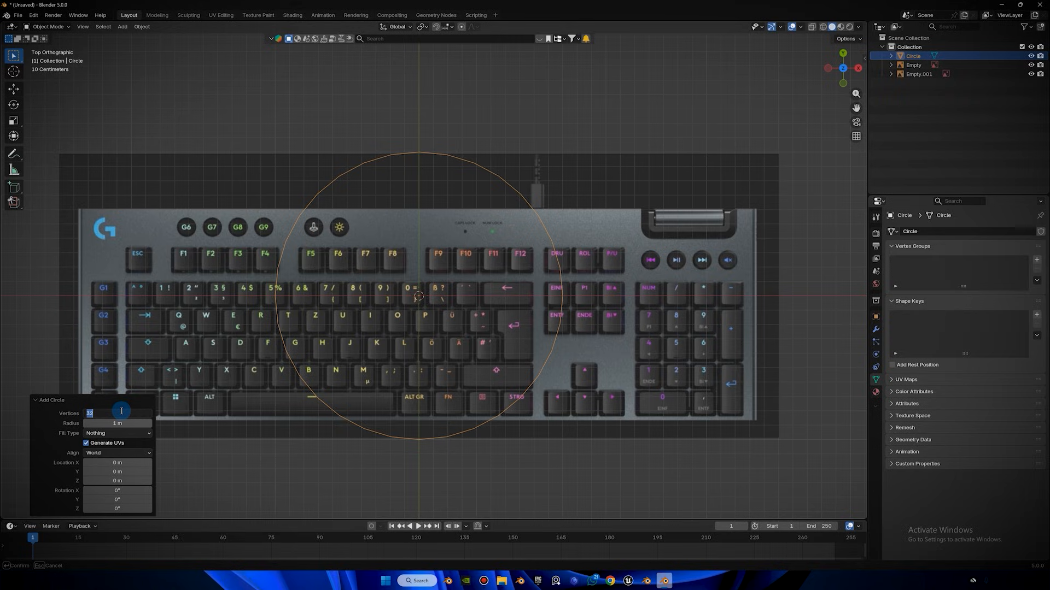
pyautogui.press('Return')
pyautogui.click(65, 400)
# Rotate the circle 90° about the global X axis so it stands upright.
pyautogui.moveTo(353, 278); pyautogui.dragTo(521, 136, button='middle')
pyautogui.press('r')
pyautogui.press('x')
pyautogui.write('9')
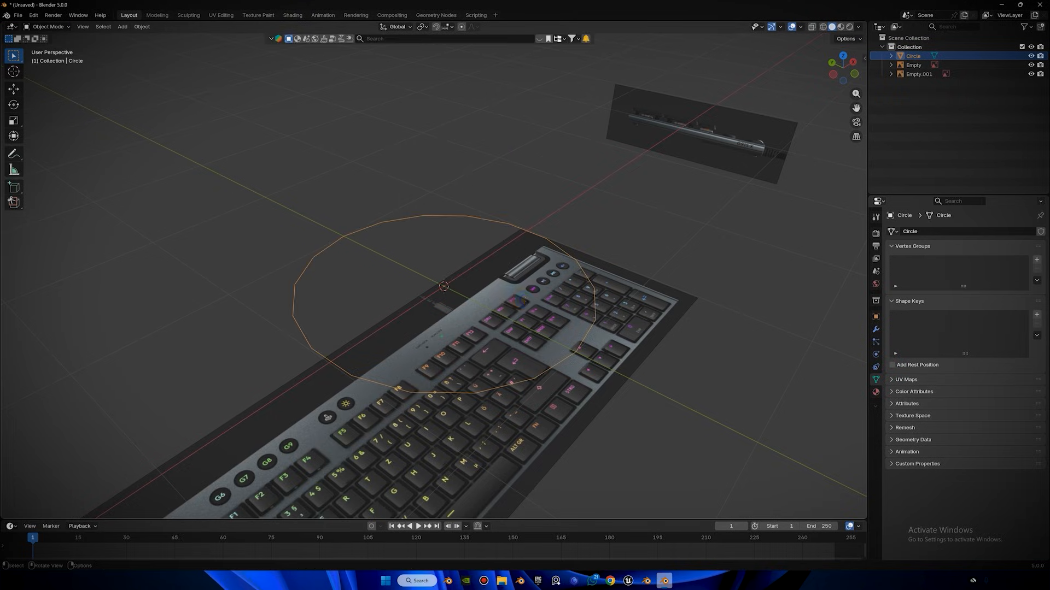
pyautogui.write('0')
pyautogui.press('Return')
# Scale the upright circle down uniformly to about a tenth of its size.
pyautogui.moveTo(525, 299); pyautogui.dragTo(513, 199, button='middle')
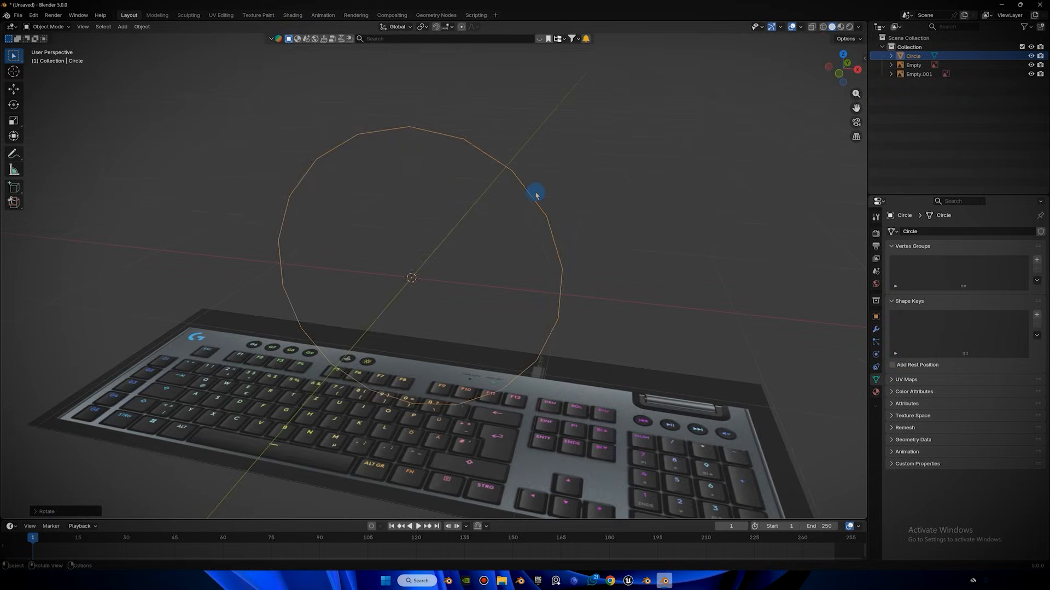
pyautogui.press('s')
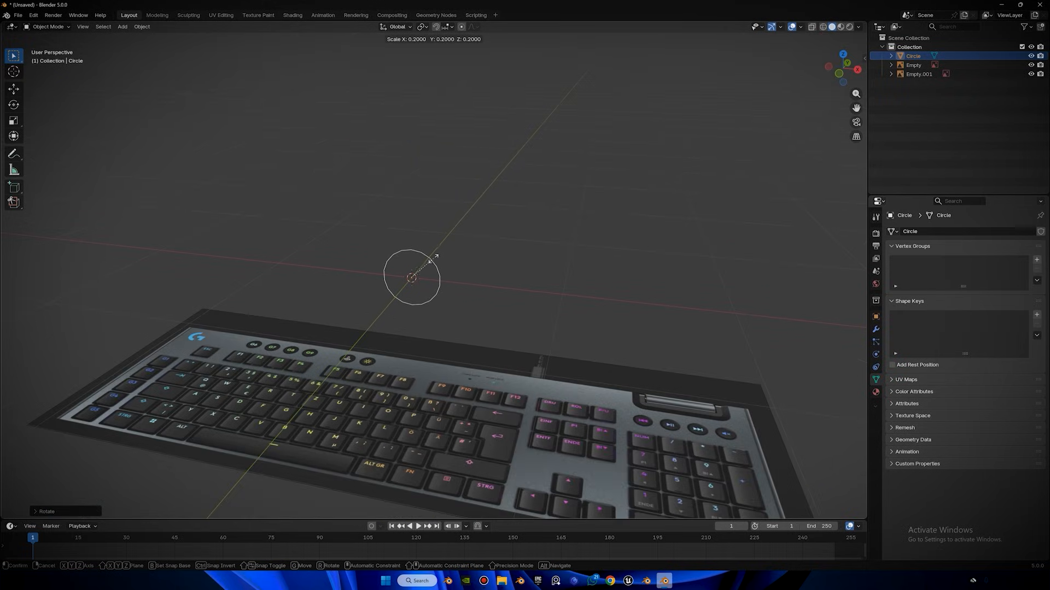
pyautogui.click(423, 261)
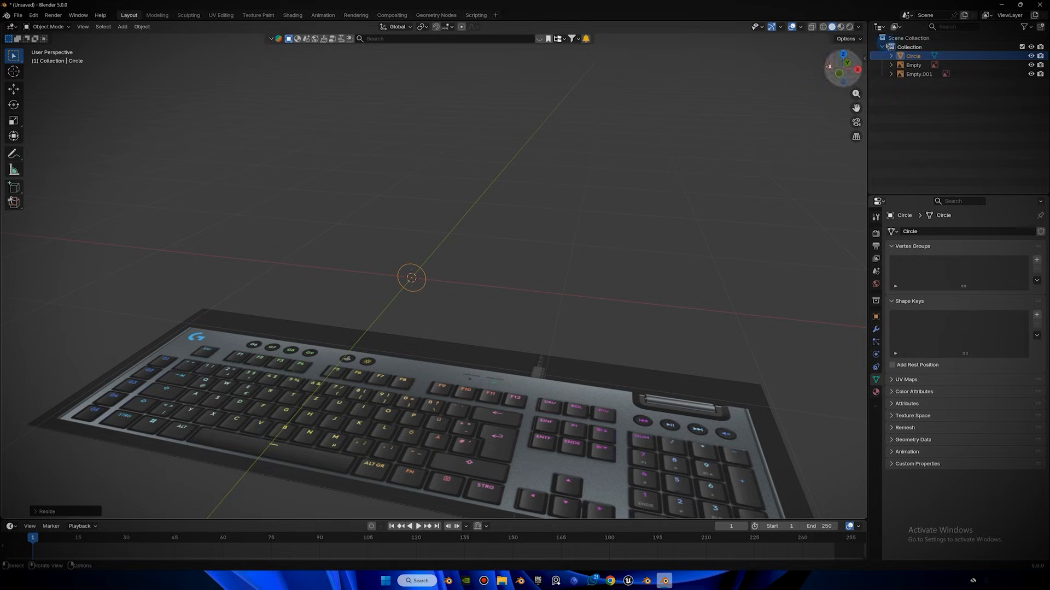
pyautogui.click(828, 67)
pyautogui.scroll(5, 621, 220)
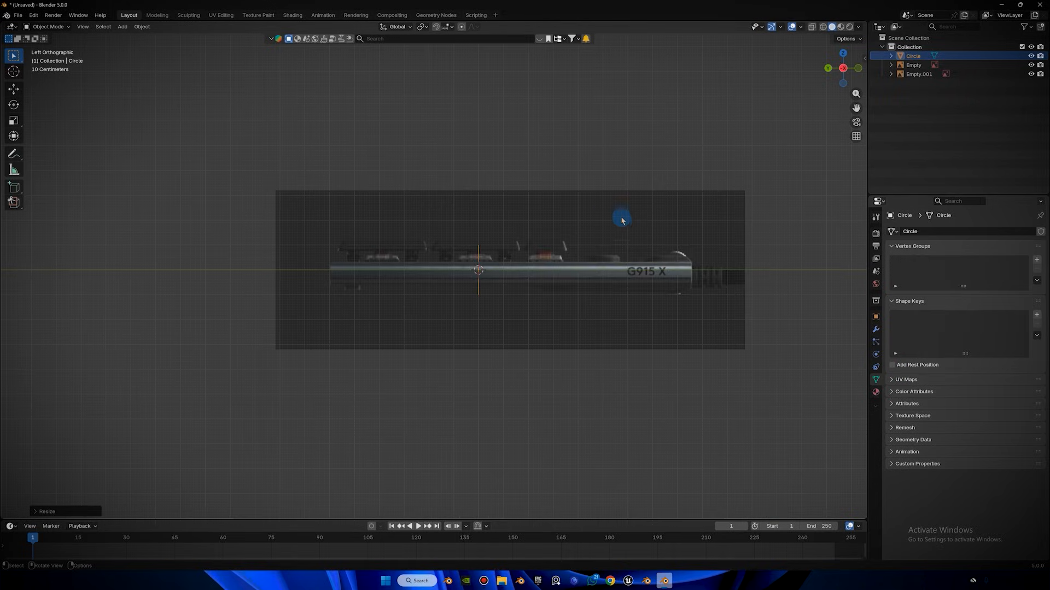
# Scale the circle down to roughly the keyboard case's thickness and move it to the case's front end in the side view.
pyautogui.press('s')
pyautogui.press('g')
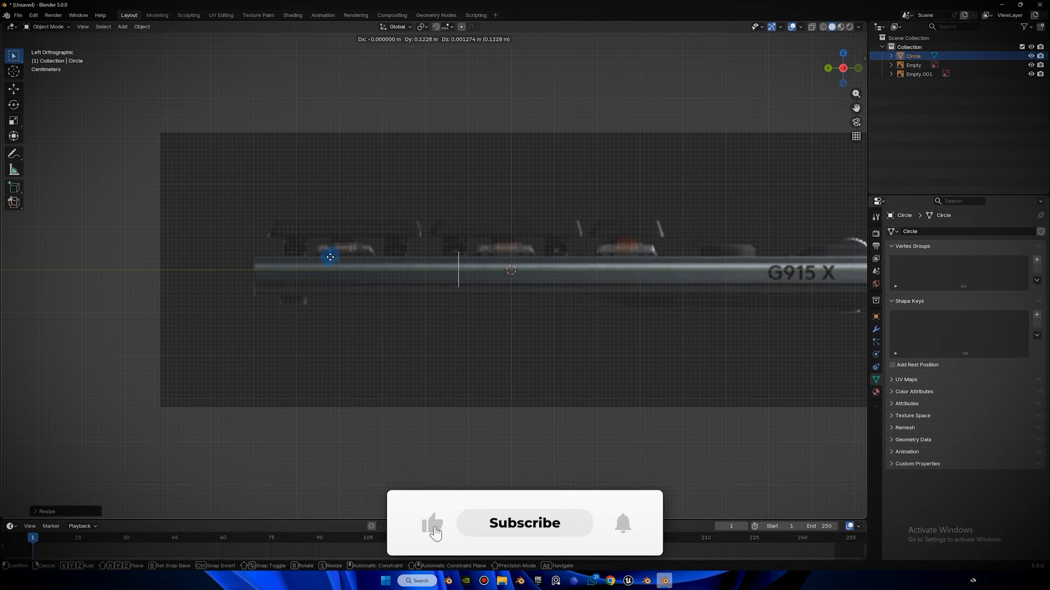
pyautogui.click(400, 304)
# Shift the side reference image along global Z to line up the case with the circle, and reselect the circle.
pyautogui.scroll(3, 401, 300)
pyautogui.click(410, 279)
pyautogui.press('g')
pyautogui.press('z')
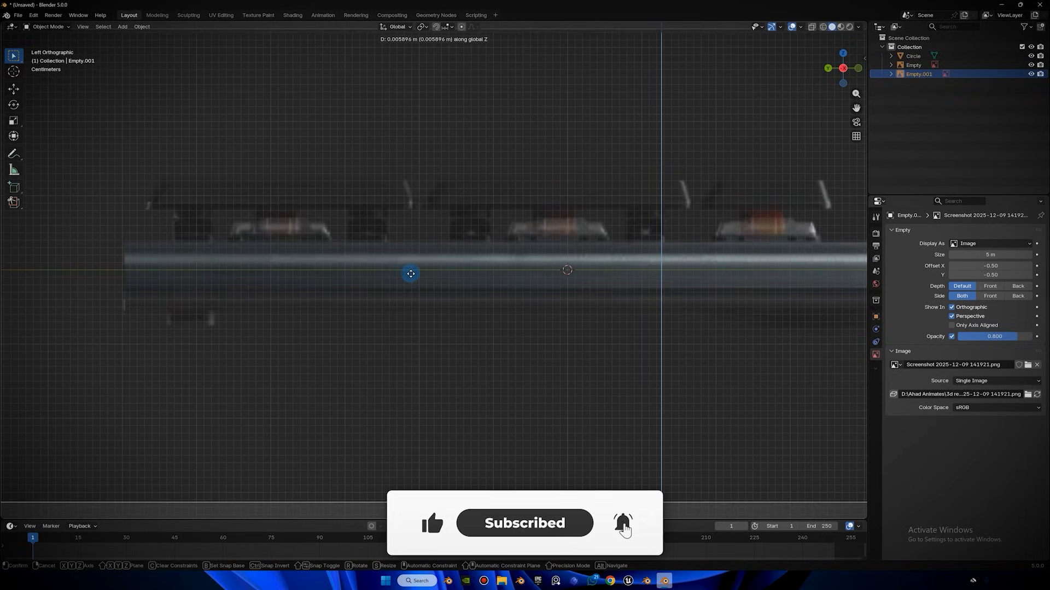
pyautogui.click(350, 257)
pyautogui.rightClick(149, 272)
pyautogui.click(122, 211)
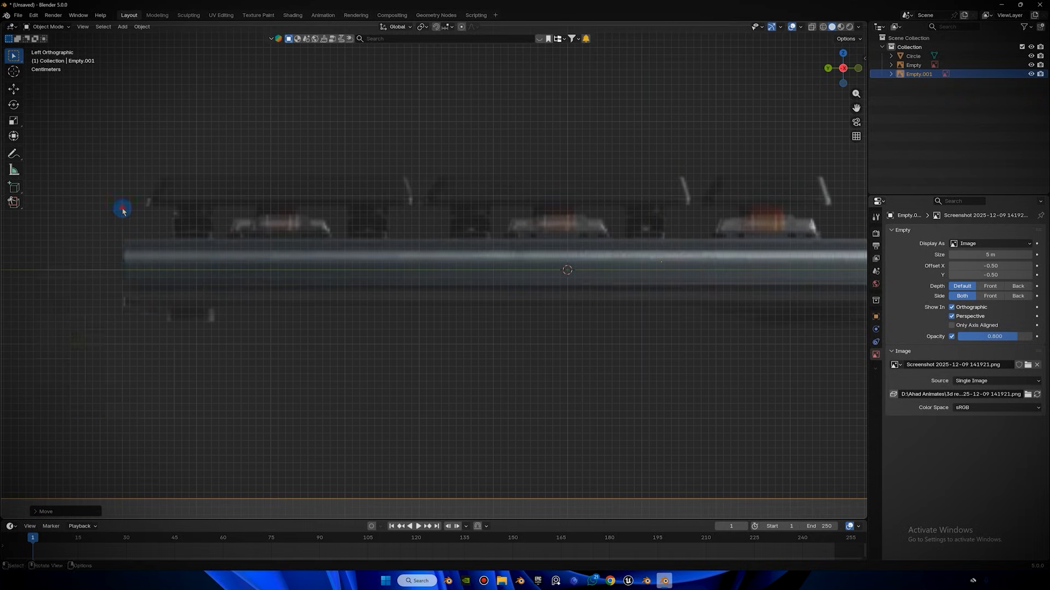
pyautogui.click(123, 265)
pyautogui.keyDown('shift'); pyautogui.moveTo(244, 238); pyautogui.dragTo(394, 206, button='middle'); pyautogui.keyUp('shift')
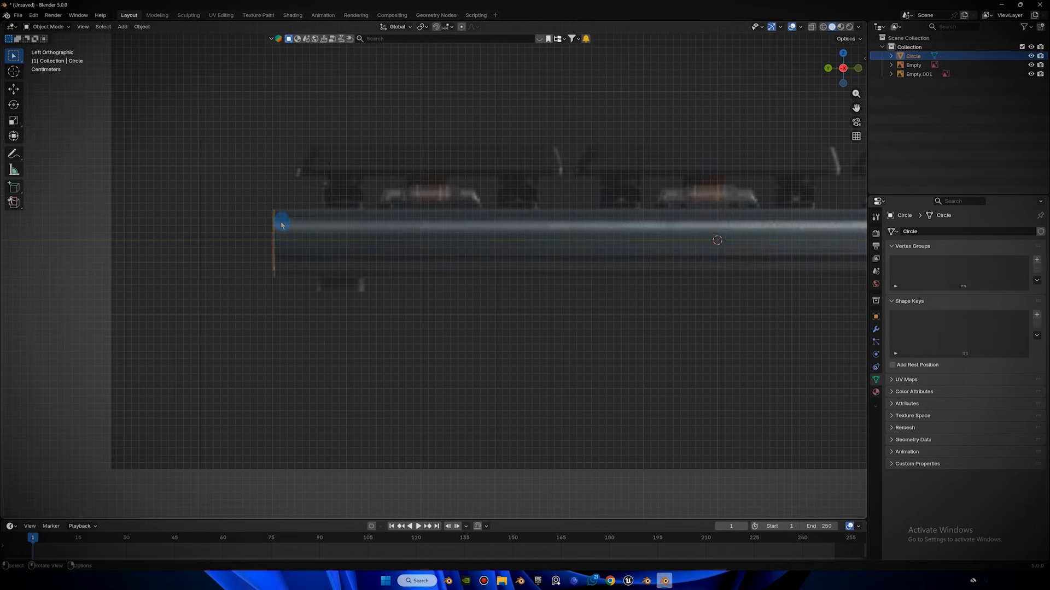
# Fine-tune the side reference image's height with small moves along global Z.
pyautogui.scroll(3, 306, 213)
pyautogui.click(320, 203)
pyautogui.press('g')
pyautogui.press('z')
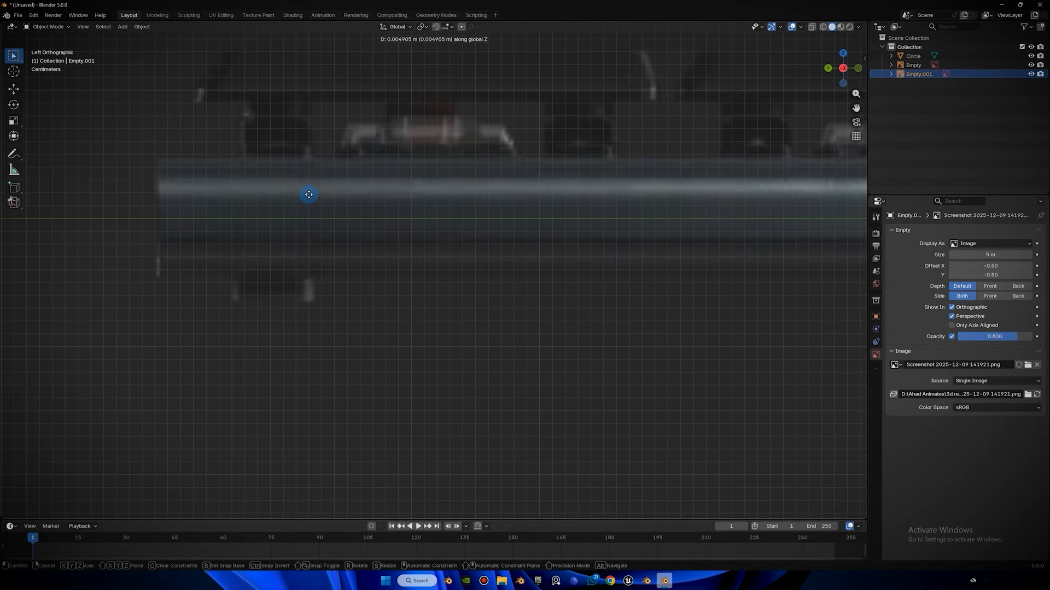
pyautogui.click(309, 194)
pyautogui.press('g')
pyautogui.press('z')
pyautogui.click(305, 194)
pyautogui.press('g')
pyautogui.press('z')
pyautogui.click(306, 194)
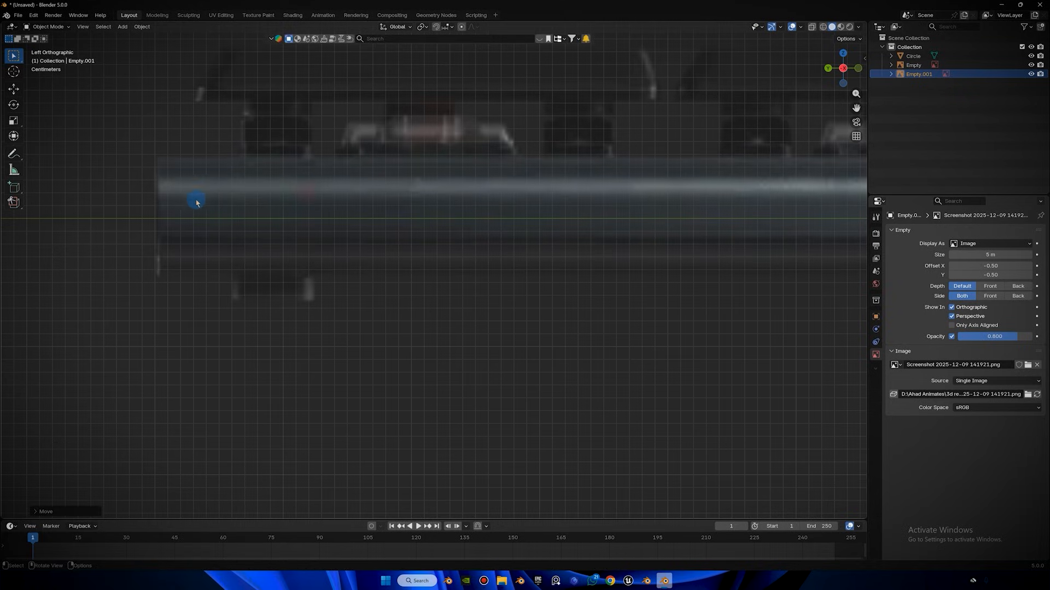
# Scale the circle up uniformly by about 1.15 to match the case's height at its front end.
pyautogui.click(158, 192)
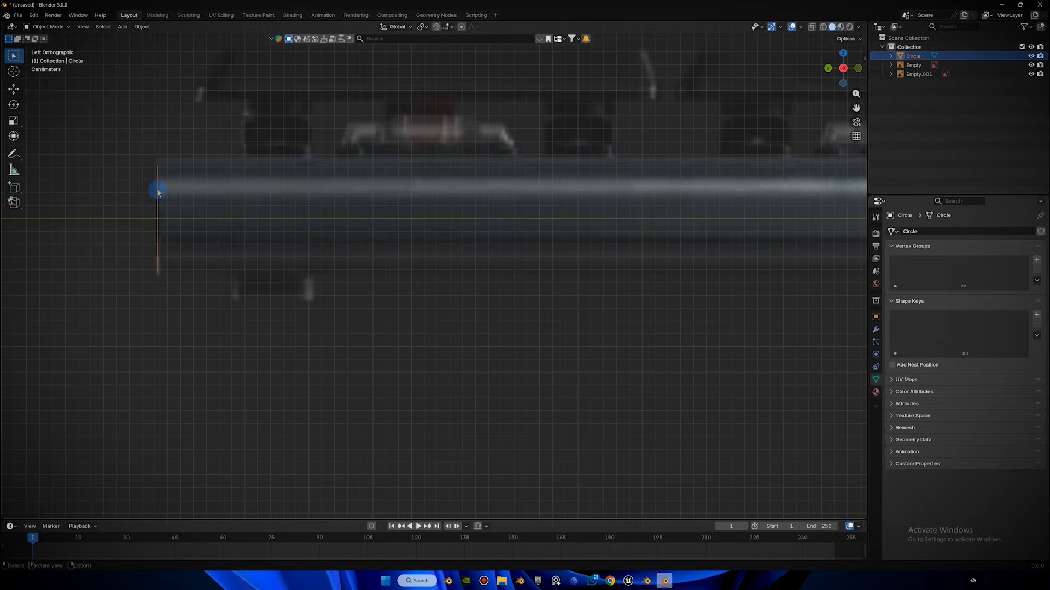
pyautogui.keyDown('shift'); pyautogui.moveTo(159, 187); pyautogui.dragTo(323, 227, button='middle'); pyautogui.keyUp('shift')
pyautogui.scroll(2, 323, 228)
pyautogui.press('s')
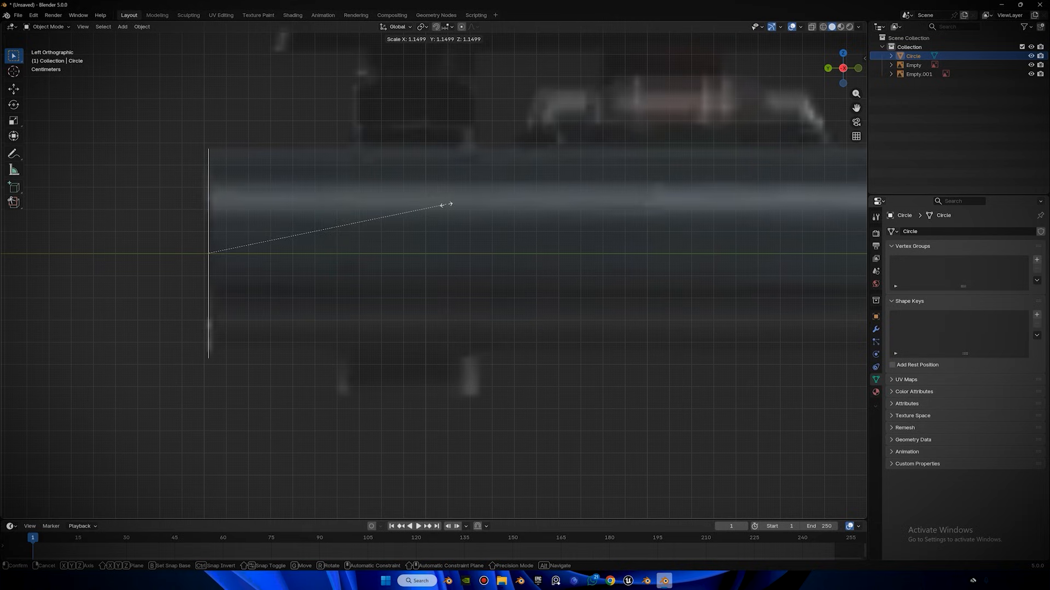
pyautogui.click(441, 205)
# Nudge the side reference image slightly along global Z to match the resized circle, and reselect the circle.
pyautogui.press('g')
pyautogui.press('z')
pyautogui.rightClick(444, 207)
pyautogui.click(445, 207)
pyautogui.press('g')
pyautogui.press('z')
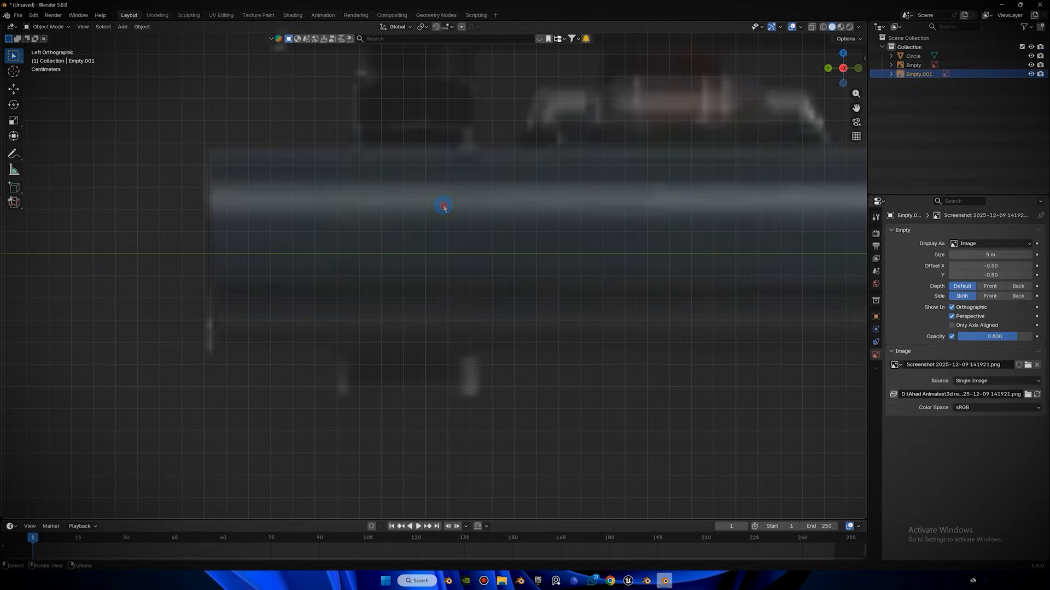
pyautogui.click(220, 208)
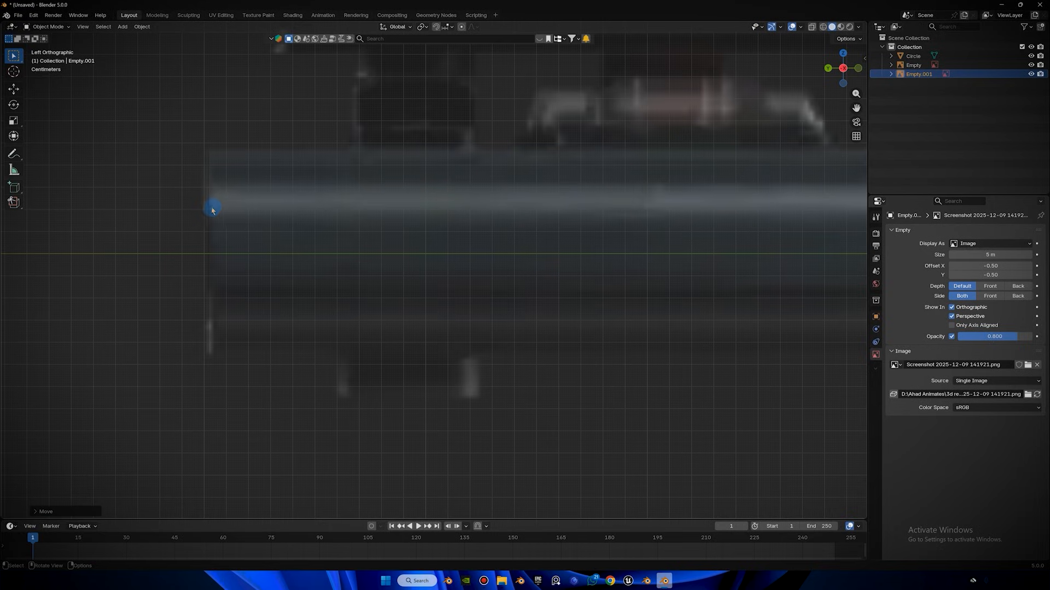
pyautogui.click(208, 210)
# Adjust the circle's uniform scale in the front orthographic view.
pyautogui.scroll(-7, 209, 211)
pyautogui.keyDown('shift'); pyautogui.moveTo(438, 260); pyautogui.dragTo(232, 244, button='middle'); pyautogui.keyUp('shift')
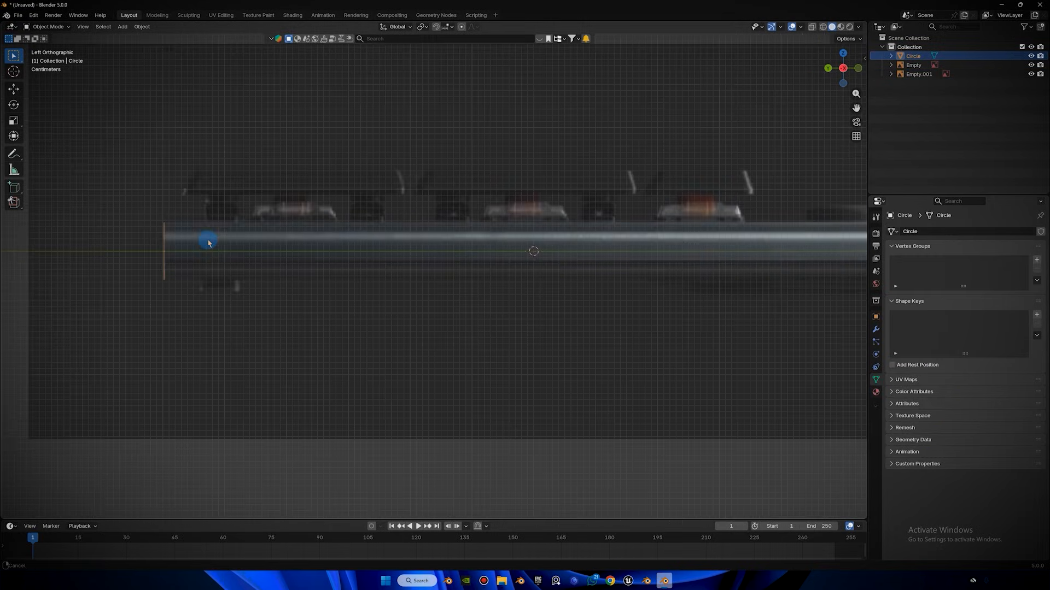
pyautogui.scroll(-3, 232, 244)
pyautogui.moveTo(853, 79); pyautogui.dragTo(859, 77)
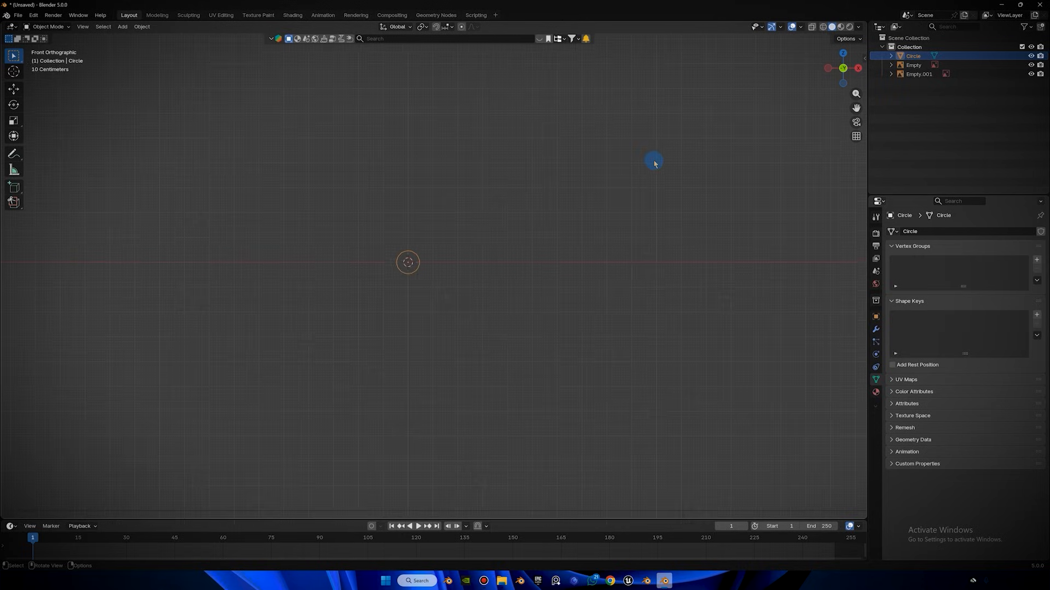
pyautogui.scroll(5, 612, 191)
pyautogui.press('s')
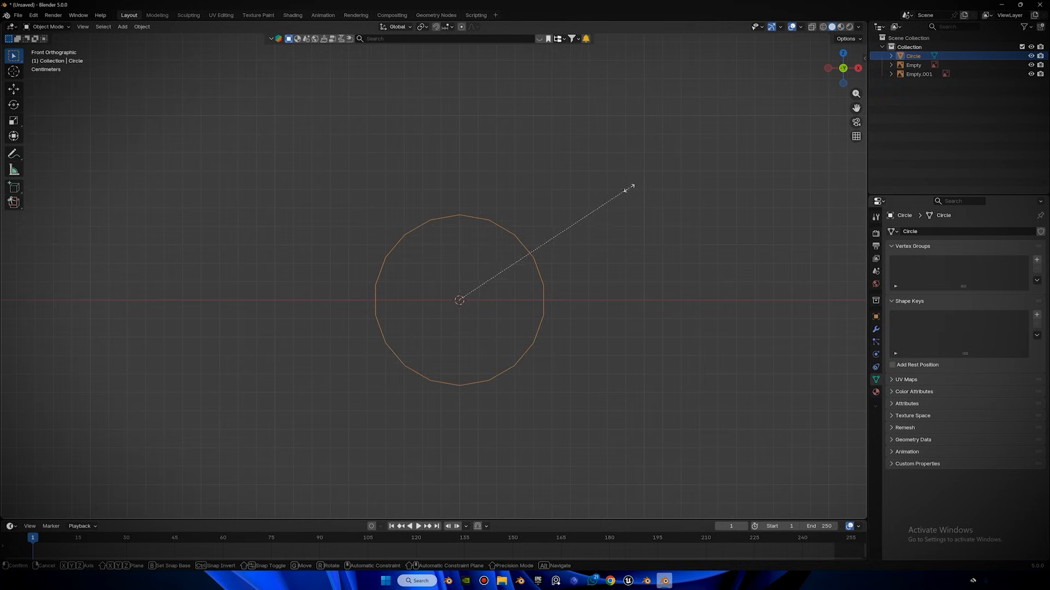
pyautogui.click(606, 192)
pyautogui.press('Tab')
pyautogui.moveTo(648, 153); pyautogui.dragTo(552, 181)
pyautogui.press('Tab')
pyautogui.press('s')
pyautogui.click(624, 195)
pyautogui.moveTo(840, 71); pyautogui.dragTo(889, 95)
pyautogui.click(851, 71)
pyautogui.scroll(3, 492, 238)
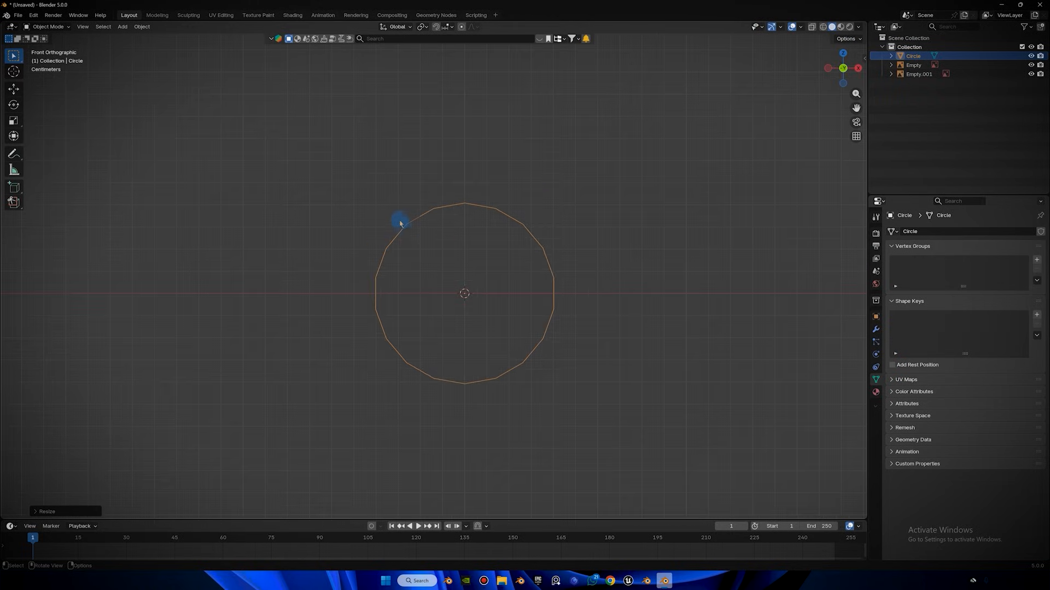
# In the left orthographic view, move the circle's upper vertices up along Z to the case's upper edge.
pyautogui.click(829, 68)
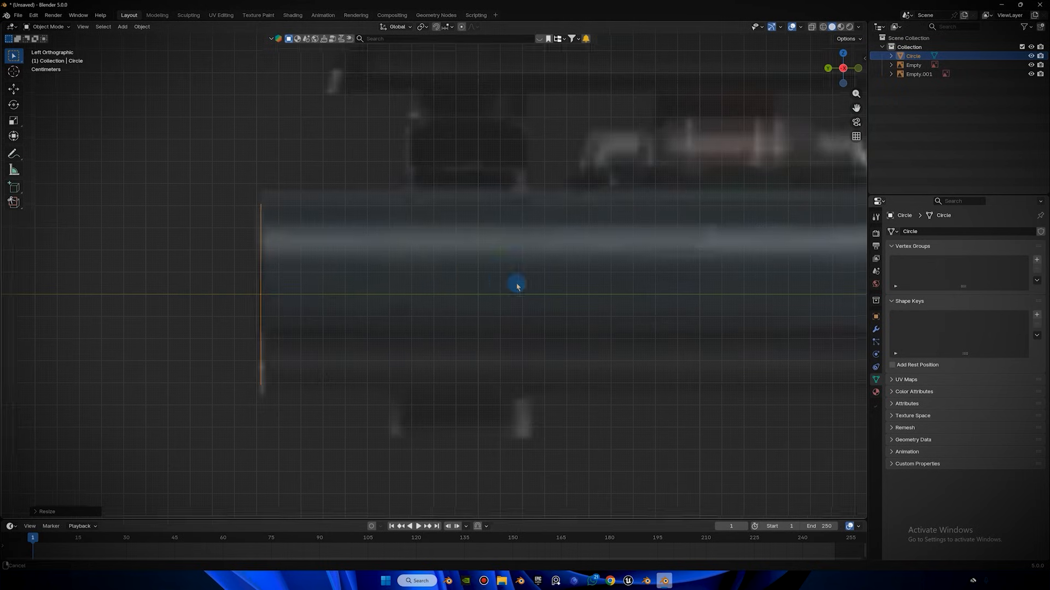
pyautogui.press('Tab')
pyautogui.moveTo(434, 164); pyautogui.dragTo(326, 326)
pyautogui.moveTo(582, 154); pyautogui.dragTo(339, 316)
pyautogui.scroll(5, 434, 250)
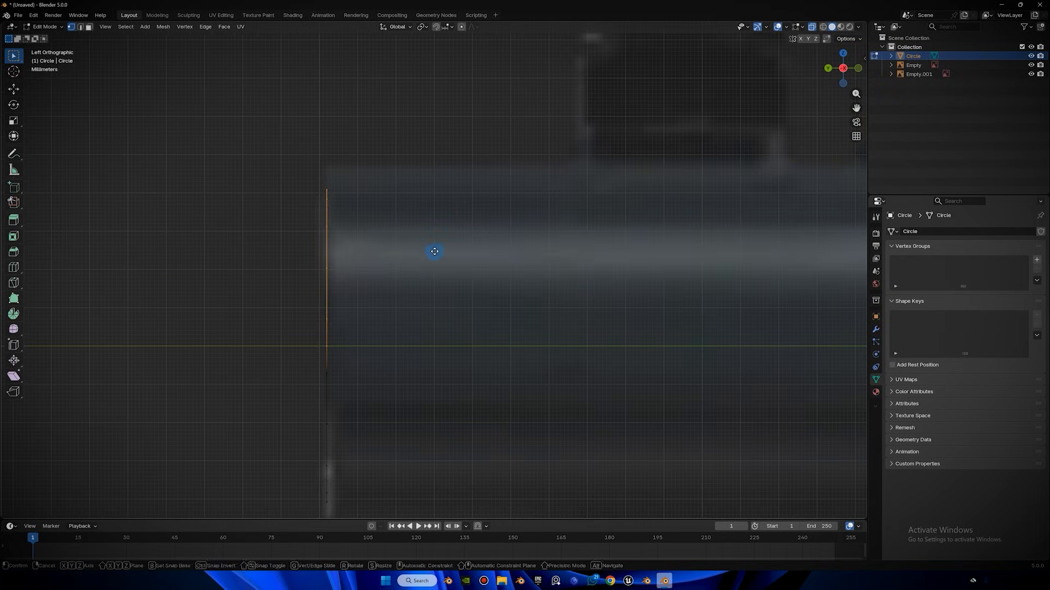
pyautogui.press('g')
pyautogui.press('z')
pyautogui.click(415, 233)
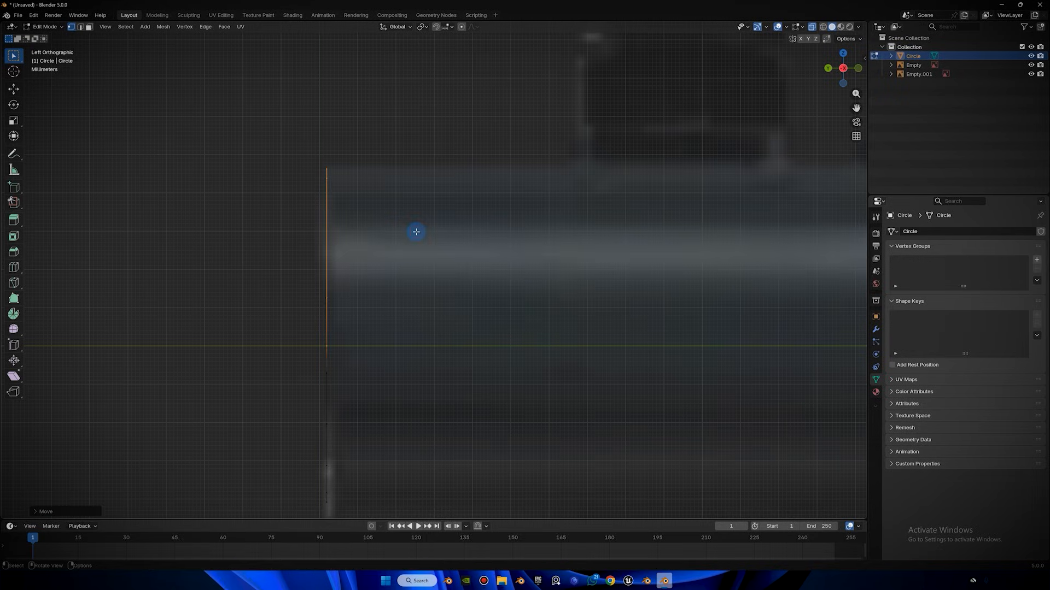
# Move the circle's lower vertices down along Z to the case's lower edge and return to Object Mode.
pyautogui.scroll(-3, 354, 339)
pyautogui.moveTo(342, 325); pyautogui.dragTo(457, 440)
pyautogui.scroll(4, 429, 239)
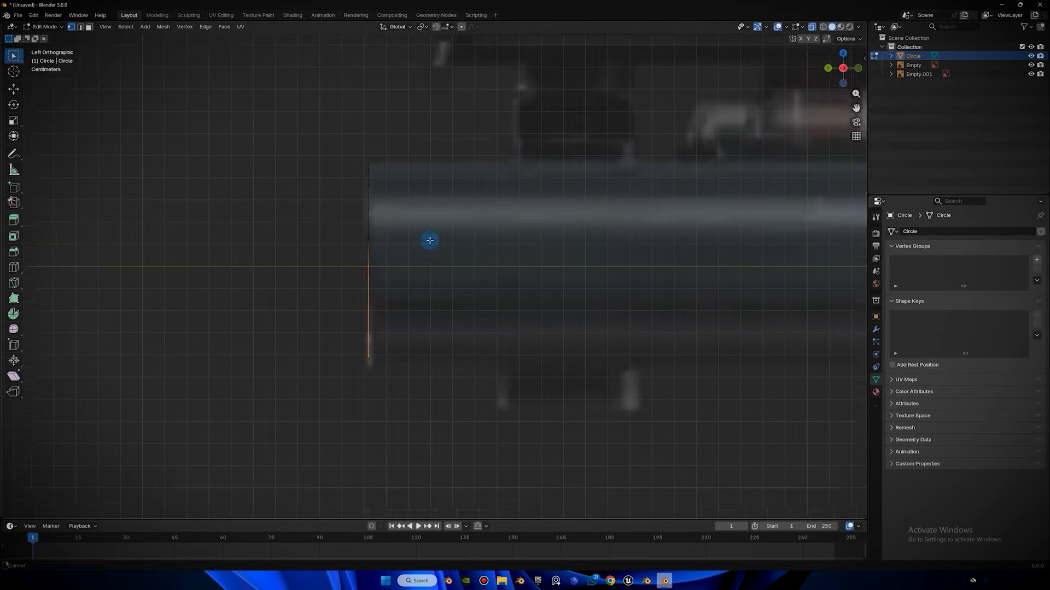
pyautogui.press('g')
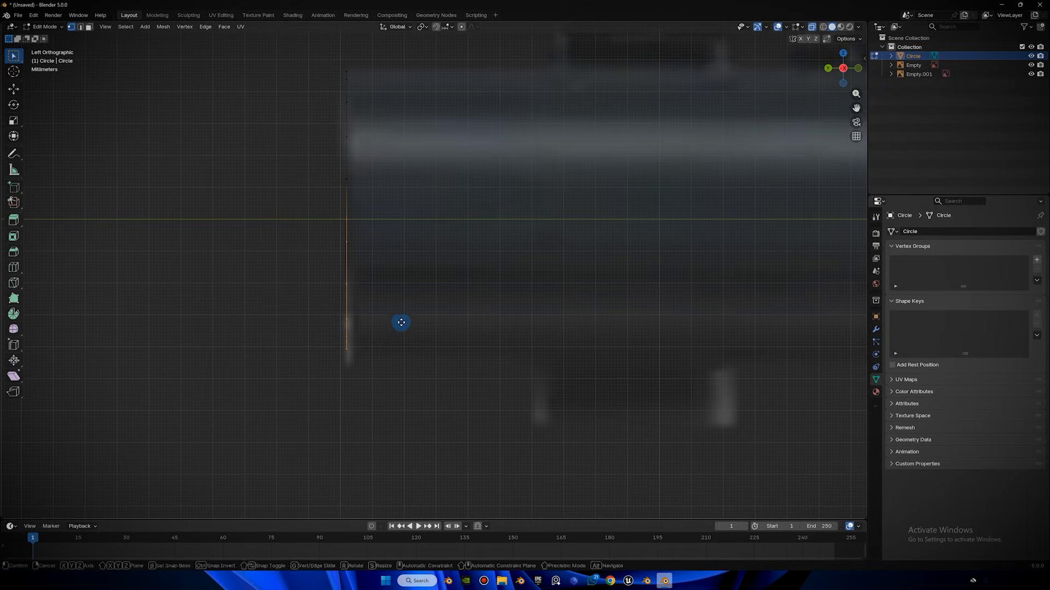
pyautogui.press('z')
pyautogui.click(393, 340)
pyautogui.press('Tab')
# Examine the stretched circle's shape in perspective and its fit against the case in the left orthographic view.
pyautogui.scroll(-5, 412, 321)
pyautogui.moveTo(415, 191); pyautogui.dragTo(459, 240, button='middle')
pyautogui.click(459, 239)
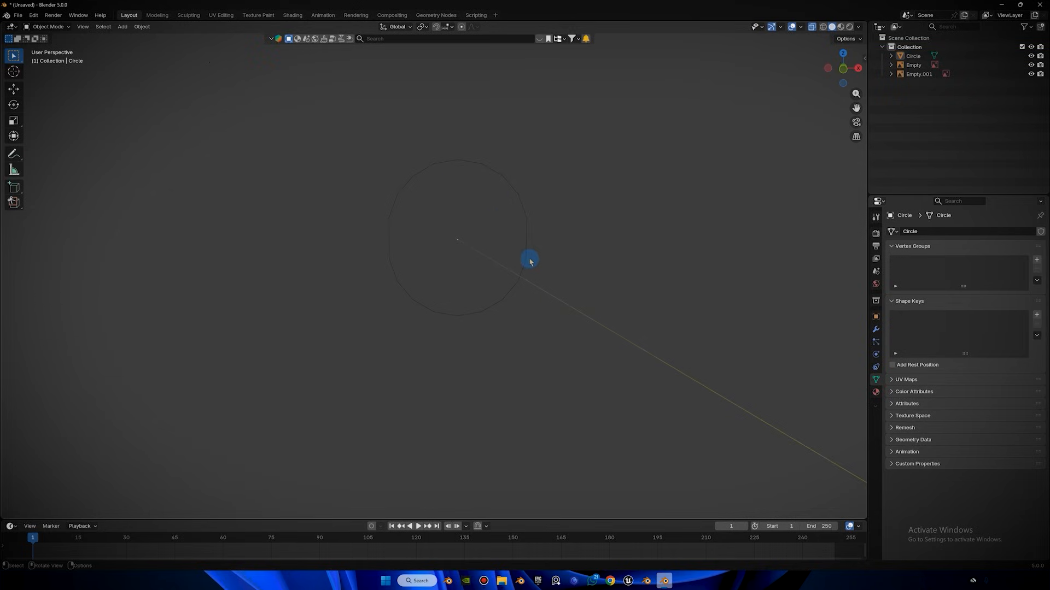
pyautogui.moveTo(528, 227); pyautogui.dragTo(618, 219, button='middle')
pyautogui.click(839, 70)
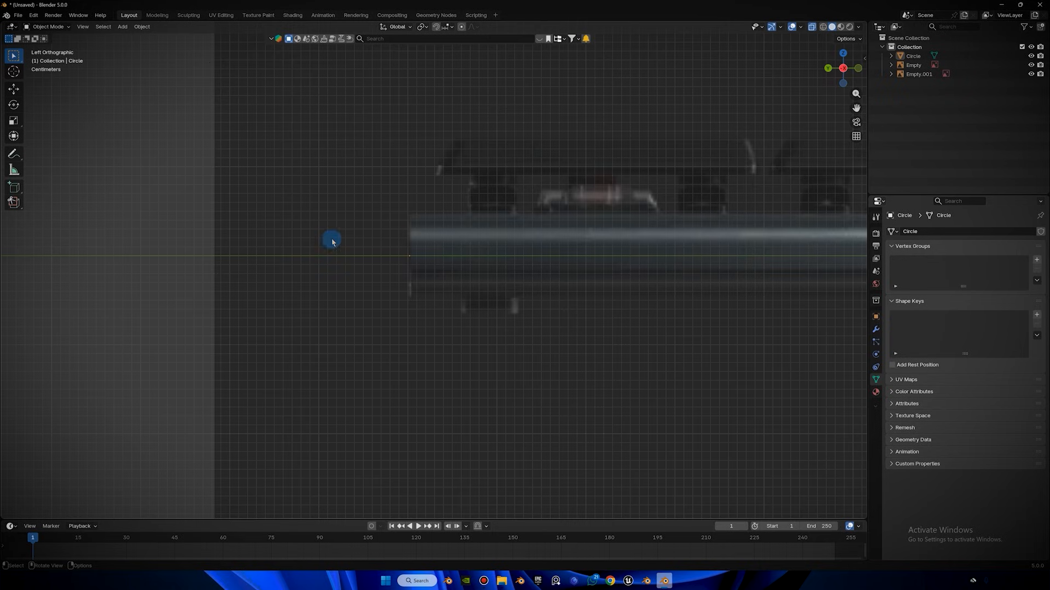
pyautogui.click(410, 243)
pyautogui.scroll(3, 416, 246)
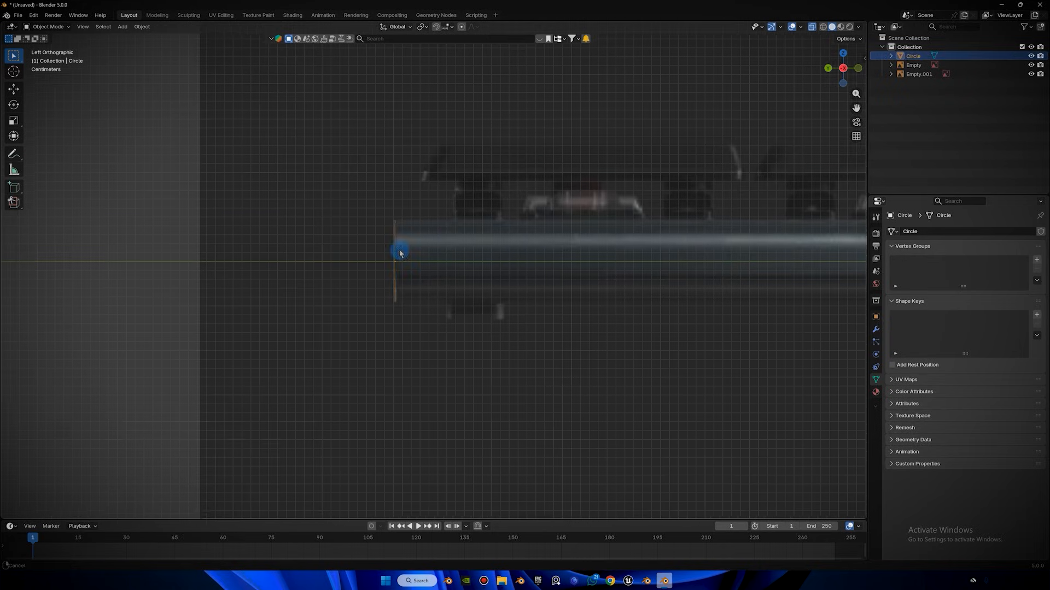
pyautogui.scroll(-1, 487, 244)
pyautogui.keyDown('shift'); pyautogui.moveTo(487, 244); pyautogui.dragTo(257, 256, button='middle'); pyautogui.keyUp('shift')
# Extrude the whole circle along global Y to the rear end of the case in the side reference.
pyautogui.press('Tab')
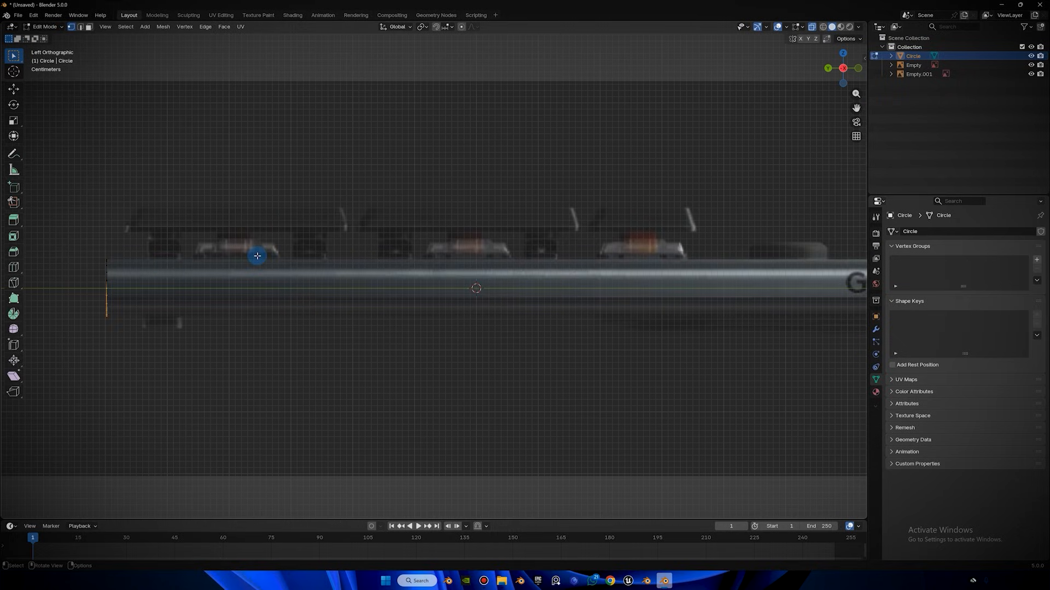
pyautogui.keyDown('shift'); pyautogui.moveTo(366, 248); pyautogui.dragTo(253, 250, button='middle'); pyautogui.keyUp('shift')
pyautogui.scroll(-4, 328, 263)
pyautogui.keyDown('shift'); pyautogui.moveTo(328, 263); pyautogui.dragTo(283, 265, button='middle'); pyautogui.keyUp('shift')
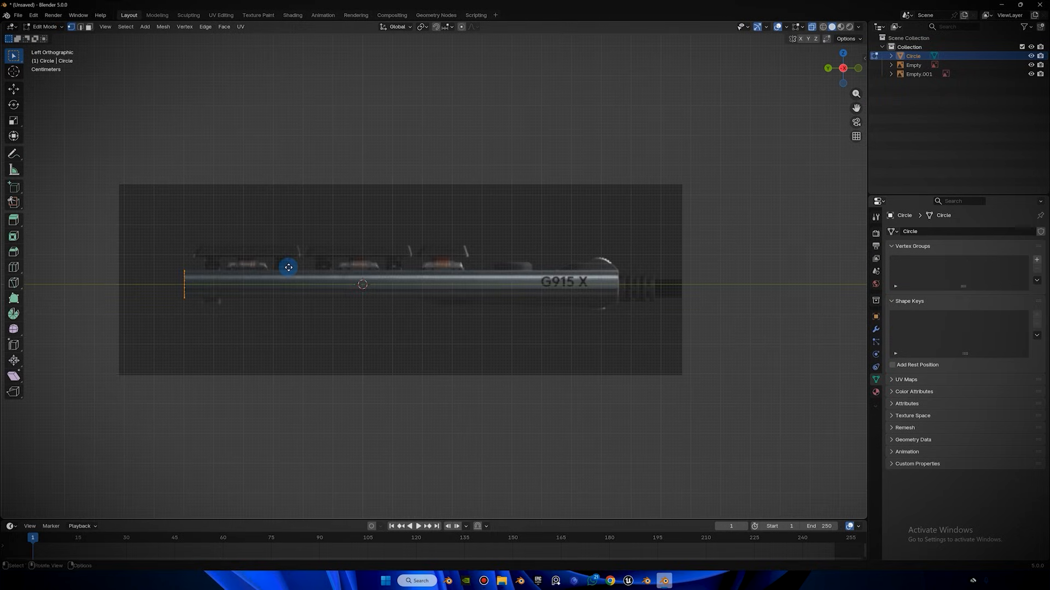
pyautogui.press('g')
pyautogui.press('y')
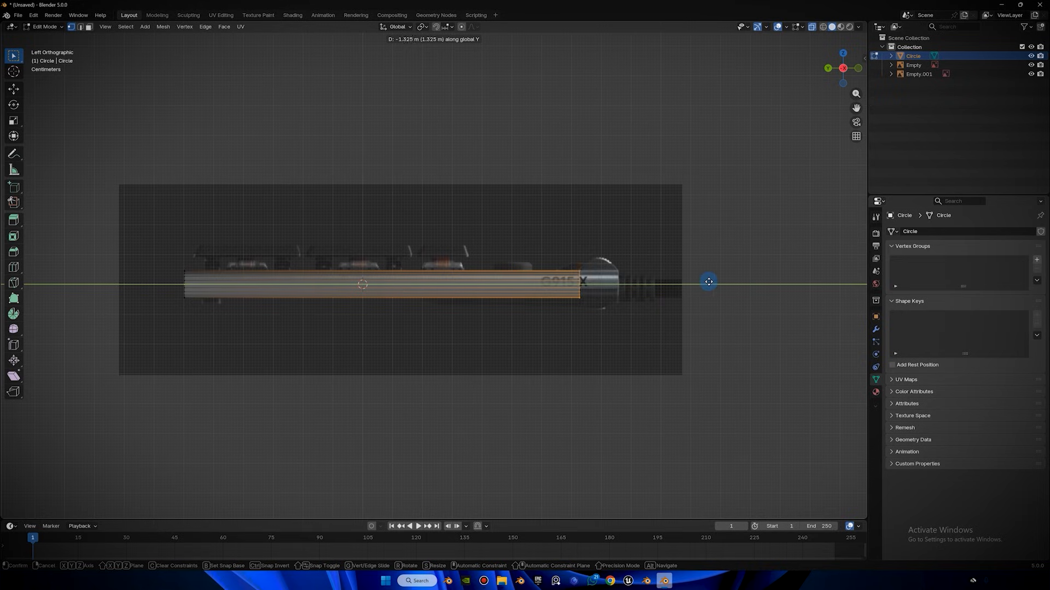
pyautogui.click(716, 283)
pyautogui.keyDown('shift'); pyautogui.moveTo(632, 263); pyautogui.dragTo(442, 226, button='middle'); pyautogui.keyUp('shift')
pyautogui.scroll(8, 658, 244)
pyautogui.keyDown('shift'); pyautogui.moveTo(562, 164); pyautogui.dragTo(599, 323, button='middle'); pyautogui.keyUp('shift')
pyautogui.scroll(5, 519, 305)
pyautogui.scroll(-8, 574, 239)
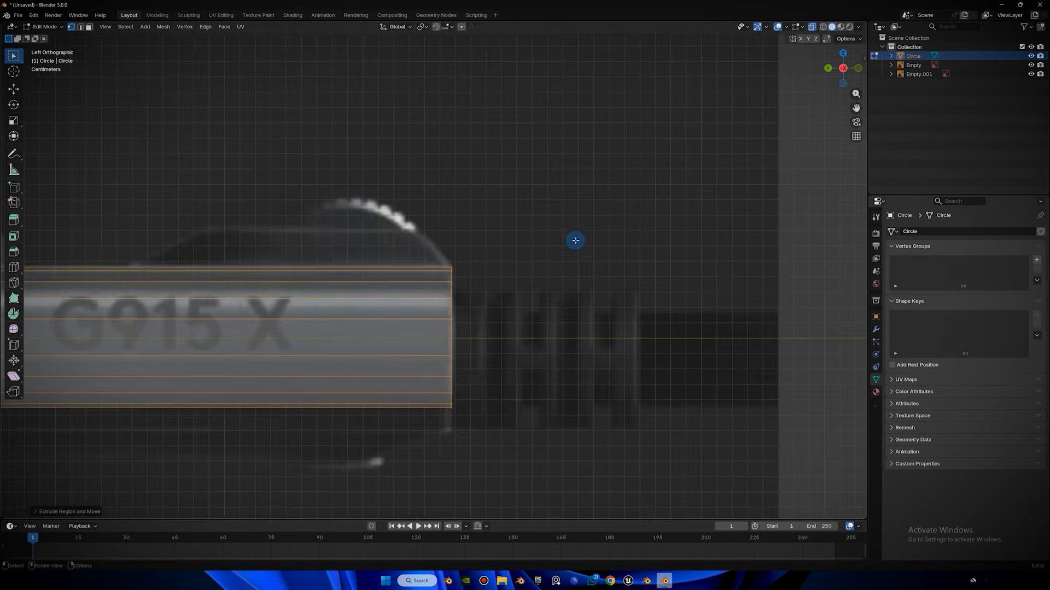
# In the top orthographic view, move the right half of the extruded tube about 2.3 m along X towards the keyboard's right edge.
pyautogui.click(843, 54)
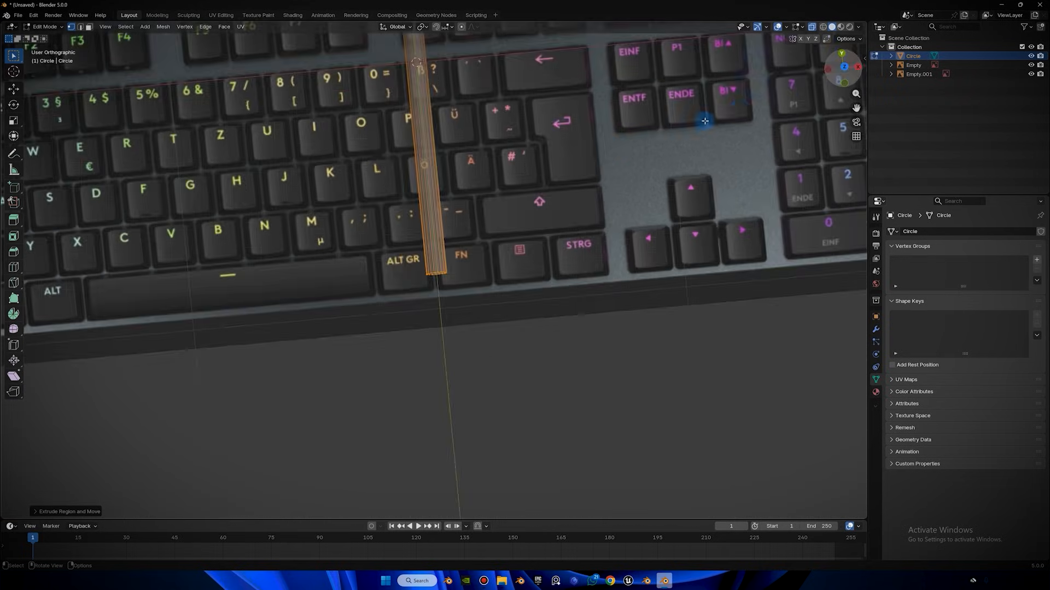
pyautogui.moveTo(475, 128); pyautogui.dragTo(421, 457)
pyautogui.scroll(4, 420, 371)
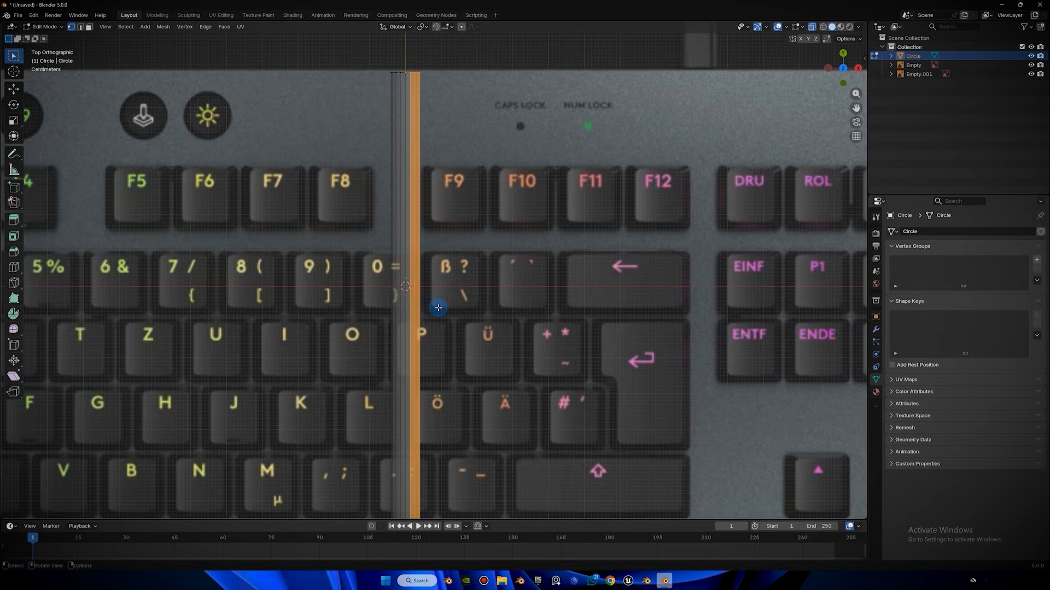
pyautogui.keyDown('shift'); pyautogui.moveTo(444, 55); pyautogui.dragTo(411, 507); pyautogui.keyUp('shift')
pyautogui.scroll(-3, 481, 223)
pyautogui.keyDown('shift'); pyautogui.moveTo(469, 96); pyautogui.dragTo(417, 487); pyautogui.keyUp('shift')
pyautogui.scroll(4, 417, 484)
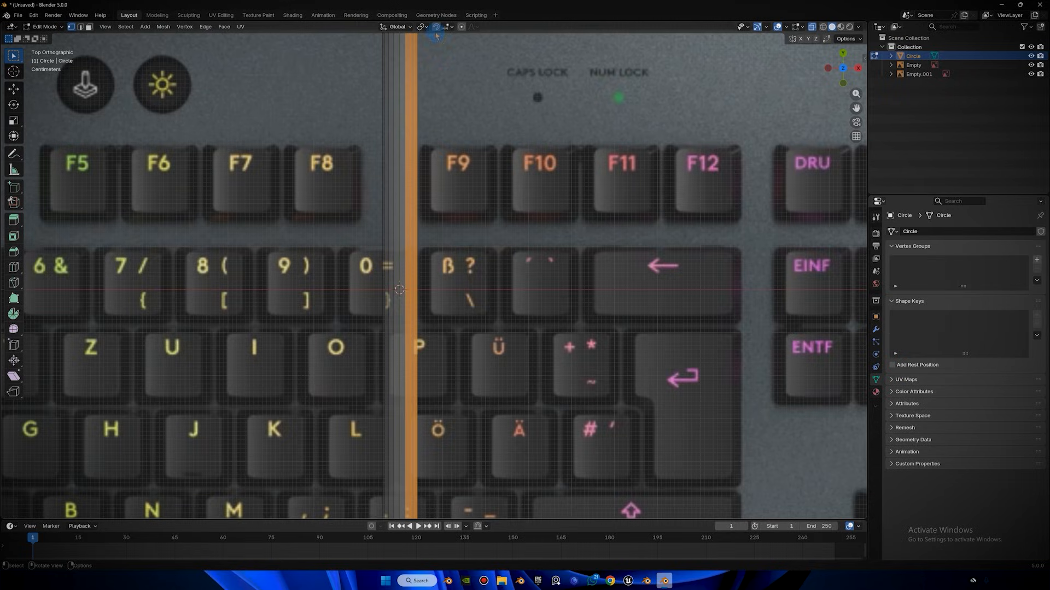
pyautogui.scroll(-5, 506, 245)
pyautogui.keyDown('shift'); pyautogui.moveTo(478, 241); pyautogui.dragTo(294, 245, button='middle'); pyautogui.keyUp('shift')
pyautogui.press('g')
pyautogui.press('x')
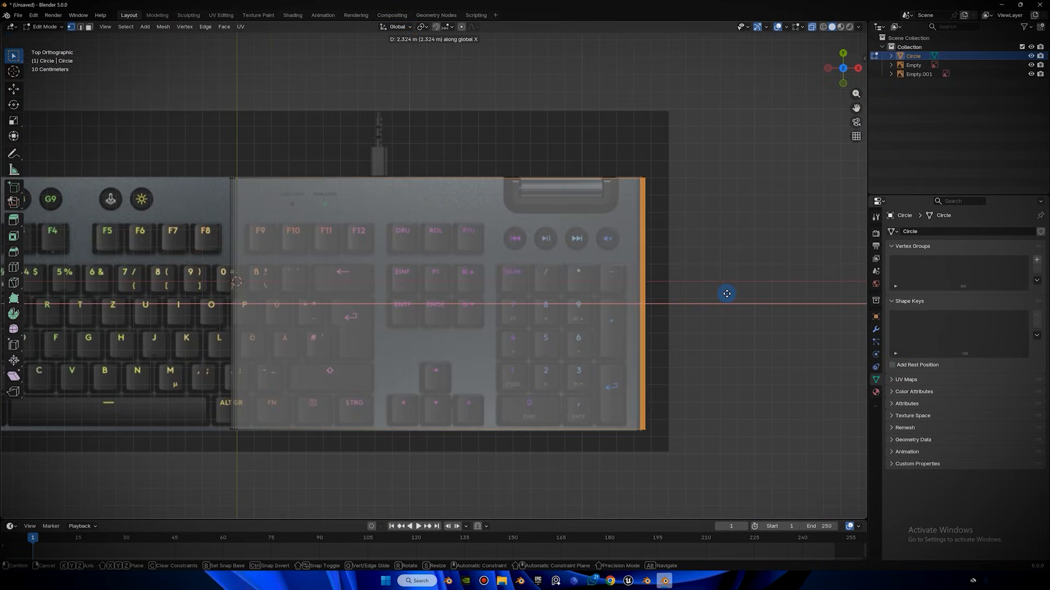
pyautogui.click(722, 293)
# Fine-tune the tube's right side by about 0.009 m along X to meet the keyboard's right edge.
pyautogui.scroll(8, 602, 272)
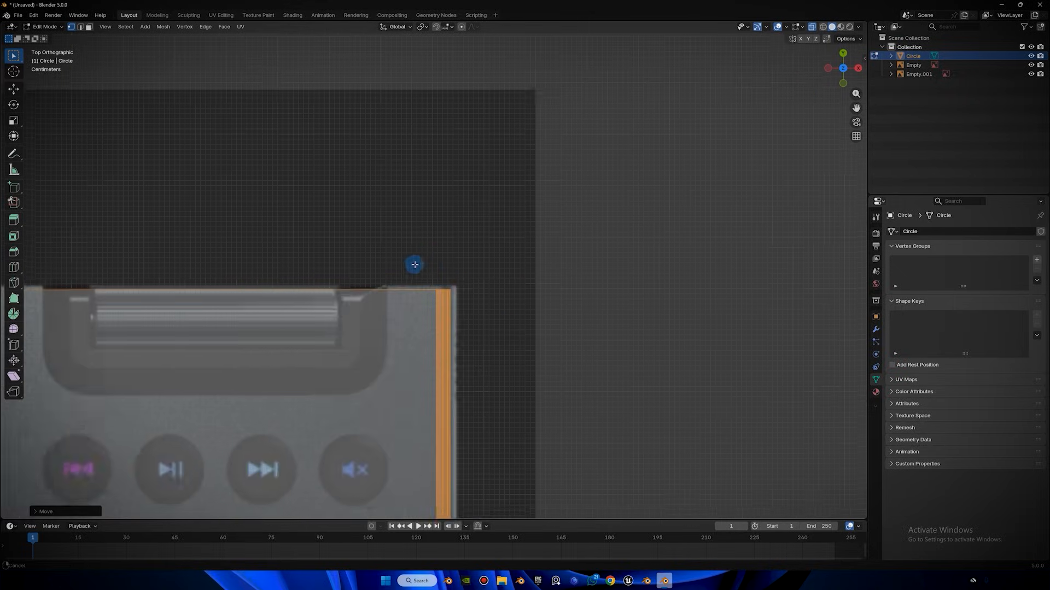
pyautogui.scroll(2, 364, 314)
pyautogui.keyDown('shift'); pyautogui.moveTo(389, 318); pyautogui.dragTo(443, 351, button='middle'); pyautogui.keyUp('shift')
pyautogui.press('g')
pyautogui.press('x')
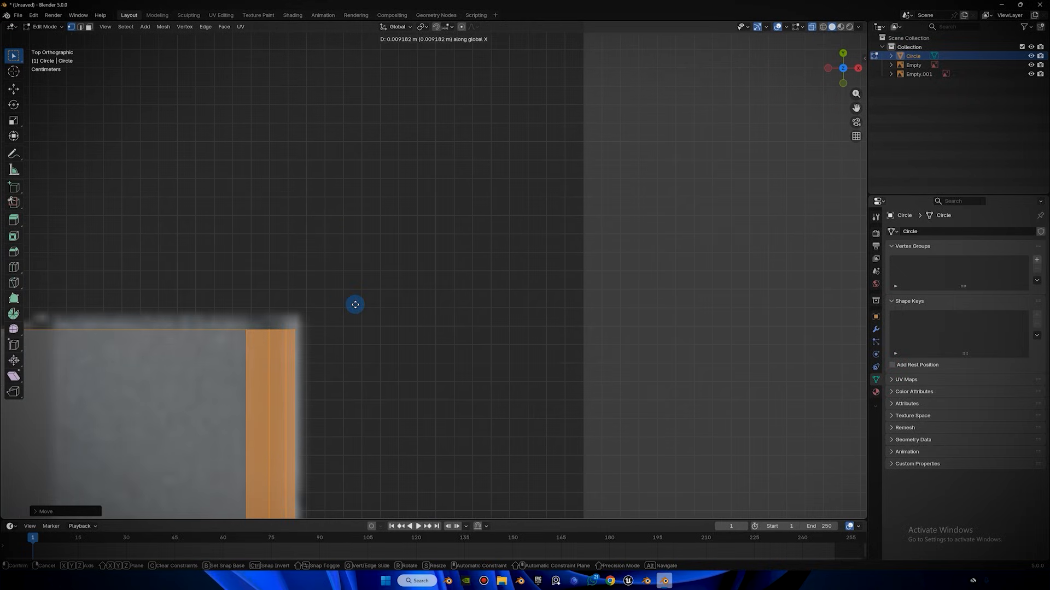
pyautogui.click(355, 305)
# Move the left half of the tube's vertices about -2.28 m along X towards the keyboard's left edge.
pyautogui.scroll(-8, 326, 314)
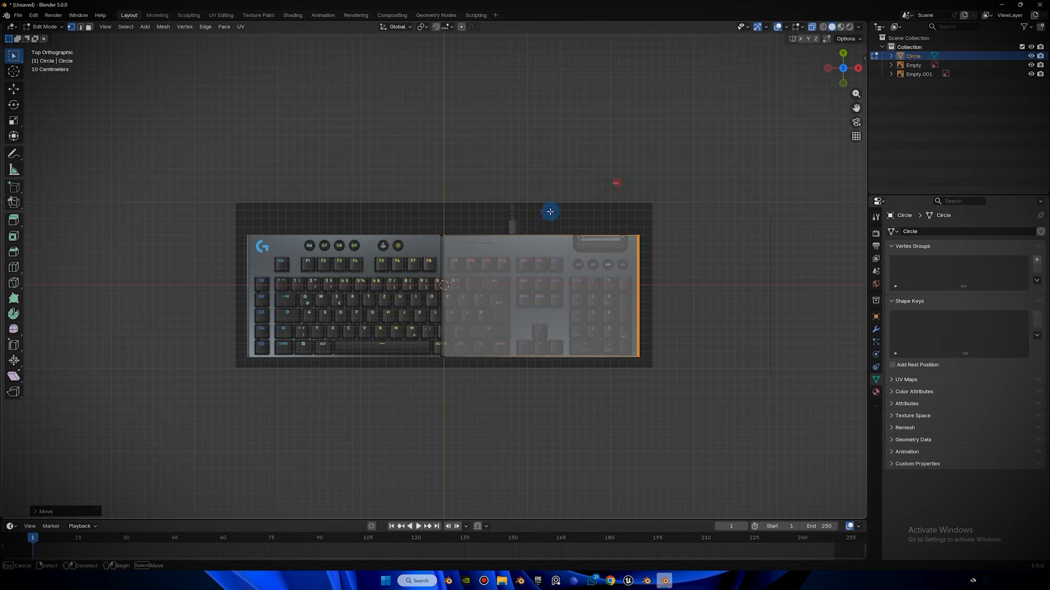
pyautogui.press('b')
pyautogui.moveTo(324, 378); pyautogui.dragTo(452, 476)
pyautogui.scroll(4, 495, 185)
pyautogui.press('b')
pyautogui.moveTo(452, 476); pyautogui.dragTo(453, 475, button='middle')
pyautogui.keyDown('shift'); pyautogui.moveTo(507, 323); pyautogui.dragTo(621, 327, button='middle'); pyautogui.keyUp('shift')
pyautogui.press('g')
pyautogui.press('x')
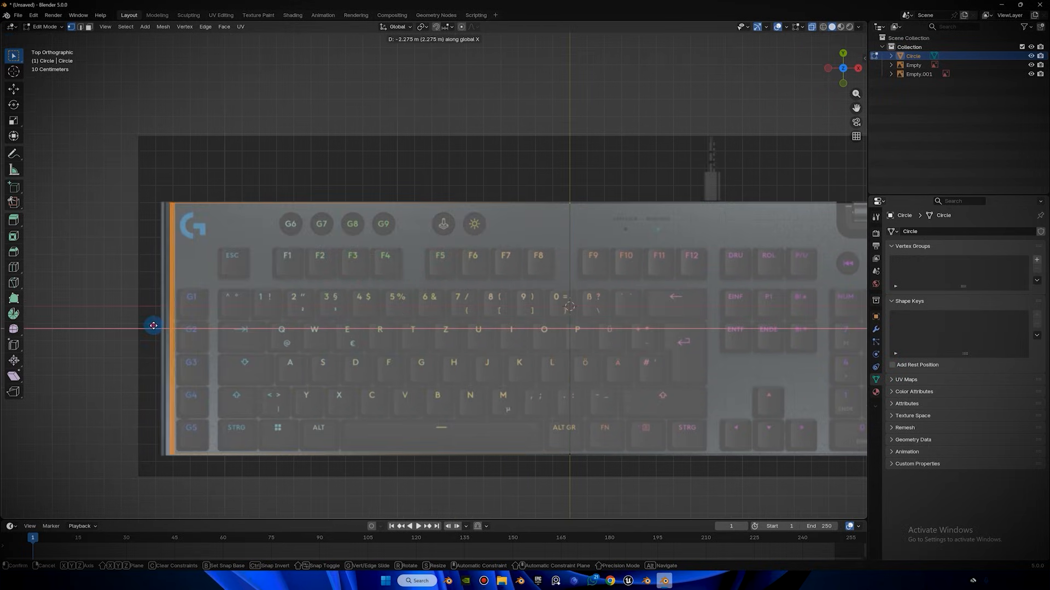
pyautogui.click(153, 323)
# Fine-tune the left side of the tube along X to meet the keyboard's left edge.
pyautogui.scroll(5, 538, 308)
pyautogui.scroll(3, 537, 307)
pyautogui.press('g')
pyautogui.press('x')
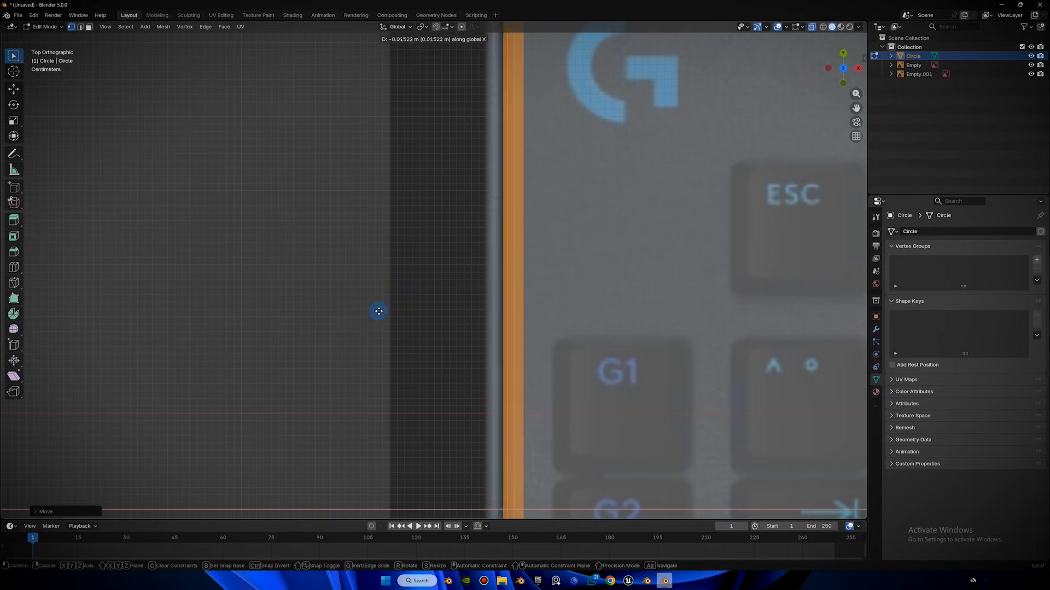
pyautogui.click(273, 317)
pyautogui.scroll(-9, 534, 253)
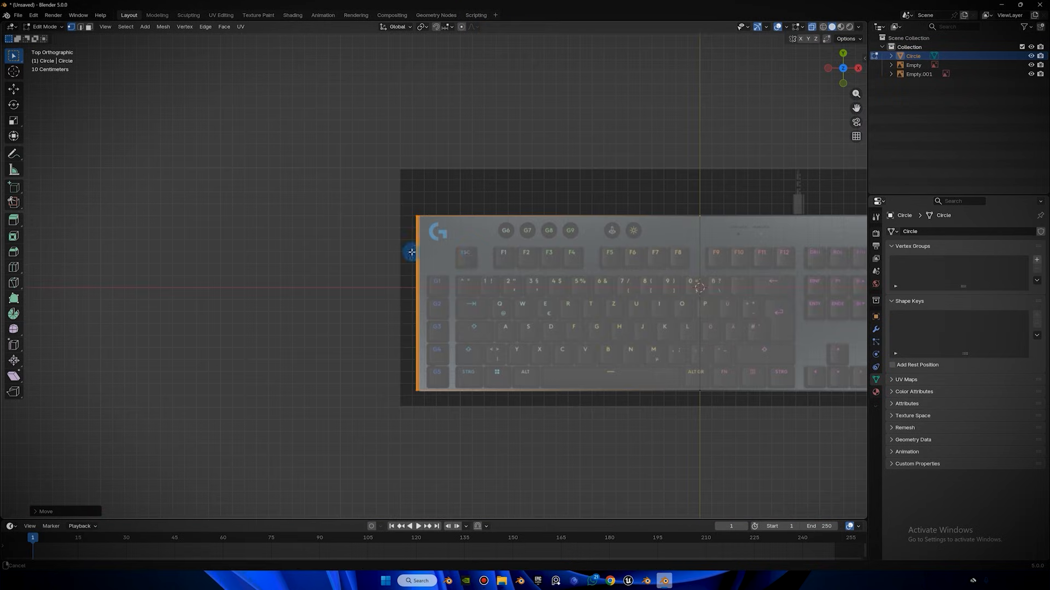
# In the top orthographic view, delete the vertices of the case's left half.
pyautogui.press('Tab')
pyautogui.moveTo(431, 254); pyautogui.dragTo(810, 16, button='middle')
pyautogui.click(843, 53)
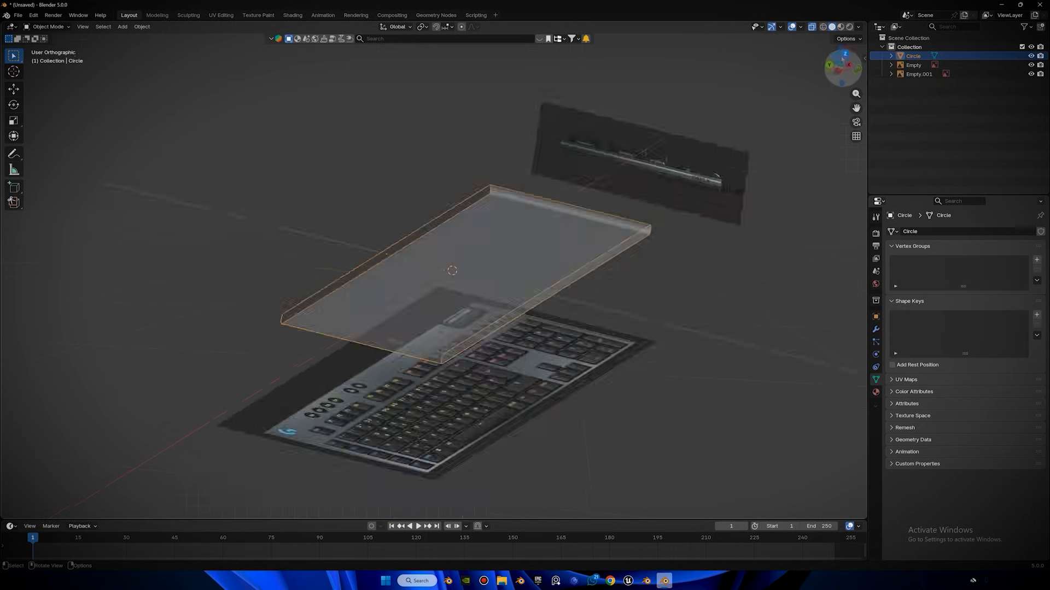
pyautogui.press('Tab')
pyautogui.moveTo(129, 173); pyautogui.dragTo(278, 481)
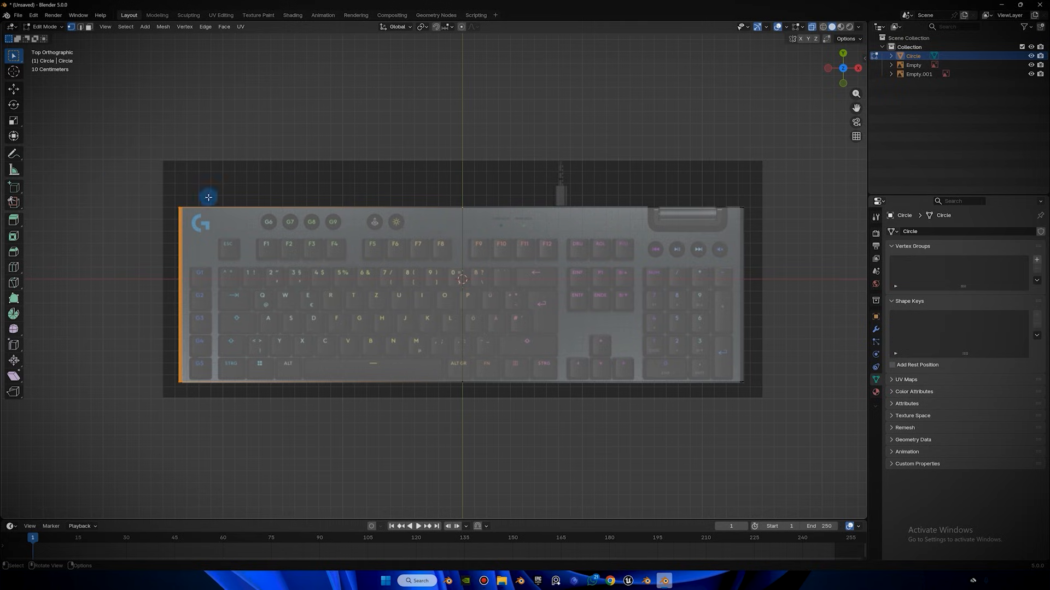
pyautogui.moveTo(143, 169); pyautogui.dragTo(269, 455)
pyautogui.press('x')
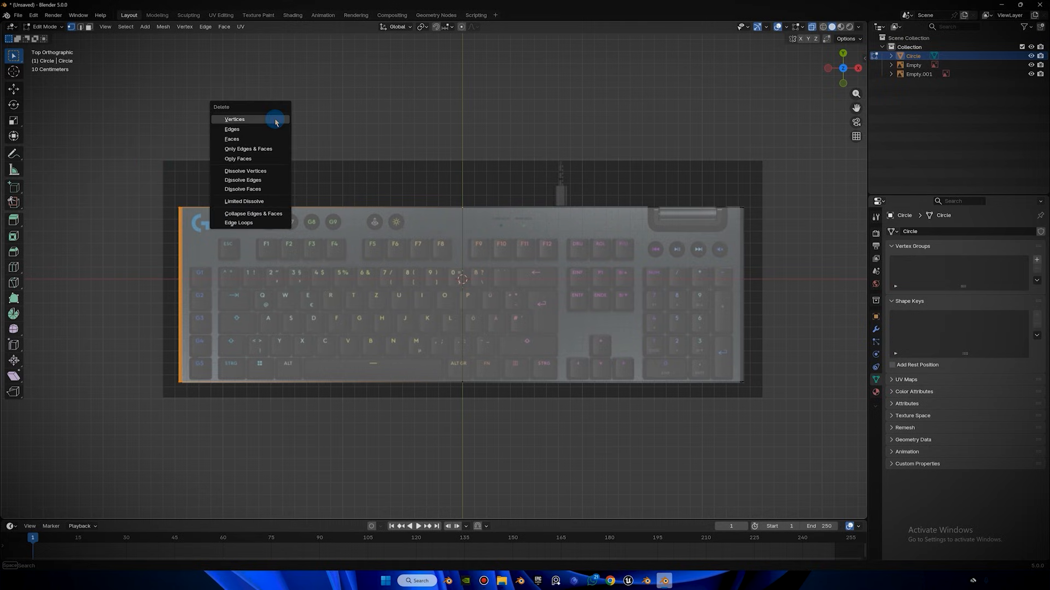
pyautogui.click(275, 119)
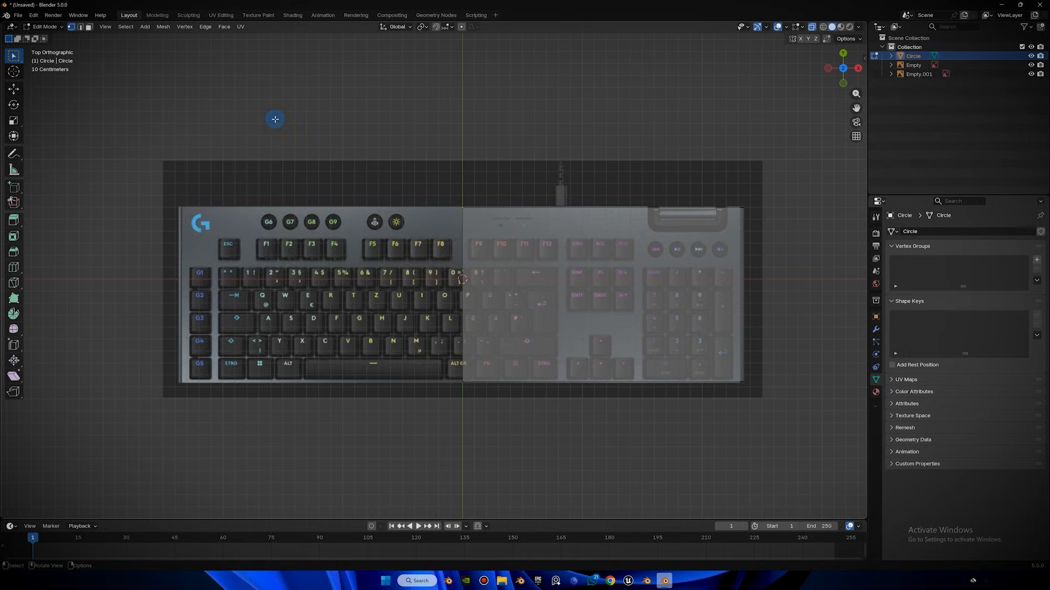
# Add a Mirror modifier on the X axis to the half case and enable Clipping.
pyautogui.moveTo(433, 179); pyautogui.dragTo(434, 83, button='middle')
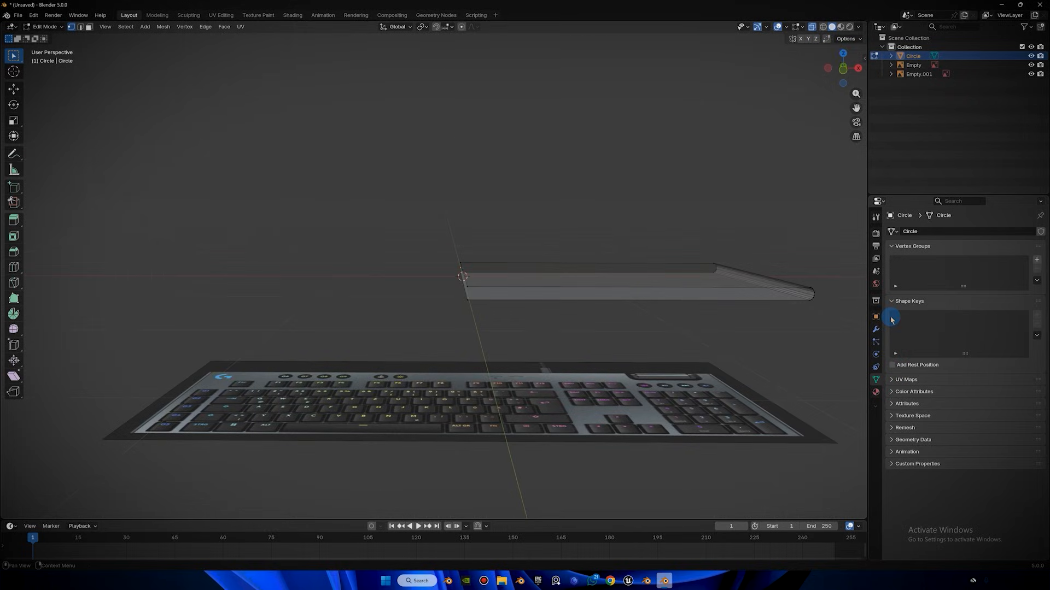
pyautogui.click(876, 329)
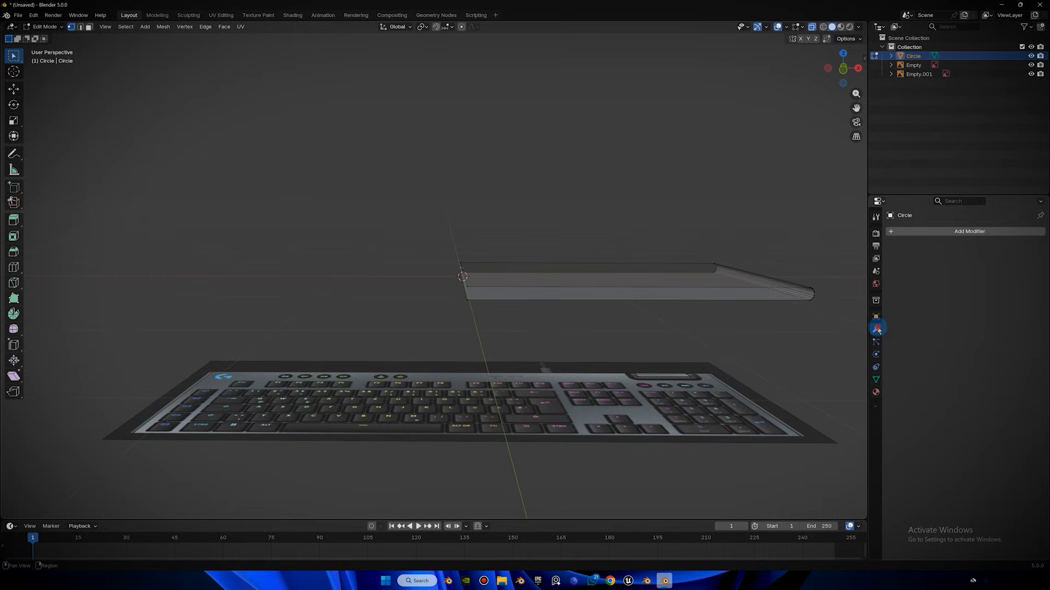
pyautogui.click(919, 232)
pyautogui.click(903, 235)
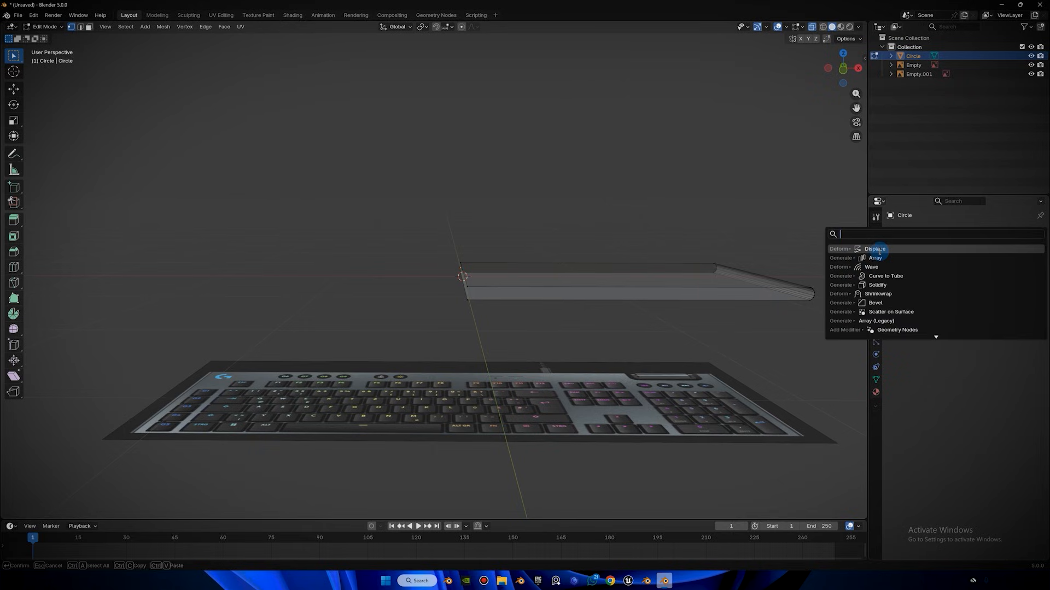
pyautogui.write('mirror')
pyautogui.click(885, 249)
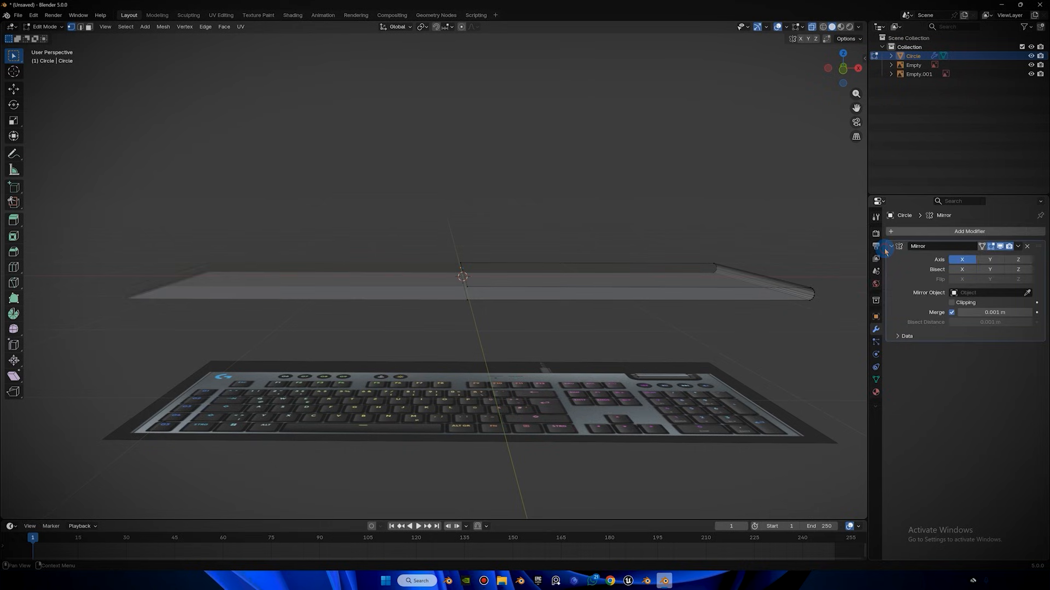
pyautogui.click(951, 304)
# Test the mirror's clipping by trying to move the case's centre-seam vertices from two viewing angles.
pyautogui.moveTo(422, 225); pyautogui.dragTo(532, 364)
pyautogui.press('g')
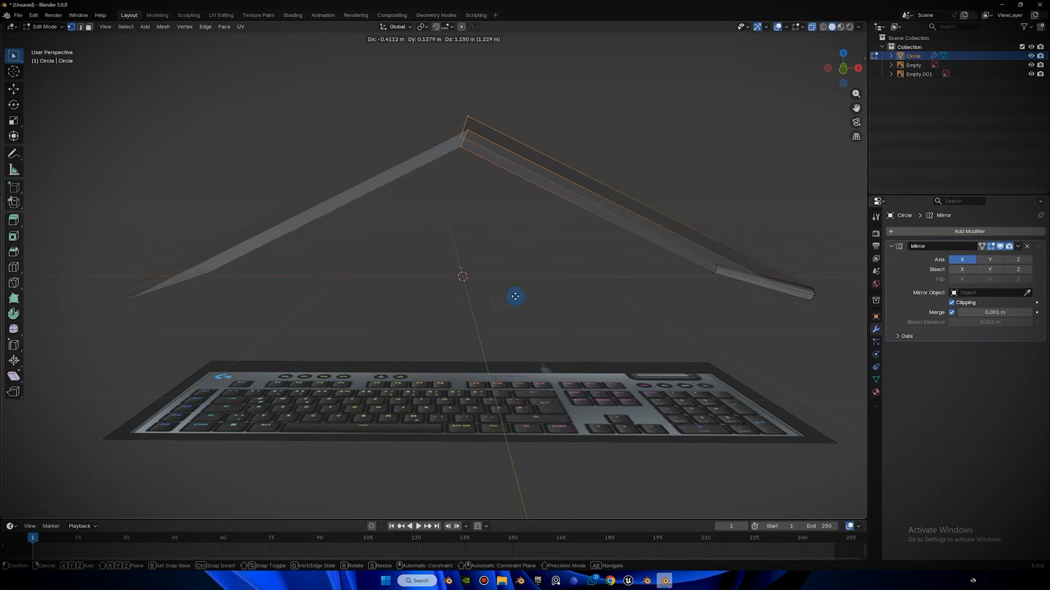
pyautogui.rightClick(568, 254)
pyautogui.moveTo(561, 236); pyautogui.dragTo(561, 256, button='middle')
pyautogui.press('g')
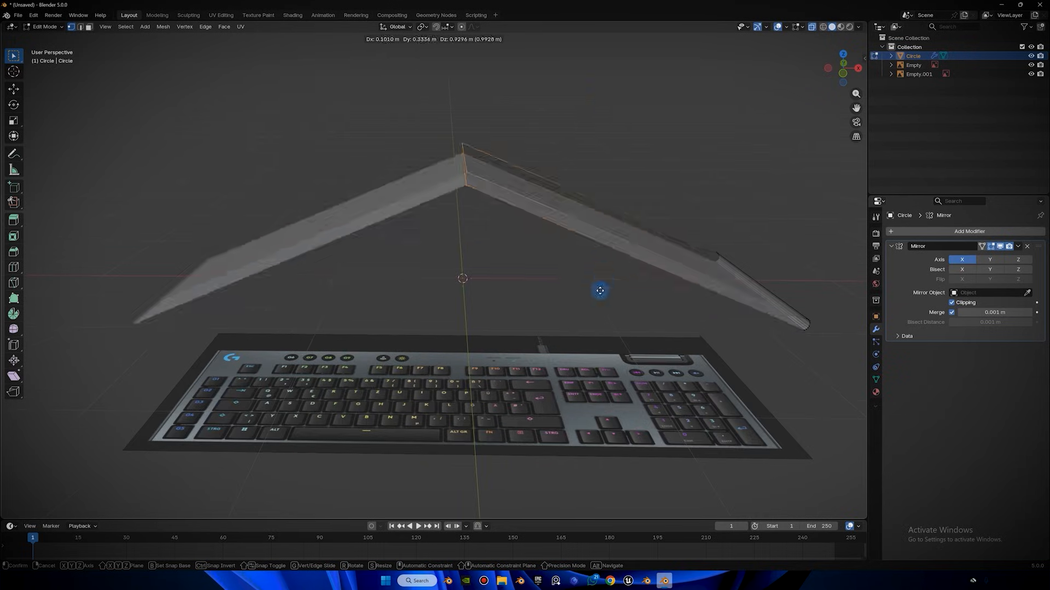
pyautogui.rightClick(553, 232)
pyautogui.moveTo(552, 234); pyautogui.dragTo(482, 219, button='middle')
pyautogui.moveTo(662, 312); pyautogui.dragTo(656, 296)
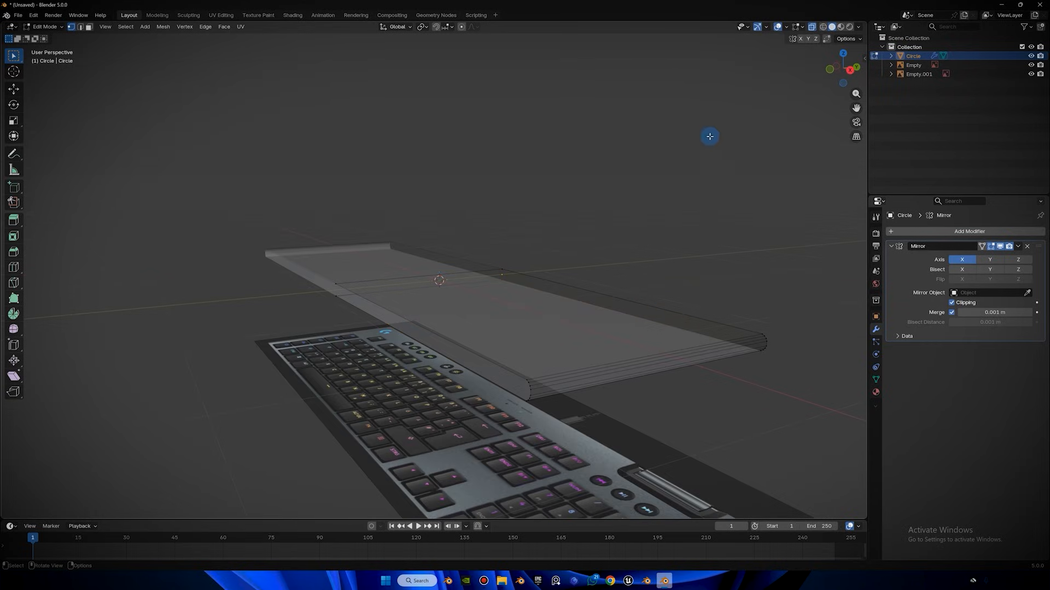
# Turn off X-ray display and enable the Face Orientation overlay.
pyautogui.click(812, 26)
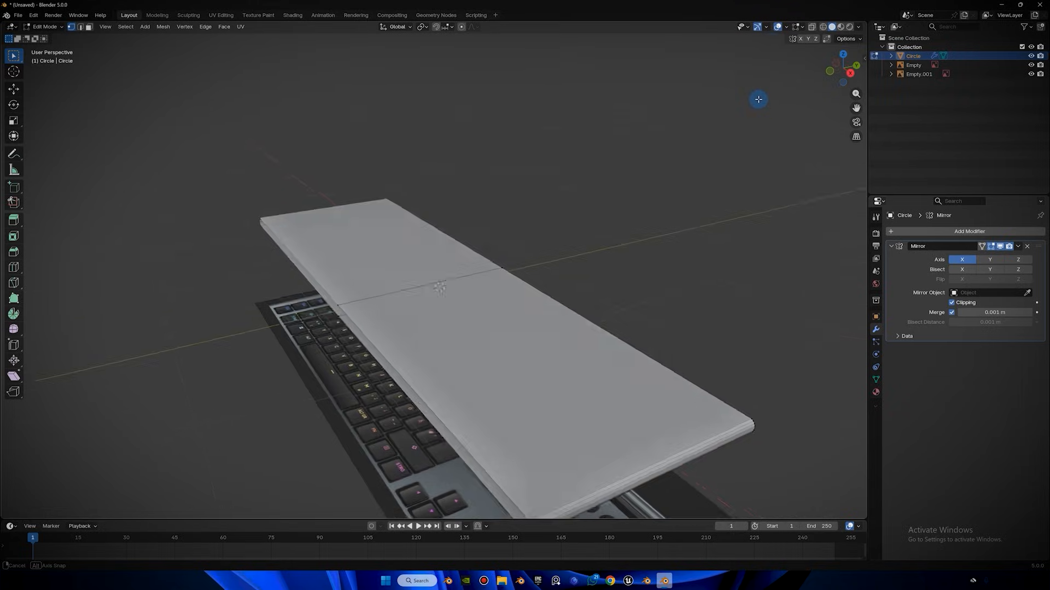
pyautogui.click(798, 27)
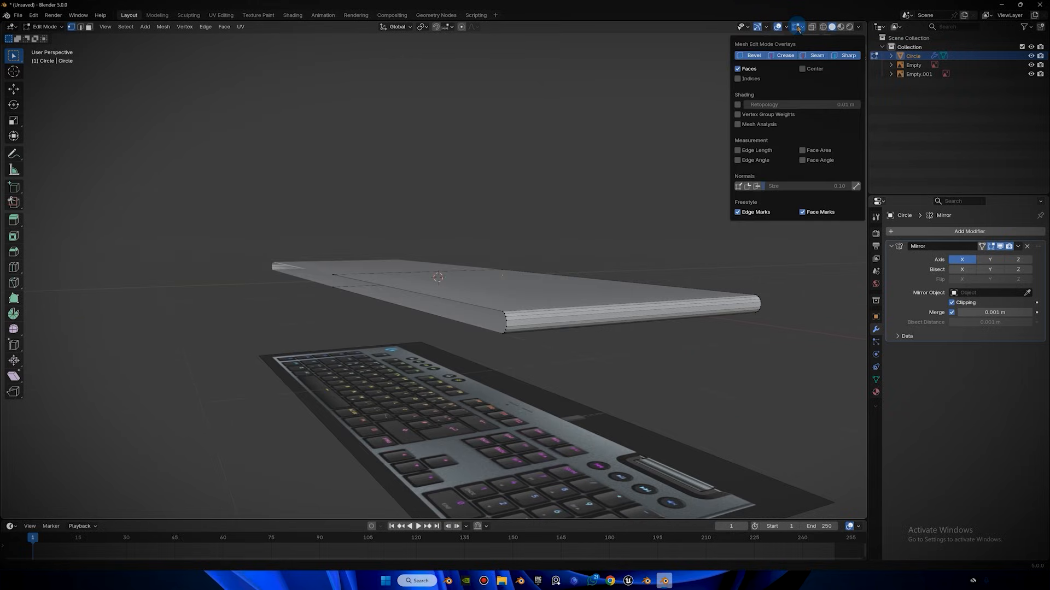
pyautogui.moveTo(738, 114); pyautogui.dragTo(767, 126, button='middle')
pyautogui.click(786, 27)
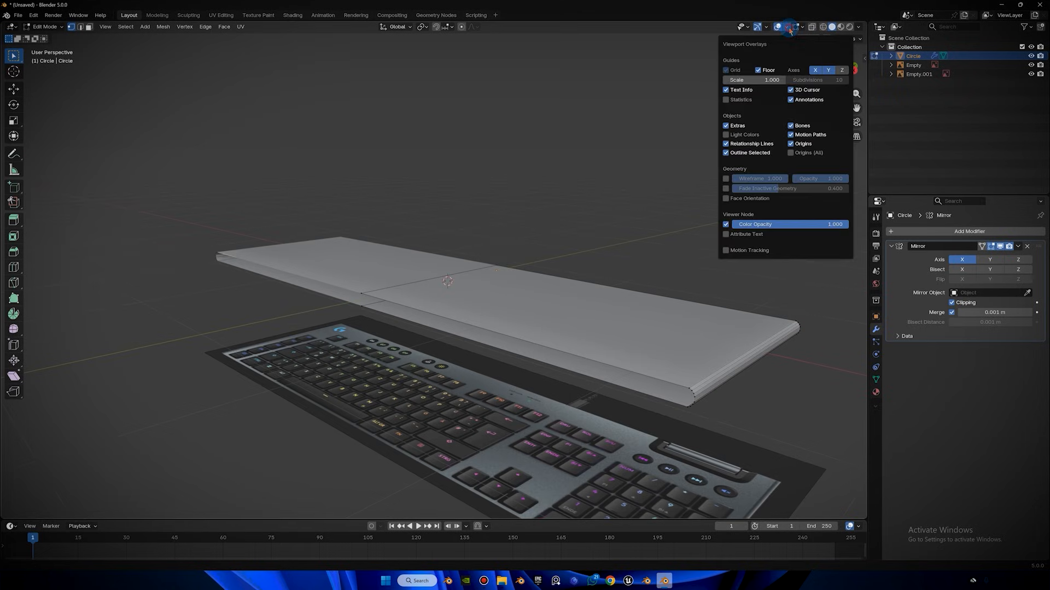
pyautogui.click(727, 199)
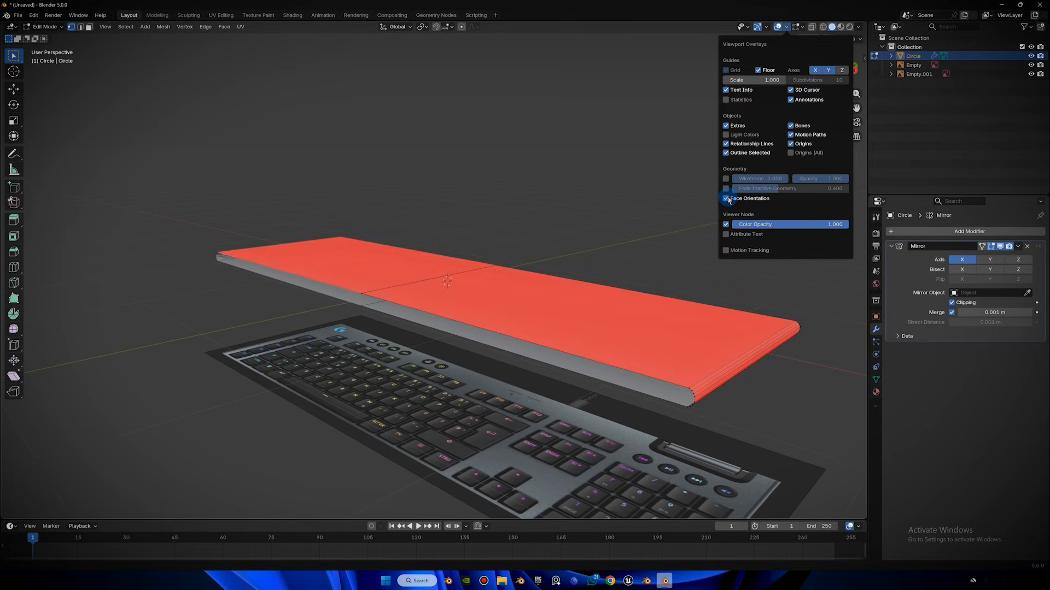
# Recalculate the normals of the whole case mesh, deselect everything and reopen the viewport overlay options.
pyautogui.moveTo(575, 263); pyautogui.dragTo(738, 32, button='middle')
pyautogui.click(785, 28)
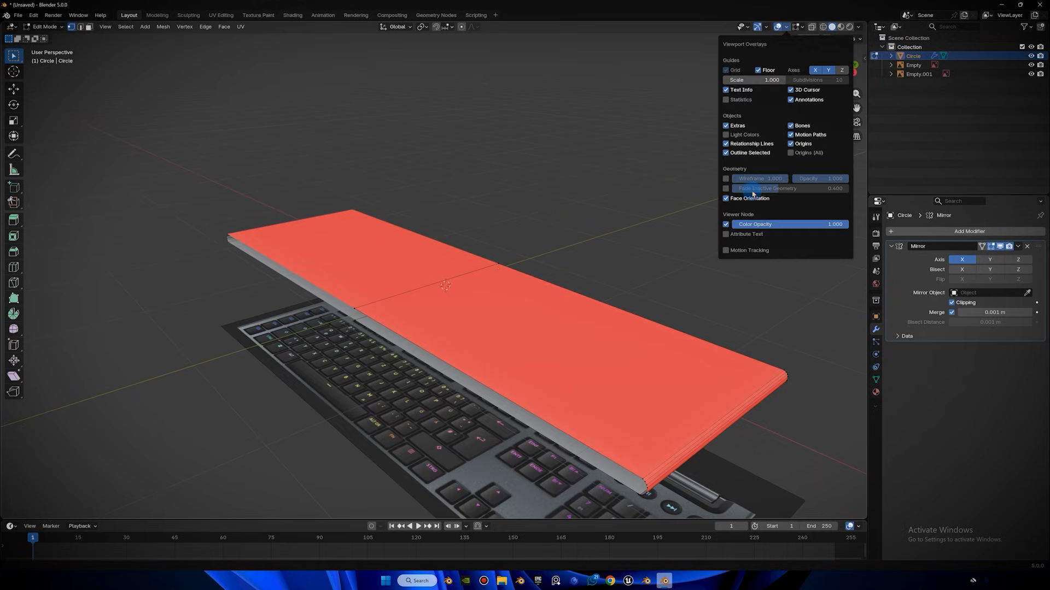
pyautogui.press('a')
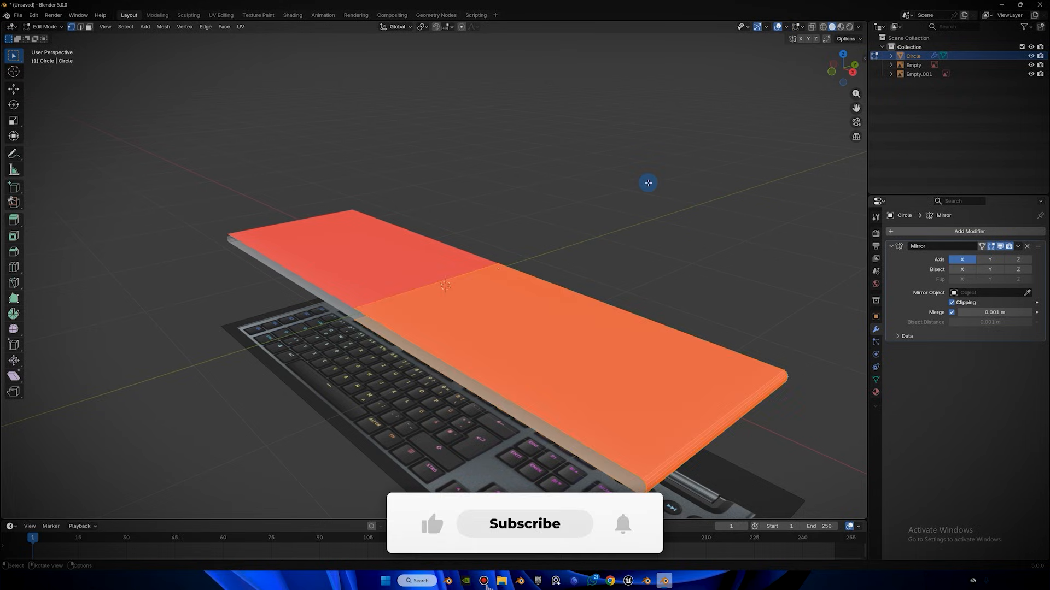
pyautogui.hotkey('shift', 'n')
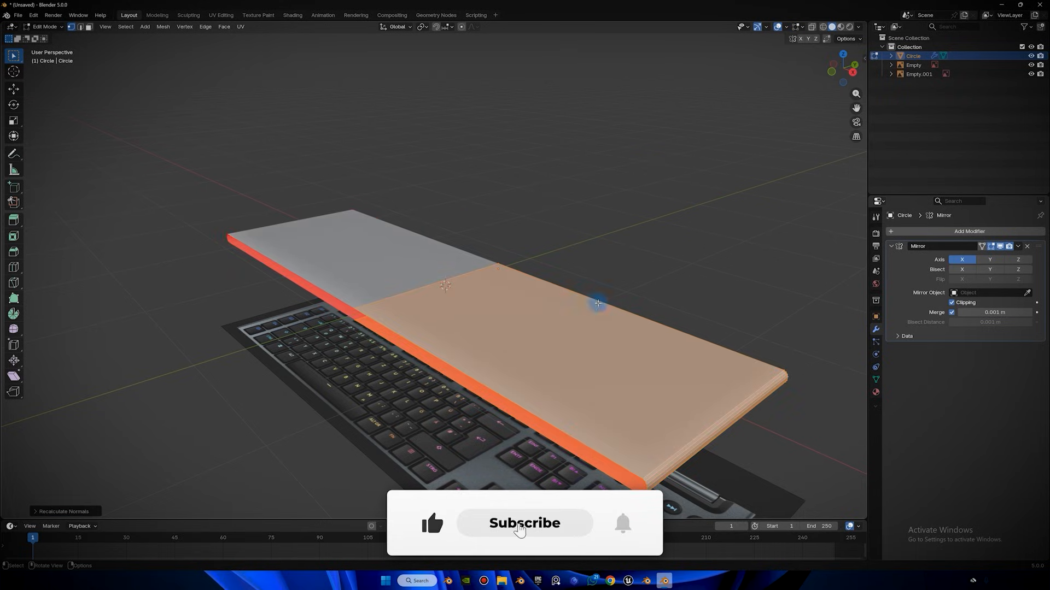
pyautogui.moveTo(547, 257); pyautogui.dragTo(596, 218, button='middle')
pyautogui.click(691, 164)
pyautogui.moveTo(454, 176); pyautogui.dragTo(383, 196, button='middle')
pyautogui.click(798, 27)
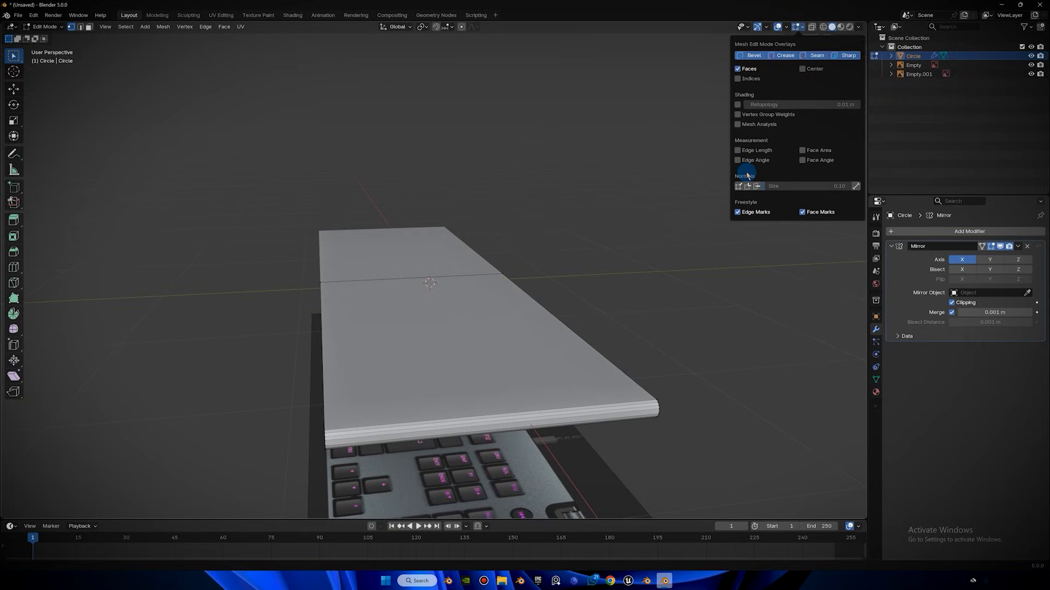
pyautogui.click(782, 27)
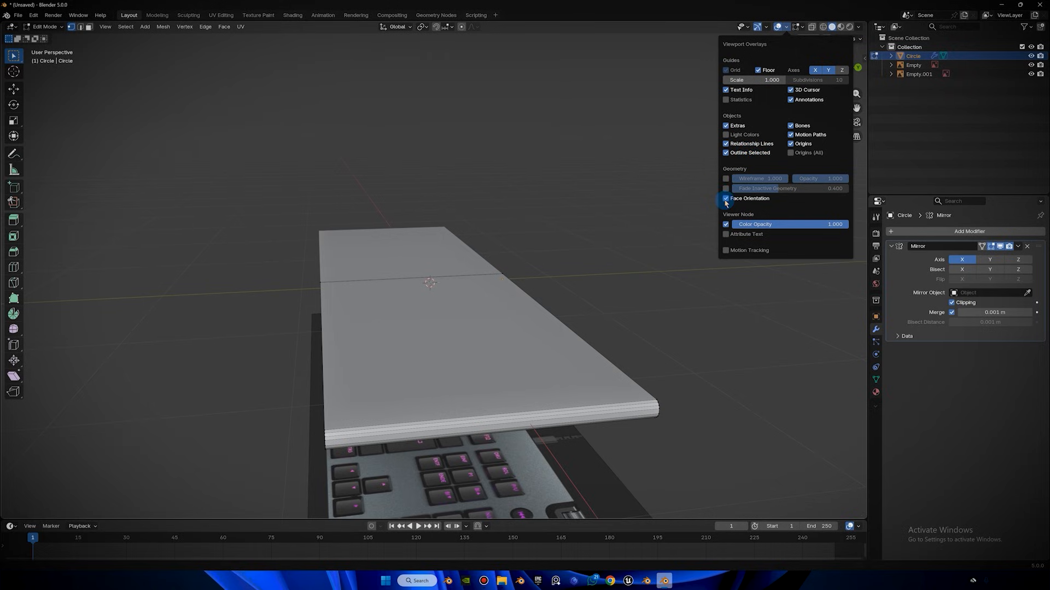
# Inspect the mirrored case from several angles in both Object Mode and Edit Mode.
pyautogui.press('Tab')
pyautogui.moveTo(588, 206); pyautogui.dragTo(743, 96, button='middle')
pyautogui.scroll(-4, 647, 155)
pyautogui.moveTo(697, 172); pyautogui.dragTo(688, 156, button='middle')
pyautogui.press('Tab')
pyautogui.moveTo(672, 167); pyautogui.dragTo(487, 323)
pyautogui.moveTo(587, 249); pyautogui.dragTo(618, 171, button='middle')
pyautogui.moveTo(623, 170); pyautogui.dragTo(384, 292)
pyautogui.moveTo(384, 299); pyautogui.dragTo(516, 215, button='middle')
pyautogui.press('Tab')
pyautogui.click(461, 198)
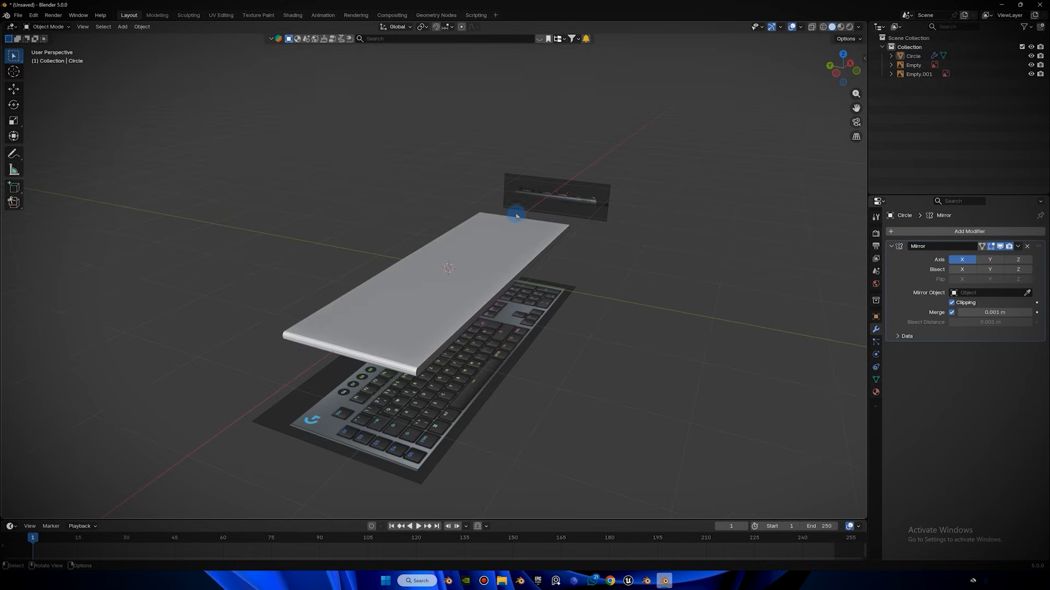
# In the left orthographic view, apply Shade Auto Smooth to the case.
pyautogui.click(835, 75)
pyautogui.scroll(5, 518, 197)
pyautogui.click(530, 278)
pyautogui.rightClick(556, 171)
pyautogui.click(557, 175)
# Add a mesh plane in Object Mode as the base for a keycap.
pyautogui.scroll(4, 601, 201)
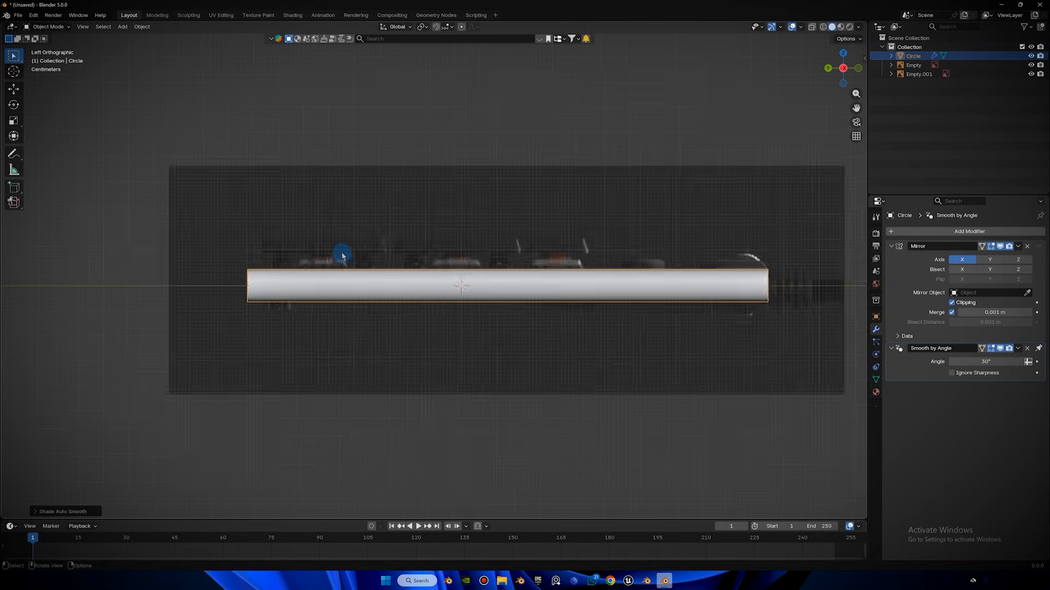
pyautogui.scroll(-3, 617, 193)
pyautogui.scroll(3, 569, 204)
pyautogui.keyDown('shift'); pyautogui.moveTo(569, 204); pyautogui.dragTo(569, 257, button='middle'); pyautogui.keyUp('shift')
pyautogui.scroll(2, 416, 260)
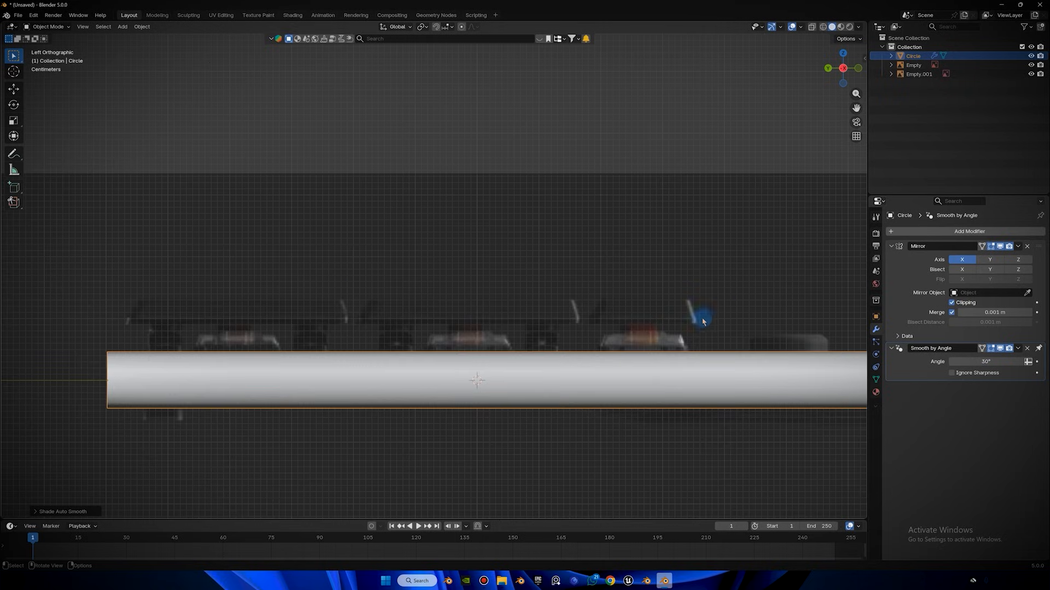
pyautogui.keyDown('shift'); pyautogui.moveTo(428, 212); pyautogui.dragTo(484, 202, button='middle'); pyautogui.keyUp('shift')
pyautogui.hotkey('shift', 'a')
pyautogui.moveTo(502, 206)
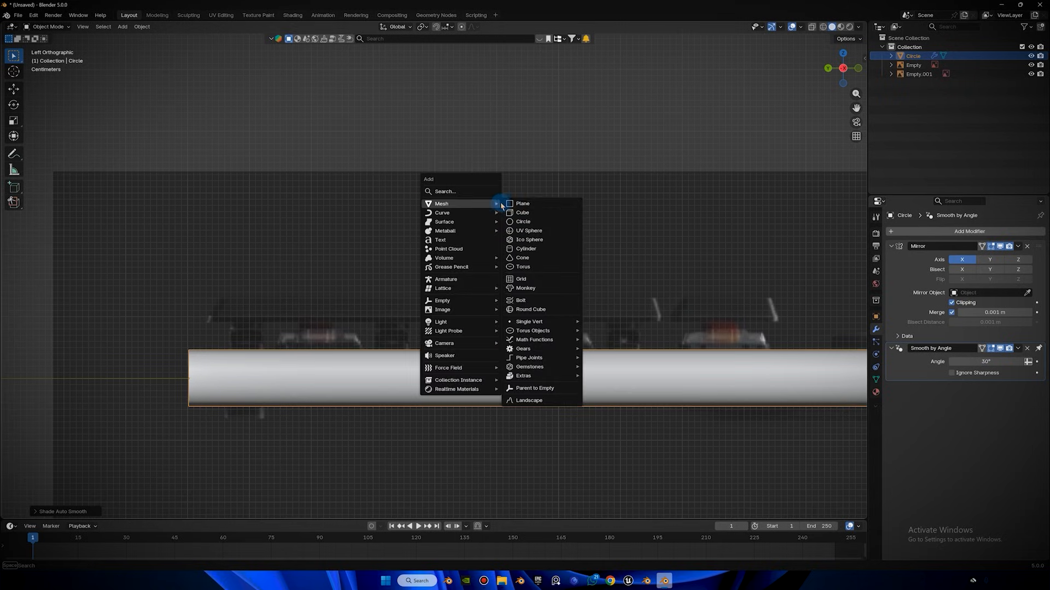
pyautogui.scroll(-3, 321, 295)
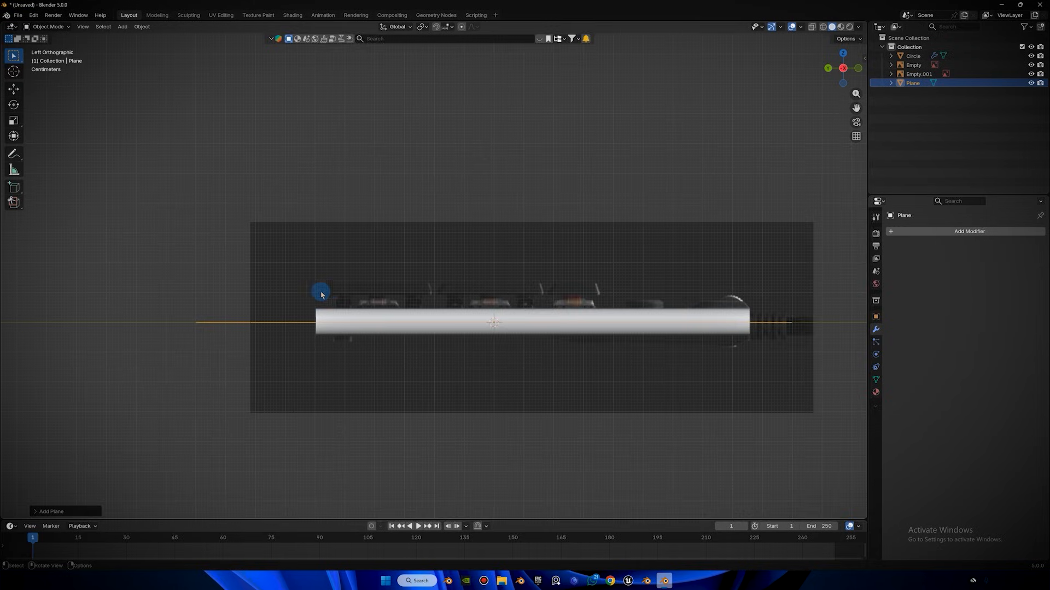
# Scale the plane down to roughly keycap size and move it to a keycap's bottom edge in the side reference.
pyautogui.scroll(4, 546, 253)
pyautogui.moveTo(588, 390); pyautogui.dragTo(574, 322)
pyautogui.press('s')
pyautogui.click(569, 307)
pyautogui.keyDown('shift'); pyautogui.moveTo(347, 251); pyautogui.dragTo(205, 234, button='middle'); pyautogui.keyUp('shift')
pyautogui.scroll(3, 391, 268)
pyautogui.press('g')
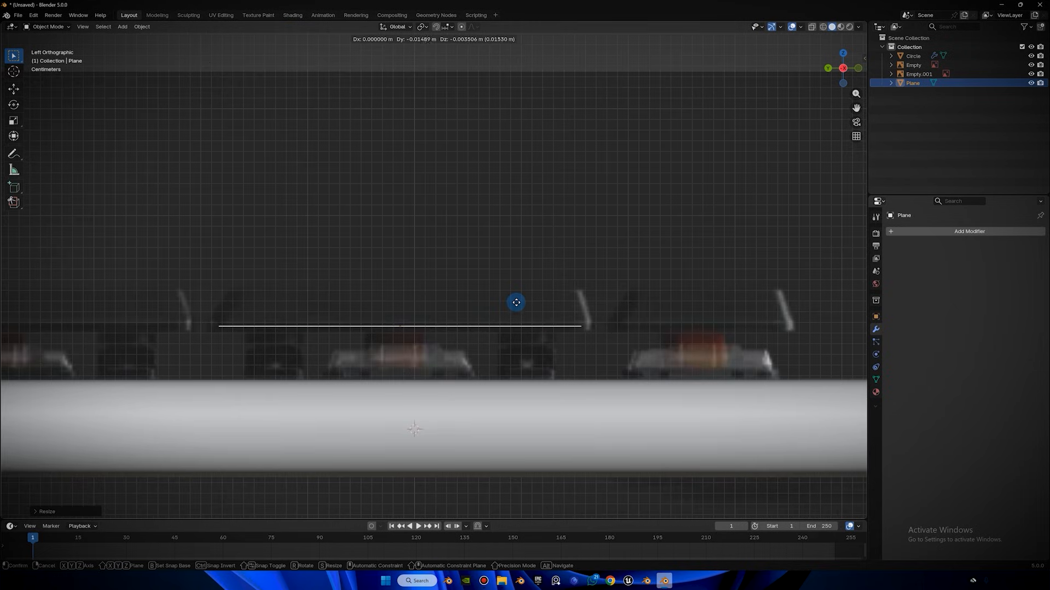
pyautogui.click(518, 320)
# Fine-tune the plane's scale to match the width of the keycap's base in the side reference.
pyautogui.press('s')
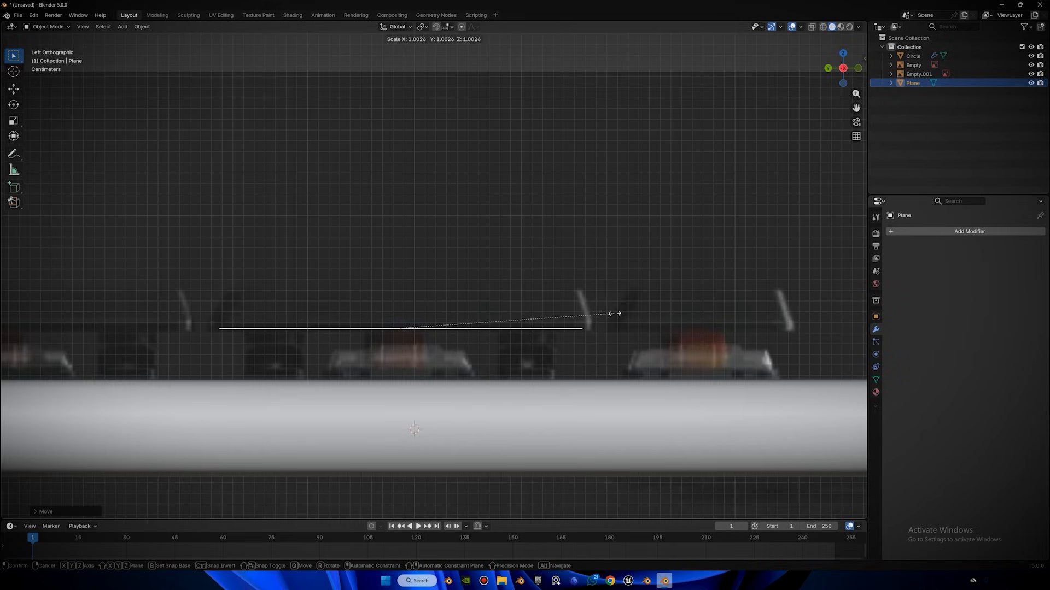
pyautogui.click(623, 313)
pyautogui.press('s')
pyautogui.click(612, 317)
# In Edit Mode, extrude the plane about 0.008 m along Z to form the keycap's straight lower rim.
pyautogui.keyDown('shift'); pyautogui.moveTo(612, 317); pyautogui.dragTo(606, 251, button='middle'); pyautogui.keyUp('shift')
pyautogui.scroll(2, 752, 199)
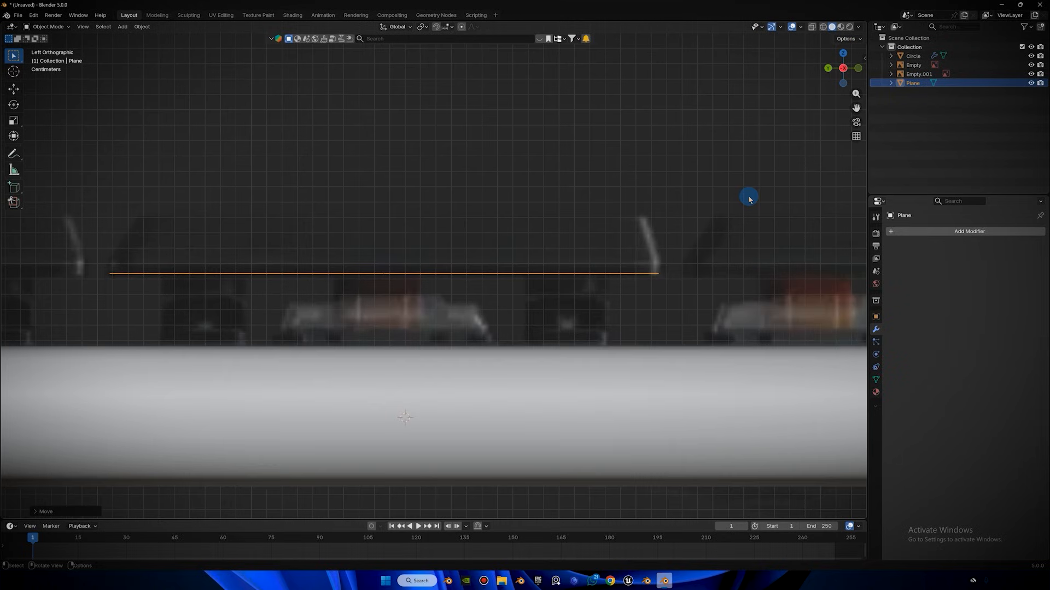
pyautogui.press('Tab')
pyautogui.scroll(2, 745, 197)
pyautogui.keyDown('shift'); pyautogui.moveTo(670, 214); pyautogui.dragTo(400, 270, button='middle'); pyautogui.keyUp('shift')
pyautogui.scroll(2, 576, 325)
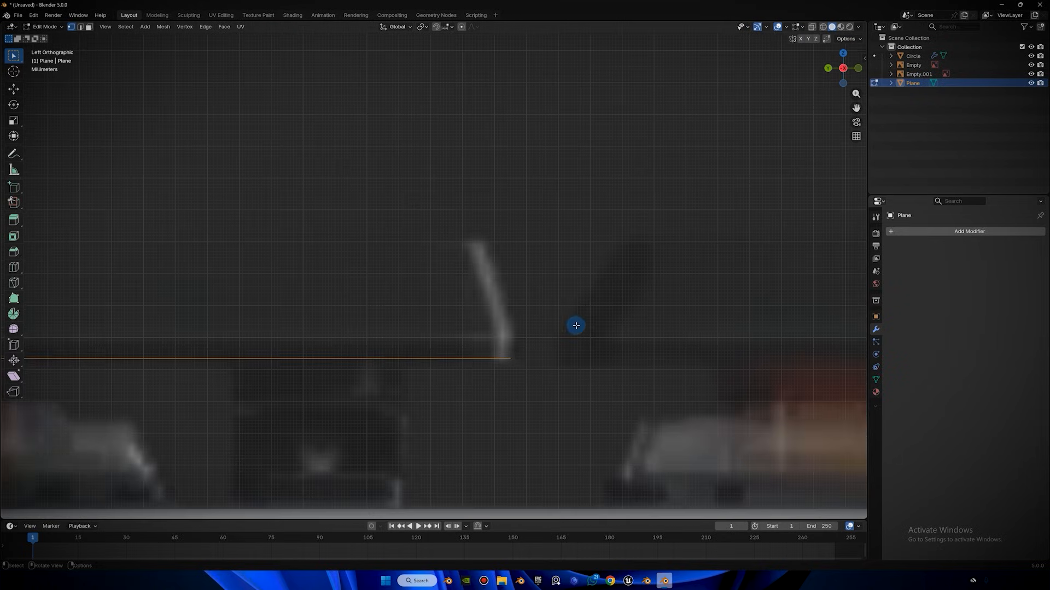
pyautogui.press('e')
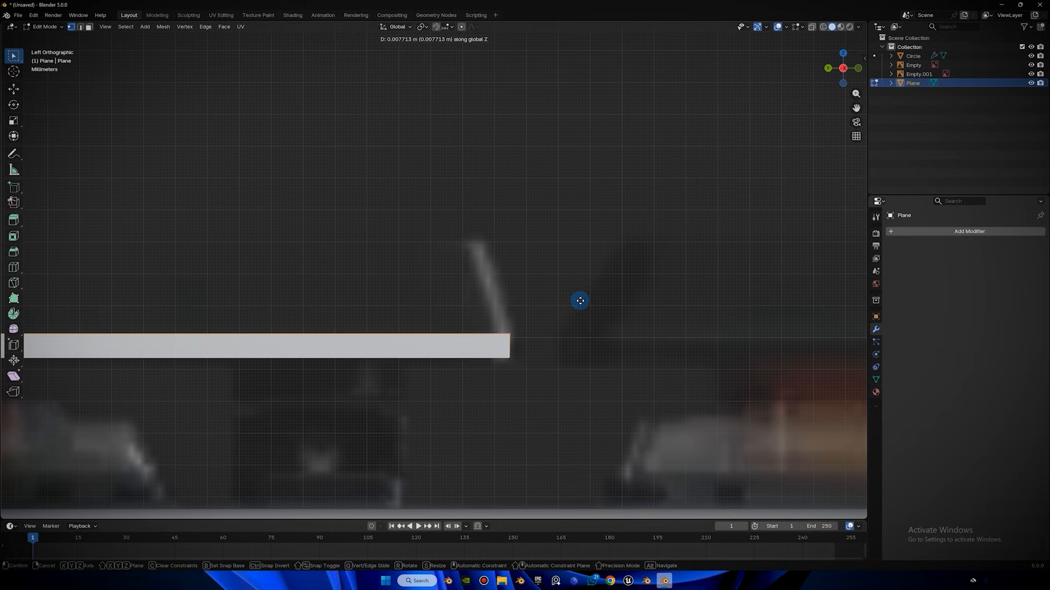
pyautogui.click(581, 300)
# Extrude the top face about 0.028 m upward and scale it to about 0.93 to form the keycap's sloped sides.
pyautogui.press('e')
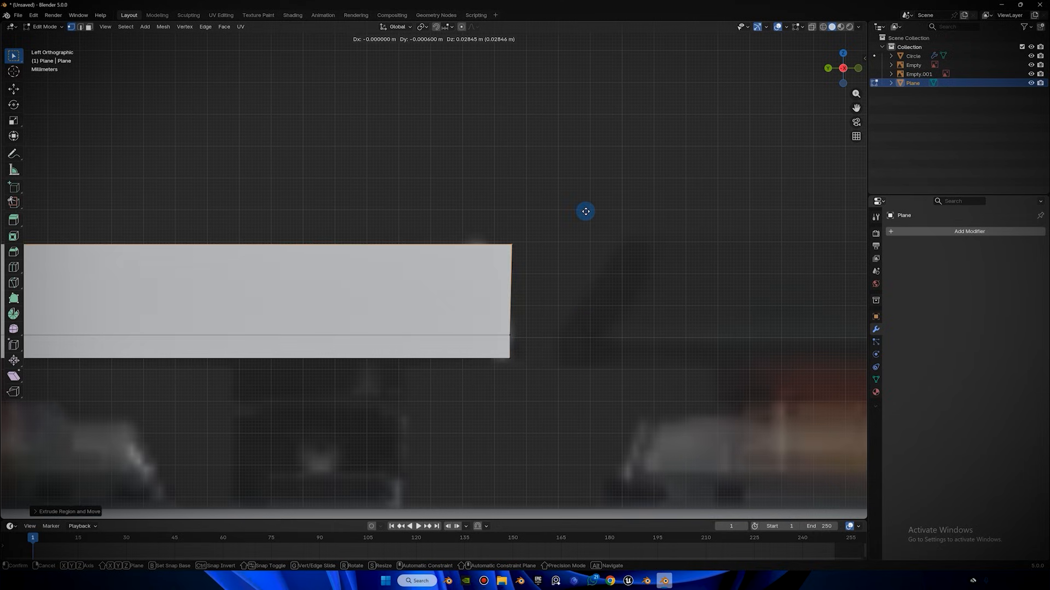
pyautogui.press('s')
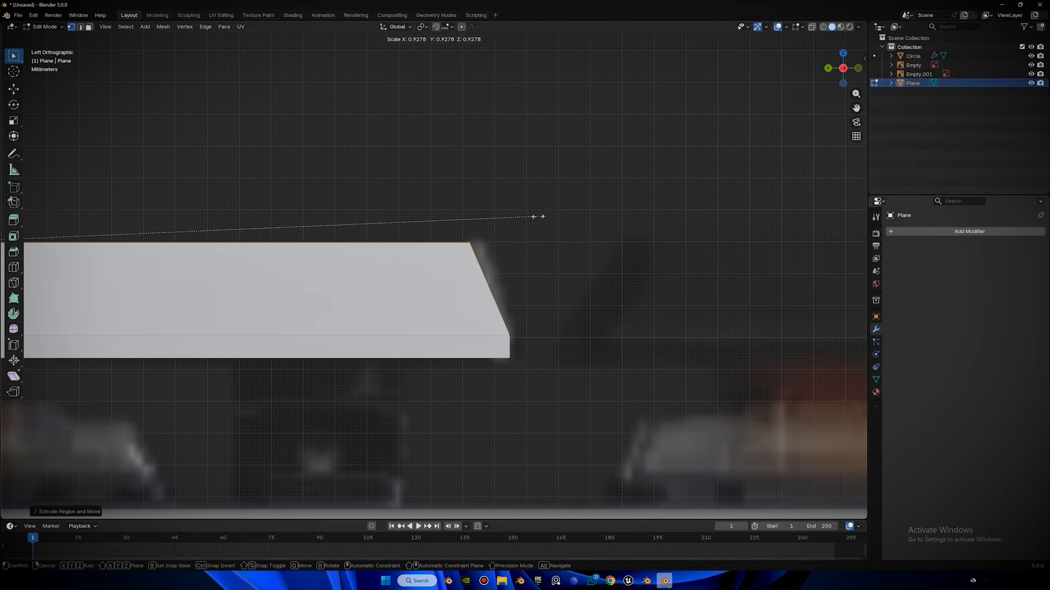
pyautogui.click(543, 217)
# Adjust the scaled top face's height along Z to match the keycap's top in the side reference.
pyautogui.scroll(-4, 499, 208)
pyautogui.press('g')
pyautogui.press('z')
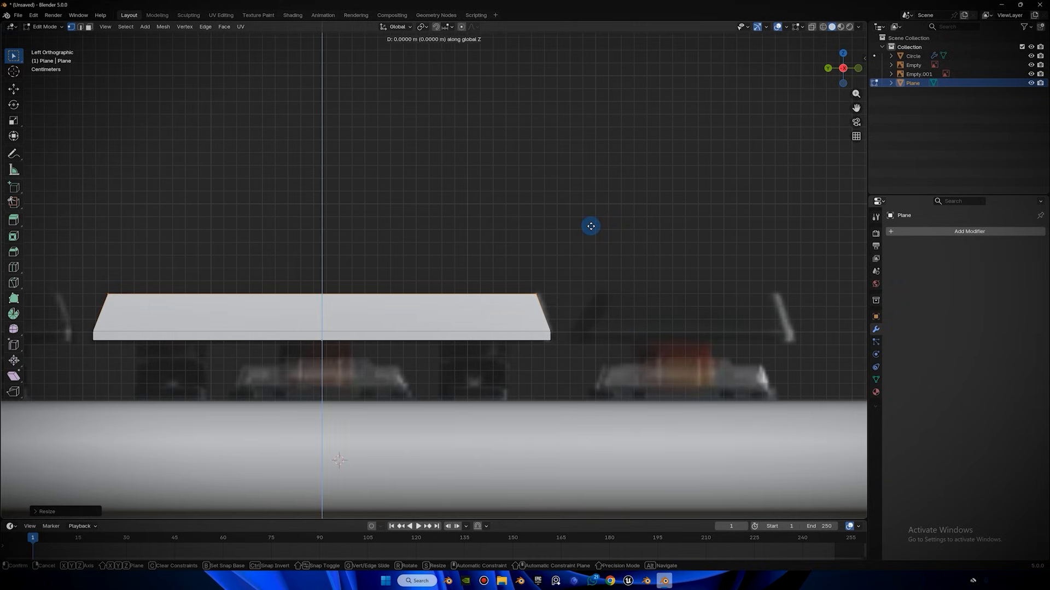
pyautogui.click(592, 227)
# Add one centred loop cut across the middle of the keycap.
pyautogui.scroll(-5, 641, 186)
pyautogui.scroll(1, 640, 186)
pyautogui.moveTo(662, 169); pyautogui.dragTo(574, 293, button='middle')
pyautogui.hotkey('ctrl', 'r')
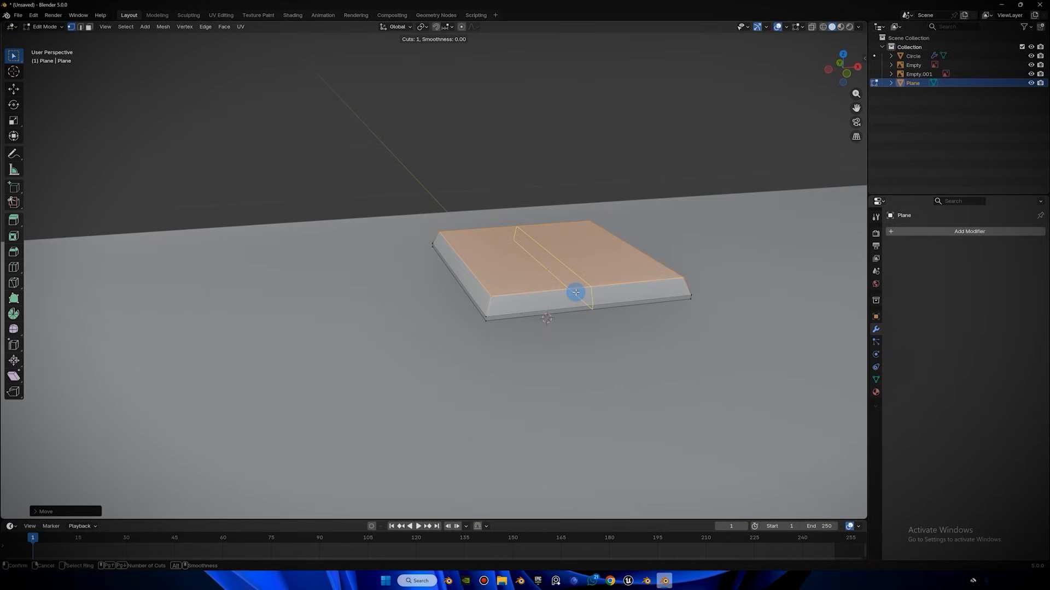
pyautogui.click(576, 293)
pyautogui.rightClick(579, 268)
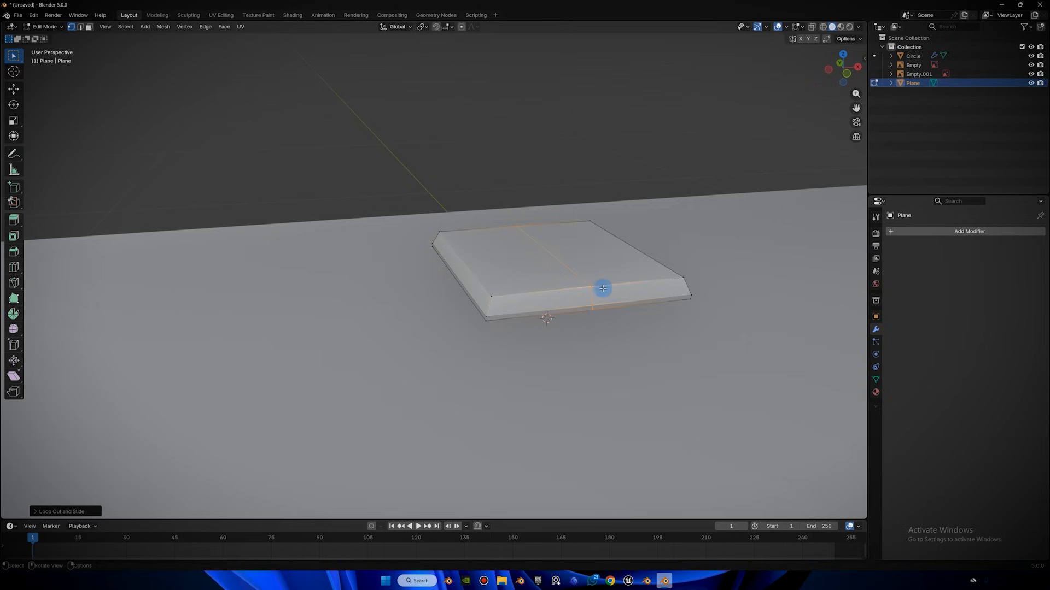
# Select the centre edge on the keycap's top face and lower it about 0.007 m along Z to dish the surface.
pyautogui.keyDown('shift'); pyautogui.moveTo(602, 289); pyautogui.dragTo(474, 302, button='middle'); pyautogui.keyUp('shift')
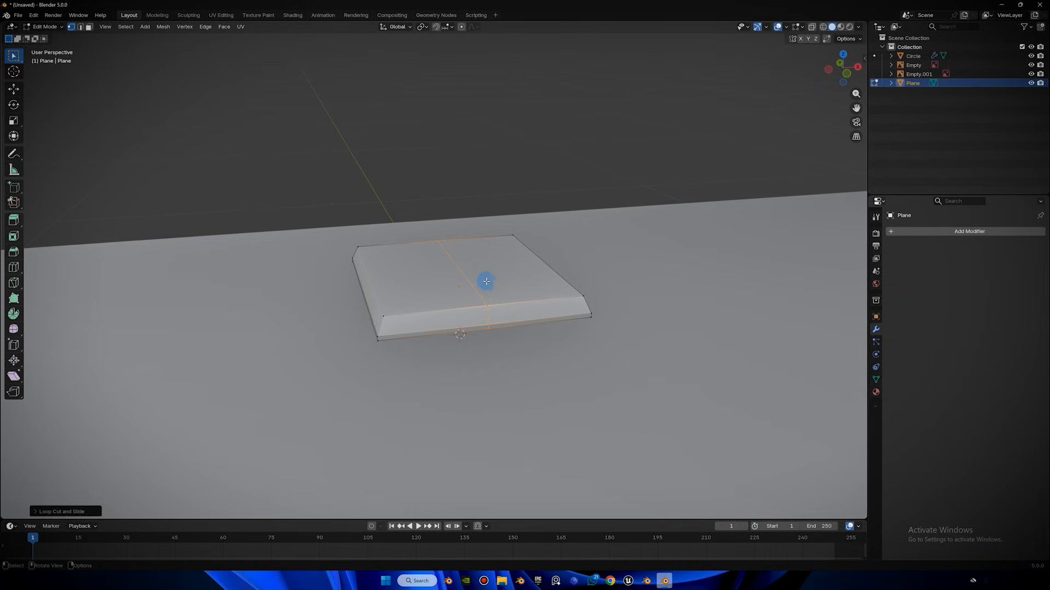
pyautogui.press('2')
pyautogui.hotkey('ctrl', 'r')
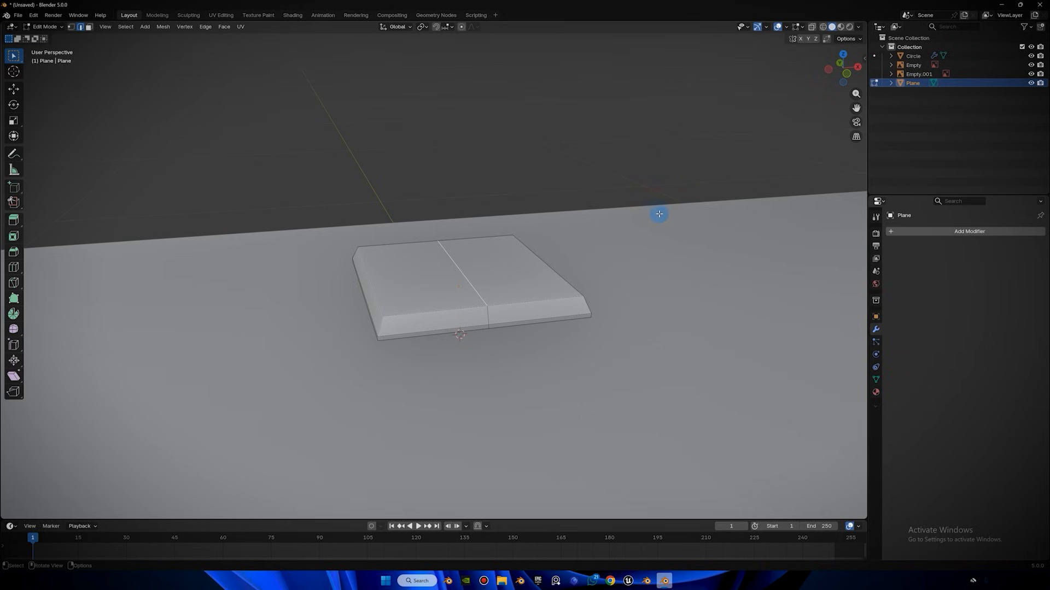
pyautogui.scroll(3, 629, 203)
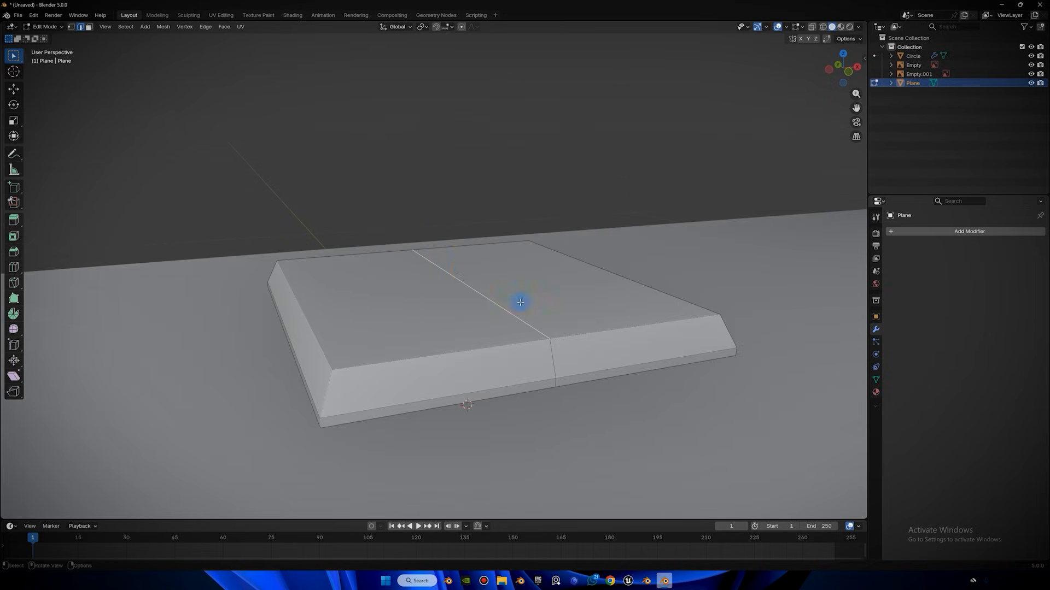
pyautogui.press('g')
pyautogui.press('z')
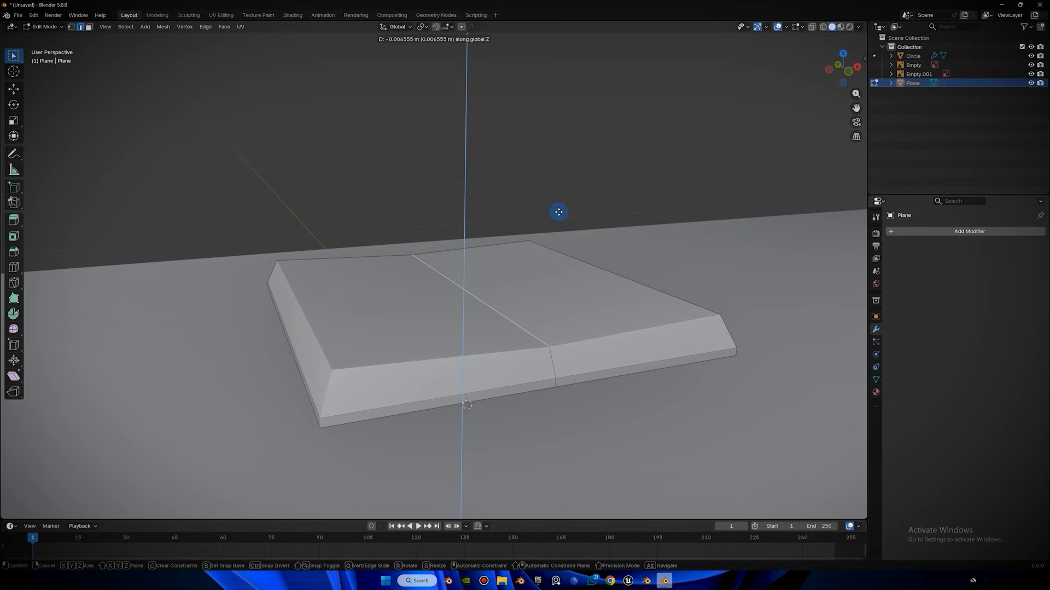
pyautogui.click(564, 213)
# Select the keycap's four corner edges in Edit Mode and turn on X-ray in the top view.
pyautogui.press('Tab')
pyautogui.scroll(-4, 563, 216)
pyautogui.moveTo(557, 214); pyautogui.dragTo(583, 217, button='middle')
pyautogui.click(555, 155)
pyautogui.click(428, 300)
pyautogui.press('Tab')
pyautogui.moveTo(429, 299); pyautogui.dragTo(491, 361, button='middle')
pyautogui.moveTo(517, 452); pyautogui.dragTo(465, 363, button='middle')
pyautogui.moveTo(547, 378); pyautogui.dragTo(527, 371, button='middle')
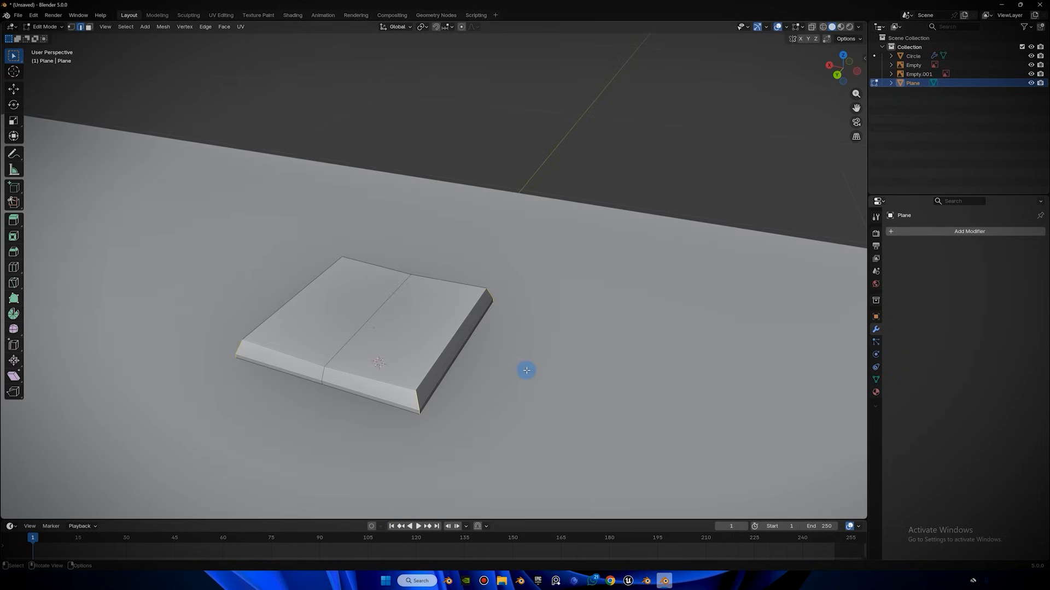
pyautogui.click(842, 54)
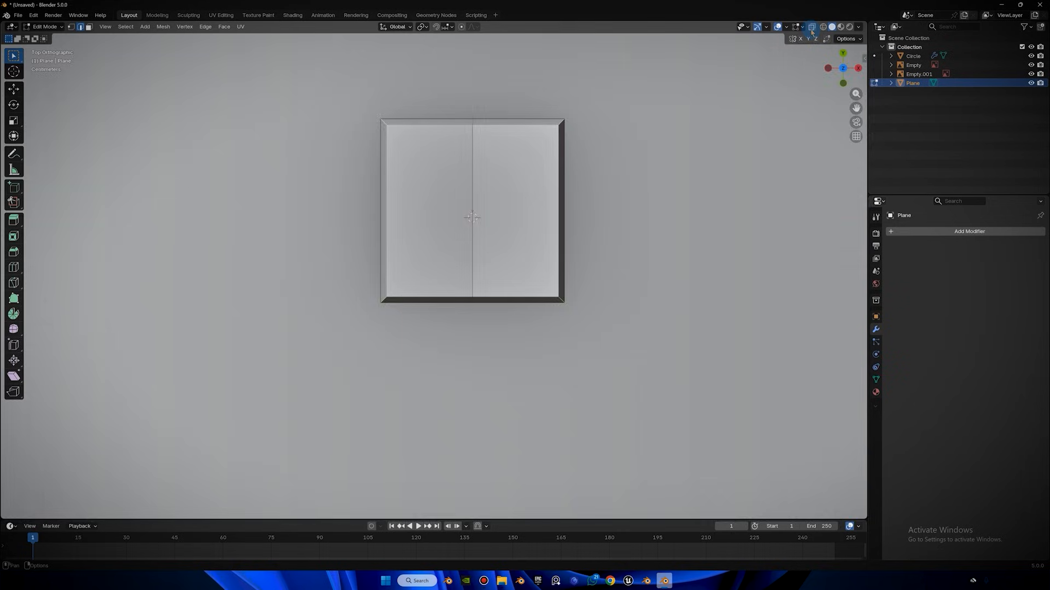
pyautogui.click(811, 26)
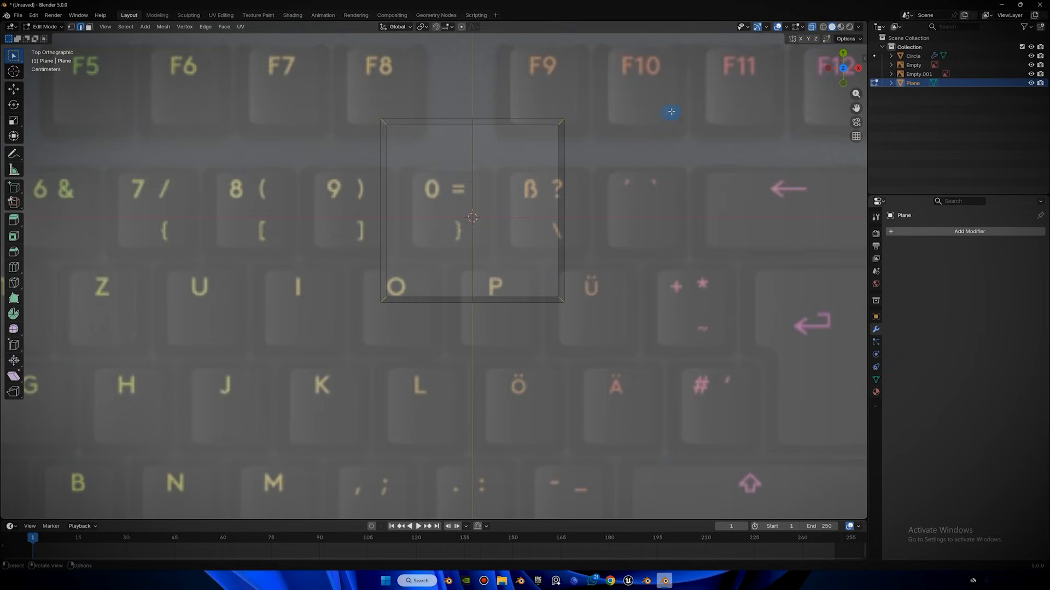
pyautogui.scroll(2, 686, 117)
pyautogui.hotkey('ctrl', 'b')
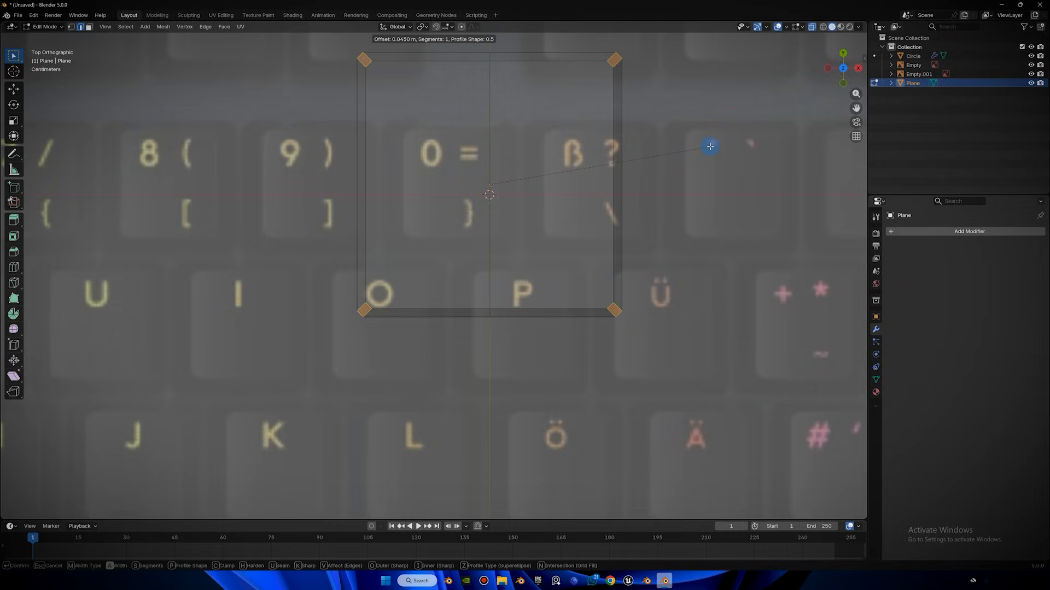
pyautogui.click(713, 147)
# In Object Mode, move the keycap onto the 0 key in the top reference and scale it down to match.
pyautogui.press('Tab')
pyautogui.press('g')
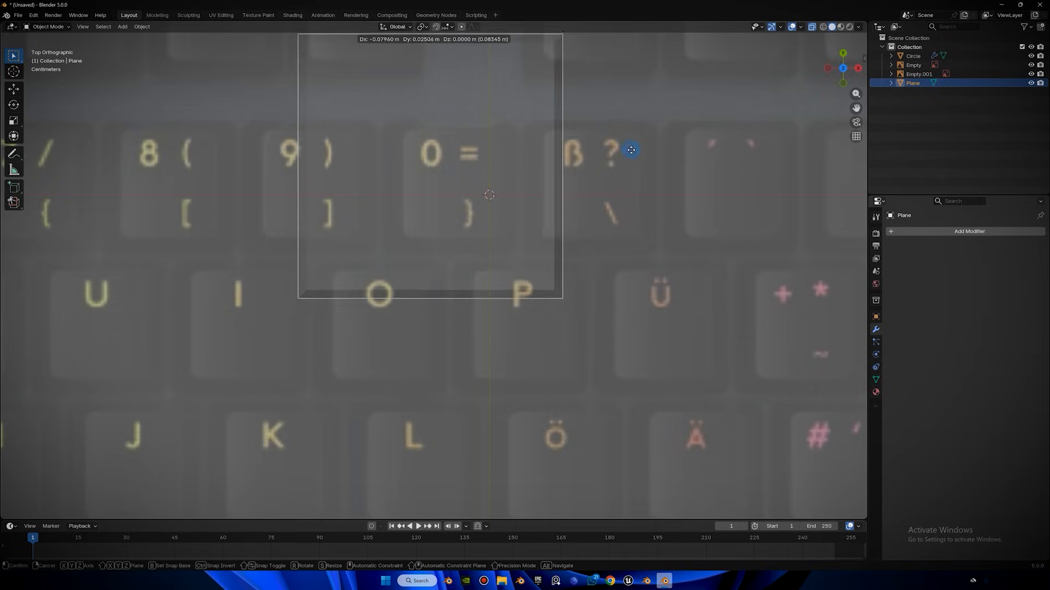
pyautogui.click(642, 153)
pyautogui.press('s')
pyautogui.click(535, 151)
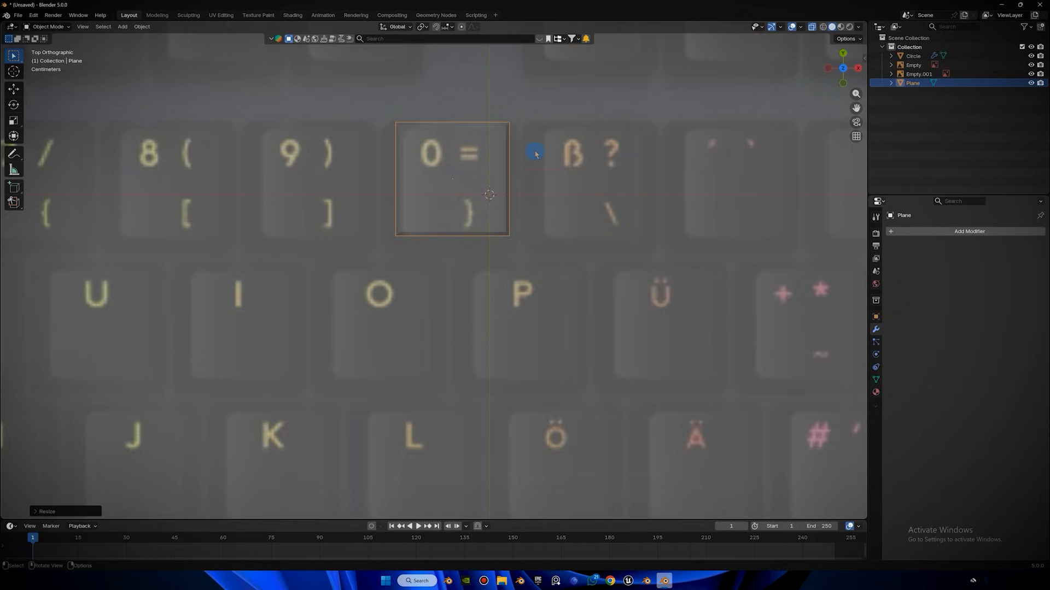
pyautogui.keyDown('shift'); pyautogui.moveTo(548, 124); pyautogui.dragTo(548, 186, button='middle'); pyautogui.keyUp('shift')
pyautogui.scroll(2, 547, 187)
pyautogui.press('g')
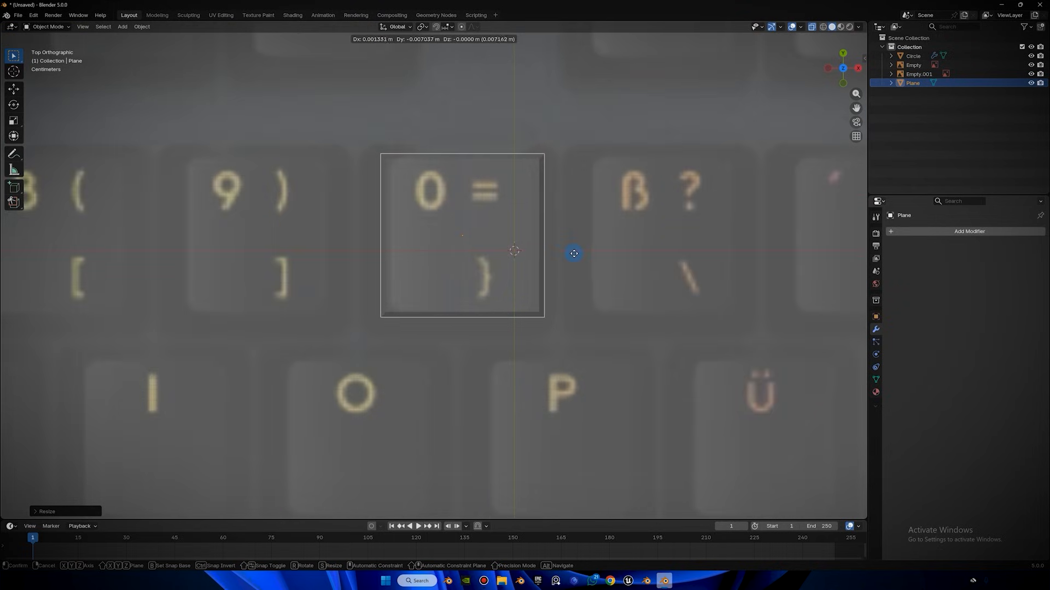
pyautogui.click(548, 274)
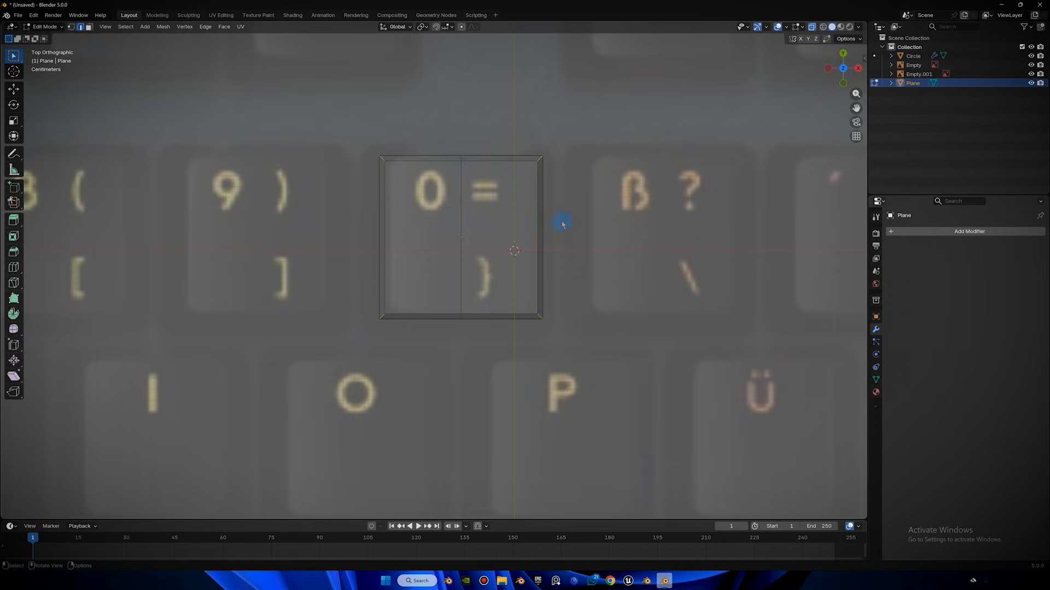
# Bevel the keycap's corner edges with 4 segments and an offset of about 0.14 m, then return to Object Mode.
pyautogui.press('Tab')
pyautogui.scroll(3, 576, 173)
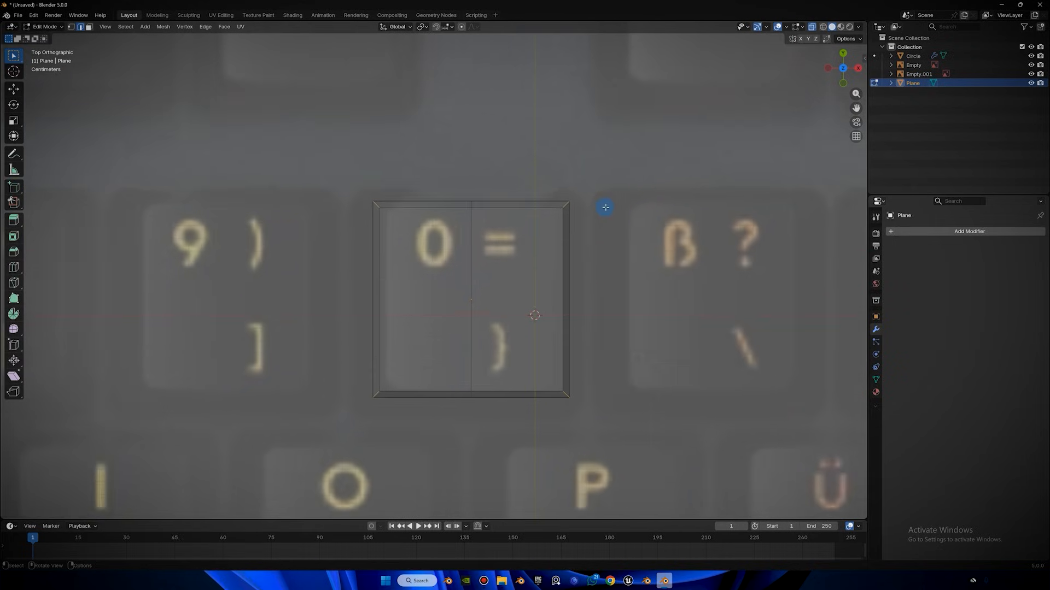
pyautogui.hotkey('ctrl', 'b')
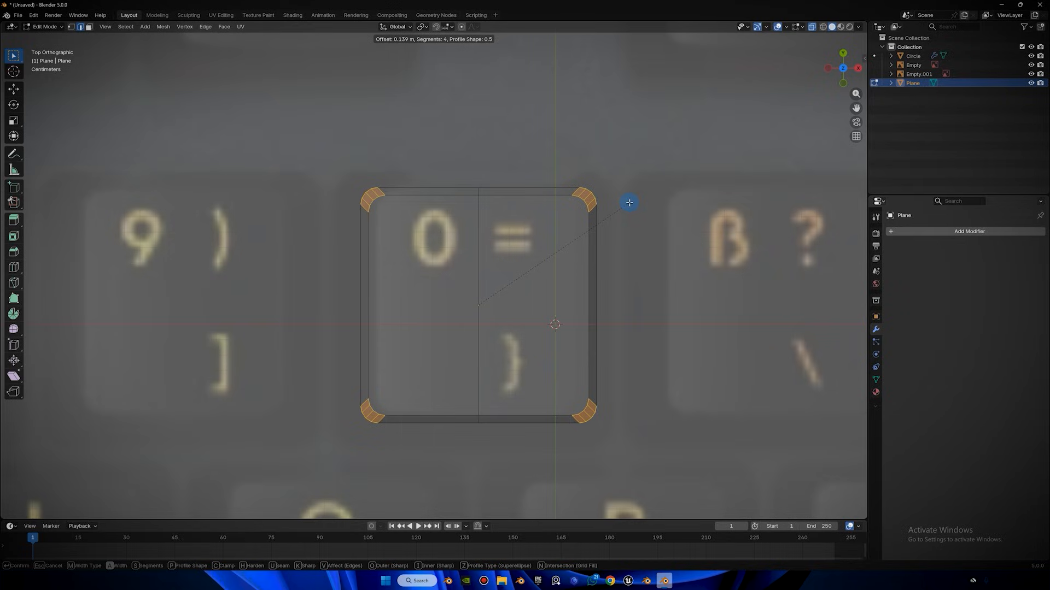
pyautogui.click(629, 203)
pyautogui.scroll(-6, 629, 202)
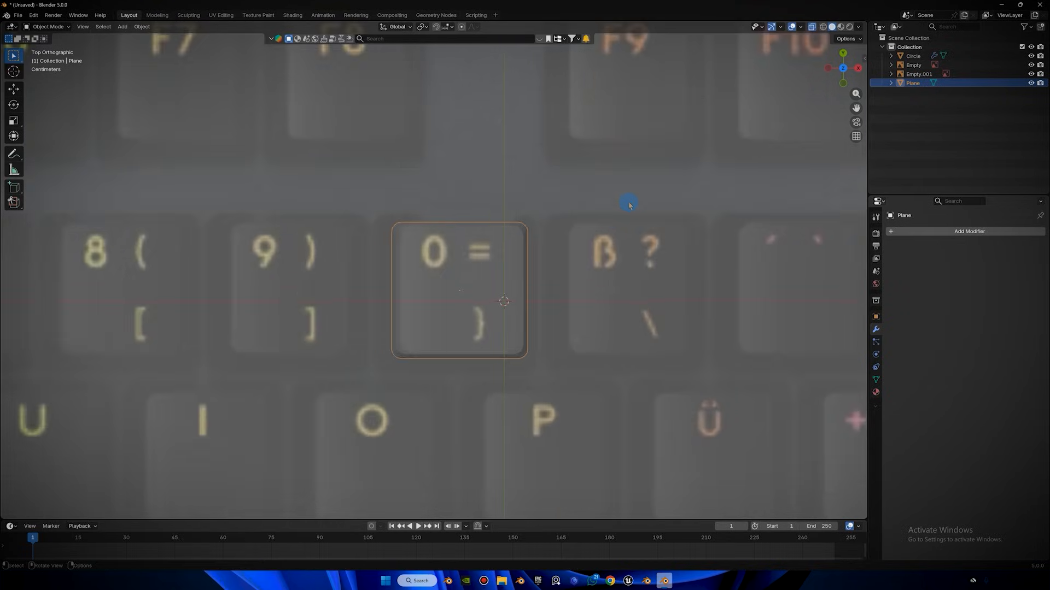
pyautogui.press('Tab')
# Try scaling the keycap up to match the side reference, compare it from above, and undo the scaling.
pyautogui.moveTo(593, 217); pyautogui.dragTo(607, 139, button='middle')
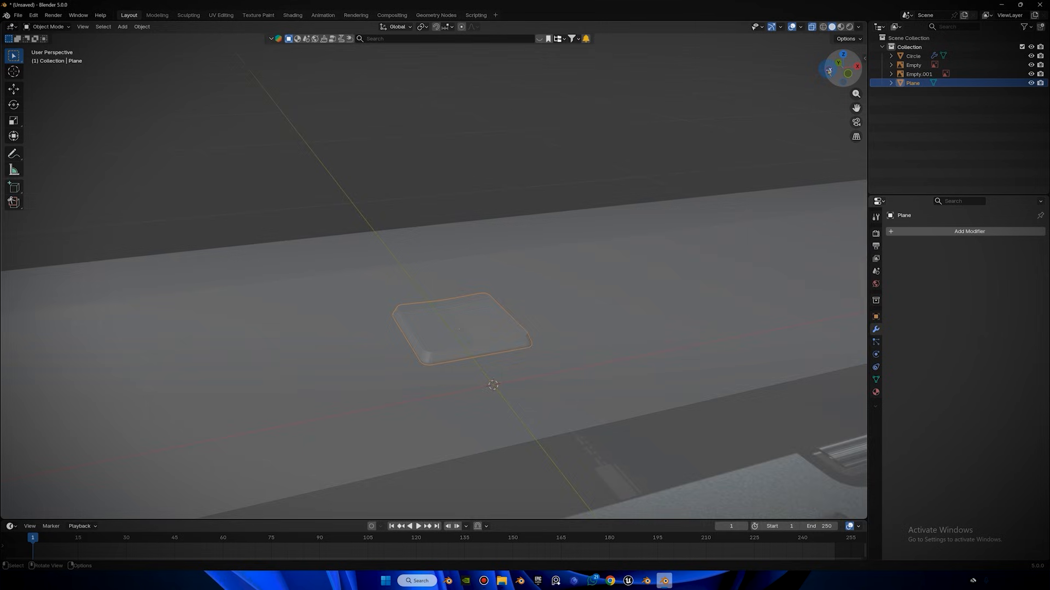
pyautogui.click(828, 69)
pyautogui.scroll(3, 600, 227)
pyautogui.press('s')
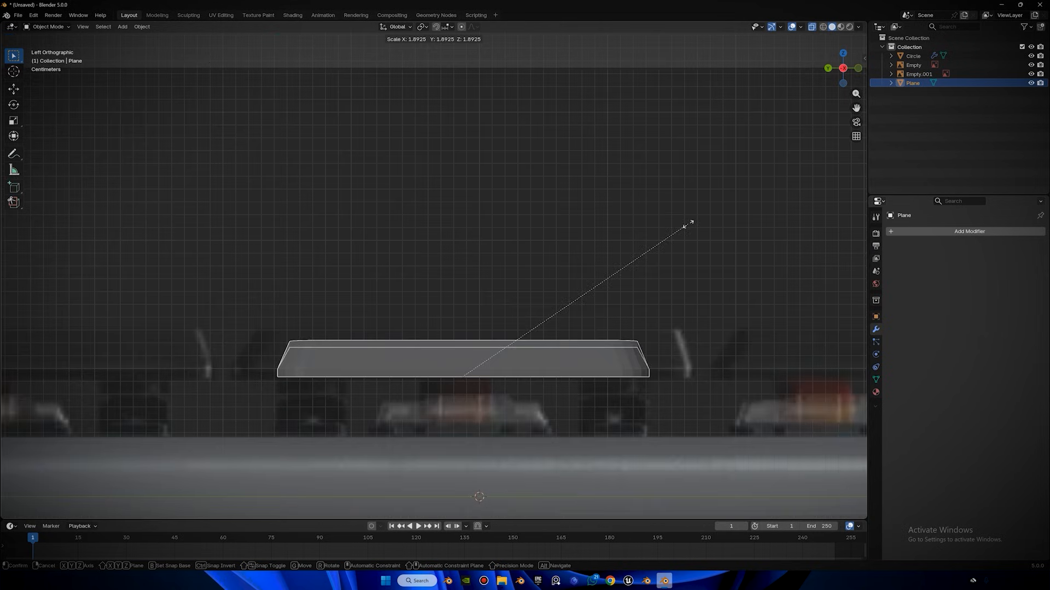
pyautogui.click(665, 201)
pyautogui.scroll(-5, 665, 201)
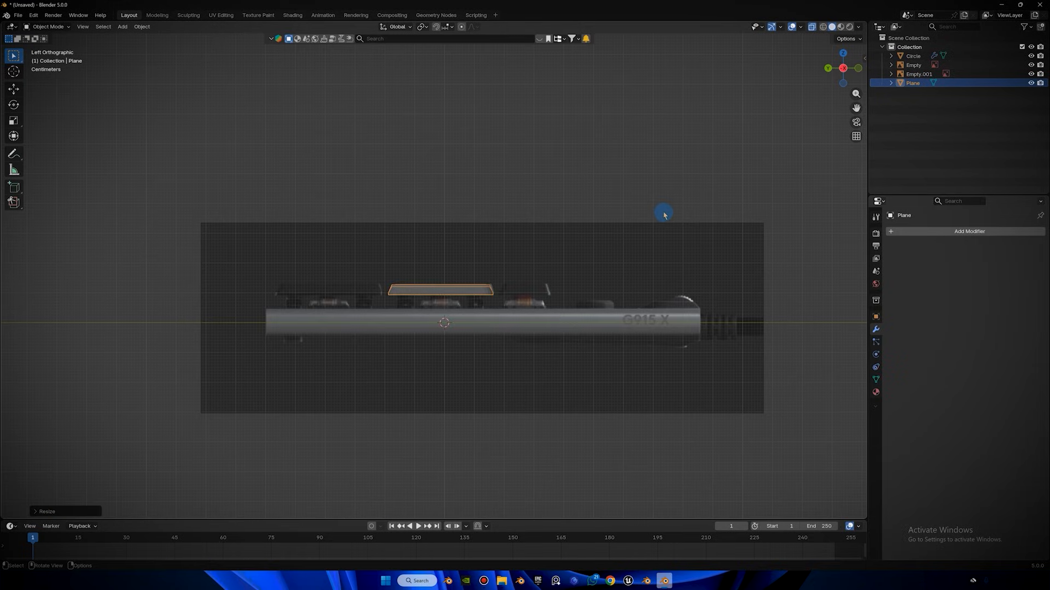
pyautogui.moveTo(657, 231); pyautogui.dragTo(776, 85, button='middle')
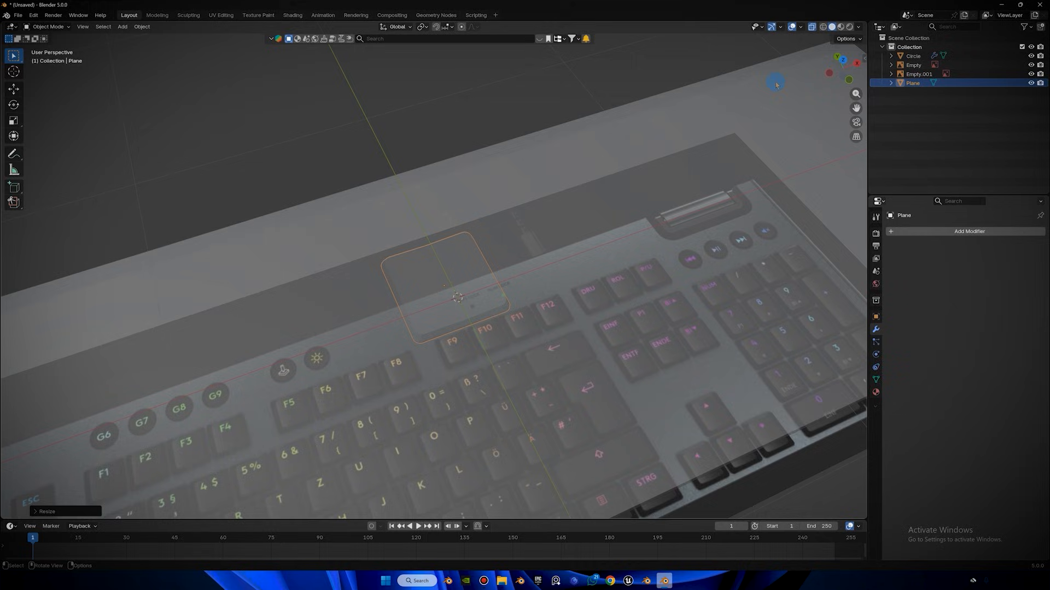
pyautogui.click(843, 62)
pyautogui.hotkey('ctrl', 'z')
# Compare the keycap's size against the top and side reference images from several views.
pyautogui.scroll(-7, 471, 213)
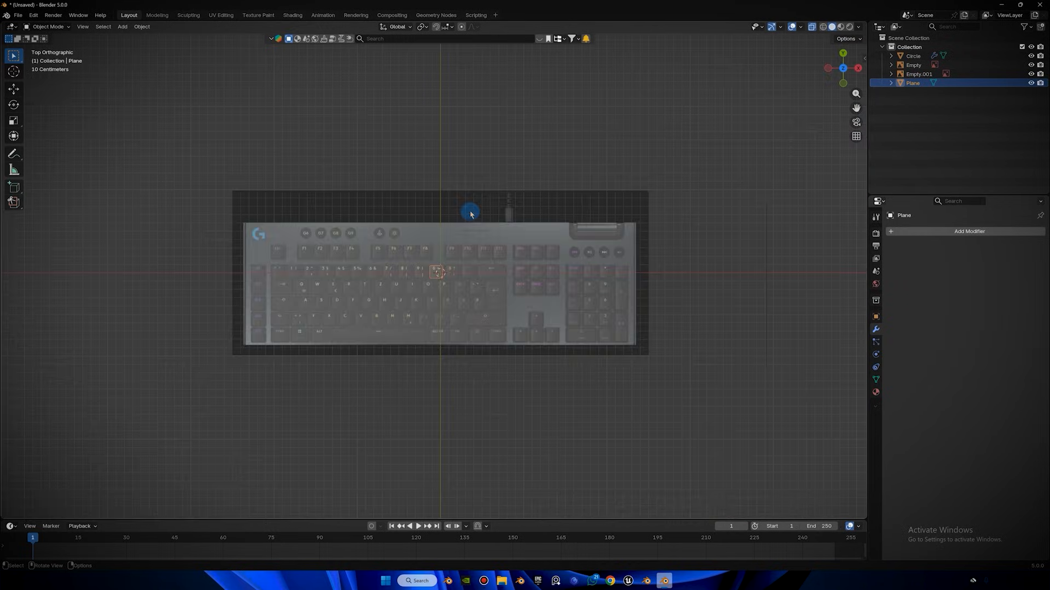
pyautogui.moveTo(471, 213); pyautogui.dragTo(734, 79, button='middle')
pyautogui.click(824, 90)
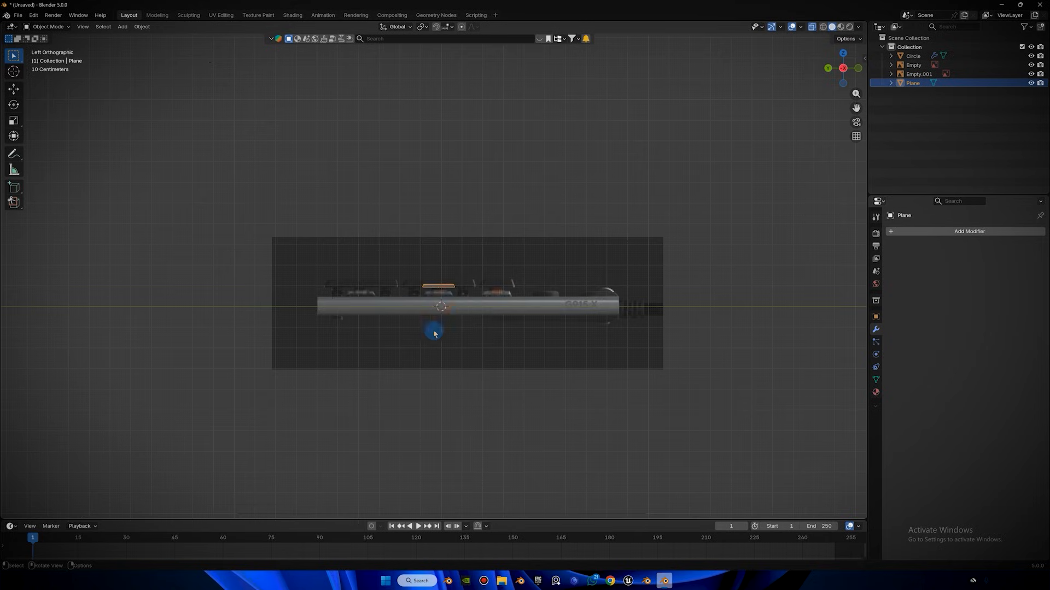
pyautogui.scroll(4, 362, 309)
pyautogui.moveTo(545, 302); pyautogui.dragTo(635, 365, button='middle')
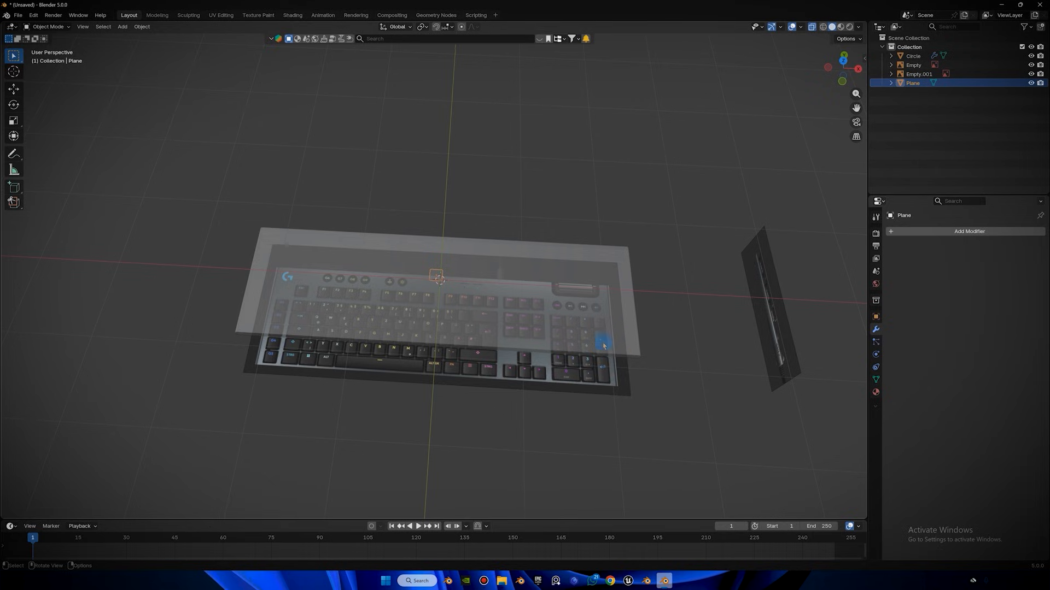
pyautogui.moveTo(431, 298); pyautogui.dragTo(229, 420, button='middle')
pyautogui.moveTo(414, 301); pyautogui.dragTo(641, 186, button='middle')
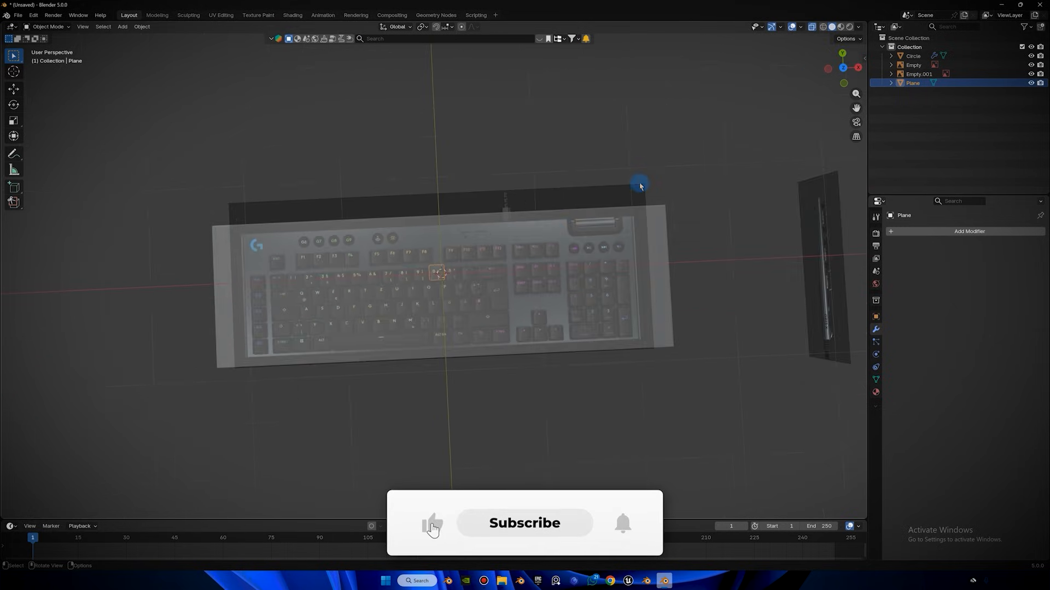
pyautogui.click(826, 67)
pyautogui.press('s')
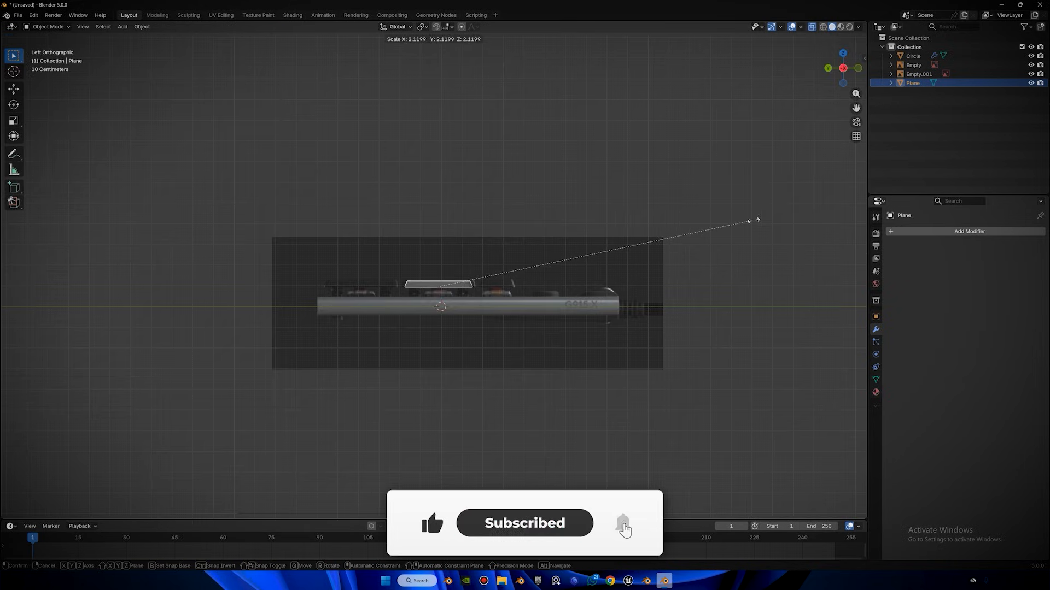
pyautogui.rightClick(763, 214)
# Move the keycap along X to the numpad's minus key in the top reference.
pyautogui.click(842, 53)
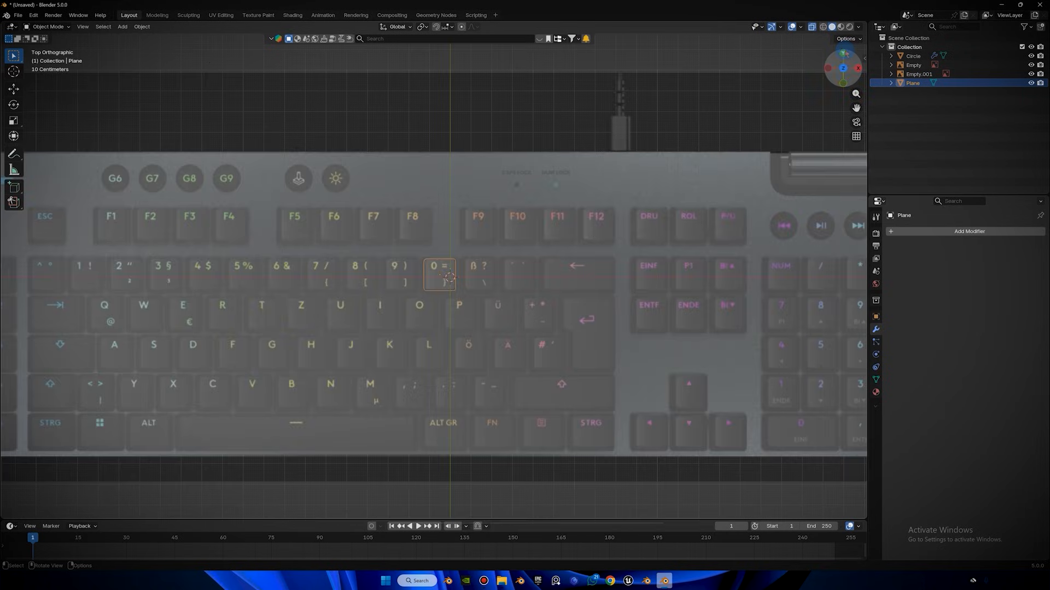
pyautogui.keyDown('shift'); pyautogui.moveTo(585, 247); pyautogui.dragTo(159, 248, button='middle'); pyautogui.keyUp('shift')
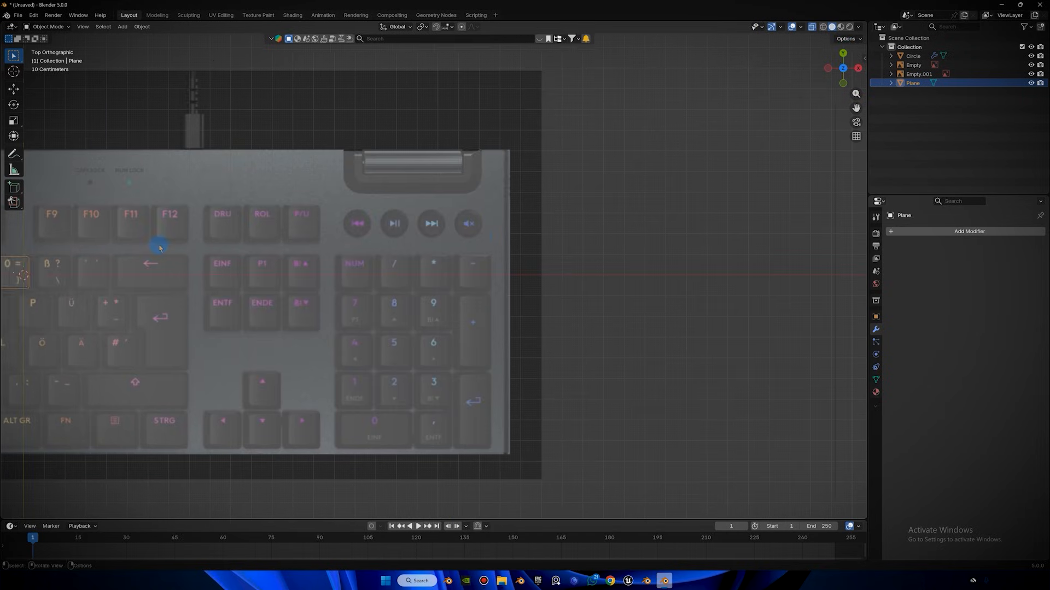
pyautogui.press('g')
pyautogui.press('x')
pyautogui.click(618, 234)
# Fine-tune the keycap's X position so it lines up with the outline of the numpad's minus key.
pyautogui.scroll(6, 503, 296)
pyautogui.scroll(3, 502, 295)
pyautogui.keyDown('shift'); pyautogui.moveTo(503, 328); pyautogui.dragTo(508, 287, button='middle'); pyautogui.keyUp('shift')
pyautogui.press('g')
pyautogui.press('x')
pyautogui.rightClick(535, 300)
pyautogui.press('g')
pyautogui.press('x')
pyautogui.click(549, 300)
# In Edit Mode, select the edge loop around the keycap's bottom rim and try extruding it.
pyautogui.press('Tab')
pyautogui.press('1')
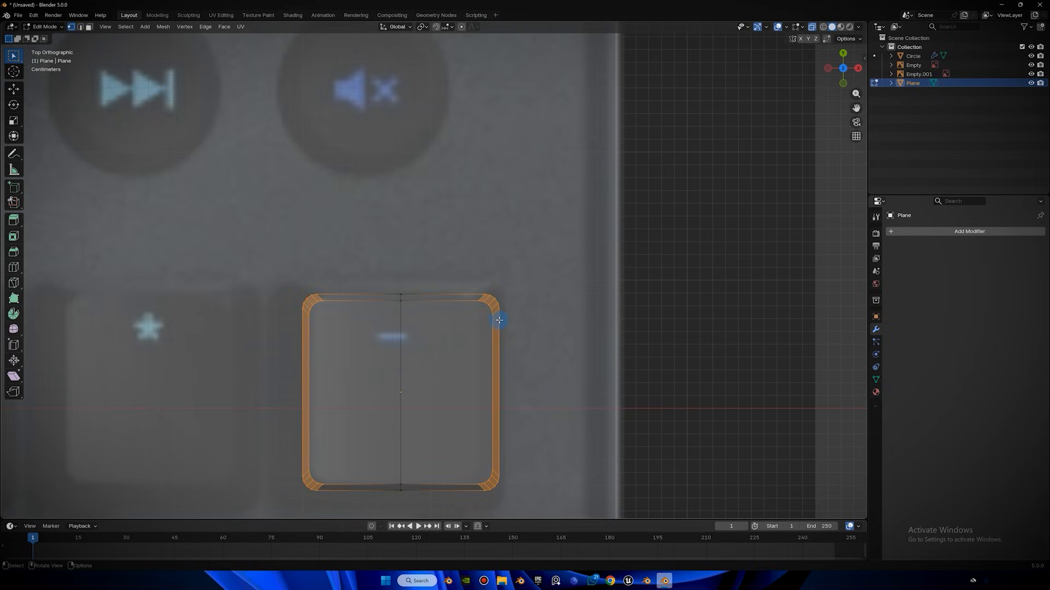
pyautogui.keyDown('alt'); pyautogui.click(502, 321); pyautogui.keyUp('alt')
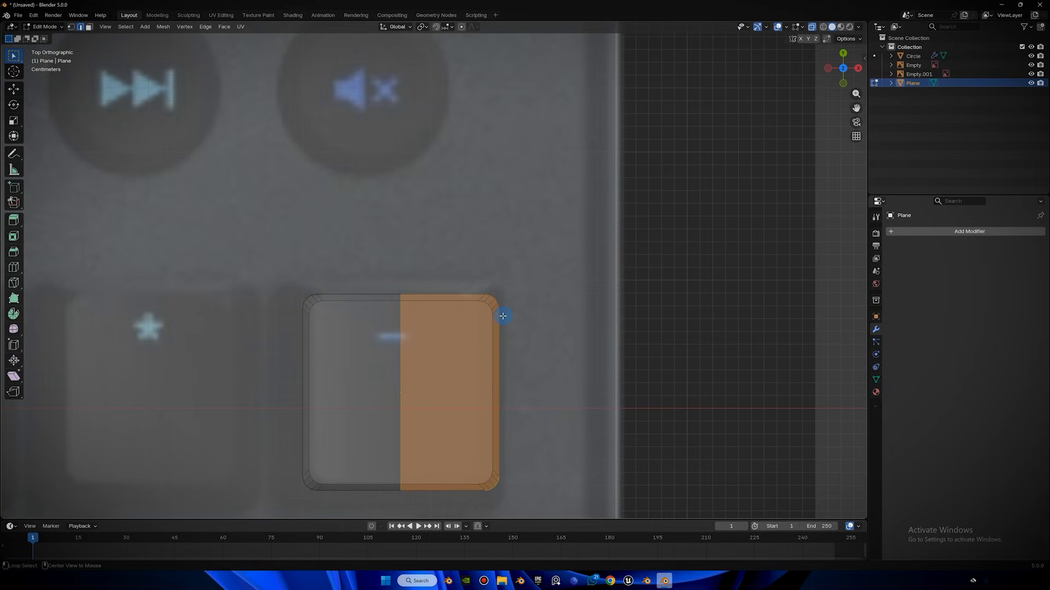
pyautogui.keyDown('alt'); pyautogui.click(503, 316); pyautogui.keyUp('alt')
pyautogui.moveTo(503, 306); pyautogui.dragTo(534, 162, button='middle')
pyautogui.press('e')
pyautogui.rightClick(517, 166)
pyautogui.scroll(2, 509, 253)
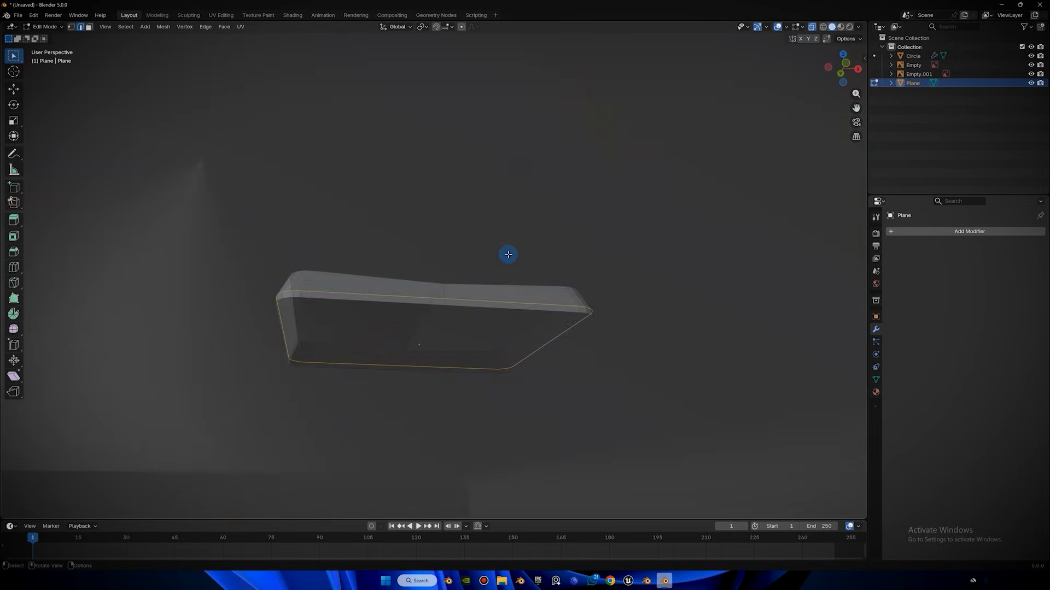
# Select the keycap's bottom rim, enlarge it by about 1.07 in top view, and reposition the keycap on the minus key's outline.
pyautogui.moveTo(508, 253); pyautogui.dragTo(443, 303, button='middle')
pyautogui.keyDown('alt'); pyautogui.click(425, 340); pyautogui.keyUp('alt')
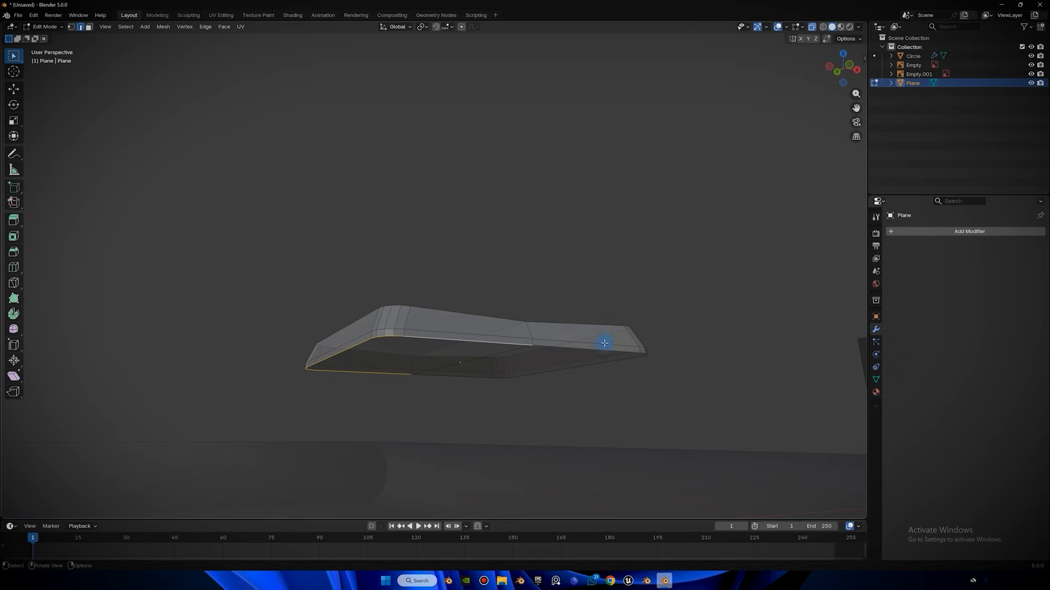
pyautogui.click(829, 66)
pyautogui.press('ctrl+KP_Add')
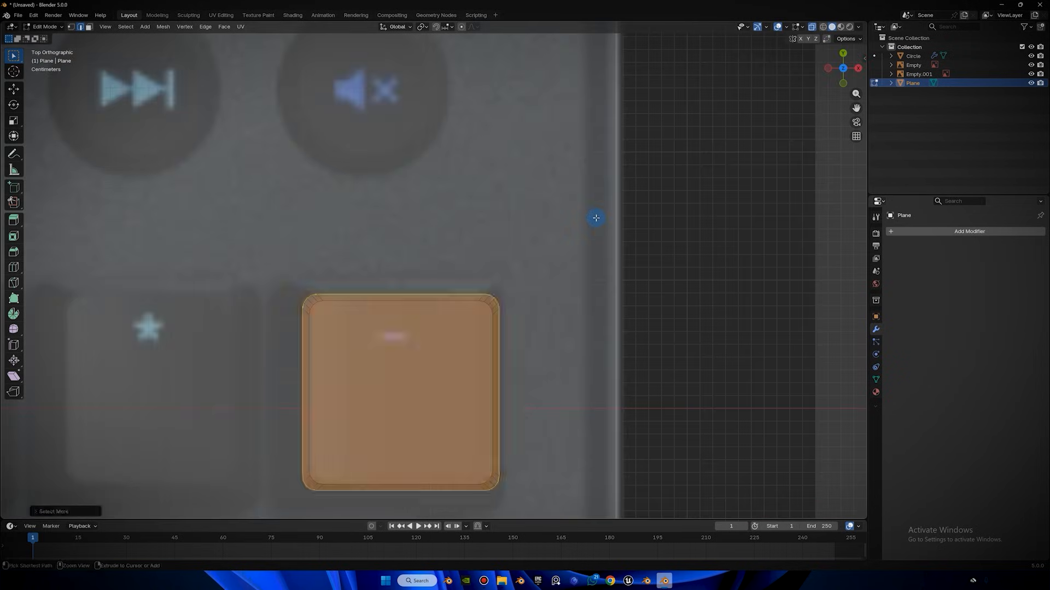
pyautogui.press('s')
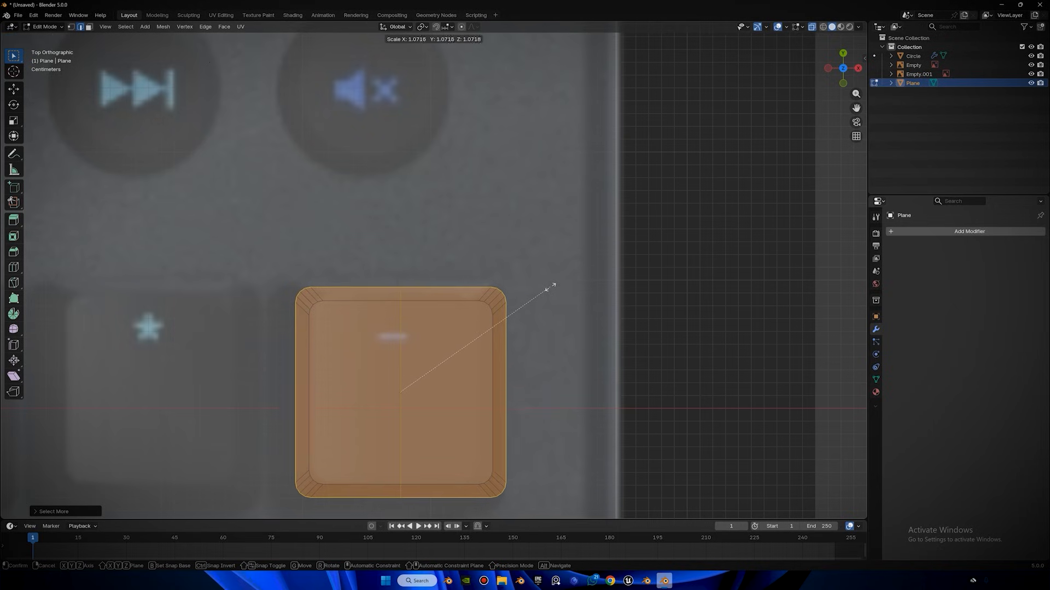
pyautogui.click(551, 286)
pyautogui.press('Tab')
pyautogui.press('g')
pyautogui.click(548, 287)
# Examine the key sizes and spacing across the top reference, from the numpad to the G keys, against the keycap.
pyautogui.scroll(-8, 354, 272)
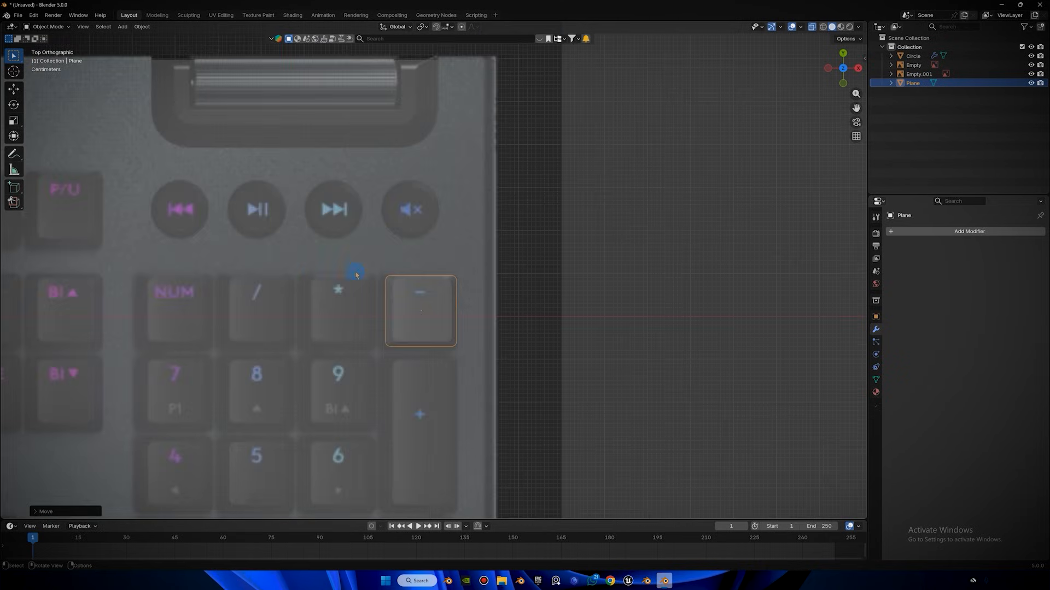
pyautogui.scroll(2, 285, 315)
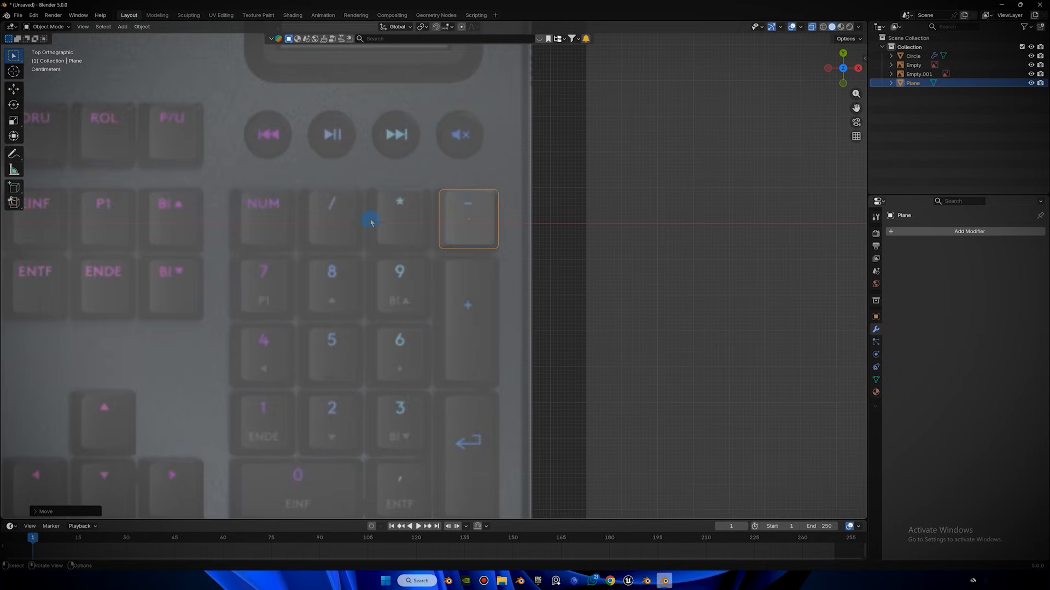
pyautogui.scroll(-2, 367, 235)
pyautogui.keyDown('shift'); pyautogui.moveTo(389, 233); pyautogui.dragTo(444, 226, button='middle'); pyautogui.keyUp('shift')
pyautogui.scroll(2, 444, 226)
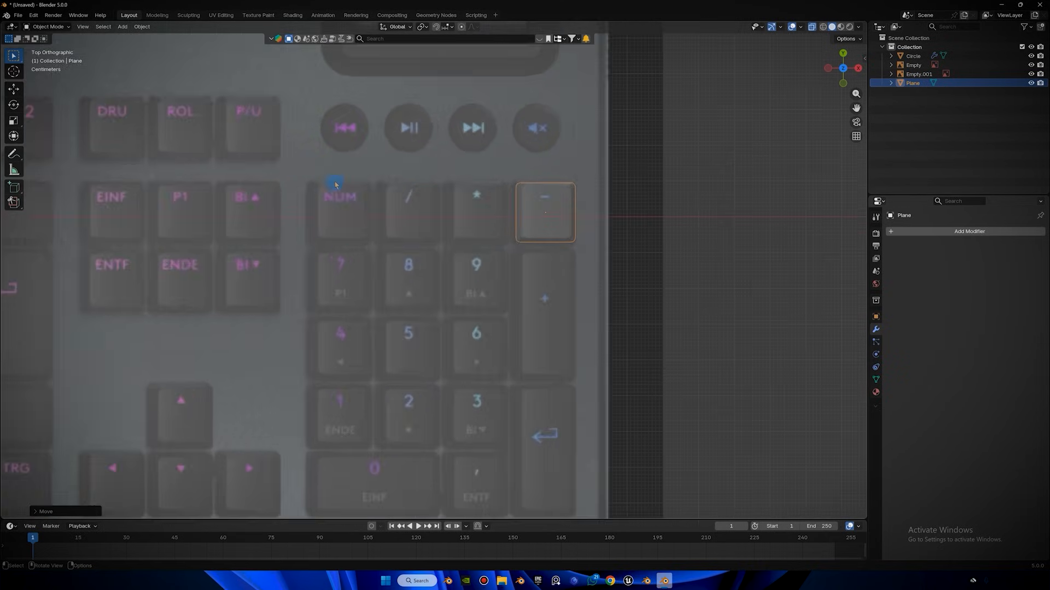
pyautogui.scroll(4, 419, 231)
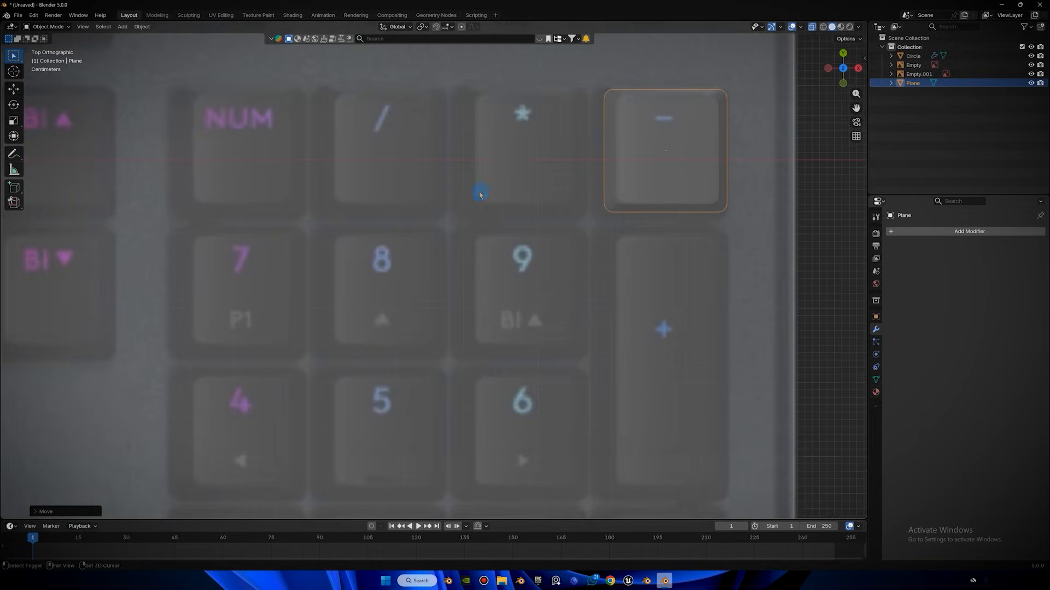
pyautogui.keyDown('shift'); pyautogui.moveTo(504, 167); pyautogui.dragTo(436, 255, button='middle'); pyautogui.keyUp('shift')
pyautogui.scroll(1, 368, 191)
pyautogui.keyDown('shift'); pyautogui.moveTo(421, 204); pyautogui.dragTo(618, 216, button='middle'); pyautogui.keyUp('shift')
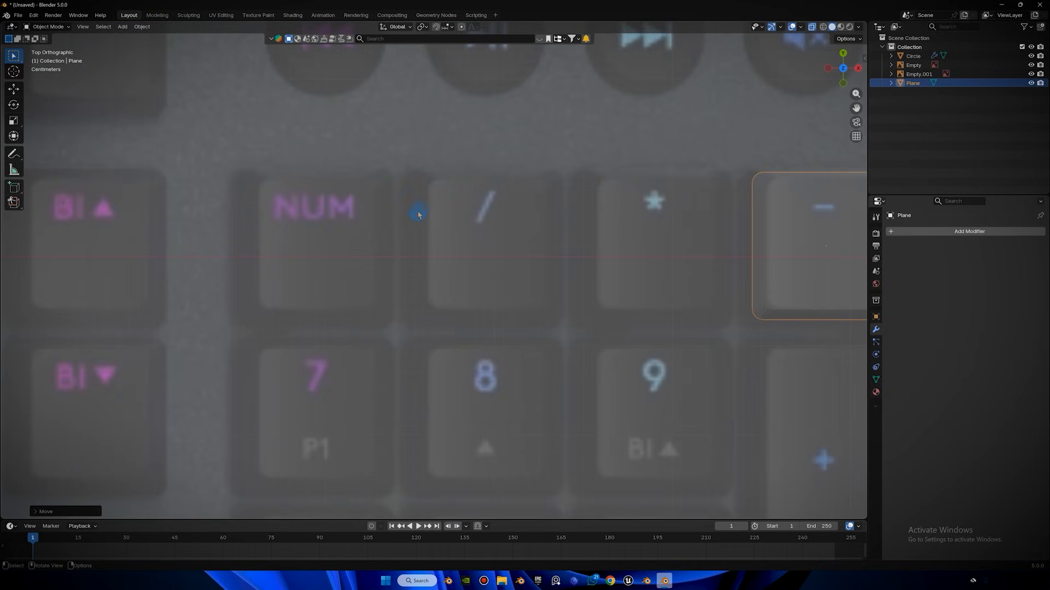
pyautogui.scroll(-10, 400, 206)
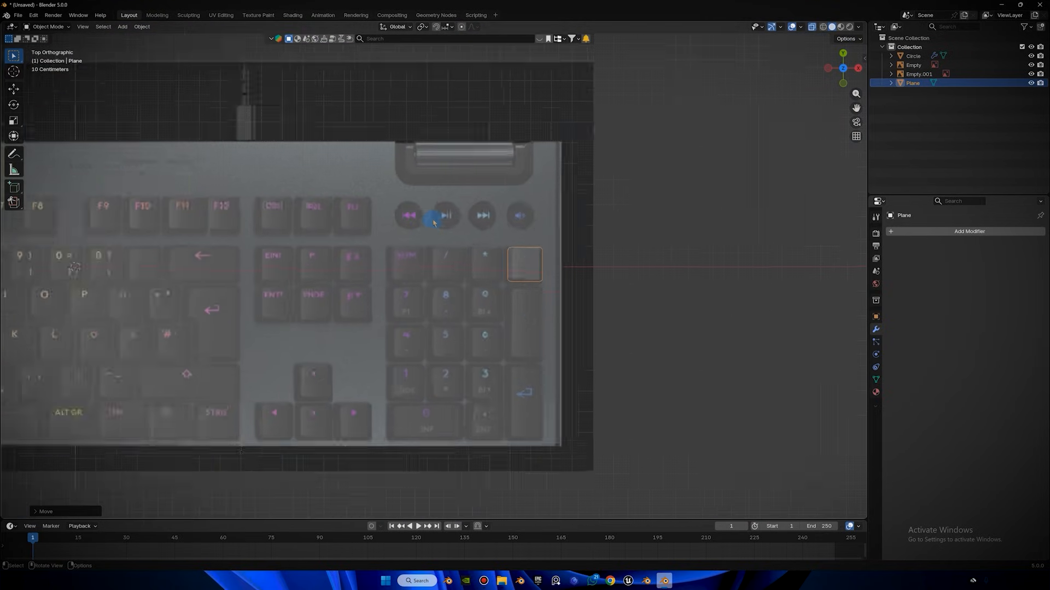
pyautogui.keyDown('shift'); pyautogui.moveTo(171, 242); pyautogui.dragTo(512, 184, button='middle'); pyautogui.keyUp('shift')
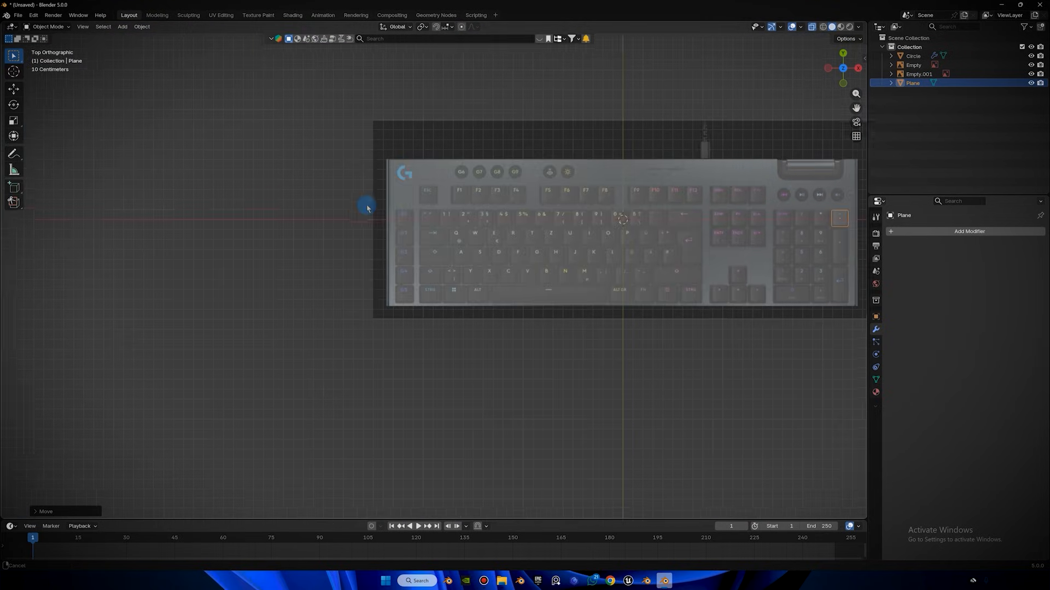
pyautogui.keyDown('shift'); pyautogui.moveTo(368, 206); pyautogui.dragTo(397, 217, button='middle'); pyautogui.keyUp('shift')
pyautogui.scroll(10, 387, 204)
pyautogui.scroll(2, 353, 202)
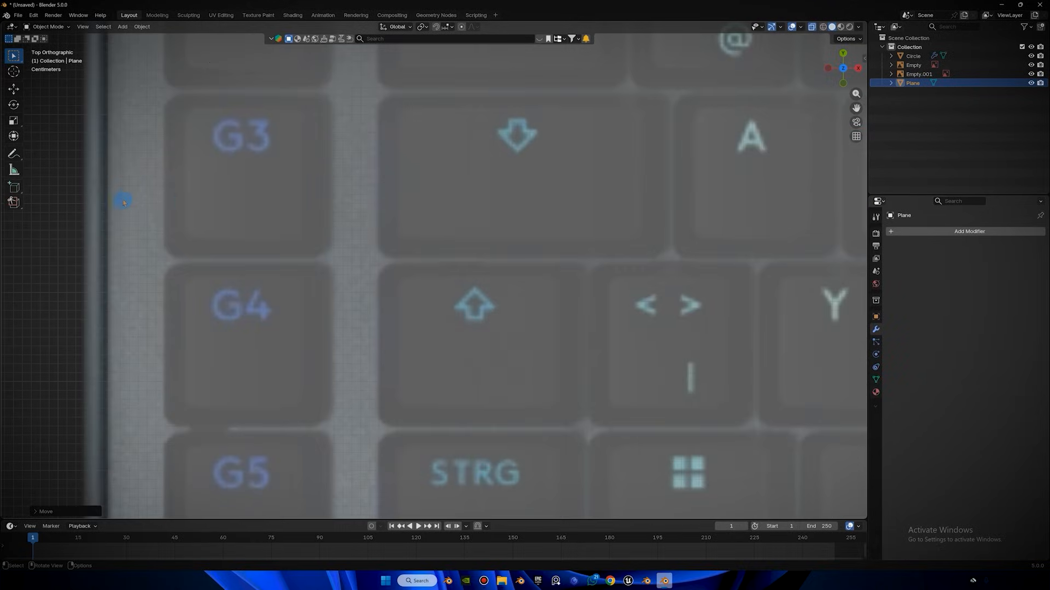
pyautogui.scroll(-10, 208, 199)
pyautogui.keyDown('shift'); pyautogui.moveTo(496, 157); pyautogui.dragTo(216, 204, button='middle'); pyautogui.keyUp('shift')
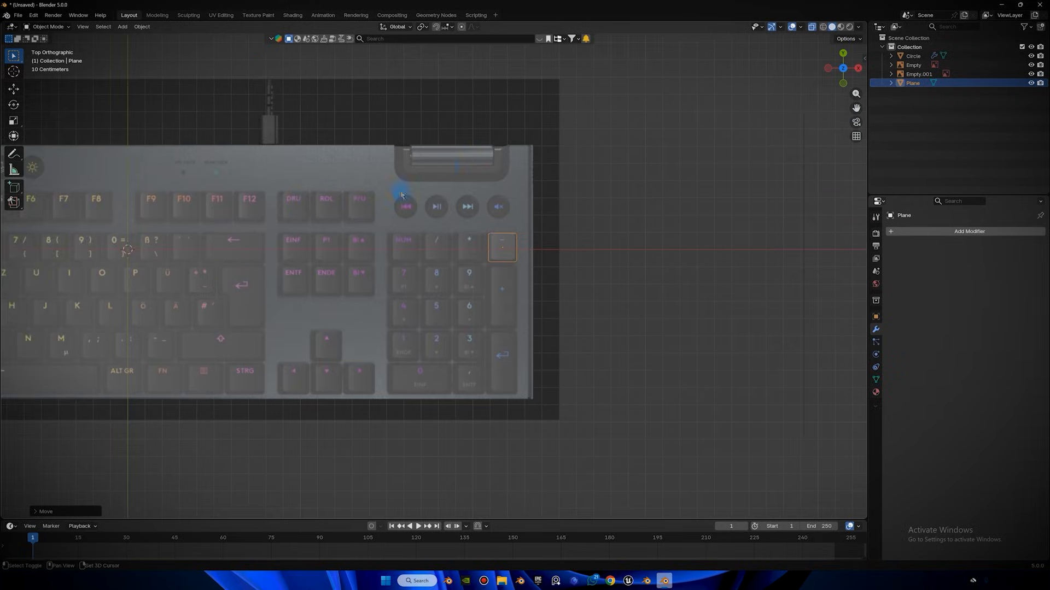
pyautogui.scroll(2, 480, 162)
pyautogui.scroll(8, 479, 162)
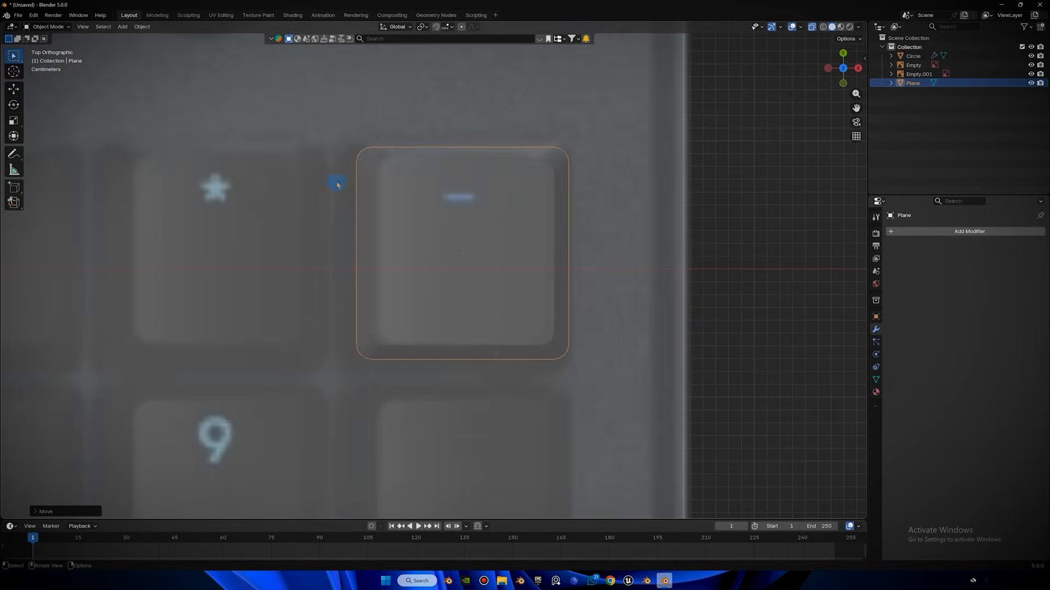
# Shade the keycap smooth by angle at 30°.
pyautogui.moveTo(337, 181); pyautogui.dragTo(593, 218, button='middle')
pyautogui.rightClick(595, 219)
pyautogui.click(595, 217)
# In Edit Mode, select the centre edge of the keycap's top face and adjust its height along Z.
pyautogui.press('Tab')
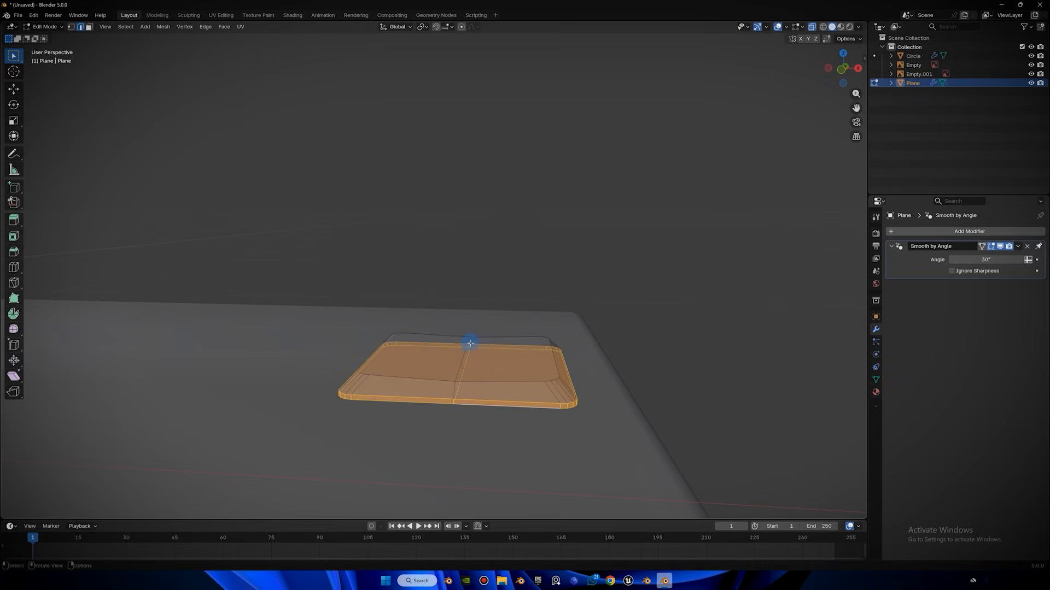
pyautogui.click(464, 343)
pyautogui.press('g')
pyautogui.press('z')
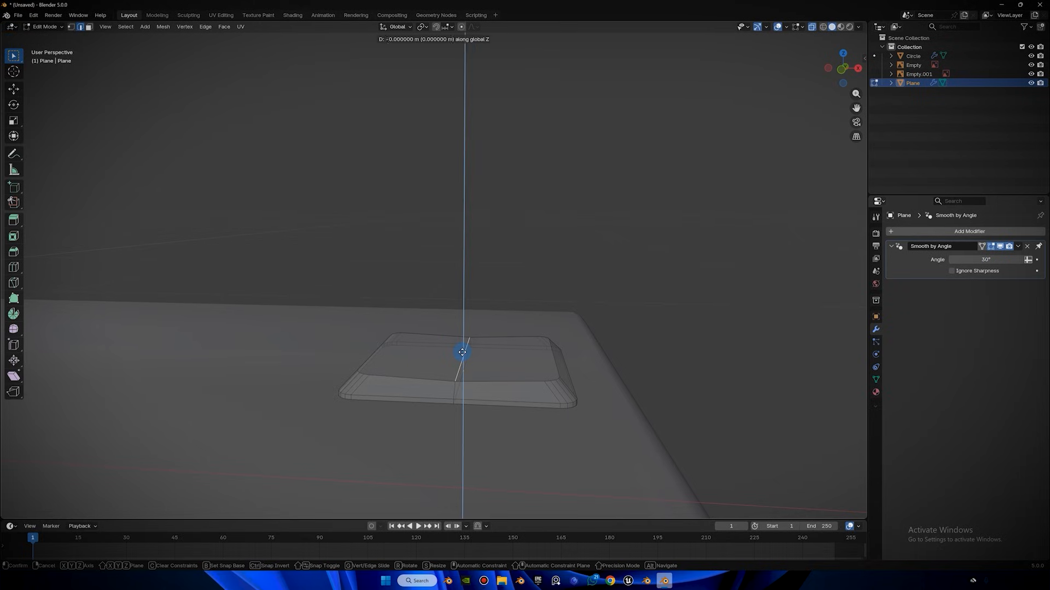
pyautogui.click(454, 345)
pyautogui.press('Tab')
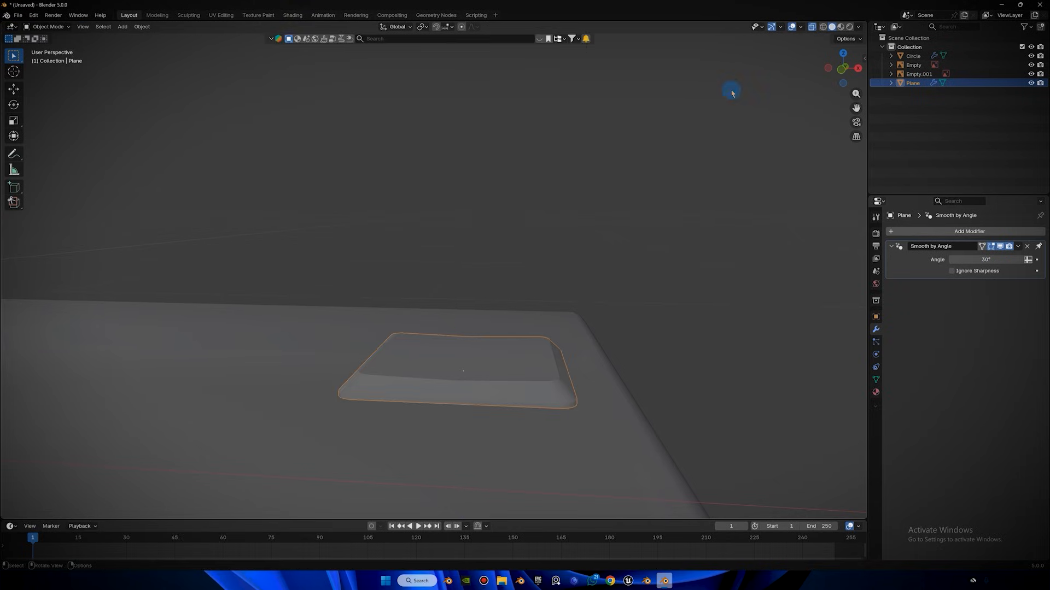
# Turn off X-ray and give the keycap a Subdivision modifier with viewport level 1.
pyautogui.click(811, 28)
pyautogui.hotkey('ctrl', '1')
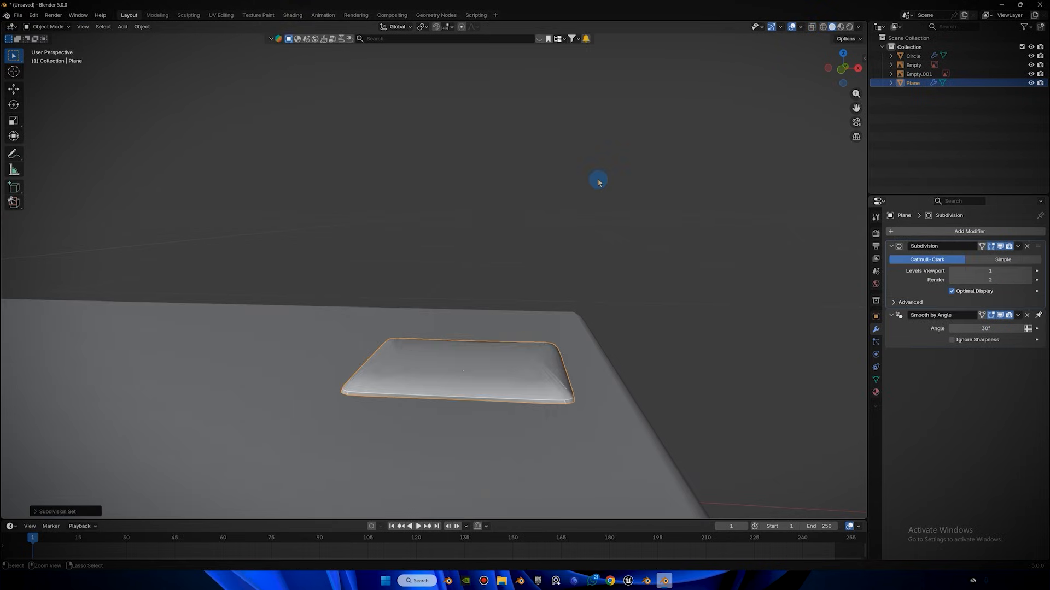
pyautogui.moveTo(636, 240); pyautogui.dragTo(423, 268, button='middle')
# In Edit Mode, delete the two faces that close the keycap's underside.
pyautogui.press('Tab')
pyautogui.moveTo(499, 274); pyautogui.dragTo(547, 300, button='middle')
pyautogui.scroll(3, 398, 268)
pyautogui.press('3')
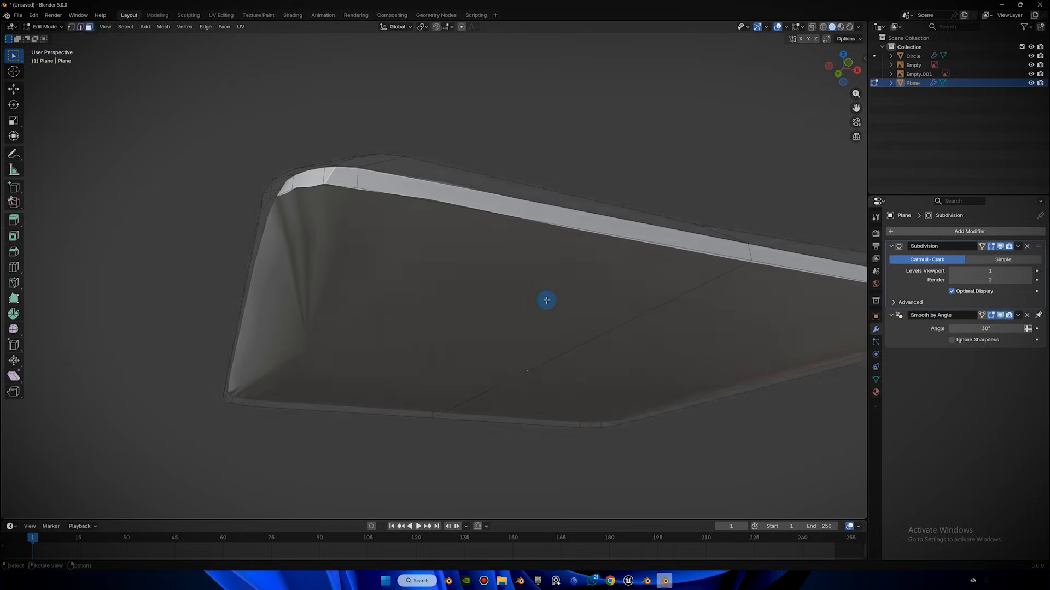
pyautogui.click(546, 300)
pyautogui.keyDown('shift'); pyautogui.click(673, 327); pyautogui.keyUp('shift')
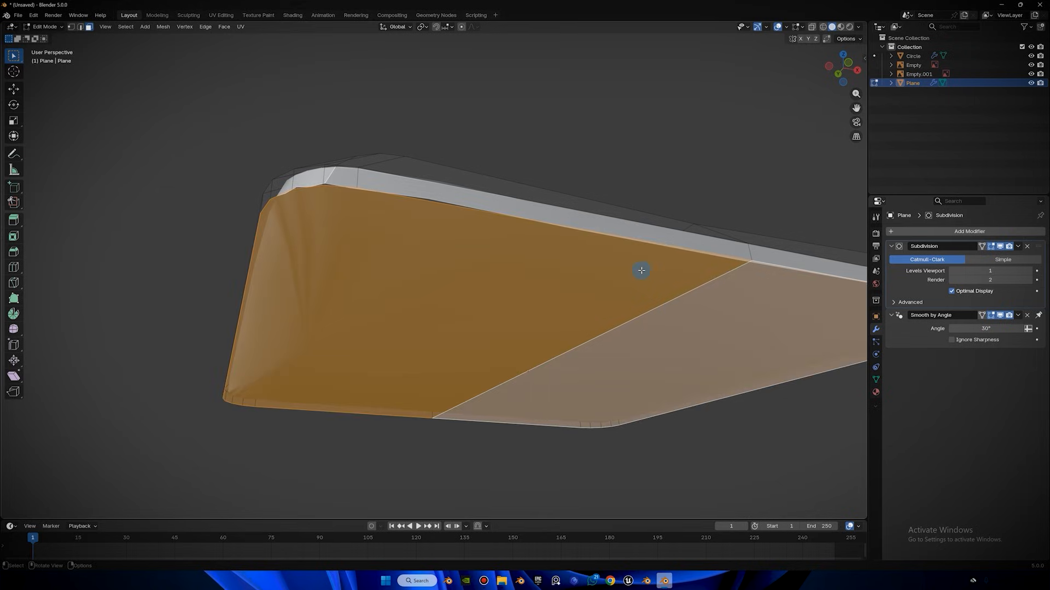
pyautogui.press('x')
pyautogui.click(623, 283)
# Add three evenly spaced loop cuts to each of the keycap's two uncut opposite side walls.
pyautogui.moveTo(611, 251); pyautogui.dragTo(457, 308, button='middle')
pyautogui.hotkey('ctrl', 'r')
pyautogui.click(369, 330)
pyautogui.rightClick(368, 330)
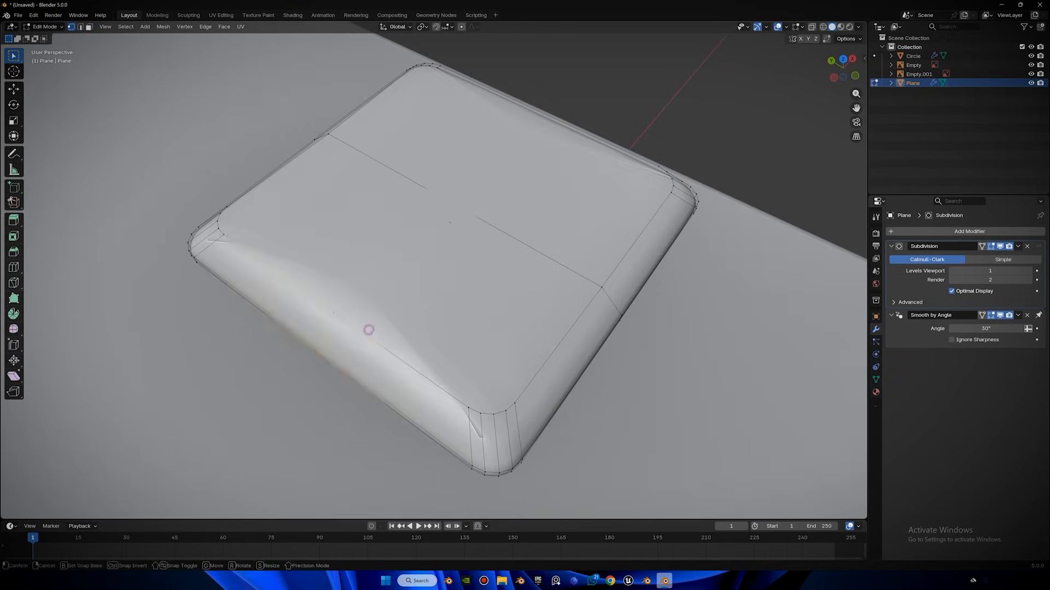
pyautogui.hotkey('ctrl', 'r')
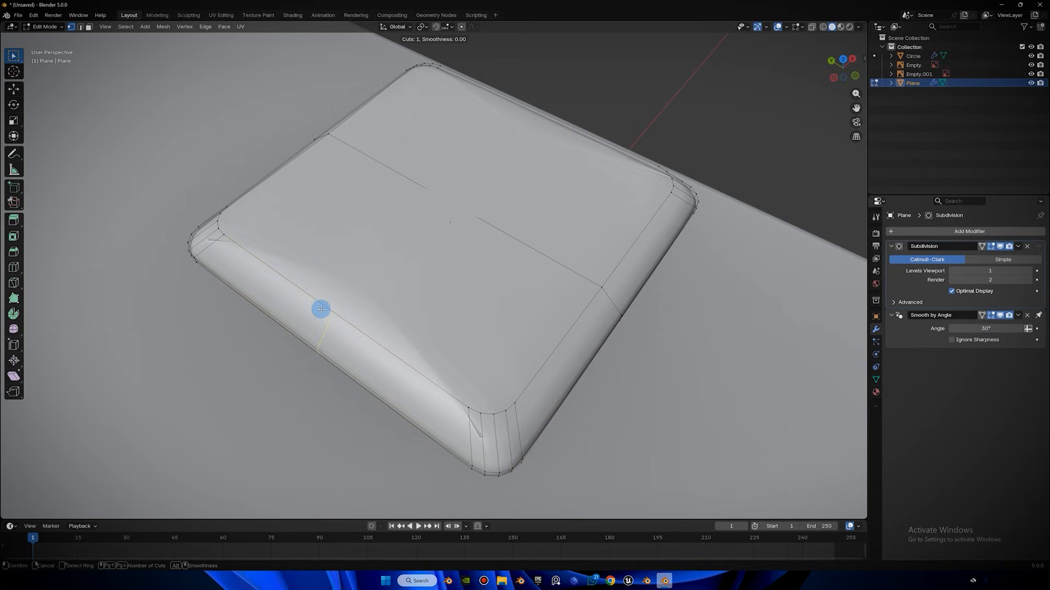
pyautogui.click(321, 309)
pyautogui.rightClick(393, 208)
pyautogui.hotkey('ctrl', 'r')
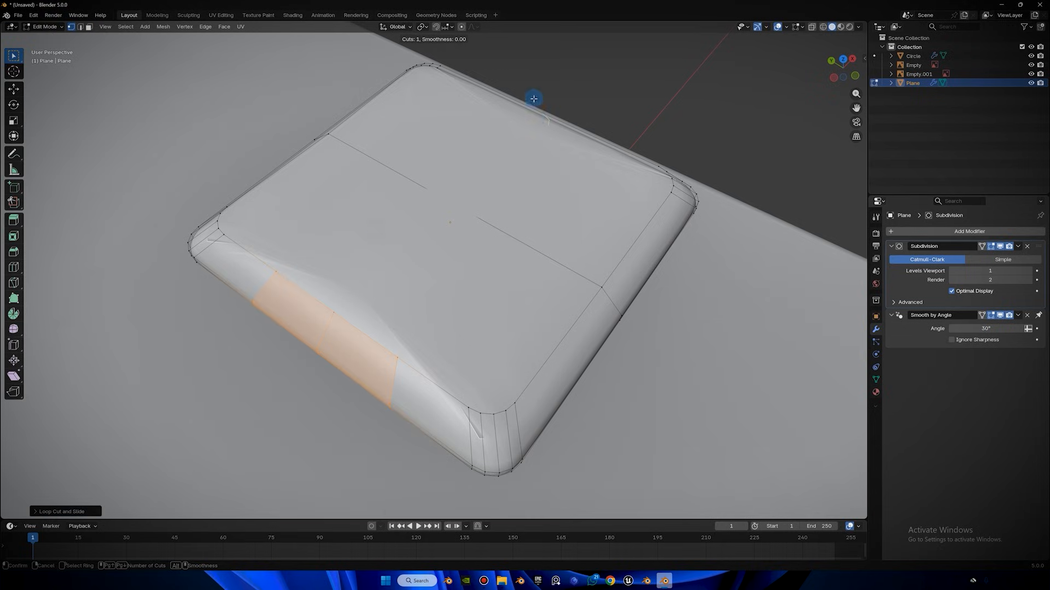
pyautogui.click(512, 97)
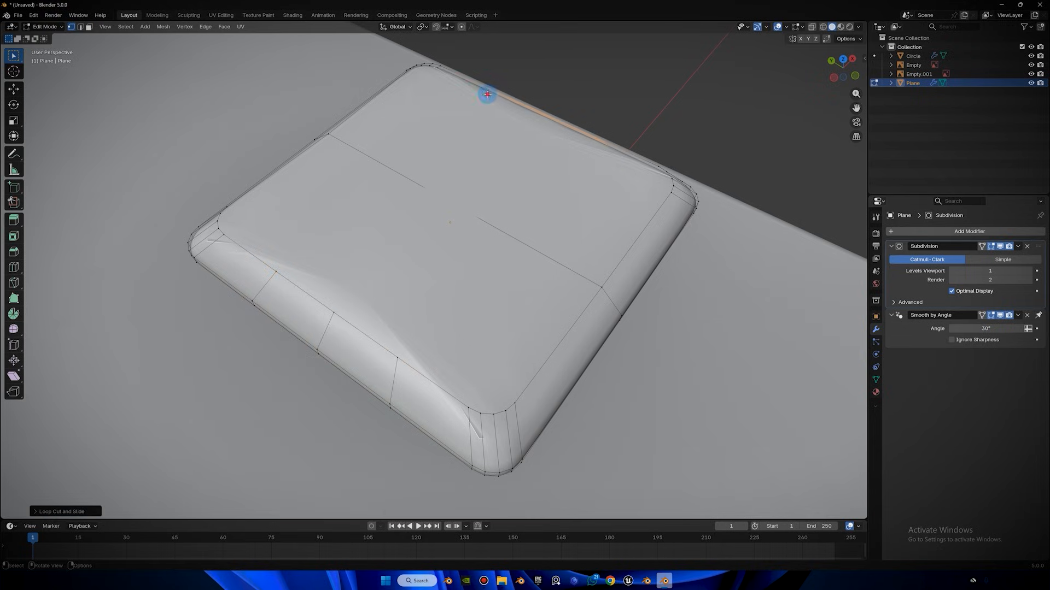
pyautogui.moveTo(490, 99); pyautogui.dragTo(333, 188, button='middle')
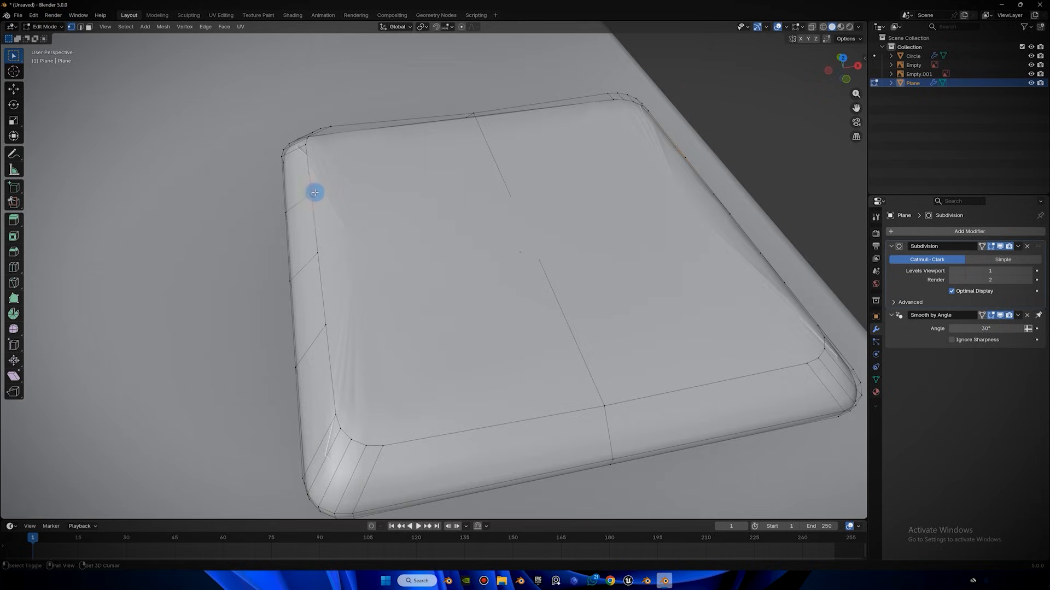
# Connect the matching cut vertices across the keycap's top face so three edges run between the opposite walls.
pyautogui.click(320, 244)
pyautogui.moveTo(706, 195); pyautogui.dragTo(602, 342, button='middle')
pyautogui.rightClick(481, 304)
pyautogui.click(570, 356)
pyautogui.moveTo(431, 262); pyautogui.dragTo(532, 271, button='middle')
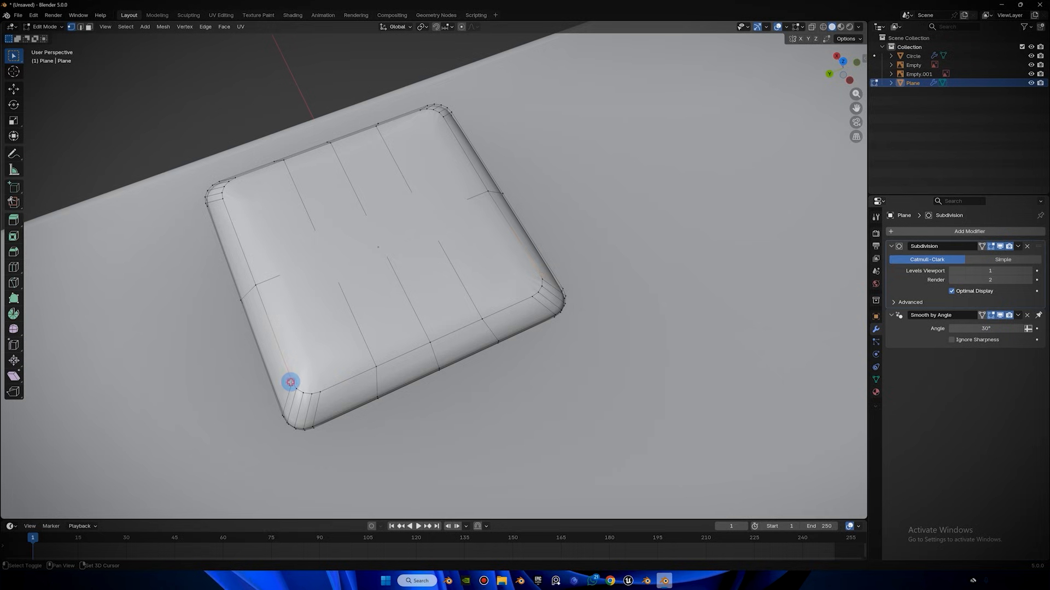
# Connect the corner vertices across the keycap's top to create inner edges parallel to its four sides.
pyautogui.moveTo(270, 218); pyautogui.dragTo(334, 194, button='middle')
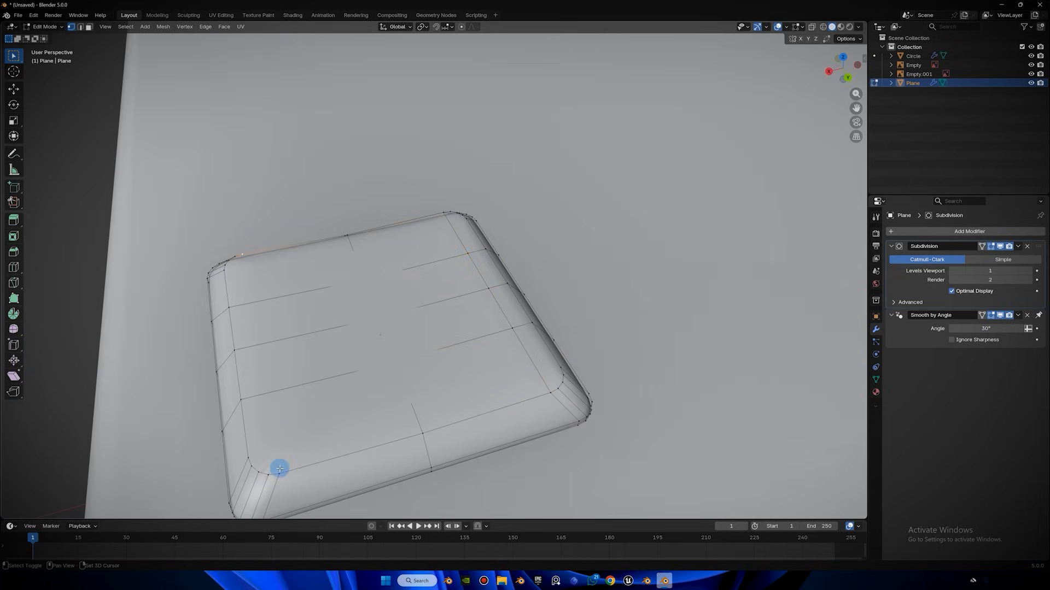
pyautogui.keyDown('alt'); pyautogui.keyDown('shift'); pyautogui.click(276, 445); pyautogui.keyUp('shift'); pyautogui.keyUp('alt')
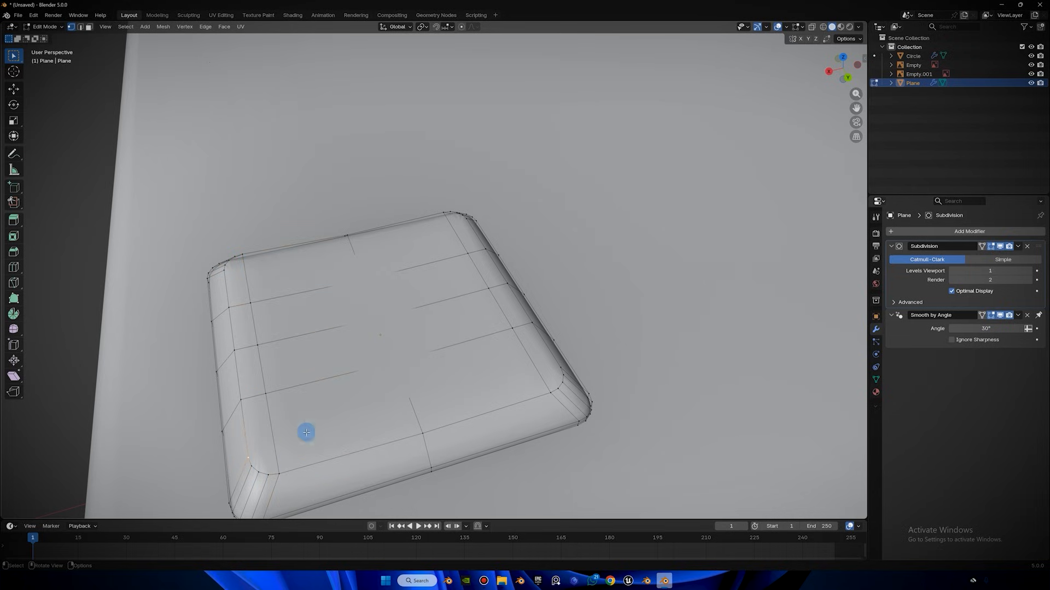
pyautogui.moveTo(504, 312); pyautogui.dragTo(515, 220, button='middle')
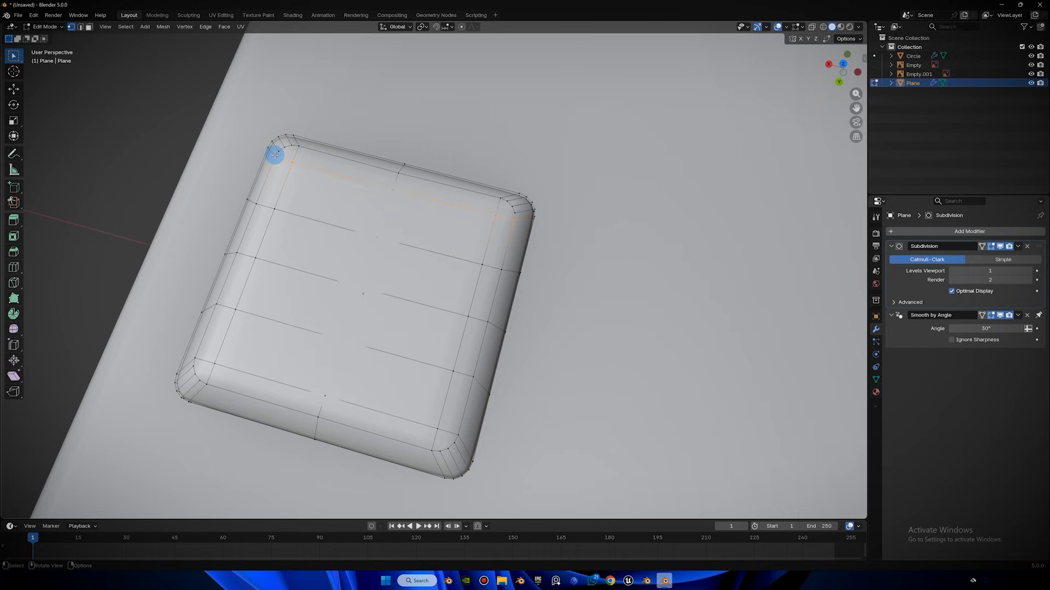
pyautogui.hotkey('ctrl', 'z')
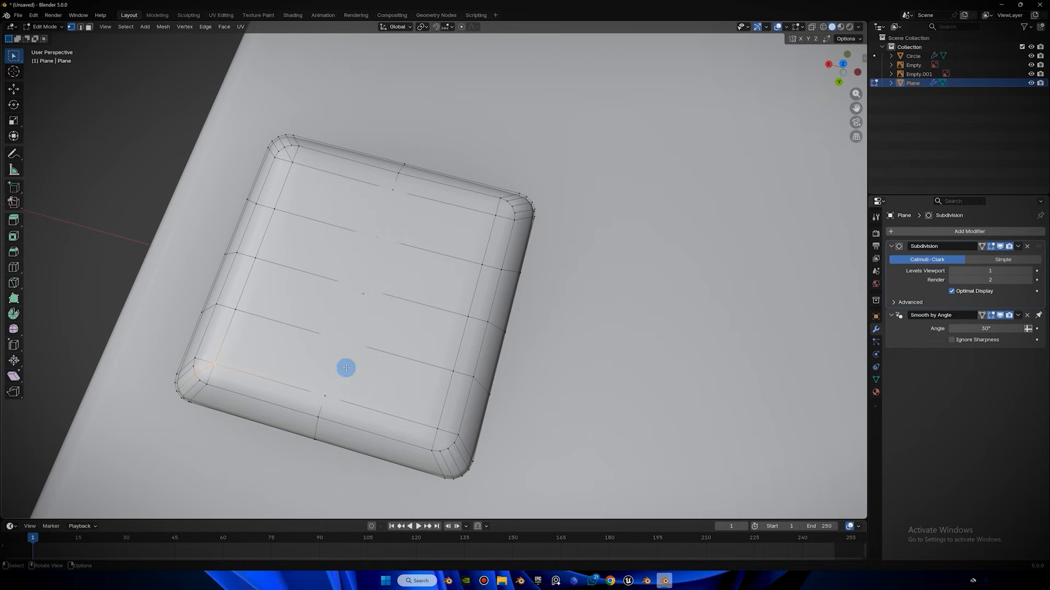
pyautogui.keyDown('shift'); pyautogui.click(437, 430); pyautogui.keyUp('shift')
pyautogui.keyDown('shift'); pyautogui.click(495, 216); pyautogui.keyUp('shift')
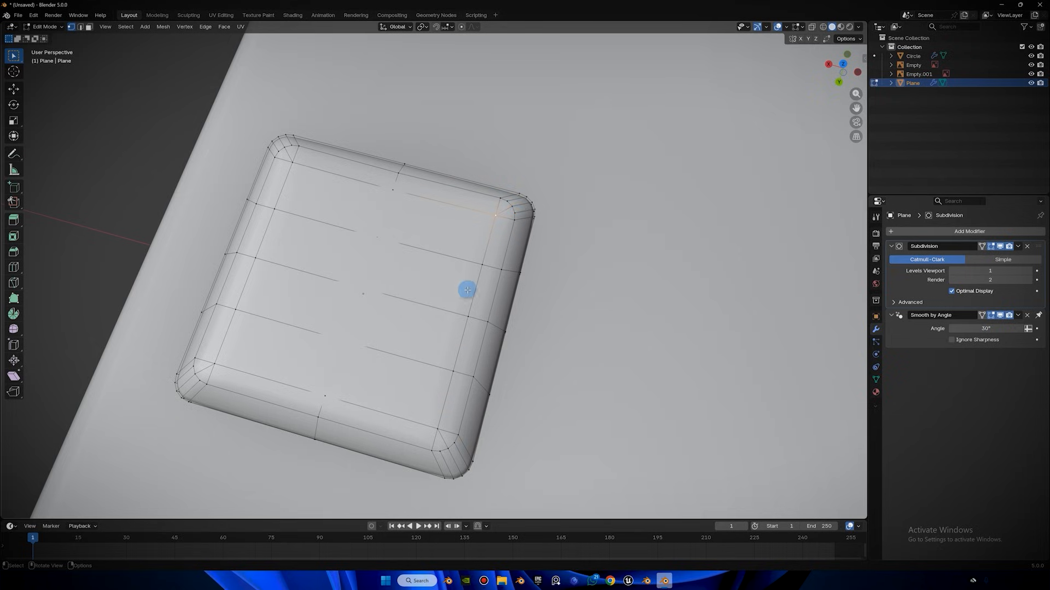
# Return to Object Mode and set the keycap's subdivision to viewport level 2.
pyautogui.moveTo(458, 257); pyautogui.dragTo(493, 220, button='middle')
pyautogui.scroll(-3, 563, 132)
pyautogui.press('Tab')
pyautogui.moveTo(553, 136); pyautogui.dragTo(523, 185, button='middle')
pyautogui.hotkey('ctrl', '2')
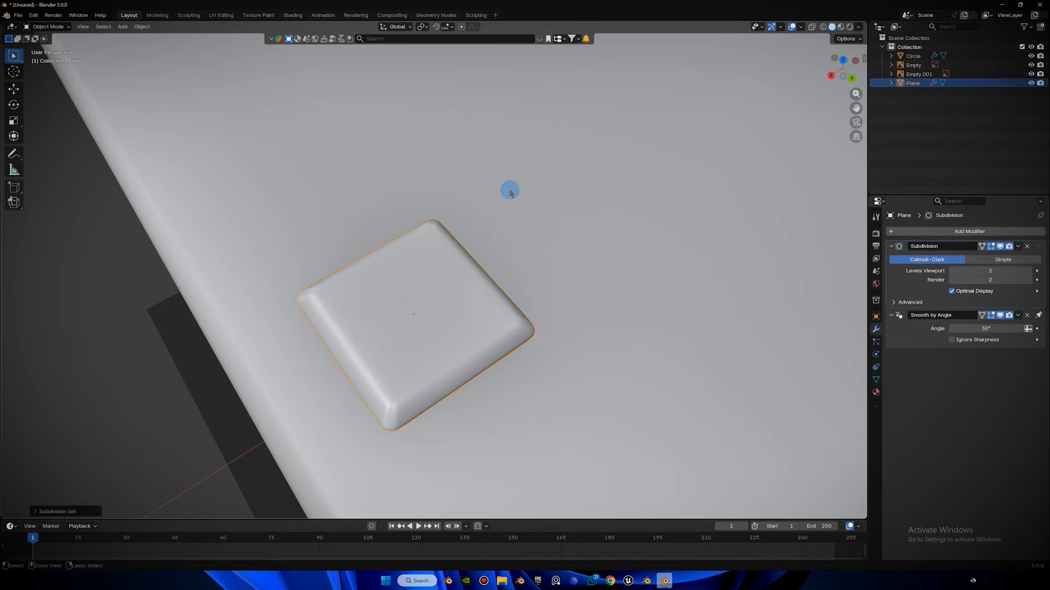
# Add two loop cuts around the keycap's sloped side wall, sliding the second close to the wall's lower edge.
pyautogui.press('Tab')
pyautogui.moveTo(443, 253); pyautogui.dragTo(465, 215, button='middle')
pyautogui.scroll(2, 481, 334)
pyautogui.hotkey('ctrl', 'r')
pyautogui.click(499, 350)
pyautogui.click(517, 366)
pyautogui.hotkey('ctrl', 'r')
pyautogui.click(533, 374)
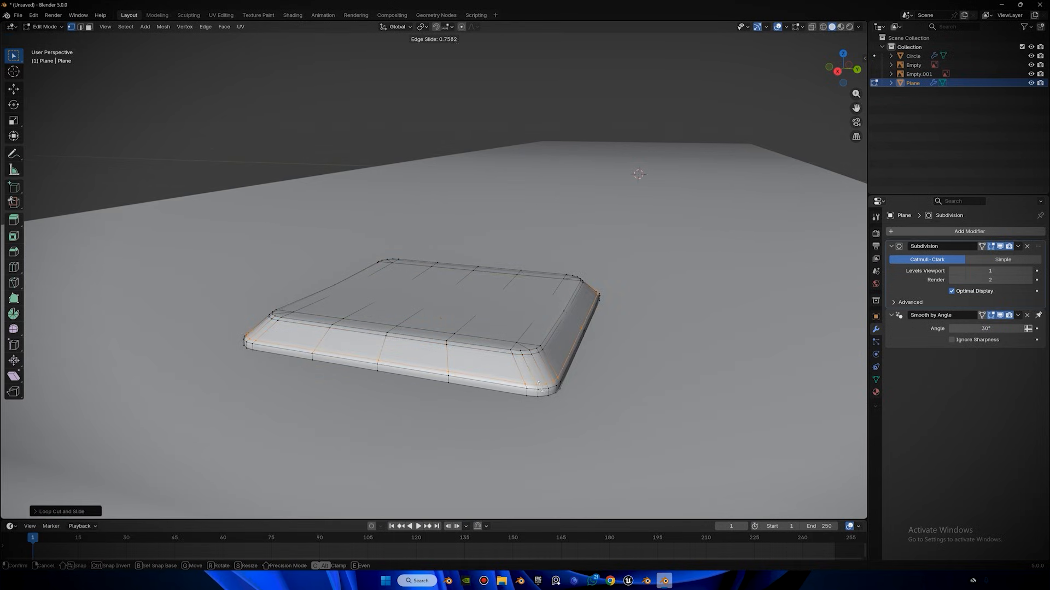
pyautogui.click(535, 379)
# Inspect the keycap's lower corner and add a supporting loop cut around its bottom rim.
pyautogui.press('Tab')
pyautogui.moveTo(534, 377); pyautogui.dragTo(484, 300, button='middle')
pyautogui.scroll(2, 508, 347)
pyautogui.moveTo(508, 347); pyautogui.dragTo(382, 363, button='middle')
pyautogui.press('Tab')
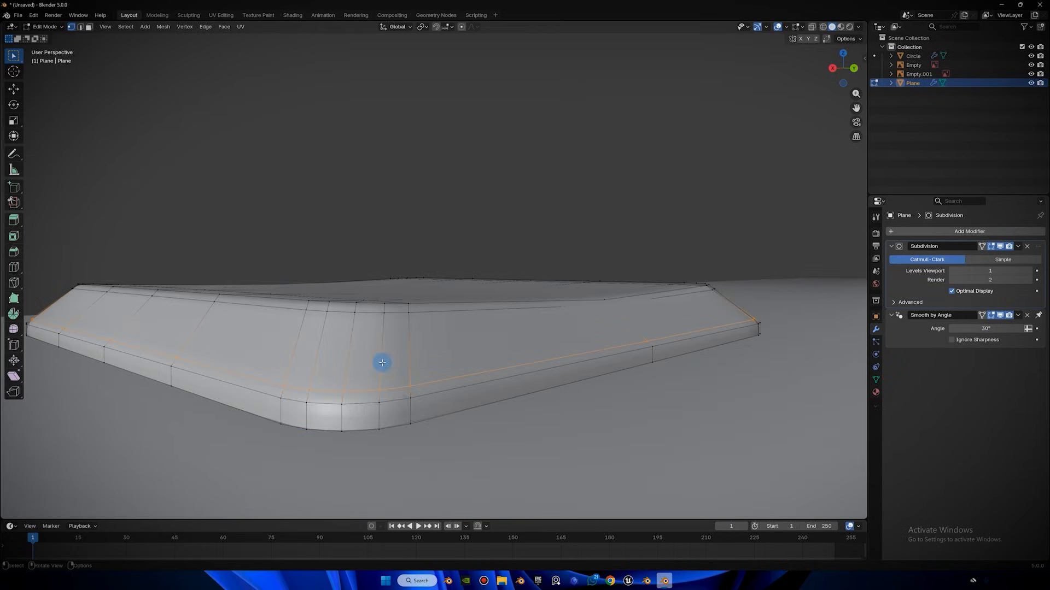
pyautogui.click(406, 410)
pyautogui.click(401, 401)
pyautogui.press('Tab')
# Inspect the keycap's lower rim, then compare its profile with the side reference in left orthographic view with x-ray, returning to Object Mode.
pyautogui.moveTo(397, 322); pyautogui.dragTo(678, 235, button='middle')
pyautogui.scroll(-4, 445, 351)
pyautogui.scroll(-3, 602, 208)
pyautogui.click(541, 117)
pyautogui.moveTo(563, 170); pyautogui.dragTo(497, 174, button='middle')
pyautogui.scroll(4, 494, 279)
pyautogui.press('Tab')
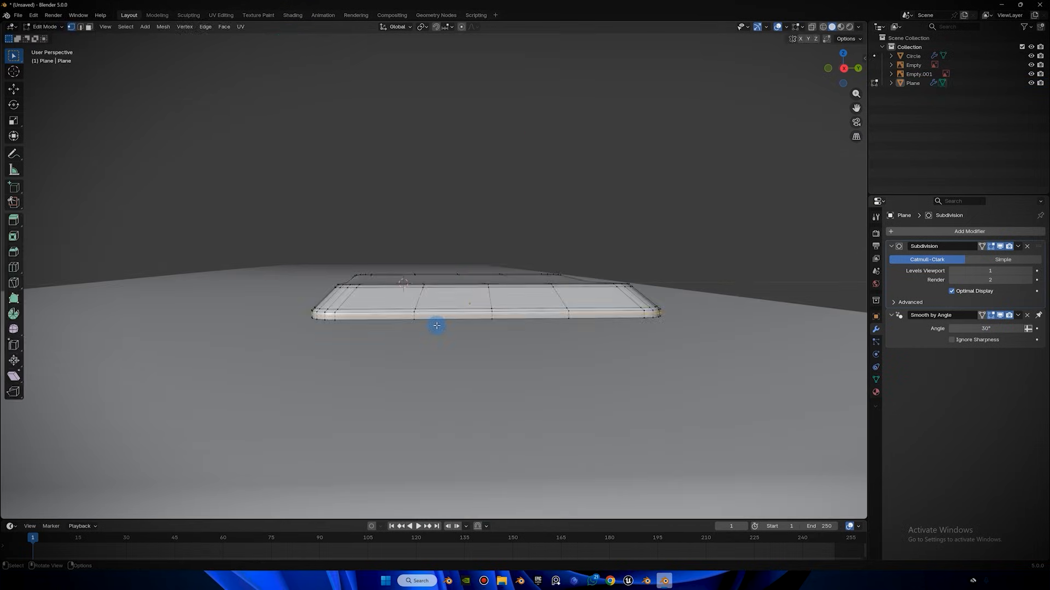
pyautogui.scroll(3, 436, 325)
pyautogui.click(843, 68)
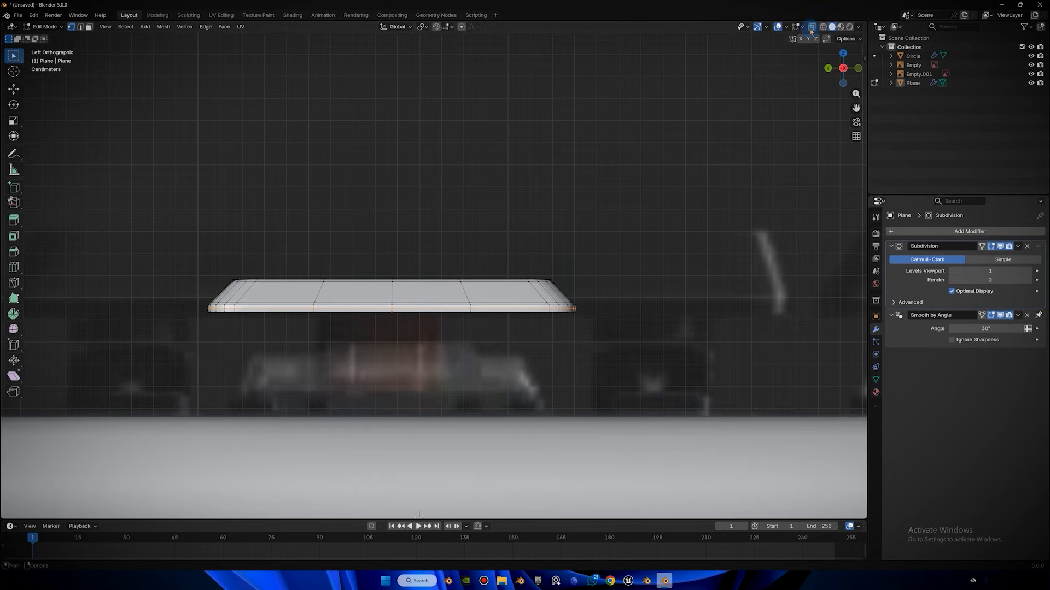
pyautogui.scroll(-3, 595, 275)
pyautogui.press('Tab')
pyautogui.scroll(-2, 566, 229)
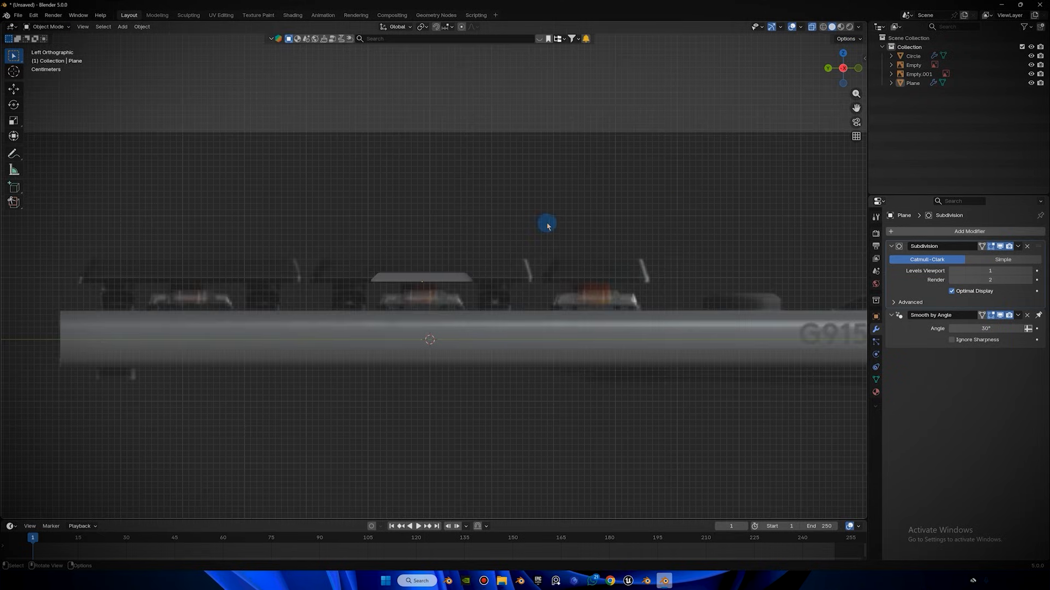
# Move the keycap about -0.28 m along Y onto the neighbouring key in the side reference and scale it to about 1.03.
pyautogui.click(459, 281)
pyautogui.scroll(5, 383, 279)
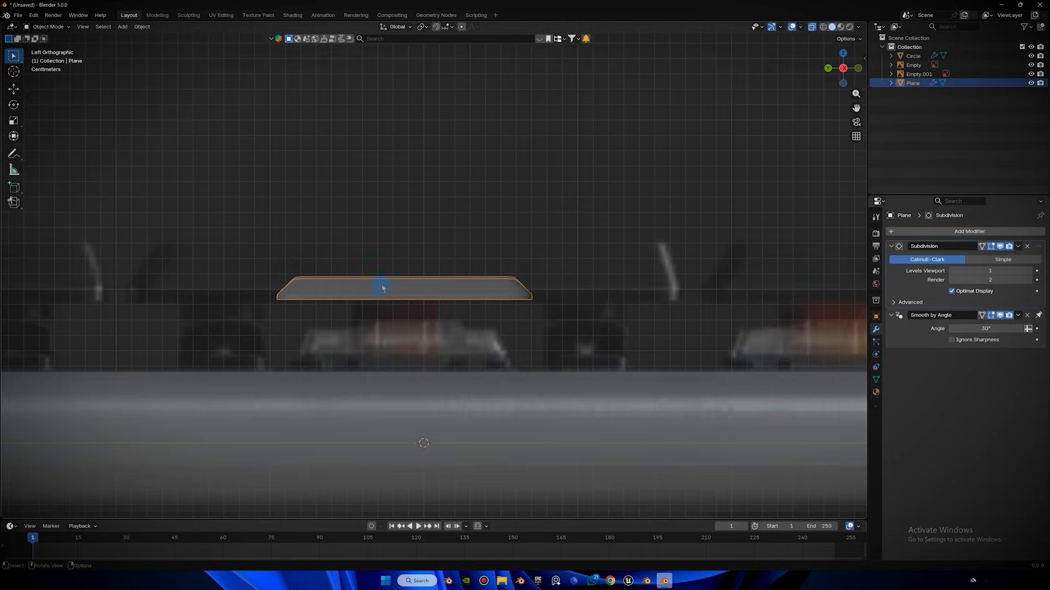
pyautogui.moveTo(466, 282); pyautogui.dragTo(411, 303, button='middle')
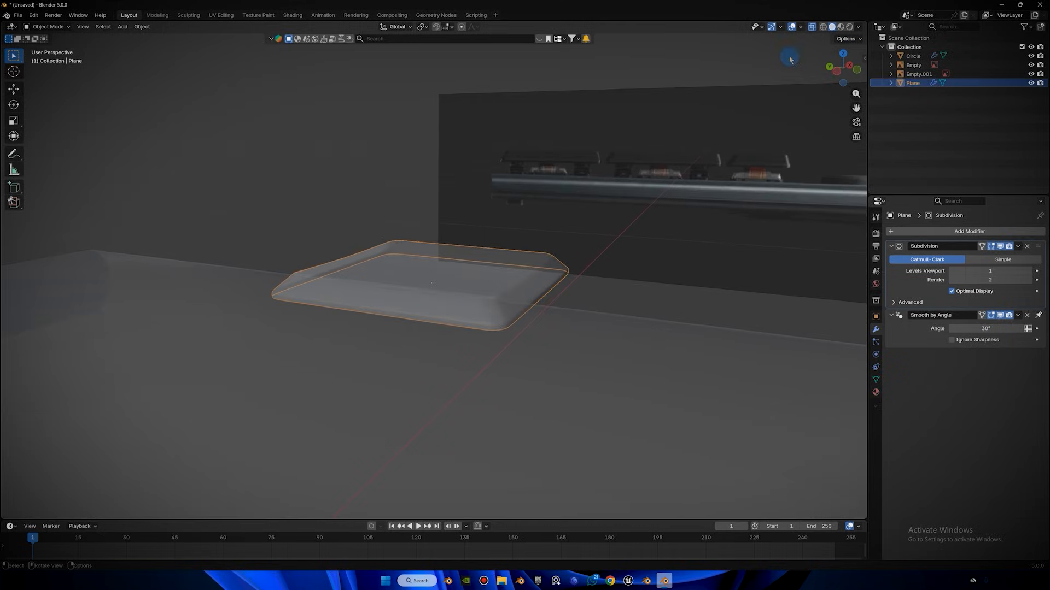
pyautogui.click(841, 70)
pyautogui.keyDown('shift'); pyautogui.moveTo(622, 243); pyautogui.dragTo(223, 308, button='middle'); pyautogui.keyUp('shift')
pyautogui.press('g')
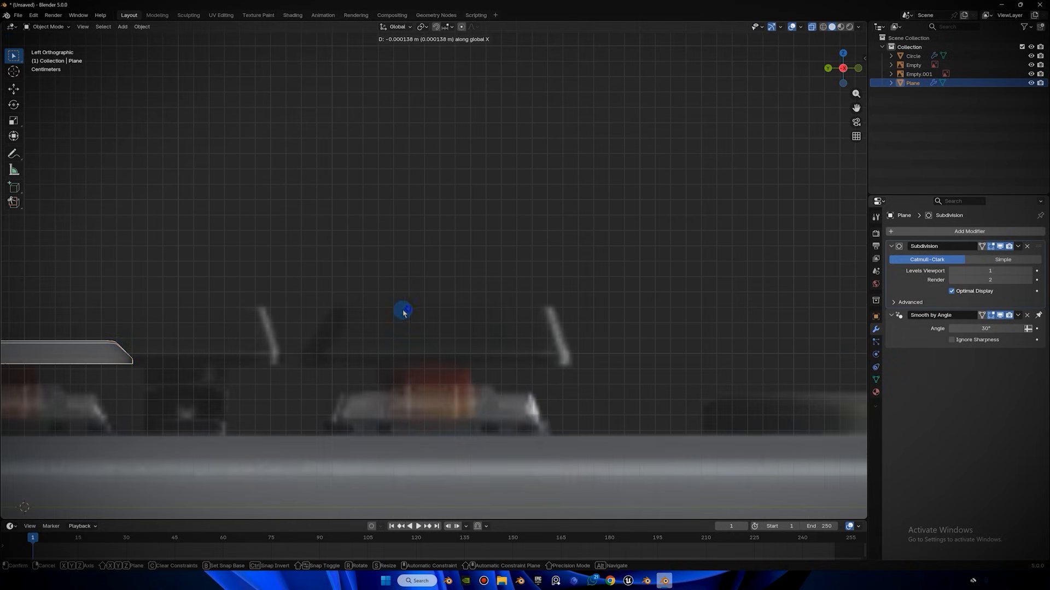
pyautogui.press('y')
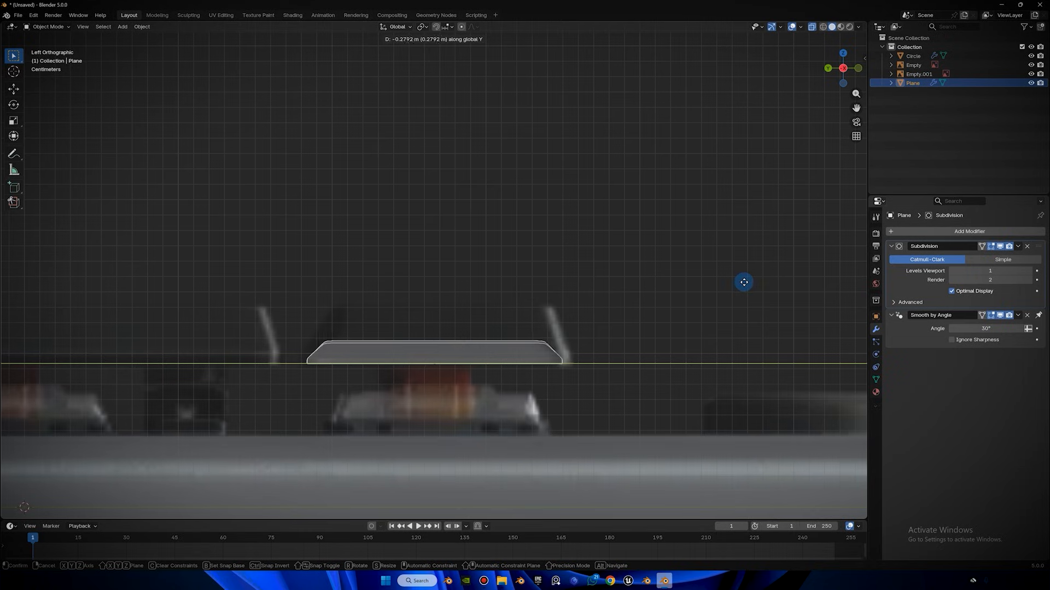
pyautogui.click(744, 283)
pyautogui.press('s')
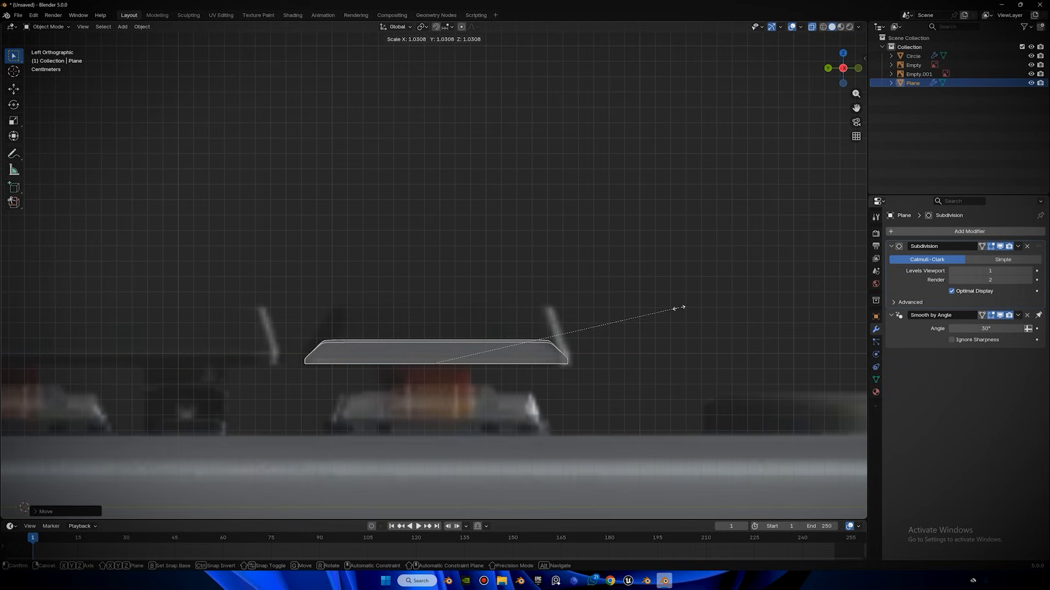
pyautogui.click(678, 309)
# Try raising the keycap's upper vertices about 0.018 m along Z to the reference key's top.
pyautogui.scroll(2, 504, 286)
pyautogui.press('Tab')
pyautogui.moveTo(686, 309); pyautogui.dragTo(159, 403)
pyautogui.press('g')
pyautogui.press('z')
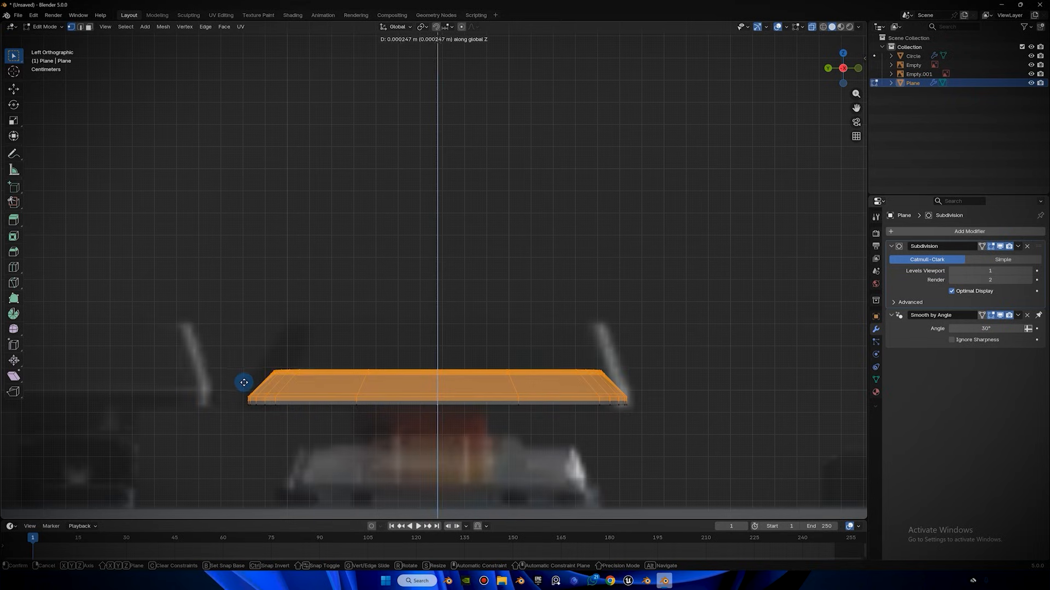
pyautogui.click(240, 380)
pyautogui.moveTo(700, 305); pyautogui.dragTo(240, 391)
pyautogui.press('g')
pyautogui.press('z')
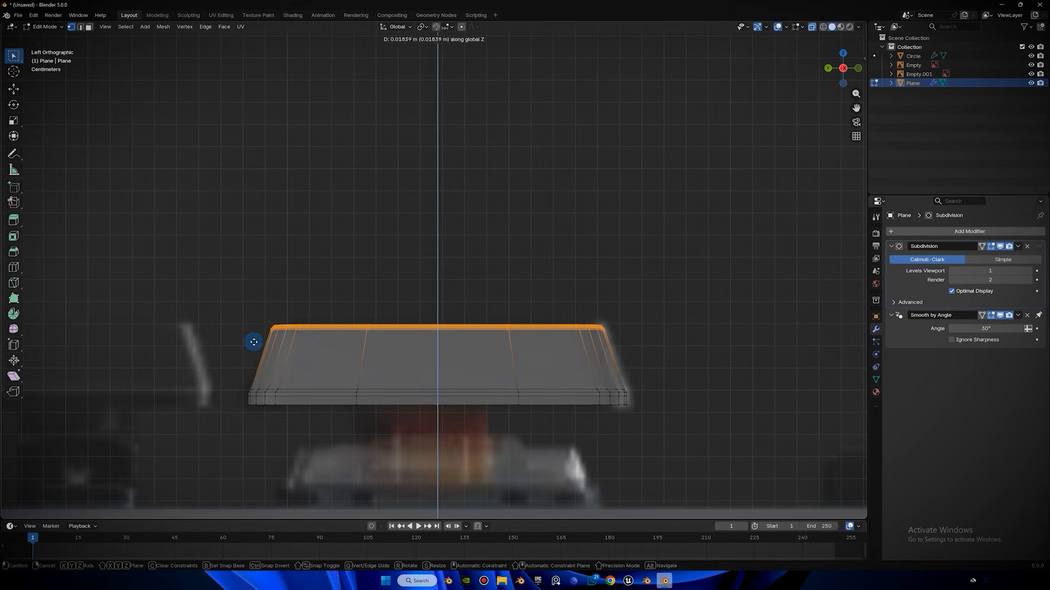
pyautogui.click(254, 342)
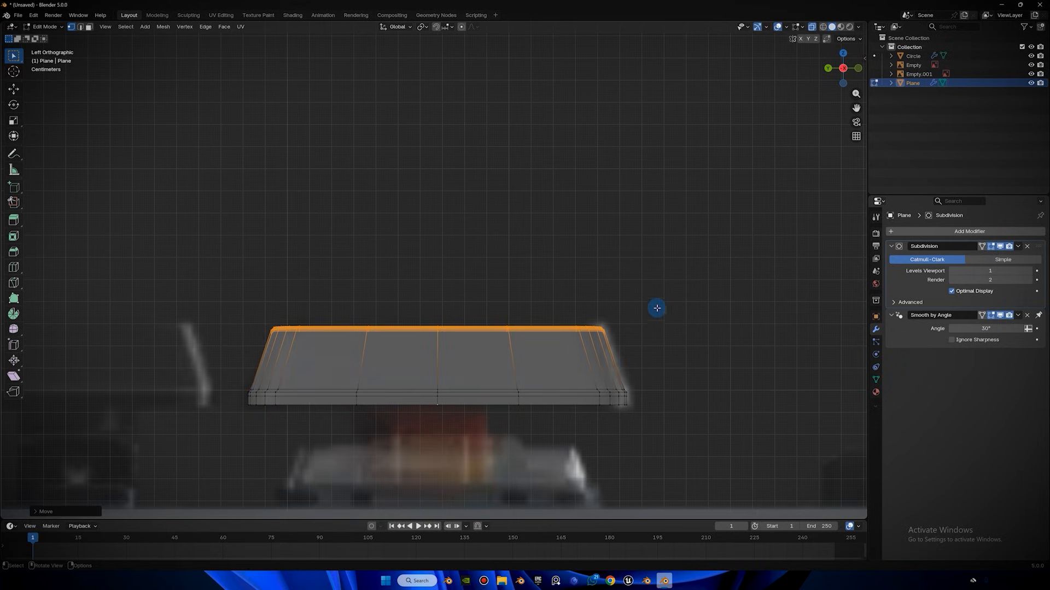
pyautogui.hotkey('ctrl', 'z')
# Dissolve the keycap's side-wall edge loop just above the lower rim.
pyautogui.scroll(3, 658, 321)
pyautogui.press('2')
pyautogui.hotkey('ctrl', 'x')
pyautogui.scroll(-3, 654, 429)
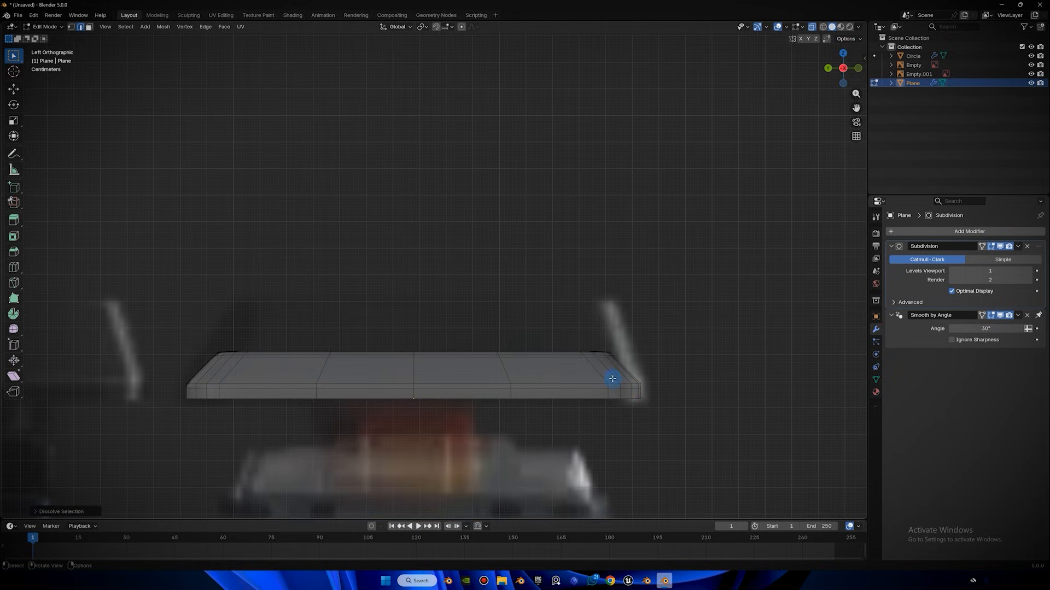
# Raise the keycap's top about 0.016 m along Z to the reference height and add a loop cut low on its side wall.
pyautogui.moveTo(650, 322); pyautogui.dragTo(126, 362)
pyautogui.press('g')
pyautogui.press('z')
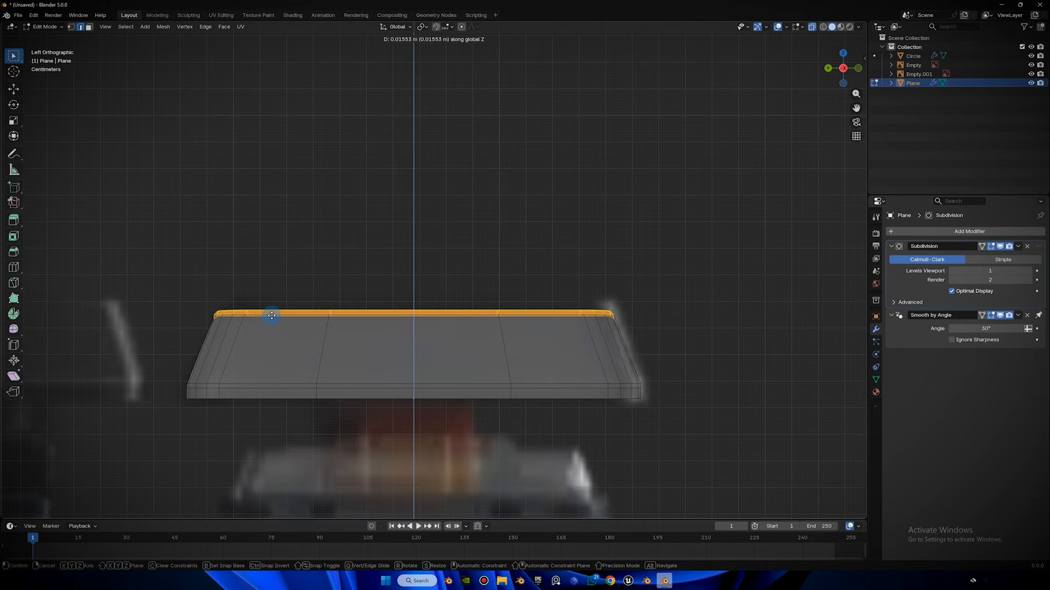
pyautogui.click(271, 314)
pyautogui.hotkey('ctrl', 'r')
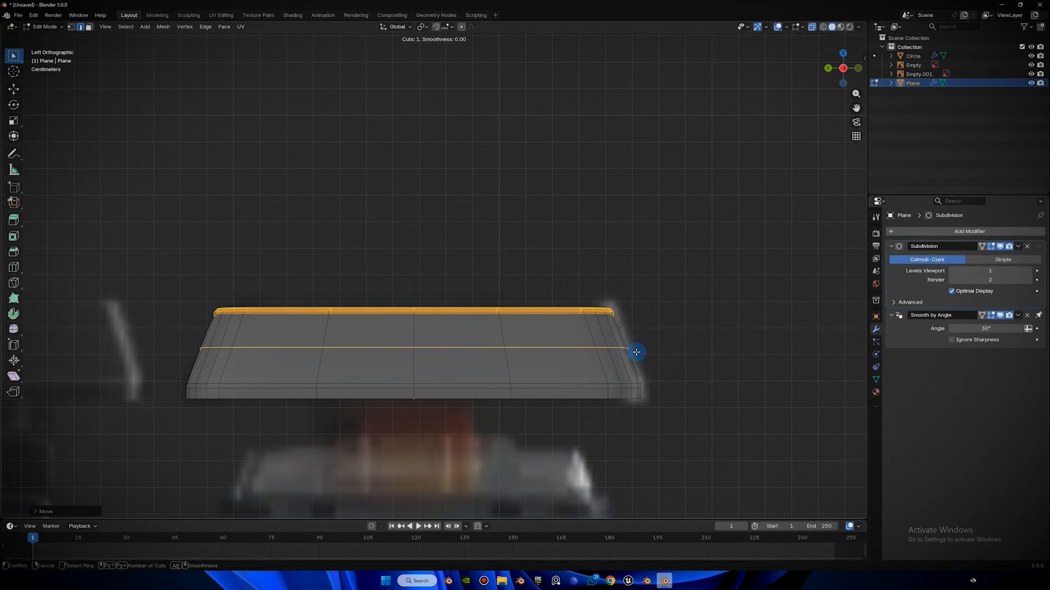
pyautogui.click(640, 352)
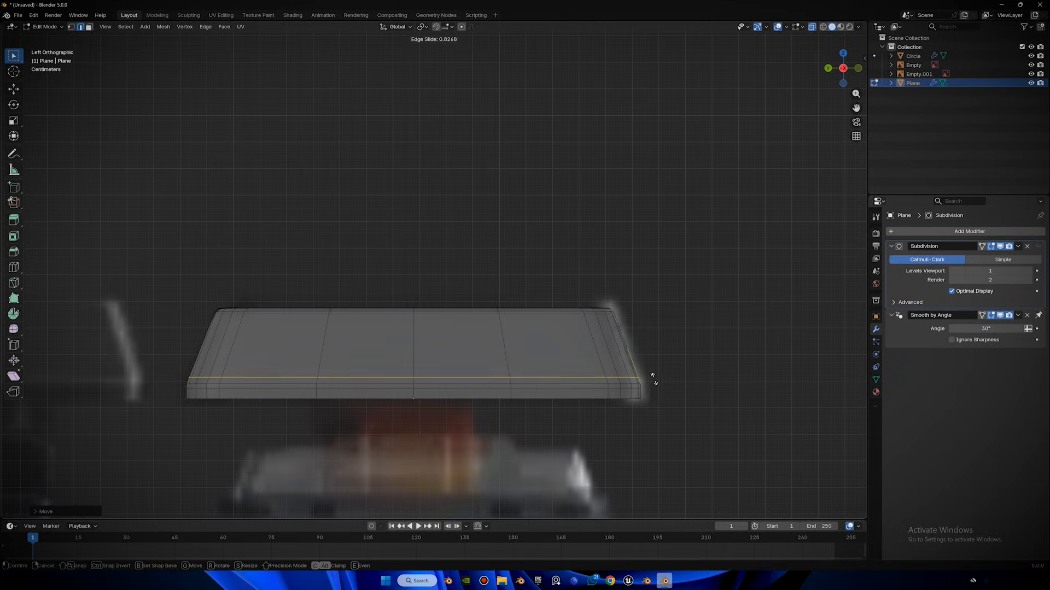
pyautogui.click(653, 377)
pyautogui.click(745, 157)
# Turn off x-ray and examine the raised keycap's shading and top-edge topology in perspective.
pyautogui.press('Tab')
pyautogui.click(813, 27)
pyautogui.moveTo(670, 164); pyautogui.dragTo(494, 159, button='middle')
pyautogui.click(586, 202)
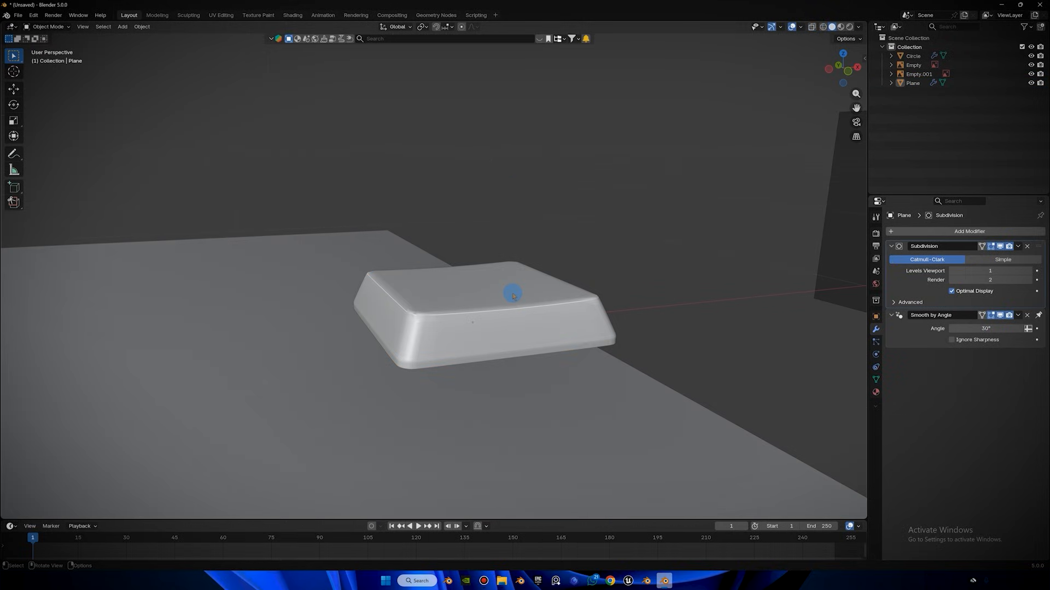
pyautogui.click(512, 296)
pyautogui.press('Tab')
pyautogui.moveTo(515, 284); pyautogui.dragTo(547, 293, button='middle')
pyautogui.scroll(4, 514, 297)
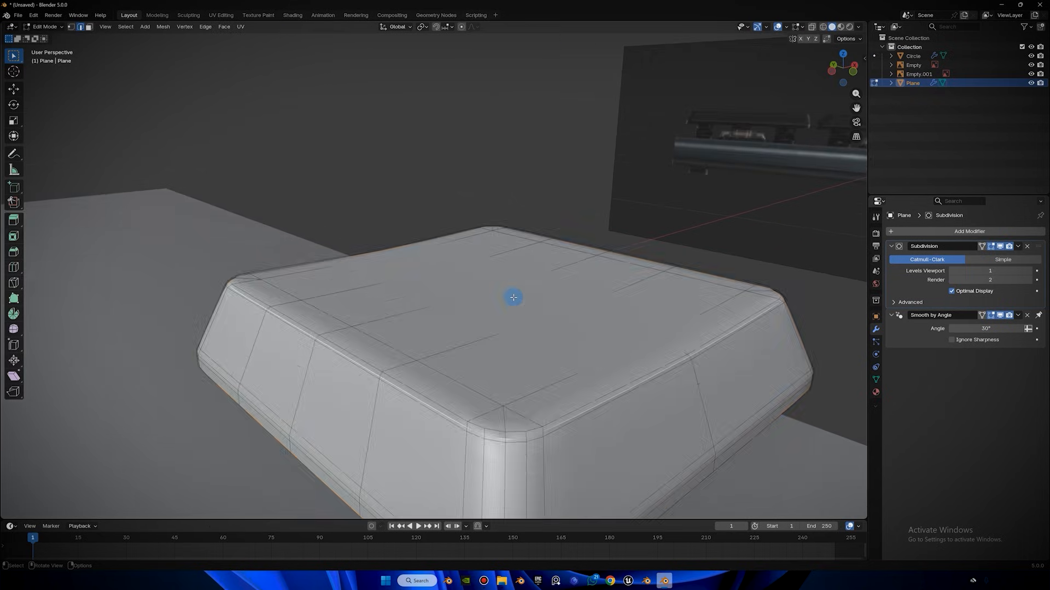
# Apply Shade Smooth to the keycap in Object Mode and set its subdivision viewport level to 2.
pyautogui.press('Tab')
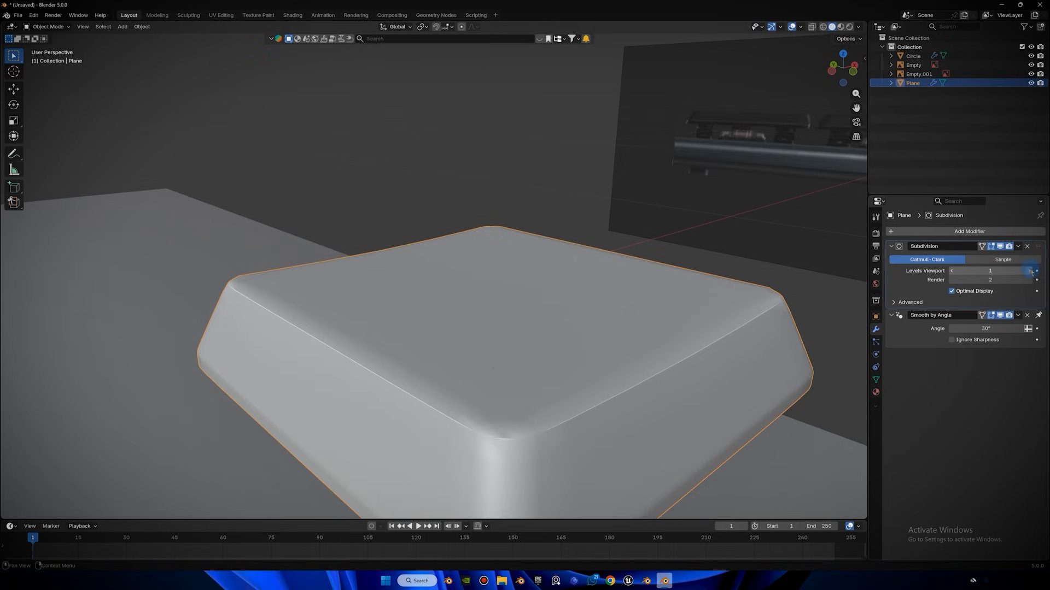
pyautogui.rightClick(480, 248)
pyautogui.click(480, 252)
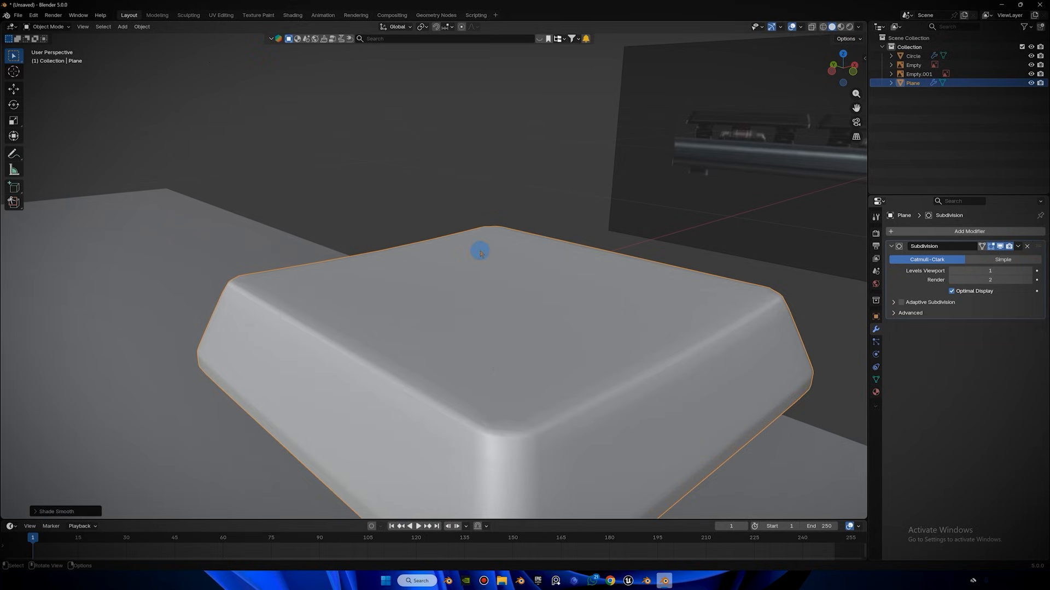
pyautogui.scroll(-4, 480, 252)
pyautogui.moveTo(499, 356); pyautogui.dragTo(574, 328, button='middle')
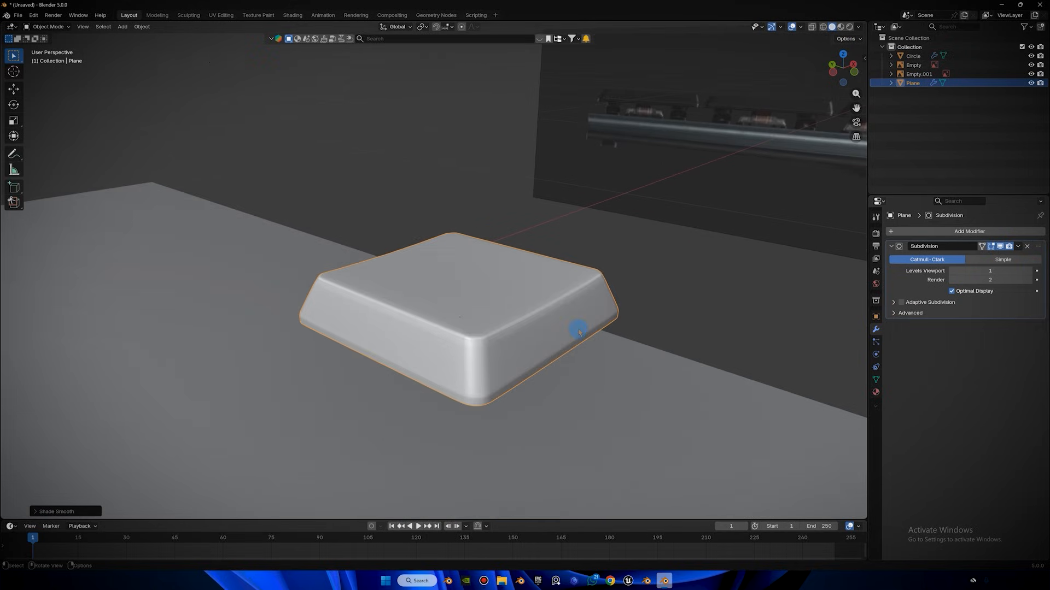
pyautogui.click(1035, 272)
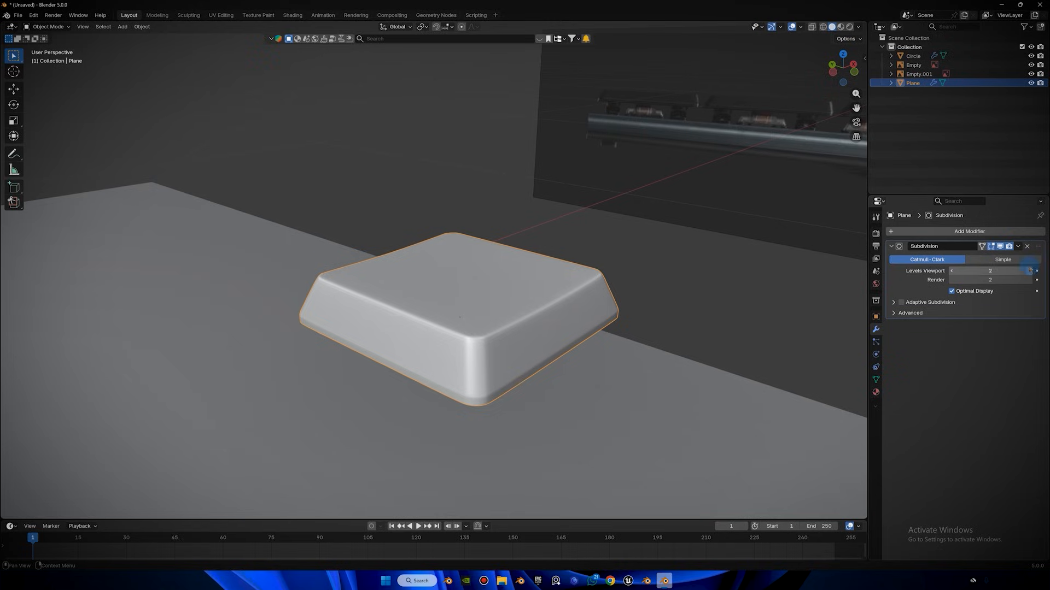
pyautogui.click(738, 304)
pyautogui.moveTo(722, 297); pyautogui.dragTo(605, 272, button='middle')
pyautogui.scroll(7, 604, 272)
pyautogui.scroll(-5, 477, 284)
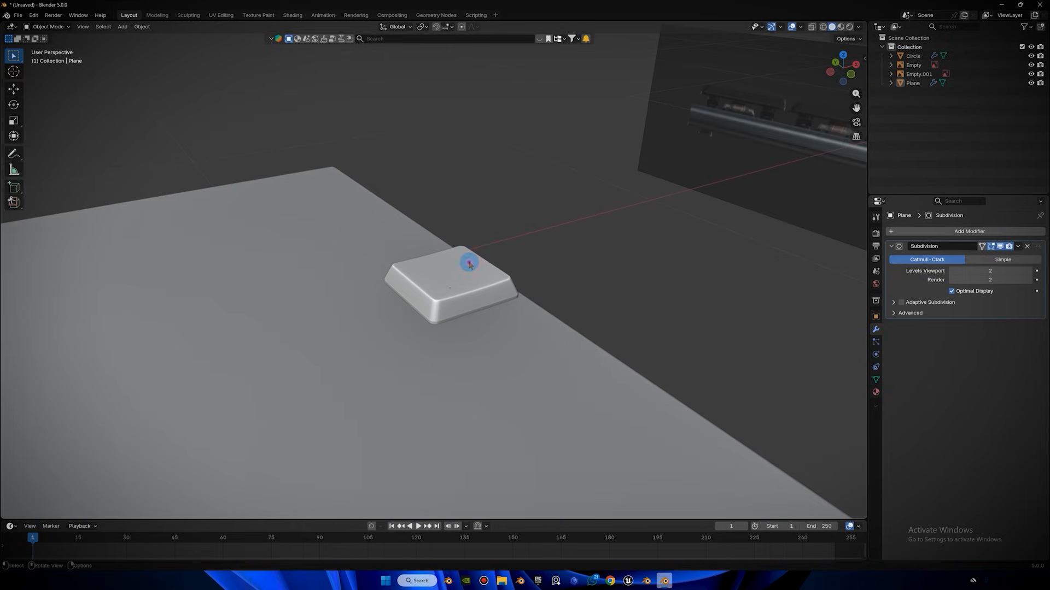
# Move the keycap along Y onto the numpad minus key of the reference, using the top view with x-ray.
pyautogui.click(469, 265)
pyautogui.click(843, 55)
pyautogui.click(811, 27)
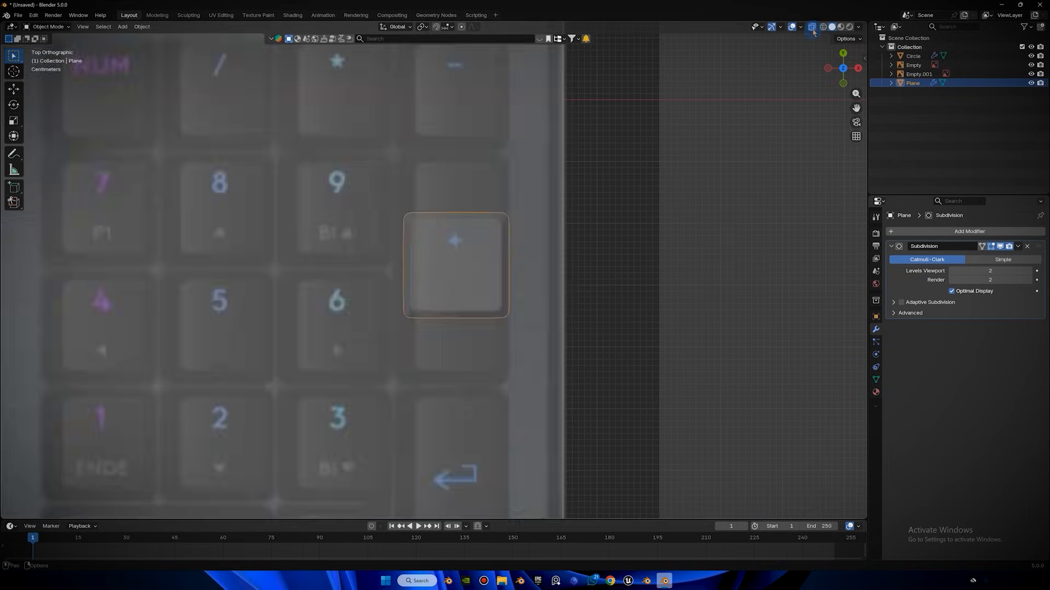
pyautogui.scroll(1, 540, 184)
pyautogui.press('g')
pyautogui.rightClick(513, 268)
pyautogui.scroll(-1, 580, 172)
pyautogui.keyDown('shift'); pyautogui.moveTo(580, 172); pyautogui.dragTo(577, 307, button='middle'); pyautogui.keyUp('shift')
pyautogui.press('g')
pyautogui.press('y')
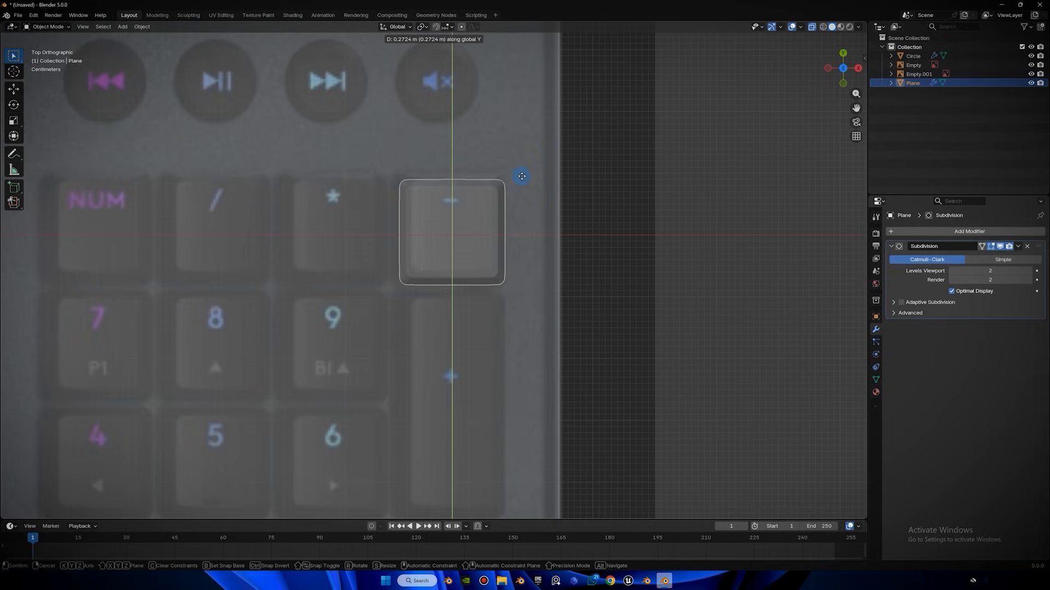
pyautogui.click(520, 172)
# Add an Array modifier to the keycap on the numpad minus key.
pyautogui.scroll(-5, 499, 206)
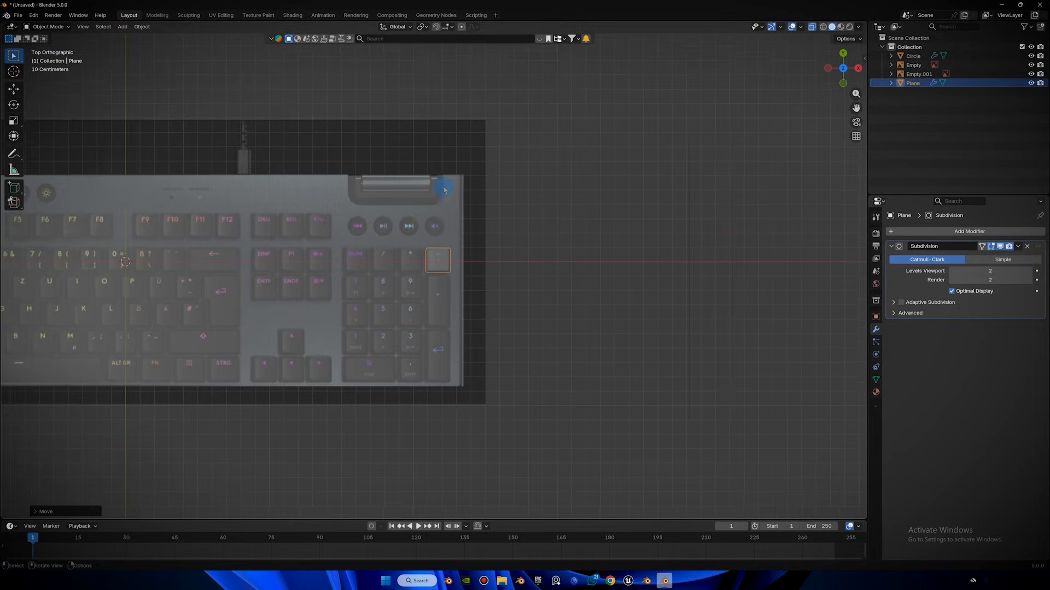
pyautogui.keyDown('shift'); pyautogui.moveTo(495, 212); pyautogui.dragTo(621, 234, button='middle'); pyautogui.keyUp('shift')
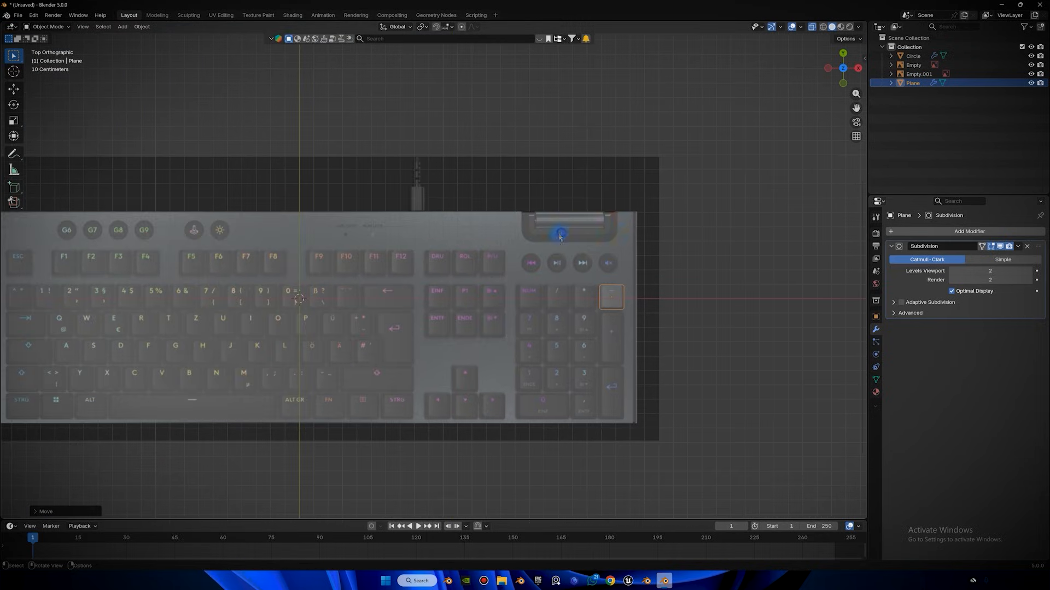
pyautogui.scroll(1, 656, 263)
pyautogui.keyDown('shift'); pyautogui.moveTo(688, 268); pyautogui.dragTo(581, 227, button='middle'); pyautogui.keyUp('shift')
pyautogui.scroll(6, 656, 231)
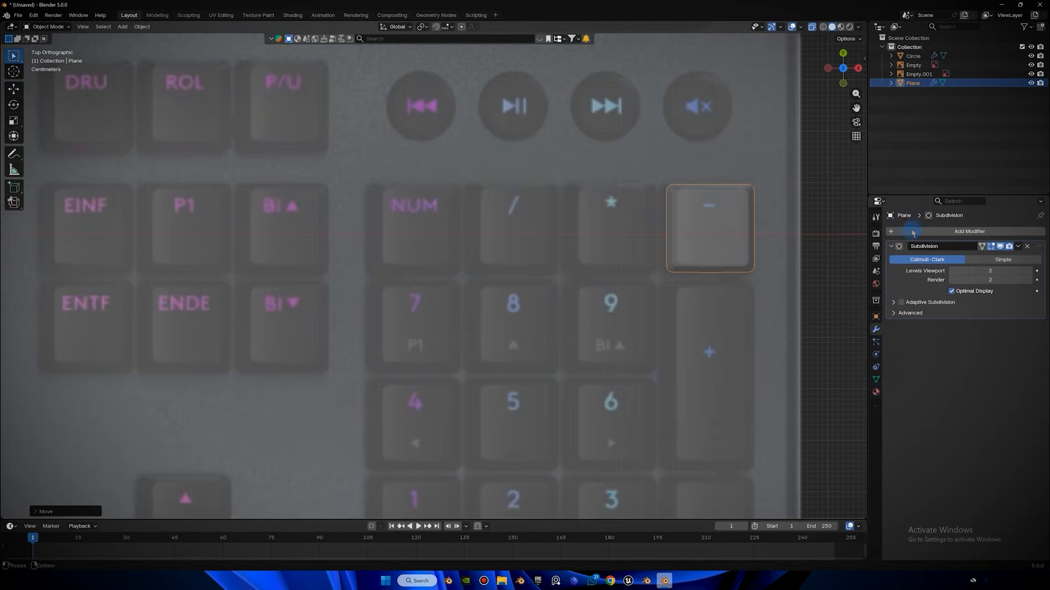
pyautogui.click(930, 232)
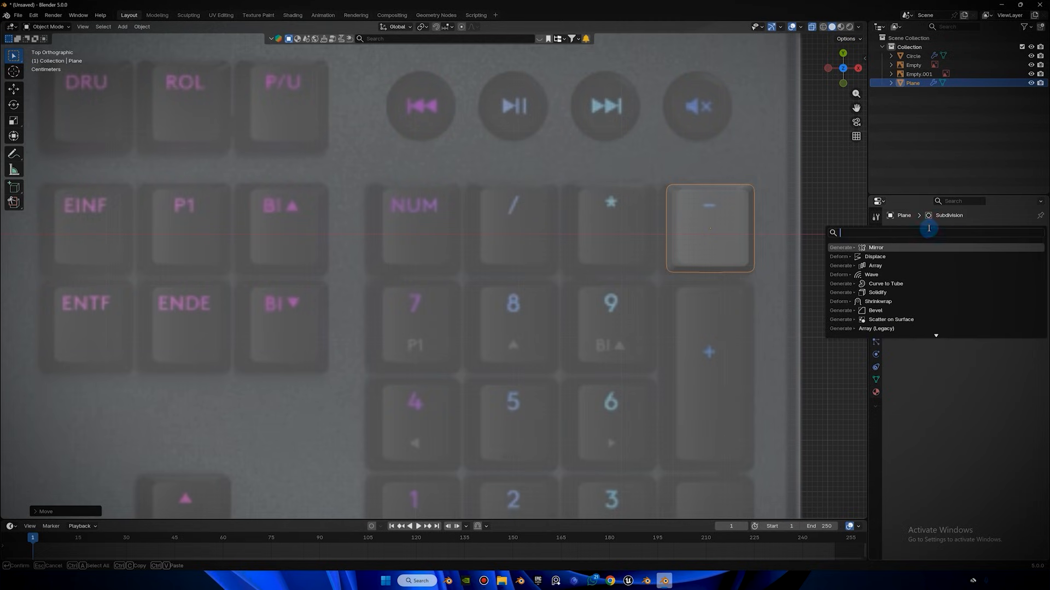
pyautogui.write('arr')
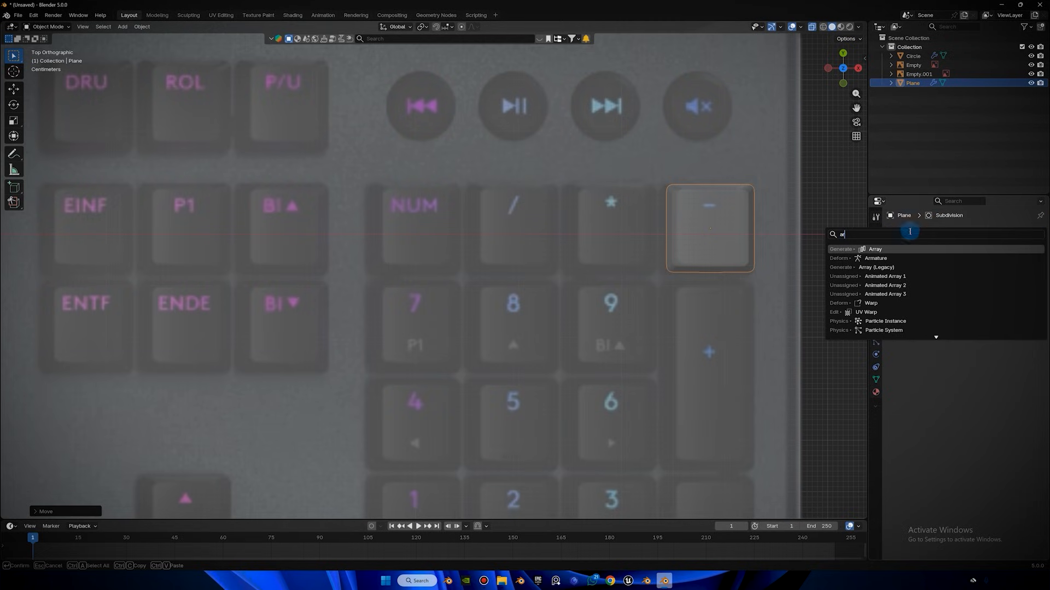
pyautogui.click(893, 247)
pyautogui.scroll(-1, 768, 228)
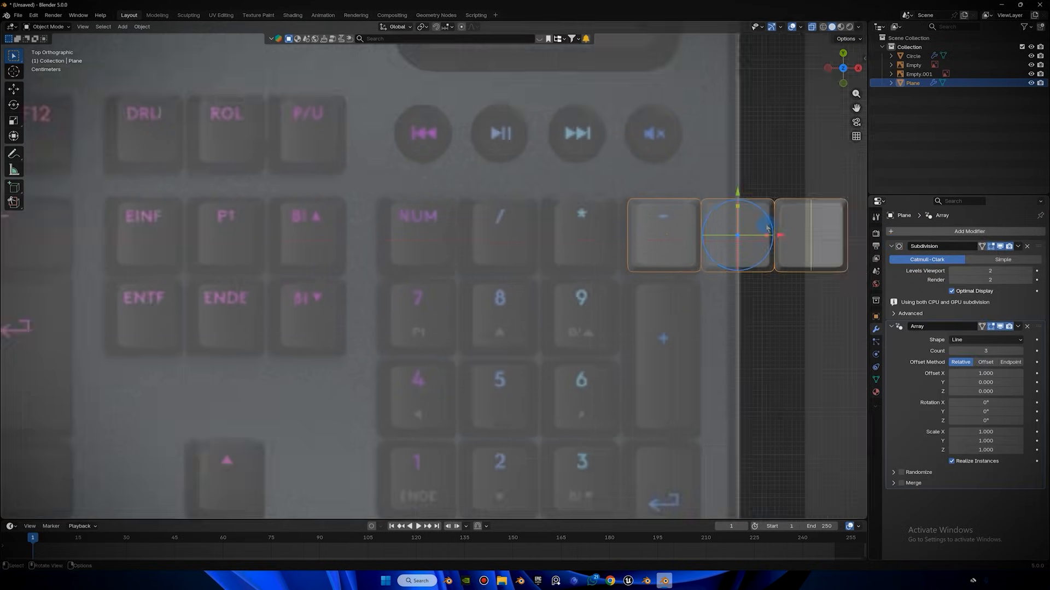
# Move the keycap array along X over the NUM, / and * keys and set its relative Offset X to 1.1.
pyautogui.press('g')
pyautogui.press('x')
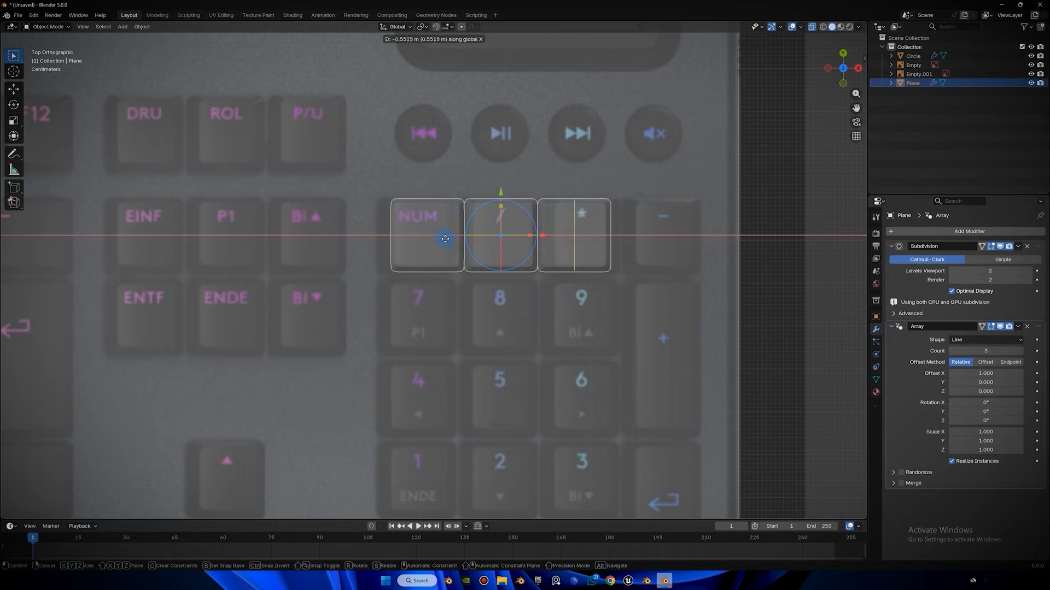
pyautogui.click(448, 239)
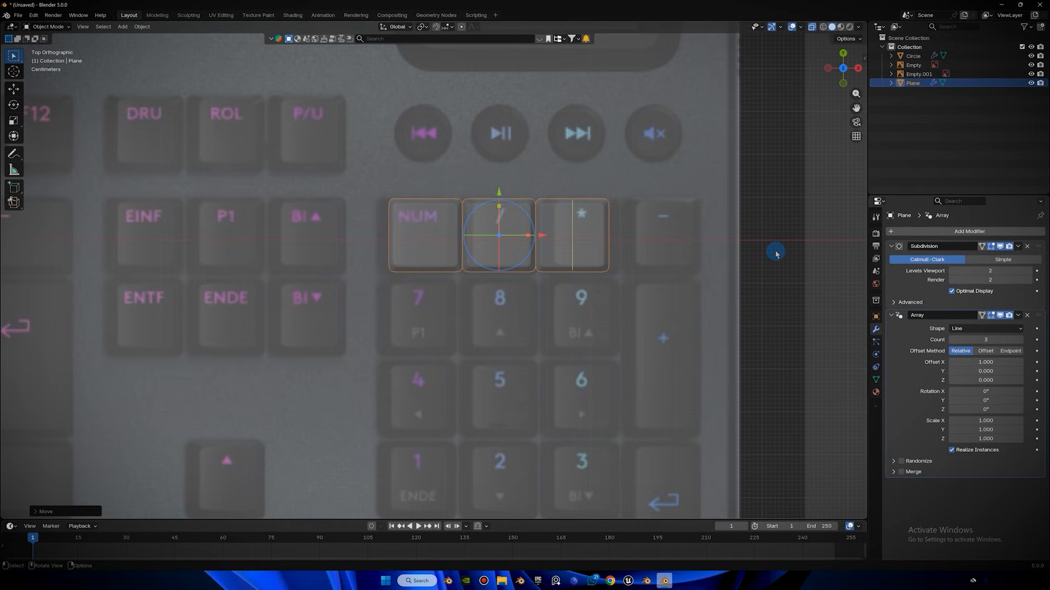
pyautogui.moveTo(999, 362)
pyautogui.mouseDown()
pyautogui.moveTo(1034, 362)
pyautogui.moveTo(991, 361)
pyautogui.mouseUp()
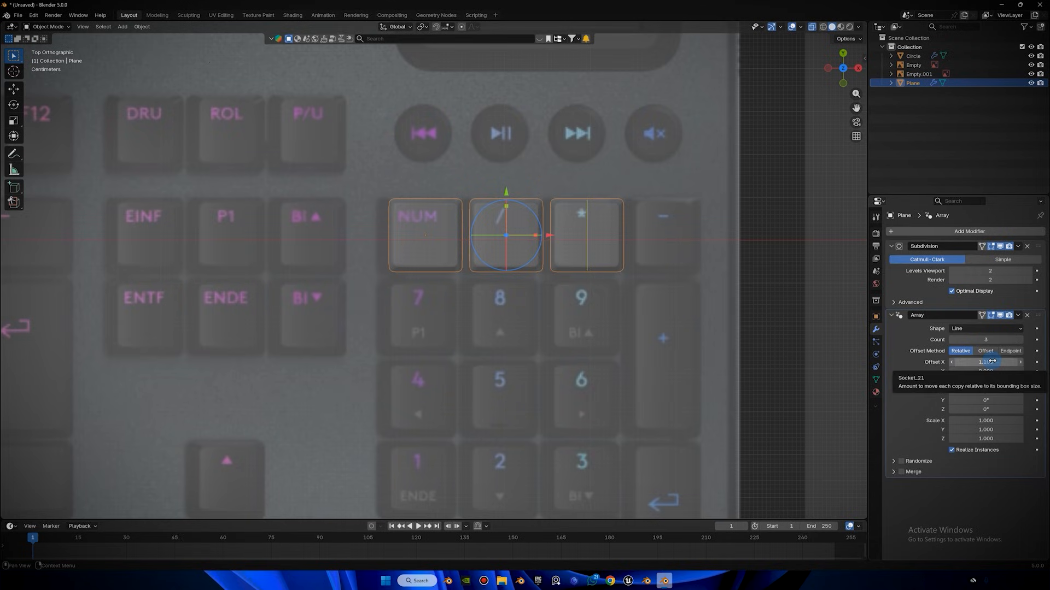
pyautogui.press('g')
pyautogui.press('x')
pyautogui.click(749, 250)
# Add a second Array modifier to the keycap row on the numpad's NUM, / and * keys.
pyautogui.scroll(-2, 754, 246)
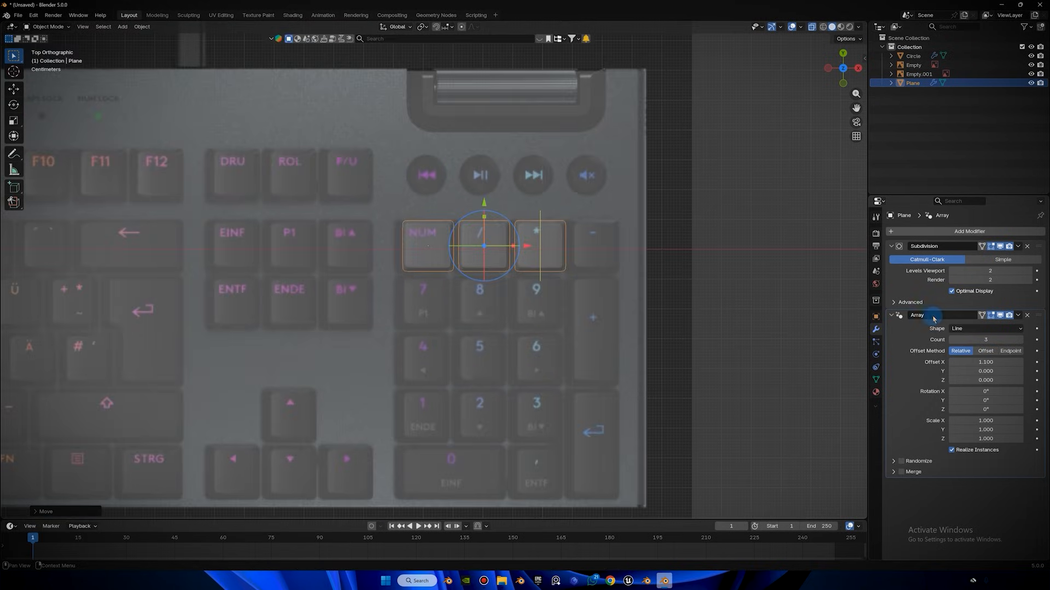
pyautogui.click(892, 316)
pyautogui.click(961, 231)
pyautogui.click(959, 229)
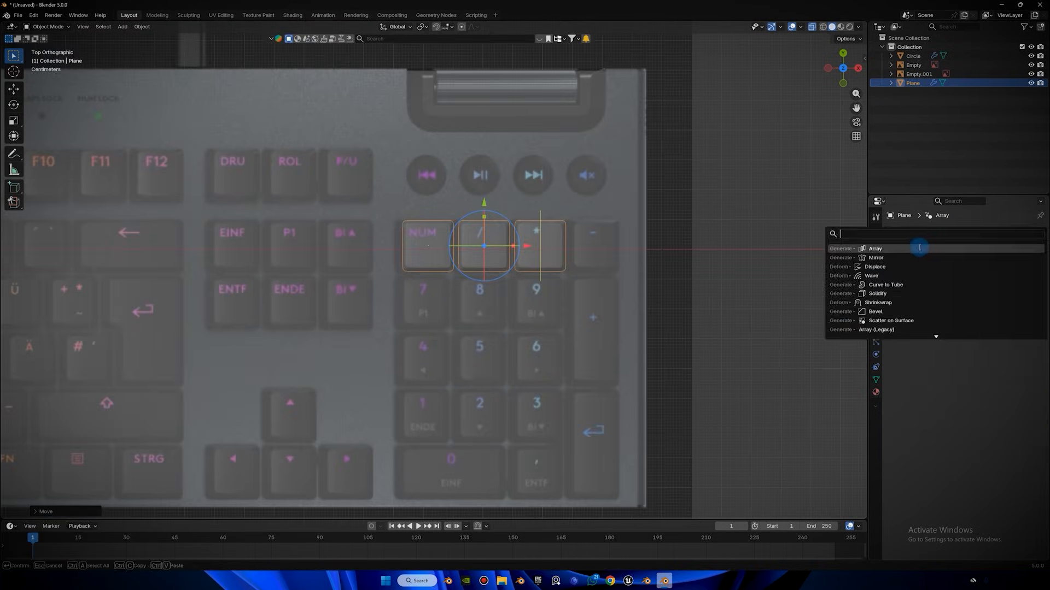
pyautogui.click(918, 249)
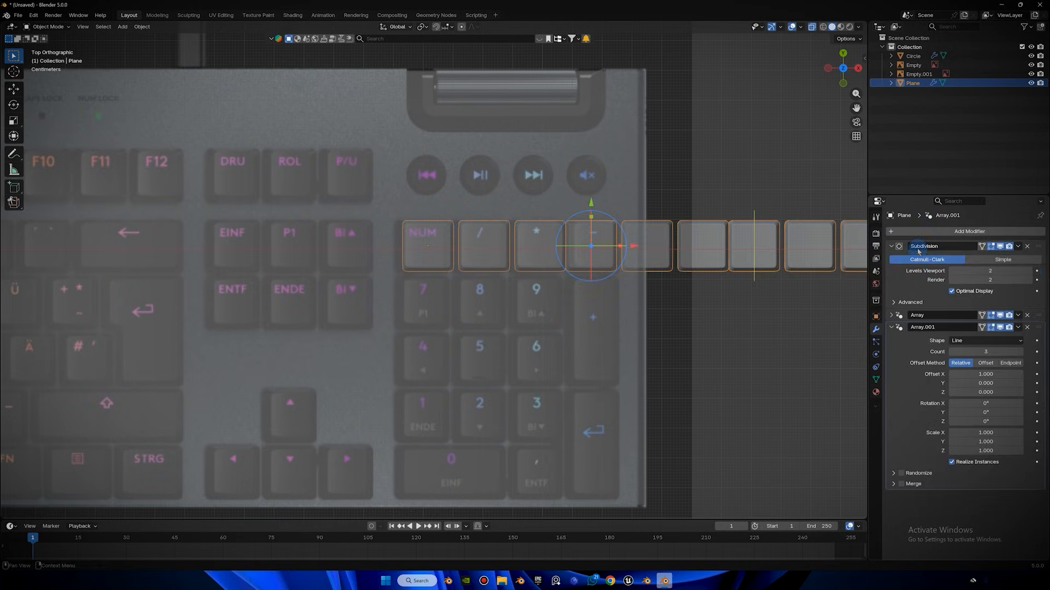
# Set the second array's relative Offset X to 0, Offset Y to -1.1 and Count to 4.
pyautogui.click(990, 373)
pyautogui.write('0')
pyautogui.press('Return')
pyautogui.moveTo(987, 383); pyautogui.dragTo(998, 383)
pyautogui.click(1003, 383)
pyautogui.write('-1.1')
pyautogui.press('Return')
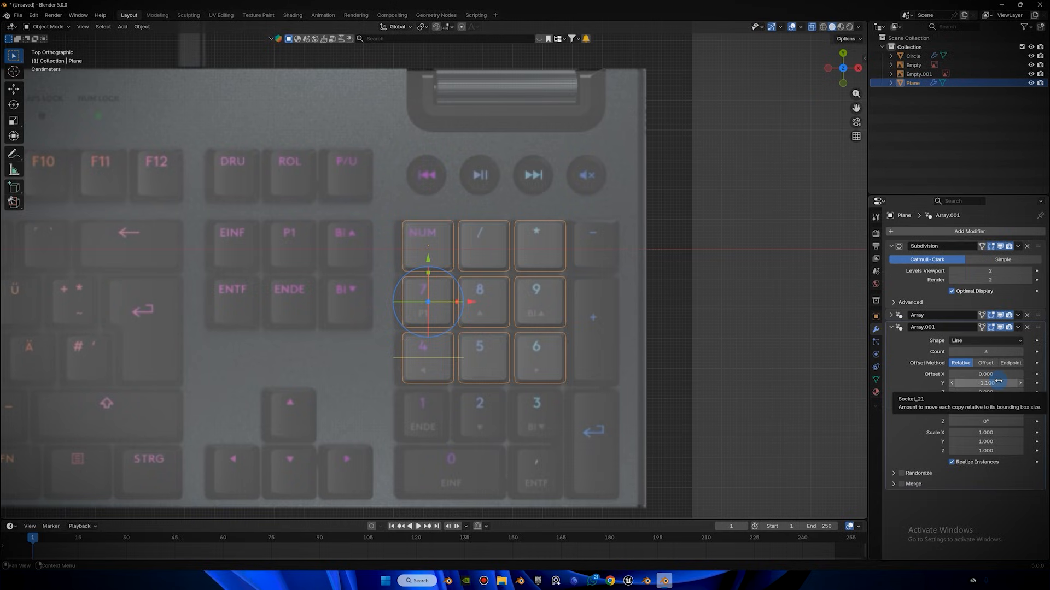
pyautogui.click(1020, 352)
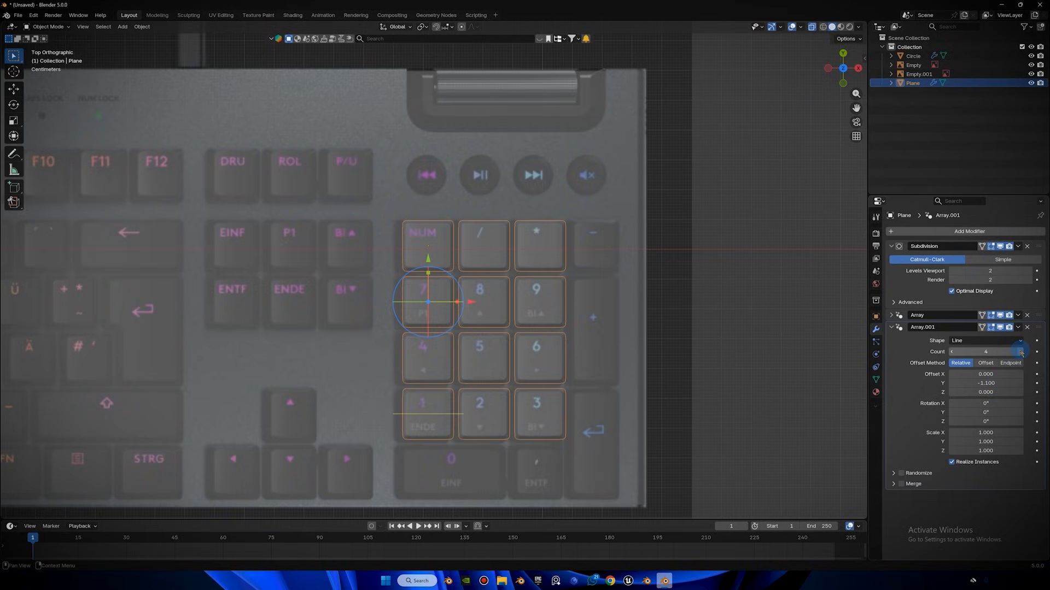
# Duplicate the numpad keycap block onto the EINF/ENTF key cluster in top view and set the copy's second array Count to 2.
pyautogui.click(815, 311)
pyautogui.scroll(-2, 682, 122)
pyautogui.scroll(2, 632, 267)
pyautogui.moveTo(632, 268); pyautogui.dragTo(607, 159, button='middle')
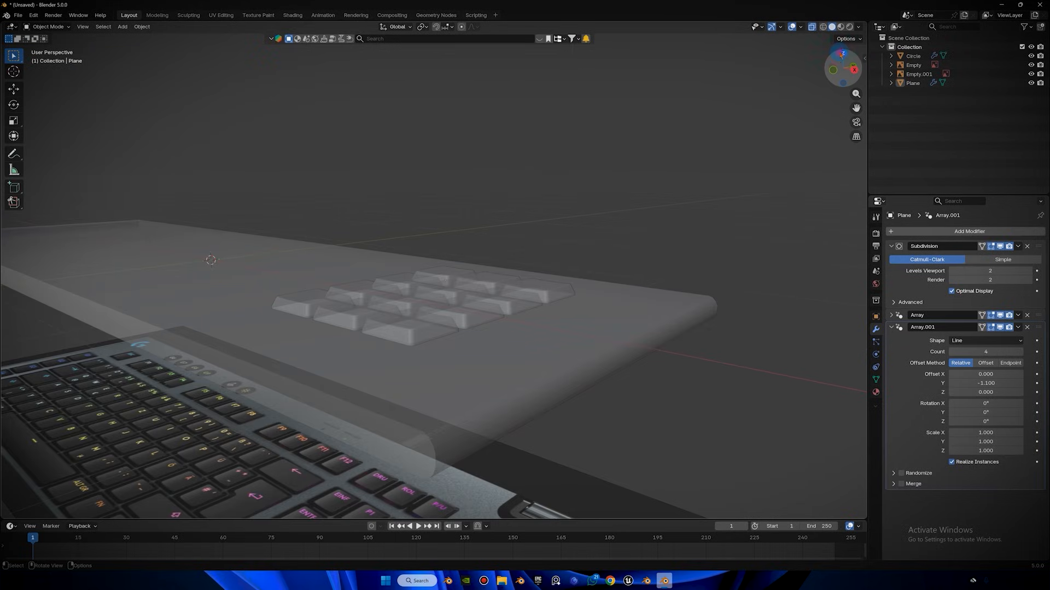
pyautogui.click(842, 53)
pyautogui.click(541, 241)
pyautogui.scroll(-1, 567, 276)
pyautogui.keyDown('shift'); pyautogui.moveTo(579, 291); pyautogui.dragTo(640, 258, button='middle'); pyautogui.keyUp('shift')
pyautogui.hotkey('shift', 'd')
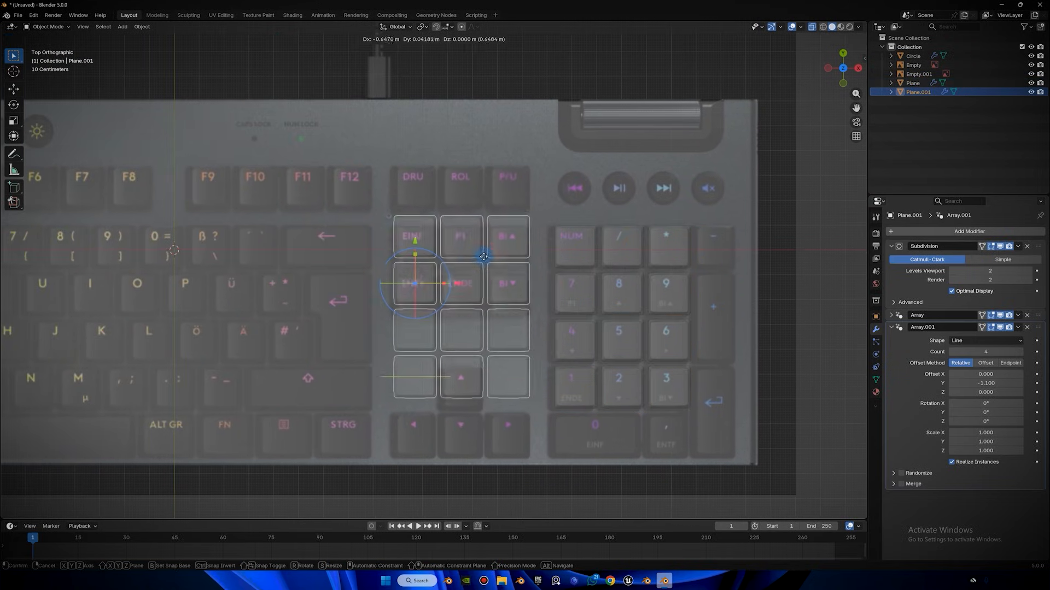
pyautogui.click(482, 218)
pyautogui.moveTo(942, 352); pyautogui.dragTo(919, 348)
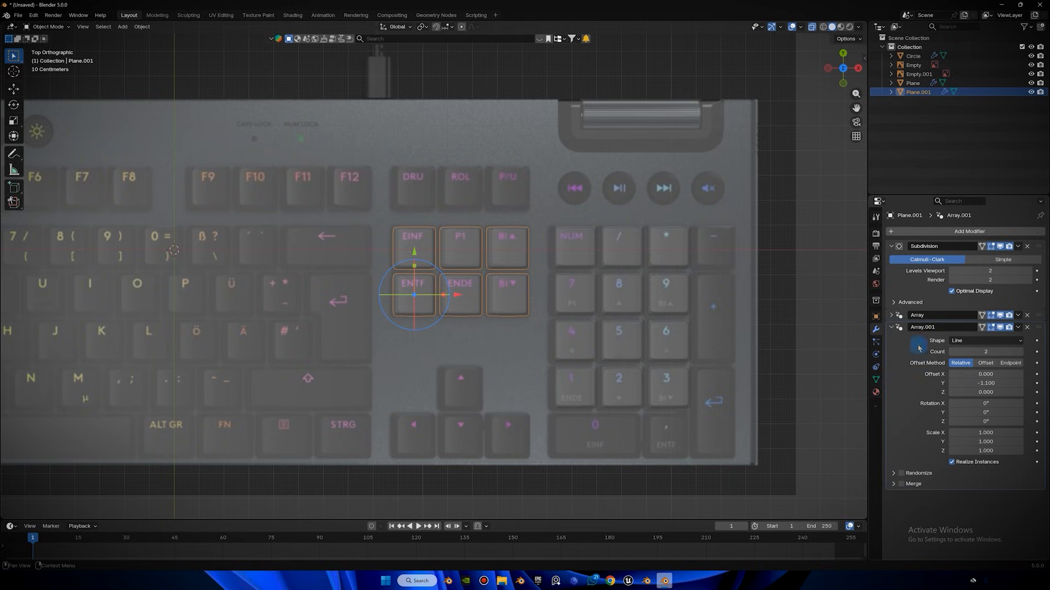
# Duplicate the EINF/ENTF keycap block along Y onto the DRU, ROL and P/U keys and set its second array Count to 1.
pyautogui.scroll(2, 558, 328)
pyautogui.keyDown('shift'); pyautogui.moveTo(558, 328); pyautogui.dragTo(552, 436, button='middle'); pyautogui.keyUp('shift')
pyautogui.hotkey('shift', 'd')
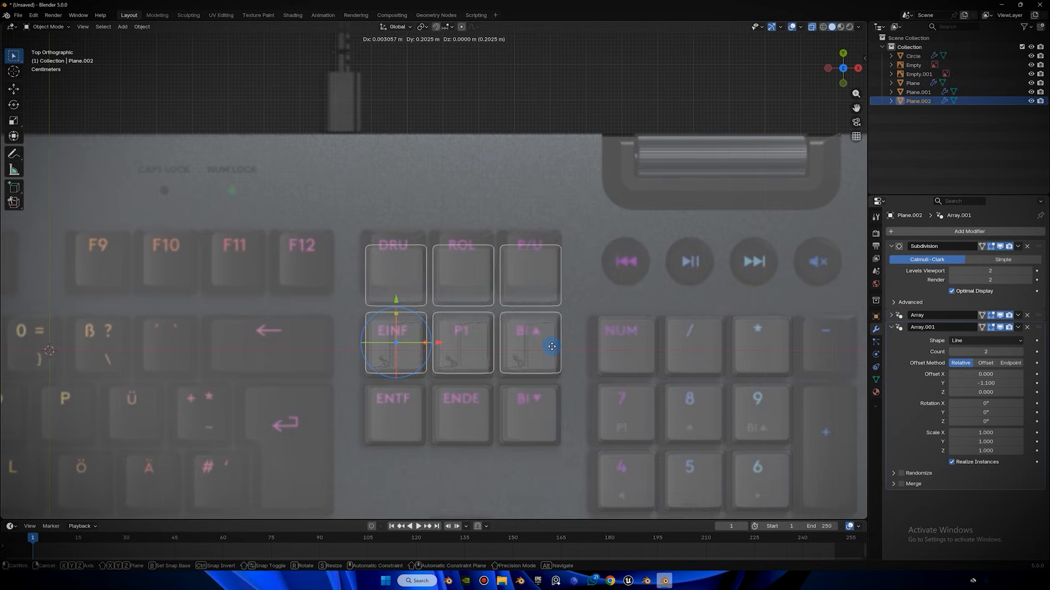
pyautogui.press('y')
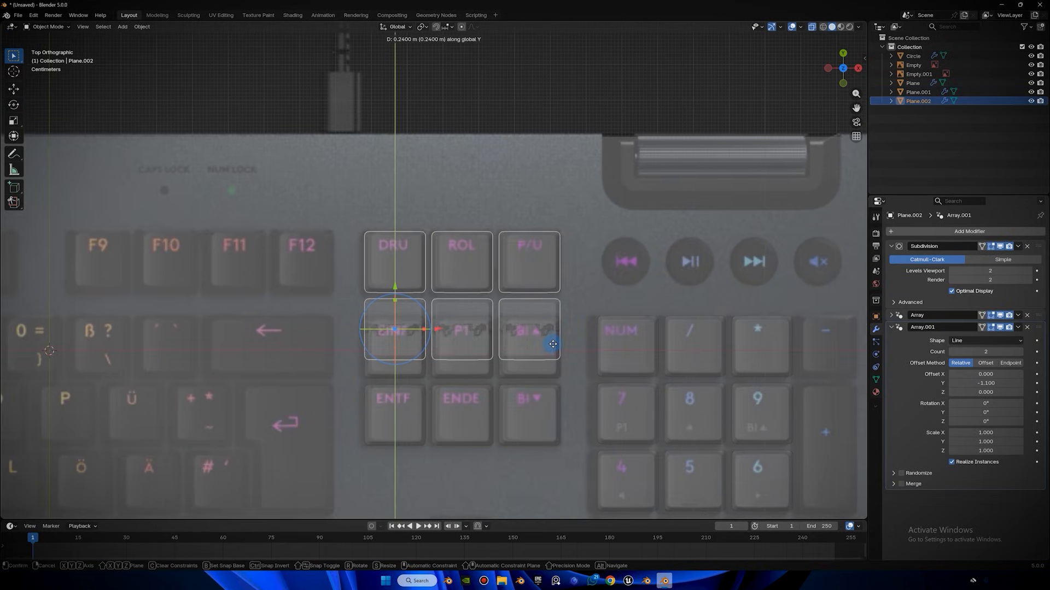
pyautogui.click(553, 344)
pyautogui.click(952, 352)
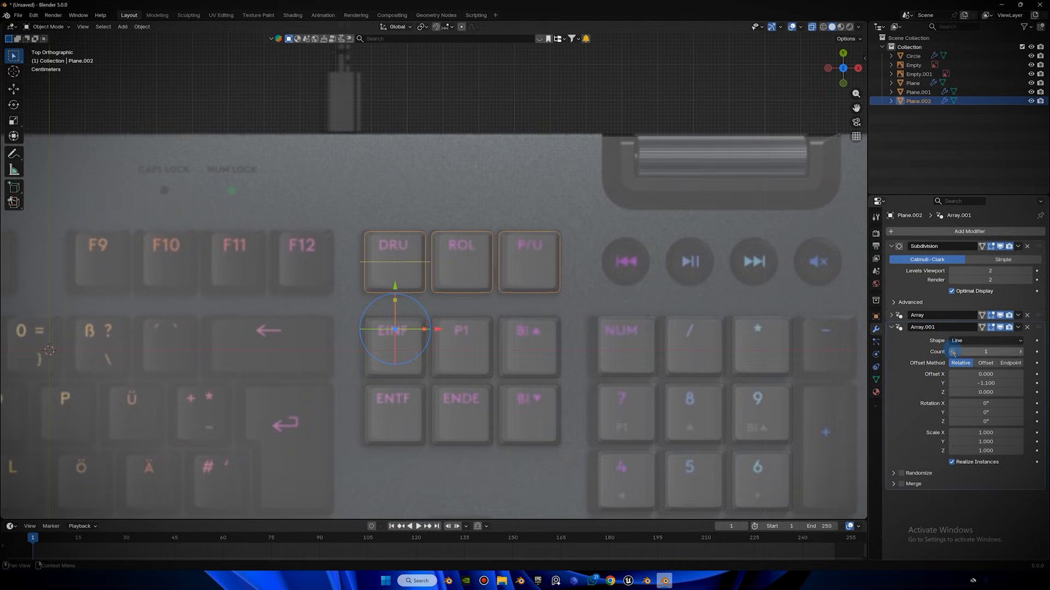
# Duplicate the DRU, ROL, P/U keycap row along X onto the F10, F11 and F12 keys.
pyautogui.scroll(-6, 602, 306)
pyautogui.scroll(3, 659, 303)
pyautogui.keyDown('shift'); pyautogui.moveTo(659, 303); pyautogui.dragTo(691, 311, button='middle'); pyautogui.keyUp('shift')
pyautogui.hotkey('shift', 'd')
pyautogui.press('x')
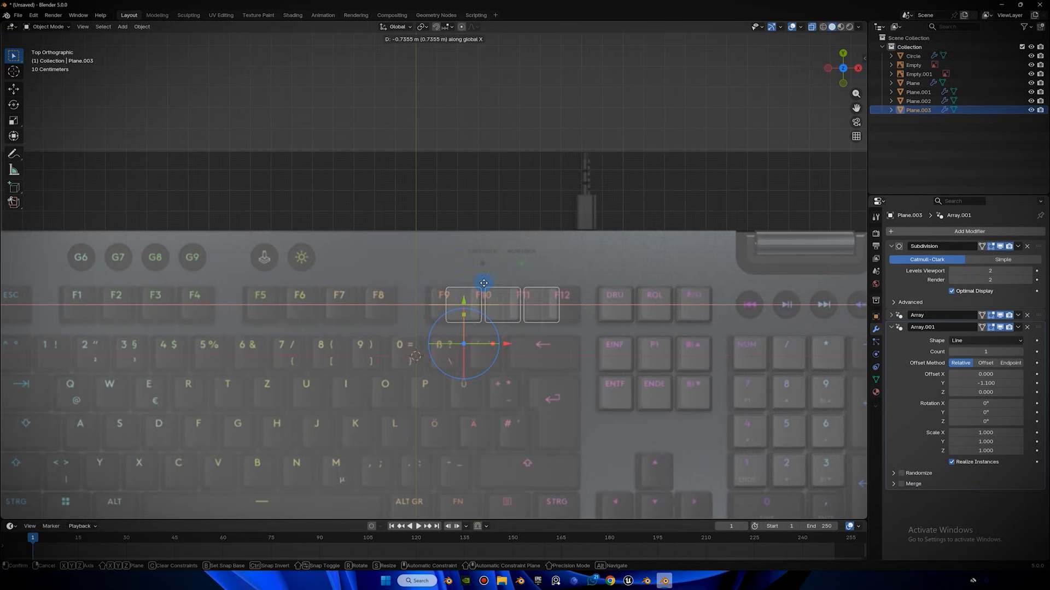
pyautogui.click(524, 287)
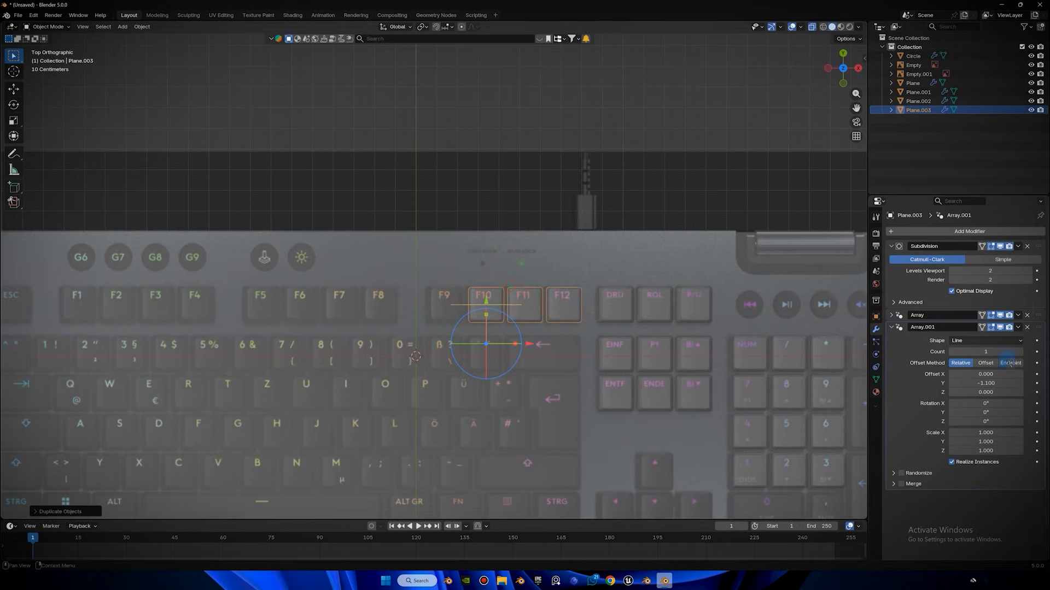
# Set the function row copy's first array Count to 4 and move it along X to cover F9 to F12.
pyautogui.click(892, 327)
pyautogui.click(891, 315)
pyautogui.click(1020, 340)
pyautogui.press('g')
pyautogui.press('x')
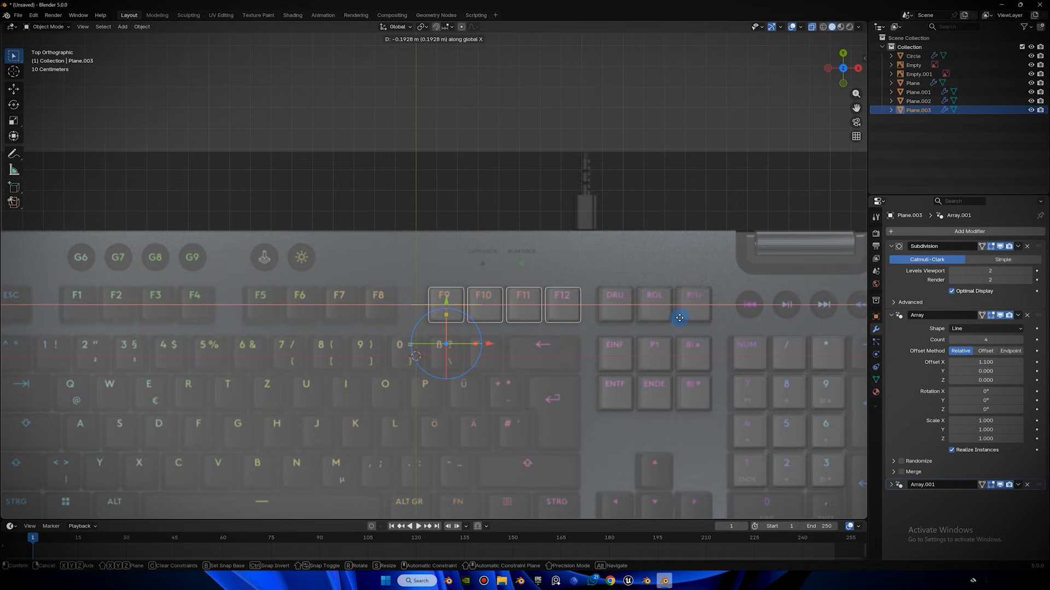
pyautogui.click(692, 317)
# Duplicate the F9–F12 keycap row along X onto F5–F8, and duplicate it again onto F1–F4.
pyautogui.keyDown('shift'); pyautogui.moveTo(710, 314); pyautogui.dragTo(806, 324, button='middle'); pyautogui.keyUp('shift')
pyautogui.hotkey('shift', 'd')
pyautogui.press('x')
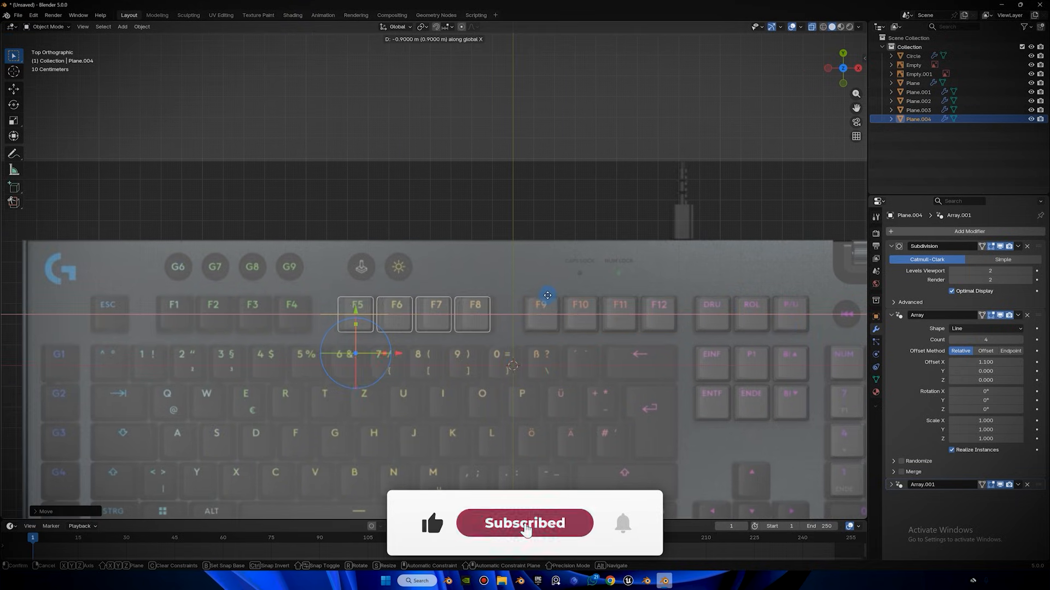
pyautogui.click(516, 295)
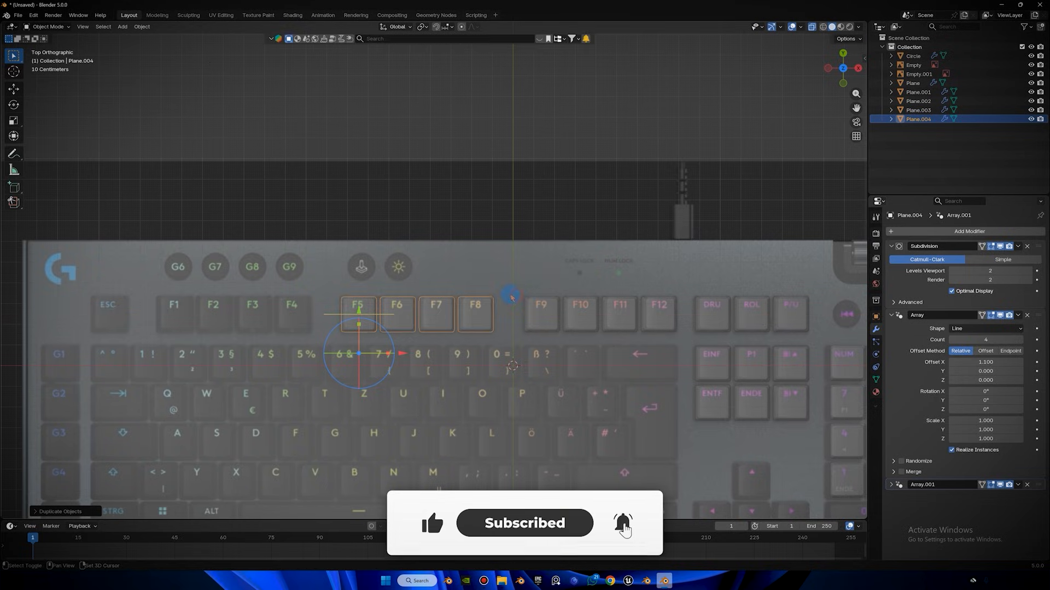
pyautogui.keyDown('shift'); pyautogui.moveTo(529, 290); pyautogui.dragTo(639, 305, button='middle'); pyautogui.keyUp('shift')
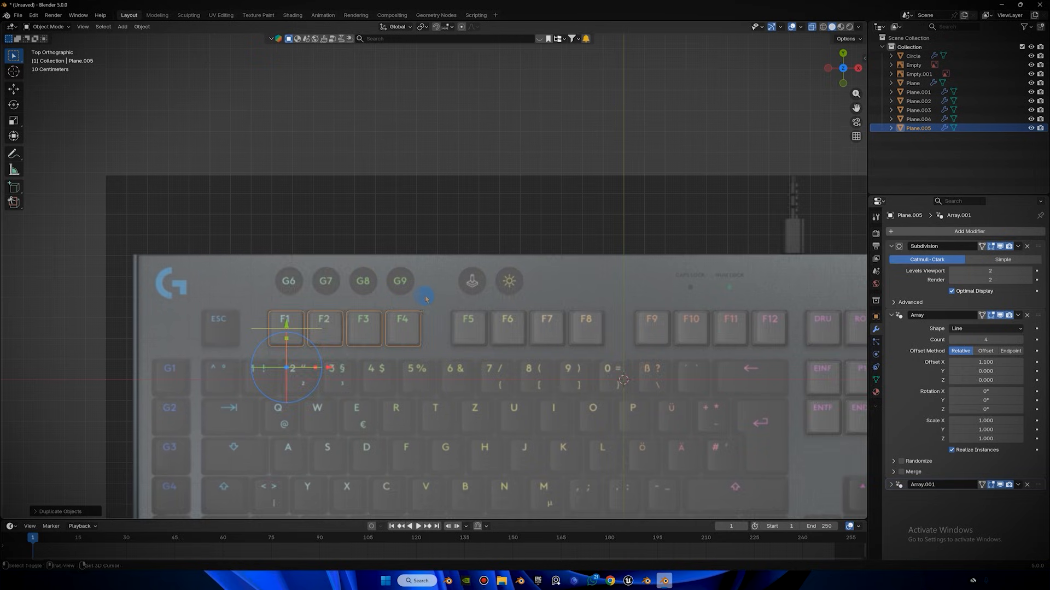
# Duplicate the F1–F4 keycap row with its first keycap on G1 and remove the copy's horizontal Array modifier.
pyautogui.keyDown('shift'); pyautogui.moveTo(426, 299); pyautogui.dragTo(556, 289, button='middle'); pyautogui.keyUp('shift')
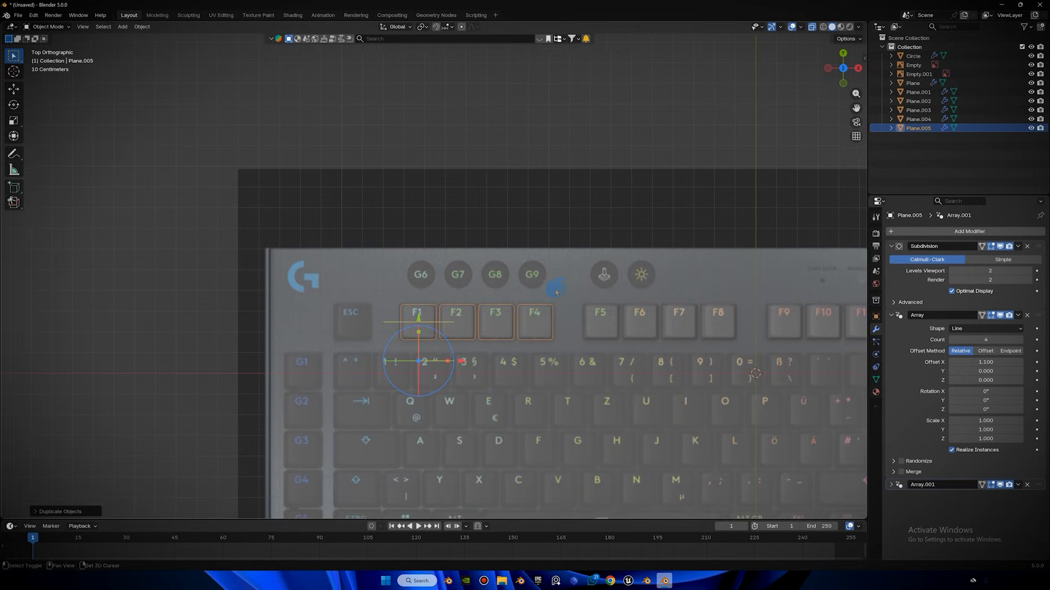
pyautogui.scroll(3, 555, 288)
pyautogui.scroll(-4, 386, 345)
pyautogui.keyDown('shift'); pyautogui.moveTo(502, 351); pyautogui.dragTo(508, 323, button='middle'); pyautogui.keyUp('shift')
pyautogui.keyDown('shift'); pyautogui.moveTo(594, 345); pyautogui.dragTo(560, 286, button='middle'); pyautogui.keyUp('shift')
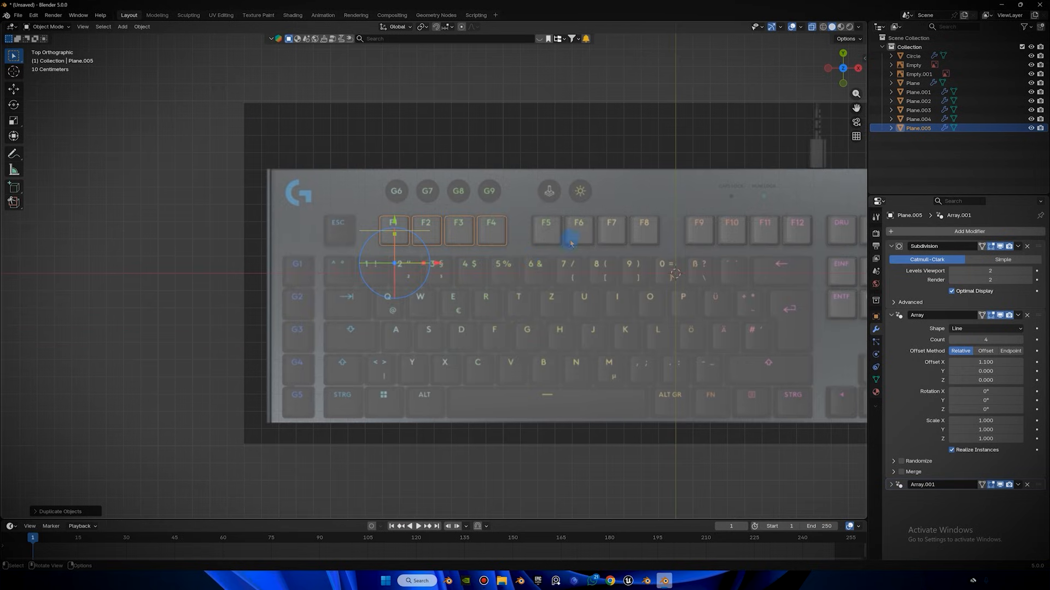
pyautogui.hotkey('shift', 'd')
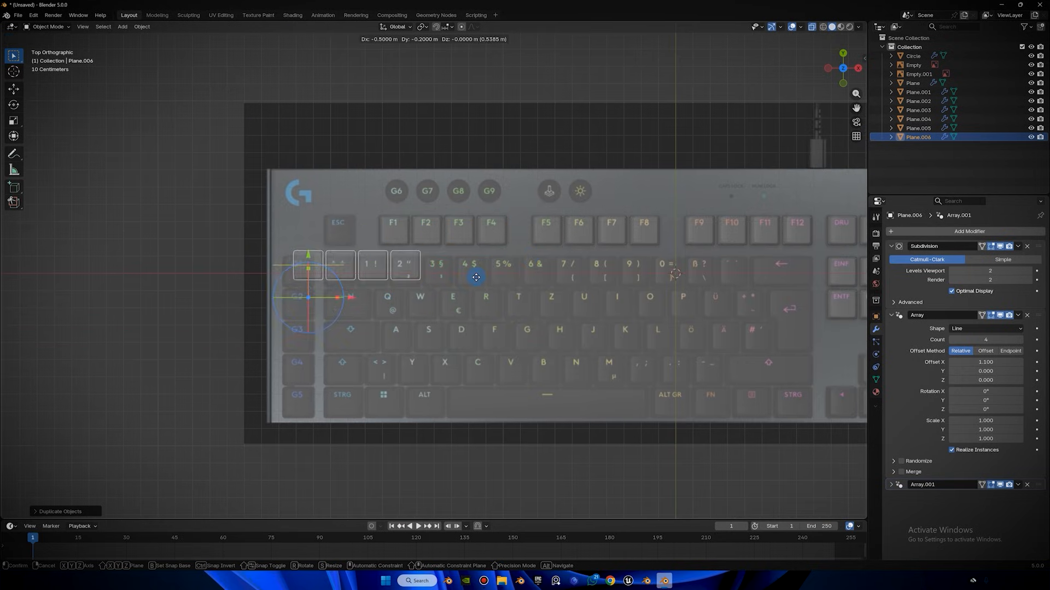
pyautogui.click(474, 277)
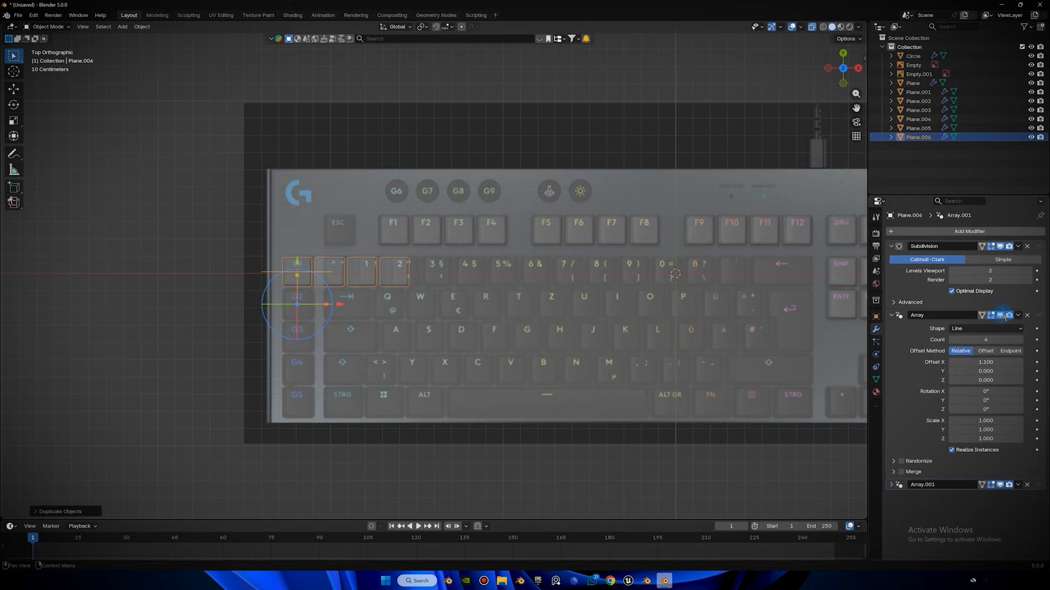
pyautogui.click(1027, 315)
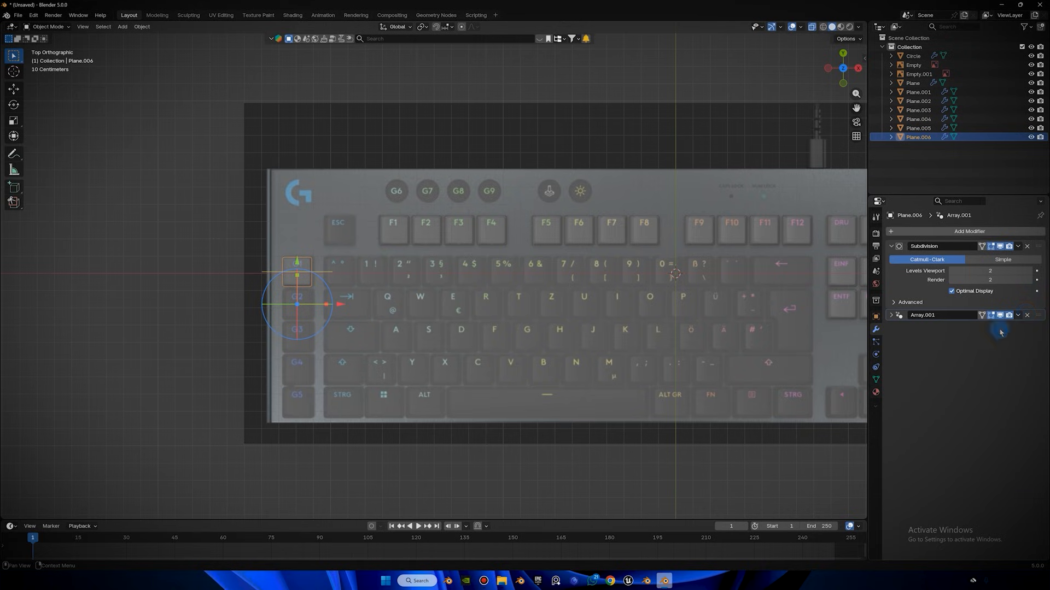
# Set the remaining vertical array's Count to 5 and align the keycap column with the G1 to G5 keys.
pyautogui.click(892, 315)
pyautogui.click(1020, 339)
pyautogui.click(1020, 339)
pyautogui.click(1020, 340)
pyautogui.click(1020, 339)
pyautogui.press('g')
pyautogui.scroll(3, 525, 332)
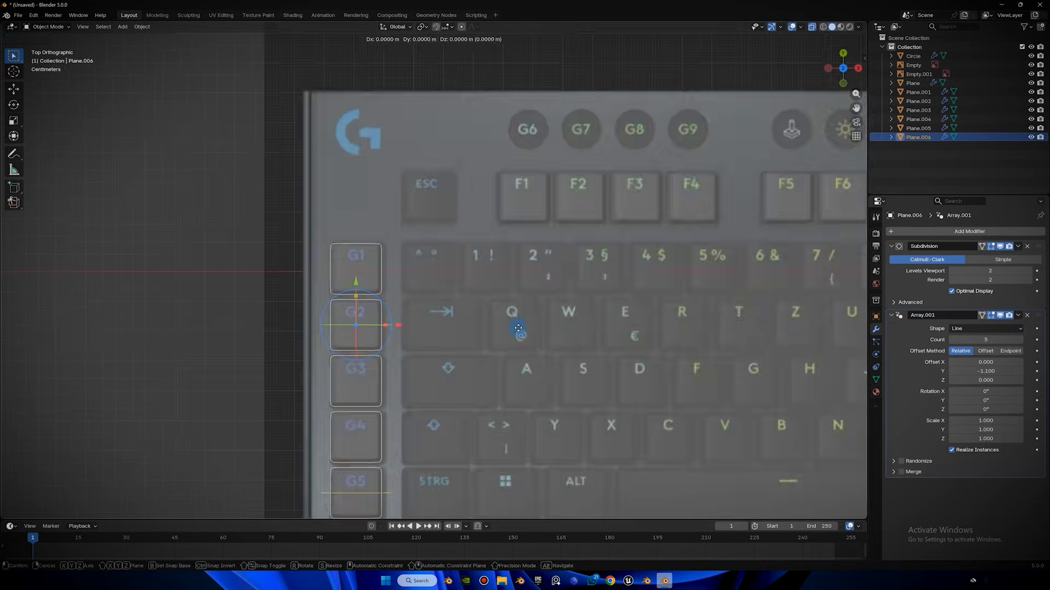
pyautogui.click(533, 326)
# Duplicate the F1–F4 keycap row onto the number row, starting at the ^ key.
pyautogui.scroll(-4, 533, 326)
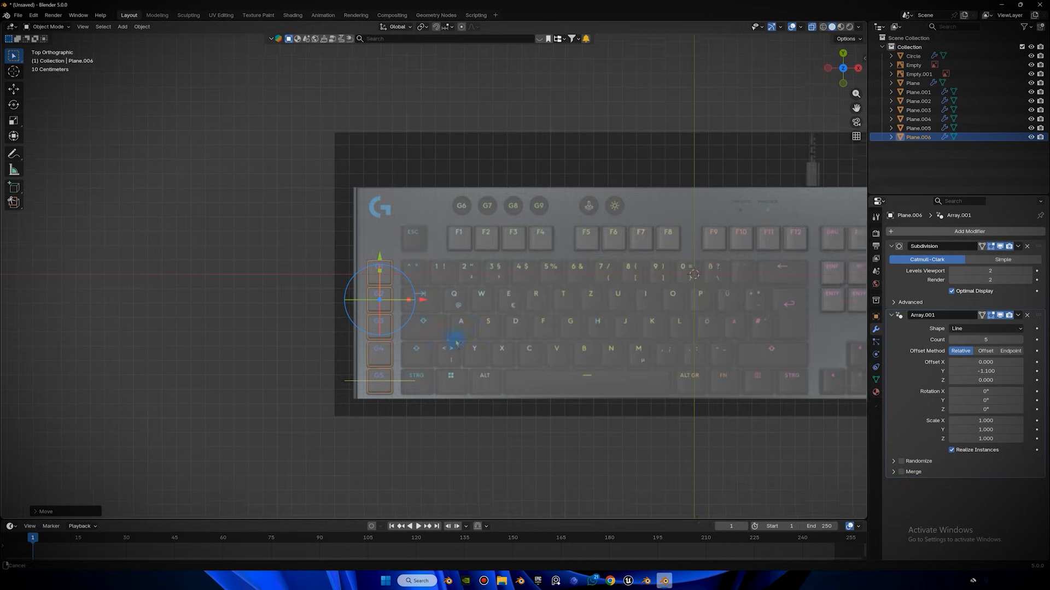
pyautogui.keyDown('shift'); pyautogui.moveTo(615, 231); pyautogui.dragTo(370, 262, button='middle'); pyautogui.keyUp('shift')
pyautogui.click(315, 268)
pyautogui.scroll(2, 382, 257)
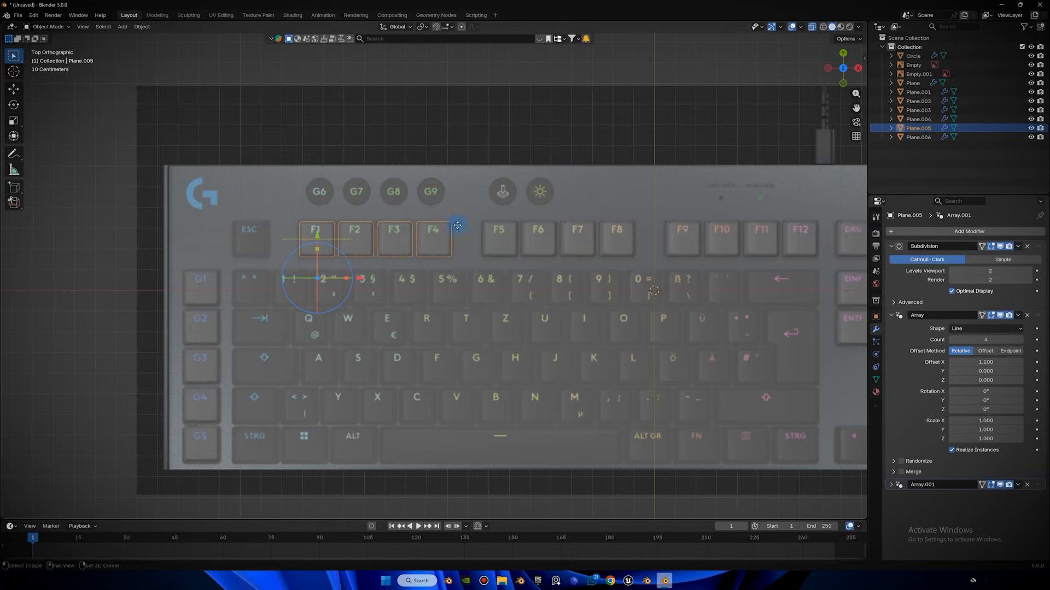
pyautogui.hotkey('shift', 'd')
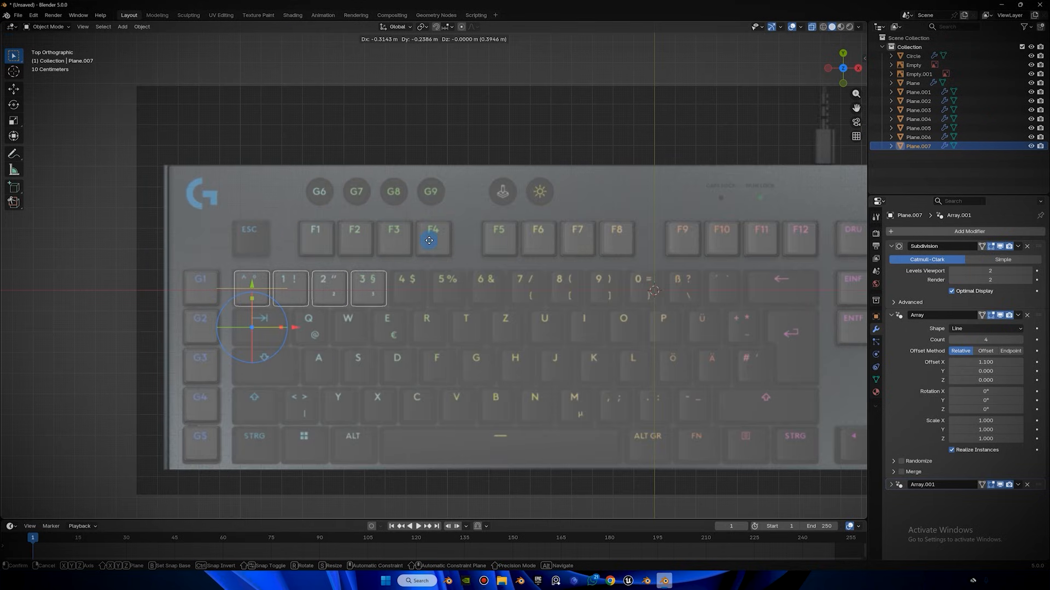
pyautogui.click(428, 235)
# Set the number row's horizontal array Count to 13 so it reaches the key beside Backspace.
pyautogui.keyDown('shift'); pyautogui.moveTo(674, 290); pyautogui.dragTo(483, 296, button='middle'); pyautogui.keyUp('shift')
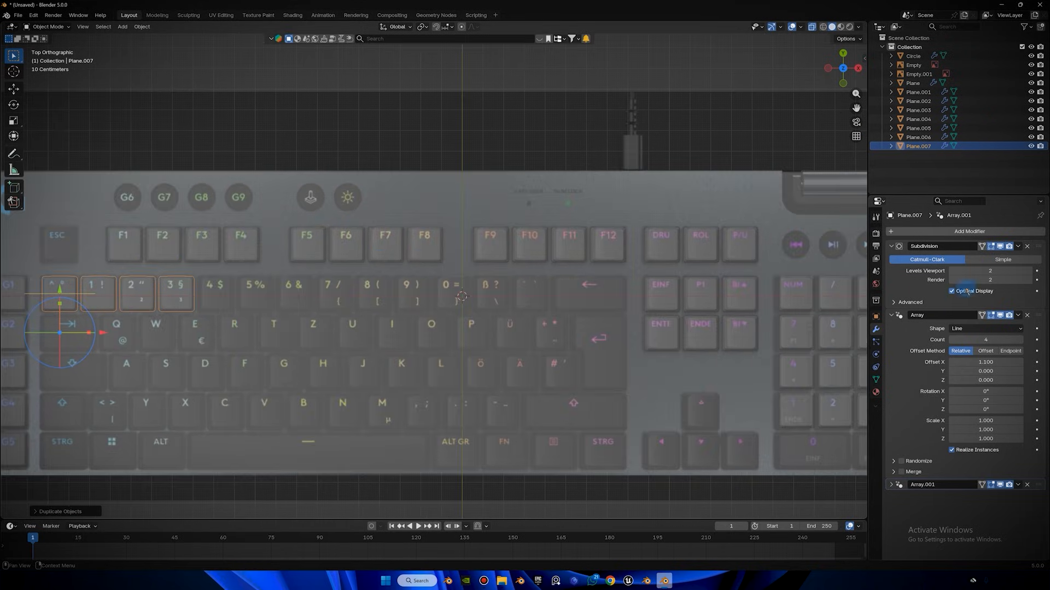
pyautogui.click(1020, 340)
pyautogui.click(1020, 340)
pyautogui.click(1020, 340)
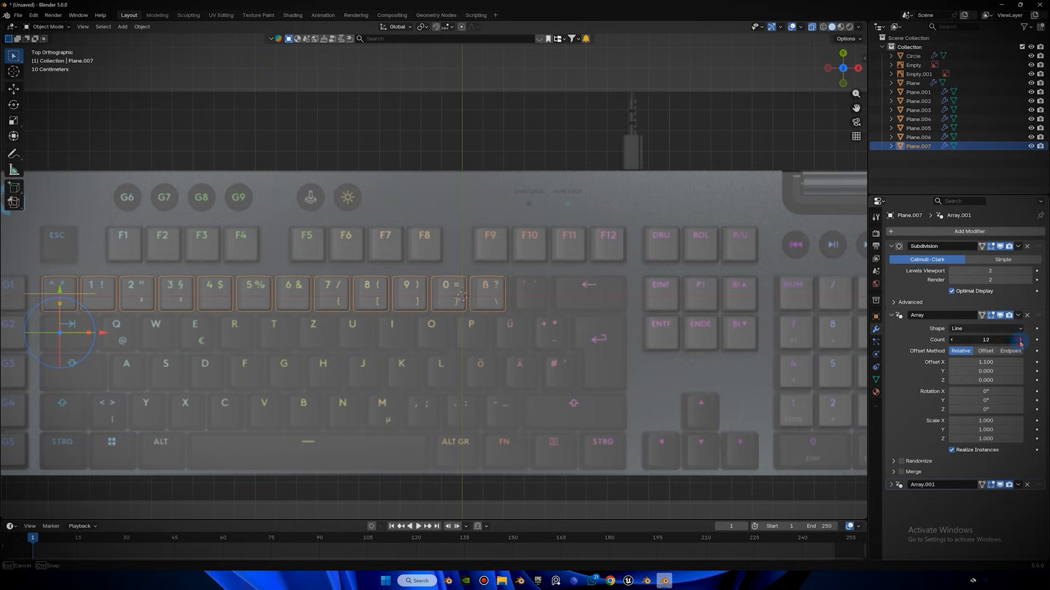
pyautogui.click(1020, 341)
pyautogui.click(1020, 340)
# Duplicate the number row keycaps onto the letter row below, starting at the Q key.
pyautogui.scroll(-2, 703, 281)
pyautogui.scroll(2, 656, 286)
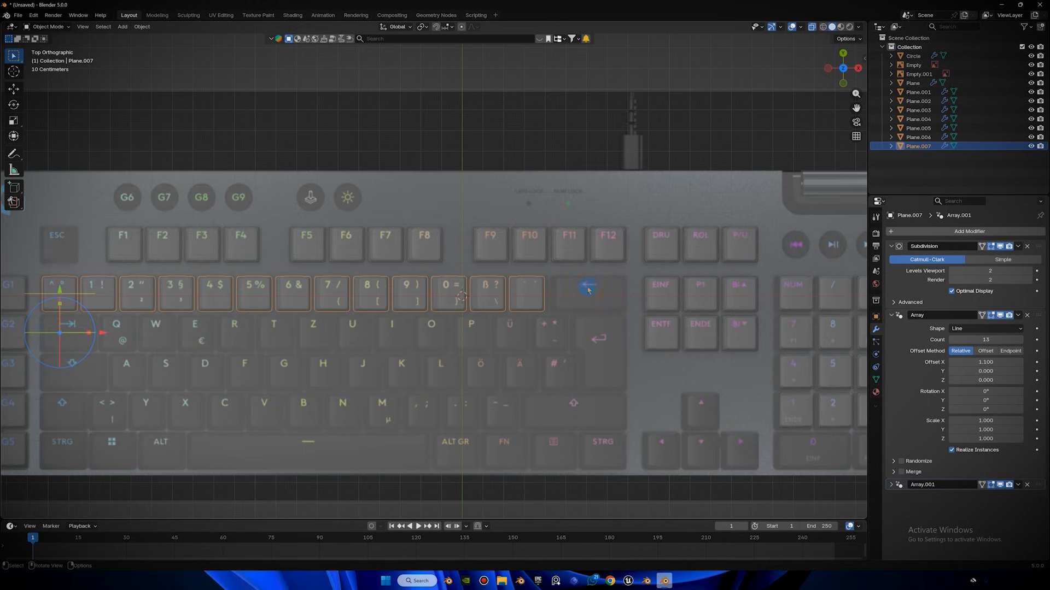
pyautogui.scroll(-2, 612, 300)
pyautogui.scroll(2, 524, 235)
pyautogui.hotkey('shift', 'd')
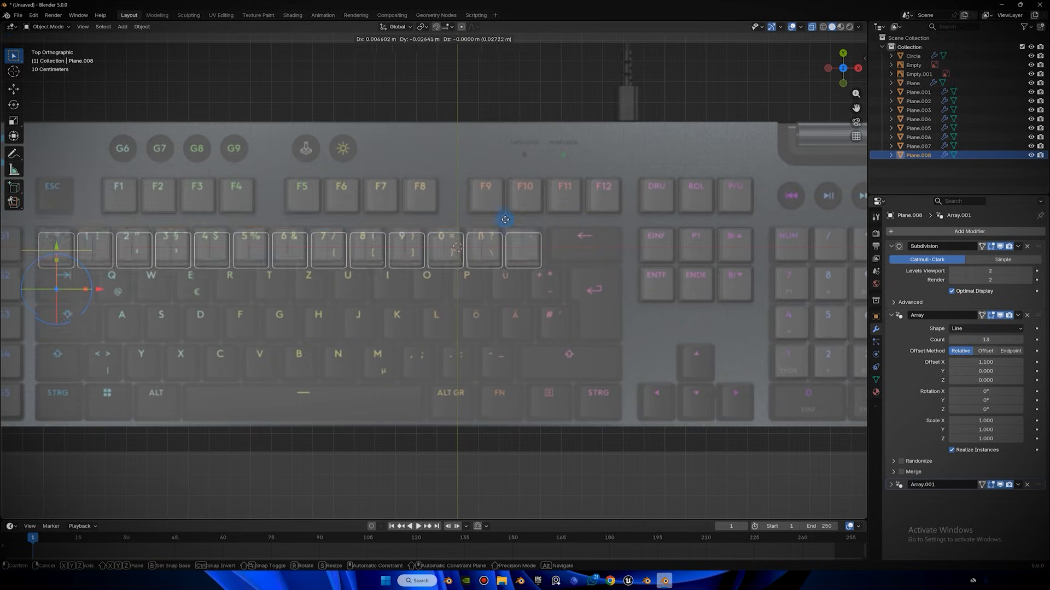
pyautogui.click(493, 259)
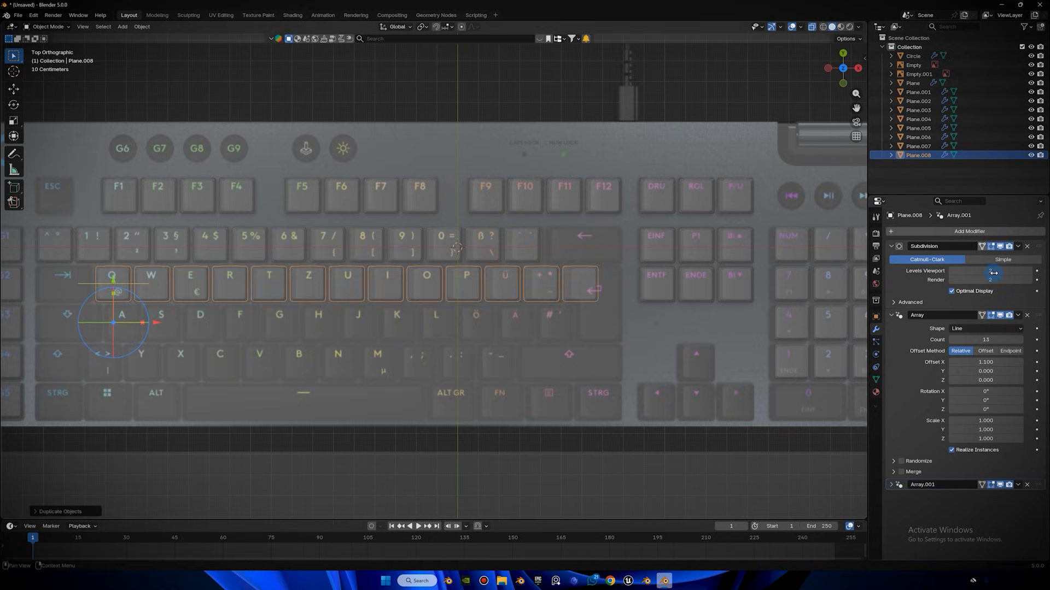
# Set the Q row's horizontal array Count to 12 and align its keycaps with the reference keys.
pyautogui.click(951, 340)
pyautogui.press('g')
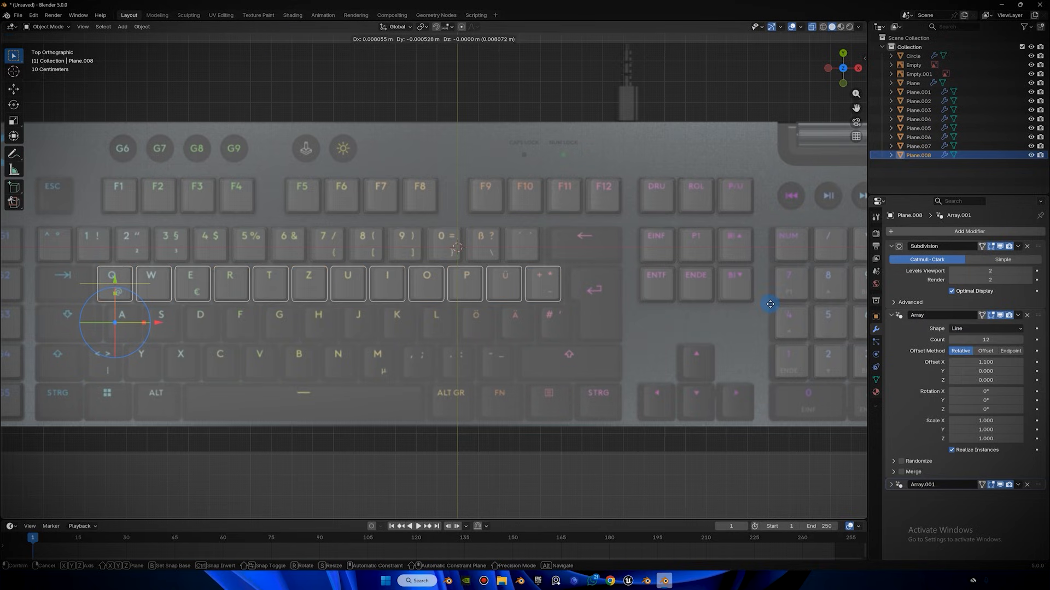
pyautogui.click(765, 302)
# Duplicate the Q row keycaps onto the row below, covering the keys from A to #.
pyautogui.keyDown('shift'); pyautogui.moveTo(613, 235); pyautogui.dragTo(634, 209, button='middle'); pyautogui.keyUp('shift')
pyautogui.hotkey('shift', 'd')
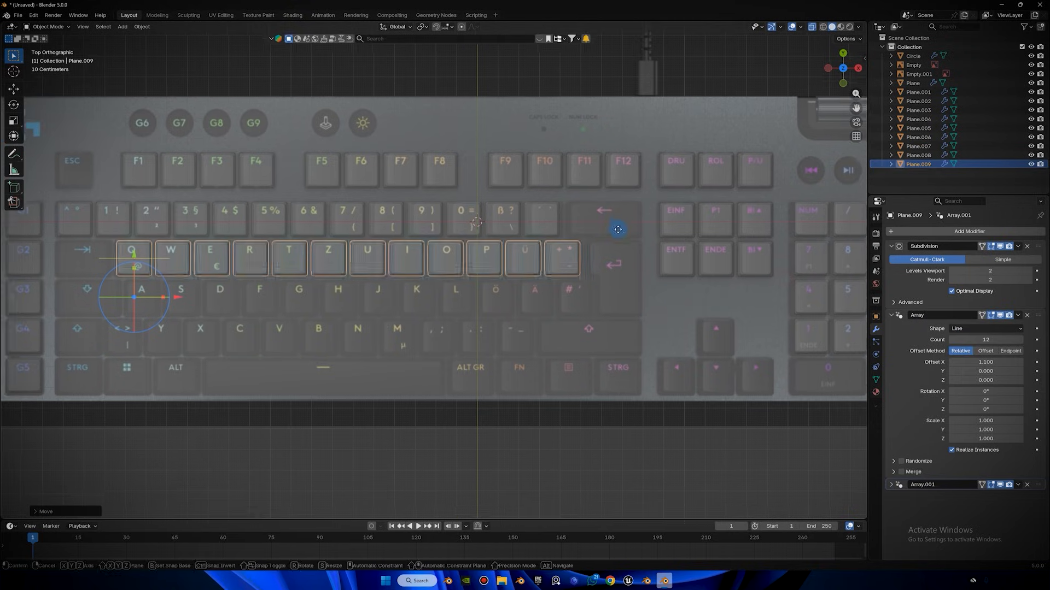
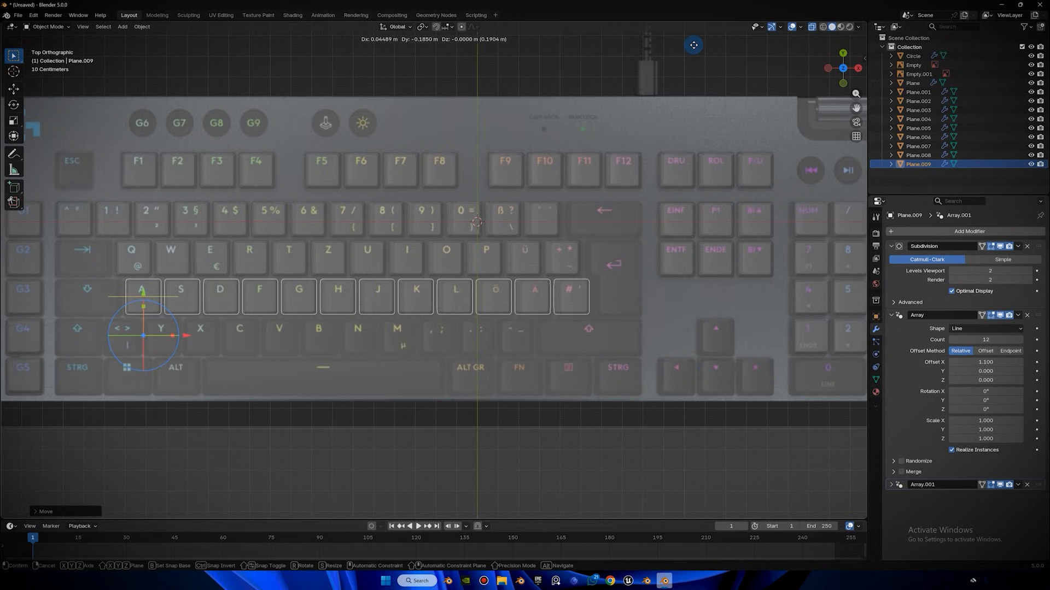
pyautogui.click(695, 45)
# Duplicate the A row keycaps onto the row below, aligning the first keycap with the < > key.
pyautogui.scroll(1, 563, 199)
pyautogui.hotkey('shift', 'd')
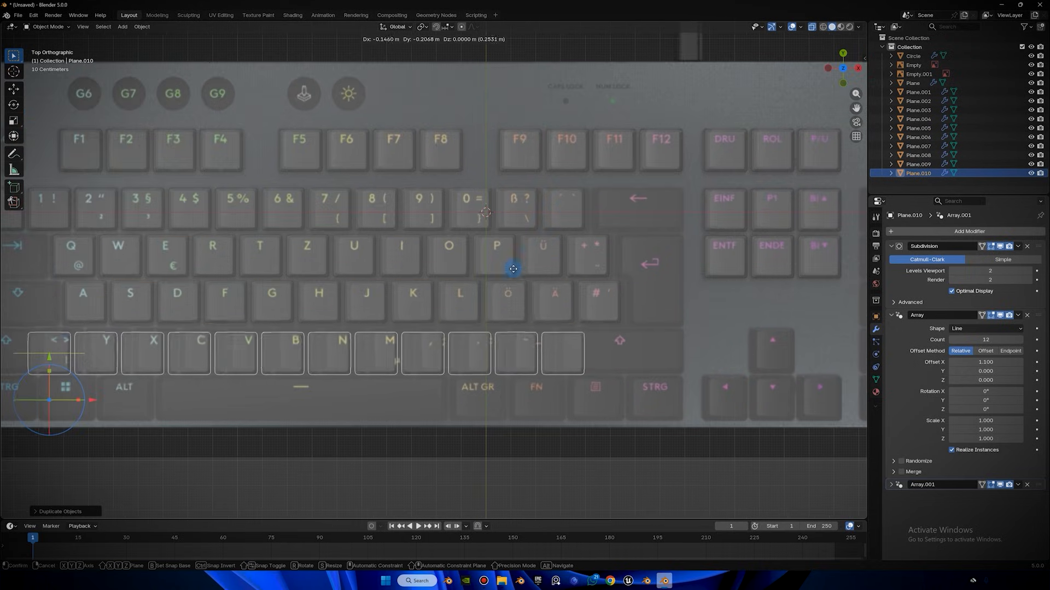
pyautogui.click(212, 245)
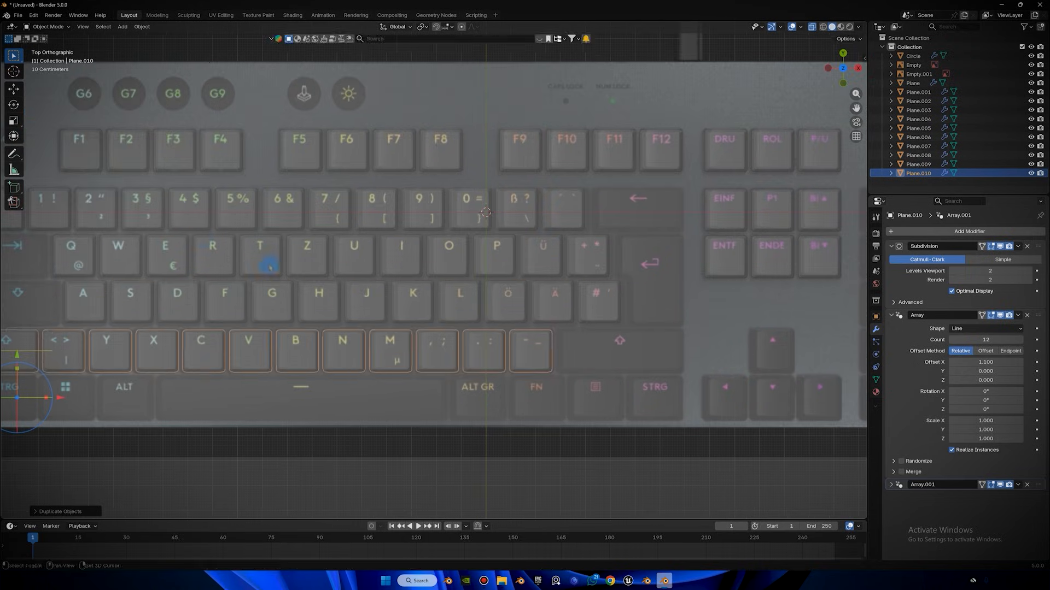
pyautogui.keyDown('shift'); pyautogui.moveTo(265, 254); pyautogui.dragTo(413, 247, button='middle'); pyautogui.keyUp('shift')
pyautogui.press('g')
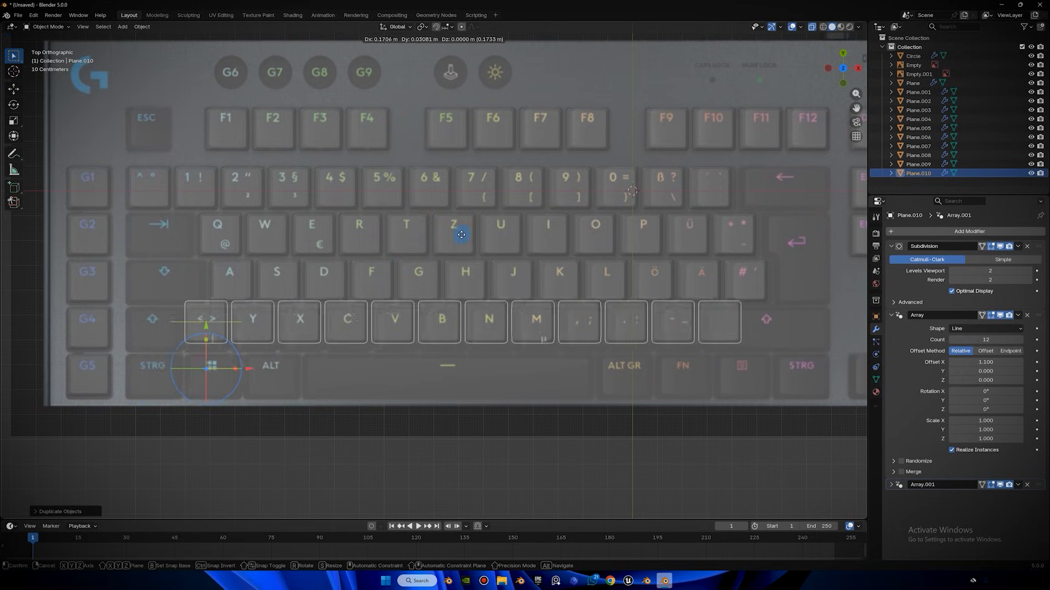
pyautogui.click(475, 224)
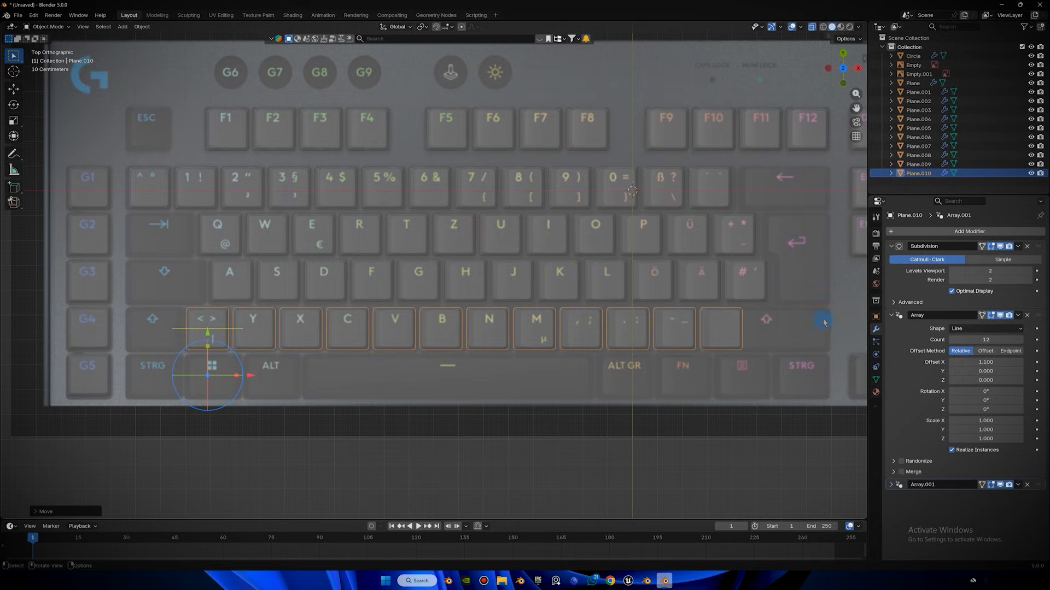
# Set the < > row's horizontal array Count to 11 and align its keycaps with the reference keys.
pyautogui.click(952, 340)
pyautogui.press('g')
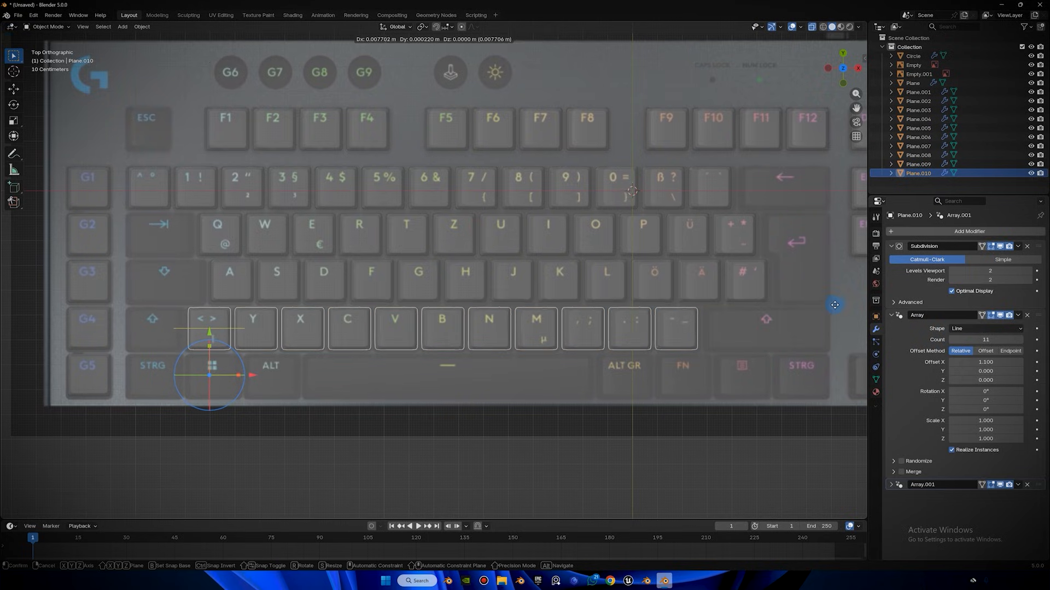
pyautogui.click(833, 305)
pyautogui.scroll(-3, 609, 180)
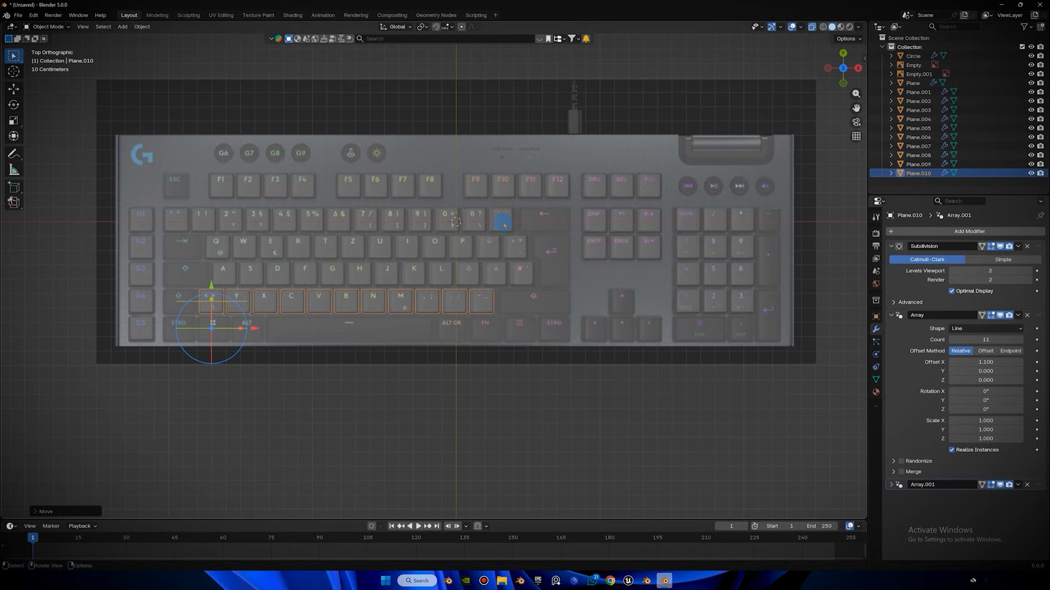
# Duplicate the F9 to F12 keycaps onto the bottom row, starting at the Alt Gr key.
pyautogui.scroll(1, 504, 222)
pyautogui.keyDown('shift'); pyautogui.moveTo(579, 223); pyautogui.dragTo(467, 222, button='middle'); pyautogui.keyUp('shift')
pyautogui.click(447, 159)
pyautogui.scroll(1, 490, 171)
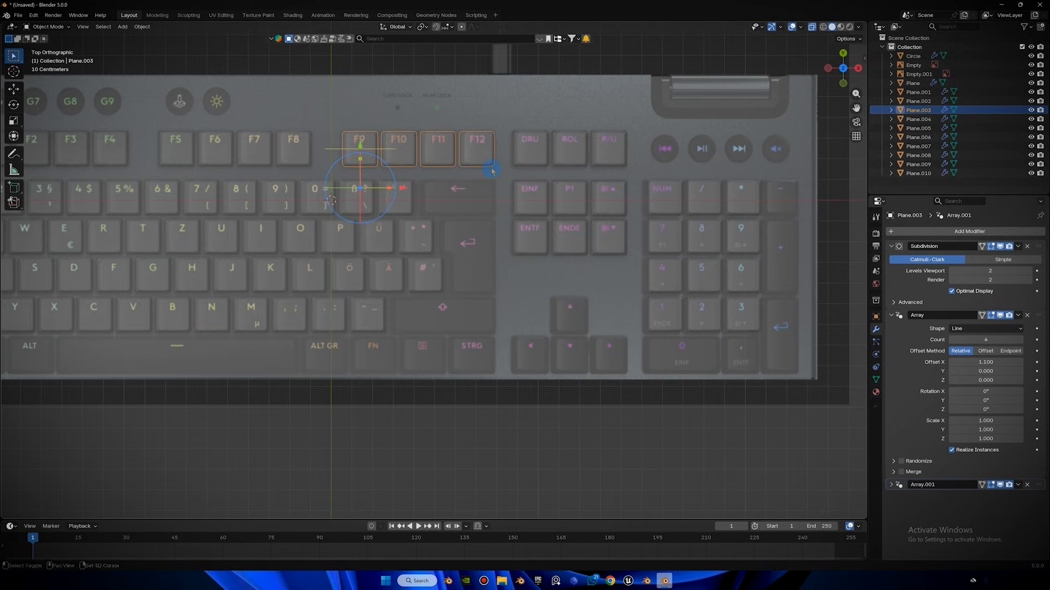
pyautogui.keyDown('shift'); pyautogui.moveTo(557, 126); pyautogui.dragTo(555, 103, button='middle'); pyautogui.keyUp('shift')
pyautogui.scroll(2, 507, 146)
pyautogui.hotkey('shift', 'd')
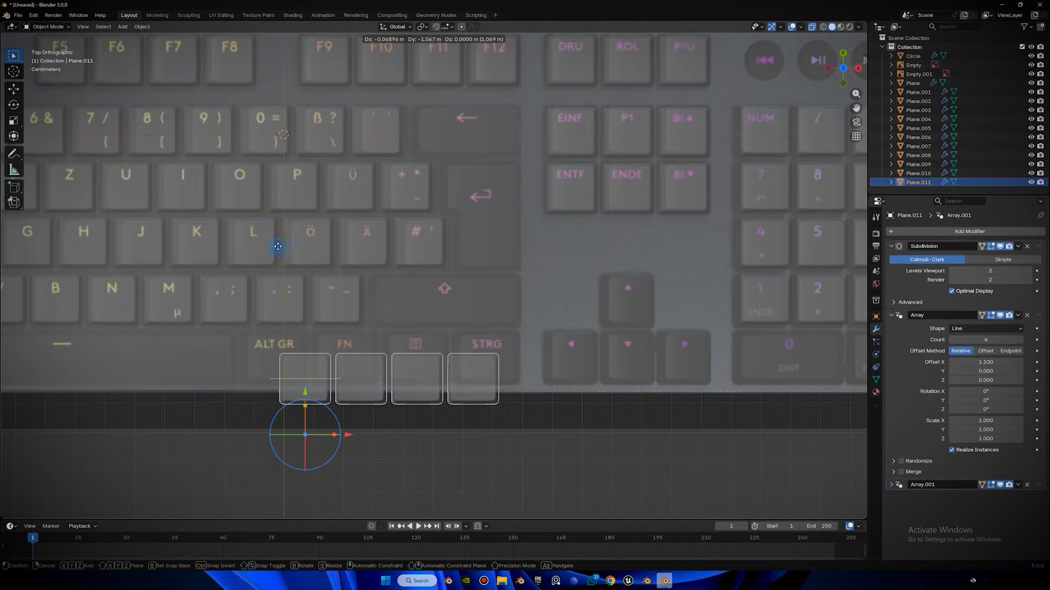
pyautogui.click(843, 85)
pyautogui.keyDown('shift'); pyautogui.moveTo(422, 286); pyautogui.dragTo(440, 246, button='middle'); pyautogui.keyUp('shift')
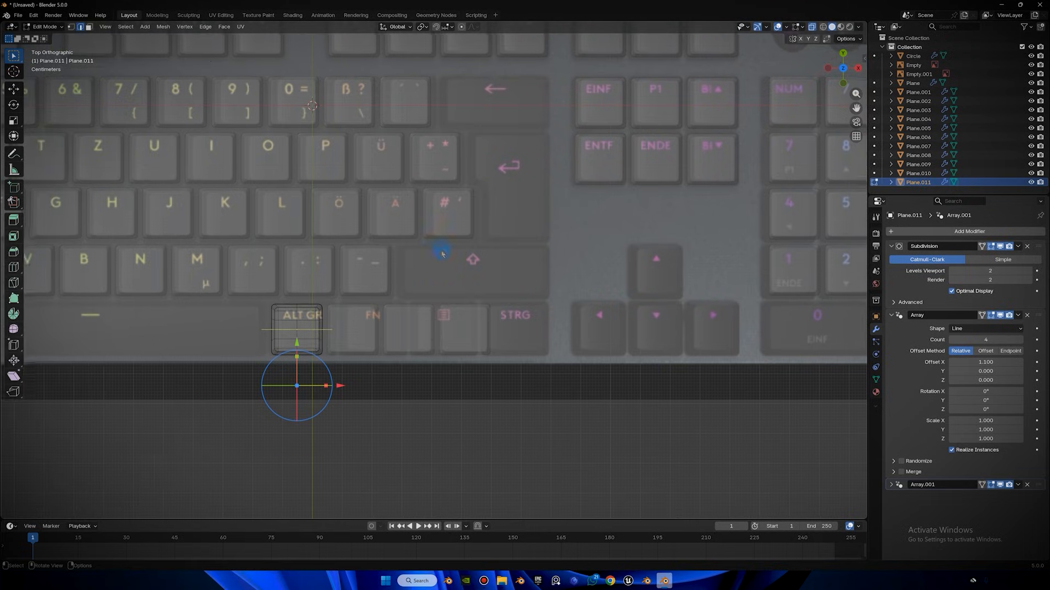
# Widen the bottom-row keycap by moving its right-half vertices along X to match the Alt Gr key.
pyautogui.scroll(2, 455, 308)
pyautogui.keyDown('shift'); pyautogui.moveTo(457, 302); pyautogui.dragTo(539, 248, button='middle'); pyautogui.keyUp('shift')
pyautogui.press('Tab')
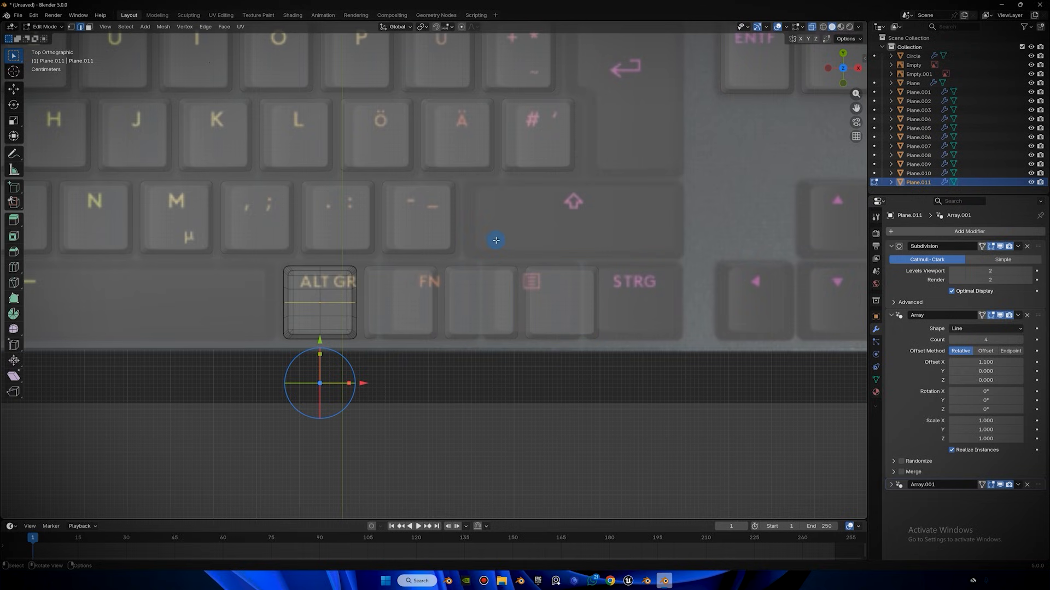
pyautogui.moveTo(409, 243); pyautogui.dragTo(320, 356)
pyautogui.scroll(2, 384, 249)
pyautogui.press('g')
pyautogui.press('x')
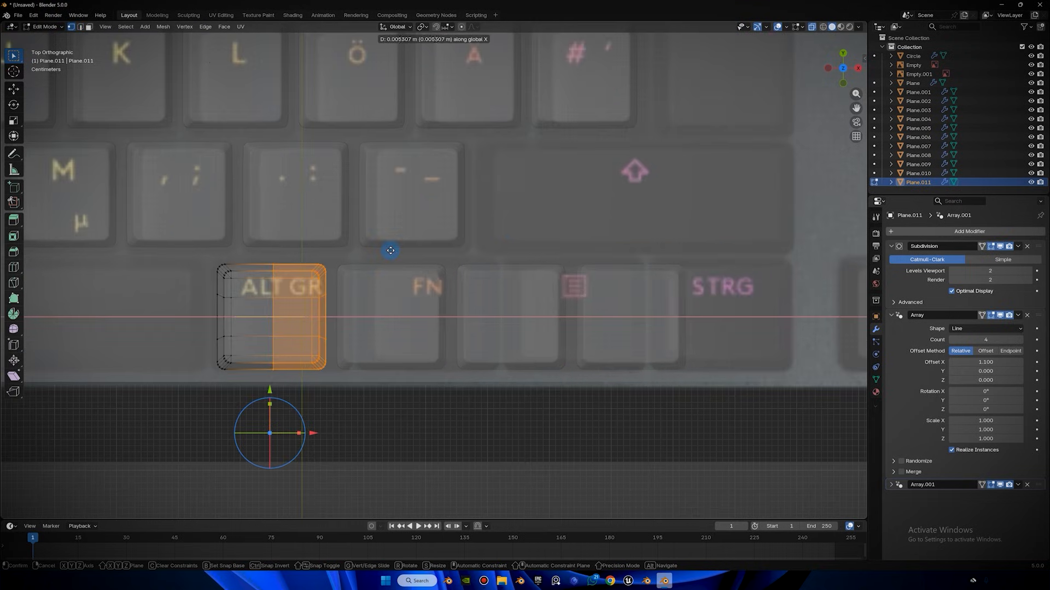
pyautogui.click(398, 248)
pyautogui.moveTo(395, 165); pyautogui.dragTo(302, 395)
pyautogui.hotkey('shift', 'r')
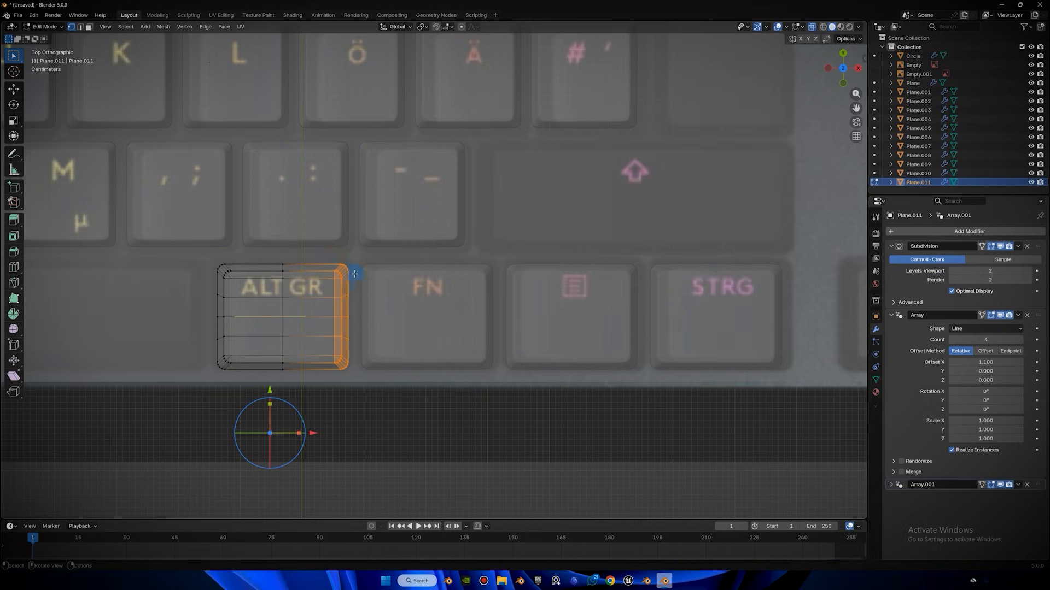
# Fine-tune the Alt Gr keycap's width by shifting its right-side vertices slightly further along X, and leave mesh editing.
pyautogui.moveTo(387, 241); pyautogui.dragTo(278, 392)
pyautogui.press('g')
pyautogui.press('y')
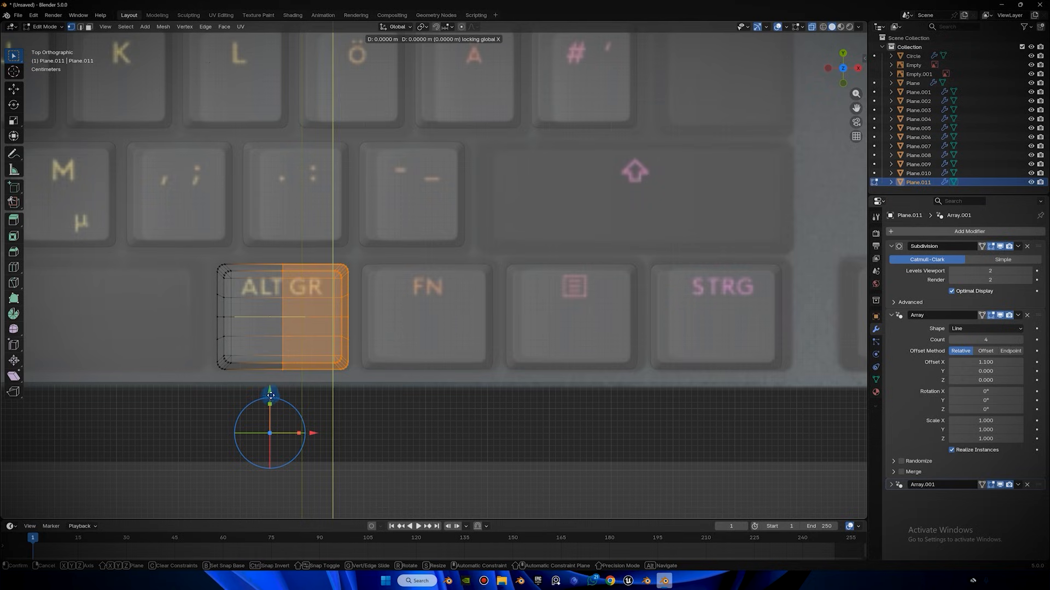
pyautogui.press('x')
pyautogui.click(282, 390)
pyautogui.moveTo(355, 241); pyautogui.dragTo(280, 430)
pyautogui.moveTo(414, 206); pyautogui.dragTo(305, 402)
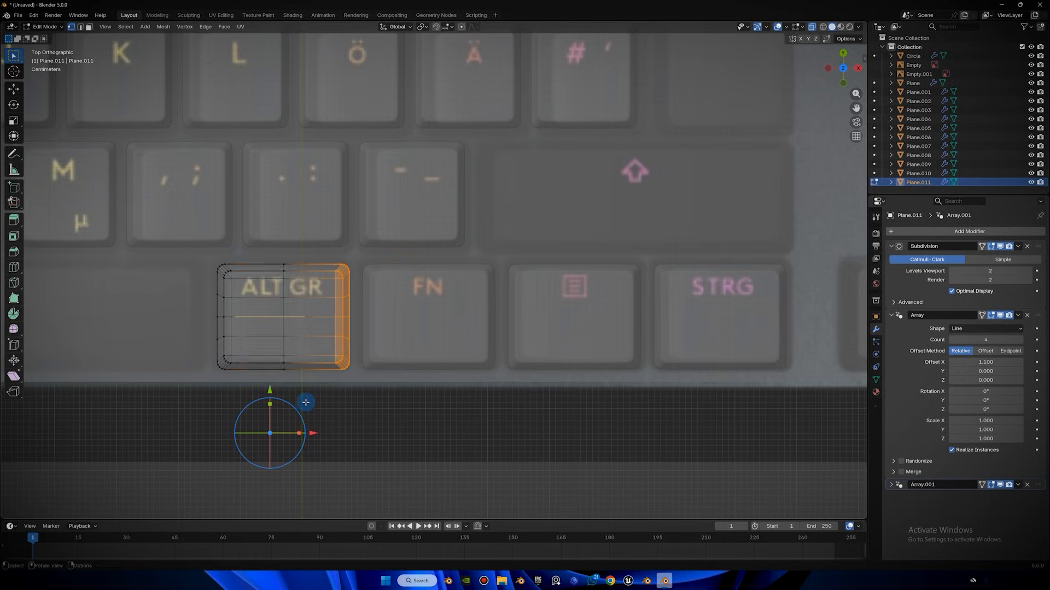
pyautogui.press('Tab')
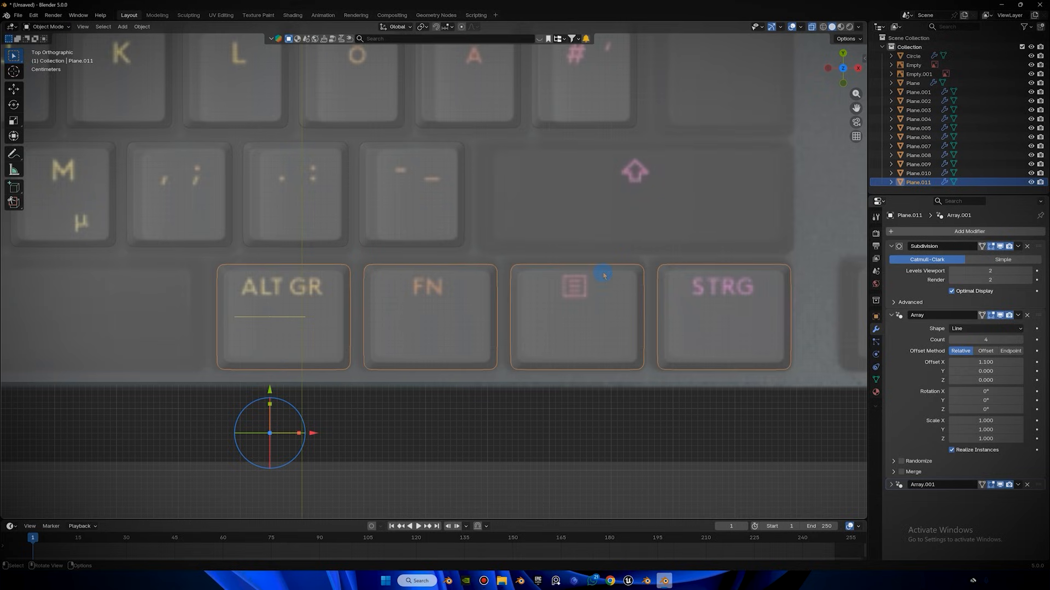
# Shift the Alt Gr to Strg keycaps slightly along X to line up with the reference keys.
pyautogui.press('g')
pyautogui.press('x')
pyautogui.click(589, 262)
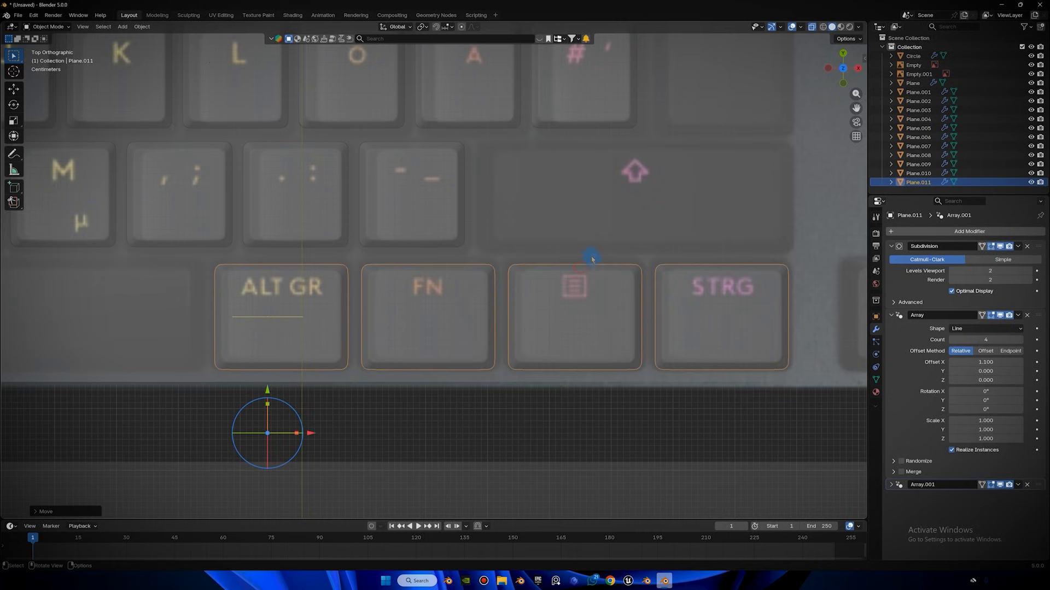
# Duplicate the ALT GR–STRG key row along X onto the bottom row's left STRG key and set its first Array count to 3.
pyautogui.scroll(-7, 588, 263)
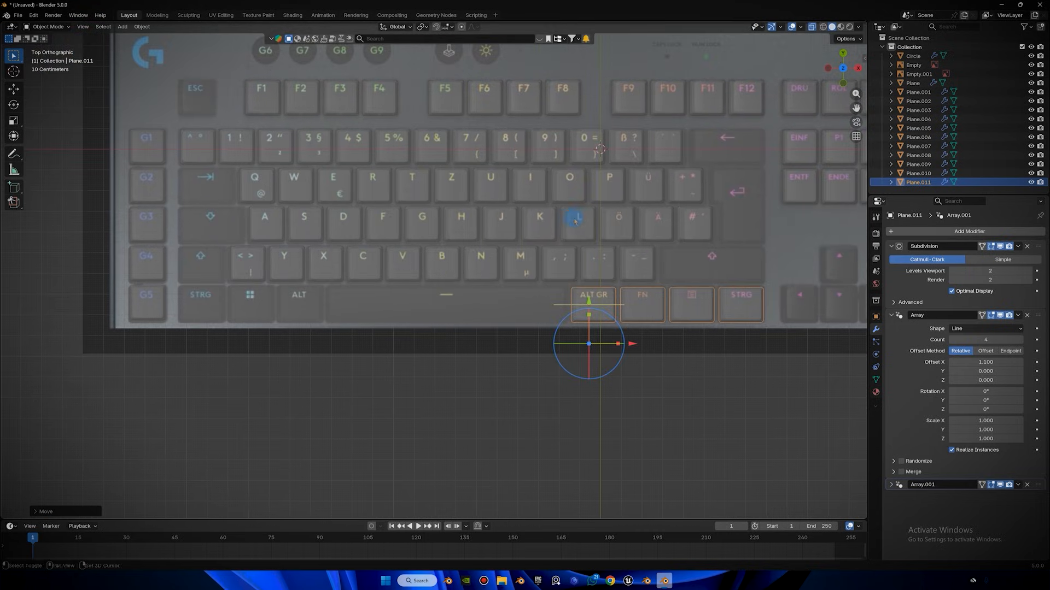
pyautogui.hotkey('shift', 'd')
pyautogui.press('x')
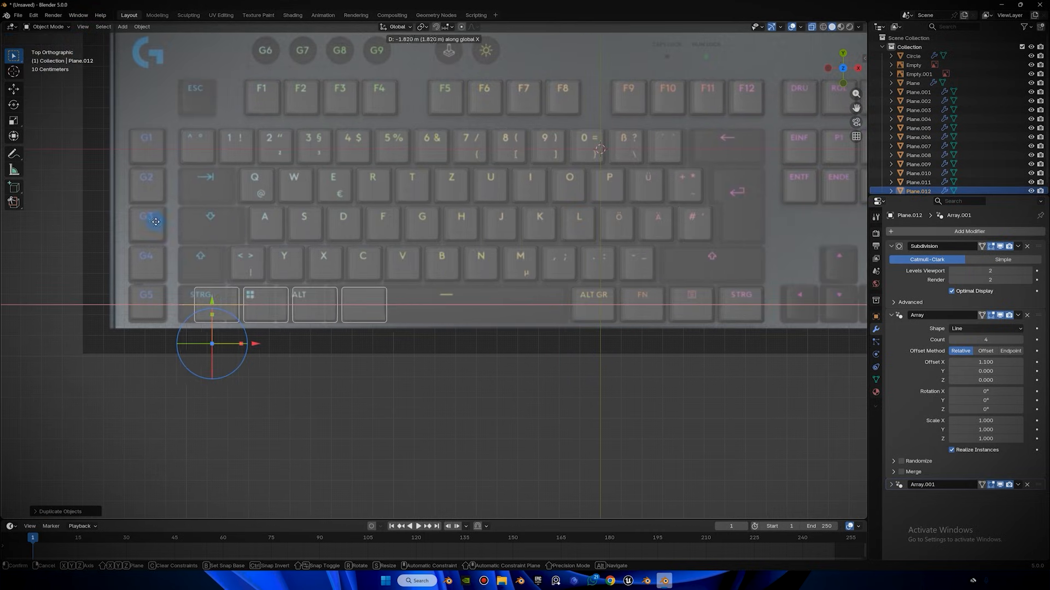
pyautogui.click(22, 232)
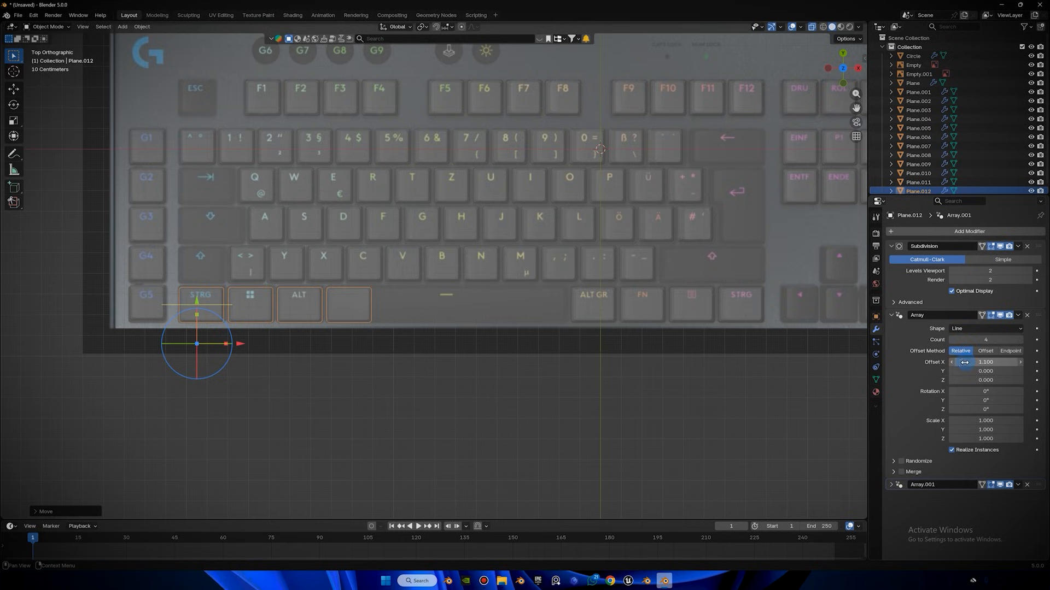
pyautogui.click(951, 340)
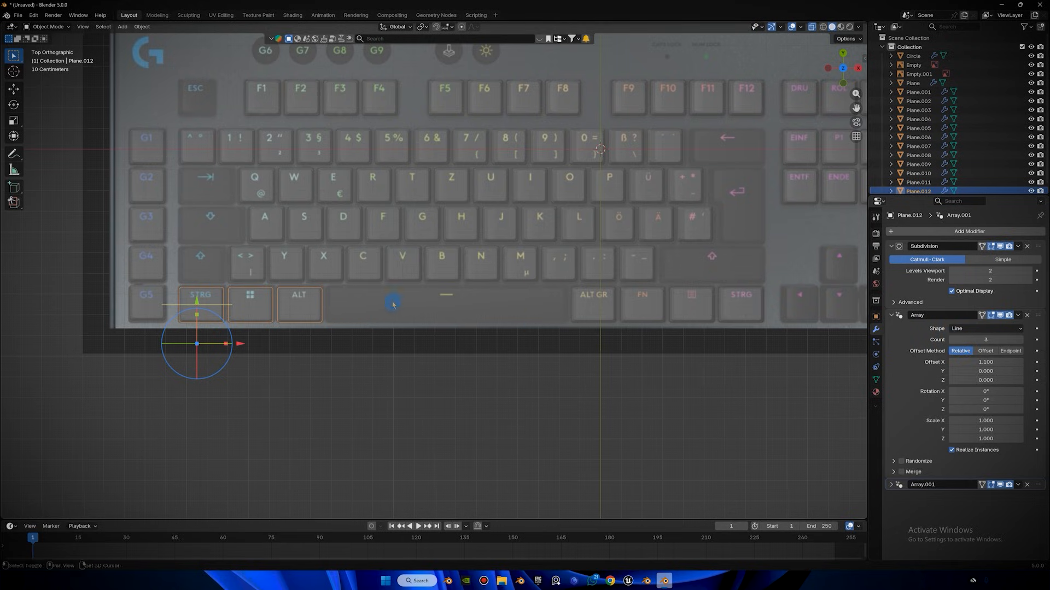
# Duplicate the DRU, ROL and P/U key row about 0.99 m along negative Y onto the left, down and right arrow keys.
pyautogui.scroll(-6, 565, 392)
pyautogui.scroll(2, 664, 254)
pyautogui.keyDown('shift'); pyautogui.moveTo(764, 237); pyautogui.dragTo(496, 183, button='middle'); pyautogui.keyUp('shift')
pyautogui.scroll(-1, 211, 321)
pyautogui.scroll(1, 306, 308)
pyautogui.scroll(1, 306, 309)
pyautogui.moveTo(487, 232); pyautogui.dragTo(529, 234)
pyautogui.click(514, 200)
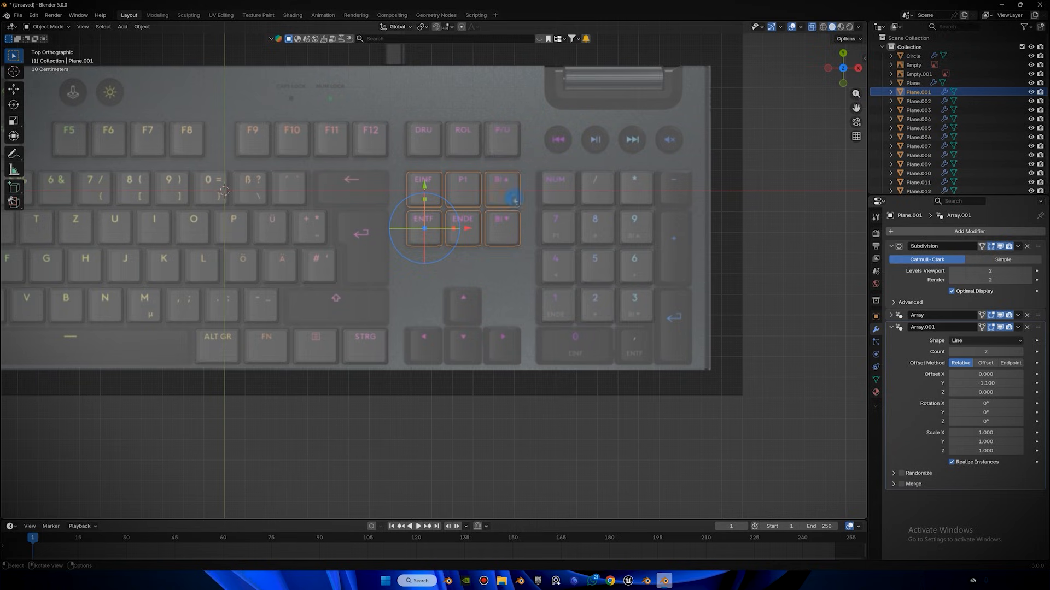
pyautogui.click(504, 144)
pyautogui.keyDown('shift'); pyautogui.moveTo(571, 164); pyautogui.dragTo(562, 152, button='middle'); pyautogui.keyUp('shift')
pyautogui.hotkey('shift', 'd')
pyautogui.press('y')
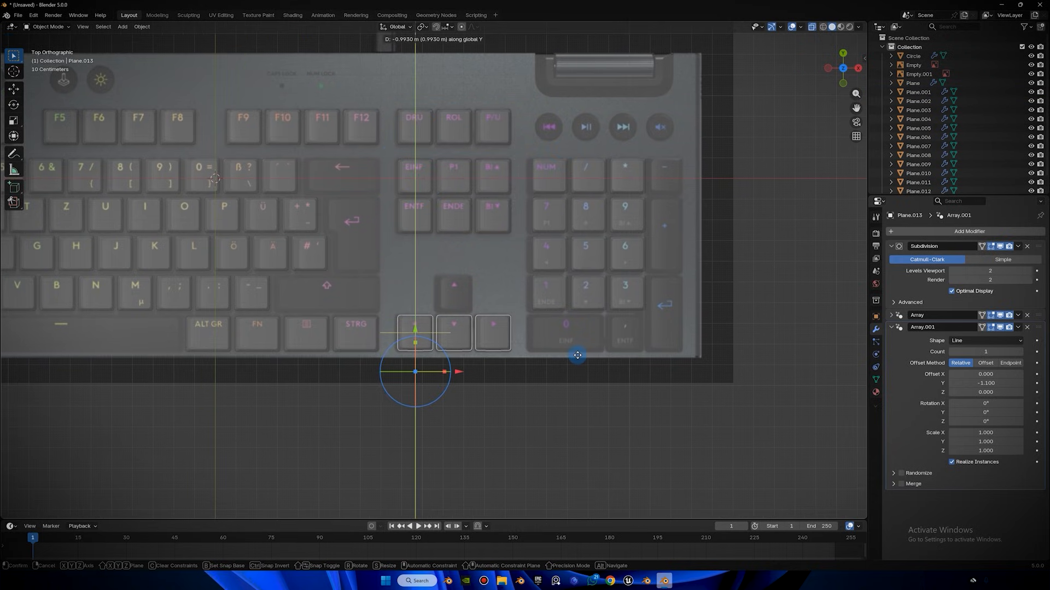
pyautogui.click(577, 355)
# Duplicate the arrow key row and position the copy so its first key covers the up-arrow key.
pyautogui.scroll(2, 562, 328)
pyautogui.hotkey('shift', 'd')
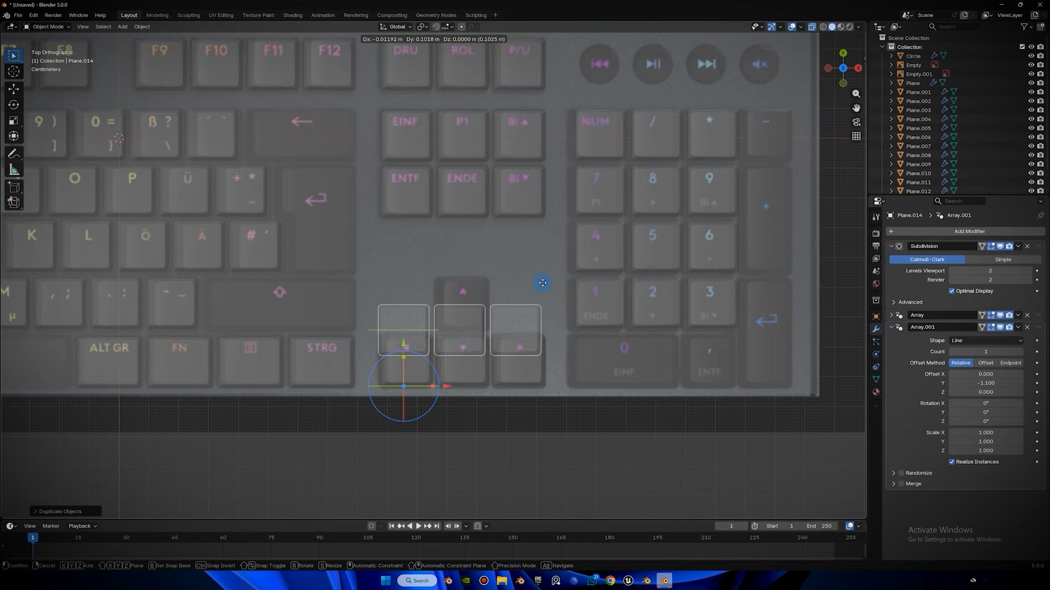
pyautogui.press('y')
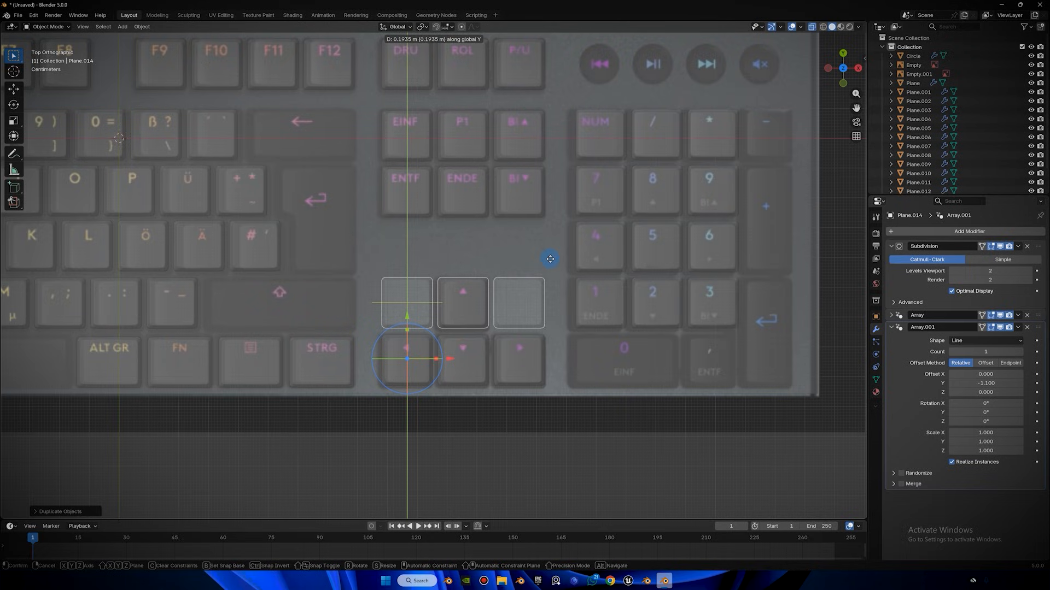
pyautogui.press('x')
pyautogui.click(606, 269)
pyautogui.press('g')
pyautogui.press('y')
pyautogui.click(595, 271)
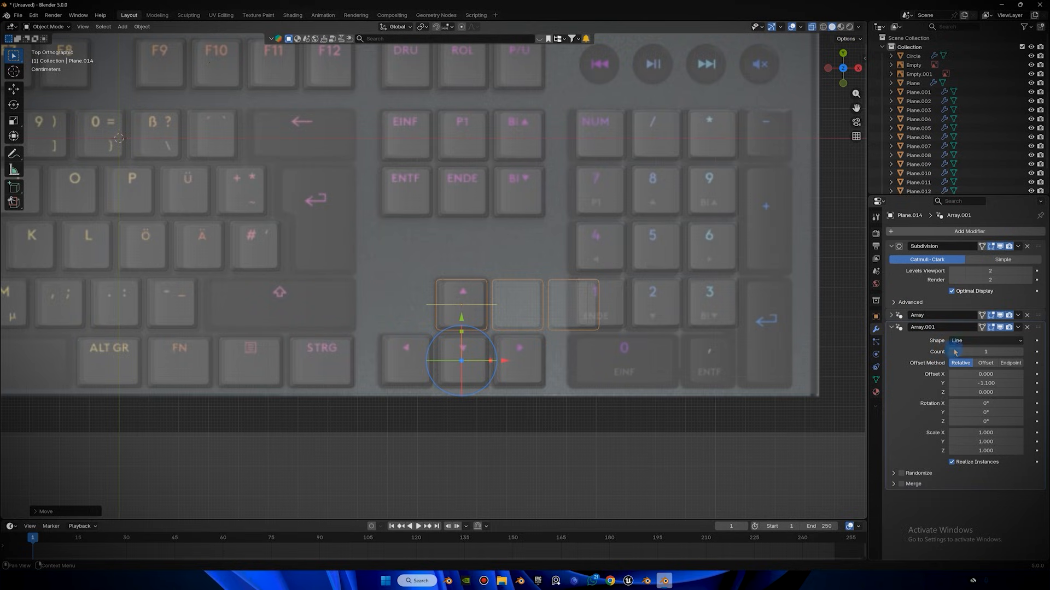
# Remove both Array modifiers from the up-arrow copy to leave a single key.
pyautogui.click(1028, 327)
pyautogui.click(898, 315)
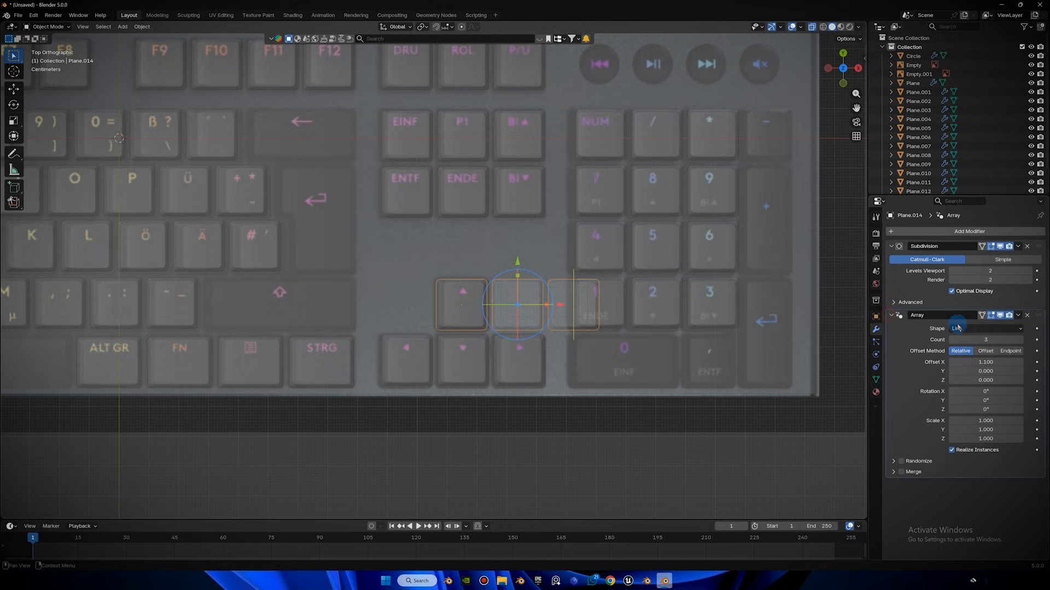
pyautogui.moveTo(967, 340); pyautogui.dragTo(953, 343)
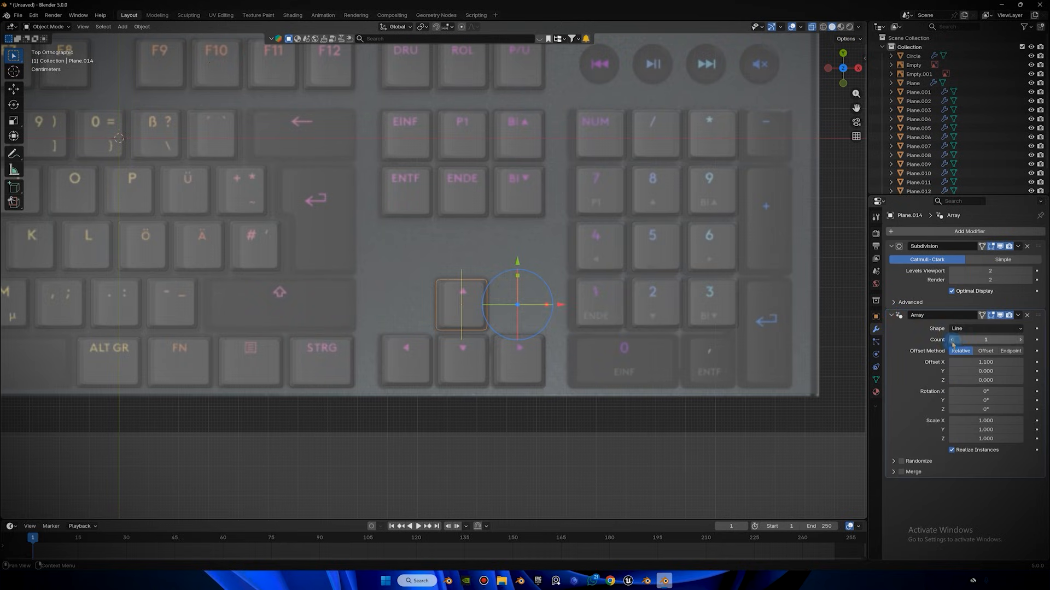
pyautogui.click(1028, 315)
# Examine the up-arrow key up close and the modelled keys from an angle without X-ray, and restore the top X-ray view.
pyautogui.scroll(-1, 590, 227)
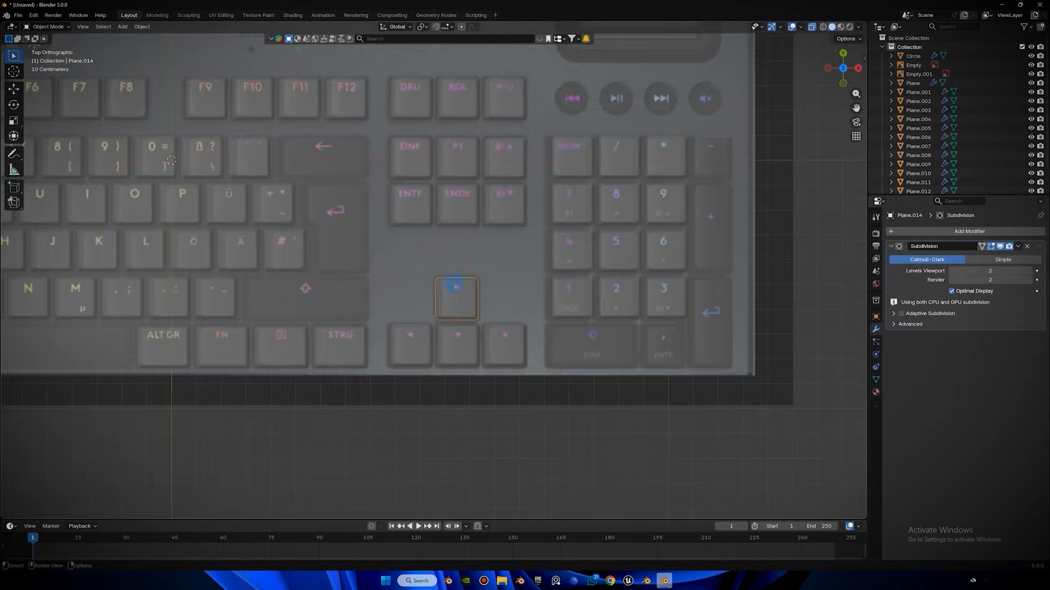
pyautogui.scroll(3, 463, 316)
pyautogui.scroll(-1, 467, 280)
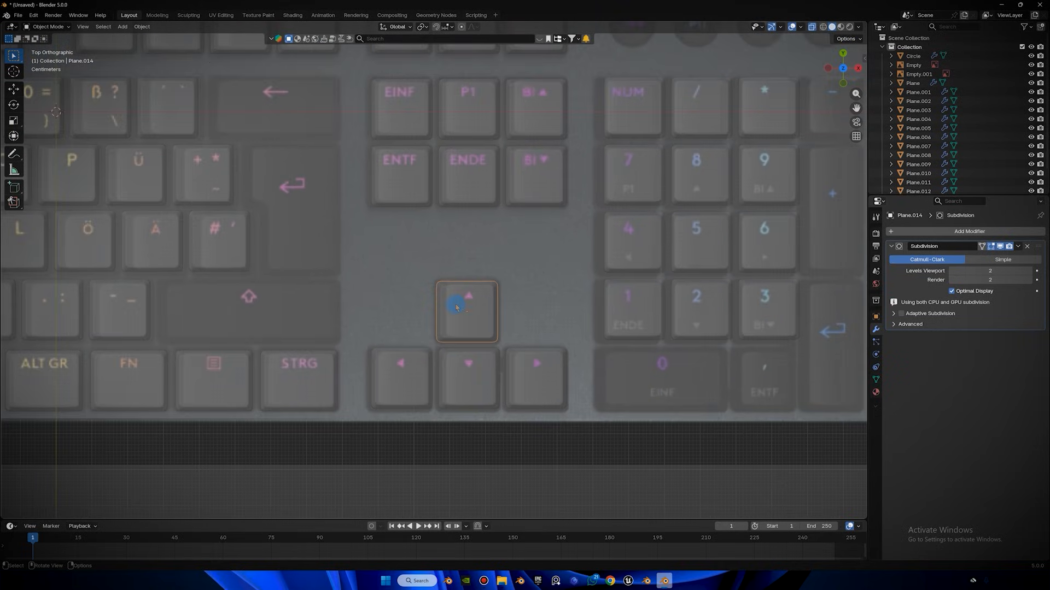
pyautogui.scroll(1, 480, 312)
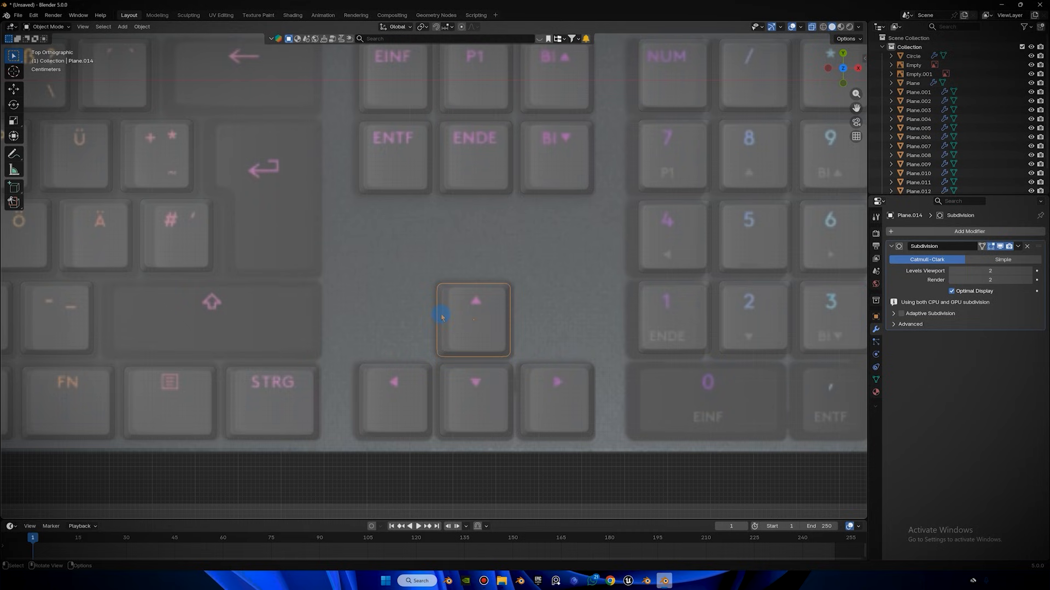
pyautogui.scroll(-6, 467, 298)
pyautogui.moveTo(598, 172); pyautogui.dragTo(768, 57, button='middle')
pyautogui.click(812, 27)
pyautogui.moveTo(568, 197); pyautogui.dragTo(635, 170, button='middle')
pyautogui.click(840, 53)
pyautogui.click(811, 27)
# Duplicate the up-arrow key about 0.44 m along negative X onto the right end of the right Shift key.
pyautogui.scroll(3, 527, 181)
pyautogui.keyDown('shift'); pyautogui.moveTo(520, 212); pyautogui.dragTo(611, 194, button='middle'); pyautogui.keyUp('shift')
pyautogui.scroll(2, 500, 249)
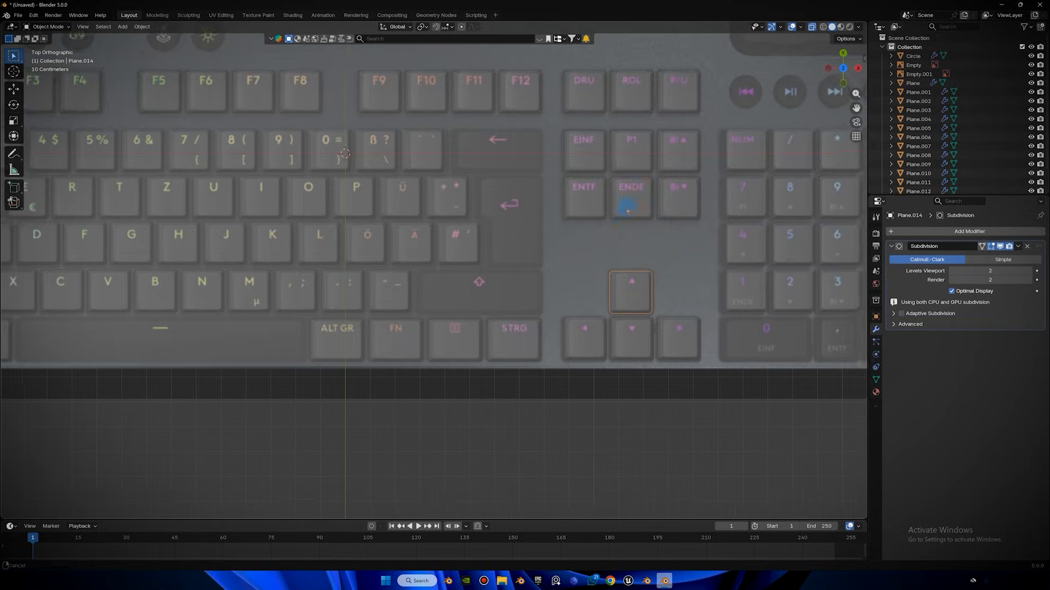
pyautogui.hotkey('shift', 'd')
pyautogui.press('x')
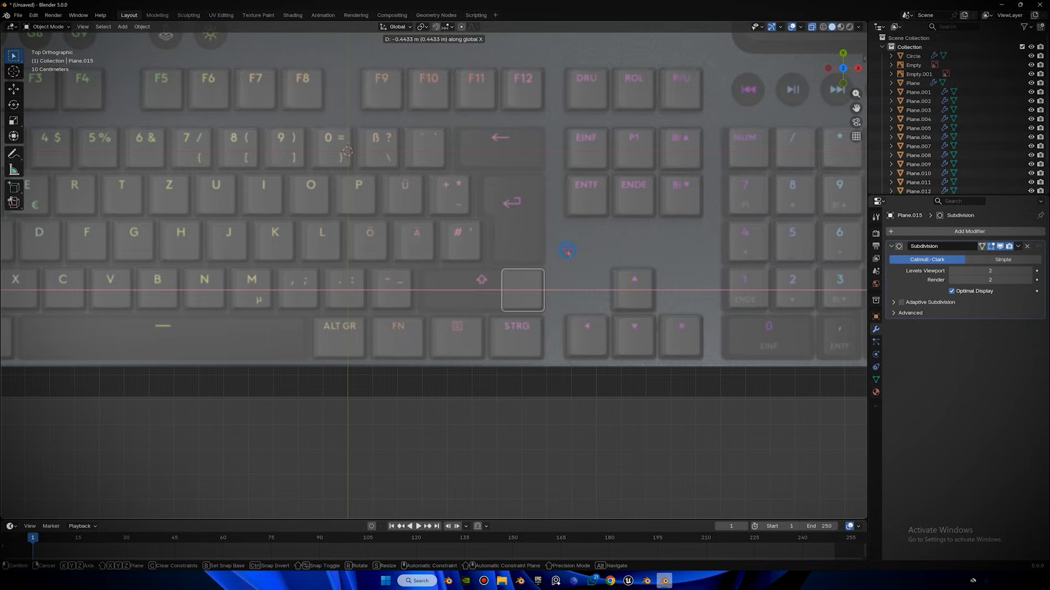
pyautogui.click(567, 252)
# Stretch the copy in Edit Mode by moving its left-side vertices along X to the right Shift key's left edge.
pyautogui.press('Tab')
pyautogui.moveTo(526, 349); pyautogui.dragTo(526, 349)
pyautogui.scroll(3, 525, 349)
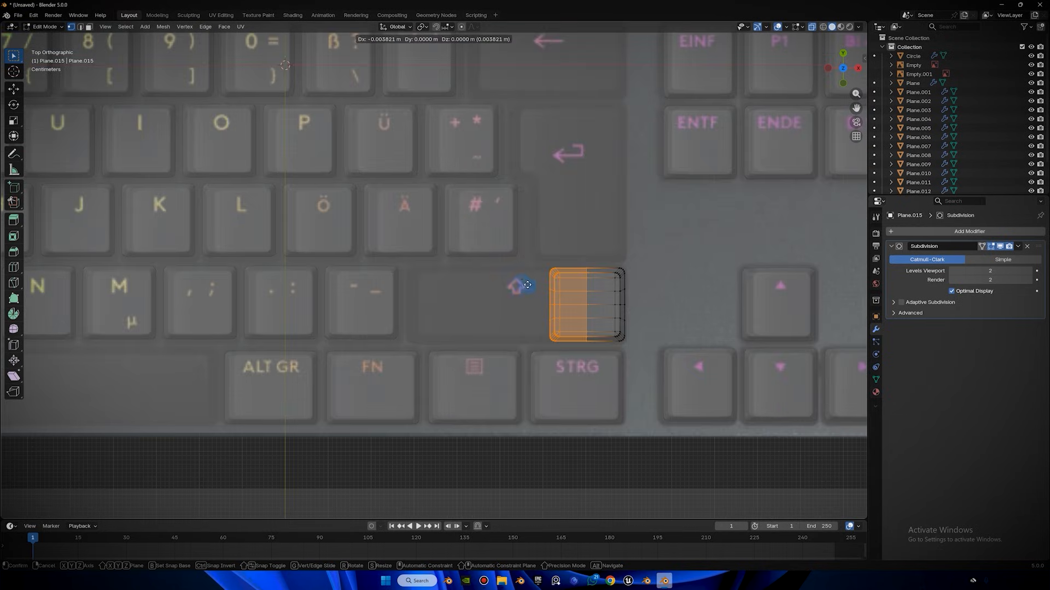
pyautogui.press('g')
pyautogui.press('x')
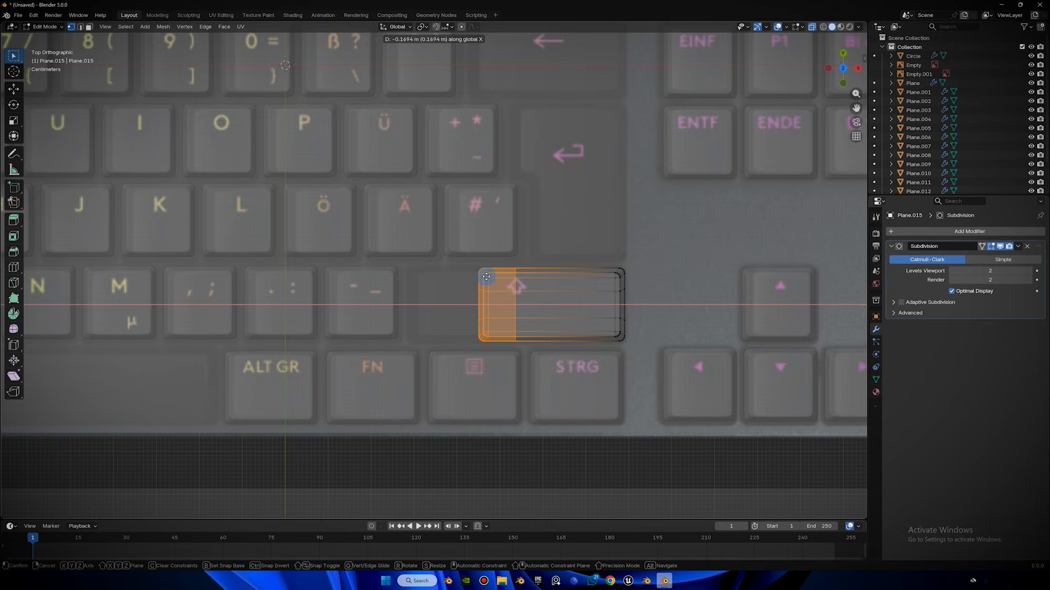
pyautogui.click(487, 277)
pyautogui.moveTo(501, 363); pyautogui.dragTo(500, 362)
pyautogui.press('g')
pyautogui.press('x')
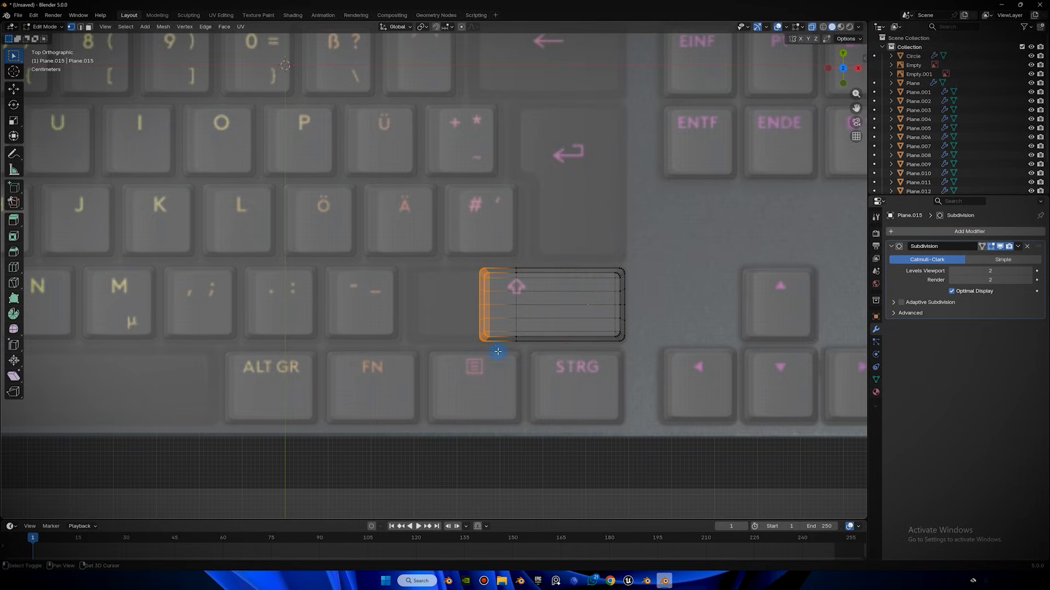
pyautogui.click(432, 288)
pyautogui.press('Tab')
# Duplicate the right Shift key along Y onto the Backspace key.
pyautogui.scroll(-2, 551, 325)
pyautogui.keyDown('shift'); pyautogui.moveTo(551, 325); pyautogui.dragTo(504, 397, button='middle'); pyautogui.keyUp('shift')
pyautogui.scroll(1, 415, 340)
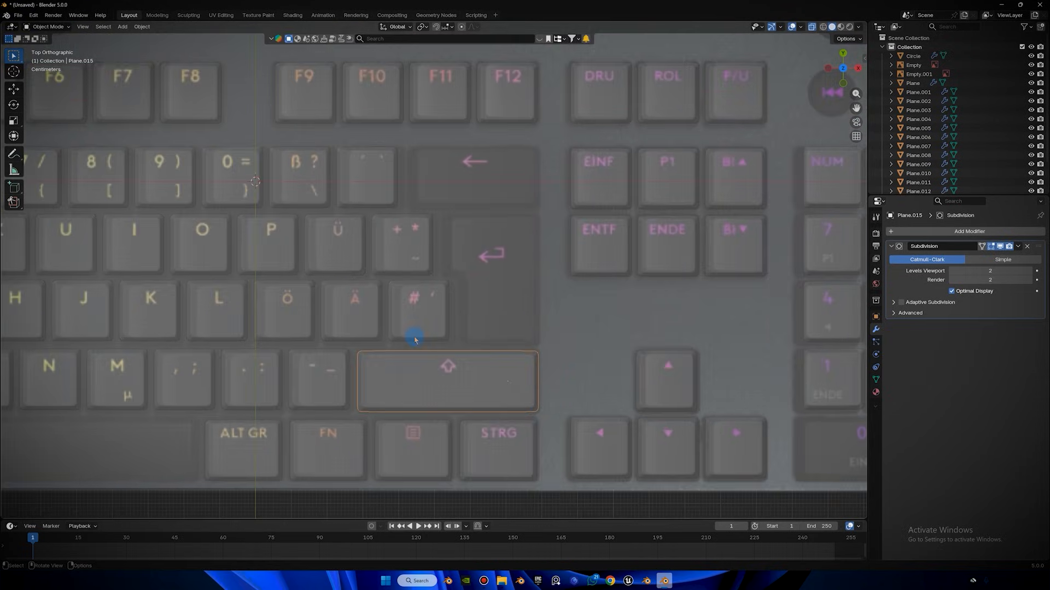
pyautogui.keyDown('shift'); pyautogui.moveTo(432, 284); pyautogui.dragTo(416, 308, button='middle'); pyautogui.keyUp('shift')
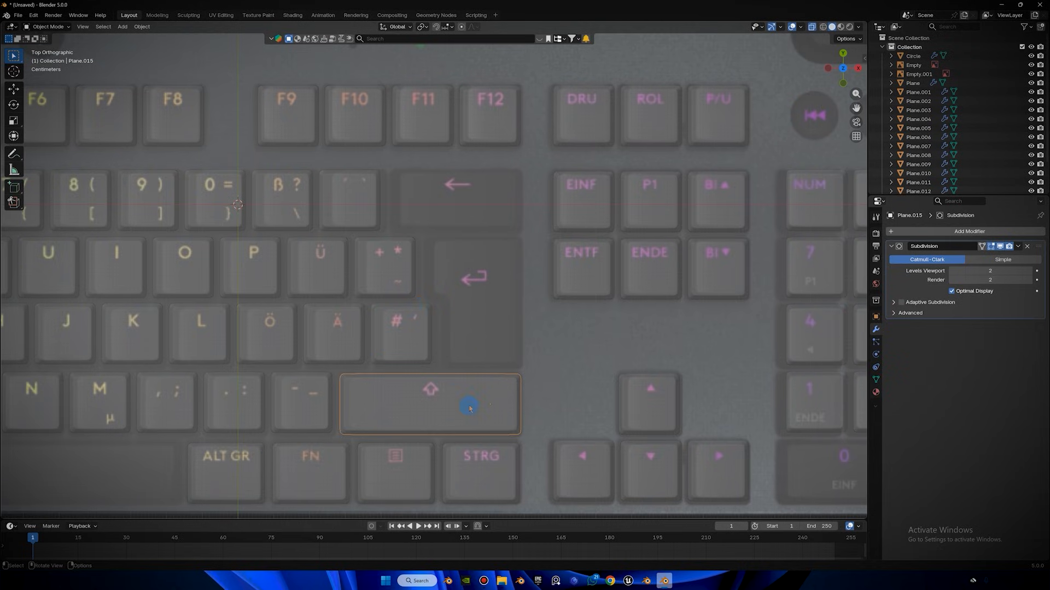
pyautogui.hotkey('shift', 'd')
pyautogui.press('y')
pyautogui.click(507, 181)
pyautogui.keyDown('shift'); pyautogui.moveTo(442, 152); pyautogui.dragTo(454, 224, button='middle'); pyautogui.keyUp('shift')
# Shorten the Backspace copy in Edit Mode by moving its left-side vertices toward the reference key's left edge.
pyautogui.press('Tab')
pyautogui.moveTo(341, 183); pyautogui.dragTo(457, 323)
pyautogui.press('g')
pyautogui.click(518, 327)
pyautogui.moveTo(328, 212); pyautogui.dragTo(411, 324)
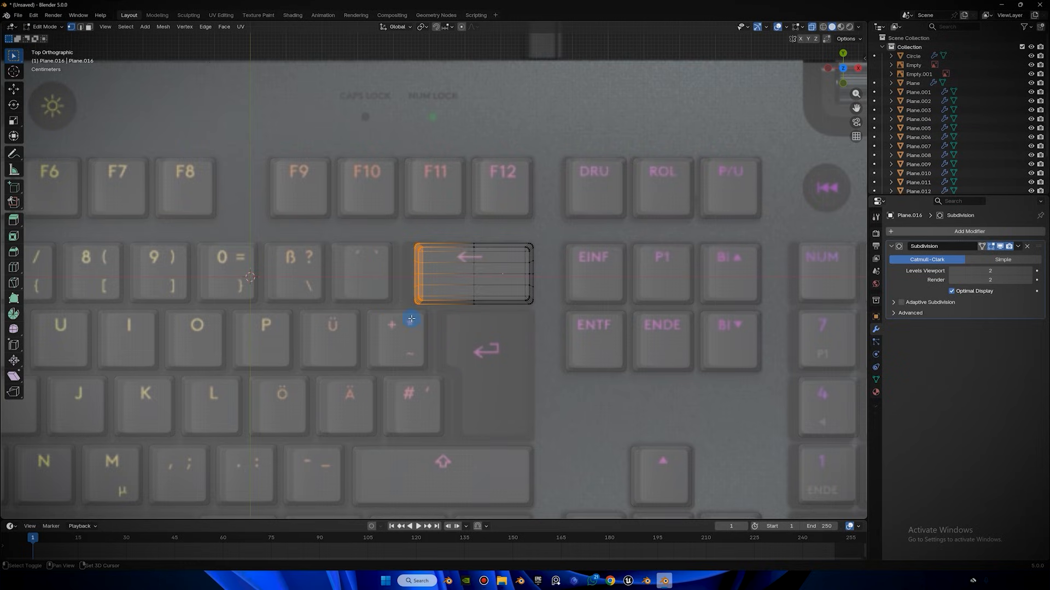
pyautogui.scroll(2, 510, 234)
pyautogui.press('g')
pyautogui.press('x')
pyautogui.rightClick(491, 224)
# Fine-tune the Backspace key's left-side vertices along X to match the reference outline and return to Object Mode.
pyautogui.moveTo(438, 251); pyautogui.dragTo(520, 344)
pyautogui.press('g')
pyautogui.press('x')
pyautogui.click(515, 343)
pyautogui.moveTo(377, 219); pyautogui.dragTo(441, 326)
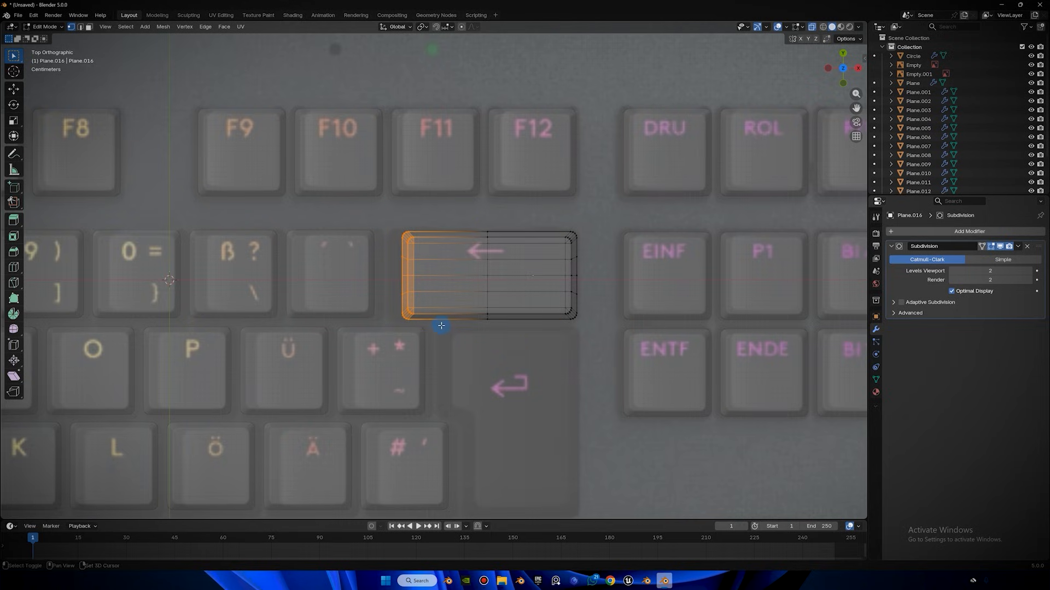
pyautogui.moveTo(500, 366); pyautogui.dragTo(513, 376)
pyautogui.press('g')
pyautogui.press('x')
pyautogui.click(486, 367)
pyautogui.moveTo(375, 230); pyautogui.dragTo(470, 389)
pyautogui.press('g')
pyautogui.hotkey('shift', 'x')
pyautogui.rightClick(459, 386)
pyautogui.press('Tab')
pyautogui.scroll(-6, 556, 228)
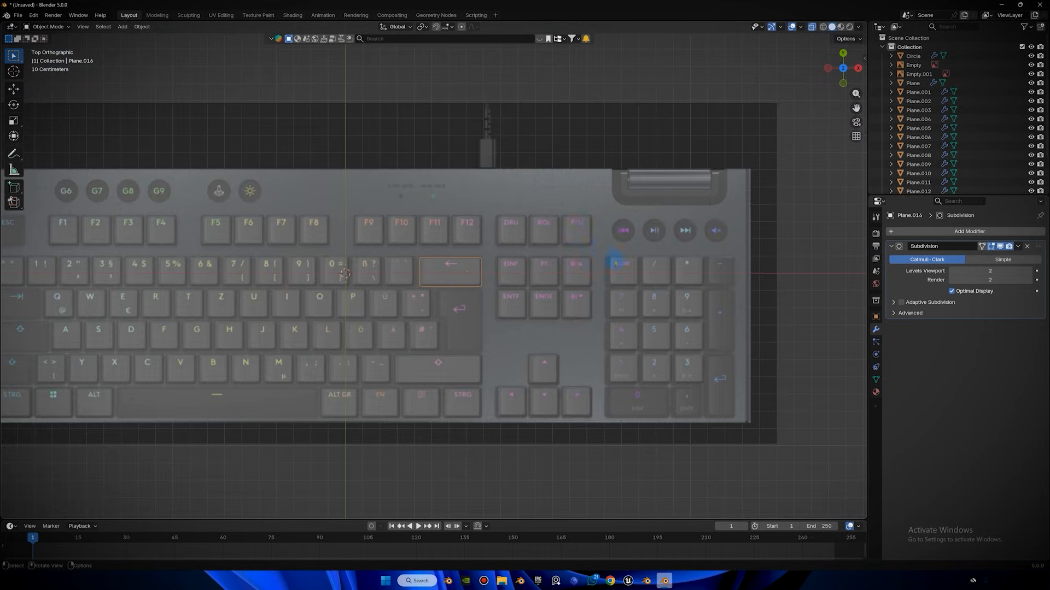
pyautogui.keyDown('shift'); pyautogui.moveTo(614, 251); pyautogui.dragTo(406, 203, button='middle'); pyautogui.keyUp('shift')
pyautogui.scroll(1, 371, 200)
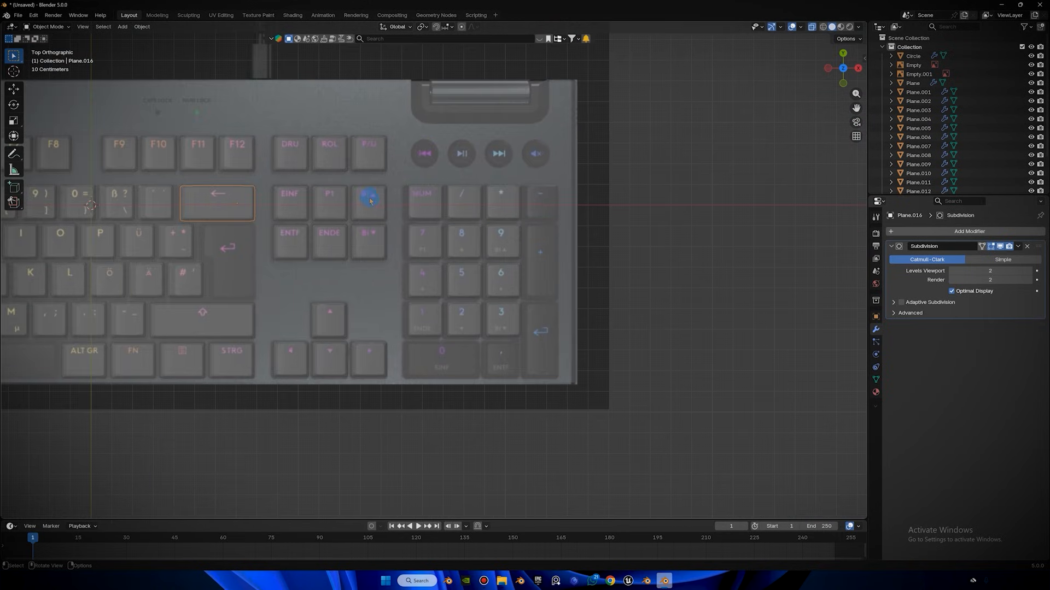
pyautogui.hotkey('shift', 'd')
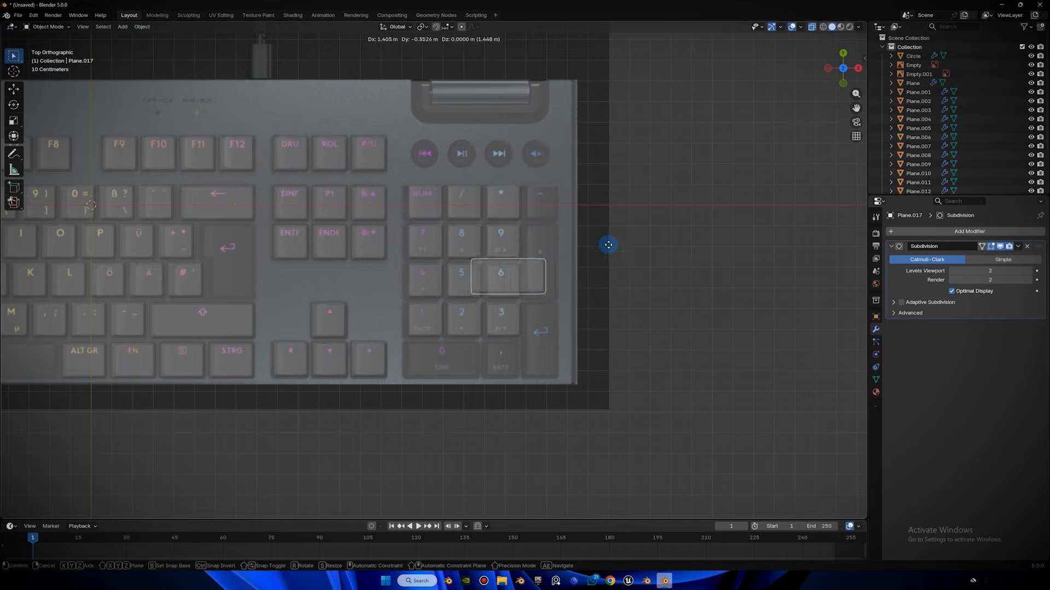
pyautogui.rightClick(22, 305)
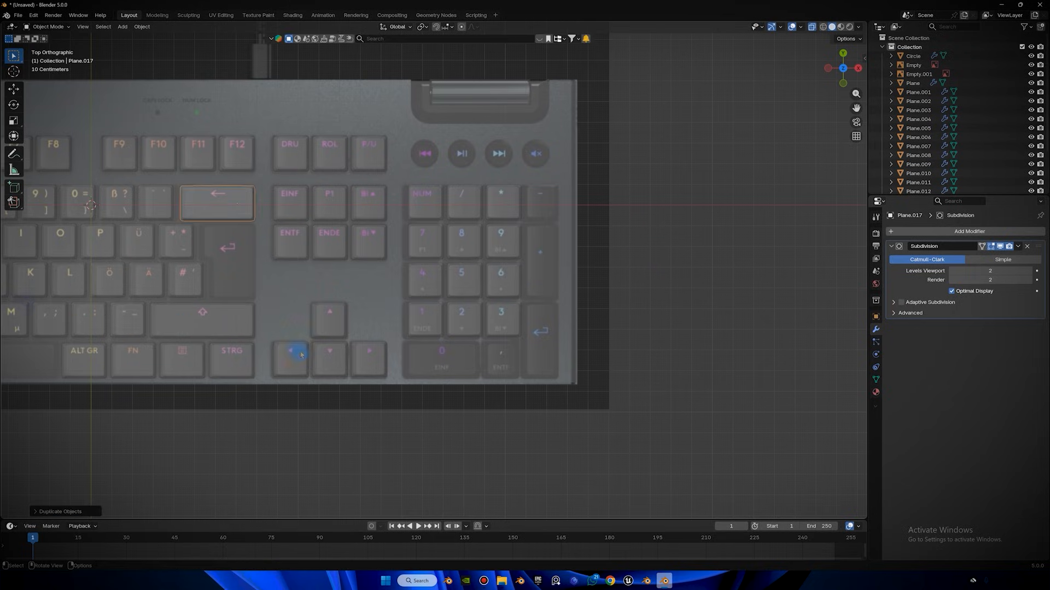
pyautogui.press('Delete')
pyautogui.click(495, 269)
# Duplicate the up-arrow key about 0.47 m in X and -0.19 m in Y onto the left part of the numpad 0 key.
pyautogui.keyDown('shift'); pyautogui.moveTo(482, 230); pyautogui.dragTo(337, 217, button='middle'); pyautogui.keyUp('shift')
pyautogui.click(187, 307)
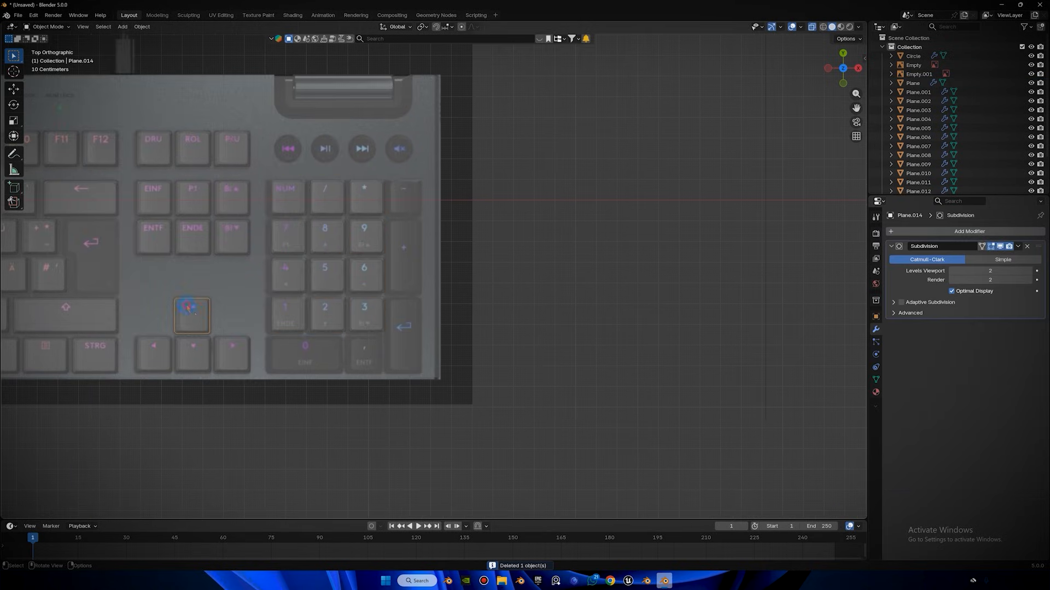
pyautogui.keyDown('shift'); pyautogui.moveTo(232, 318); pyautogui.dragTo(150, 251, button='middle'); pyautogui.keyUp('shift')
pyautogui.scroll(2, 149, 251)
pyautogui.hotkey('shift', 'd')
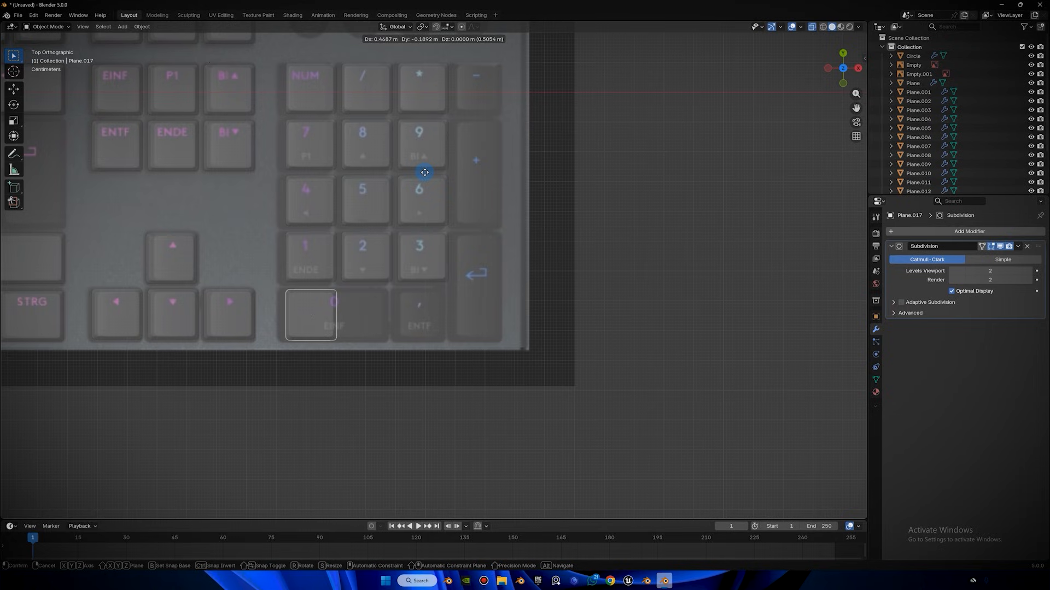
pyautogui.click(424, 174)
# Stretch the numpad 0 copy in Edit Mode by moving its right-side vertices along X toward the reference key's right edge.
pyautogui.keyDown('shift'); pyautogui.moveTo(407, 192); pyautogui.dragTo(472, 178, button='middle'); pyautogui.keyUp('shift')
pyautogui.scroll(1, 442, 210)
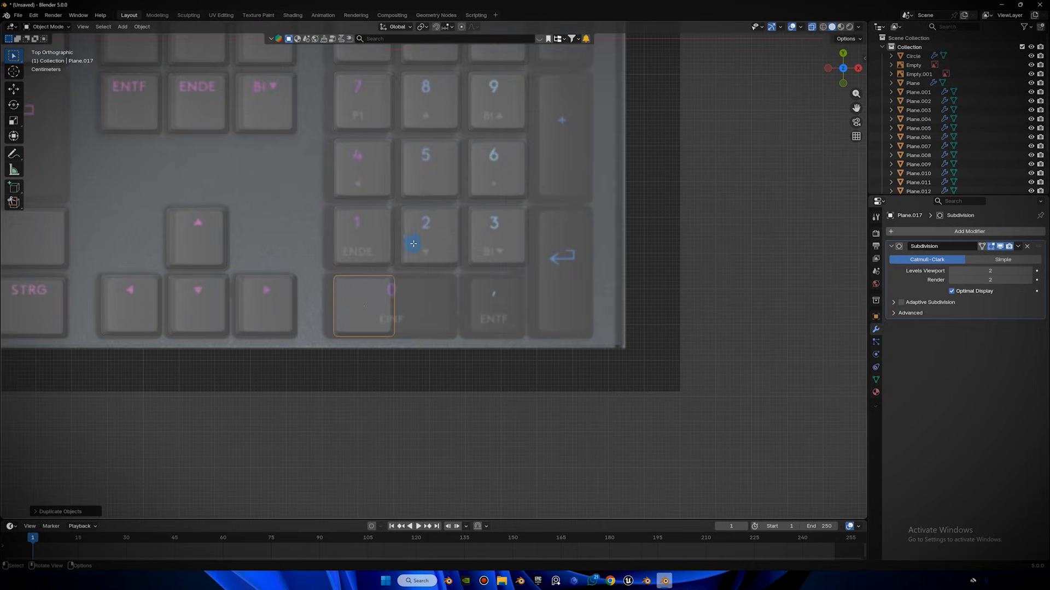
pyautogui.press('Tab')
pyautogui.moveTo(439, 228); pyautogui.dragTo(372, 353)
pyautogui.press('g')
pyautogui.press('x')
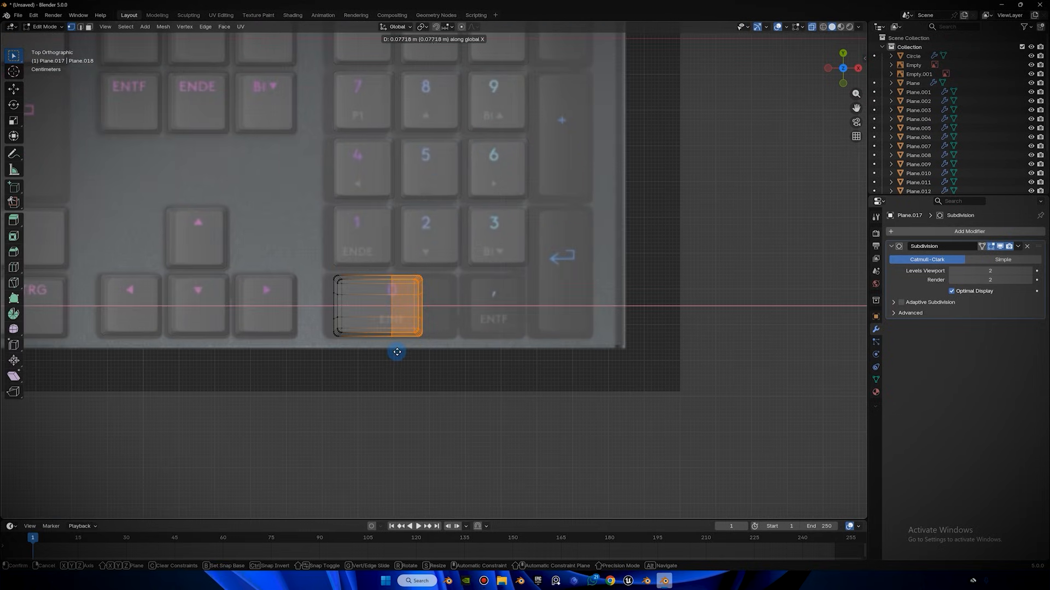
pyautogui.click(399, 354)
pyautogui.moveTo(447, 246); pyautogui.dragTo(407, 359)
pyautogui.hotkey('shift', 'r')
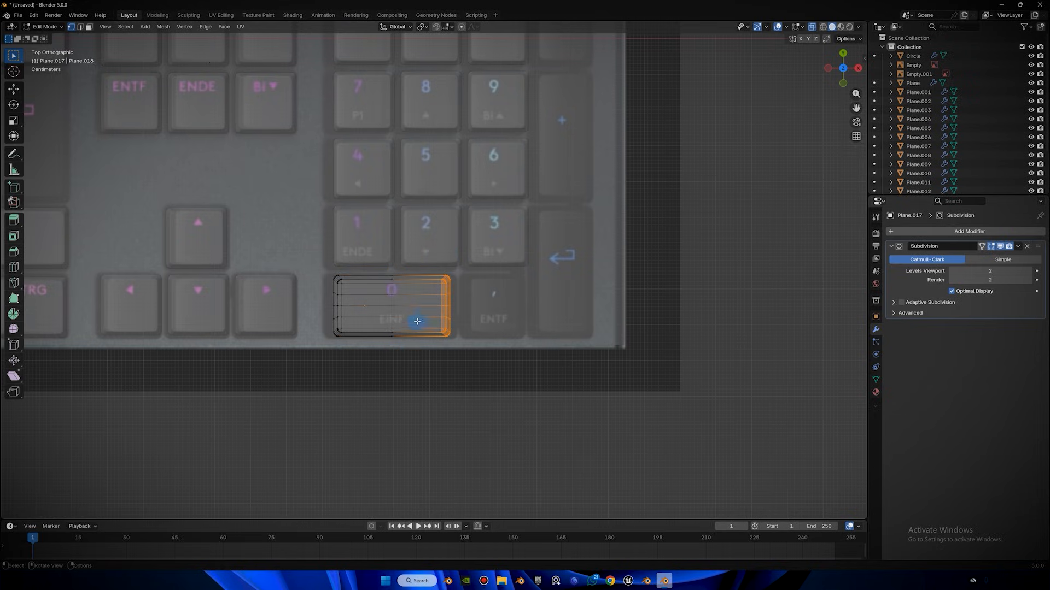
# Fine-tune the numpad 0 key's right-side vertices along X to fit the reference outline and return to Object Mode.
pyautogui.scroll(3, 477, 249)
pyautogui.moveTo(504, 242); pyautogui.dragTo(344, 414)
pyautogui.press('g')
pyautogui.press('x')
pyautogui.click(452, 296)
pyautogui.moveTo(427, 436); pyautogui.dragTo(411, 451)
pyautogui.hotkey('shift', 'r')
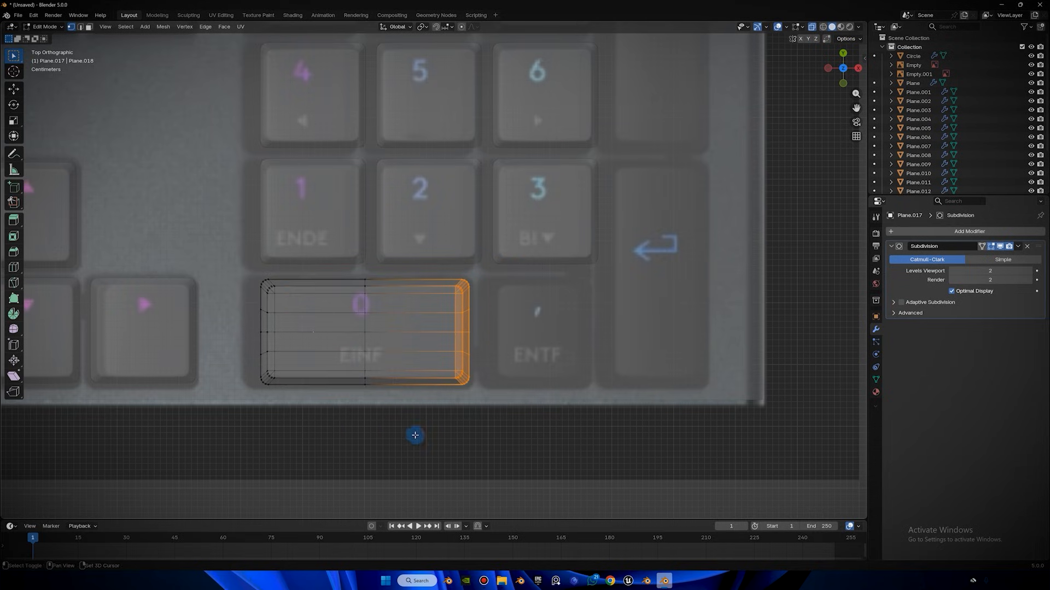
pyautogui.keyDown('shift'); pyautogui.moveTo(534, 309); pyautogui.dragTo(403, 311, button='middle'); pyautogui.keyUp('shift')
pyautogui.press('Tab')
# Duplicate the up-arrow key about 0.83 m in X and -0.19 m in Y onto the numpad comma key.
pyautogui.scroll(-4, 160, 252)
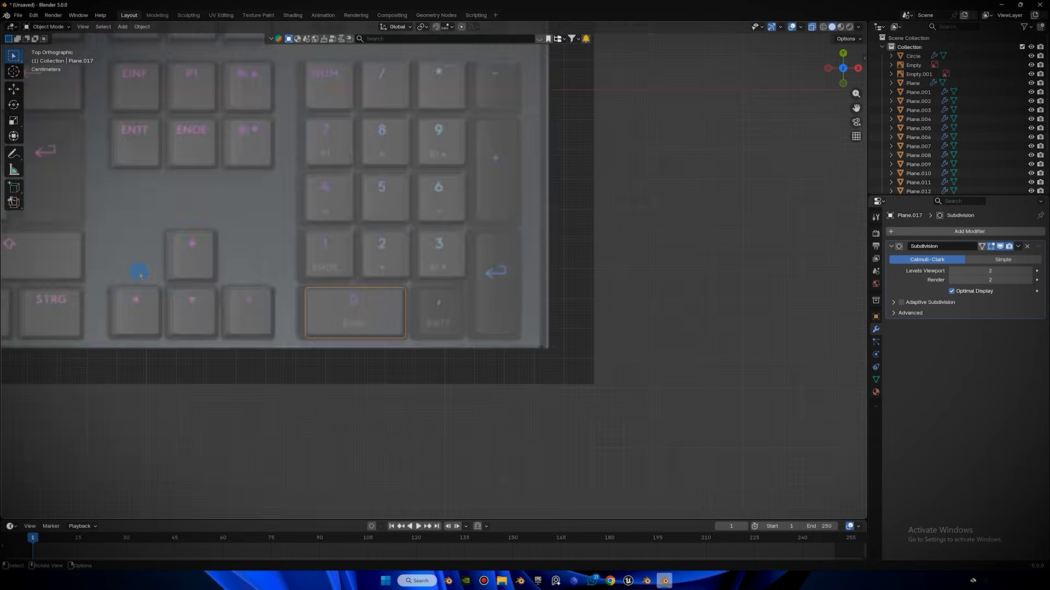
pyautogui.scroll(2, 193, 251)
pyautogui.hotkey('shift', 'd')
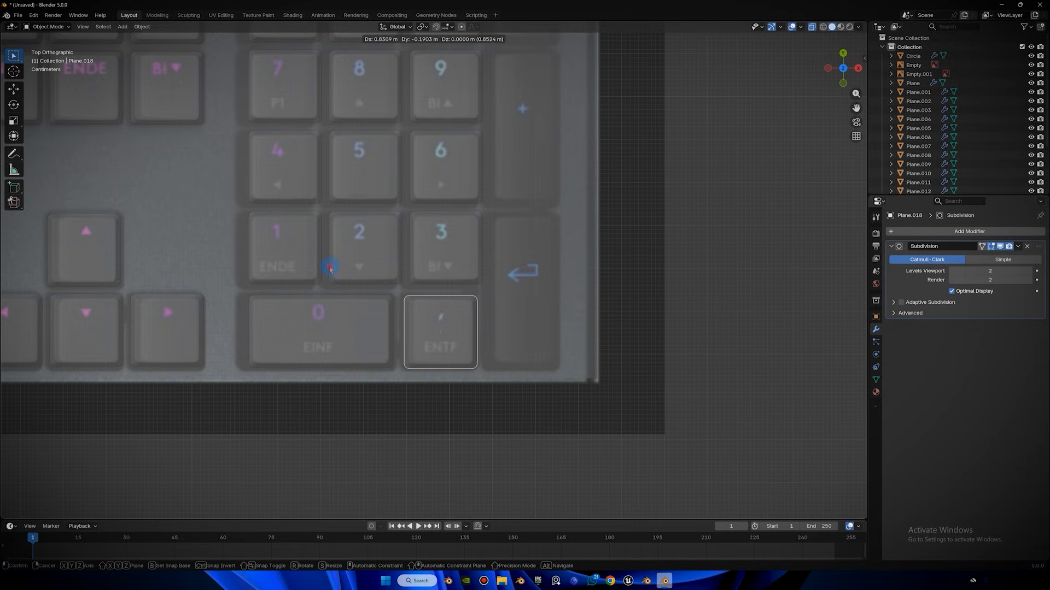
pyautogui.click(329, 268)
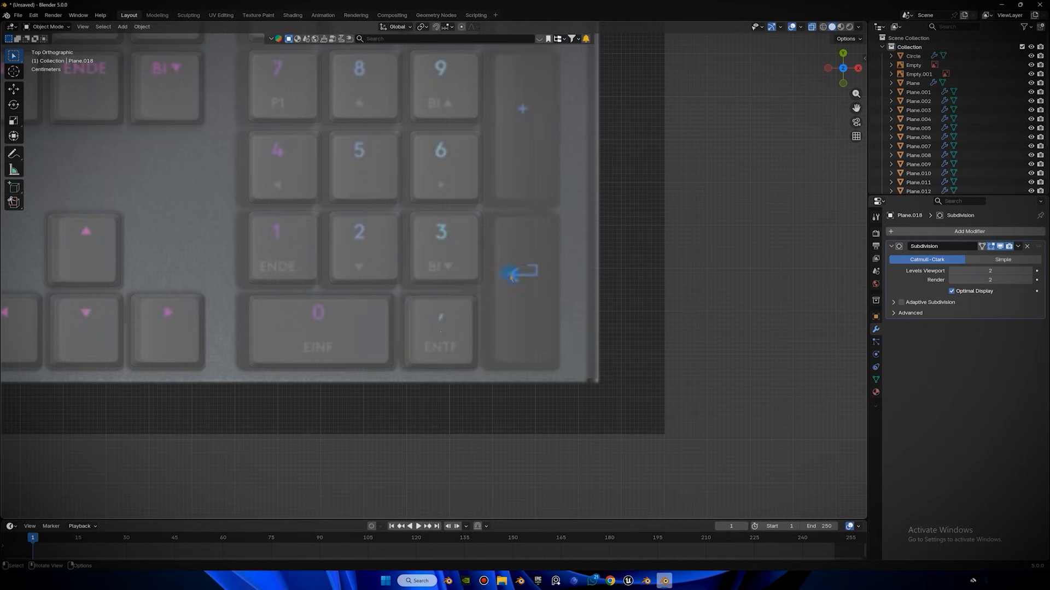
# Duplicate the numpad comma key about 0.19 m along X onto the lower part of the numpad Enter key.
pyautogui.keyDown('shift'); pyautogui.moveTo(440, 318); pyautogui.dragTo(429, 298, button='middle'); pyautogui.keyUp('shift')
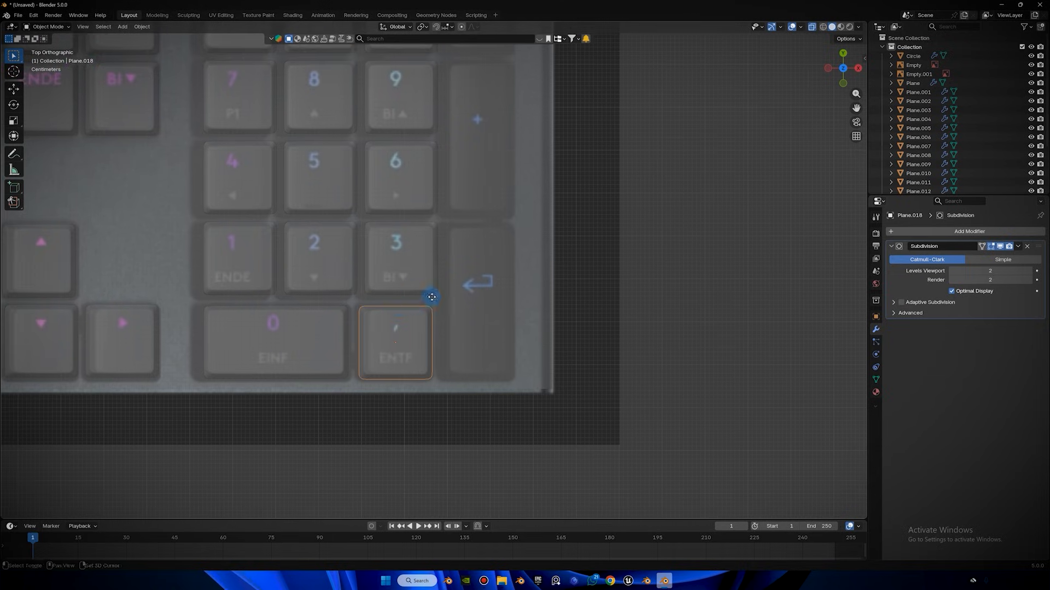
pyautogui.hotkey('shift', 'd')
pyautogui.press('x')
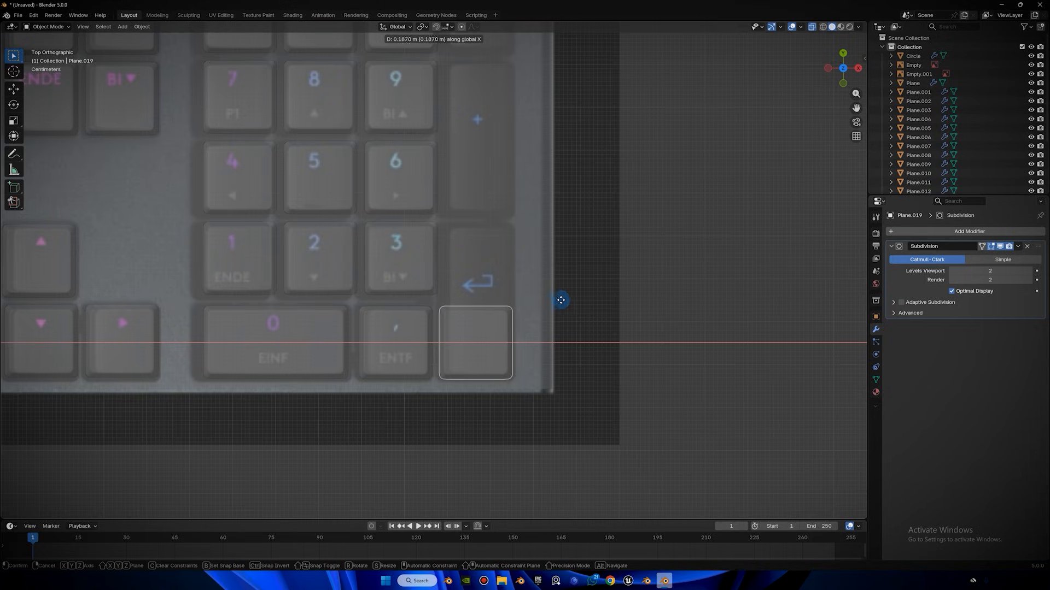
pyautogui.click(581, 287)
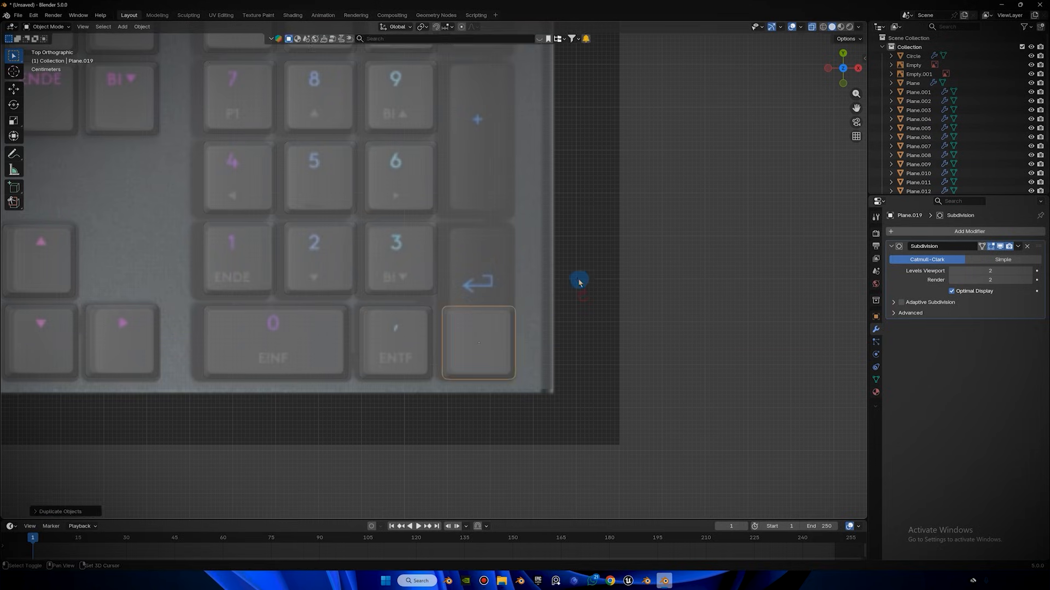
pyautogui.press('Tab')
pyautogui.moveTo(567, 253); pyautogui.dragTo(435, 345)
pyautogui.press('g')
pyautogui.press('y')
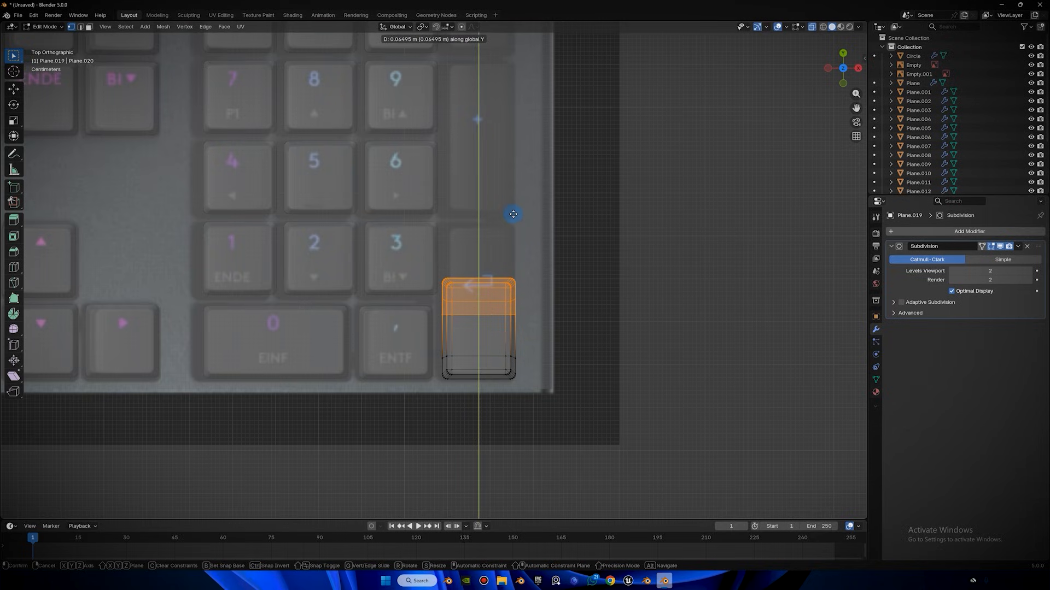
pyautogui.press('Escape')
pyautogui.press('Tab')
pyautogui.press('Tab')
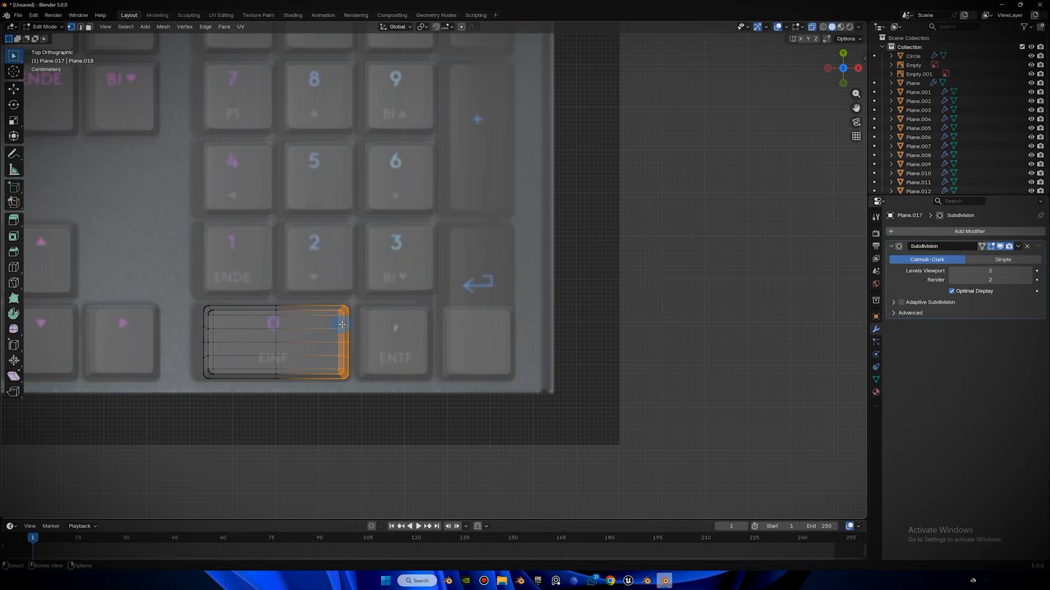
pyautogui.press('Tab')
# Stretch the numpad Enter copy in Edit Mode by moving its upper vertices about 0.19 m along Y to the reference key's upper edge.
pyautogui.click(464, 327)
pyautogui.press('Tab')
pyautogui.press('Tab')
pyautogui.press('Tab')
pyautogui.moveTo(587, 253); pyautogui.dragTo(423, 354)
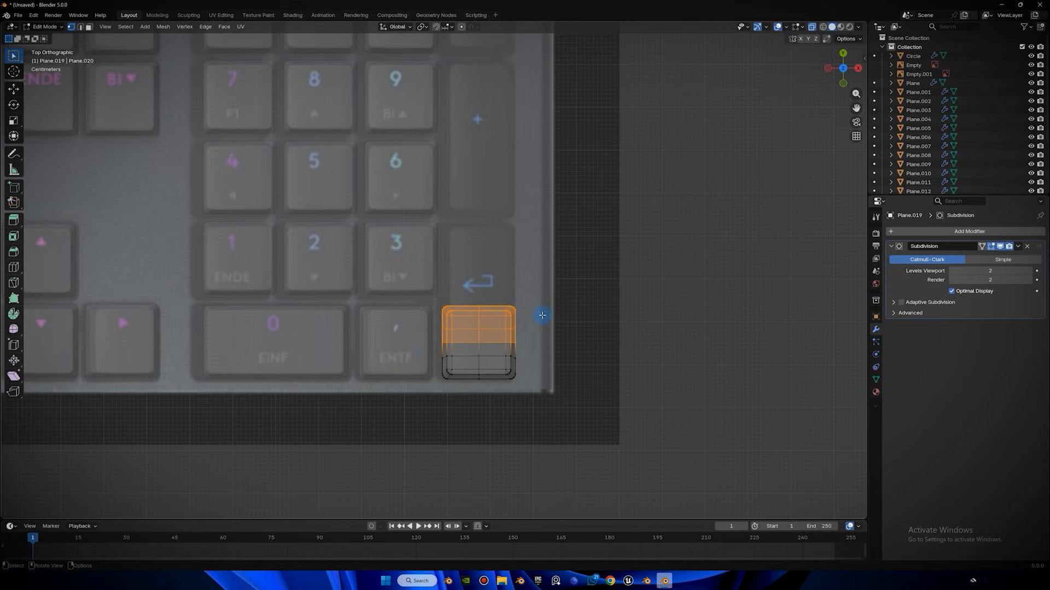
pyautogui.scroll(3, 514, 314)
pyautogui.press('g')
pyautogui.press('y')
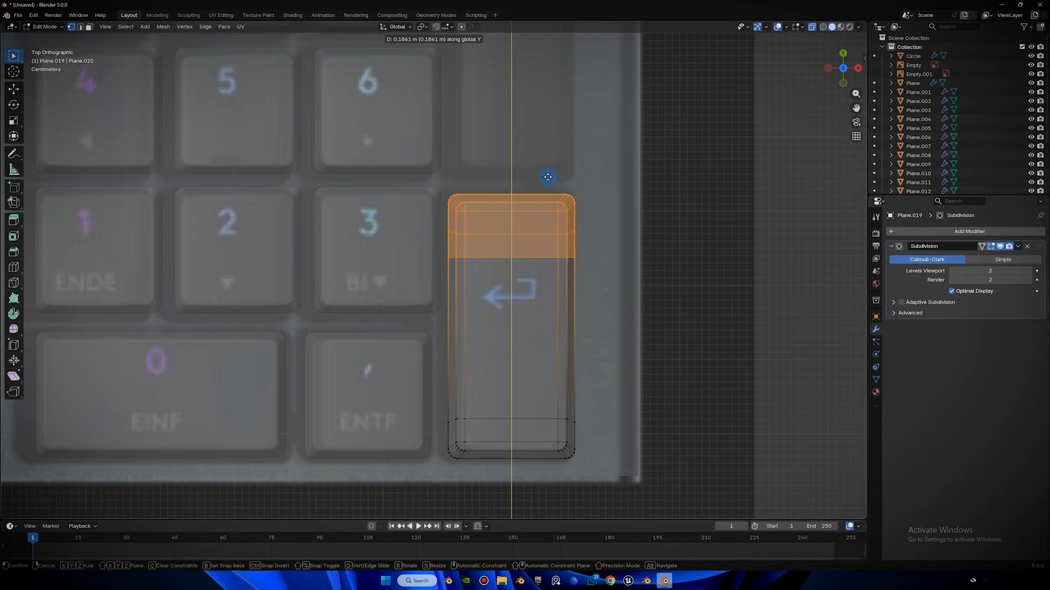
pyautogui.click(547, 177)
# Move the numpad Enter key's middle edge loop down along Y toward the key's centre.
pyautogui.click(673, 290)
pyautogui.moveTo(440, 253); pyautogui.dragTo(636, 321)
pyautogui.press('g')
pyautogui.press('y')
pyautogui.click(664, 376)
pyautogui.press('g')
pyautogui.press('y')
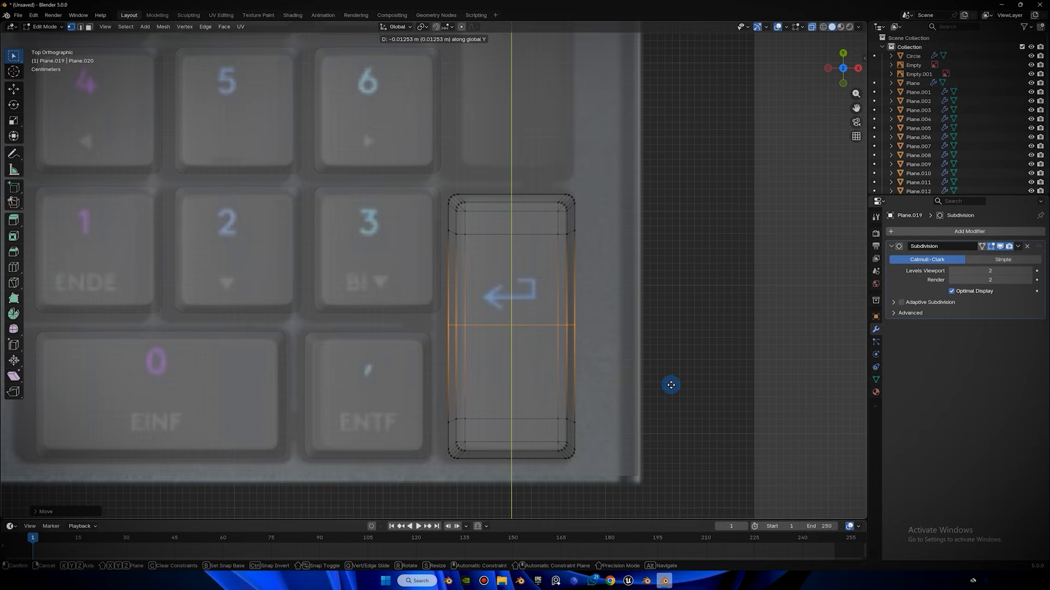
pyautogui.click(671, 385)
# Fine-tune the Y position of the numpad Enter key's middle edge loop and return to Object Mode.
pyautogui.click(746, 292)
pyautogui.moveTo(418, 297); pyautogui.dragTo(609, 371)
pyautogui.press('g')
pyautogui.press('y')
pyautogui.click(616, 378)
pyautogui.press('g')
pyautogui.press('y')
pyautogui.click(614, 375)
pyautogui.press('Tab')
# Duplicate the numpad Enter key about 0.38 m along Y onto the numpad plus key.
pyautogui.scroll(-2, 549, 264)
pyautogui.scroll(-6, 548, 264)
pyautogui.scroll(4, 511, 311)
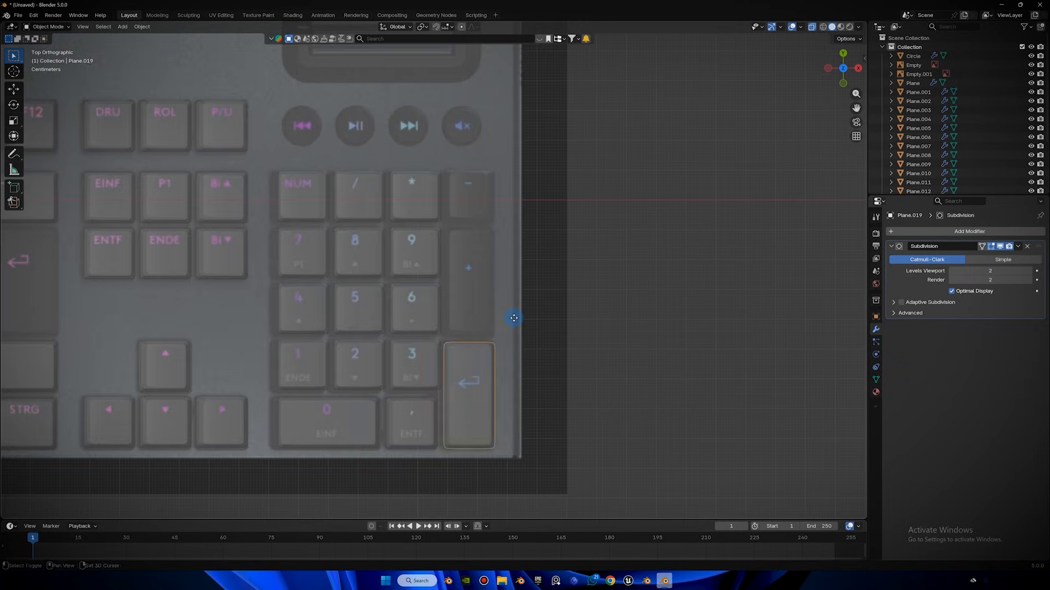
pyautogui.hotkey('shift', 'd')
pyautogui.press('y')
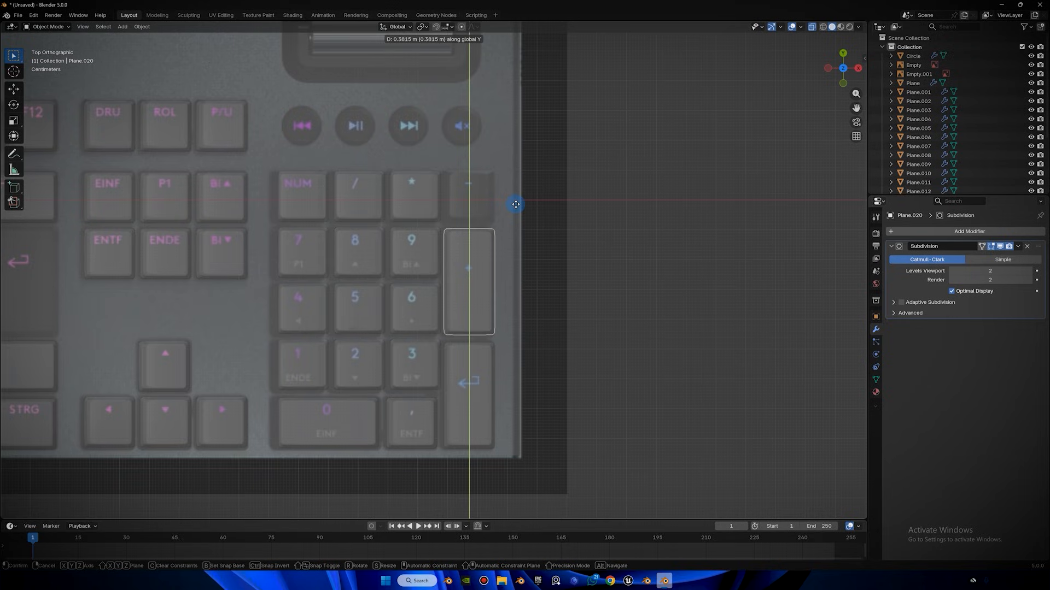
pyautogui.click(515, 206)
# Duplicate the up-arrow key and place the copy about 1.03 m in X and 0.56 m in Y on the numpad minus key.
pyautogui.click(328, 256)
pyautogui.click(164, 374)
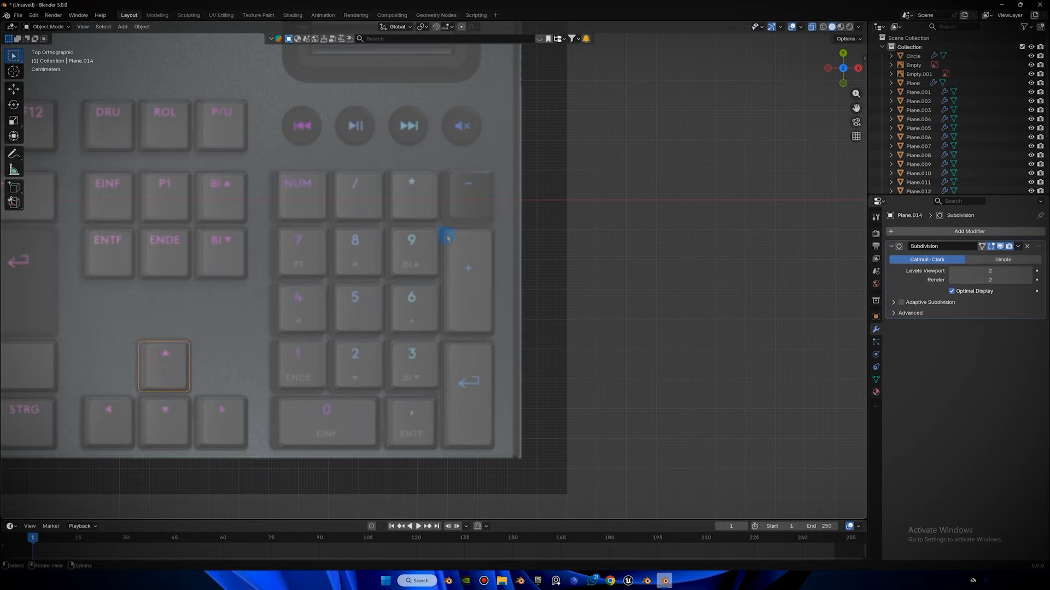
pyautogui.keyDown('shift'); pyautogui.moveTo(329, 268); pyautogui.dragTo(285, 292, button='middle'); pyautogui.keyUp('shift')
pyautogui.scroll(2, 285, 292)
pyautogui.hotkey('shift', 'd')
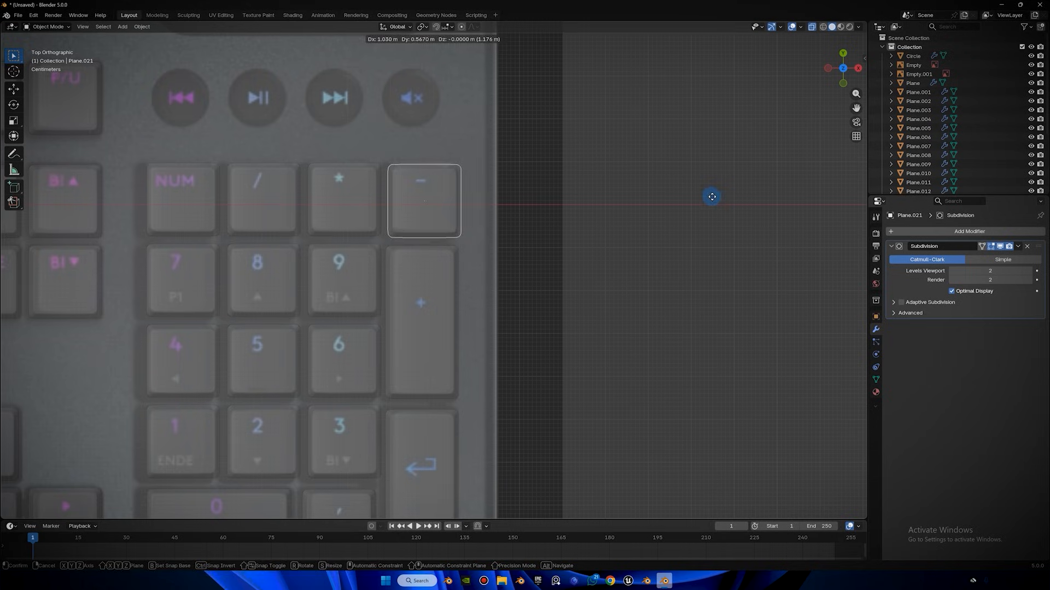
pyautogui.press('Escape')
pyautogui.press('Delete')
pyautogui.hotkey('ctrl', 'z')
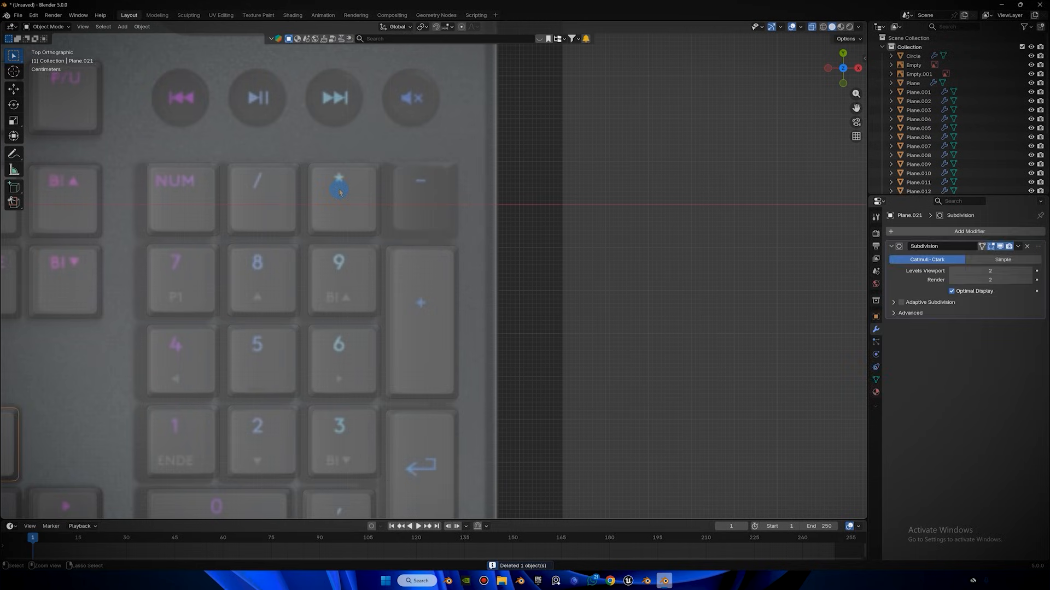
pyautogui.scroll(-2, 421, 199)
pyautogui.press('g')
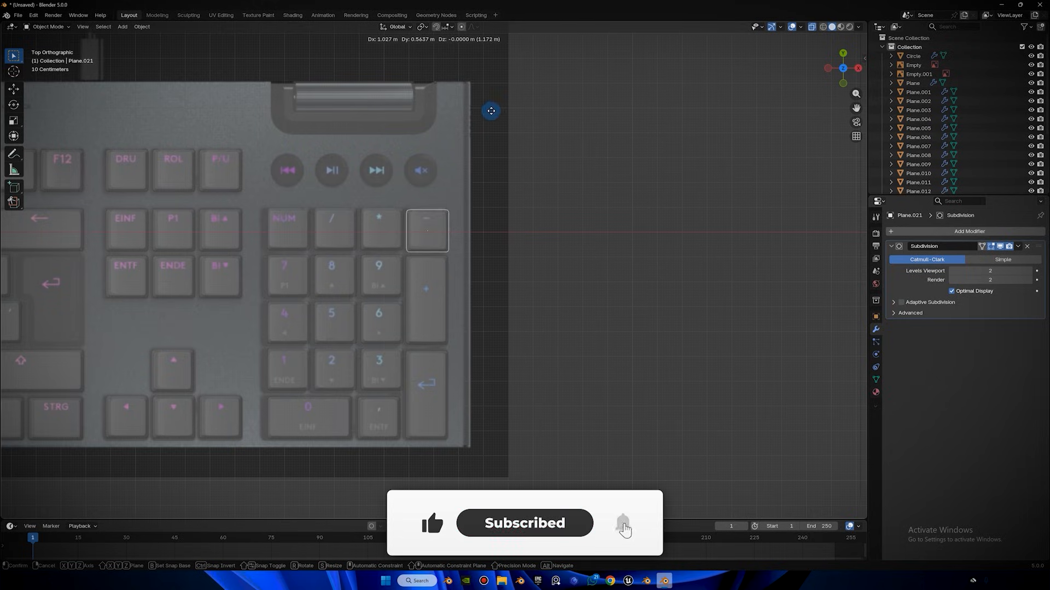
pyautogui.click(492, 112)
# Nudge the numpad minus key in X and Y to fit the reference outline.
pyautogui.scroll(8, 549, 323)
pyautogui.press('g')
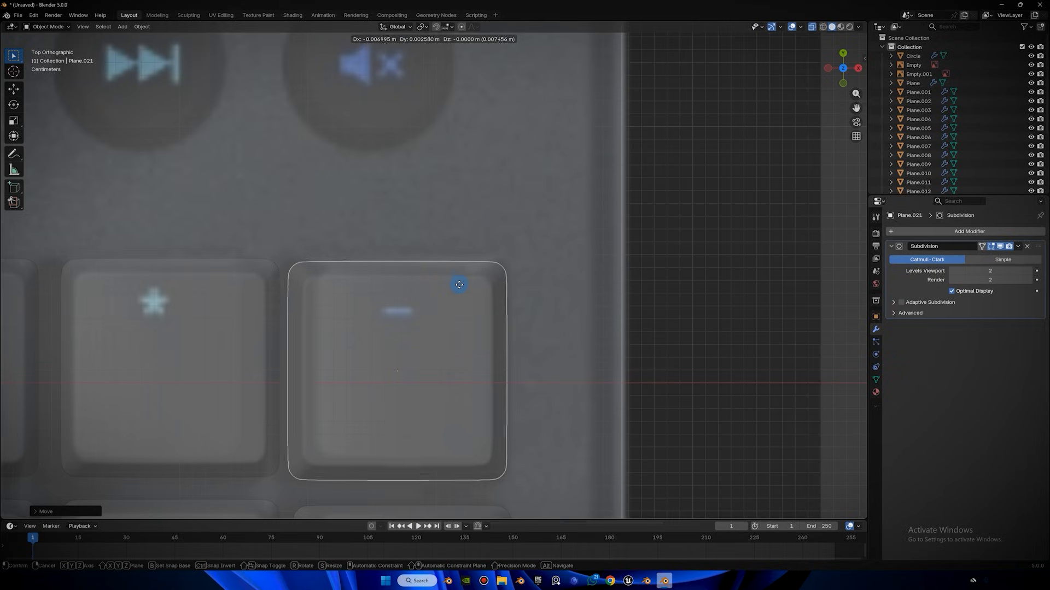
pyautogui.click(489, 257)
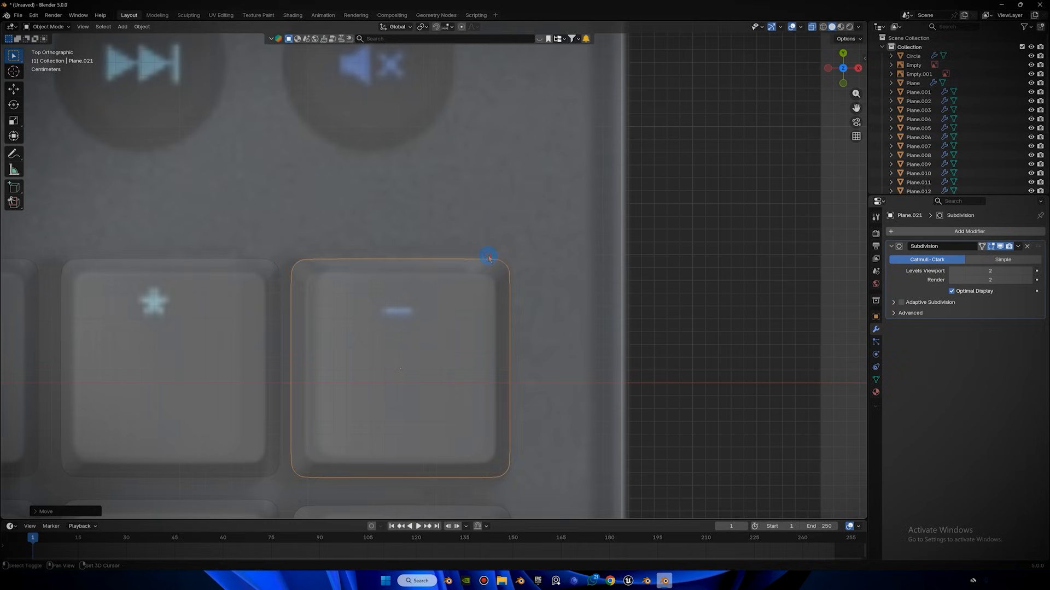
# Nudge the numpad plus key up along Y to match the reference outline.
pyautogui.scroll(-4, 488, 258)
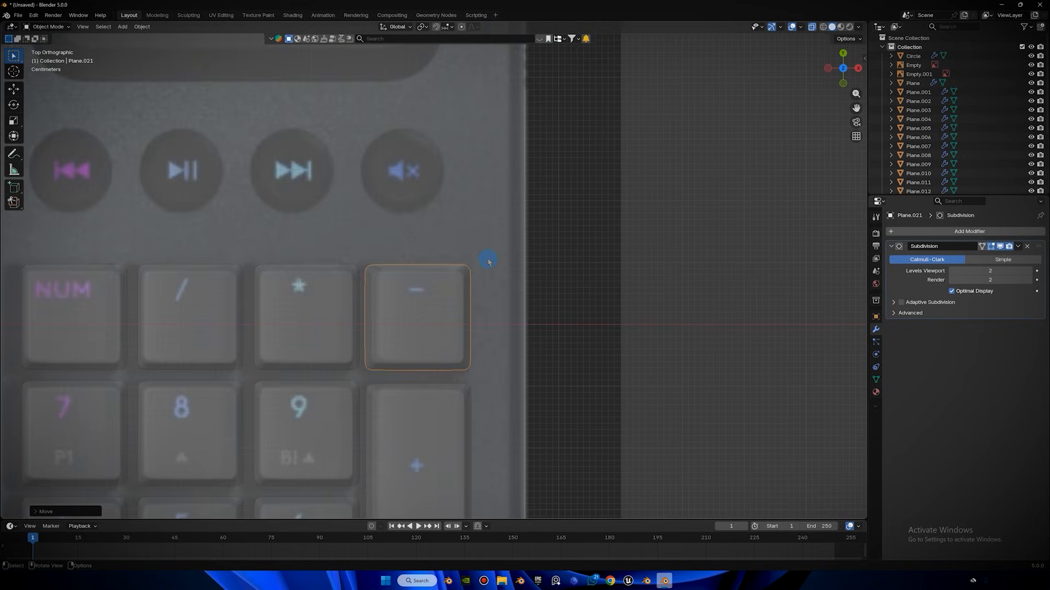
pyautogui.click(413, 406)
pyautogui.keyDown('shift'); pyautogui.moveTo(431, 276); pyautogui.dragTo(445, 117, button='middle'); pyautogui.keyUp('shift')
pyautogui.press('g')
pyautogui.press('y')
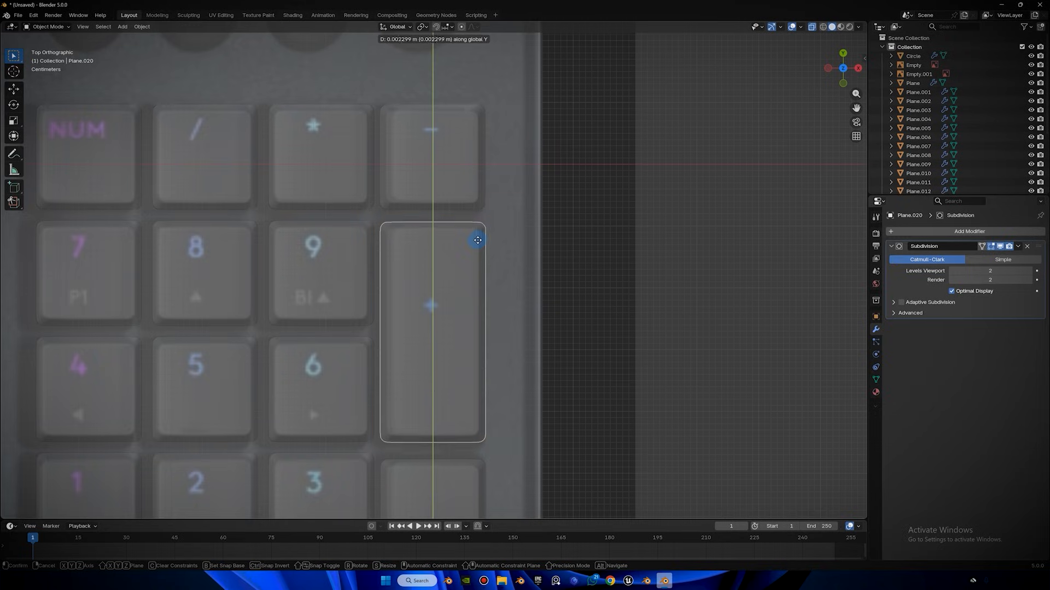
pyautogui.click(479, 255)
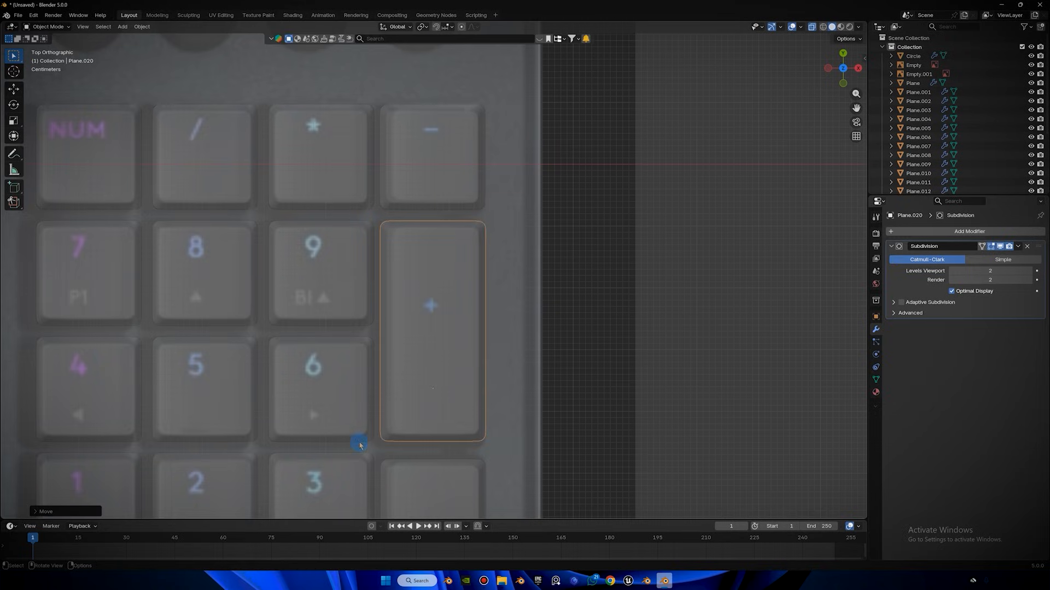
# Add the minus key to the selection and shift both the minus and plus keys slightly right along X.
pyautogui.keyDown('shift'); pyautogui.click(438, 185); pyautogui.keyUp('shift')
pyautogui.press('g')
pyautogui.press('y')
pyautogui.rightClick(452, 181)
pyautogui.press('g')
pyautogui.press('x')
pyautogui.click(470, 184)
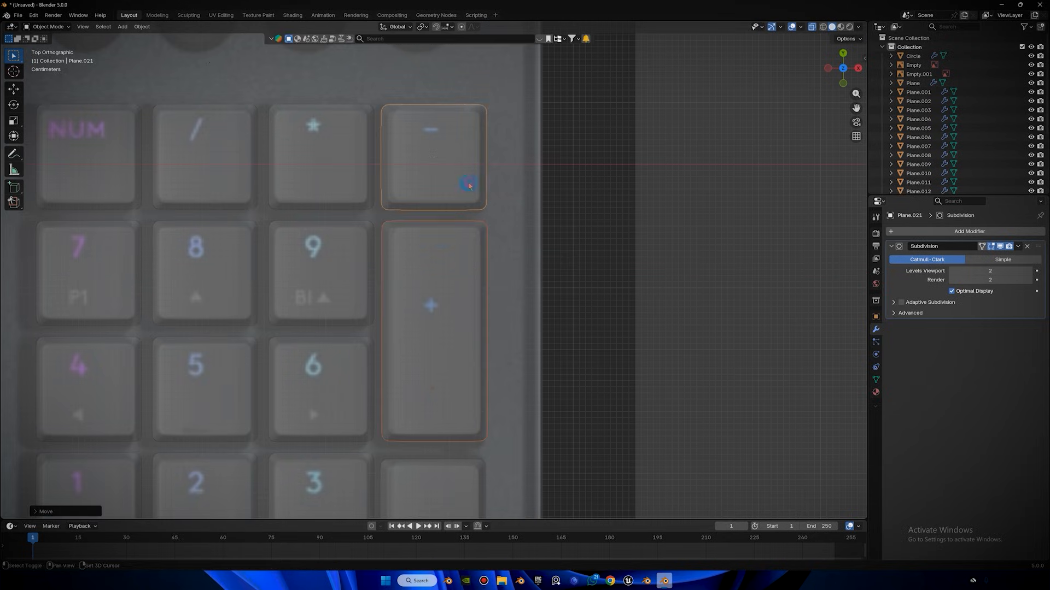
# Shift the numpad Enter key slightly right along X to line up with the reference.
pyautogui.keyDown('shift'); pyautogui.moveTo(423, 447); pyautogui.dragTo(400, 249, button='middle'); pyautogui.keyUp('shift')
pyautogui.click(406, 284)
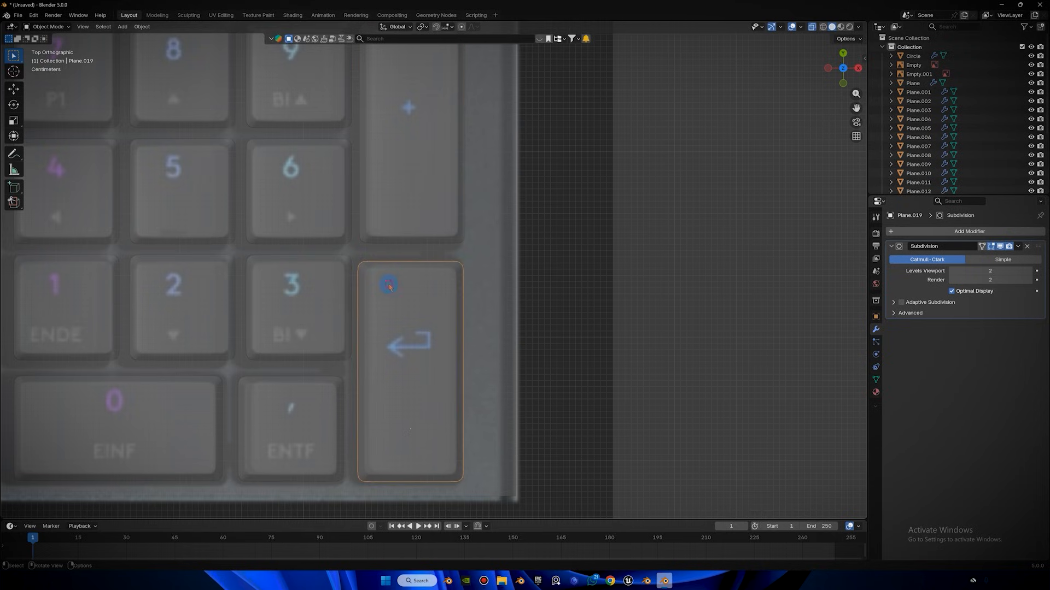
pyautogui.press('g')
pyautogui.press('x')
pyautogui.click(406, 285)
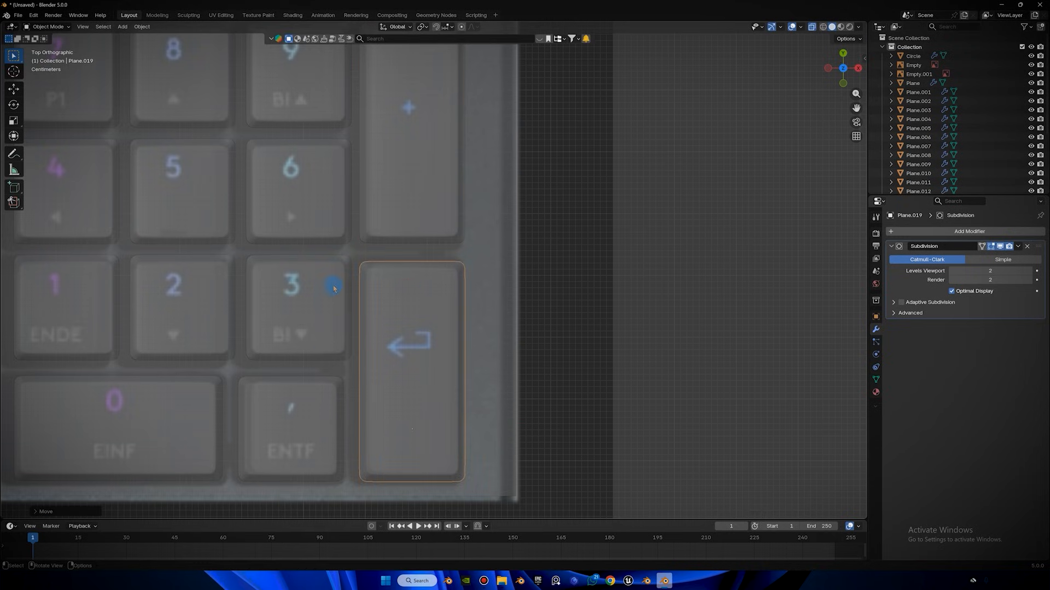
# Shift the numpad comma key slightly right along X to line up with the reference.
pyautogui.click(315, 401)
pyautogui.press('g')
pyautogui.press('x')
pyautogui.click(319, 401)
# Move the arrayed numpad number keys about -0.011 m along X to align with the reference and deselect them.
pyautogui.click(314, 306)
pyautogui.press('g')
pyautogui.hotkey('shift', 'x')
pyautogui.press('x')
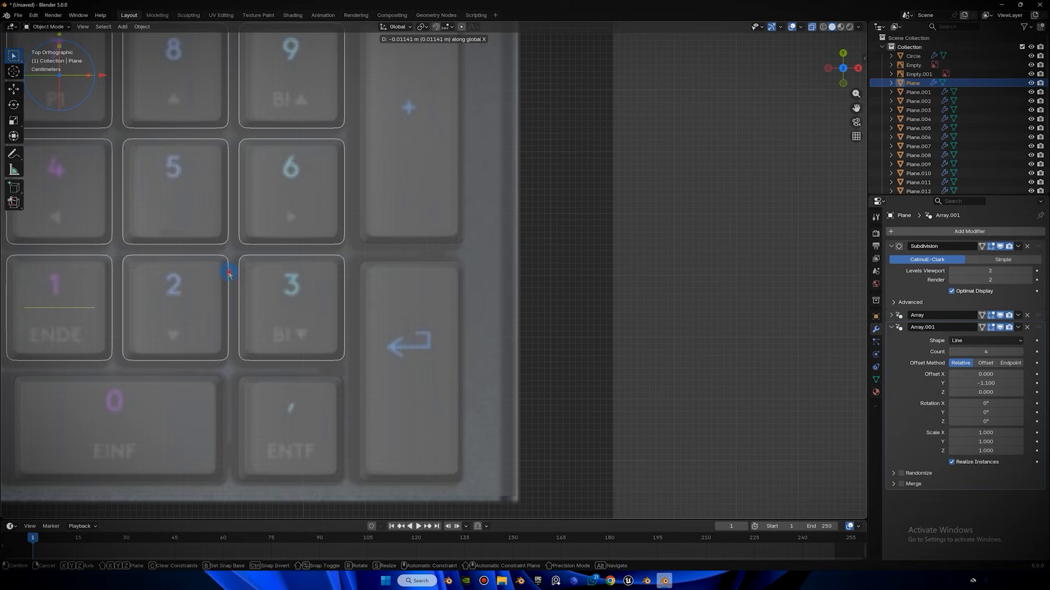
pyautogui.click(229, 273)
pyautogui.scroll(-3, 569, 213)
pyautogui.click(588, 250)
# Inspect the lower numpad keys up close against the reference outlines.
pyautogui.keyDown('shift'); pyautogui.moveTo(452, 218); pyautogui.dragTo(467, 257, button='middle'); pyautogui.keyUp('shift')
pyautogui.scroll(1, 466, 257)
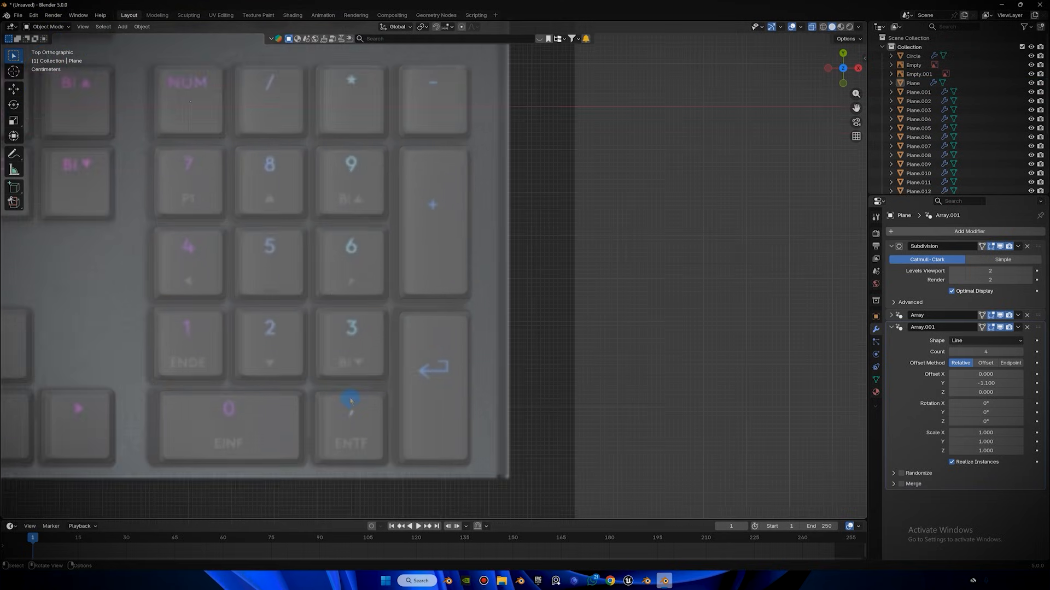
pyautogui.keyDown('shift'); pyautogui.moveTo(350, 401); pyautogui.dragTo(352, 274, button='middle'); pyautogui.keyUp('shift')
pyautogui.scroll(4, 352, 274)
pyautogui.click(319, 215)
pyautogui.moveTo(691, 217); pyautogui.dragTo(740, 274)
pyautogui.keyDown('shift'); pyautogui.moveTo(374, 245); pyautogui.dragTo(515, 253, button='middle'); pyautogui.keyUp('shift')
pyautogui.scroll(-2, 514, 253)
# Widen the numpad 0 key in Edit Mode by moving its left-half vertices outward along X, and return to Object Mode.
pyautogui.click(175, 296)
pyautogui.press('g')
pyautogui.press('x')
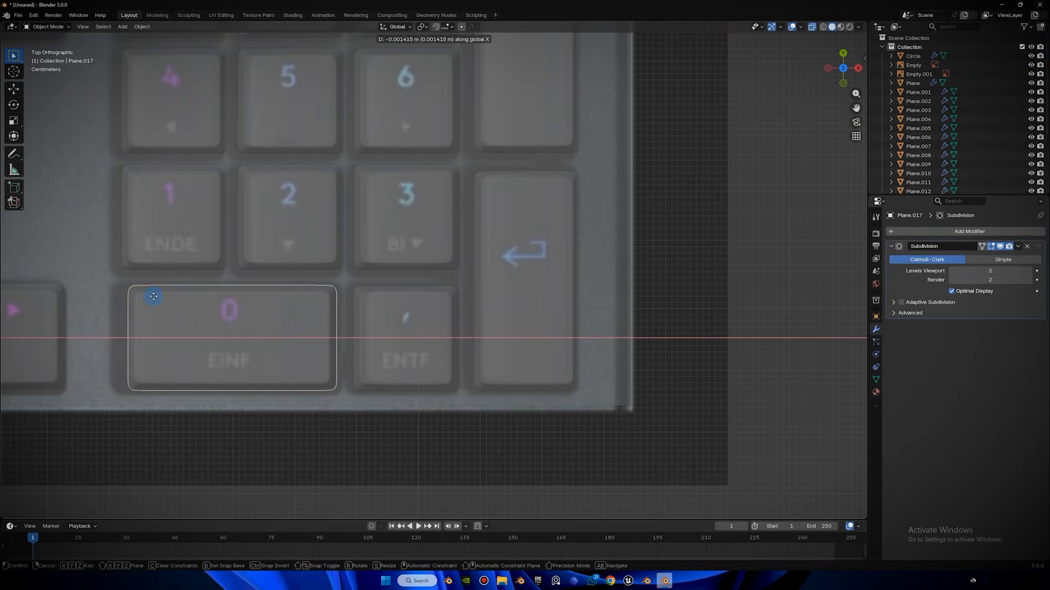
pyautogui.rightClick(154, 297)
pyautogui.press('Tab')
pyautogui.moveTo(99, 240); pyautogui.dragTo(251, 421)
pyautogui.press('g')
pyautogui.press('x')
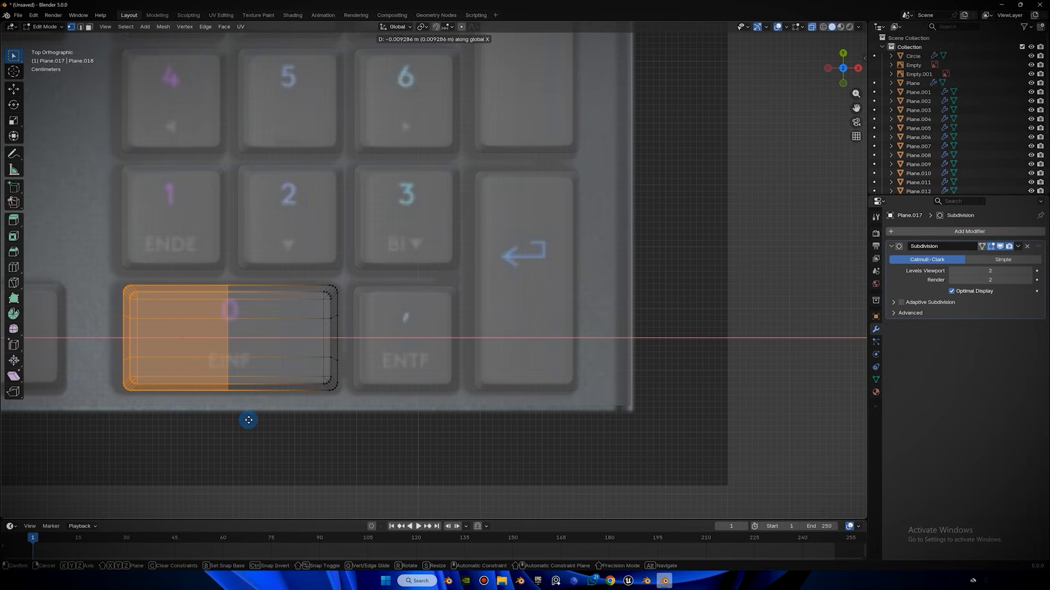
pyautogui.click(246, 421)
pyautogui.press('Tab')
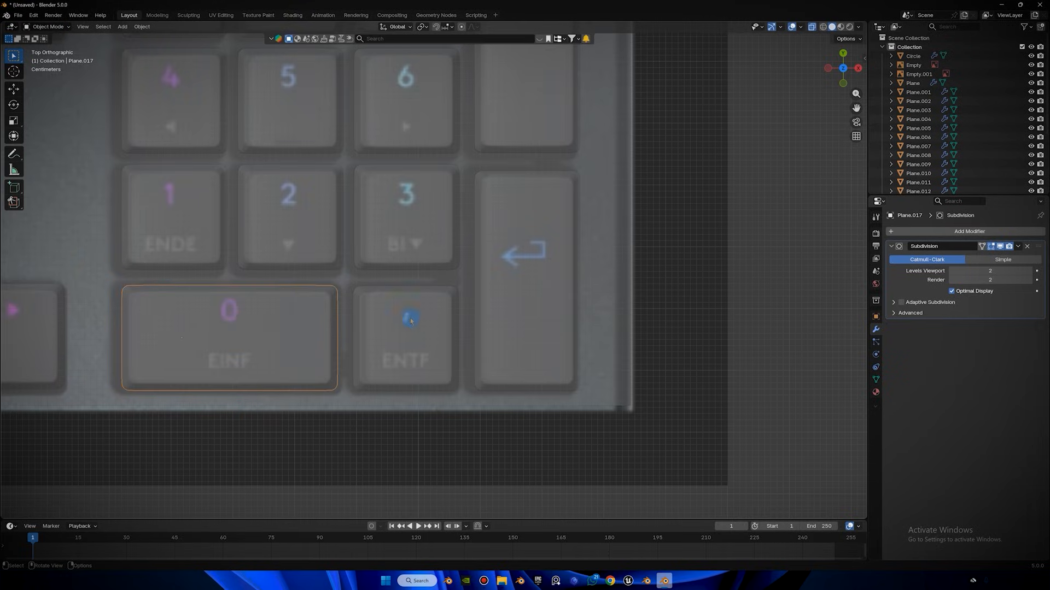
pyautogui.click(441, 342)
pyautogui.press('x')
pyautogui.rightClick(440, 339)
pyautogui.moveTo(797, 230); pyautogui.dragTo(810, 271)
# Look over the whole keyboard from the numpad to the G keys for keys that still lack a keycap mesh.
pyautogui.scroll(-5, 517, 198)
pyautogui.scroll(-2, 517, 198)
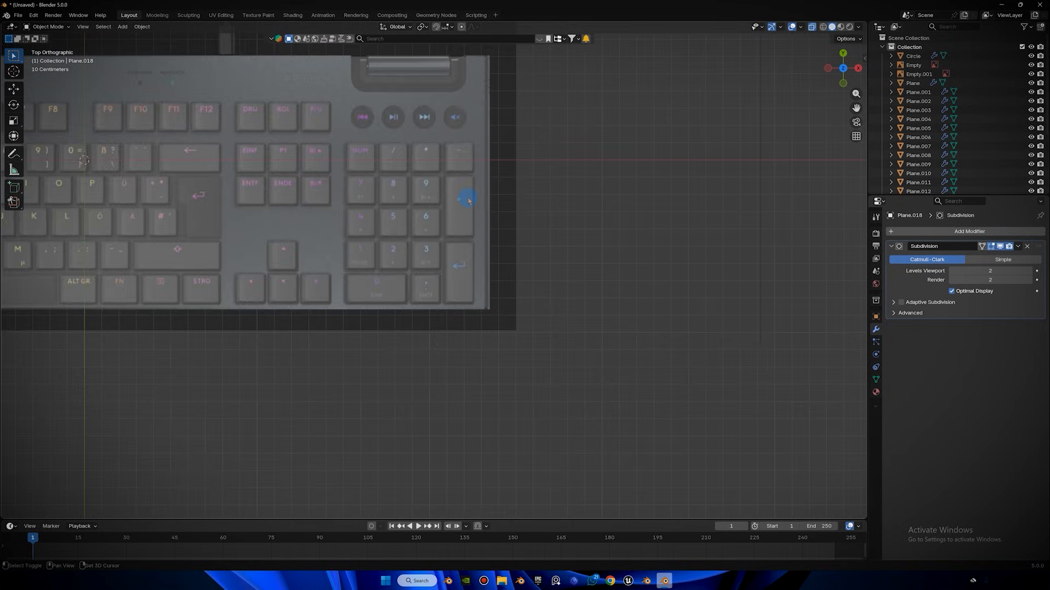
pyautogui.keyDown('shift'); pyautogui.moveTo(438, 175); pyautogui.dragTo(517, 240, button='middle'); pyautogui.keyUp('shift')
pyautogui.scroll(1, 464, 206)
pyautogui.keyDown('shift'); pyautogui.moveTo(419, 222); pyautogui.dragTo(724, 204, button='middle'); pyautogui.keyUp('shift')
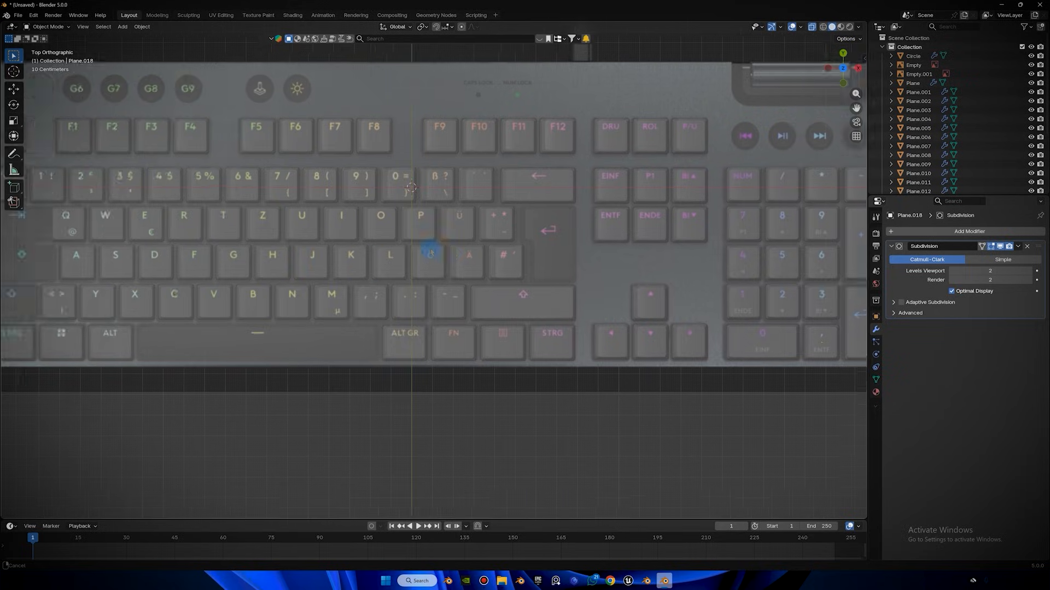
pyautogui.keyDown('shift'); pyautogui.moveTo(395, 252); pyautogui.dragTo(577, 245, button='middle'); pyautogui.keyUp('shift')
pyautogui.keyDown('shift'); pyautogui.moveTo(252, 255); pyautogui.dragTo(398, 299, button='middle'); pyautogui.keyUp('shift')
pyautogui.scroll(2, 260, 220)
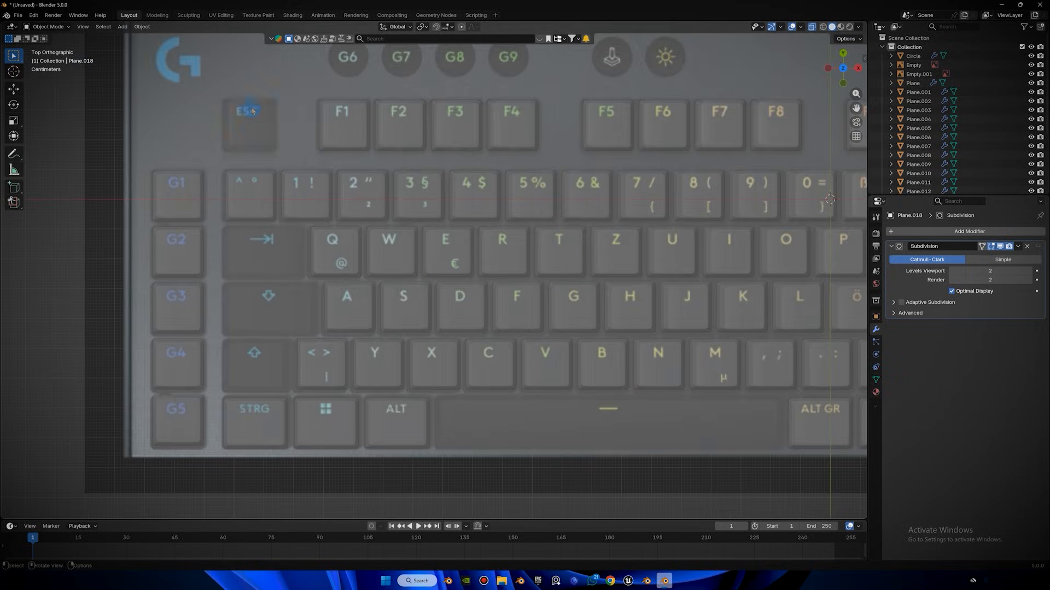
pyautogui.keyDown('shift'); pyautogui.moveTo(338, 140); pyautogui.dragTo(368, 207, button='middle'); pyautogui.keyUp('shift')
pyautogui.scroll(-3, 368, 206)
# Duplicate the arrow-up keycap onto the ESC key and fine-tune its position against the reference outline.
pyautogui.keyDown('shift'); pyautogui.moveTo(806, 340); pyautogui.dragTo(749, 333, button='middle'); pyautogui.keyUp('shift')
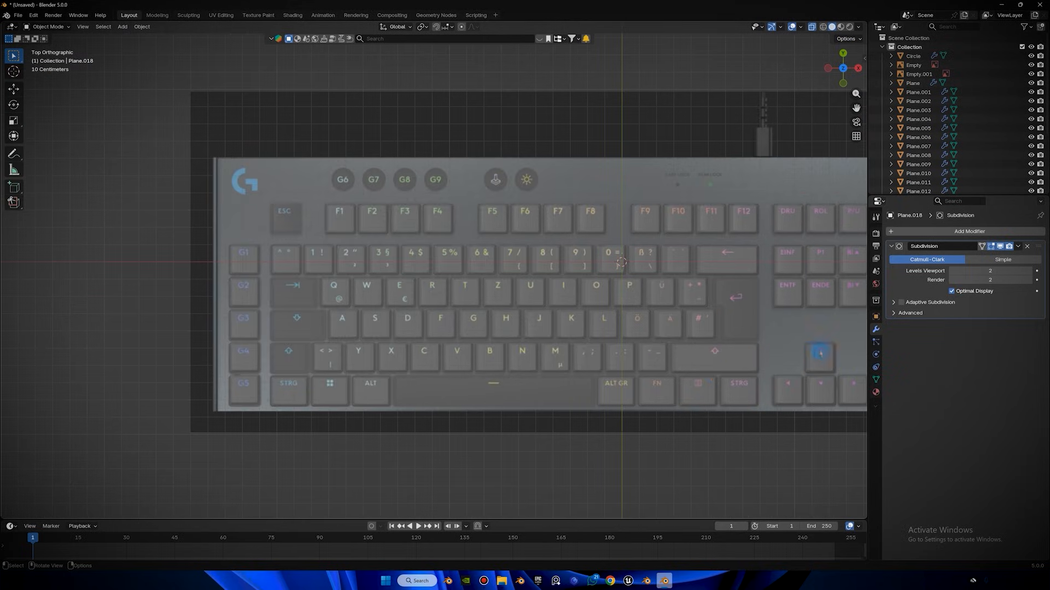
pyautogui.keyDown('shift'); pyautogui.moveTo(734, 249); pyautogui.dragTo(774, 289, button='middle'); pyautogui.keyUp('shift')
pyautogui.hotkey('shift', 'd')
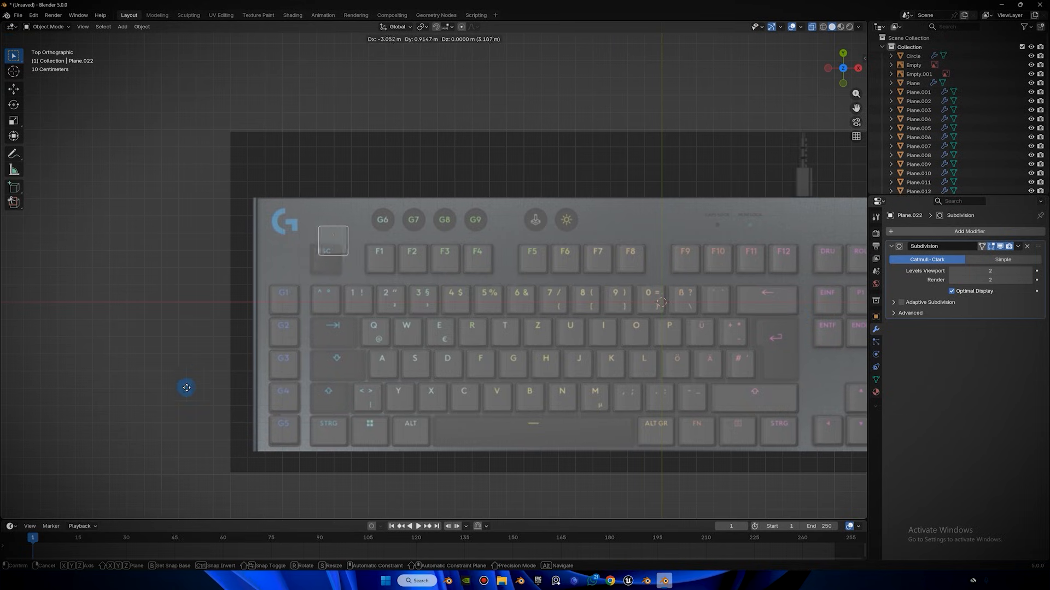
pyautogui.click(135, 65)
pyautogui.scroll(8, 447, 172)
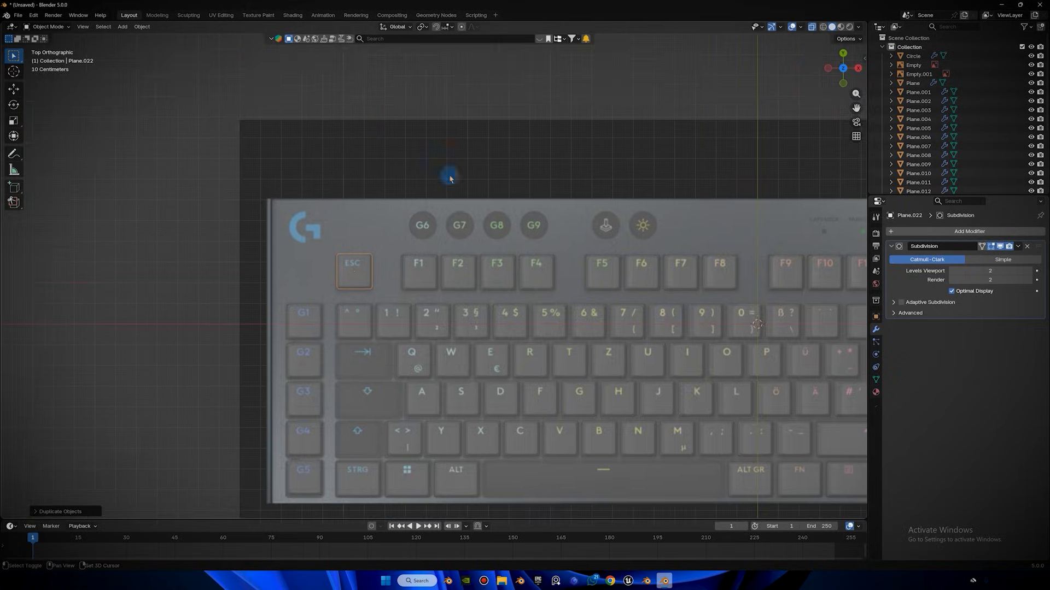
pyautogui.press('g')
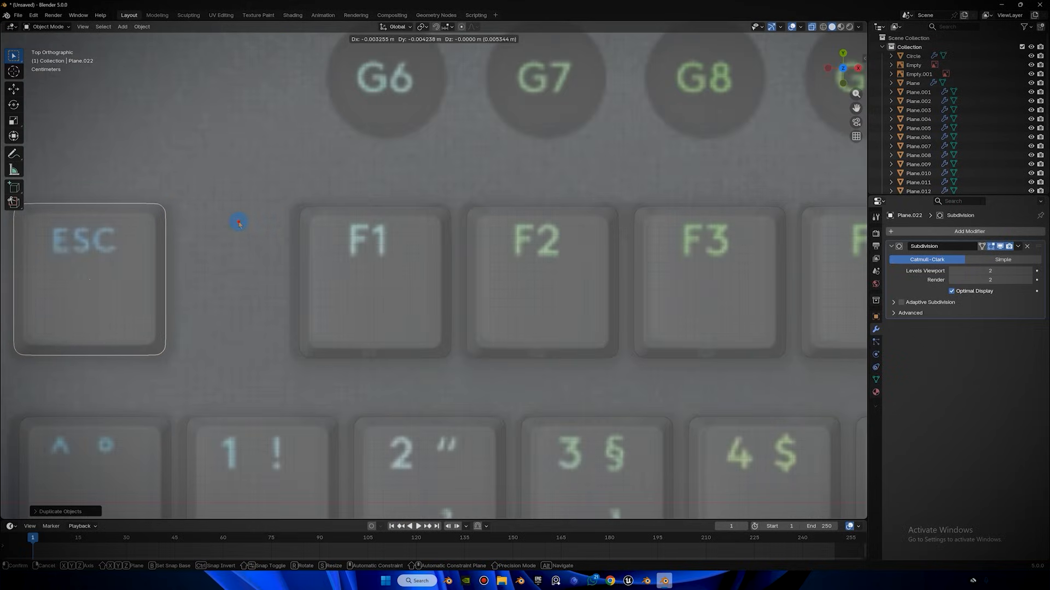
pyautogui.click(238, 223)
# Duplicate the ESC keycap about -0.43 m along Y onto the Tab key.
pyautogui.scroll(-5, 239, 223)
pyautogui.hotkey('shift', 'd')
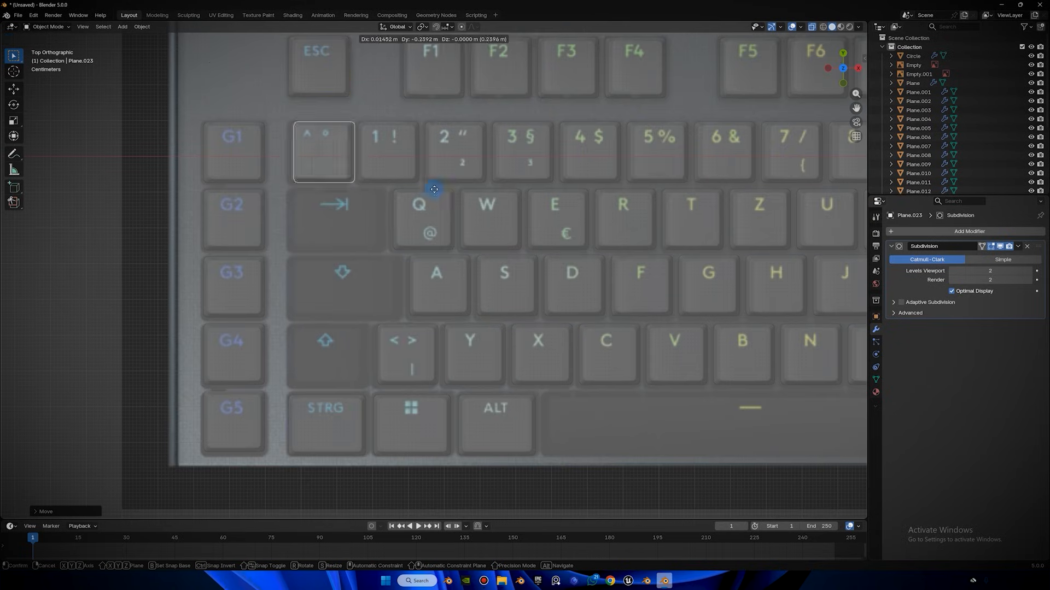
pyautogui.press('y')
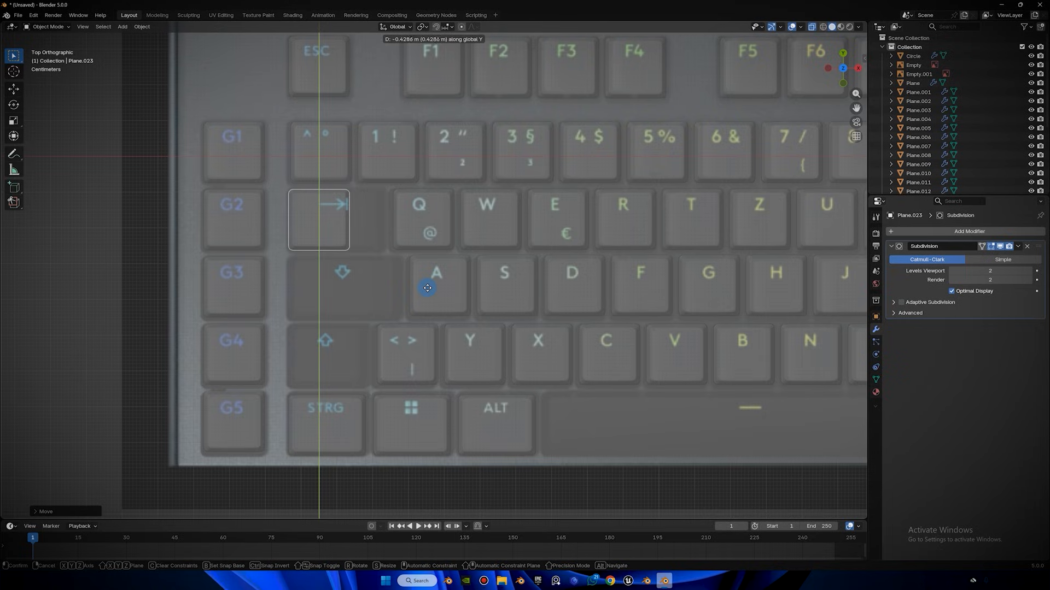
pyautogui.click(425, 287)
pyautogui.hotkey('shift', 'r')
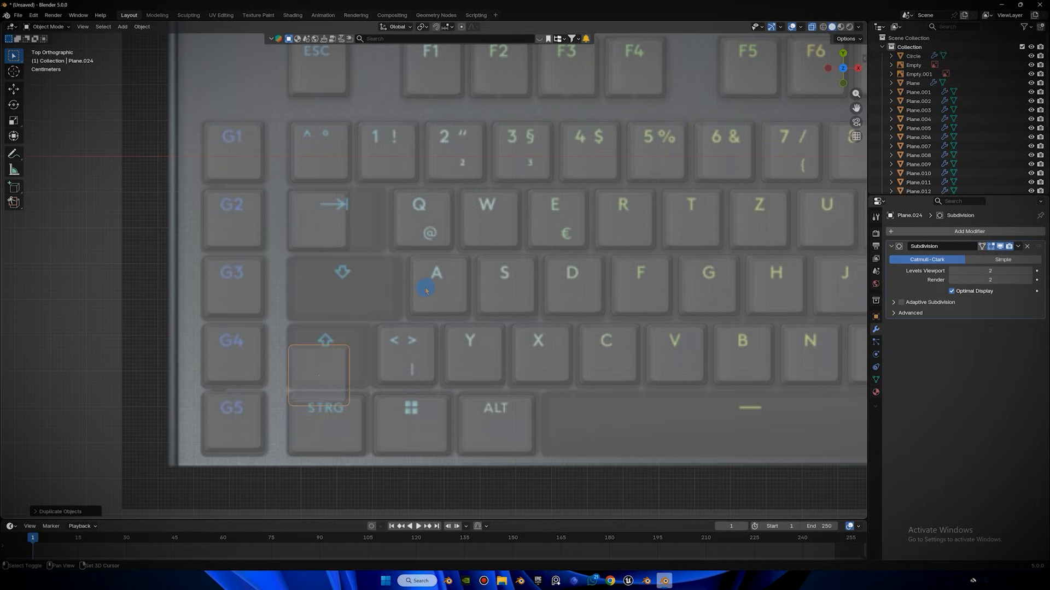
pyautogui.hotkey('ctrl', 'z')
# Widen the Tab keycap to its reference outline by moving its right-half vertices about 0.1 m along X in Edit Mode.
pyautogui.press('Tab')
pyautogui.moveTo(381, 150); pyautogui.dragTo(299, 270)
pyautogui.scroll(4, 324, 171)
pyautogui.press('g')
pyautogui.press('x')
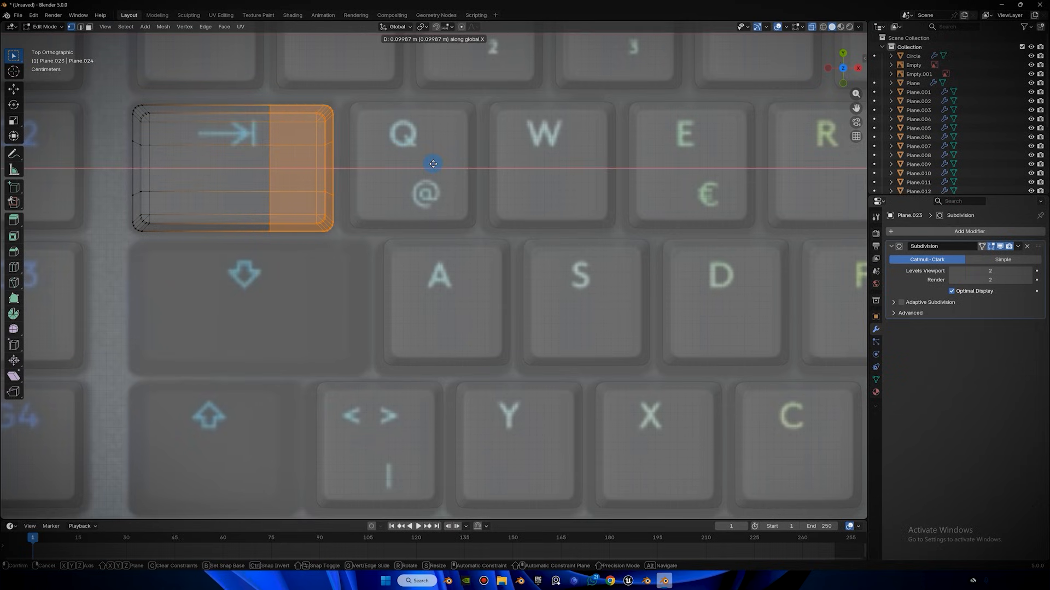
pyautogui.click(433, 164)
# Recentre the Tab keycap's middle edge loop by about -0.05 m along X and return to Object Mode.
pyautogui.keyDown('alt'); pyautogui.click(267, 260); pyautogui.keyUp('alt')
pyautogui.press('g')
pyautogui.press('x')
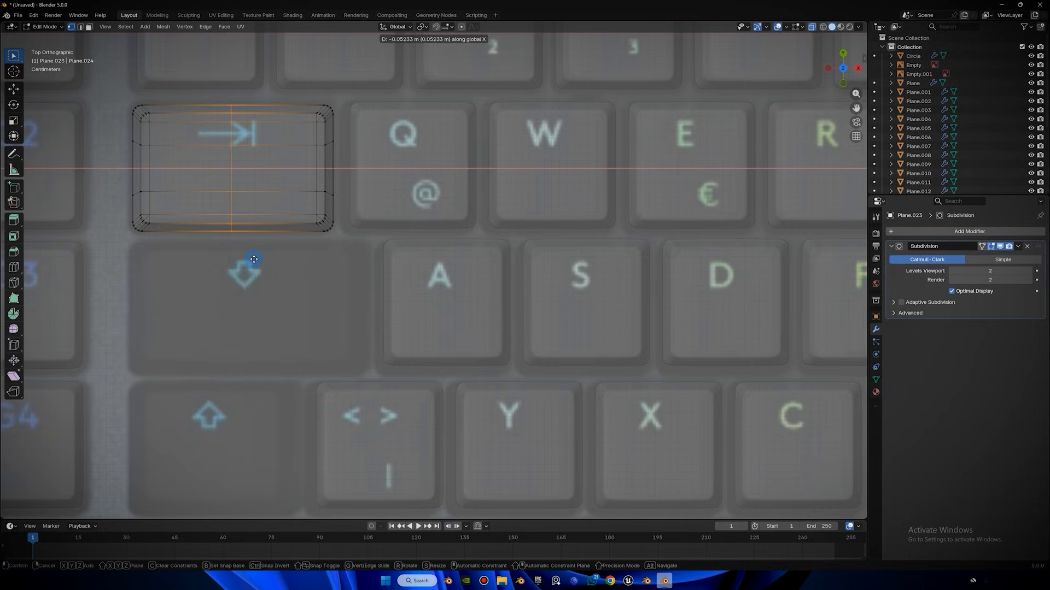
pyautogui.click(256, 259)
pyautogui.press('Tab')
# Duplicate the widened Tab keycap about -0.19 m along Y onto the Caps Lock key.
pyautogui.hotkey('shift', 'd')
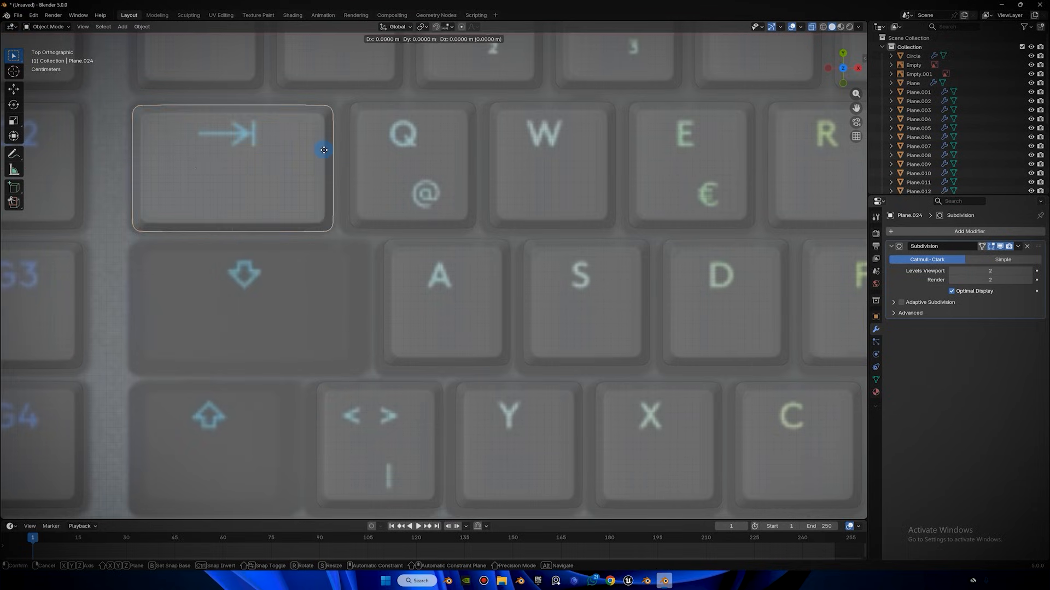
pyautogui.press('y')
pyautogui.press('y')
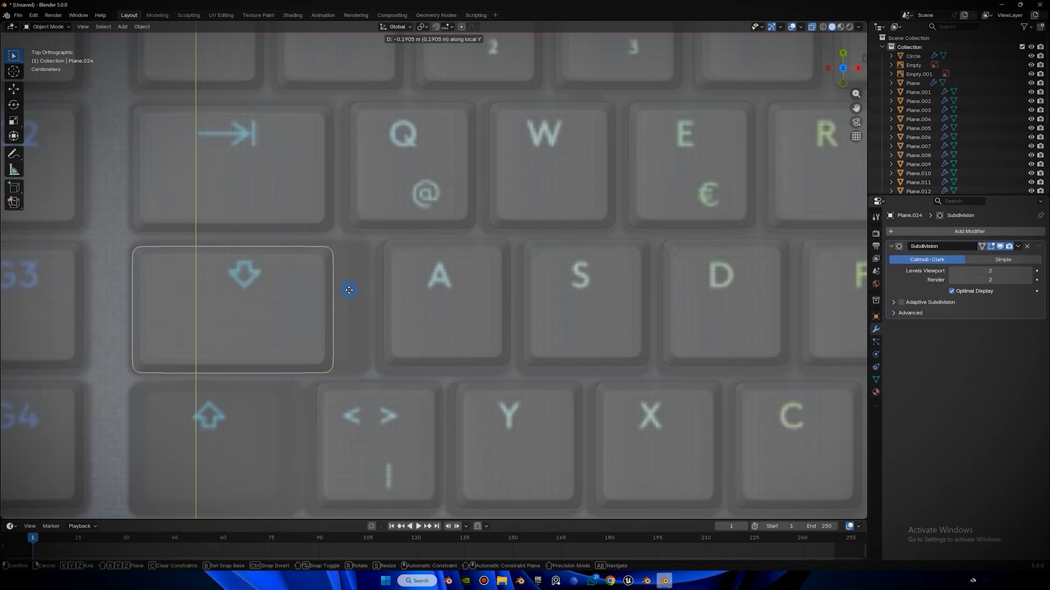
pyautogui.click(347, 284)
# Widen the Caps Lock keycap in Edit Mode by moving its right-half vertices about 0.046 m along X.
pyautogui.press('Tab')
pyautogui.moveTo(365, 197); pyautogui.dragTo(225, 402)
pyautogui.press('g')
pyautogui.press('y')
pyautogui.press('x')
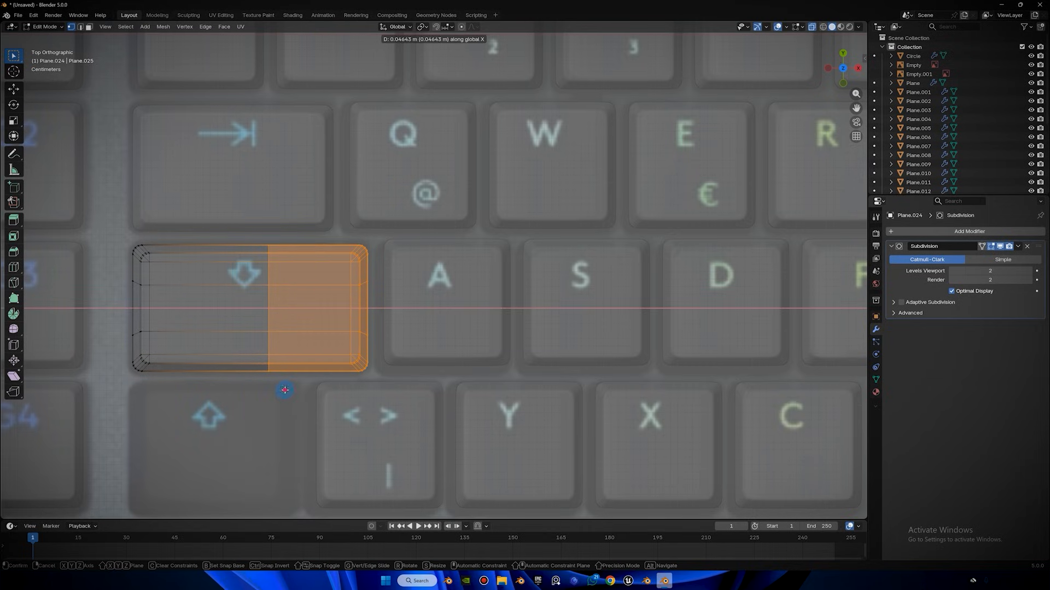
pyautogui.click(285, 389)
# Recentre the Caps Lock keycap's middle edge loop by about -0.03 m along X and return to Object Mode.
pyautogui.moveTo(241, 226); pyautogui.dragTo(283, 418)
pyautogui.press('g')
pyautogui.press('x')
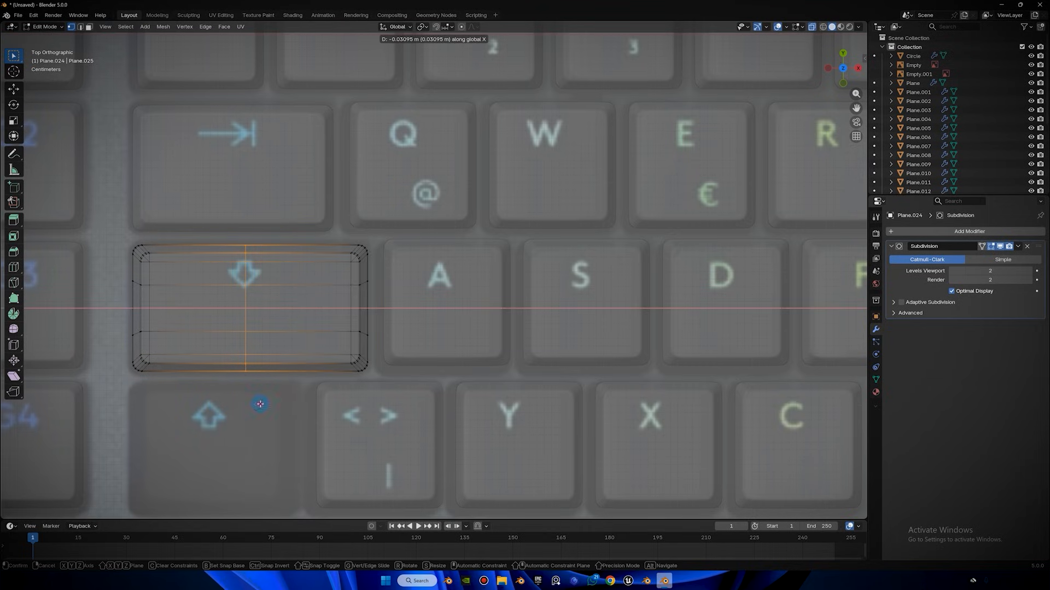
pyautogui.click(261, 404)
pyautogui.scroll(-3, 391, 187)
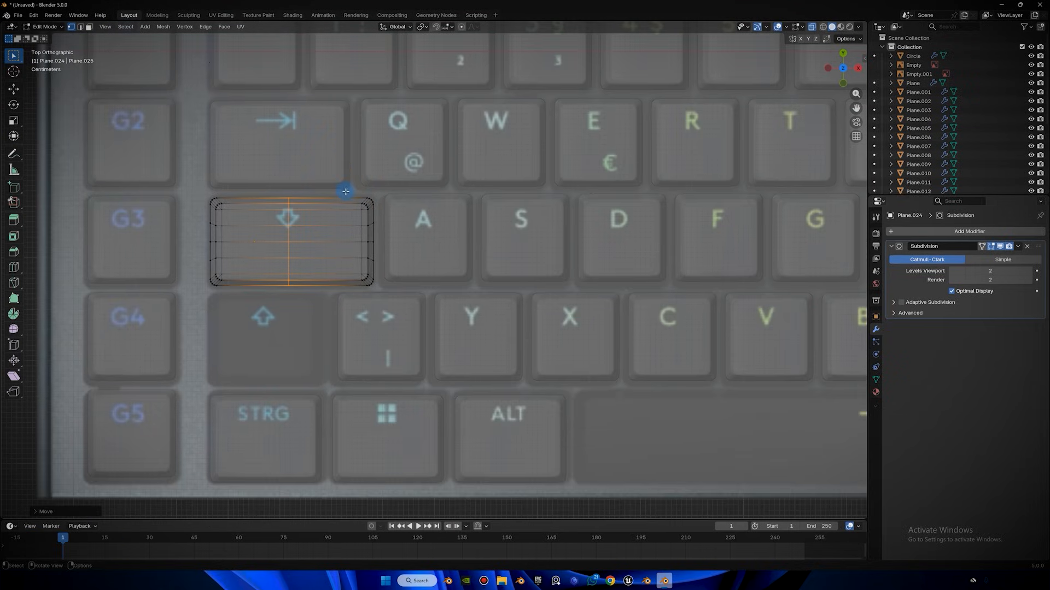
pyautogui.press('g')
pyautogui.press('y')
pyautogui.rightClick(353, 189)
pyautogui.press('Tab')
# Duplicate the Caps Lock keycap onto the left Shift key and narrow it by moving its right-half vertices about -0.09 m along X.
pyautogui.hotkey('shift', 'd')
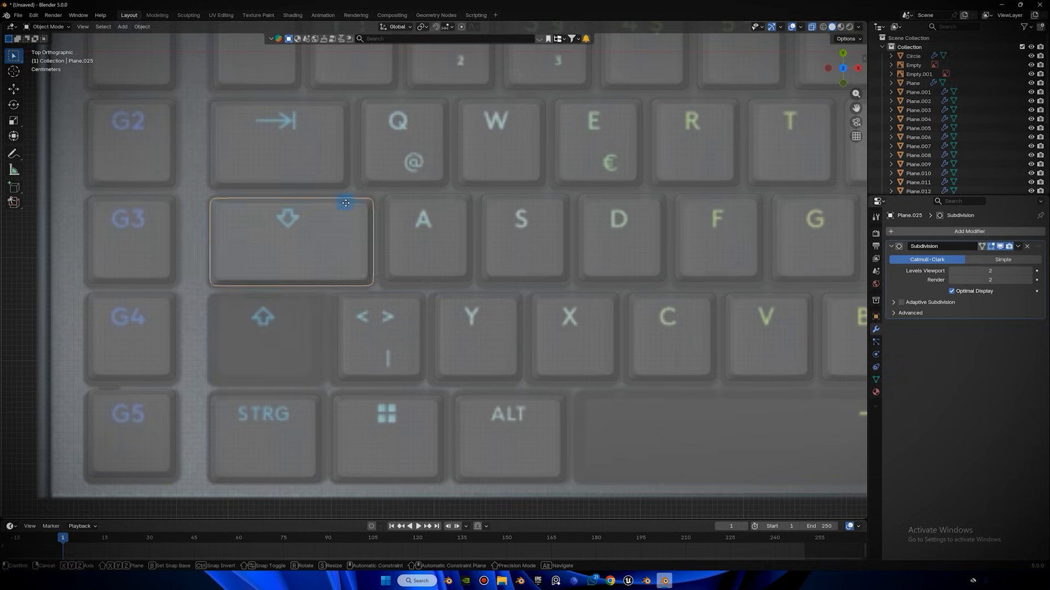
pyautogui.click(331, 74)
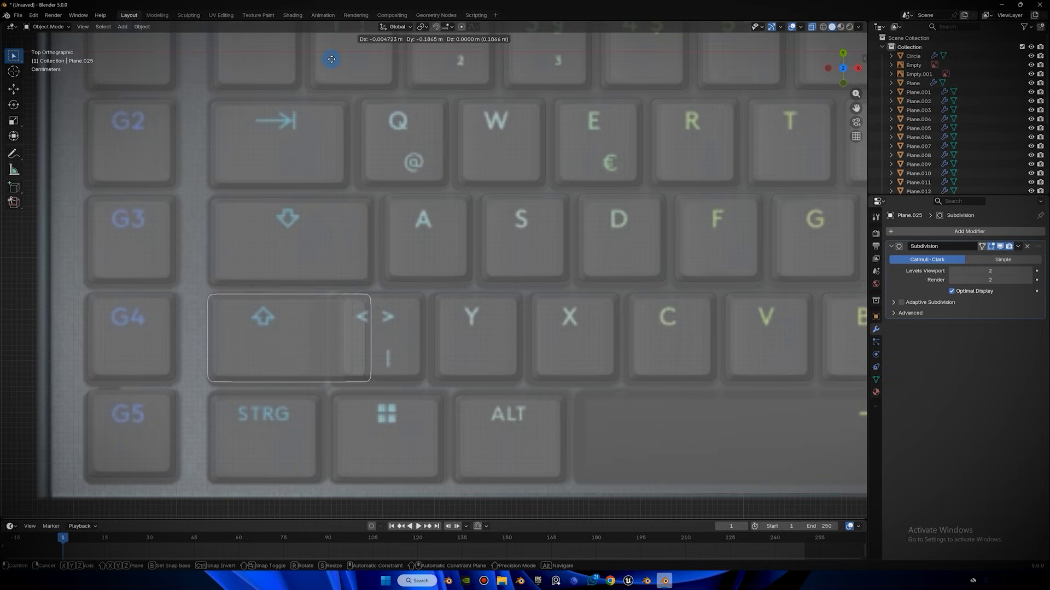
pyautogui.press('Tab')
pyautogui.moveTo(410, 277); pyautogui.dragTo(246, 418)
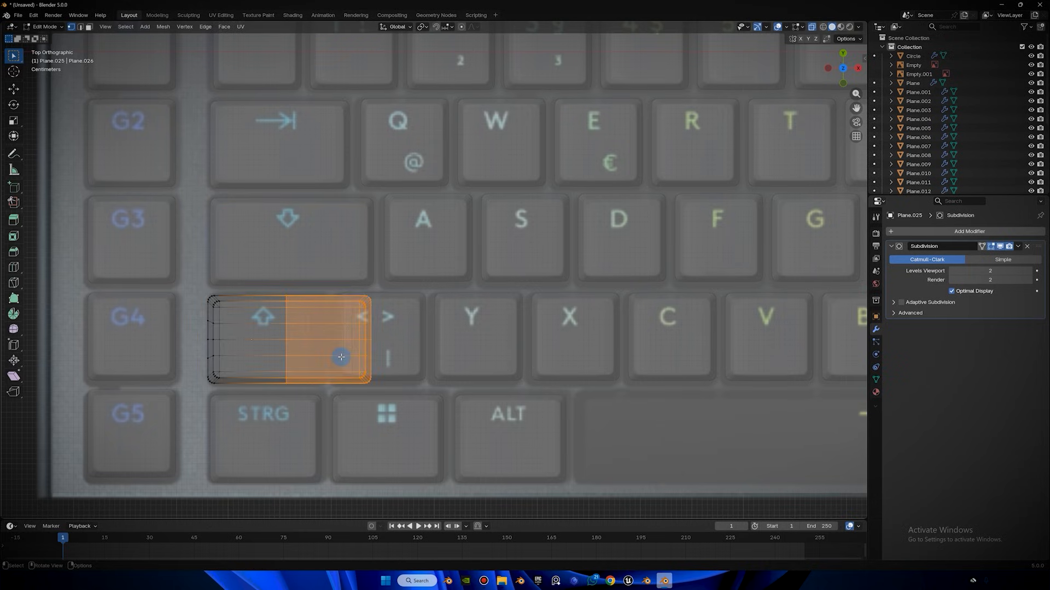
pyautogui.press('g')
pyautogui.press('x')
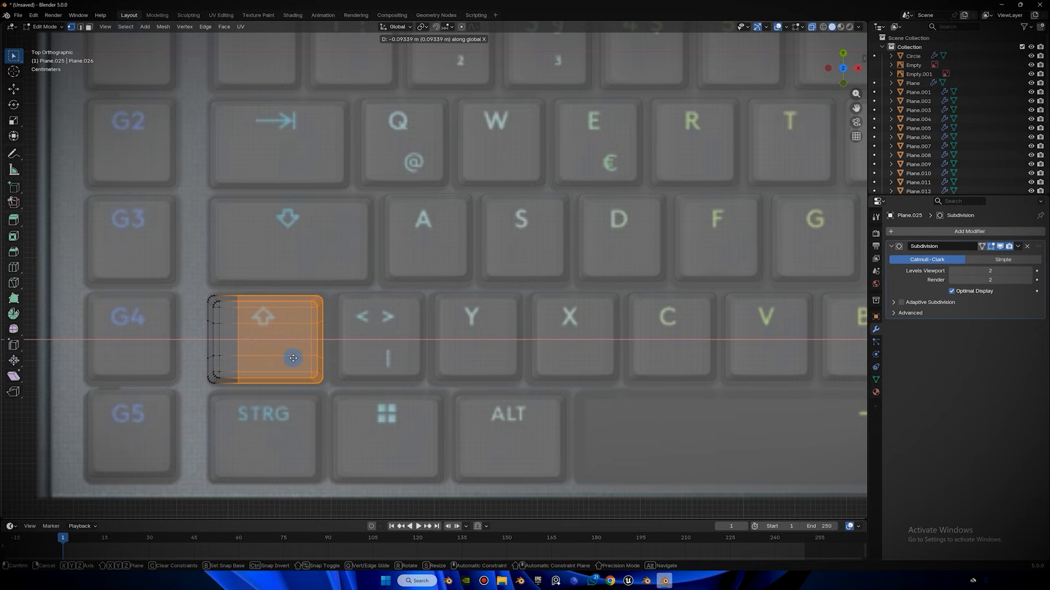
pyautogui.click(295, 358)
# Recentre the left Shift keycap's middle edge loop by about 0.04 m along X and return to Object Mode.
pyautogui.moveTo(254, 382); pyautogui.dragTo(255, 383)
pyautogui.press('g')
pyautogui.press('x')
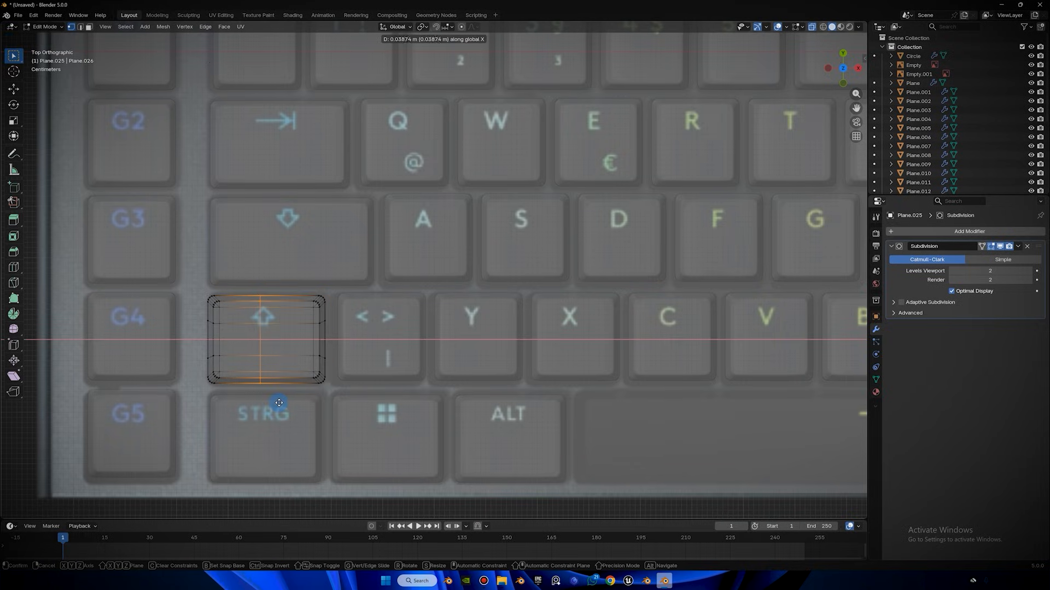
pyautogui.click(293, 333)
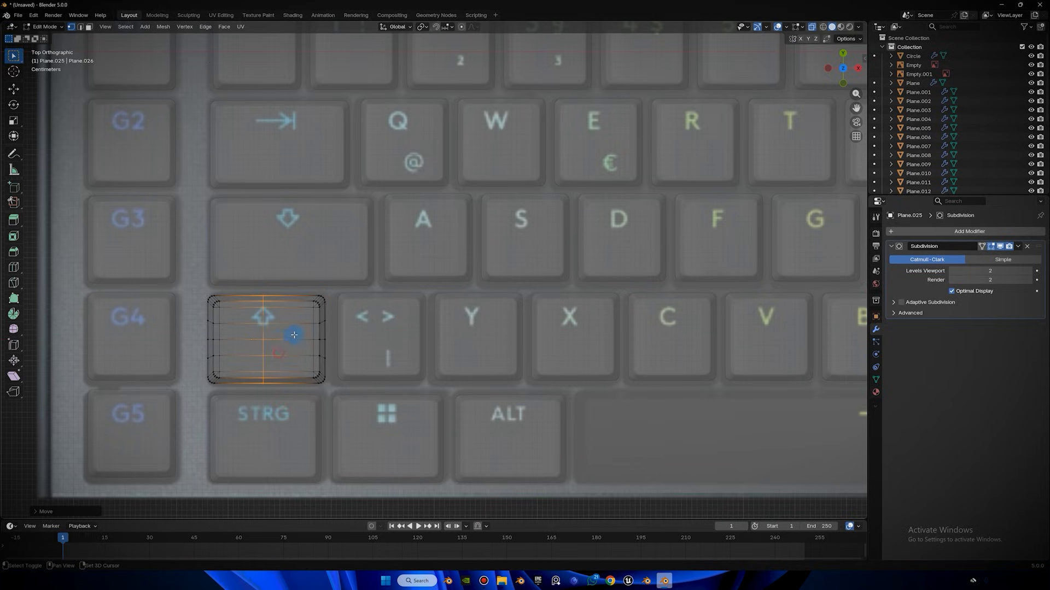
pyautogui.press('Tab')
# Nudge the arrayed key row starting at the < > key along Y and X to match the reference, and deselect it.
pyautogui.click(371, 329)
pyautogui.press('g')
pyautogui.press('y')
pyautogui.click(364, 324)
pyautogui.press('g')
pyautogui.press('x')
pyautogui.click(352, 324)
pyautogui.scroll(-4, 352, 307)
pyautogui.click(567, 428)
# Duplicate the arrow-up keycap onto the right end of the space bar in the reference.
pyautogui.scroll(-4, 572, 173)
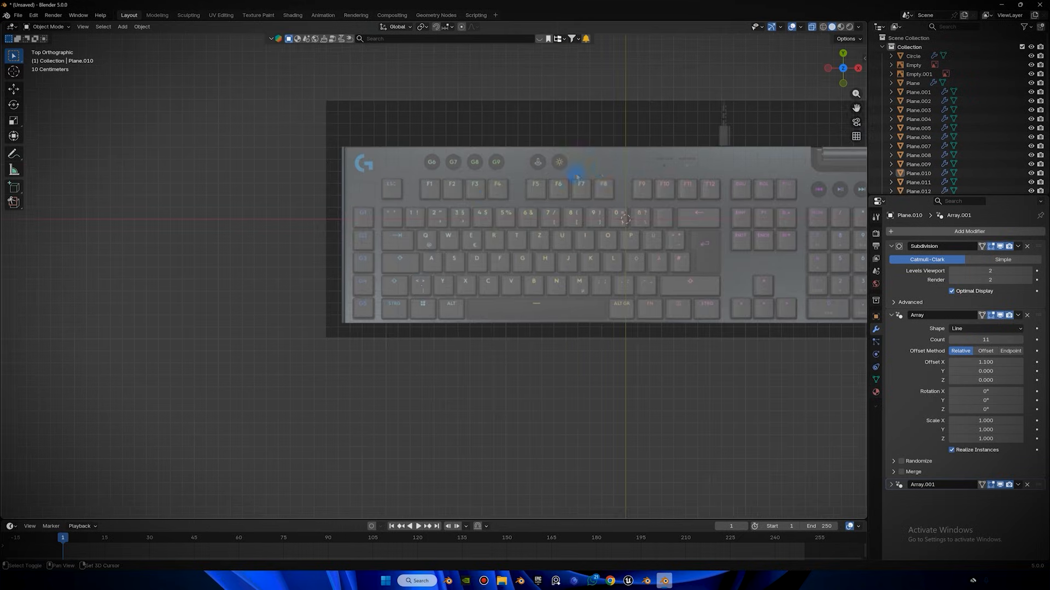
pyautogui.keyDown('shift'); pyautogui.moveTo(572, 173); pyautogui.dragTo(413, 202, button='middle'); pyautogui.keyUp('shift')
pyautogui.scroll(2, 354, 267)
pyautogui.keyDown('shift'); pyautogui.moveTo(353, 268); pyautogui.dragTo(384, 130, button='middle'); pyautogui.keyUp('shift')
pyautogui.scroll(1, 605, 248)
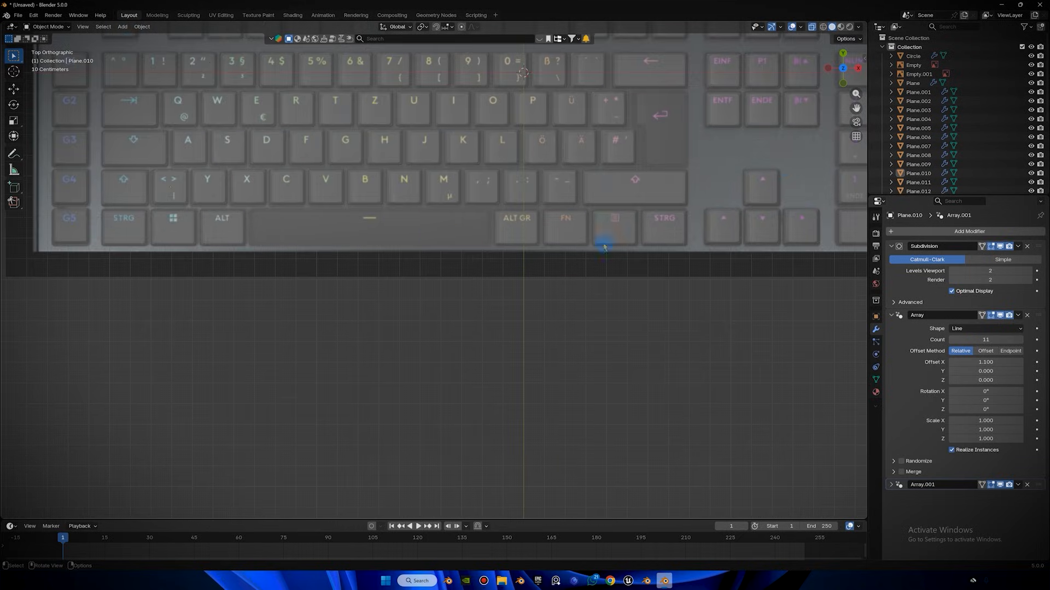
pyautogui.click(775, 176)
pyautogui.scroll(2, 754, 172)
pyautogui.hotkey('shift', 'd')
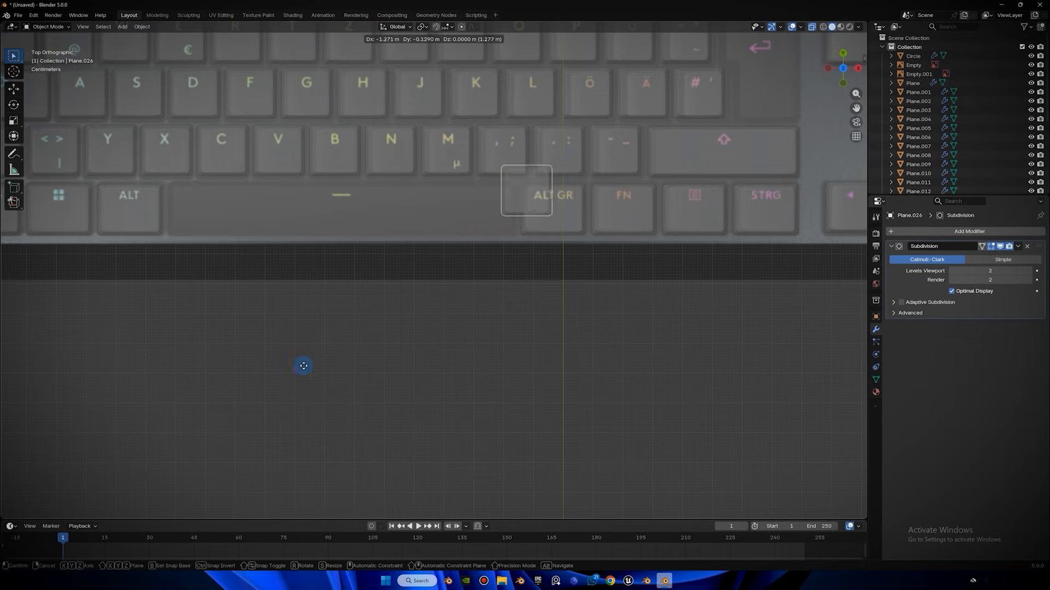
pyautogui.click(194, 516)
pyautogui.keyDown('shift'); pyautogui.moveTo(236, 392); pyautogui.dragTo(255, 406, button='middle'); pyautogui.keyUp('shift')
# Stretch the space bar keycap in Edit Mode by moving its left-half vertices along X to the reference's left edge.
pyautogui.press('Tab')
pyautogui.moveTo(523, 266); pyautogui.dragTo(520, 274)
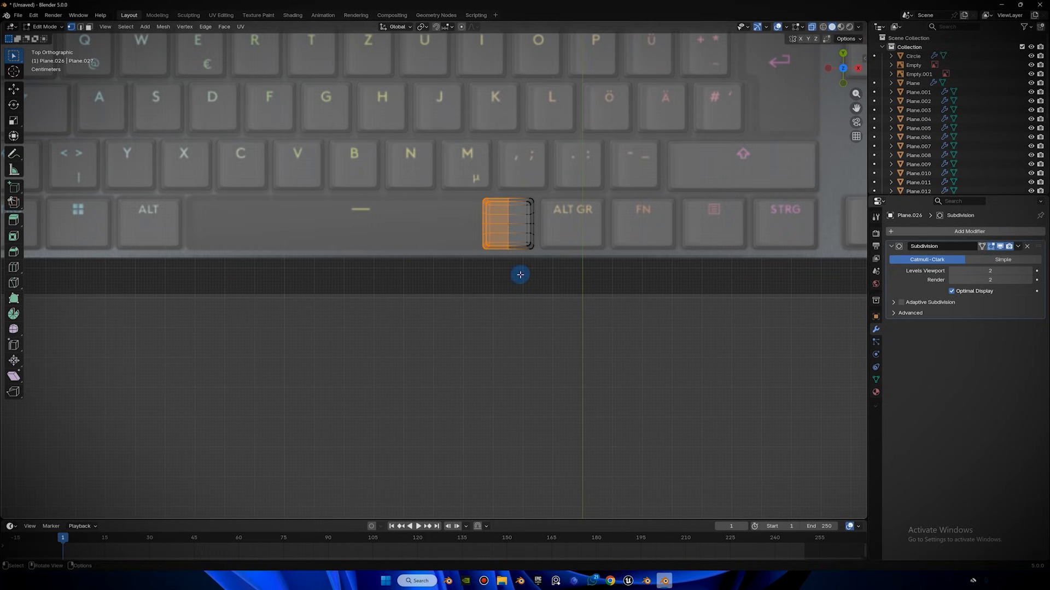
pyautogui.press('g')
pyautogui.press('x')
pyautogui.click(224, 287)
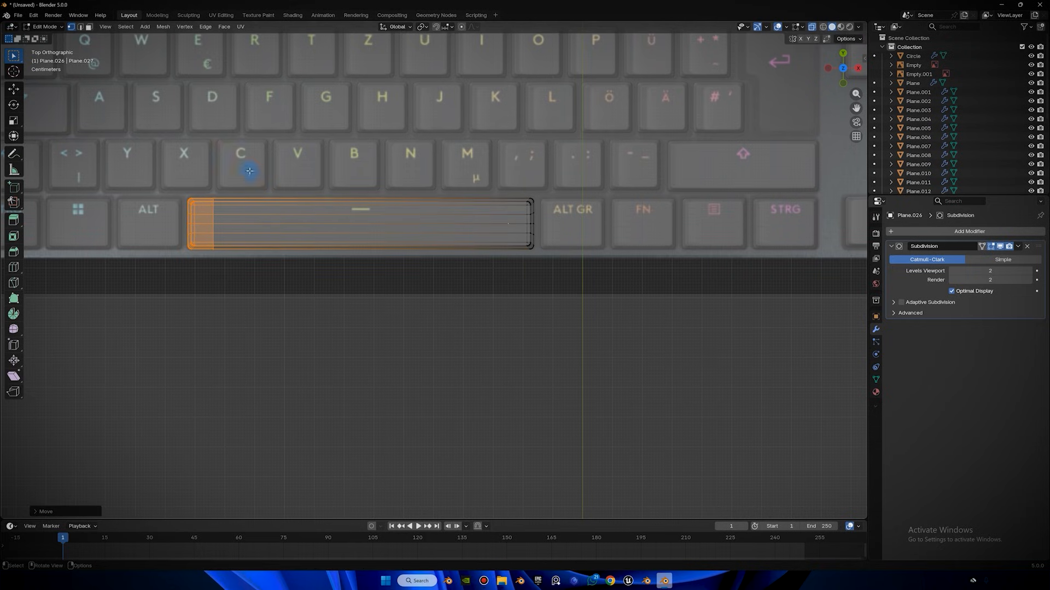
# Recentre the space bar's middle edge loop by about 0.48 m along X and return to Object Mode.
pyautogui.moveTo(209, 269); pyautogui.dragTo(209, 268)
pyautogui.press('g')
pyautogui.press('x')
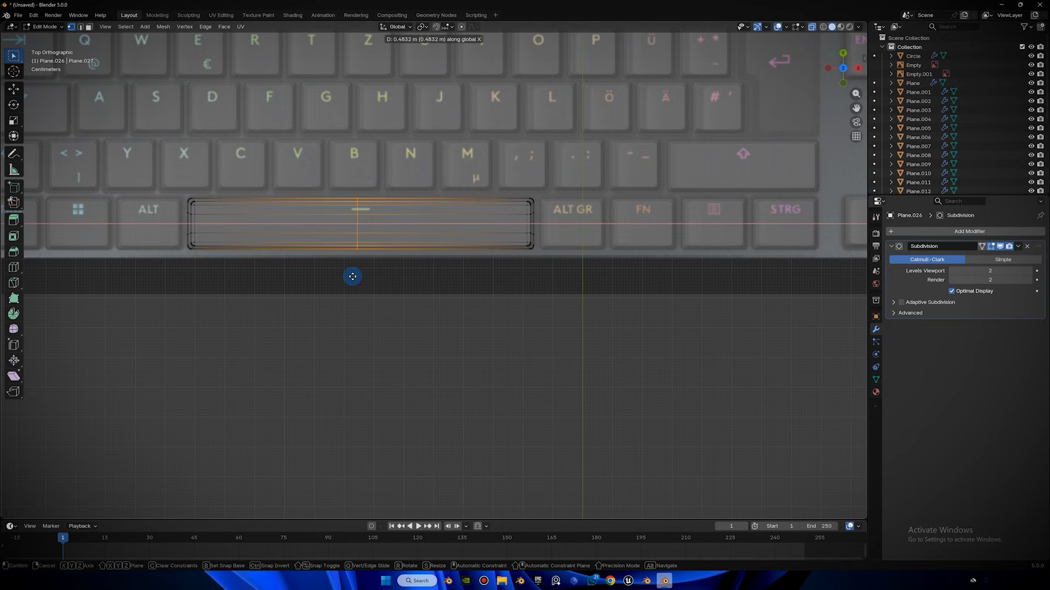
pyautogui.click(353, 276)
pyautogui.scroll(-5, 534, 211)
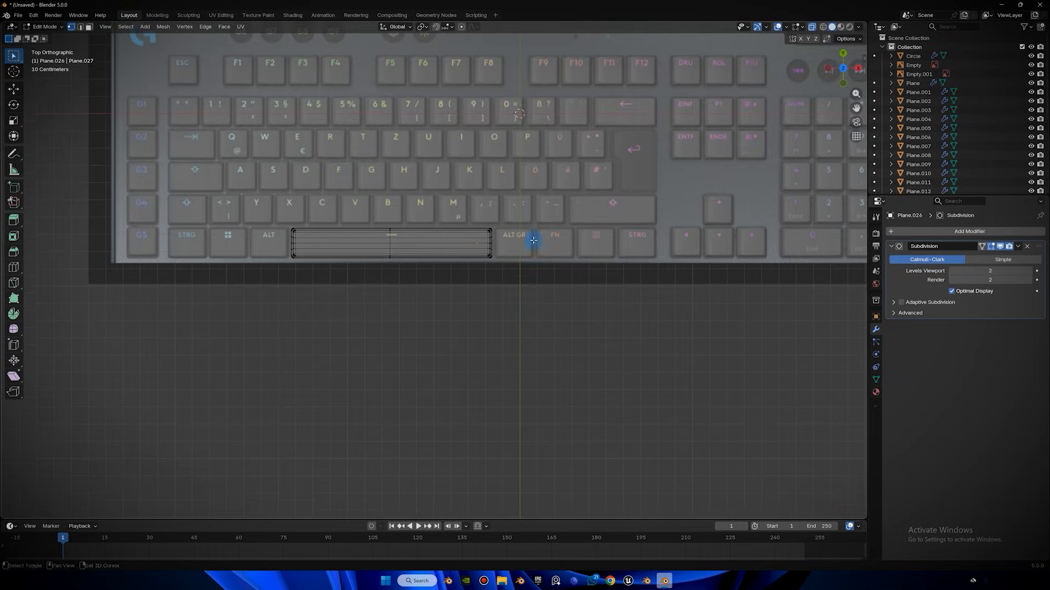
pyautogui.press('Tab')
# Duplicate the arrow-up keycap onto the lower part of the Enter key.
pyautogui.scroll(6, 611, 236)
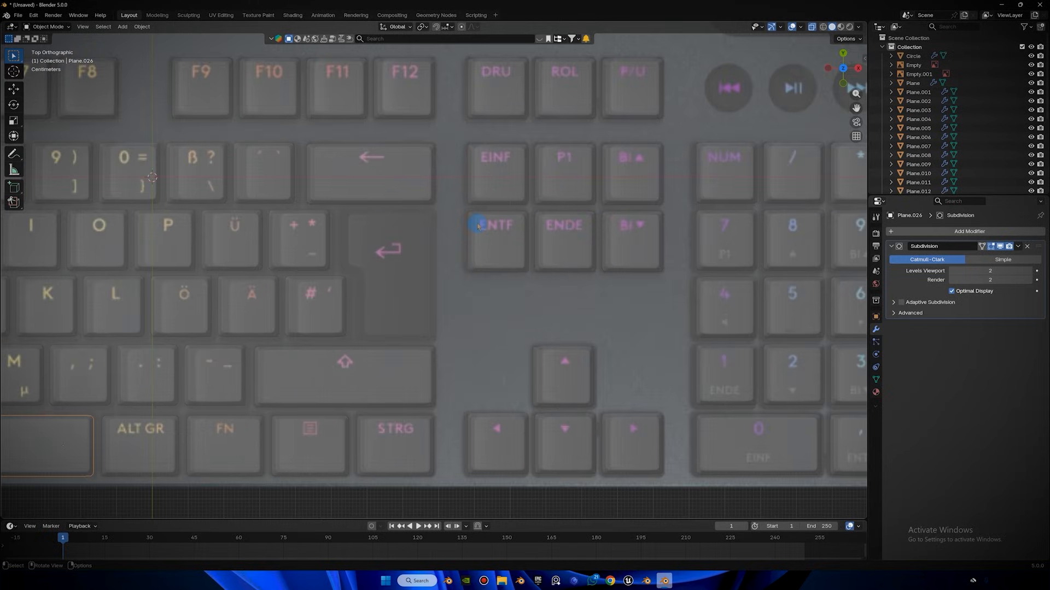
pyautogui.click(478, 226)
pyautogui.scroll(2, 495, 211)
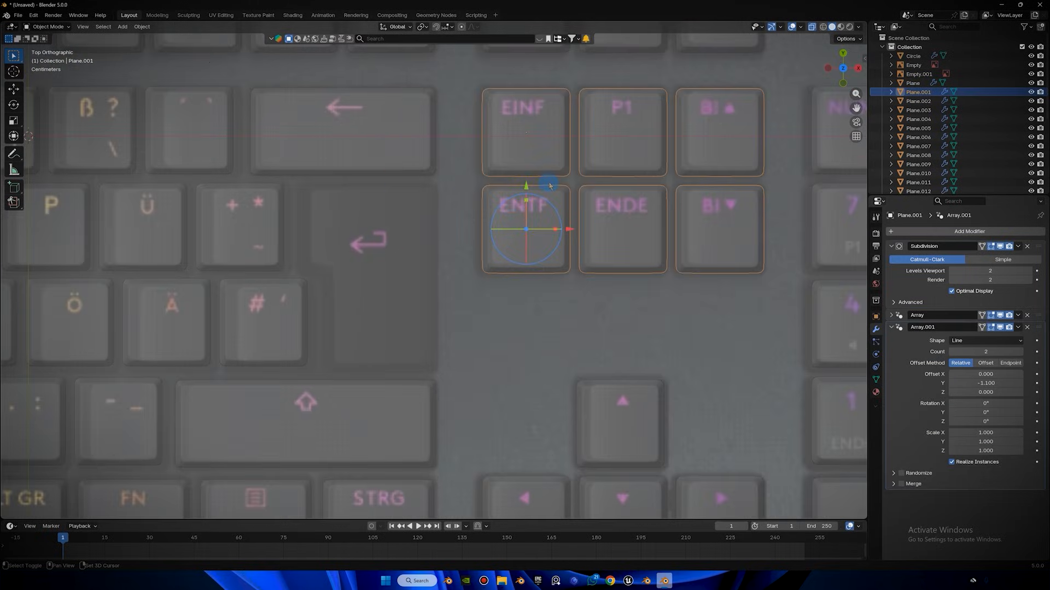
pyautogui.scroll(-3, 382, 230)
pyautogui.click(544, 354)
pyautogui.scroll(3, 602, 284)
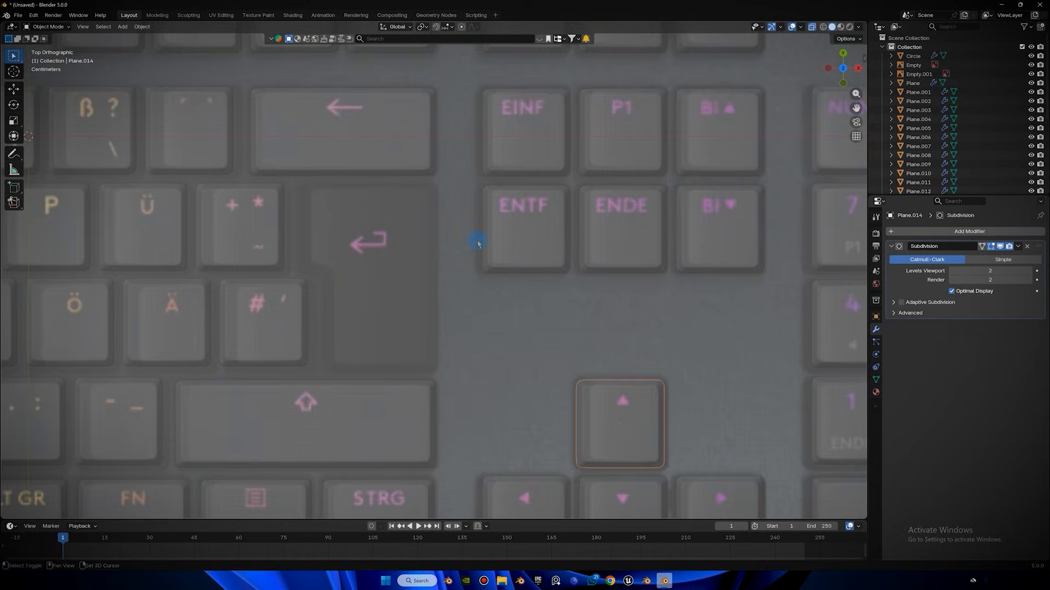
pyautogui.hotkey('shift', 'd')
pyautogui.click(234, 136)
pyautogui.scroll(1, 520, 273)
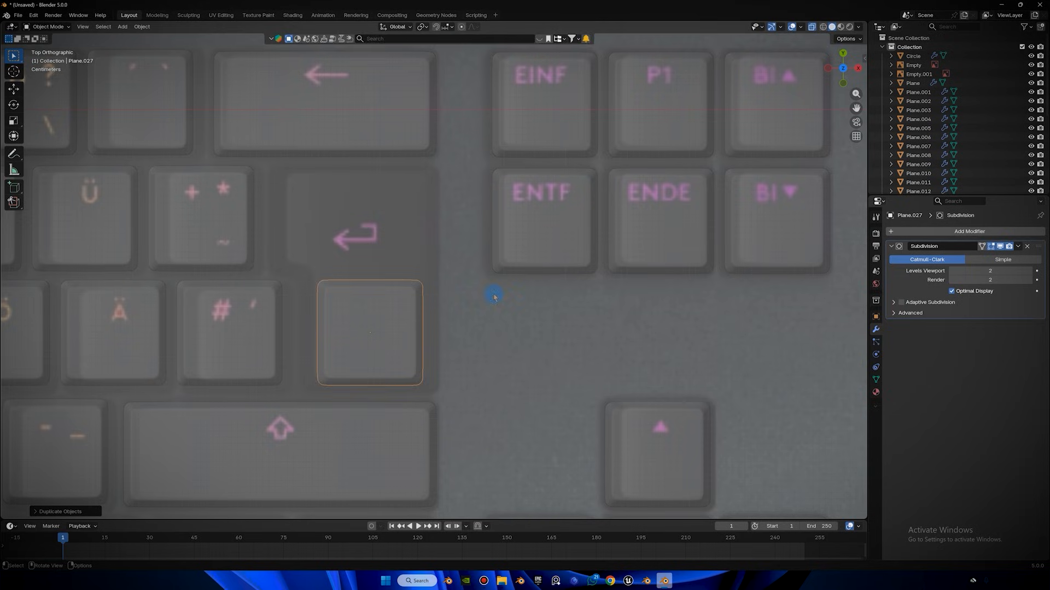
# Scale up the new Enter keycap uniformly and move it to fit the width of the key's lower part.
pyautogui.press('s')
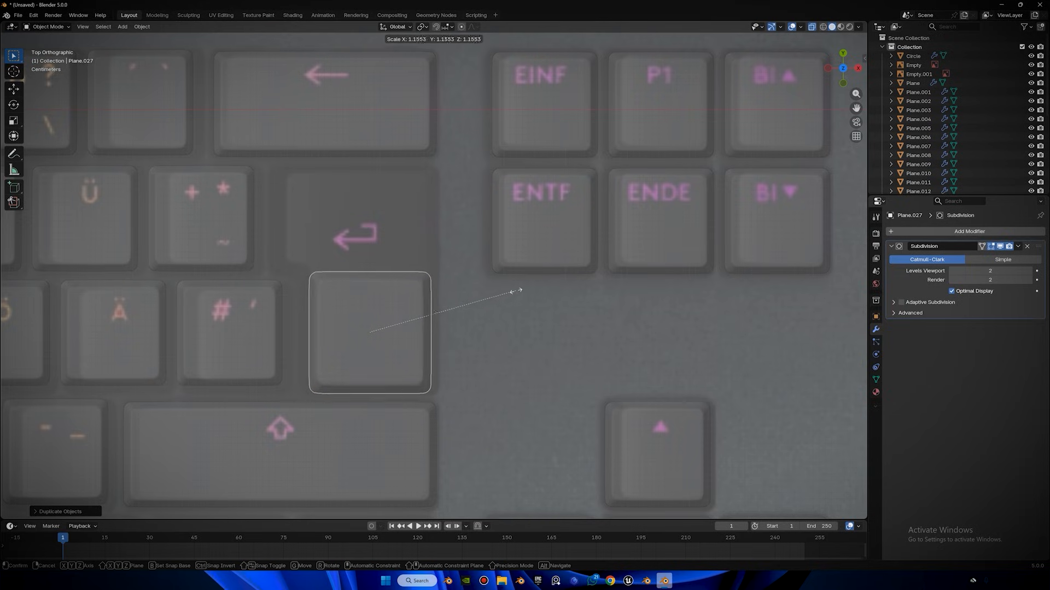
pyautogui.click(521, 291)
pyautogui.press('g')
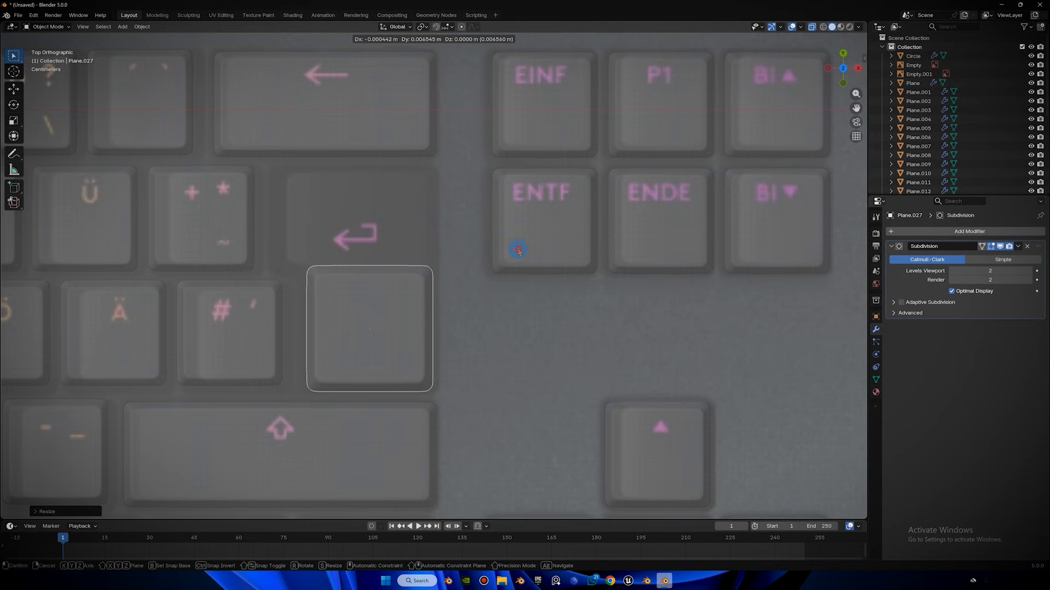
pyautogui.click(517, 251)
# Lengthen the Enter keycap in Edit Mode by moving its upper-half vertices upward along Y.
pyautogui.press('Tab')
pyautogui.keyDown('shift'); pyautogui.moveTo(457, 219); pyautogui.dragTo(559, 244, button='middle'); pyautogui.keyUp('shift')
pyautogui.moveTo(585, 215); pyautogui.dragTo(382, 356)
pyautogui.press('g')
pyautogui.press('y')
pyautogui.click(397, 296)
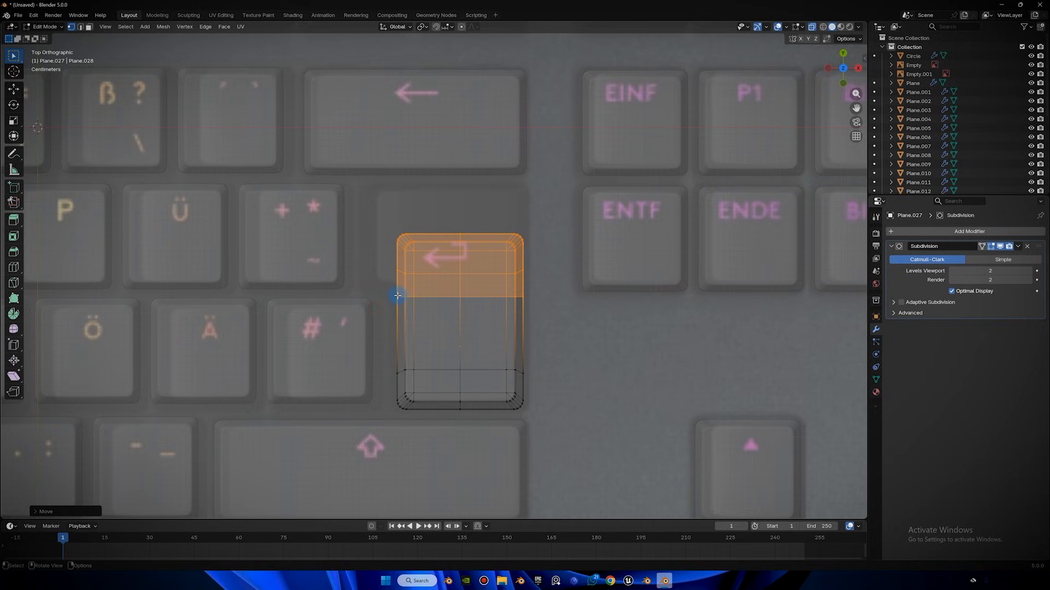
# Extend the Enter keycap to the key's upper border by moving its top-end vertices about 0.081 m along Y.
pyautogui.moveTo(528, 213); pyautogui.dragTo(377, 290)
pyautogui.press('g')
pyautogui.press('y')
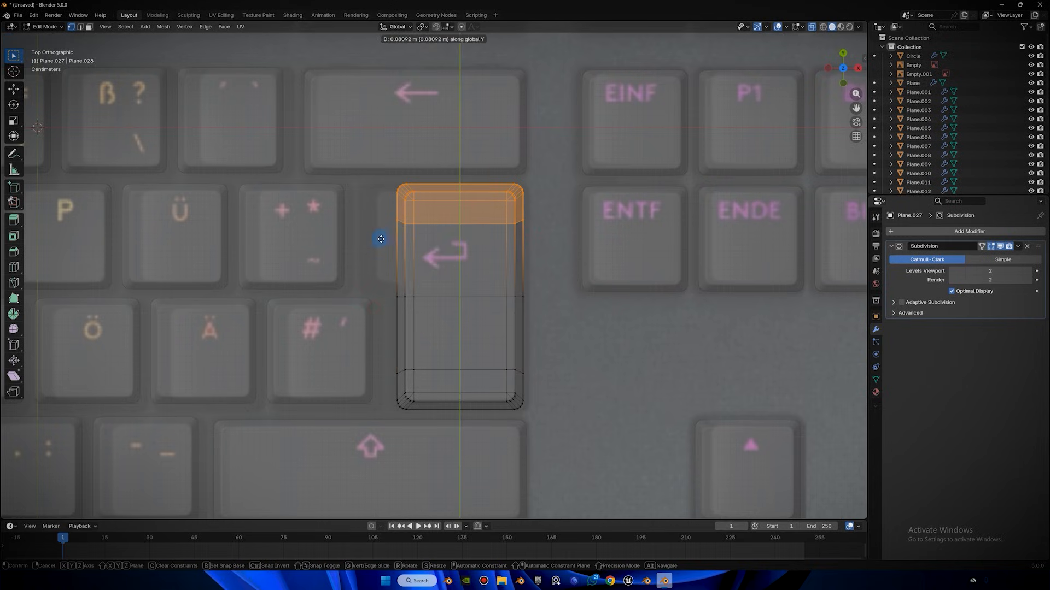
pyautogui.click(383, 239)
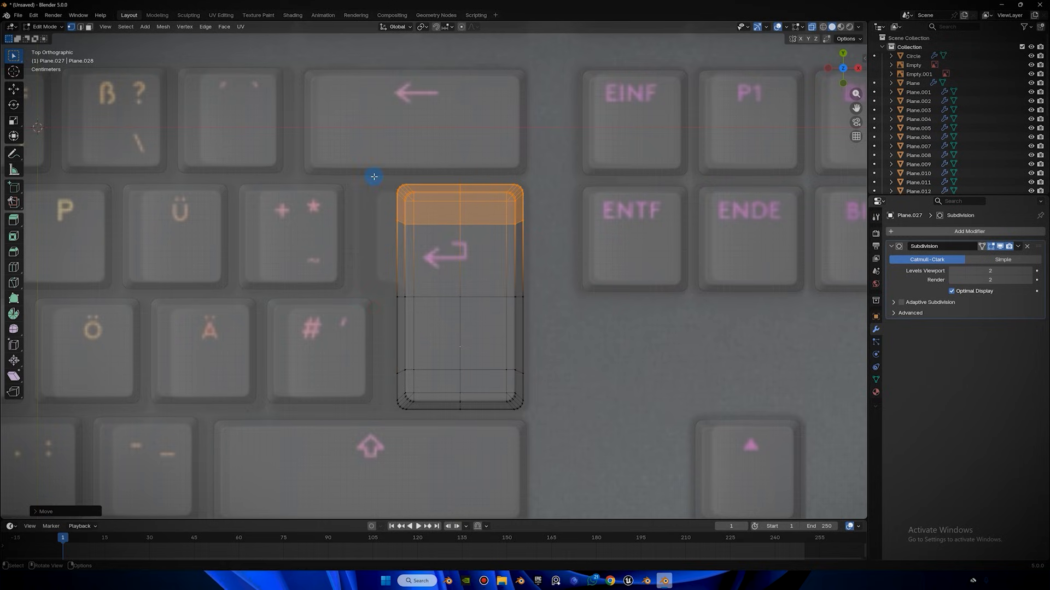
# Add a loop cut across the lower half of the Enter keycap and slide it up close to the middle edge loop.
pyautogui.scroll(2, 376, 178)
pyautogui.hotkey('ctrl', 'r')
pyautogui.click(401, 330)
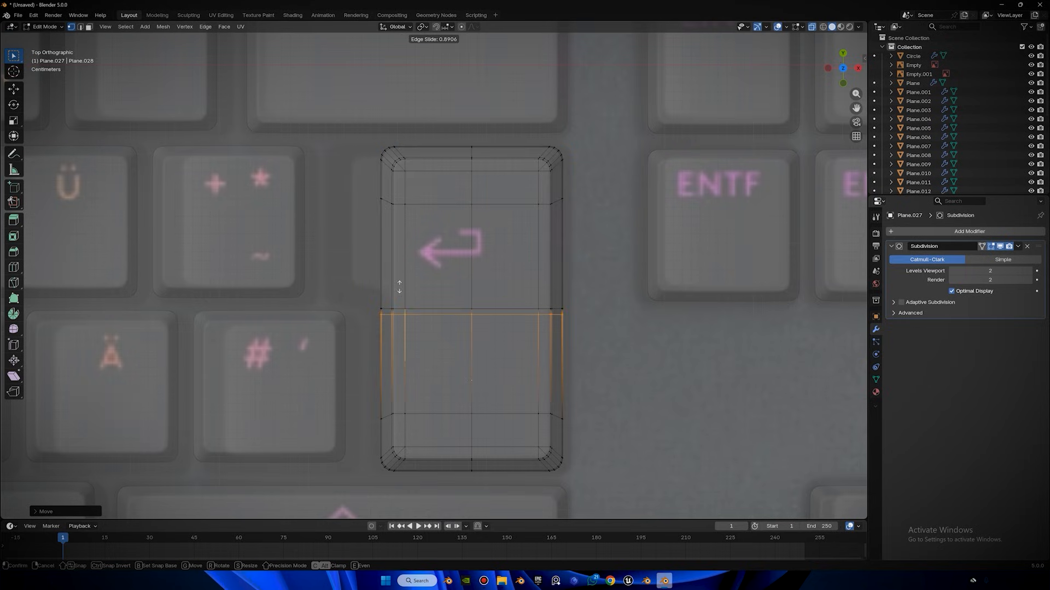
pyautogui.click(397, 283)
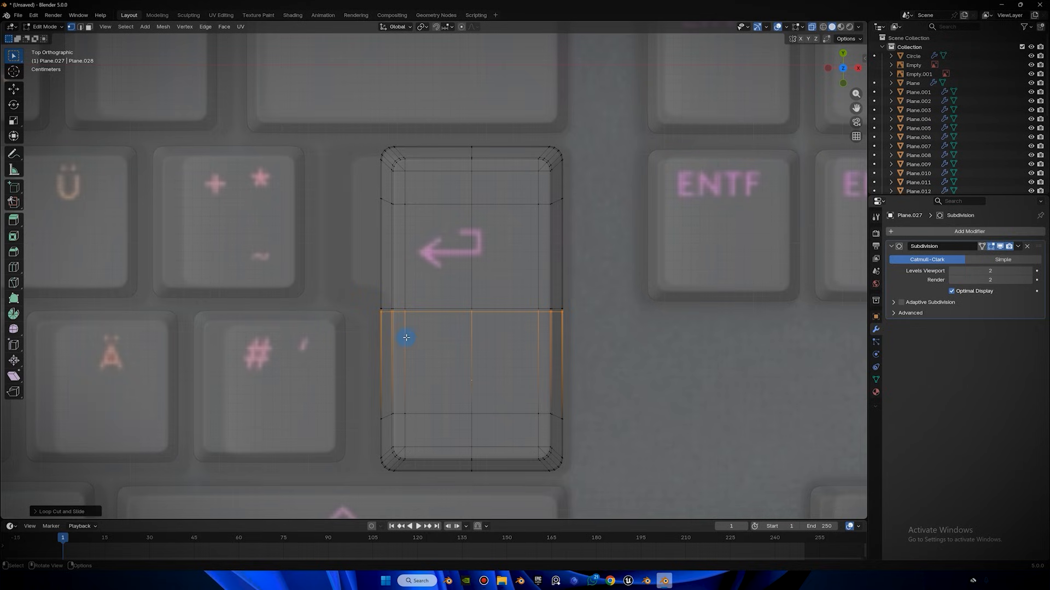
# Widen the Enter keycap's upper part by moving its left-side vertices about 0.057 m in negative X.
pyautogui.moveTo(359, 116); pyautogui.dragTo(411, 311)
pyautogui.press('g')
pyautogui.press('x')
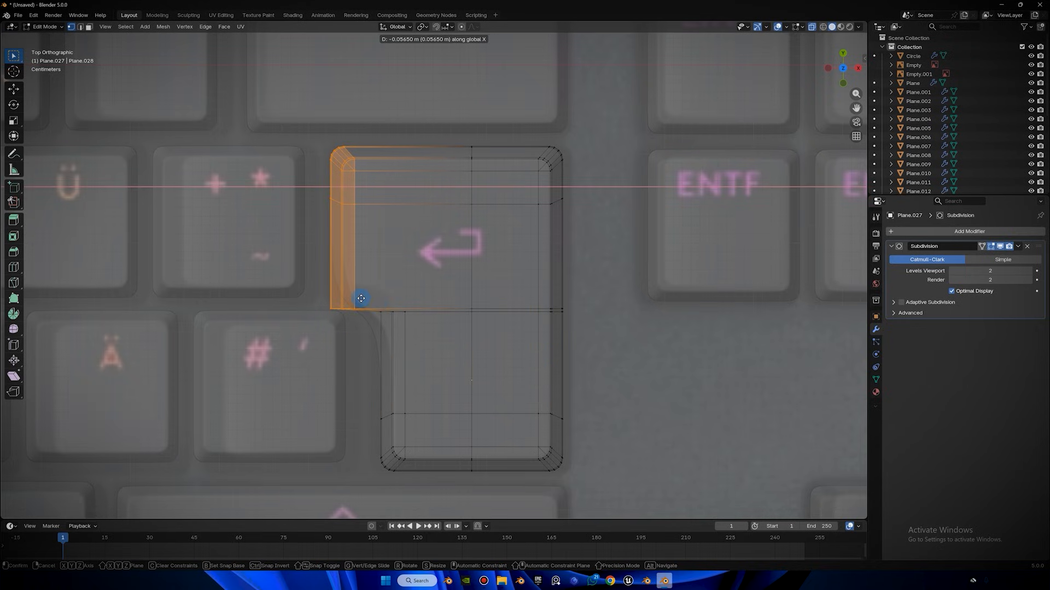
pyautogui.click(361, 299)
# Add supporting loop cuts just below and just above the Enter keycap's step, and return to Object Mode.
pyautogui.scroll(2, 404, 317)
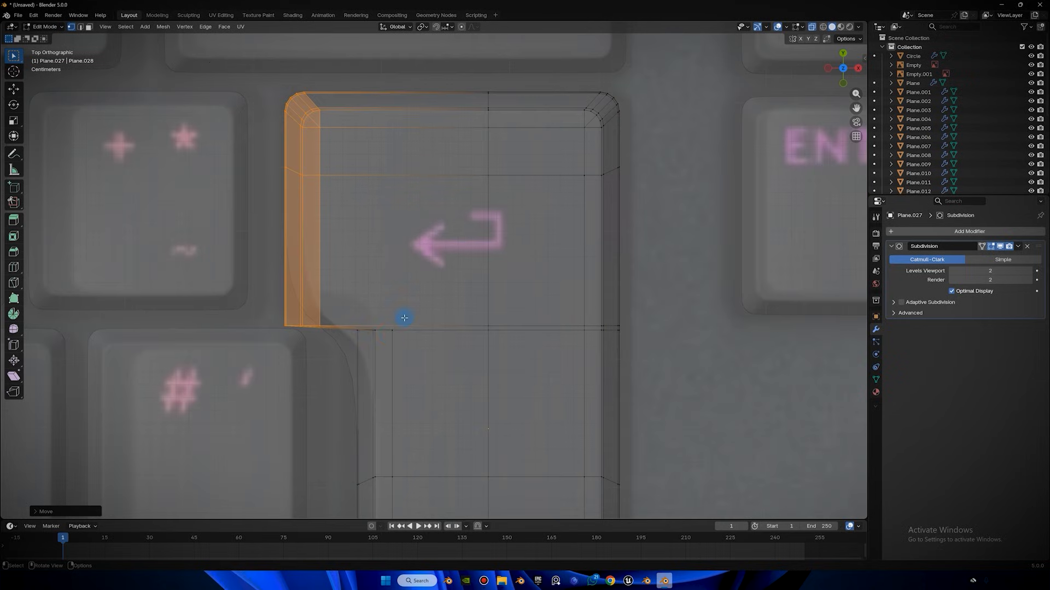
pyautogui.hotkey('ctrl', 'r')
pyautogui.click(361, 356)
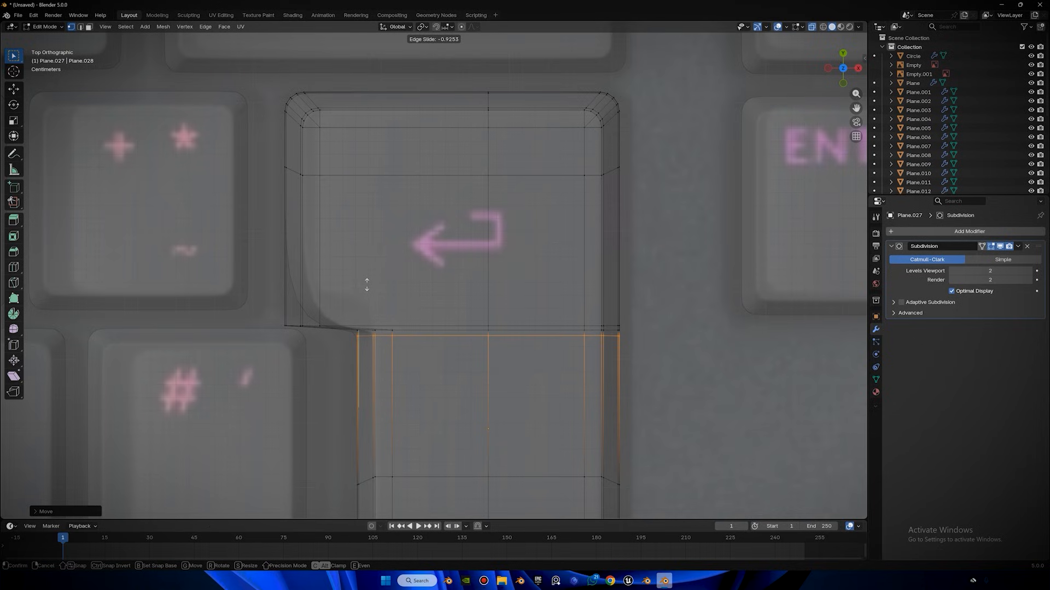
pyautogui.click(367, 285)
pyautogui.hotkey('ctrl', 'r')
pyautogui.click(332, 272)
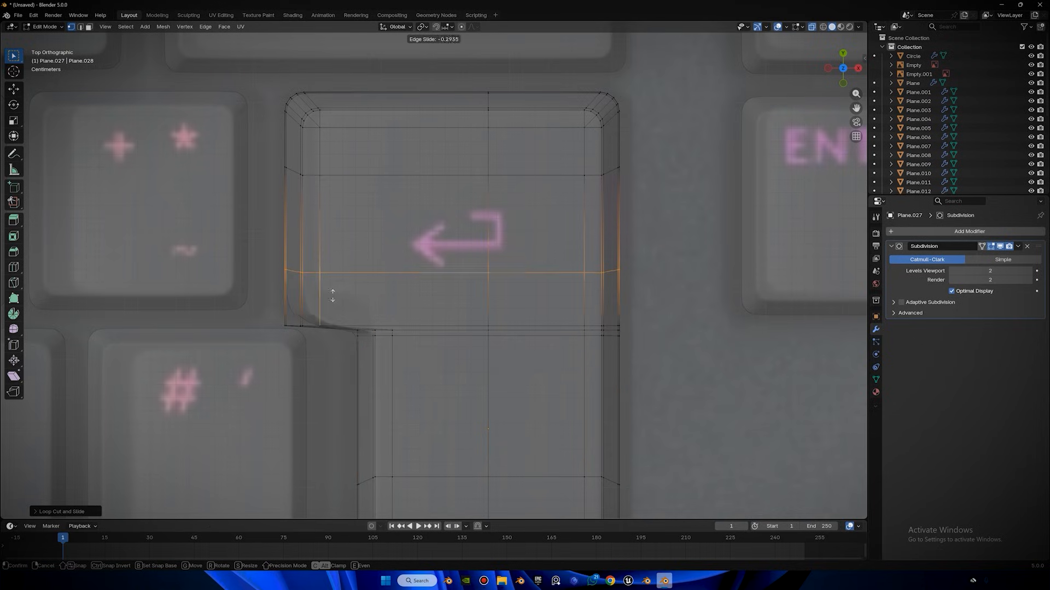
pyautogui.click(336, 327)
pyautogui.press('Tab')
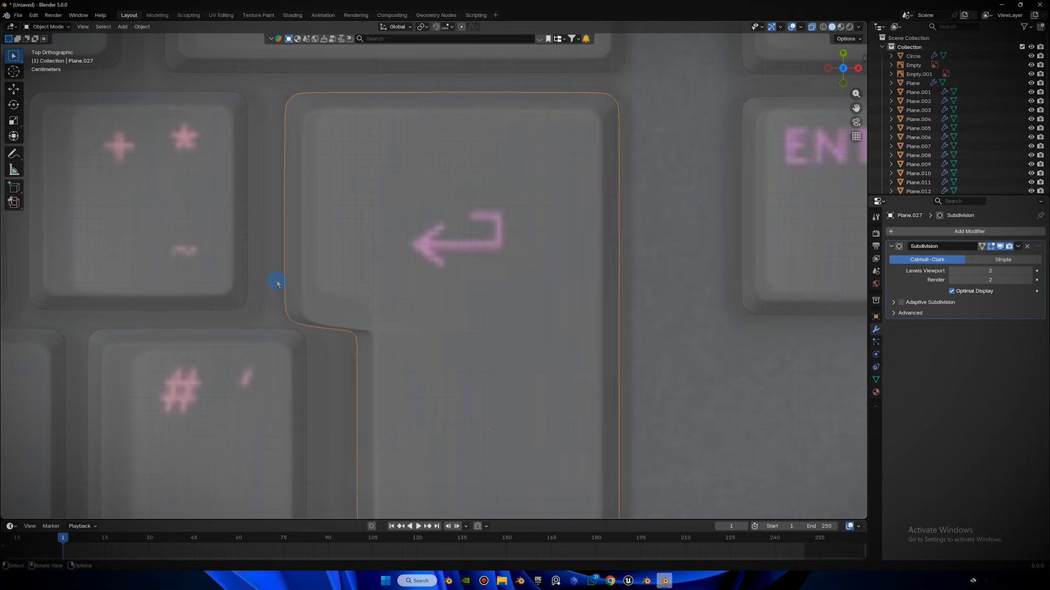
# Move the edge loops around the Enter keycap's step slightly upward along Y in Edit Mode.
pyautogui.press('Tab')
pyautogui.moveTo(270, 293); pyautogui.dragTo(668, 342)
pyautogui.press('g')
pyautogui.press('y')
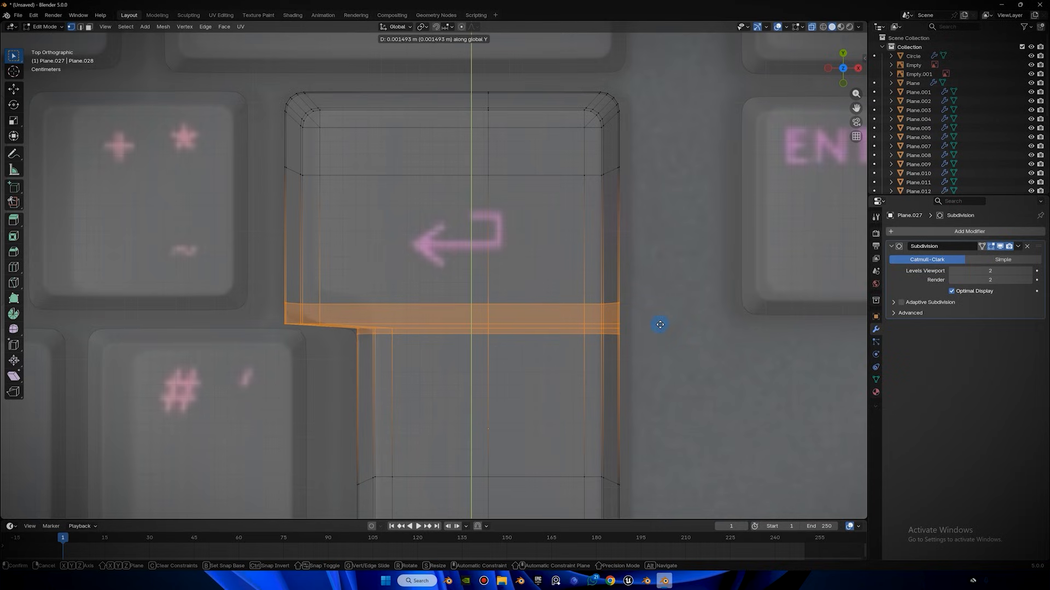
pyautogui.click(659, 319)
# Raise only the loops on the upper side of the Enter keycap's step along Y and return to Object Mode.
pyautogui.moveTo(333, 332); pyautogui.dragTo(258, 317)
pyautogui.moveTo(253, 251); pyautogui.dragTo(663, 305)
pyautogui.press('g')
pyautogui.press('y')
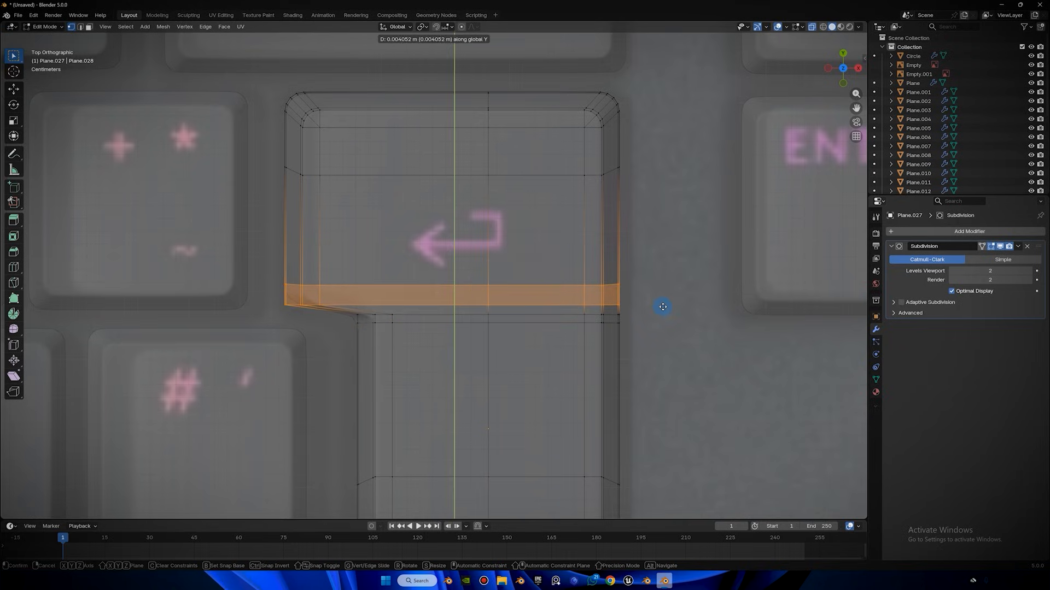
pyautogui.click(660, 301)
pyautogui.press('Tab')
pyautogui.scroll(-5, 627, 293)
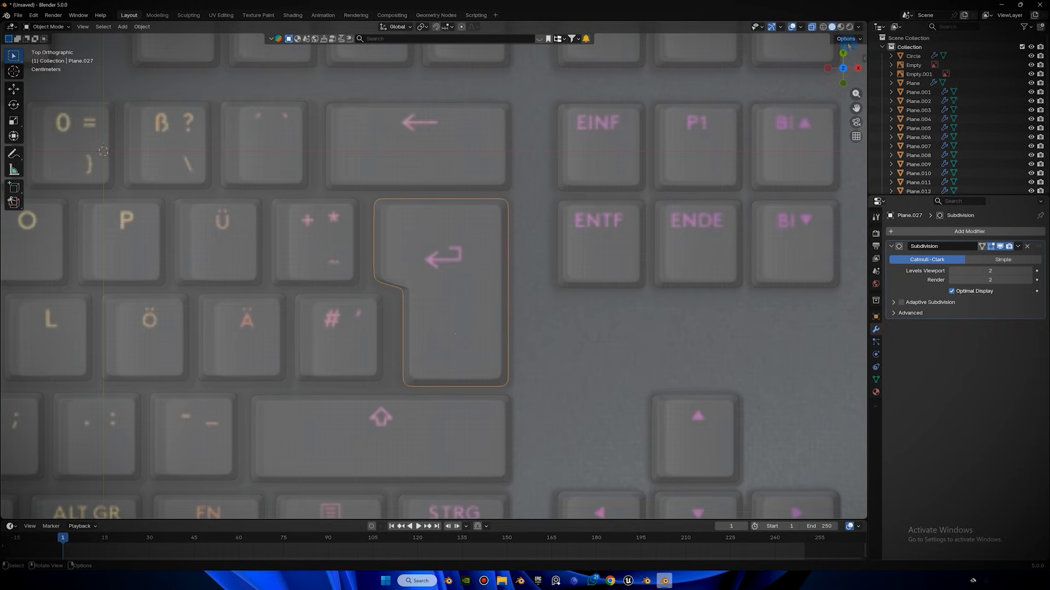
# Turn off X-ray and vertex-slide the top-face vertex at the outer corner of the Enter keycap's step inward.
pyautogui.click(812, 27)
pyautogui.moveTo(640, 121)
pyautogui.mouseDown(button='middle')
pyautogui.moveTo(414, 254)
pyautogui.moveTo(653, 63)
pyautogui.moveTo(487, 264)
pyautogui.mouseUp(button='middle')
pyautogui.scroll(2, 477, 310)
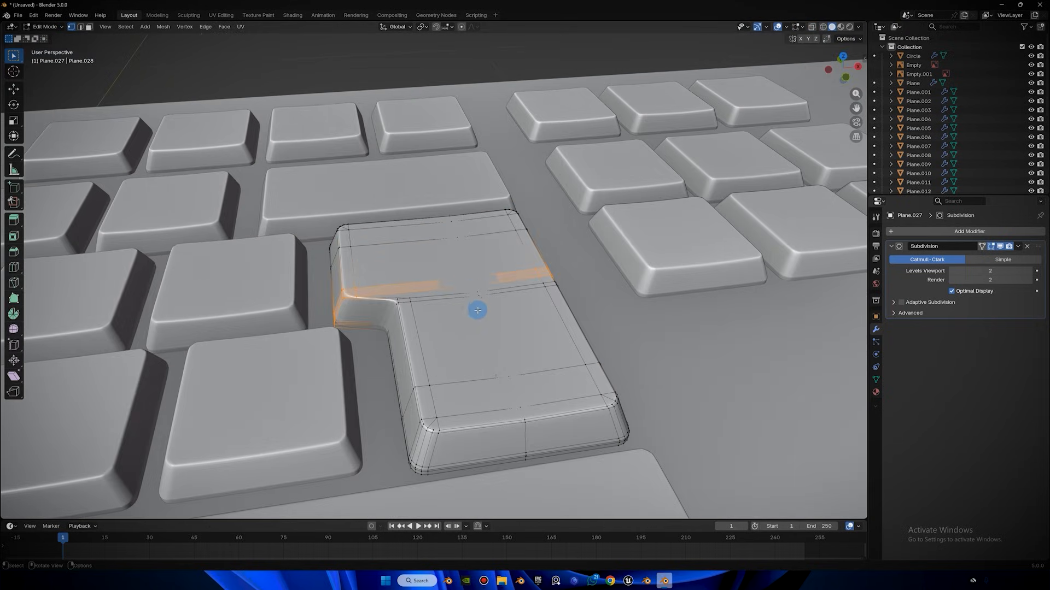
pyautogui.scroll(3, 423, 296)
pyautogui.press('2')
pyautogui.click(394, 333)
pyautogui.scroll(1, 385, 317)
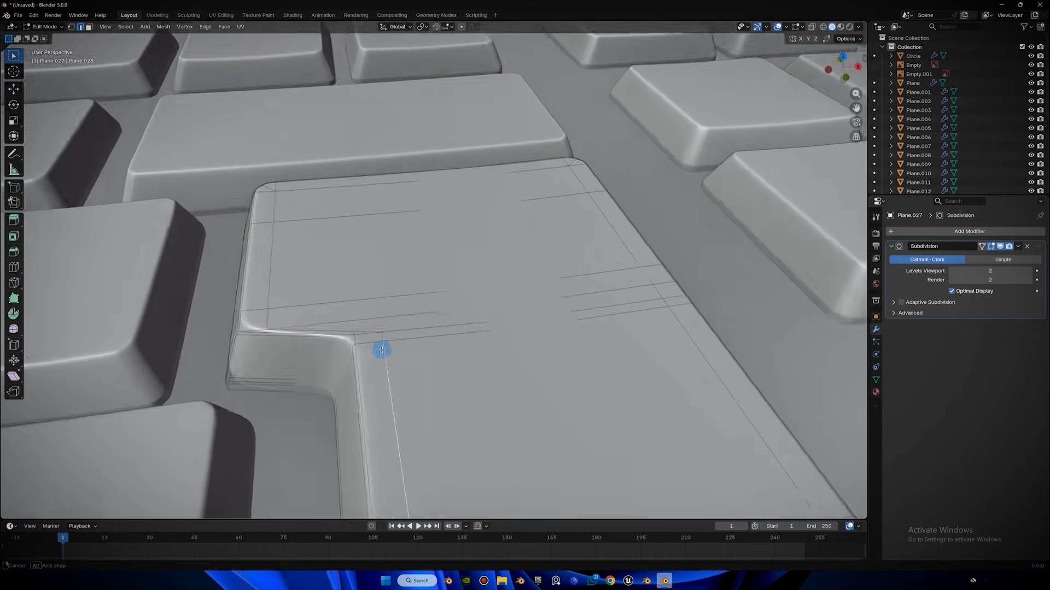
pyautogui.moveTo(381, 348); pyautogui.dragTo(380, 353, button='middle')
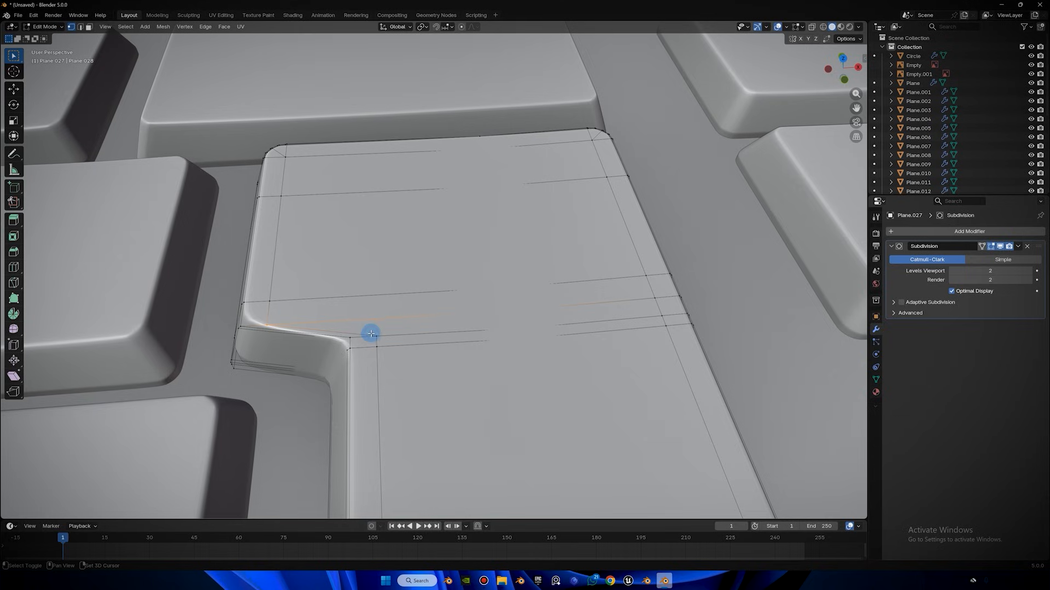
pyautogui.press('g')
pyautogui.press('g')
pyautogui.click(378, 315)
# Vertex-slide the top-face vertices at the outer and inner corners of the step to refine its bevel.
pyautogui.moveTo(378, 314); pyautogui.dragTo(289, 293, button='middle')
pyautogui.press('g')
pyautogui.press('g')
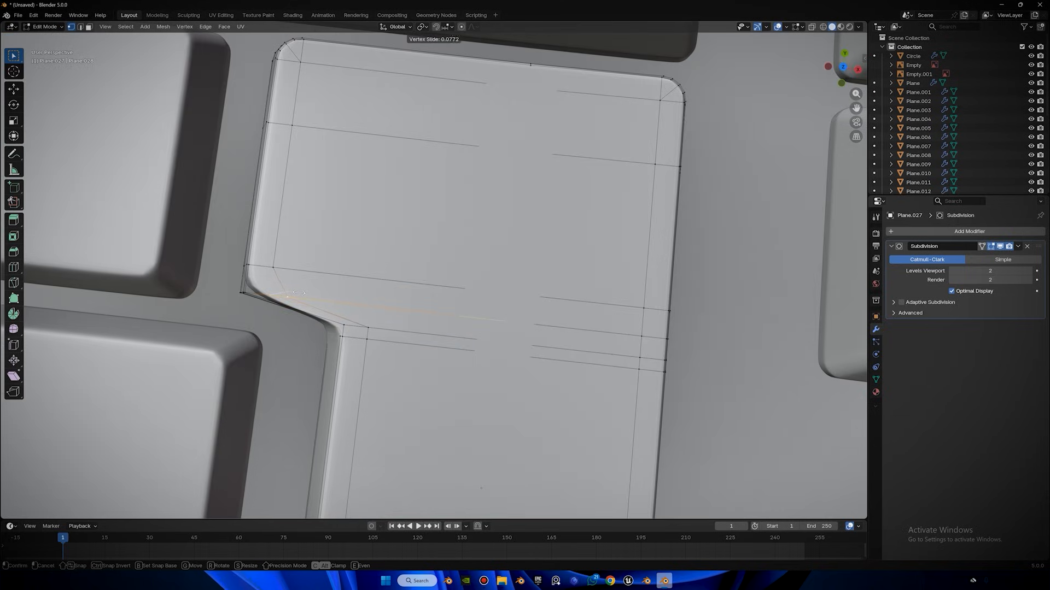
pyautogui.click(349, 315)
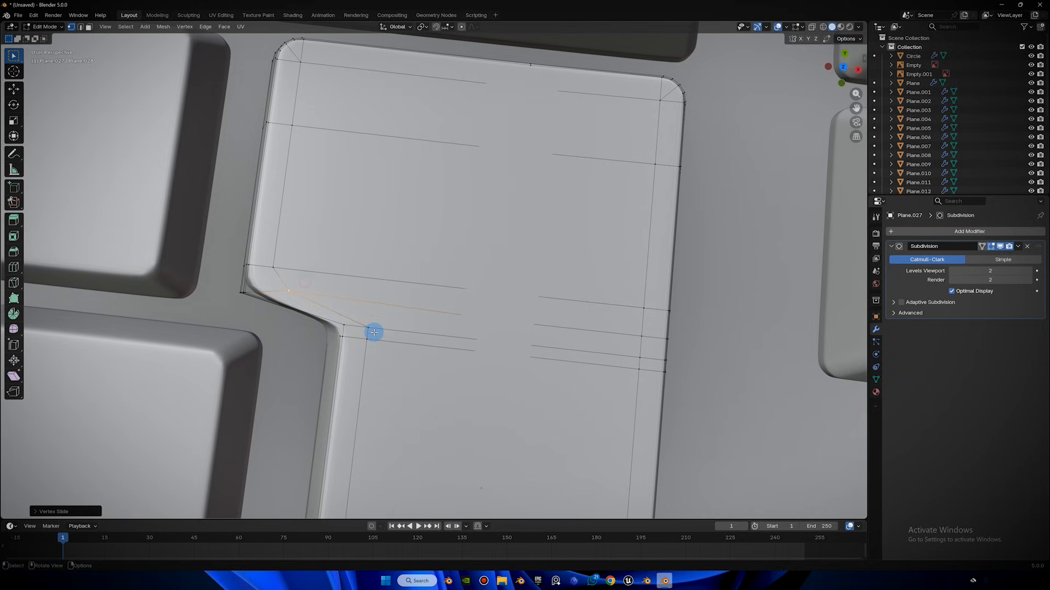
pyautogui.press('g')
pyautogui.press('g')
pyautogui.click(351, 302)
pyautogui.press('g')
pyautogui.press('g')
pyautogui.click(360, 299)
# Nudge the step's inner-corner vertex diagonally up and inward in top view, and return to Object Mode.
pyautogui.scroll(-2, 350, 316)
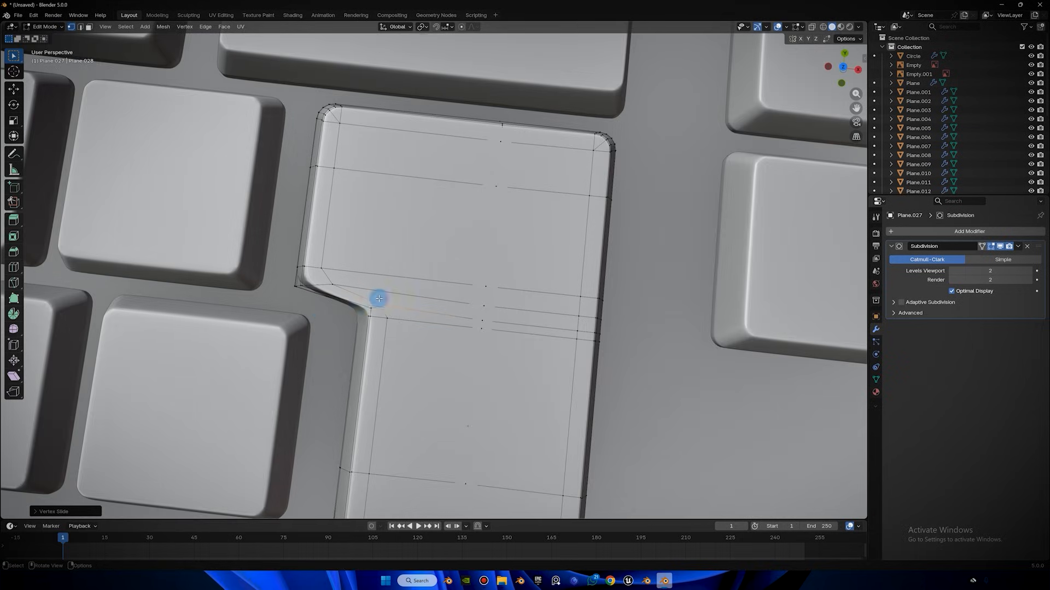
pyautogui.scroll(2, 372, 302)
pyautogui.press('KP_7')
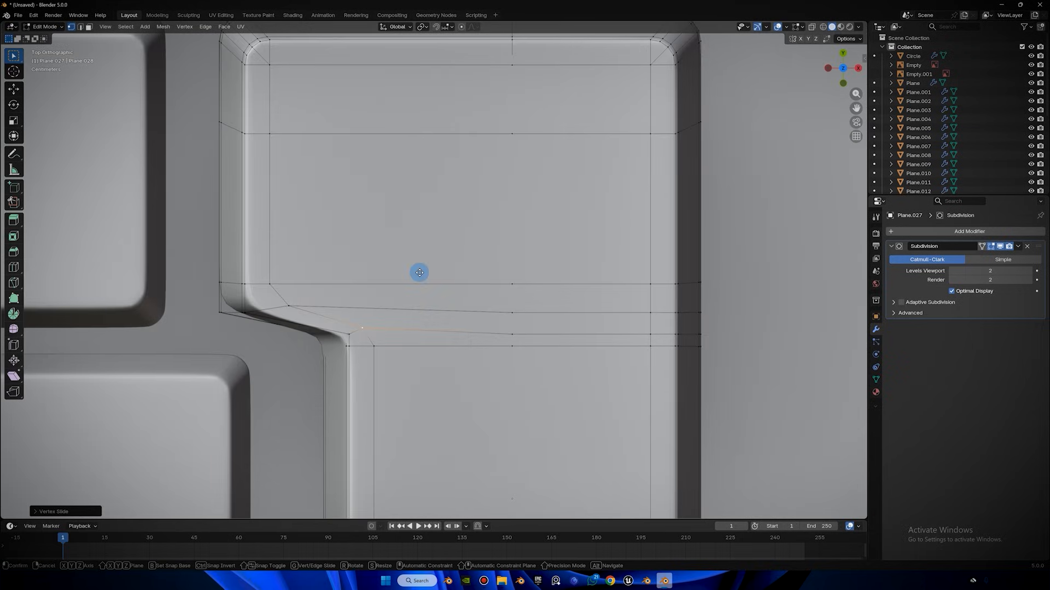
pyautogui.press('g')
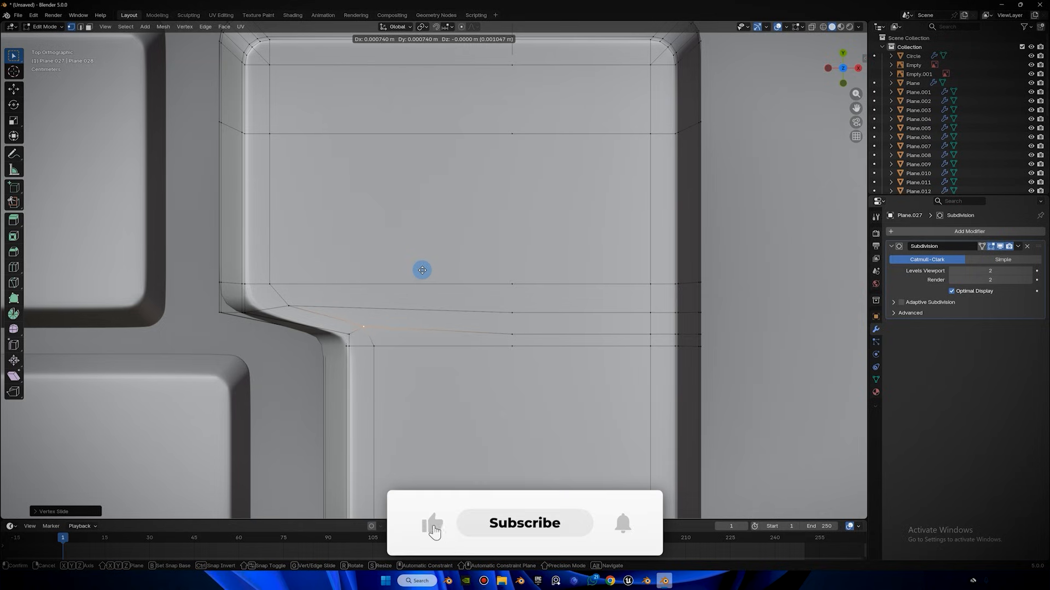
pyautogui.click(425, 267)
pyautogui.scroll(-7, 424, 267)
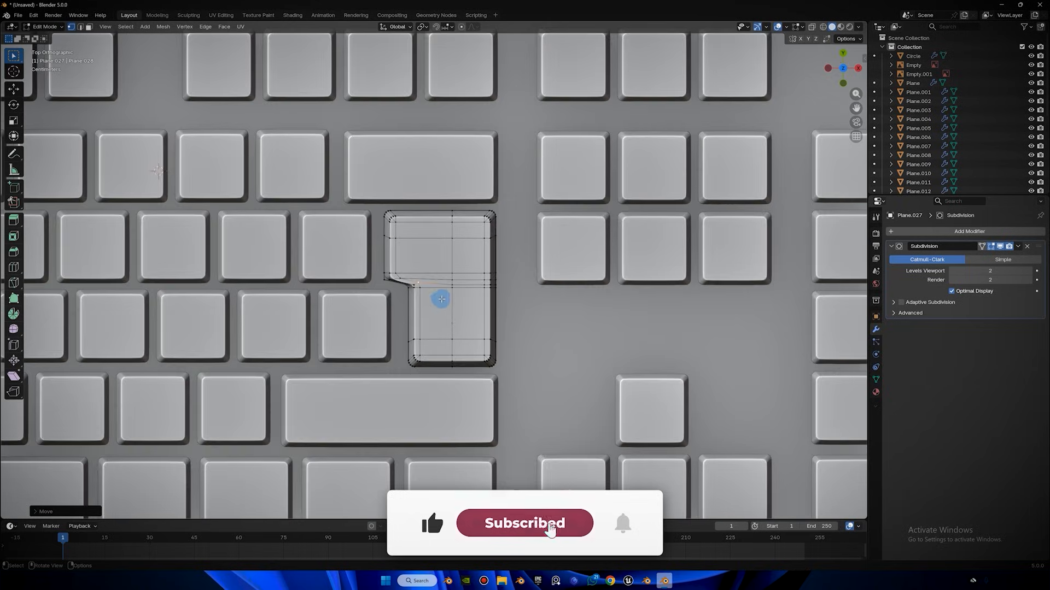
pyautogui.moveTo(441, 299); pyautogui.dragTo(558, 96, button='middle')
pyautogui.scroll(5, 552, 96)
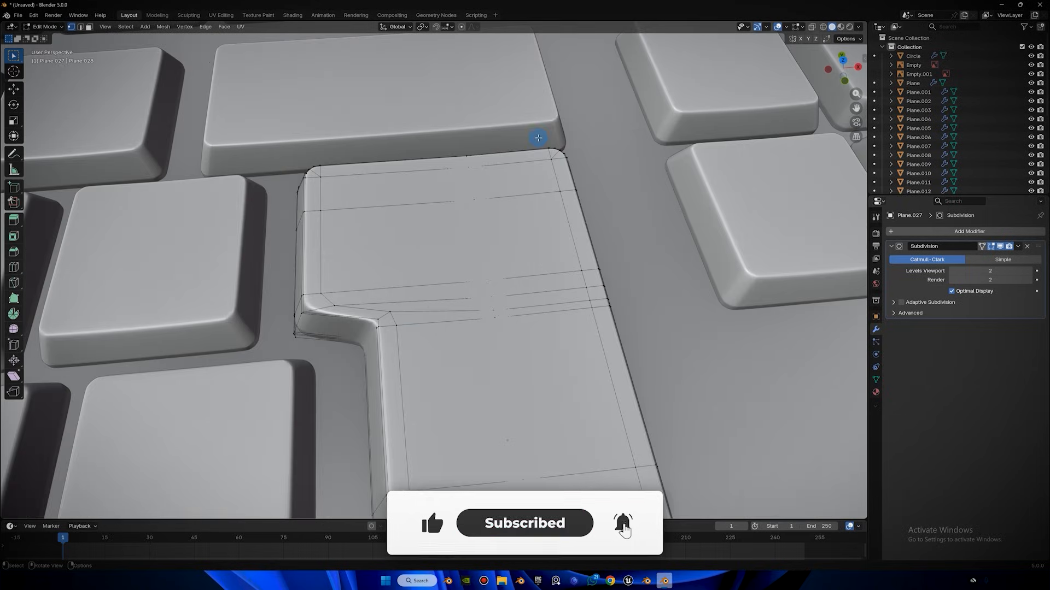
pyautogui.scroll(-4, 473, 302)
pyautogui.press('Tab')
# Examine the keyboard from the side, comparing the keycap profiles with the reference image in left orthographic view.
pyautogui.moveTo(483, 243); pyautogui.dragTo(506, 131, button='middle')
pyautogui.scroll(-5, 502, 195)
pyautogui.scroll(-4, 496, 145)
pyautogui.moveTo(452, 164); pyautogui.dragTo(509, 115, button='middle')
pyautogui.scroll(1, 483, 153)
pyautogui.scroll(5, 482, 152)
pyautogui.scroll(-5, 457, 126)
pyautogui.scroll(8, 500, 131)
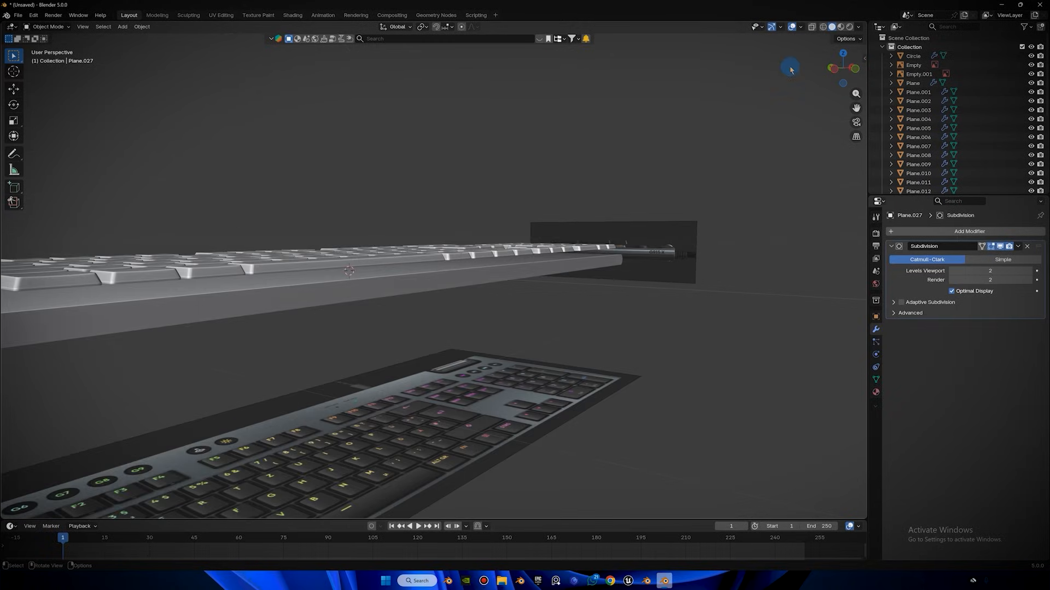
pyautogui.click(832, 69)
pyautogui.scroll(8, 518, 278)
pyautogui.scroll(-8, 518, 278)
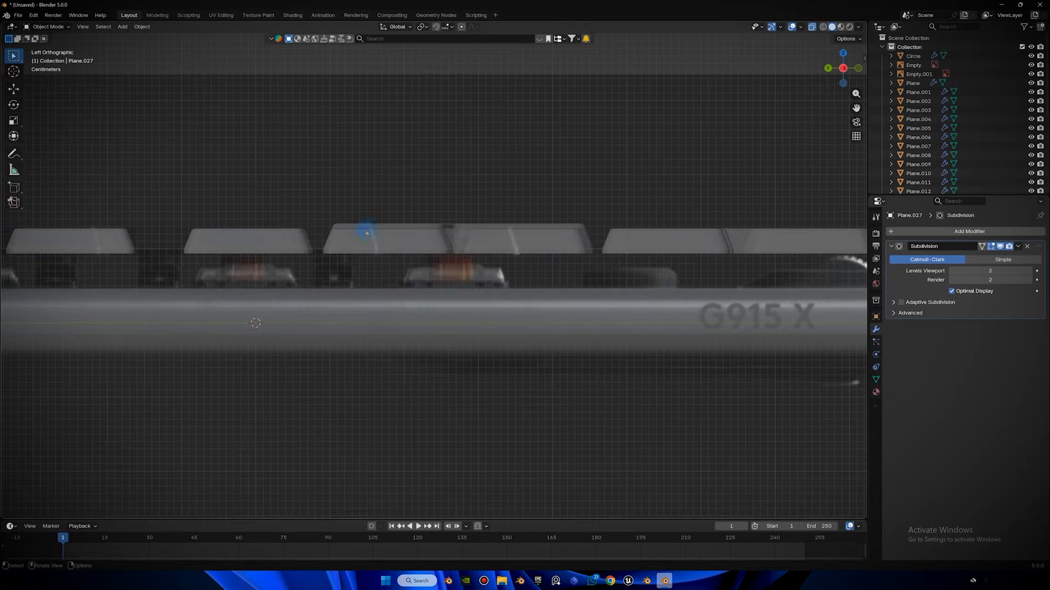
# Move the side-view reference image 7 m in negative X and switch to right orthographic view.
pyautogui.moveTo(346, 230); pyautogui.dragTo(845, 120, button='middle')
pyautogui.click(807, 128)
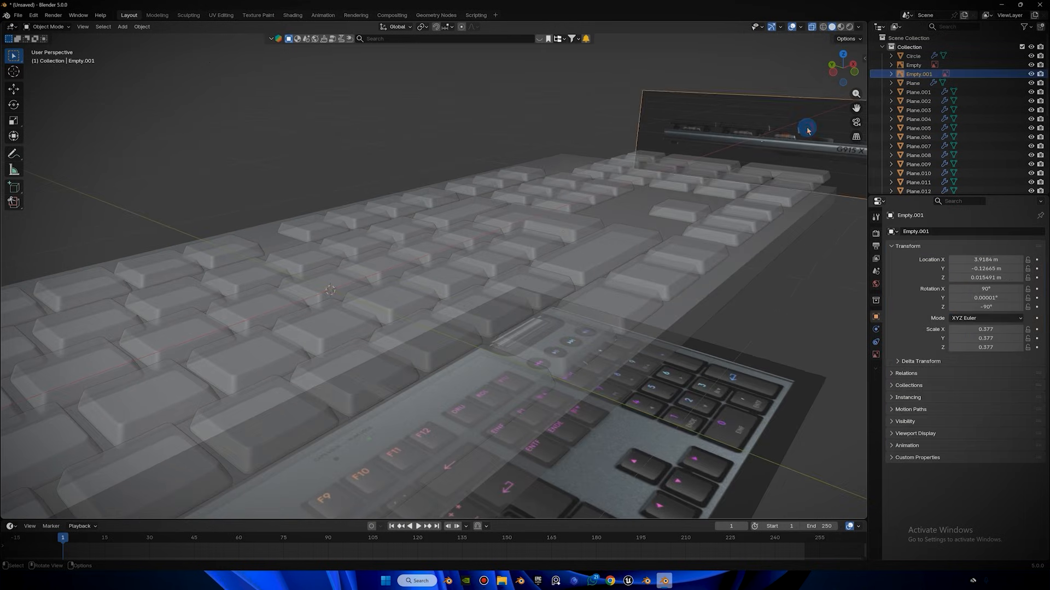
pyautogui.scroll(-8, 733, 164)
pyautogui.press('g')
pyautogui.press('x')
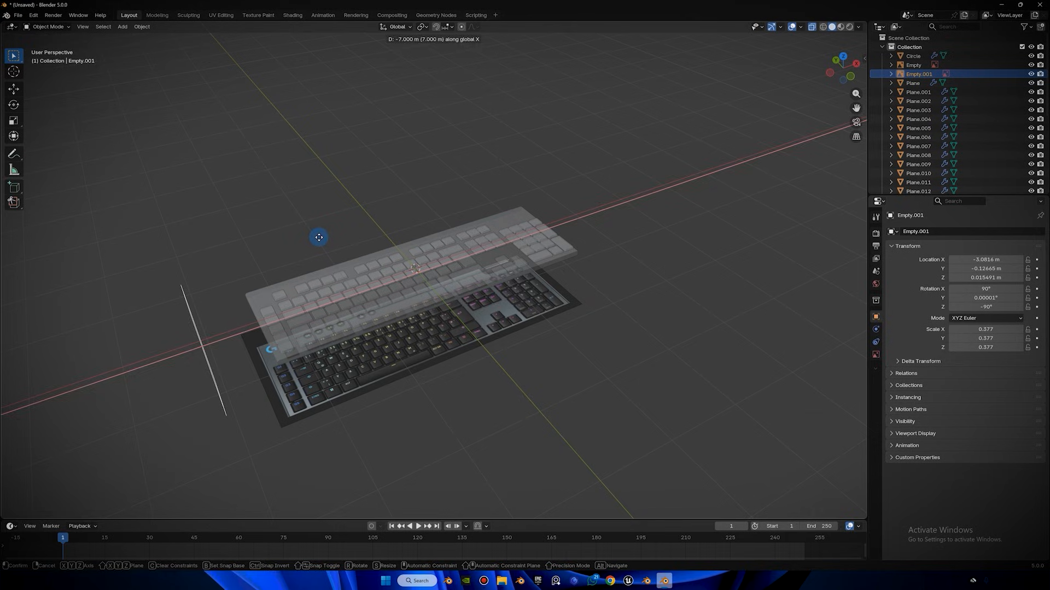
pyautogui.click(319, 237)
pyautogui.click(854, 64)
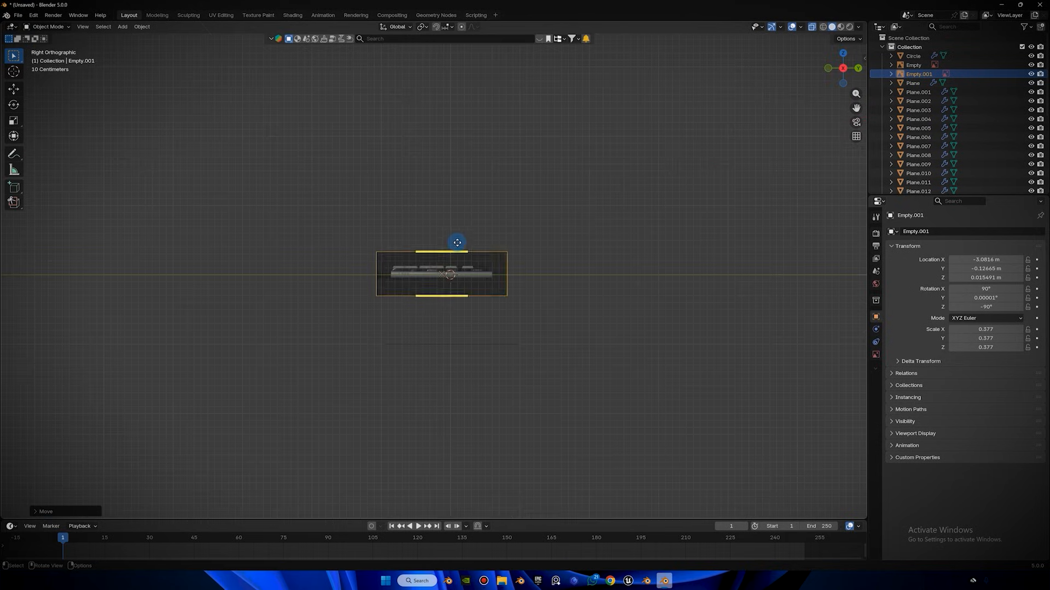
pyautogui.scroll(10, 455, 243)
pyautogui.click(493, 251)
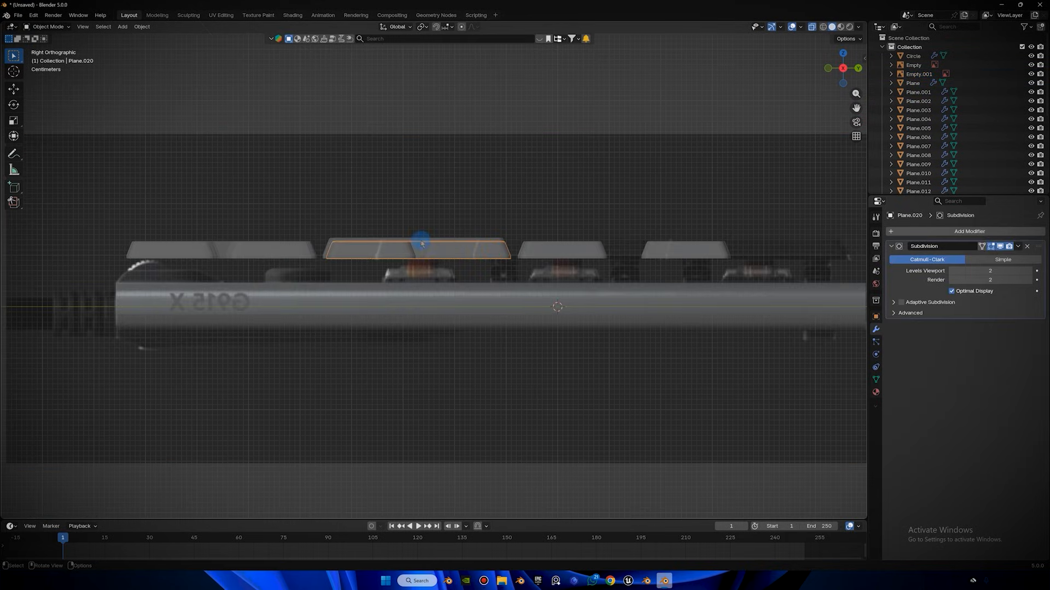
pyautogui.press('a')
pyautogui.press('g')
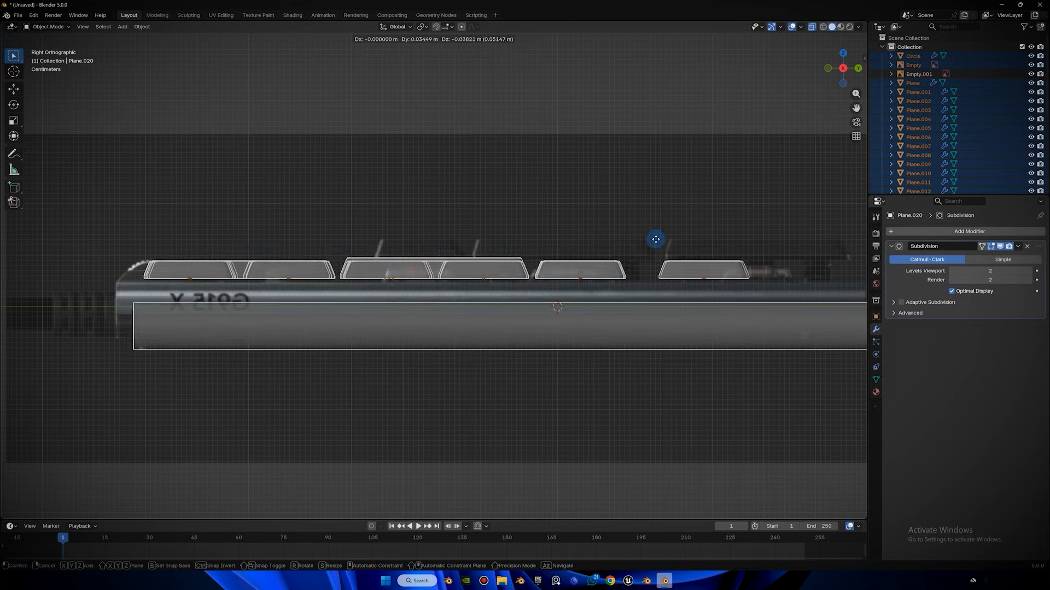
pyautogui.click(645, 169)
# Mirror the side-view reference image by scaling it by -1 along Y.
pyautogui.click(731, 171)
pyautogui.press('s')
pyautogui.press('y')
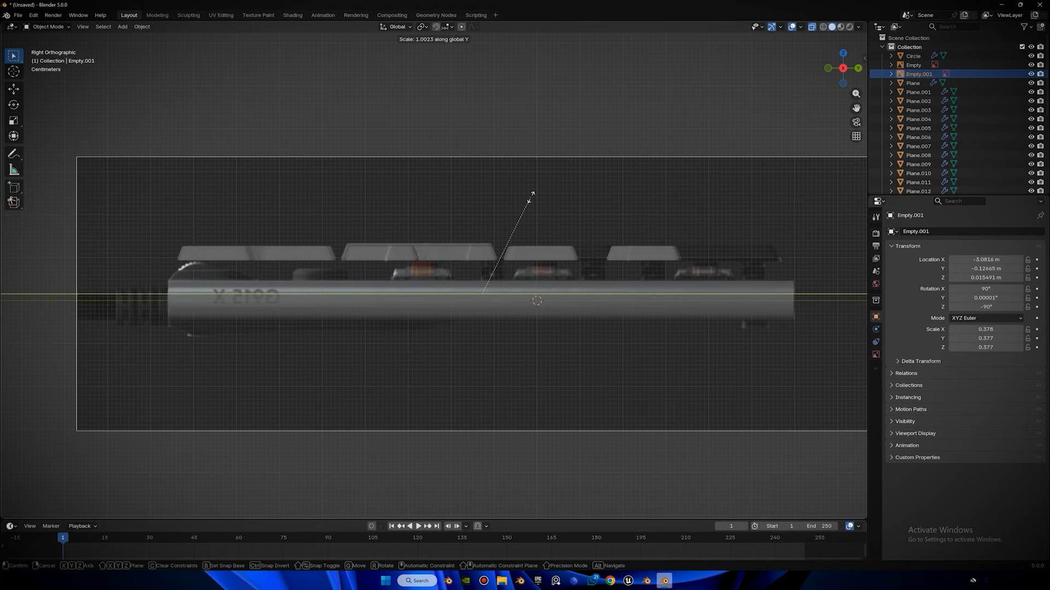
pyautogui.write('-1')
pyautogui.press('Return')
# Compare the mirrored side reference image with the keyboard model in right orthographic and perspective views.
pyautogui.press('g')
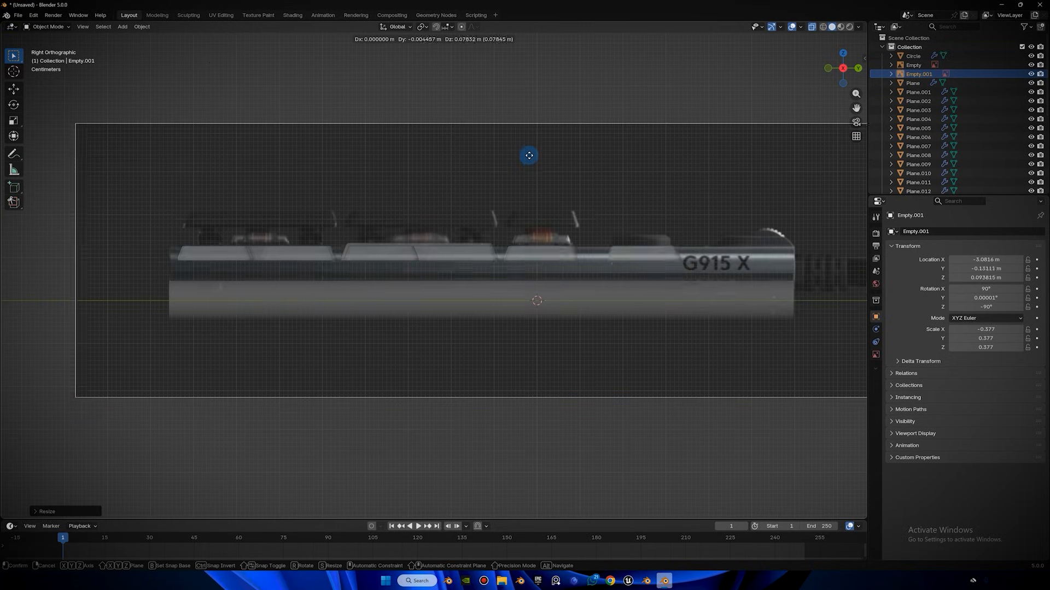
pyautogui.rightClick(534, 154)
pyautogui.scroll(-1, 545, 160)
pyautogui.moveTo(545, 160); pyautogui.dragTo(437, 385, button='middle')
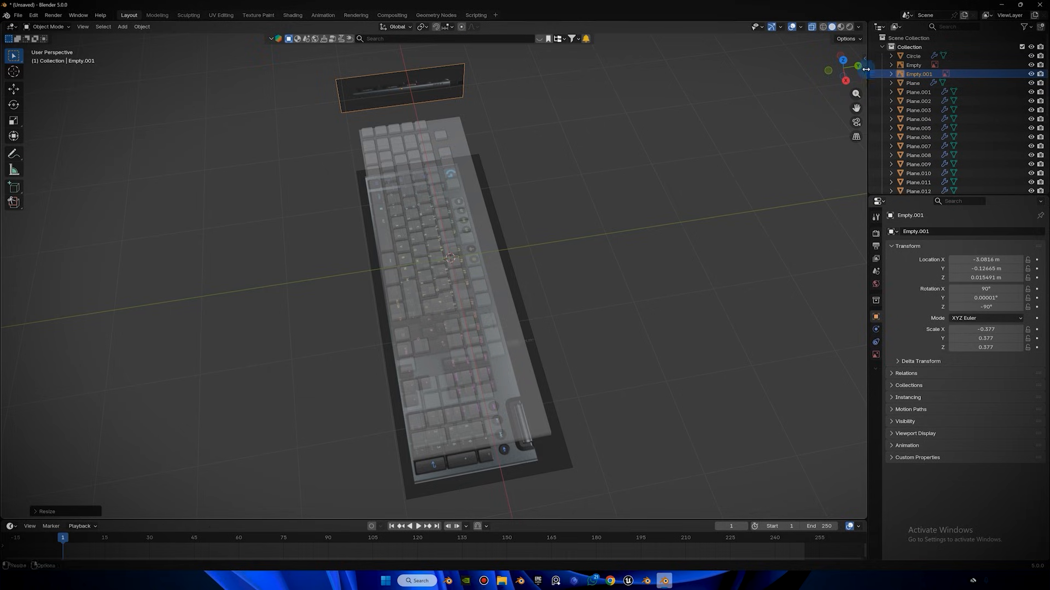
pyautogui.click(846, 82)
pyautogui.scroll(6, 572, 144)
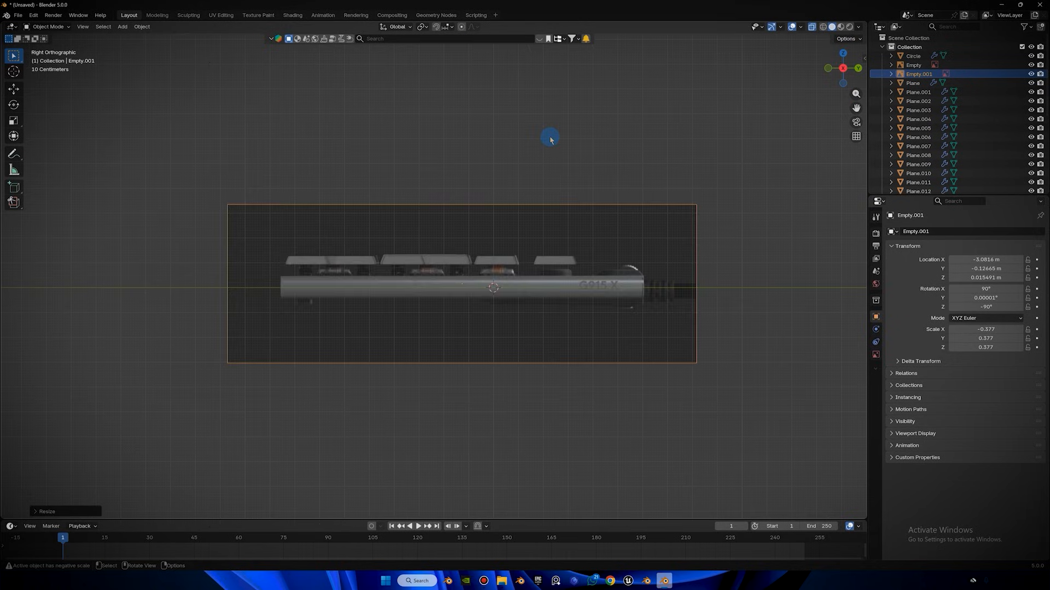
pyautogui.press('g')
pyautogui.scroll(2, 544, 134)
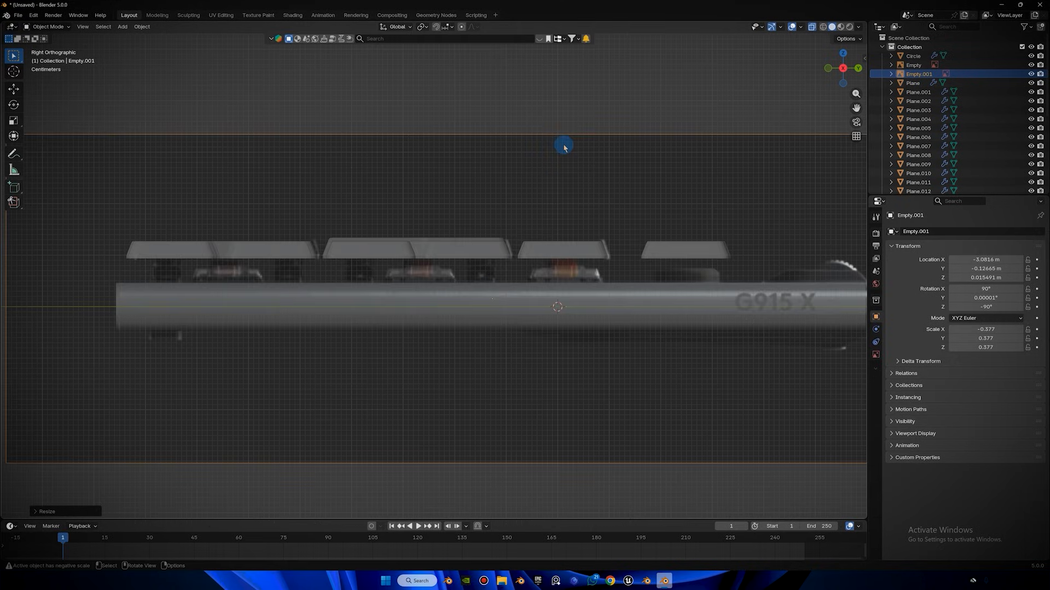
pyautogui.click(583, 189)
pyautogui.moveTo(574, 253); pyautogui.dragTo(596, 126, button='middle')
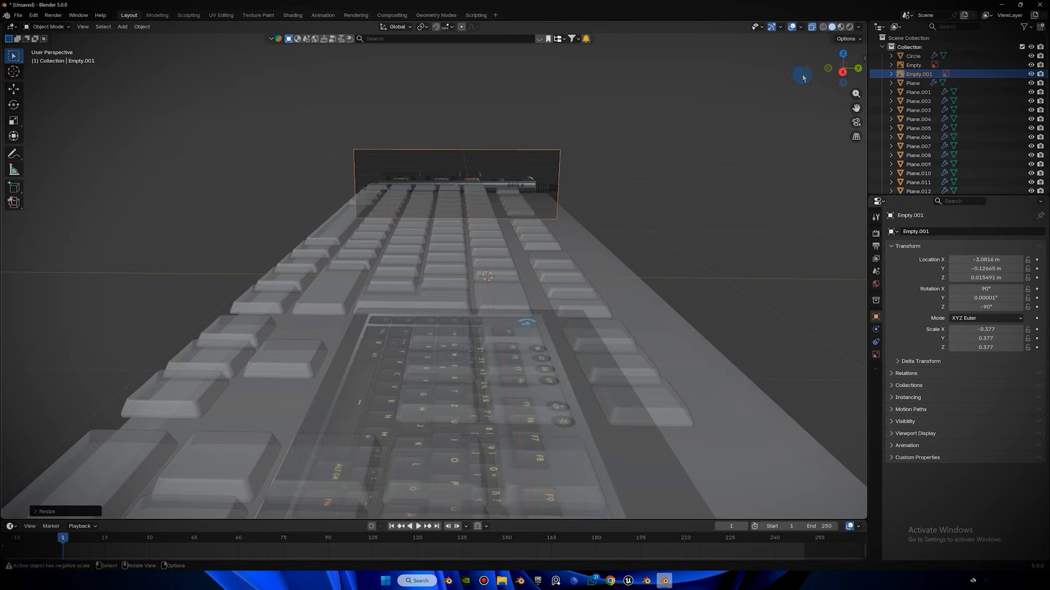
# Examine the keyboard in right orthographic, top and perspective views, comparing the side profile and the round G6–G9 buttons with the references.
pyautogui.click(842, 72)
pyautogui.scroll(6, 460, 100)
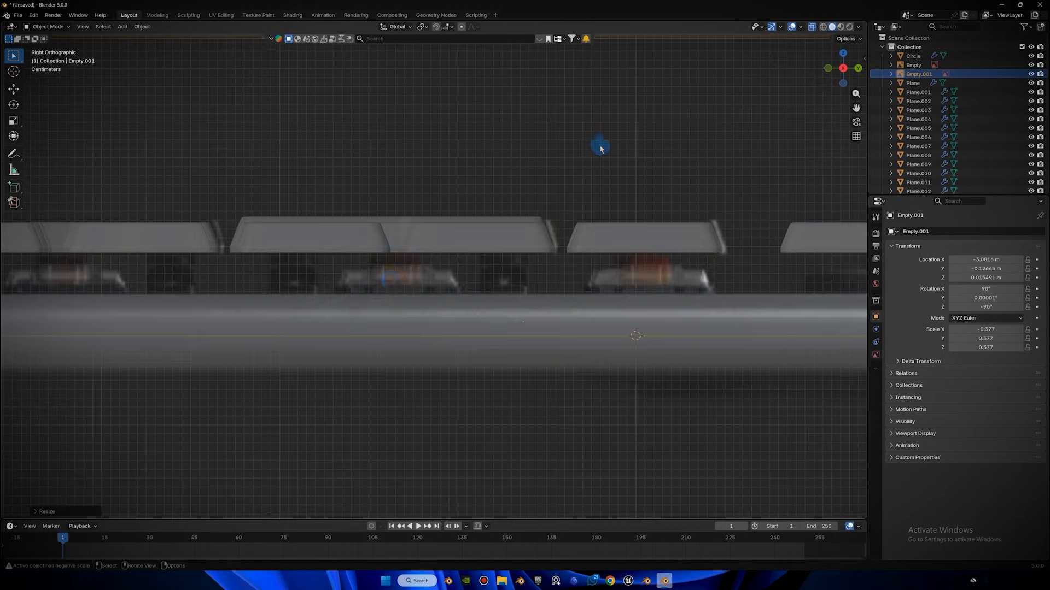
pyautogui.scroll(3, 465, 279)
pyautogui.scroll(-4, 421, 281)
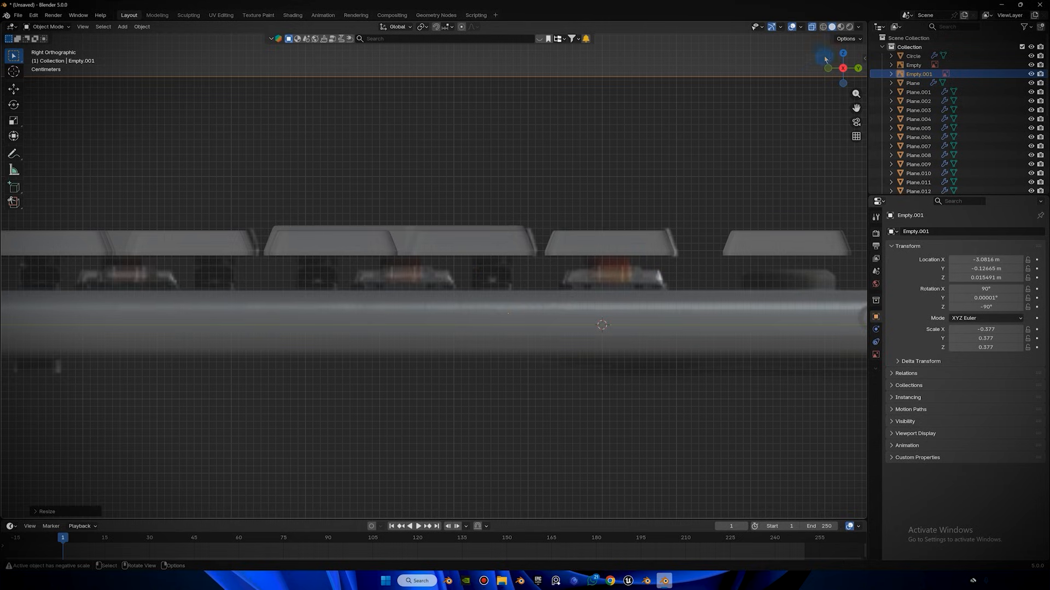
pyautogui.click(841, 55)
pyautogui.scroll(-5, 453, 139)
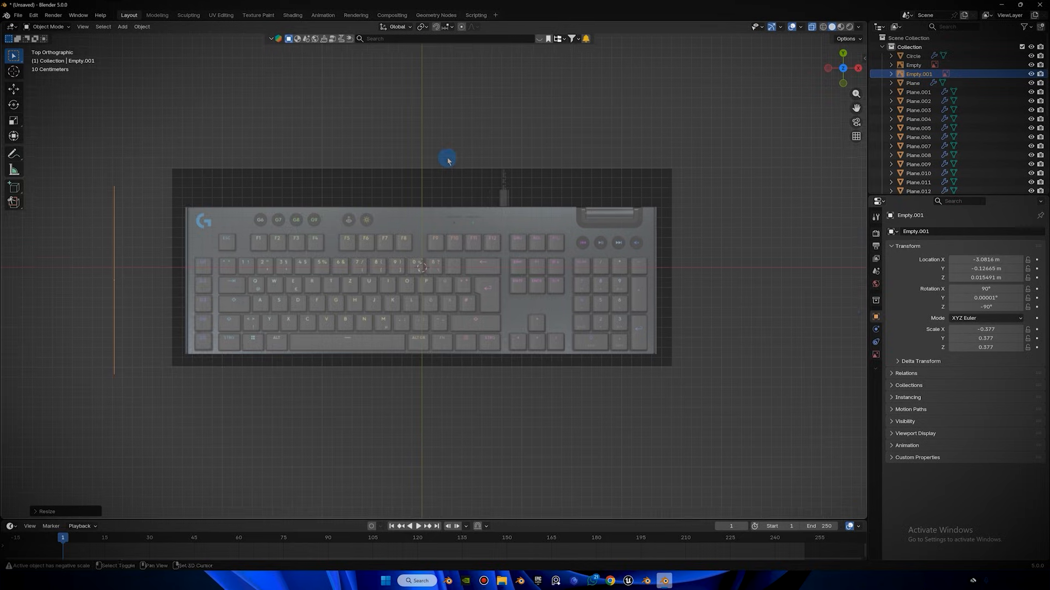
pyautogui.scroll(7, 422, 150)
pyautogui.scroll(-4, 422, 149)
pyautogui.scroll(6, 340, 234)
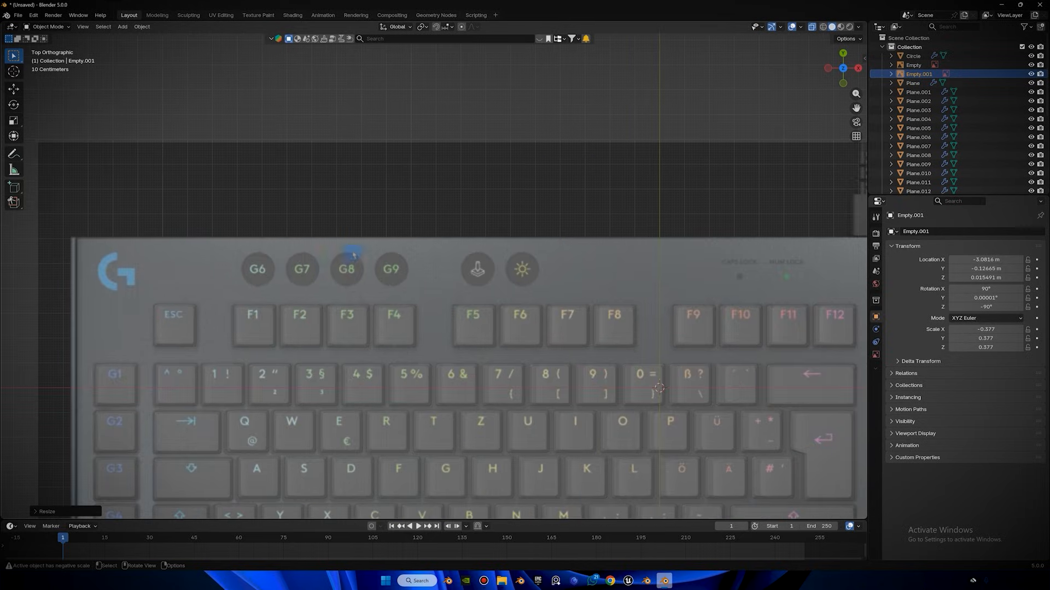
pyautogui.scroll(-3, 533, 254)
pyautogui.moveTo(457, 234); pyautogui.dragTo(799, 54, button='middle')
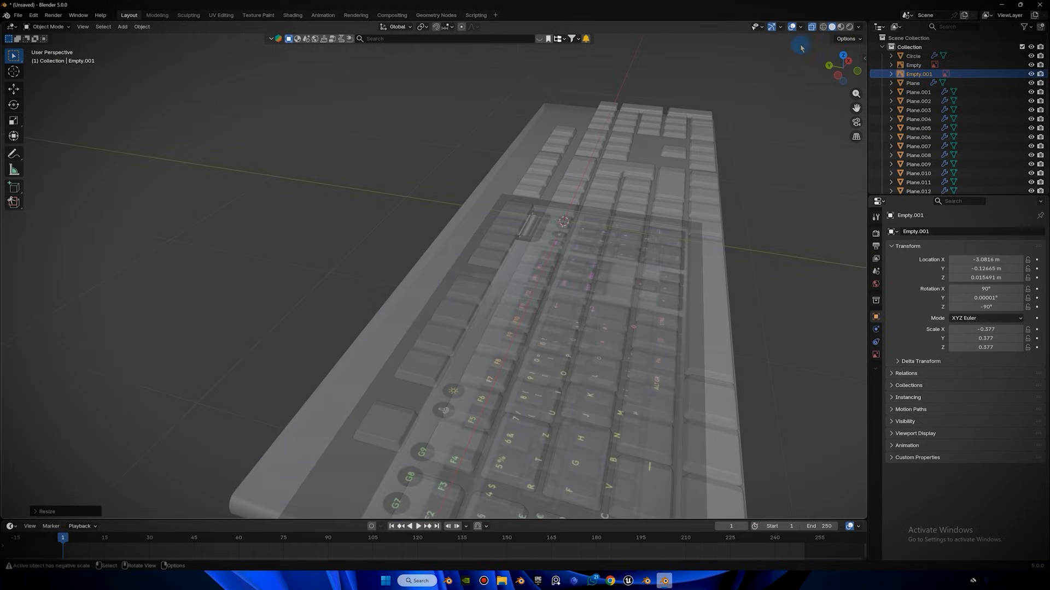
# Add a mesh circle at the 3D cursor and scale it down for the round G buttons.
pyautogui.click(811, 26)
pyautogui.click(811, 26)
pyautogui.hotkey('shift', 'a')
pyautogui.moveTo(557, 201)
pyautogui.click(593, 210)
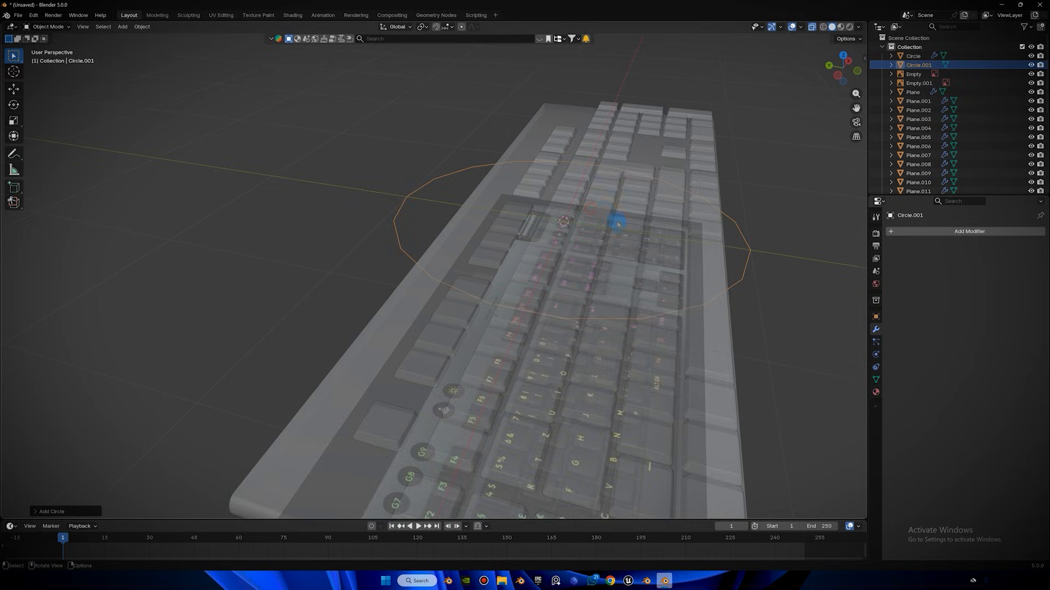
pyautogui.scroll(-3, 656, 224)
pyautogui.press('s')
pyautogui.click(531, 242)
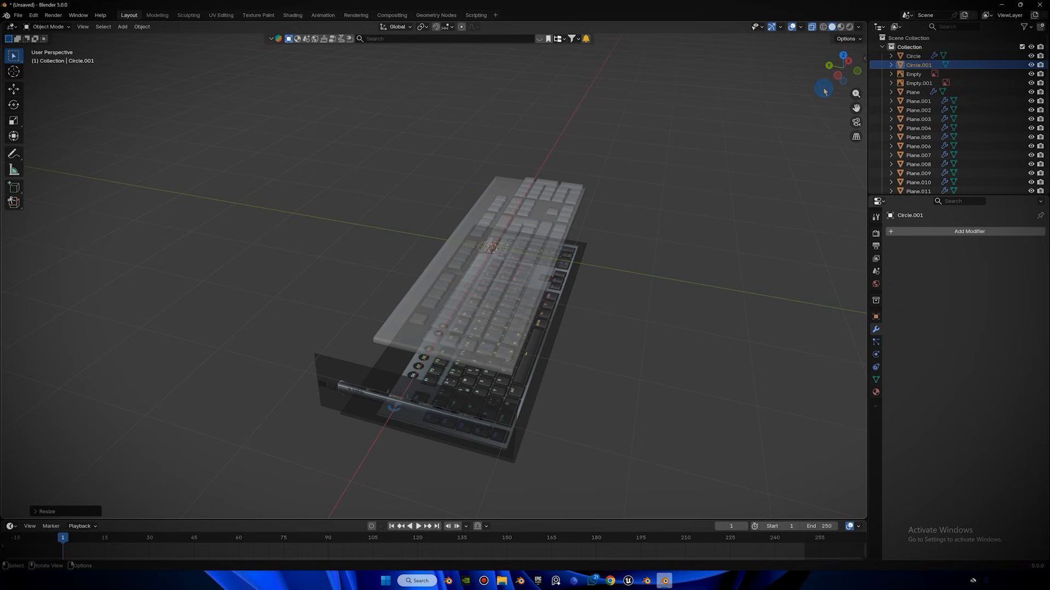
# Move the circle onto the G6 button in top view and scale it by about 0.37 to match the button's outline.
pyautogui.click(842, 56)
pyautogui.press('g')
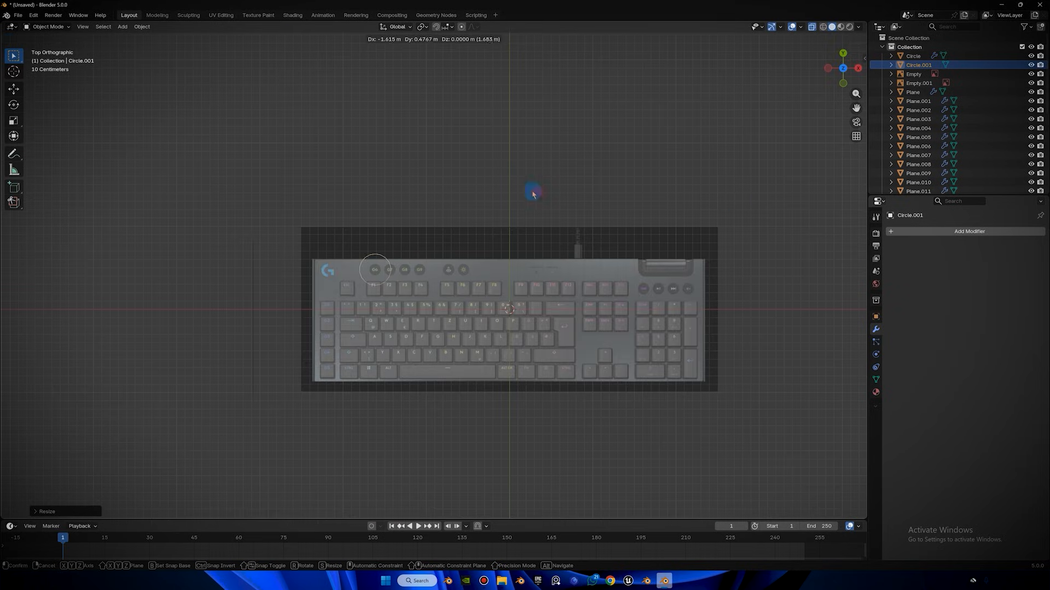
pyautogui.click(533, 194)
pyautogui.scroll(6, 618, 211)
pyautogui.press('s')
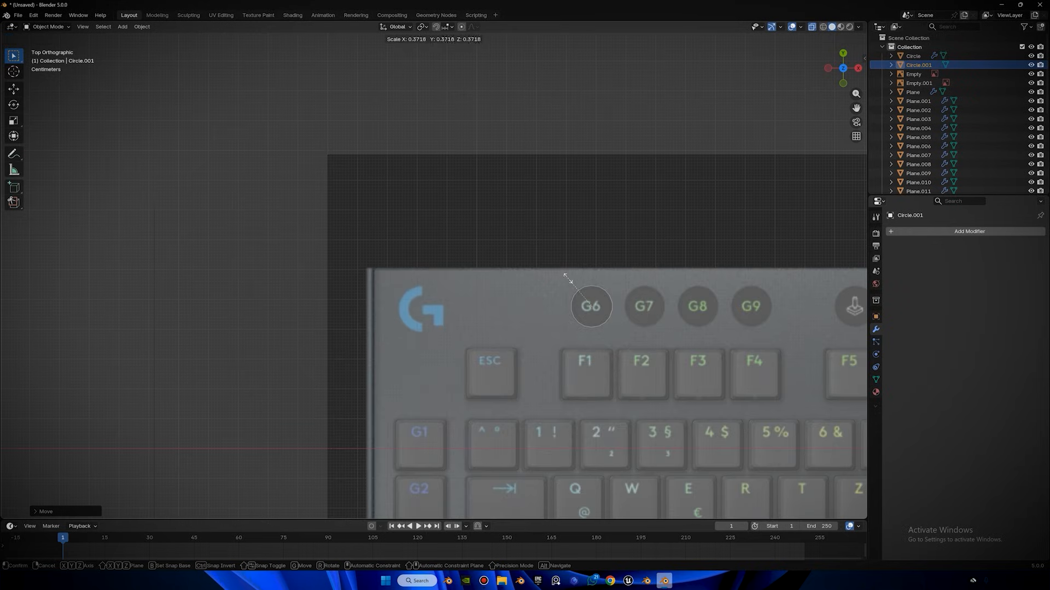
pyautogui.click(569, 279)
# Raise the circle along Z to the top surface of the keyboard body, checking it against the side reference in left orthographic view.
pyautogui.keyDown('shift'); pyautogui.moveTo(578, 265); pyautogui.dragTo(842, 104, button='middle'); pyautogui.keyUp('shift')
pyautogui.scroll(3, 434, 263)
pyautogui.click(834, 74)
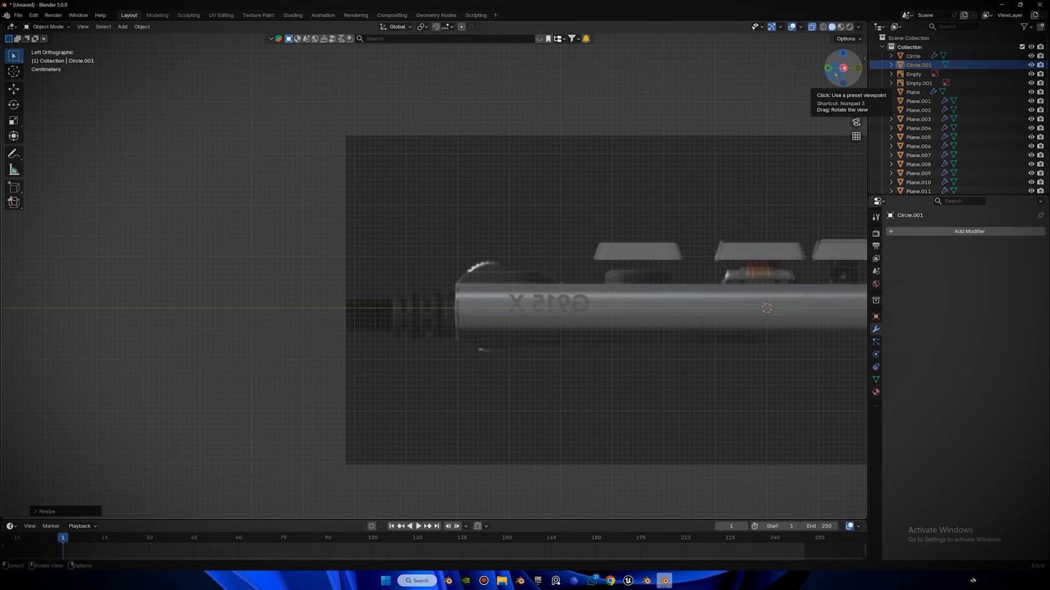
pyautogui.scroll(-3, 713, 180)
pyautogui.keyDown('shift'); pyautogui.moveTo(666, 163); pyautogui.dragTo(204, 187, button='middle'); pyautogui.keyUp('shift')
pyautogui.keyDown('shift'); pyautogui.moveTo(272, 205); pyautogui.dragTo(761, 92, button='middle'); pyautogui.keyUp('shift')
pyautogui.click(854, 72)
pyautogui.scroll(8, 495, 224)
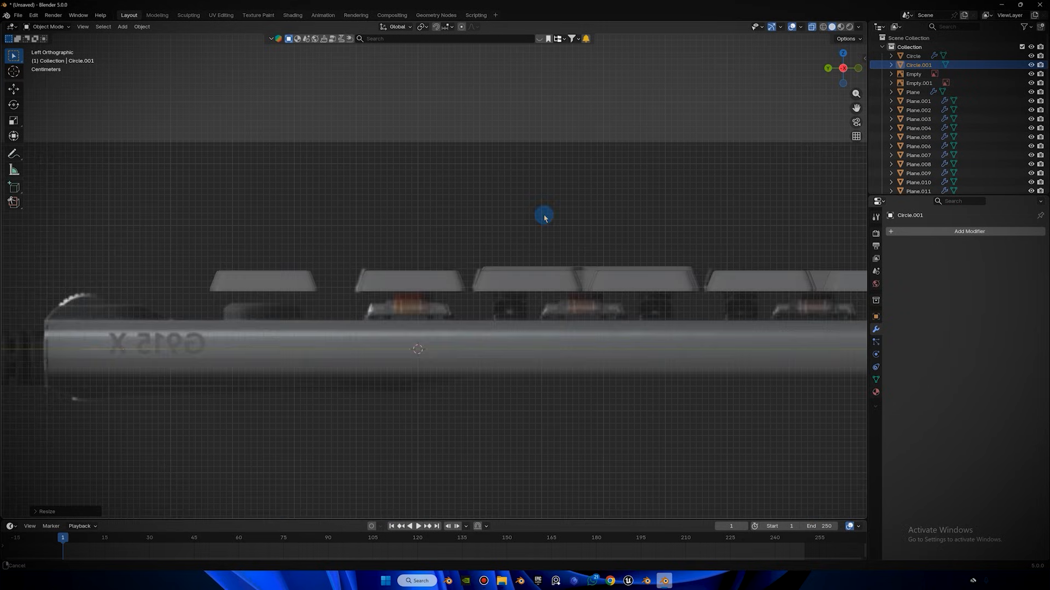
pyautogui.press('g')
pyautogui.press('z')
pyautogui.click(500, 206)
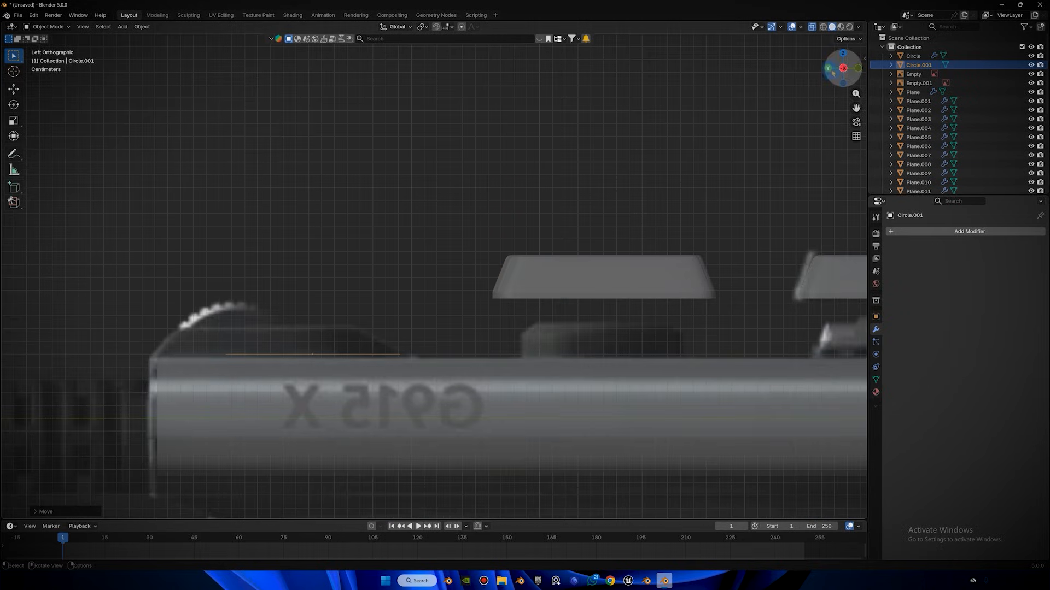
pyautogui.keyDown('shift'); pyautogui.moveTo(621, 141); pyautogui.dragTo(700, 107, button='middle'); pyautogui.keyUp('shift')
pyautogui.scroll(4, 604, 343)
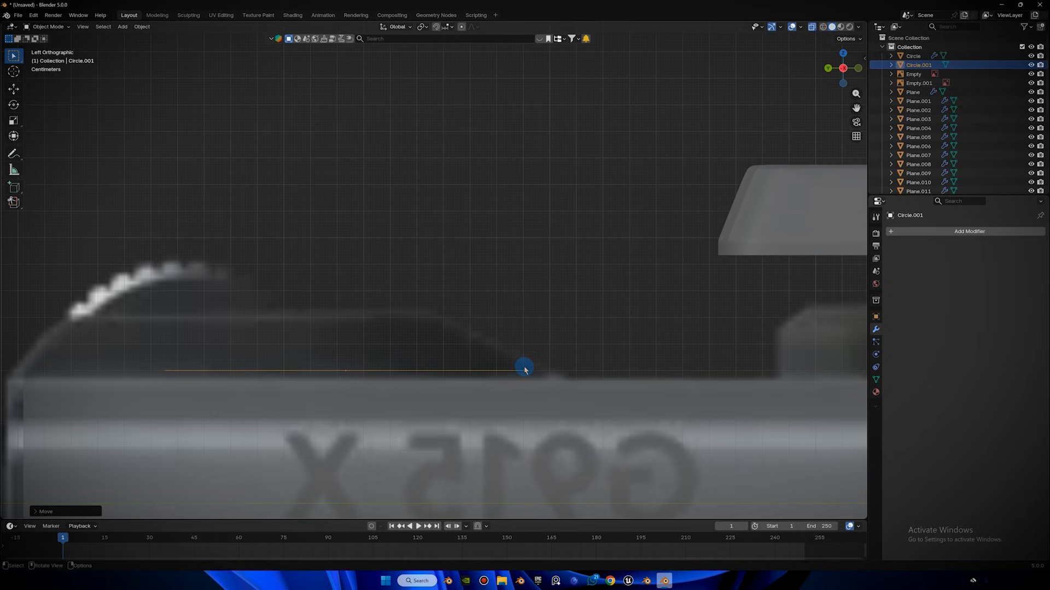
# Seat the circle on the case surface, extrude its edge loop upward along Z as the button's side wall and adjust the wall height.
pyautogui.press('Tab')
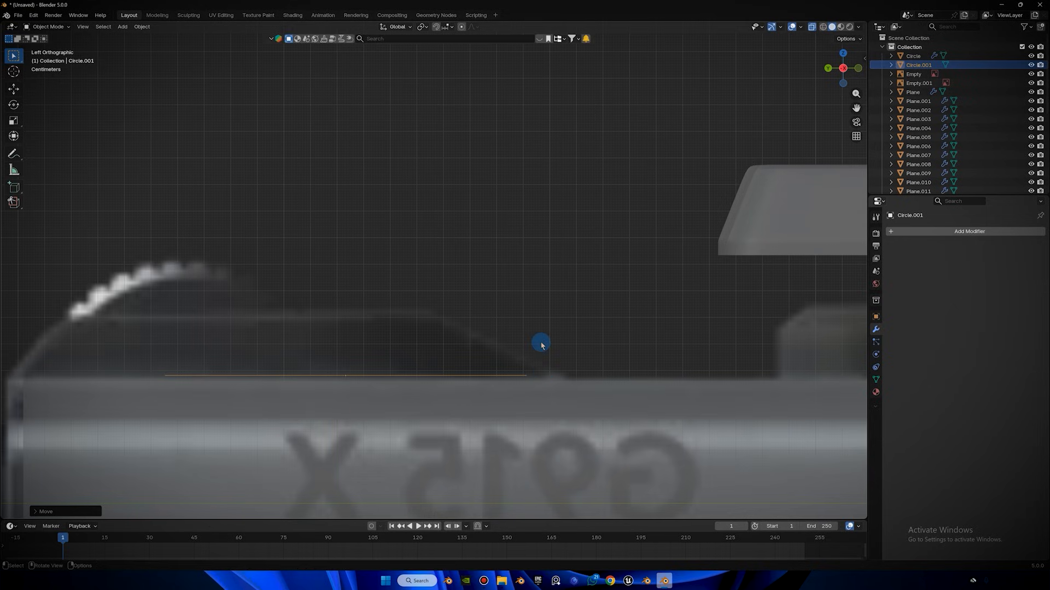
pyautogui.press('z')
pyautogui.click(560, 263)
pyautogui.scroll(-5, 558, 261)
pyautogui.scroll(4, 555, 257)
pyautogui.press('g')
pyautogui.press('z')
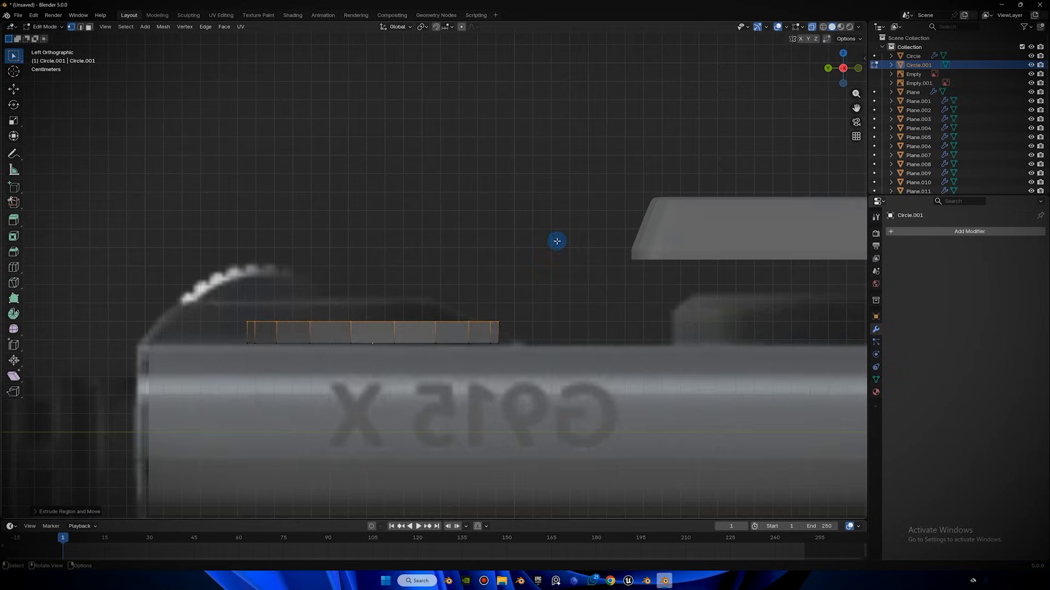
pyautogui.click(560, 260)
pyautogui.scroll(2, 563, 256)
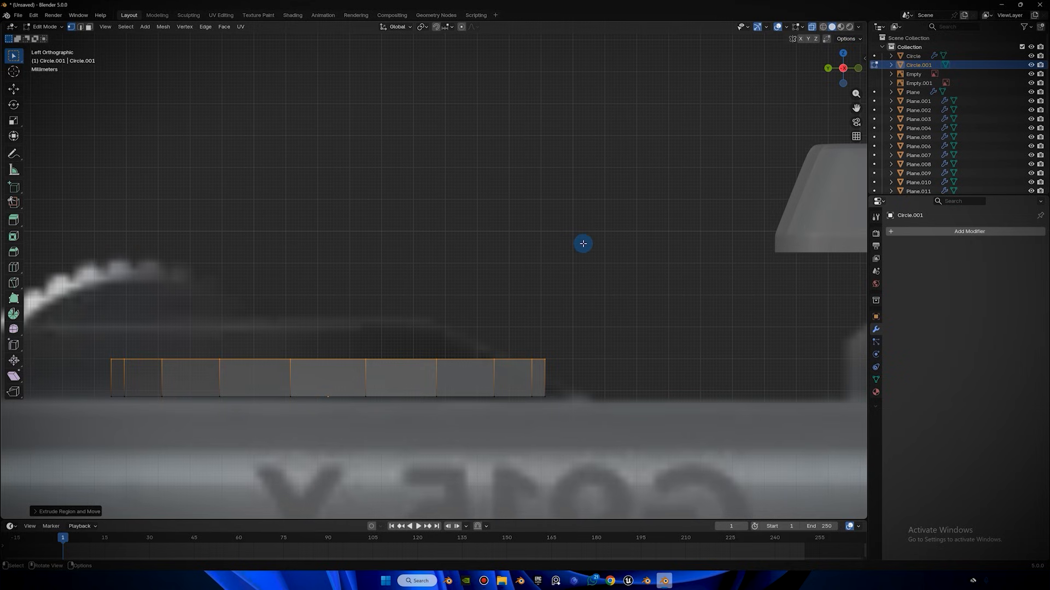
pyautogui.press('g')
pyautogui.press('z')
pyautogui.click(590, 252)
# Extrude the wall's upper edge loop slightly upward again and scale it to about 0.89 to form a sloped rim.
pyautogui.press('e')
pyautogui.press('z')
pyautogui.click(585, 236)
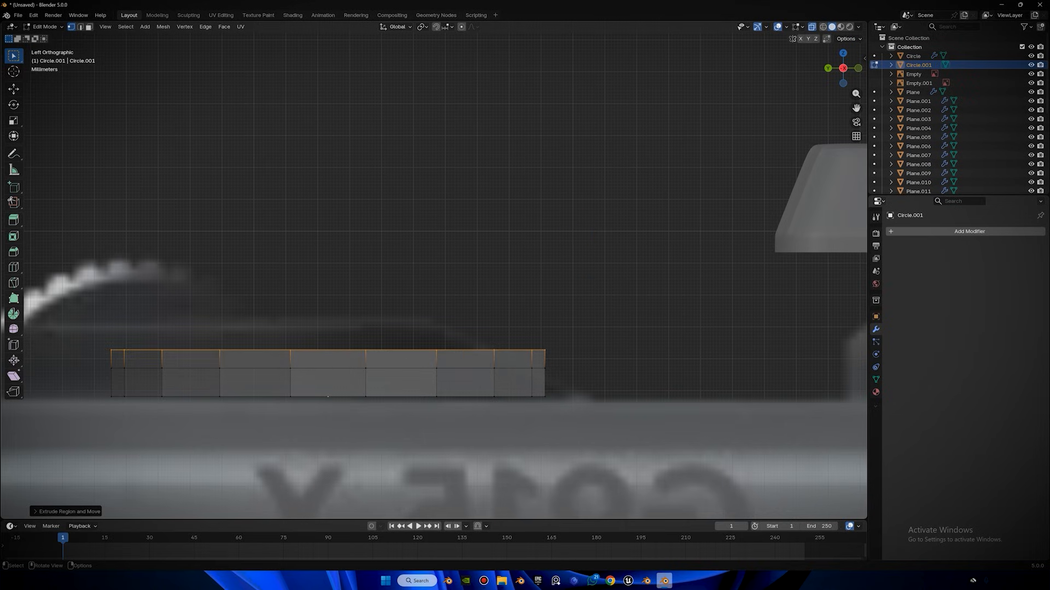
pyautogui.press('s')
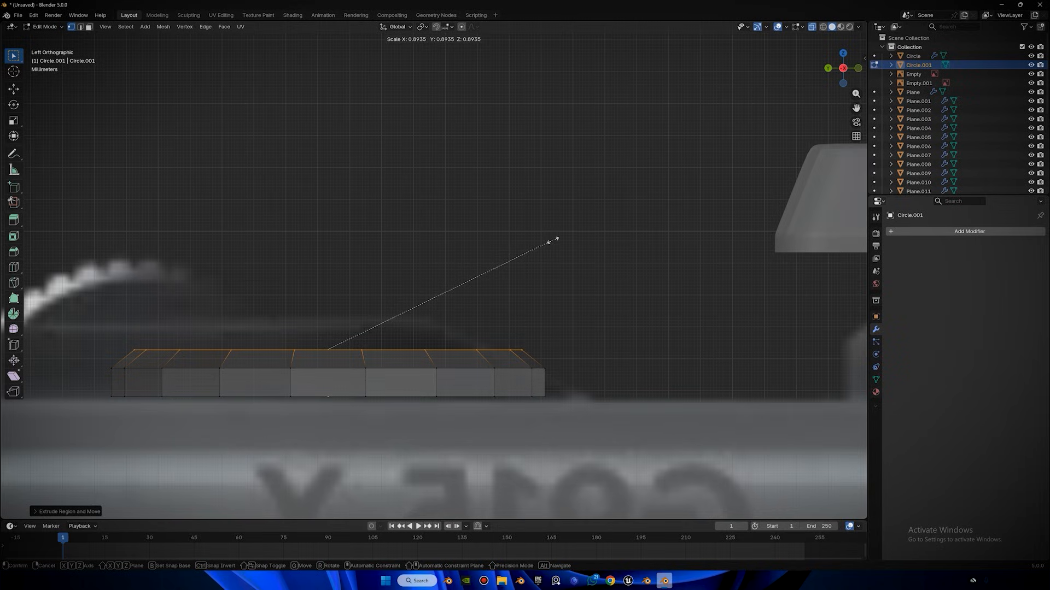
pyautogui.click(552, 240)
# Try capping the button's open top with a single face and with Grid Fill, undoing both fills.
pyautogui.scroll(-4, 534, 256)
pyautogui.moveTo(547, 255); pyautogui.dragTo(572, 246, button='middle')
pyautogui.press('f')
pyautogui.scroll(2, 457, 366)
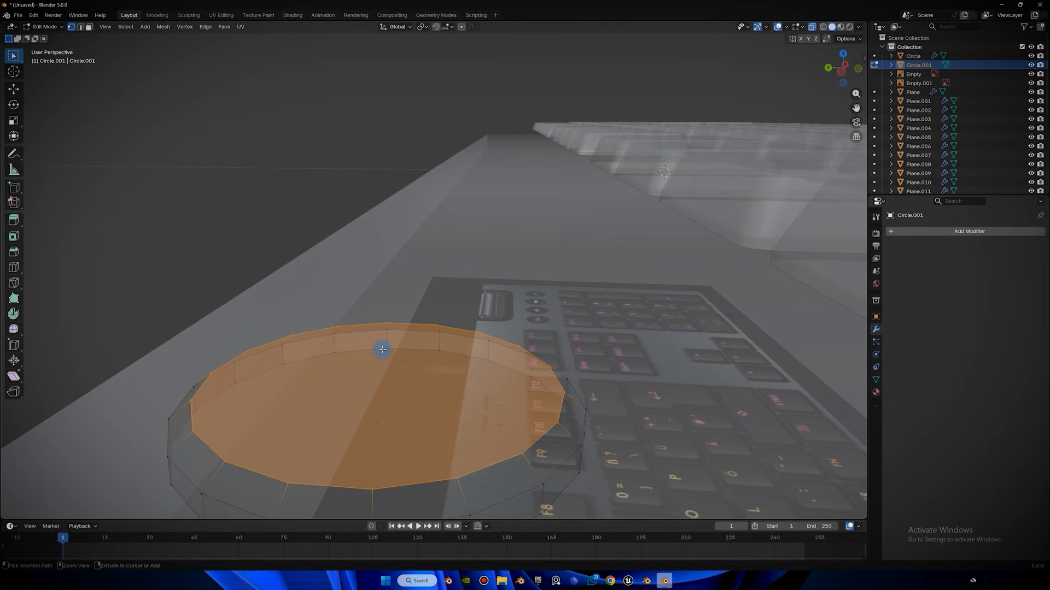
pyautogui.hotkey('ctrl', 'z')
pyautogui.press('F3')
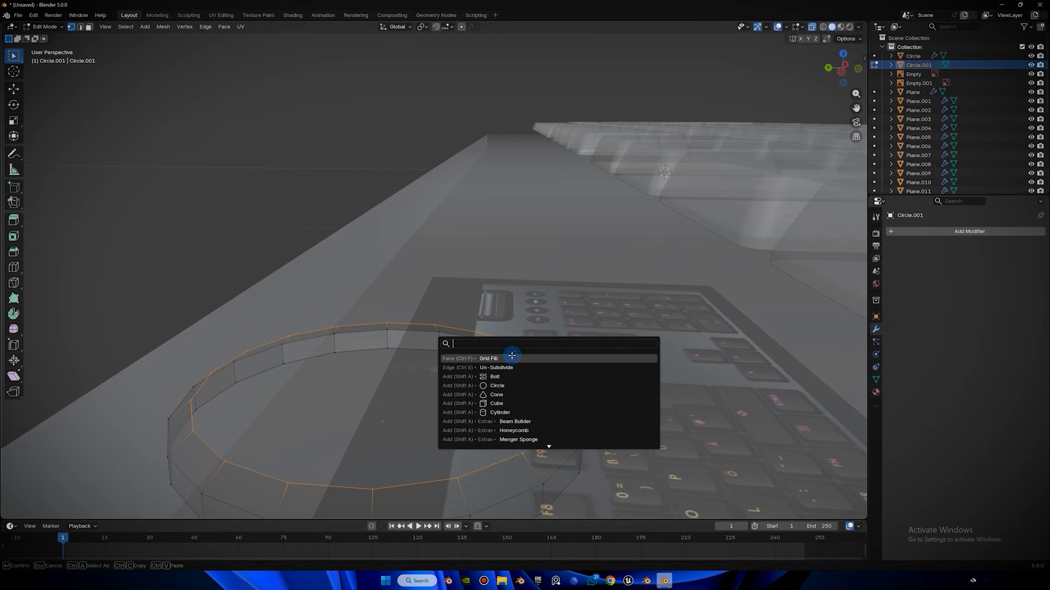
pyautogui.click(512, 356)
pyautogui.moveTo(361, 372); pyautogui.dragTo(330, 422, button='middle')
pyautogui.scroll(-2, 328, 415)
pyautogui.hotkey('ctrl', 'z')
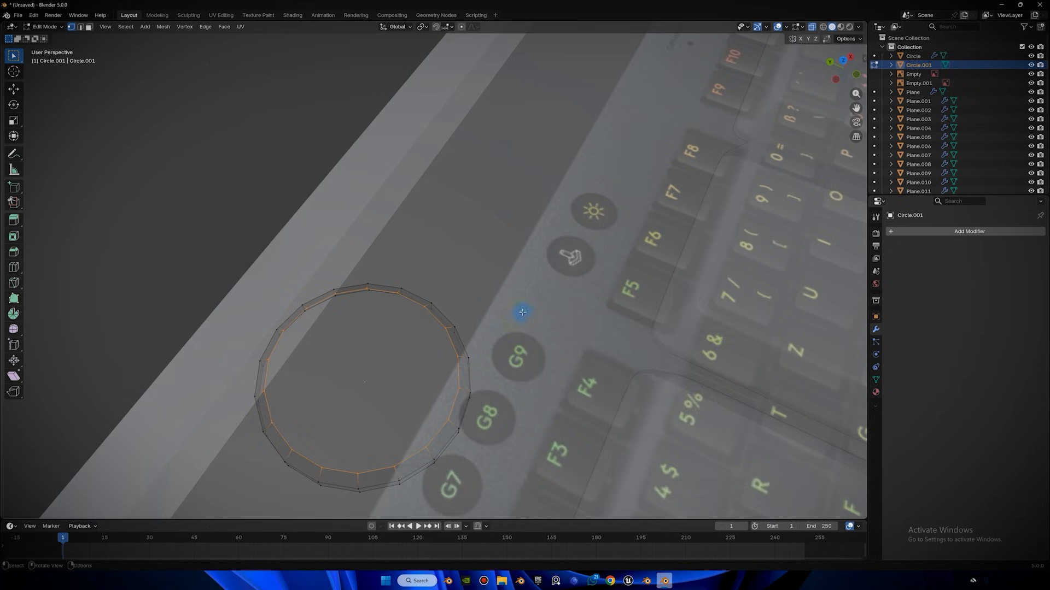
# Cap the button's open top with Grid Fill, clear the selection and enable proportional editing in edge select mode.
pyautogui.press('F3')
pyautogui.write('gr')
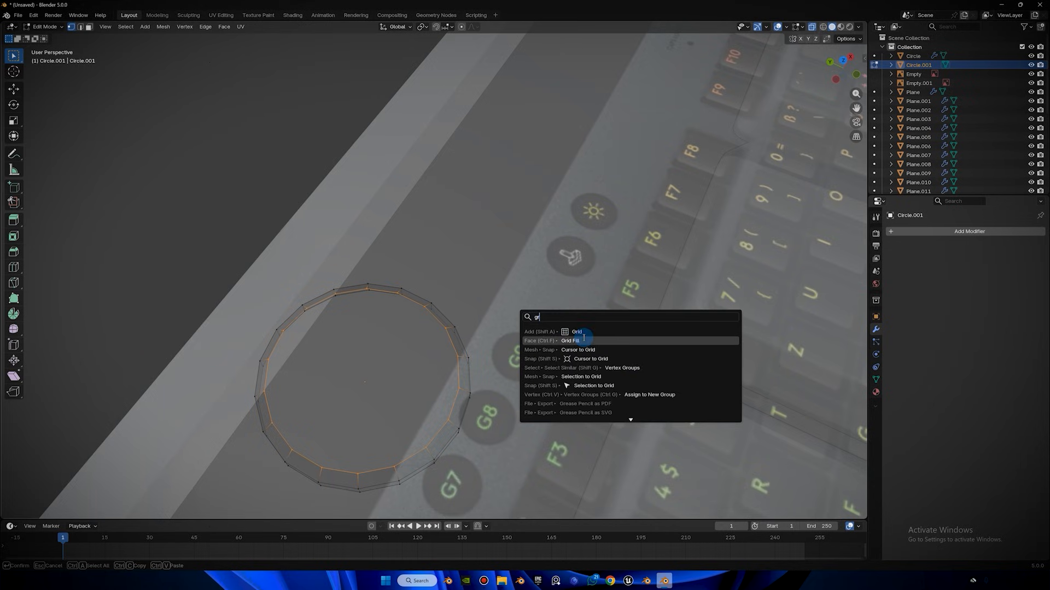
pyautogui.click(572, 341)
pyautogui.moveTo(562, 335); pyautogui.dragTo(461, 257, button='middle')
pyautogui.hotkey('alt', 'a')
pyautogui.press('2')
pyautogui.press('o')
pyautogui.click(841, 68)
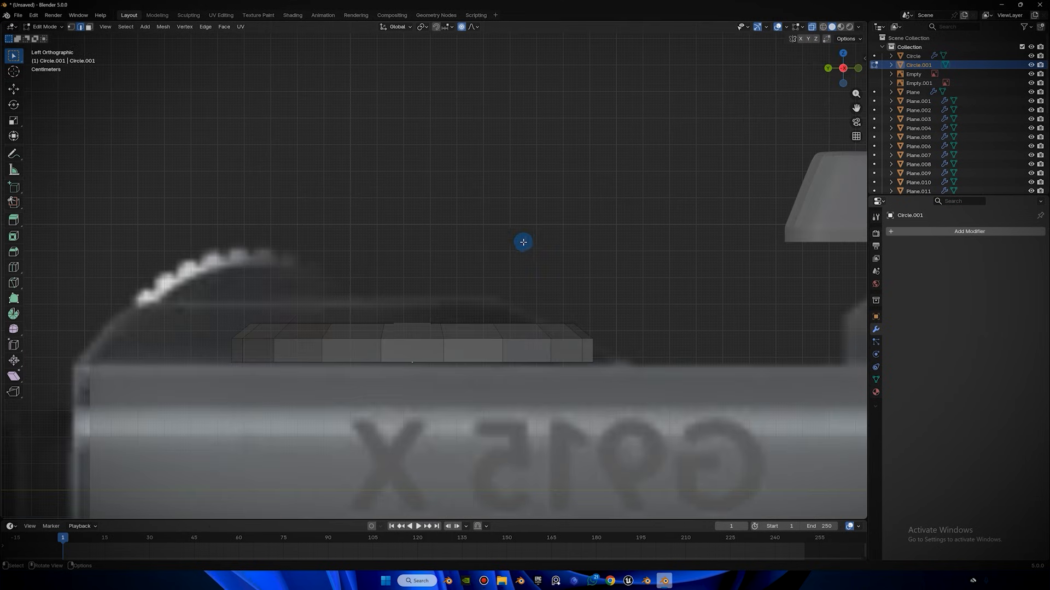
pyautogui.press('g')
pyautogui.press('z')
pyautogui.rightClick(517, 242)
# Sink the cap's centre edges about 3 mm along Z with a proportional size of about 0.063 m, and flatten them along Z.
pyautogui.scroll(2, 438, 242)
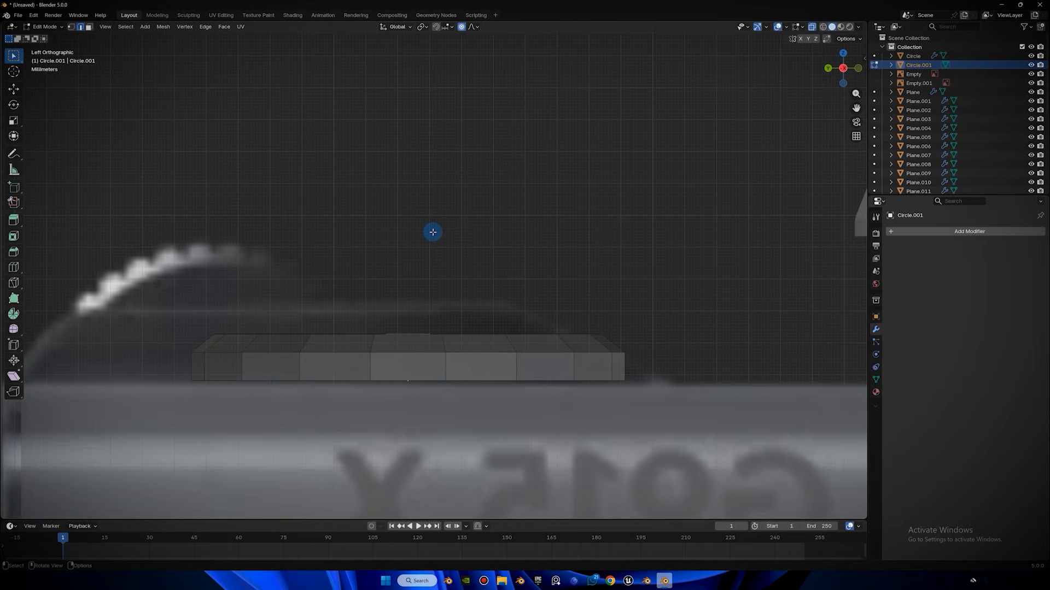
pyautogui.scroll(1, 340, 243)
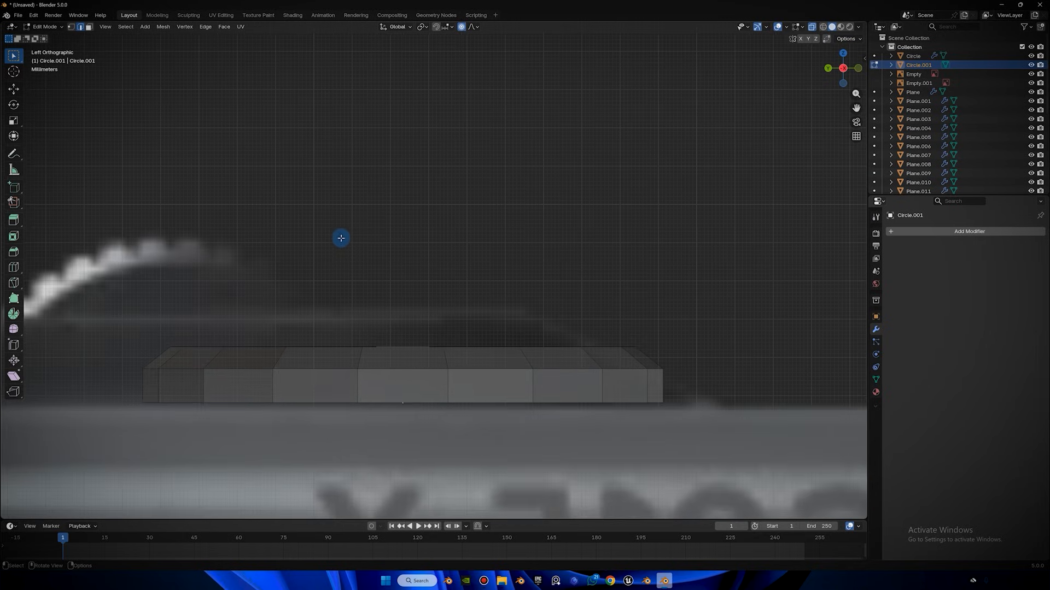
pyautogui.scroll(1, 363, 236)
pyautogui.press('g')
pyautogui.press('z')
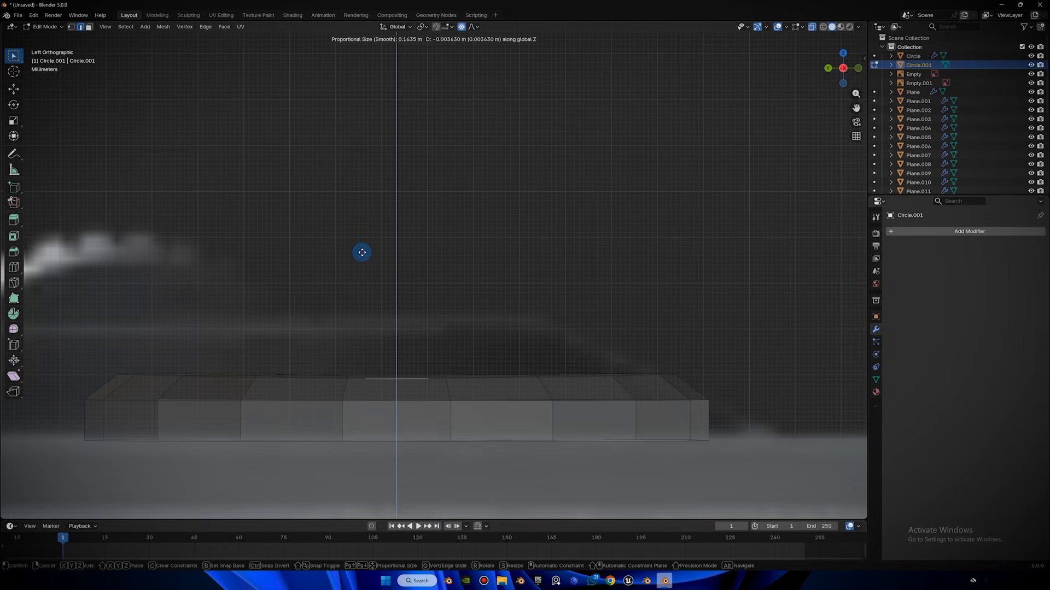
pyautogui.scroll(5, 360, 248)
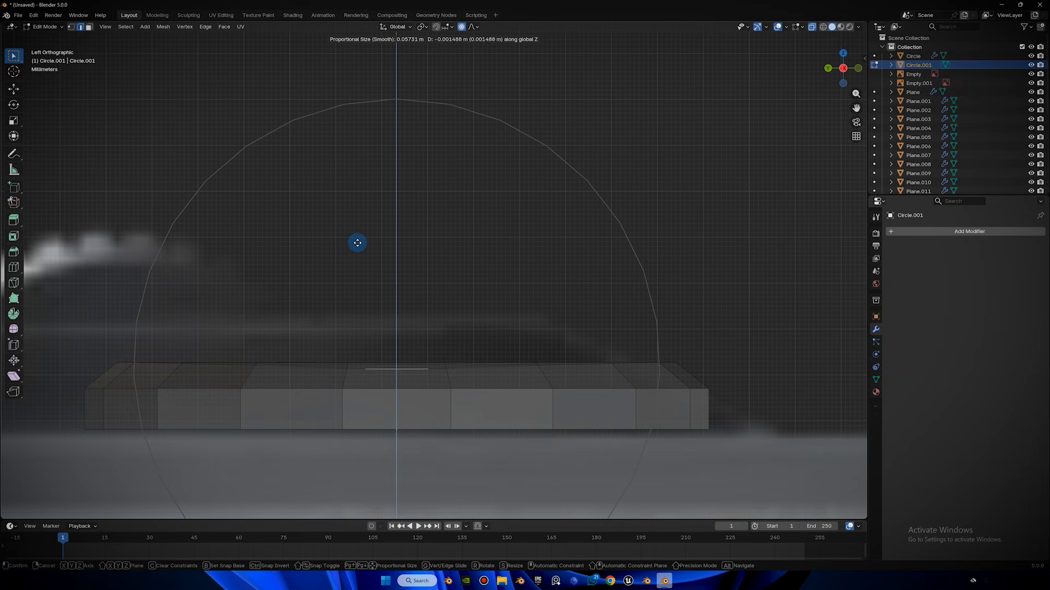
pyautogui.scroll(-1, 358, 243)
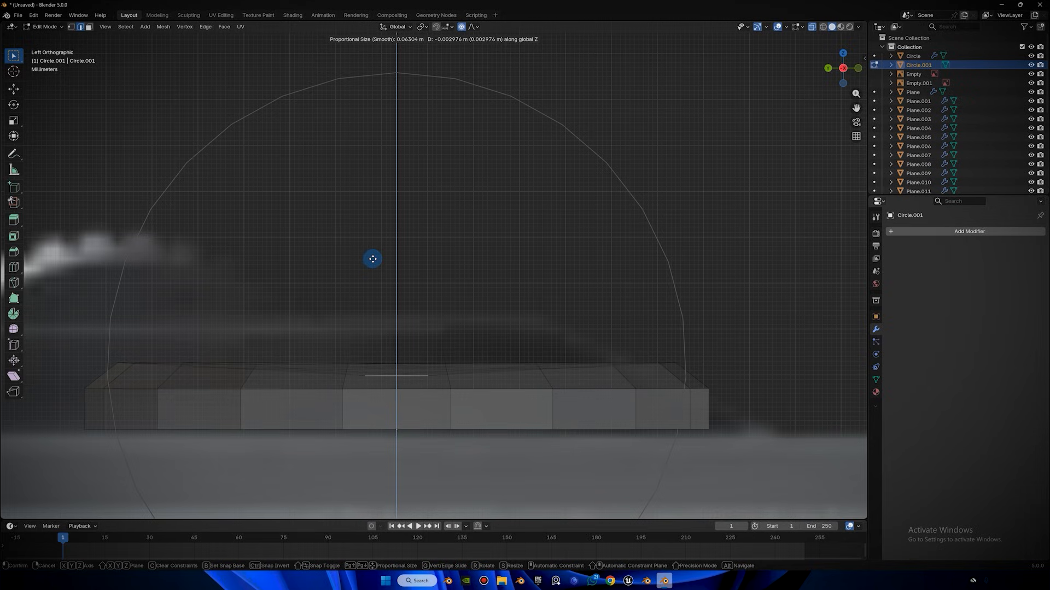
pyautogui.click(372, 259)
pyautogui.press('s')
pyautogui.press('z')
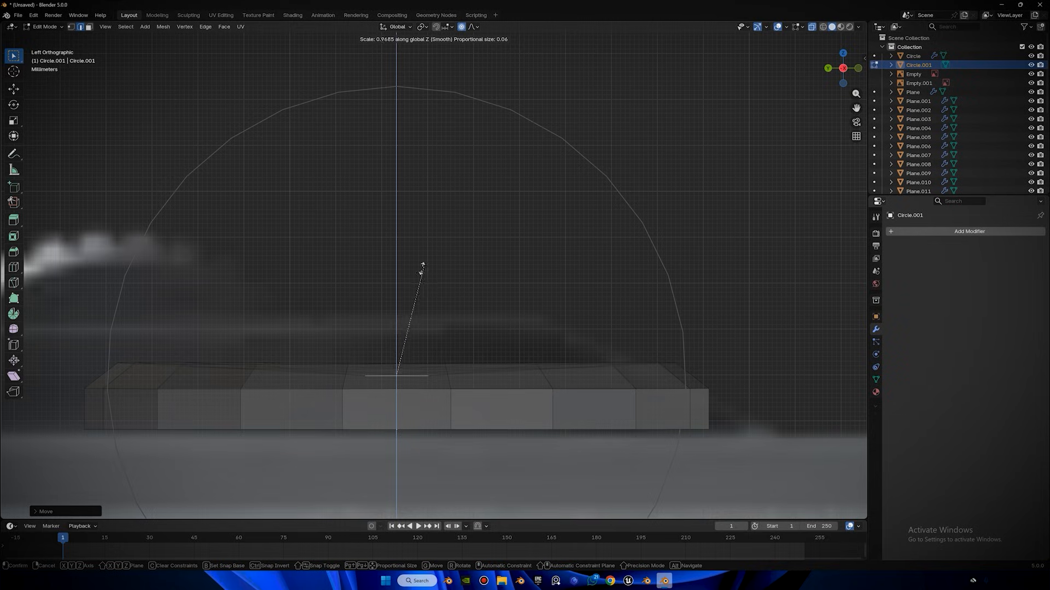
pyautogui.click(386, 334)
pyautogui.scroll(-1, 753, 57)
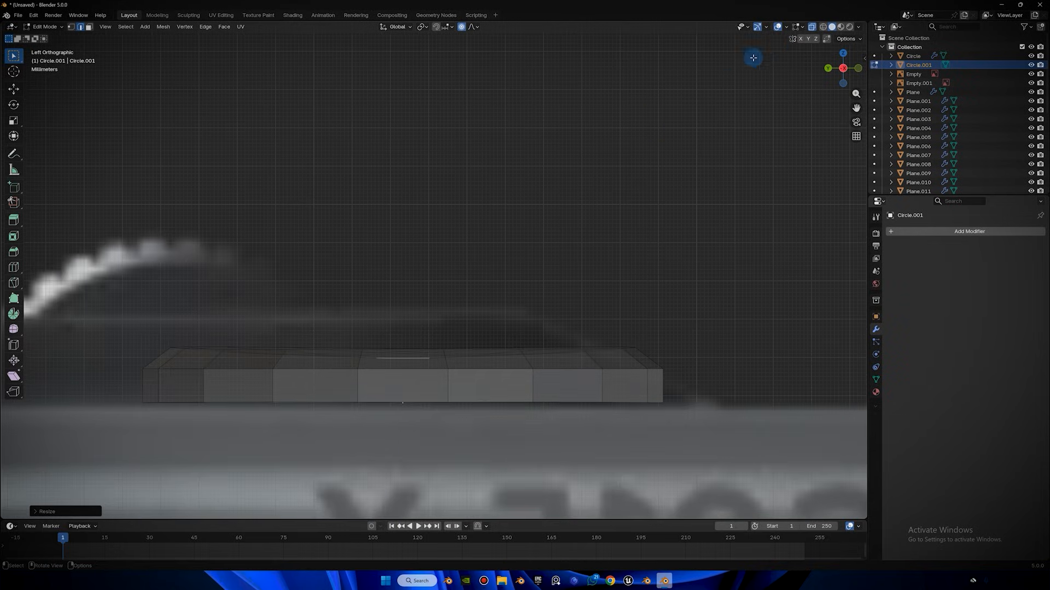
# Turn off X-ray display and proportional editing, and return to Object Mode.
pyautogui.click(811, 29)
pyautogui.click(471, 27)
pyautogui.click(463, 27)
pyautogui.press('Tab')
# Add a level 2 Subdivision modifier to the round button and shade it smooth.
pyautogui.scroll(-3, 506, 98)
pyautogui.moveTo(499, 164); pyautogui.dragTo(489, 195, button='middle')
pyautogui.scroll(-5, 489, 195)
pyautogui.moveTo(481, 284); pyautogui.dragTo(493, 284, button='middle')
pyautogui.scroll(4, 492, 286)
pyautogui.hotkey('ctrl', '2')
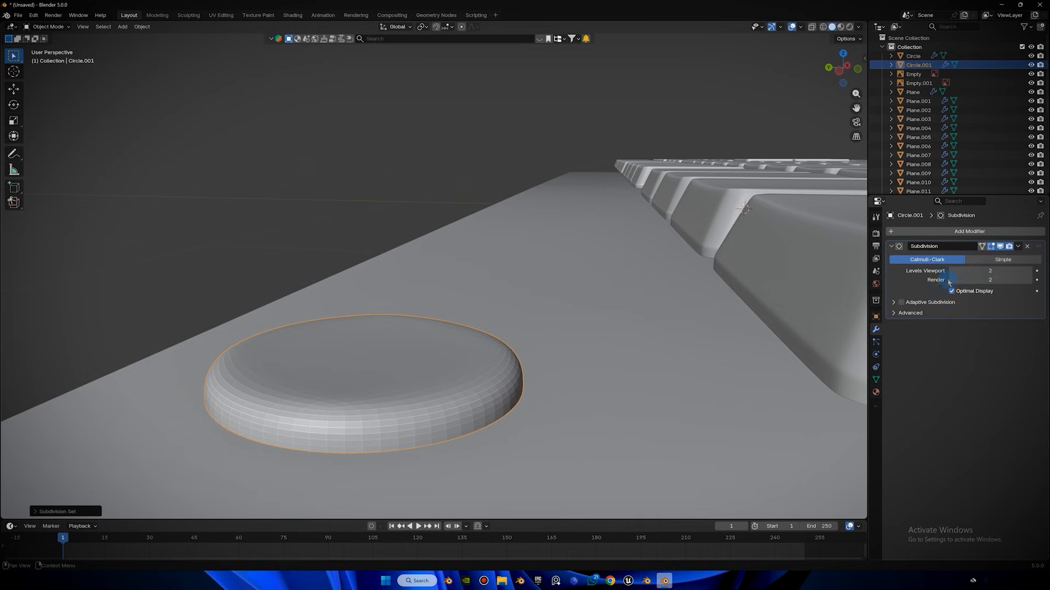
pyautogui.rightClick(467, 316)
pyautogui.click(470, 314)
# Add an edge loop around the button's sloped rim and bevel it with one segment and an offset of about 0.044 m.
pyautogui.moveTo(471, 314); pyautogui.dragTo(538, 291, button='middle')
pyautogui.scroll(2, 538, 291)
pyautogui.press('Tab')
pyautogui.keyDown('alt'); pyautogui.click(563, 308); pyautogui.keyUp('alt')
pyautogui.press('g')
pyautogui.press('g')
pyautogui.click(581, 307)
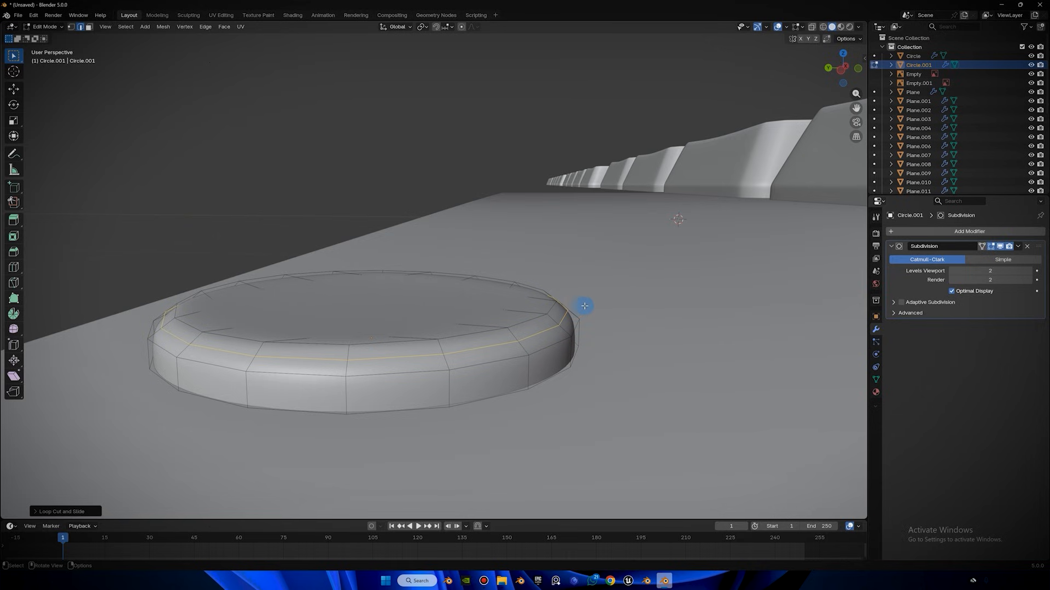
pyautogui.hotkey('ctrl', 'b')
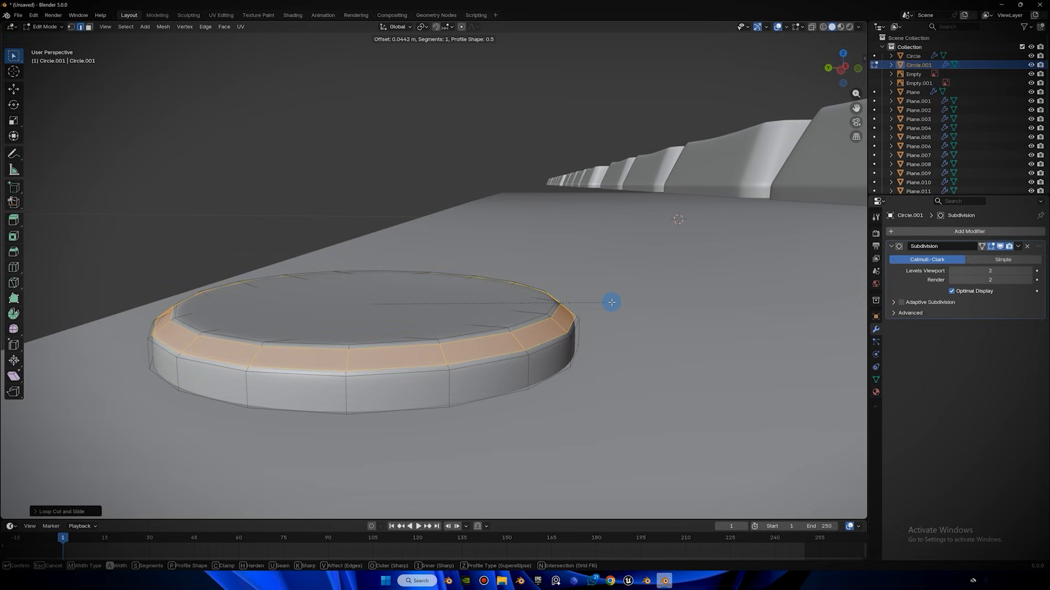
pyautogui.click(610, 304)
# Add an edge loop around the button's side wall close to its upper edge, return to Object Mode and deselect the button.
pyautogui.keyDown('alt'); pyautogui.click(572, 335); pyautogui.keyUp('alt')
pyautogui.press('g')
pyautogui.press('g')
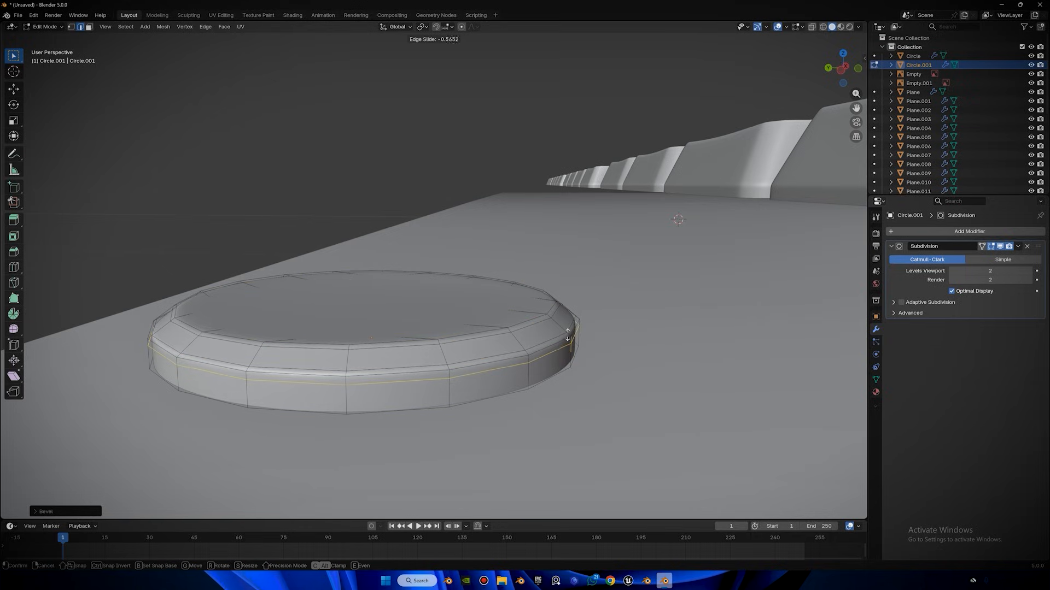
pyautogui.click(573, 334)
pyautogui.press('Tab')
pyautogui.moveTo(572, 298); pyautogui.dragTo(131, 249, button='middle')
pyautogui.moveTo(131, 251); pyautogui.dragTo(143, 257)
pyautogui.scroll(-1, 407, 268)
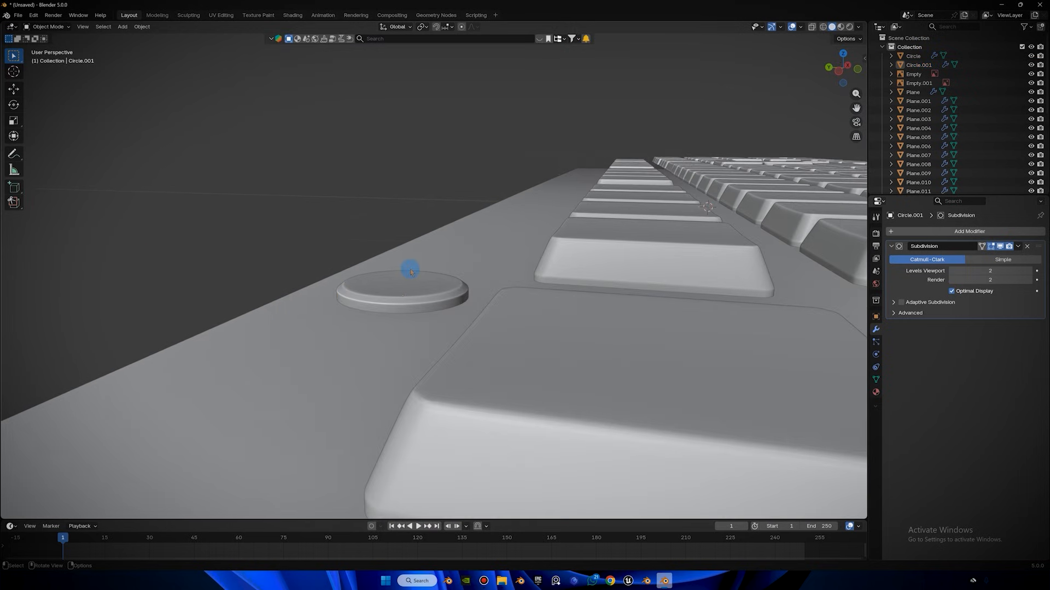
# Turn on X-ray display and select the round G6 button over the top reference.
pyautogui.moveTo(408, 267); pyautogui.dragTo(368, 297, button='middle')
pyautogui.scroll(-9, 377, 282)
pyautogui.scroll(-1, 631, 179)
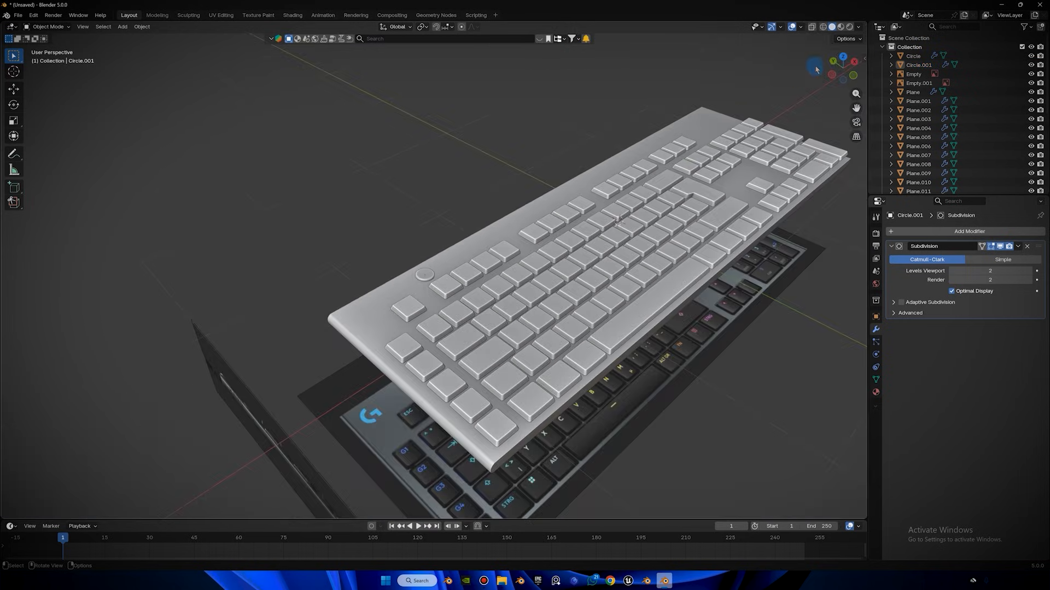
pyautogui.click(842, 57)
pyautogui.click(812, 27)
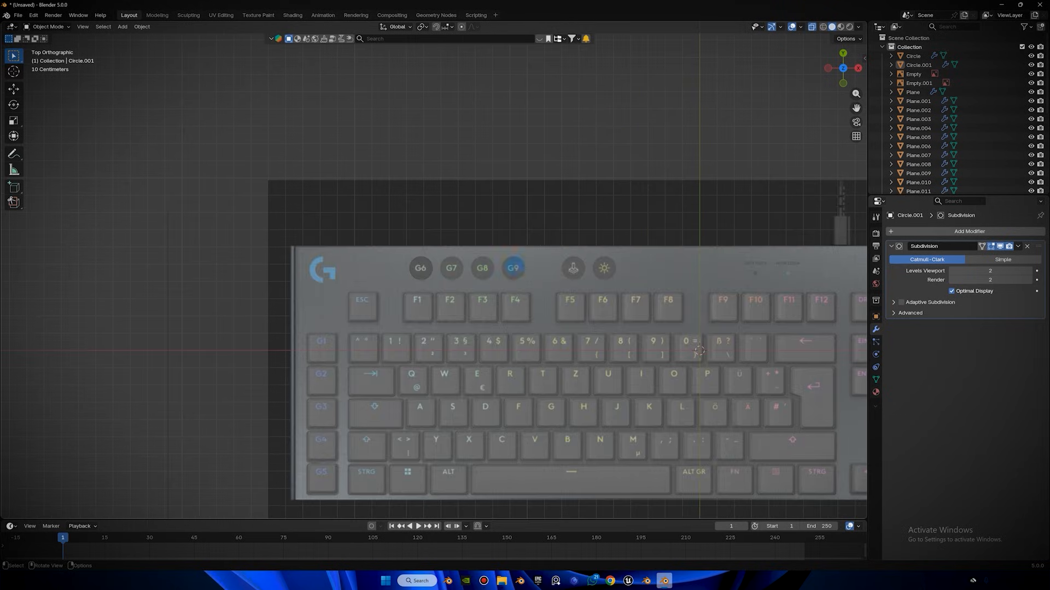
pyautogui.scroll(1, 421, 262)
pyautogui.click(419, 267)
pyautogui.scroll(3, 456, 241)
pyautogui.moveTo(456, 241); pyautogui.dragTo(409, 298, button='middle')
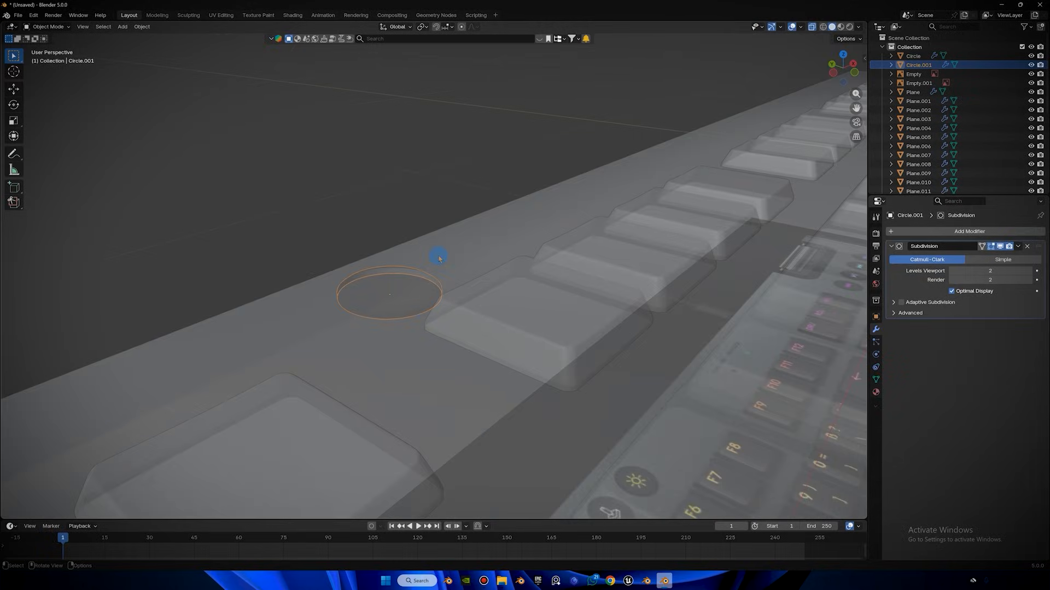
pyautogui.press('Tab')
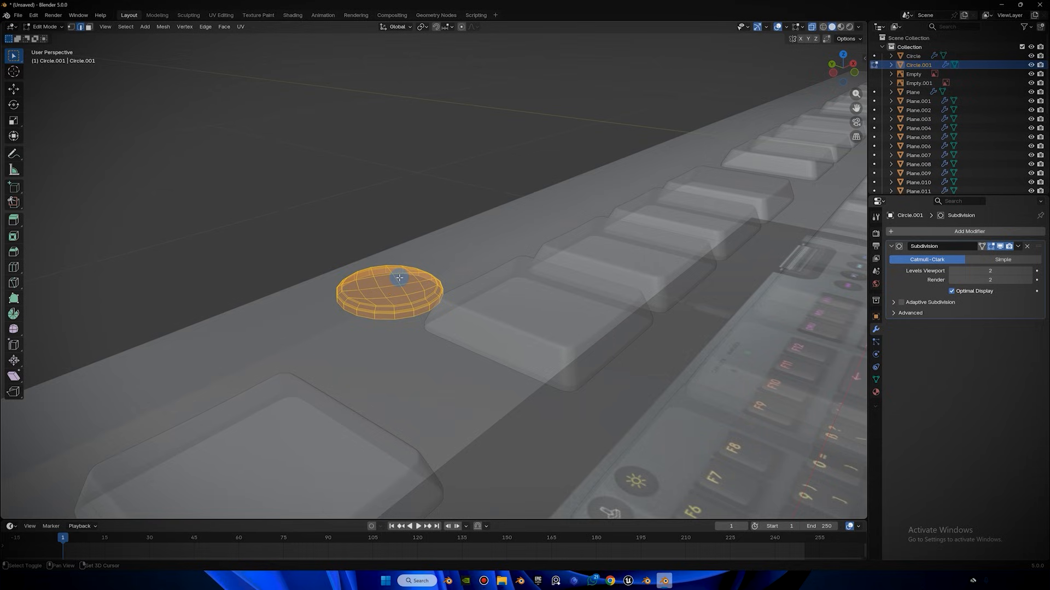
pyautogui.press('Tab')
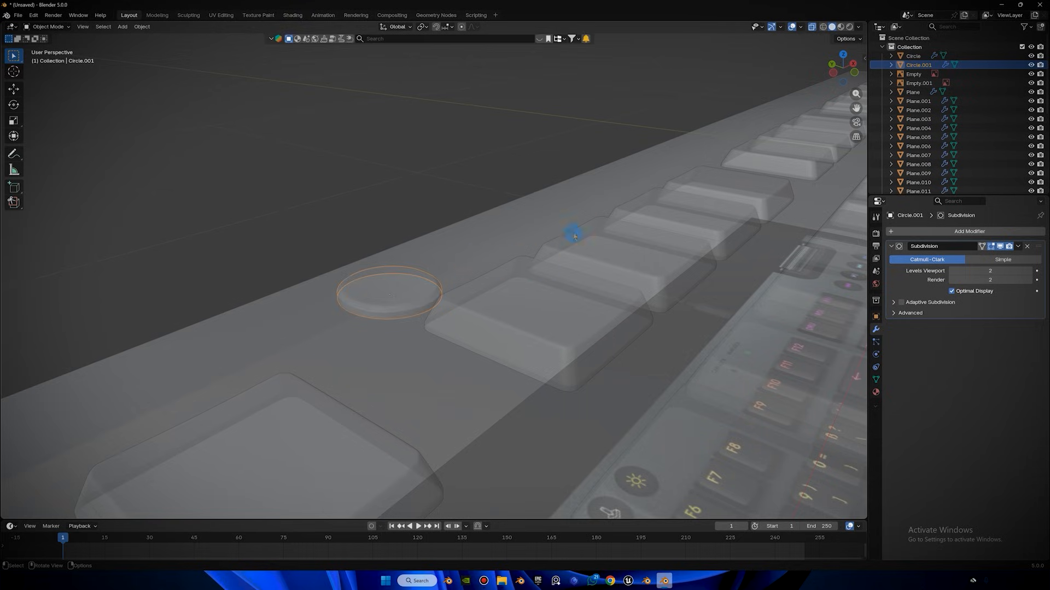
# Duplicate the G6 button about 0.1765 m along X onto G7, and repeat the duplication for G8 and G9.
pyautogui.click(843, 53)
pyautogui.keyDown('shift'); pyautogui.moveTo(440, 275); pyautogui.dragTo(391, 286, button='middle'); pyautogui.keyUp('shift')
pyautogui.hotkey('shift', 'd')
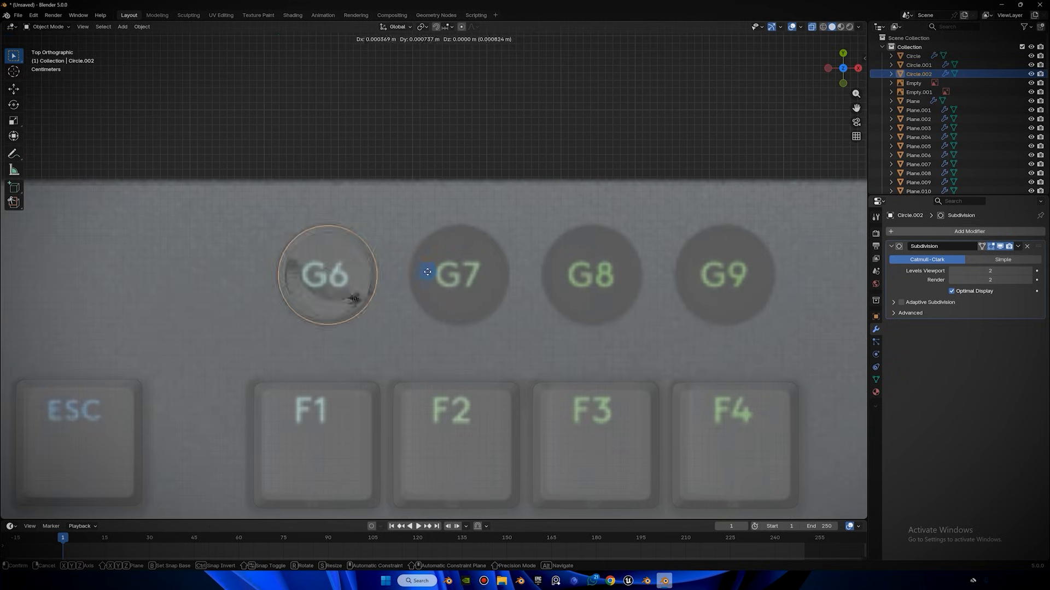
pyautogui.press('x')
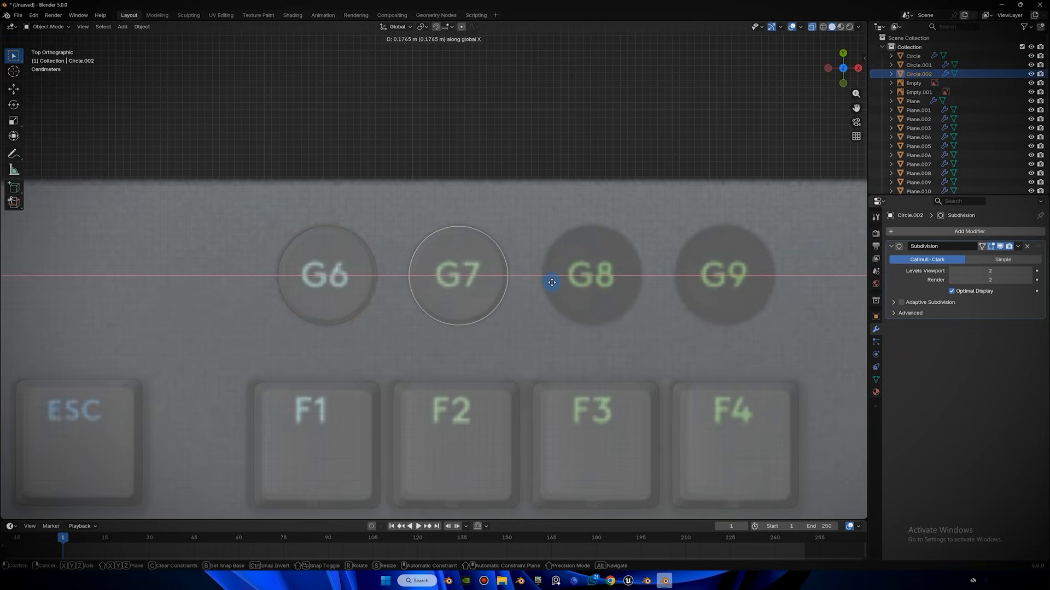
pyautogui.click(551, 284)
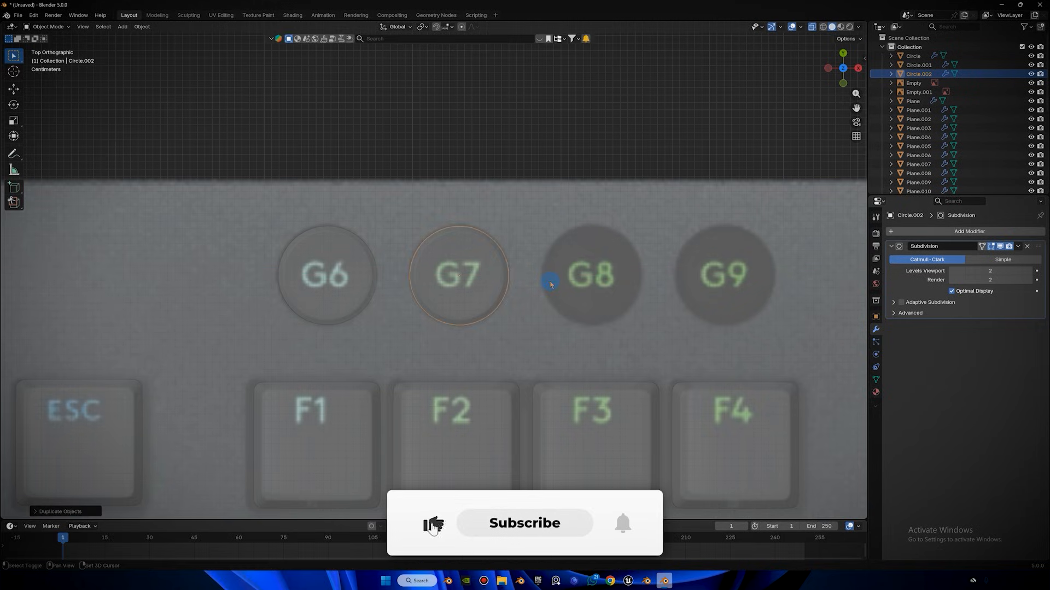
pyautogui.hotkey('shift', 'r')
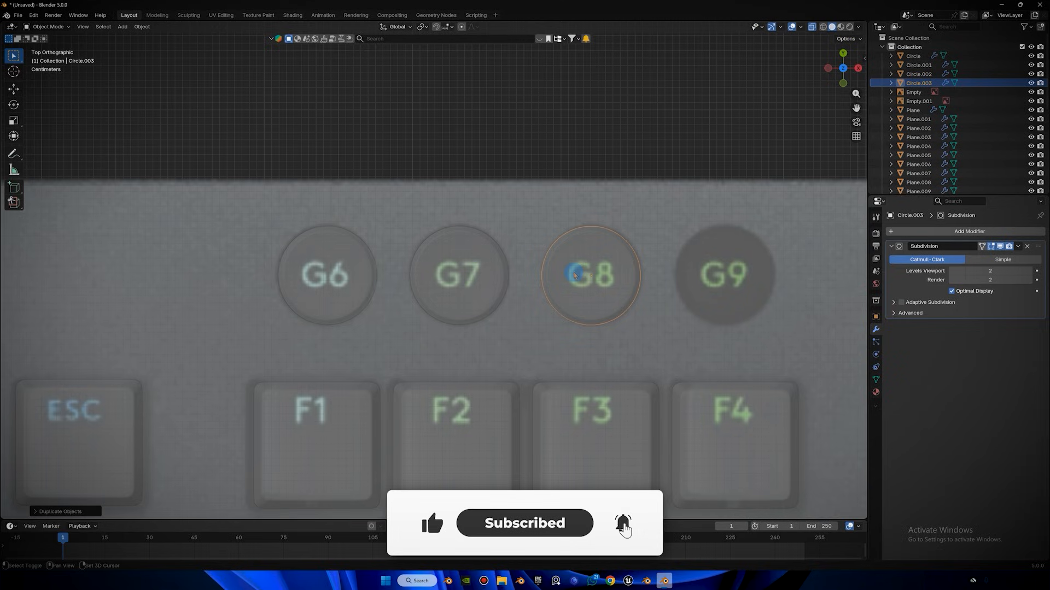
pyautogui.hotkey('shift', 'r')
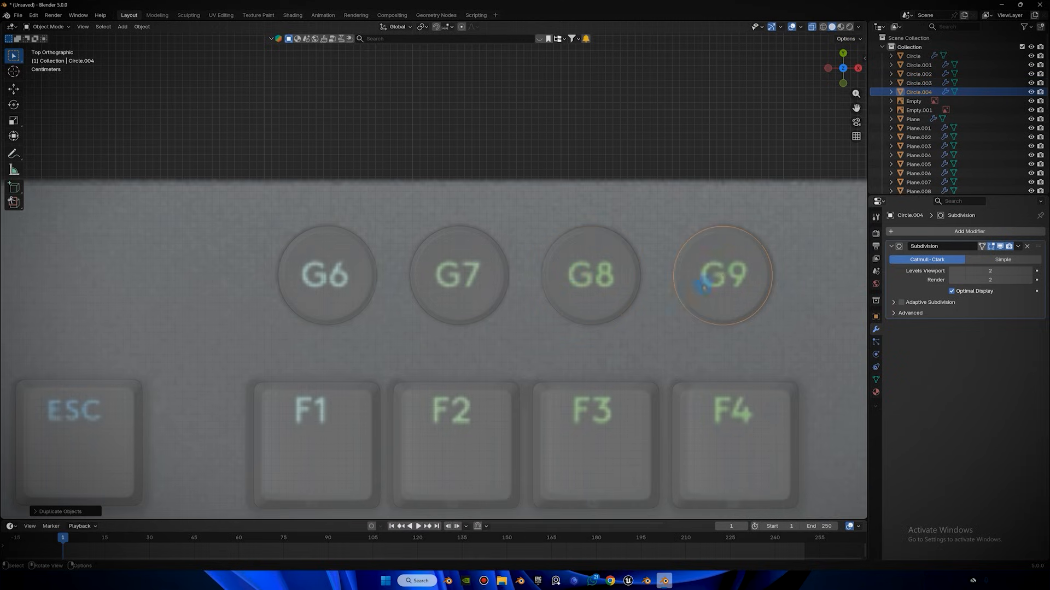
# Turn off X-ray display and set the Subdivision viewport and render levels to 1 on all four round buttons.
pyautogui.click(809, 29)
pyautogui.moveTo(668, 183); pyautogui.dragTo(516, 326, button='middle')
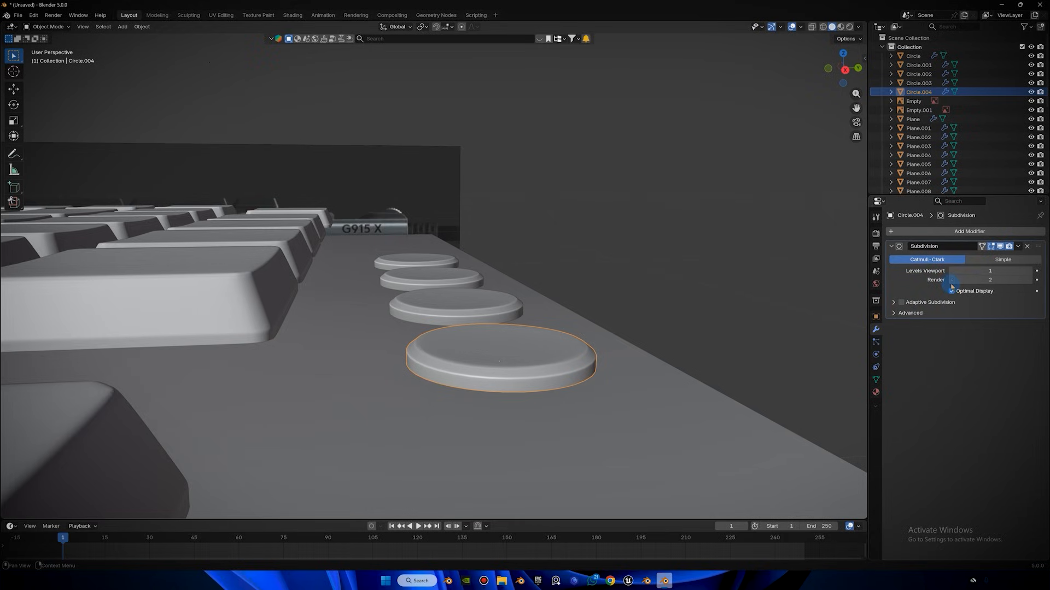
pyautogui.scroll(4, 609, 323)
pyautogui.click(536, 335)
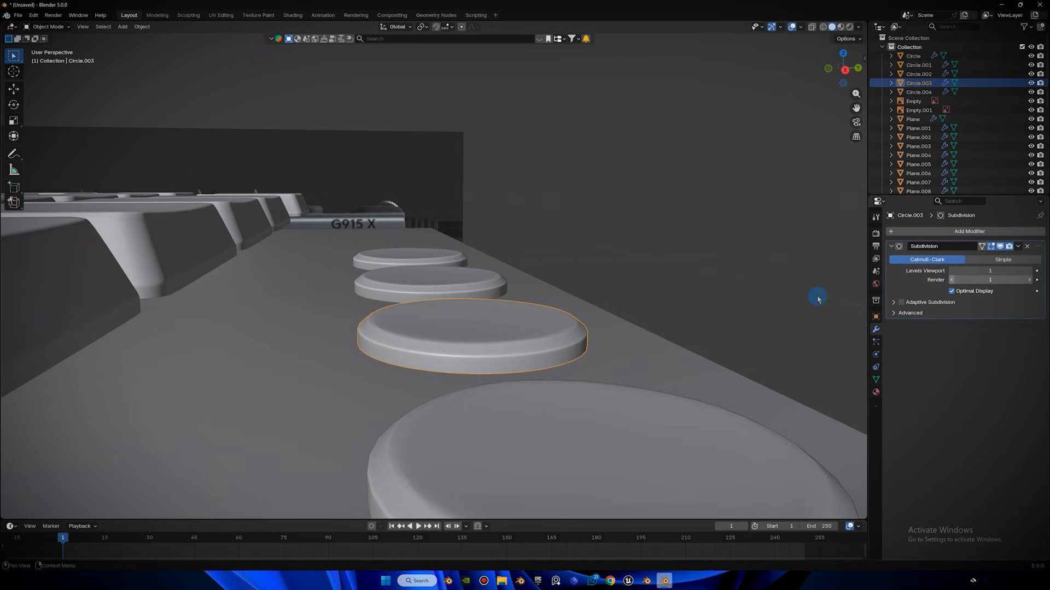
pyautogui.click(430, 284)
pyautogui.click(952, 272)
pyautogui.click(951, 278)
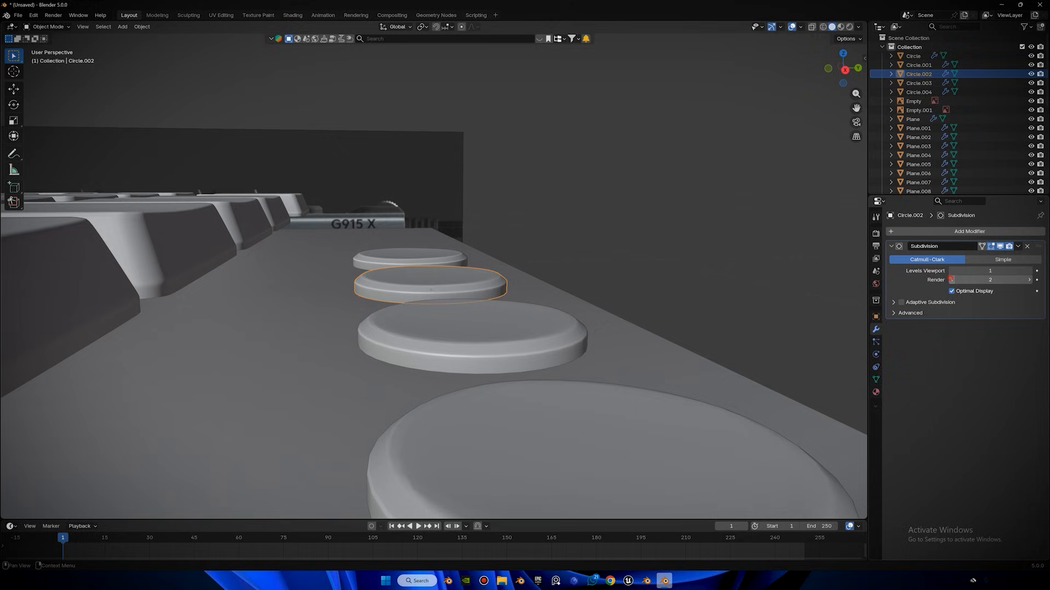
pyautogui.click(447, 252)
pyautogui.click(952, 273)
pyautogui.click(951, 280)
# Join the four round G buttons into one object and set its origin to the centre of the row.
pyautogui.keyDown('shift'); pyautogui.click(463, 286); pyautogui.keyUp('shift')
pyautogui.keyDown('shift'); pyautogui.click(469, 326); pyautogui.keyUp('shift')
pyautogui.keyDown('shift'); pyautogui.click(500, 415); pyautogui.keyUp('shift')
pyautogui.scroll(-4, 464, 296)
pyautogui.moveTo(464, 291); pyautogui.dragTo(789, 97, button='middle')
pyautogui.hotkey('ctrl', 'j')
pyautogui.press('KP_7')
pyautogui.rightClick(712, 170)
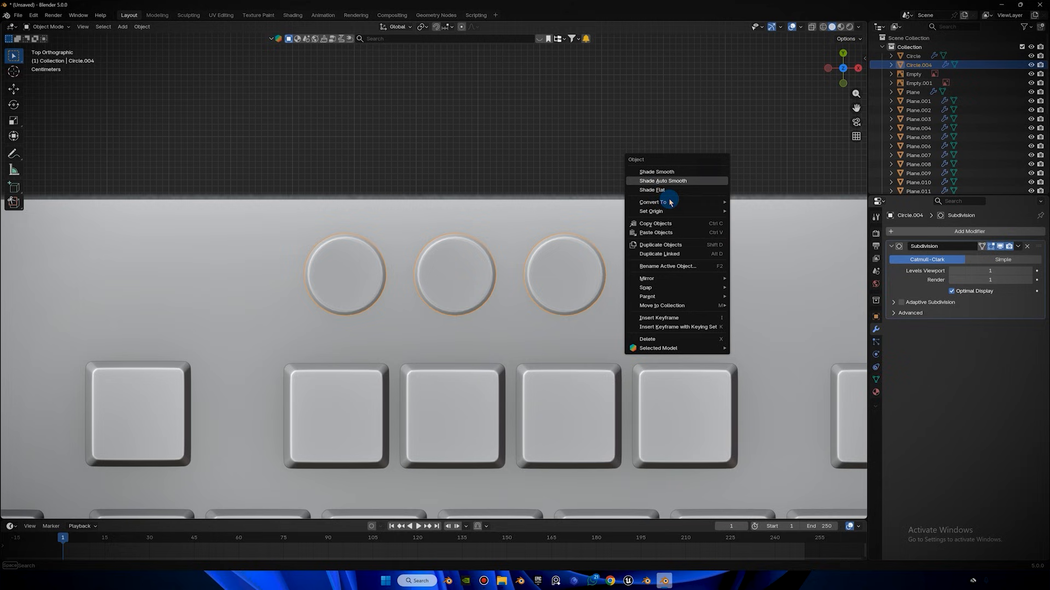
pyautogui.moveTo(664, 211)
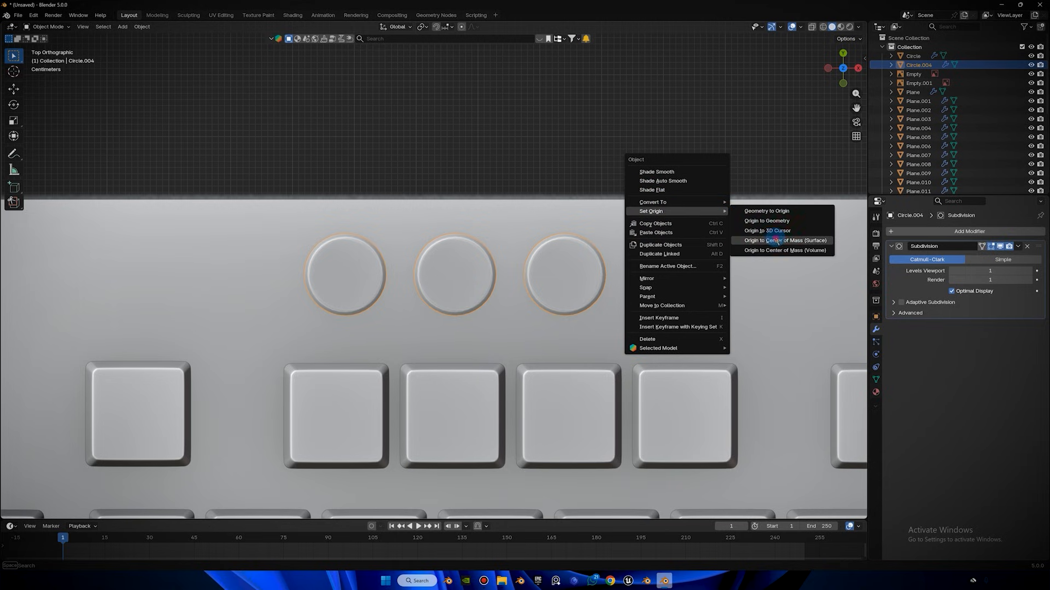
pyautogui.click(768, 232)
# Turn on X-ray display and duplicate the joined row of G buttons in place.
pyautogui.scroll(-4, 757, 235)
pyautogui.keyDown('shift'); pyautogui.moveTo(757, 234); pyautogui.dragTo(553, 194, button='middle'); pyautogui.keyUp('shift')
pyautogui.scroll(-4, 461, 230)
pyautogui.keyDown('shift'); pyautogui.moveTo(461, 230); pyautogui.dragTo(298, 278, button='middle'); pyautogui.keyUp('shift')
pyautogui.scroll(-1, 298, 277)
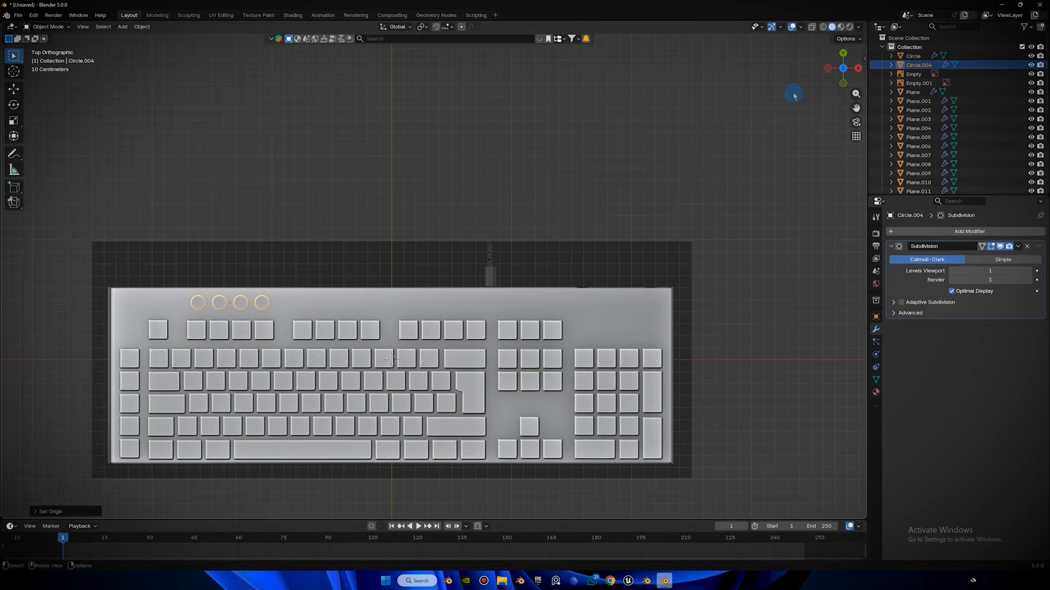
pyautogui.click(811, 27)
pyautogui.scroll(3, 383, 224)
pyautogui.keyDown('shift'); pyautogui.moveTo(152, 249); pyautogui.dragTo(264, 236, button='middle'); pyautogui.keyUp('shift')
pyautogui.hotkey('shift', 'd')
pyautogui.rightClick(563, 240)
# Move the duplicated row onto the four round media buttons above the numeric keypad, aligning it with the reference.
pyautogui.scroll(-3, 405, 279)
pyautogui.keyDown('shift'); pyautogui.moveTo(681, 295); pyautogui.dragTo(481, 288, button='middle'); pyautogui.keyUp('shift')
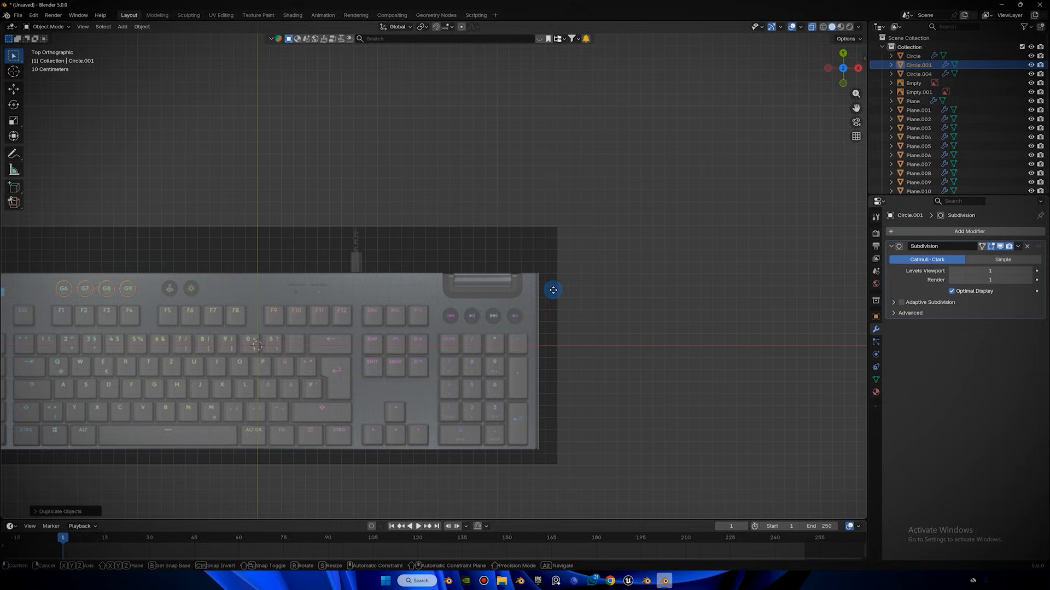
pyautogui.press('g')
pyautogui.click(394, 351)
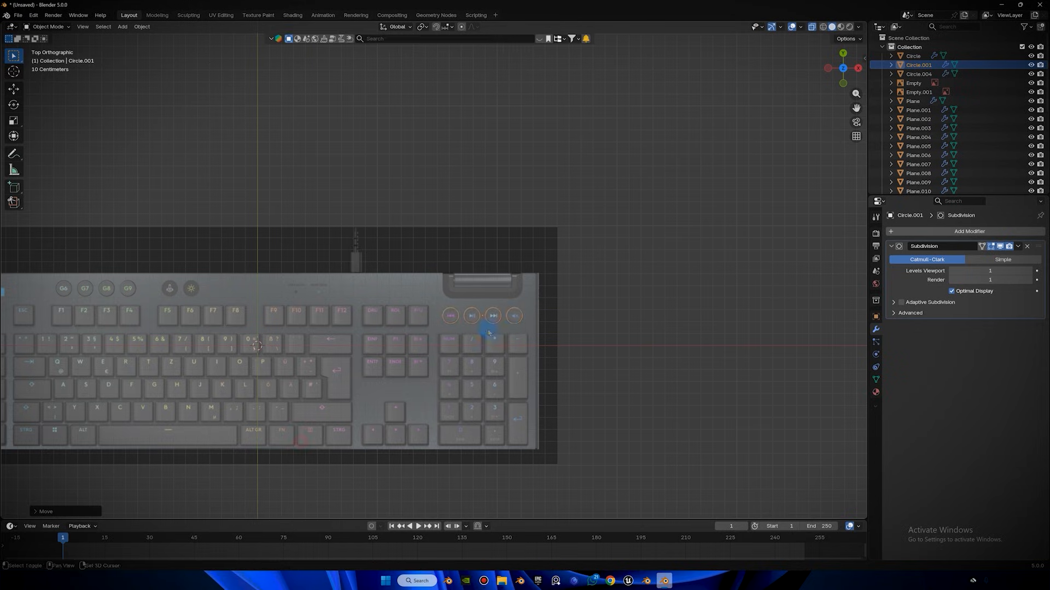
pyautogui.scroll(6, 464, 306)
pyautogui.keyDown('shift'); pyautogui.moveTo(580, 320); pyautogui.dragTo(497, 216, button='middle'); pyautogui.keyUp('shift')
pyautogui.scroll(3, 506, 215)
pyautogui.press('g')
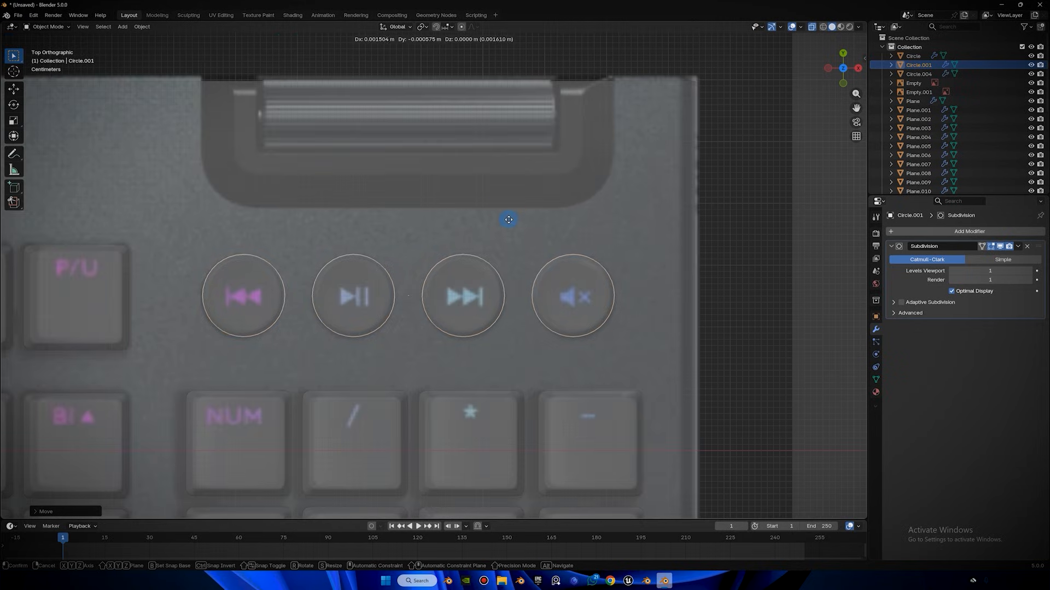
# Duplicate the media button row and align its last two buttons with the joystick-symbol and brightness buttons above F5 and F6.
pyautogui.scroll(-7, 462, 206)
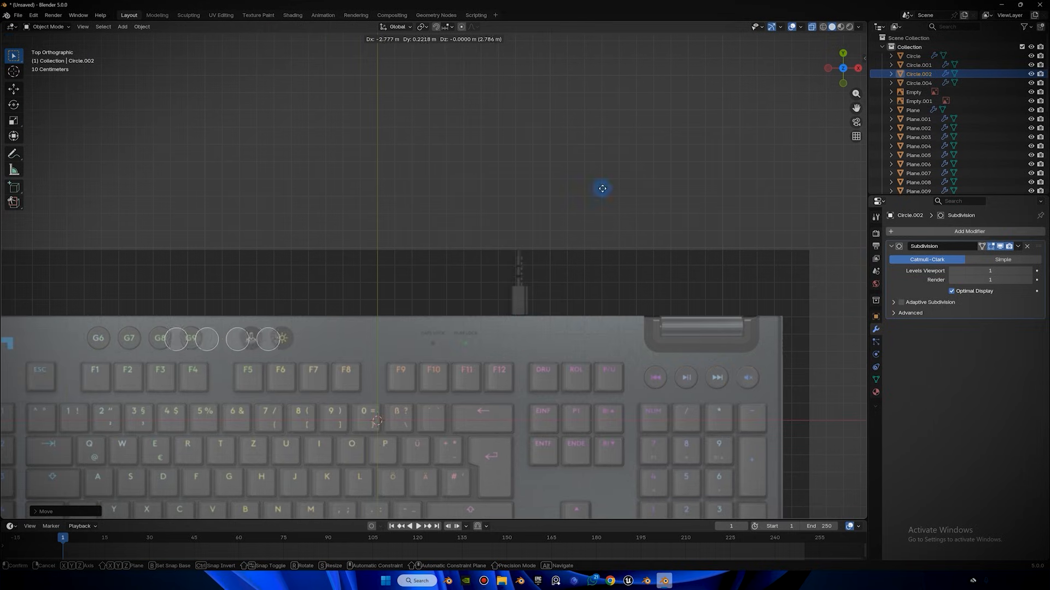
pyautogui.click(528, 256)
pyautogui.scroll(-2, 616, 234)
pyautogui.scroll(8, 520, 257)
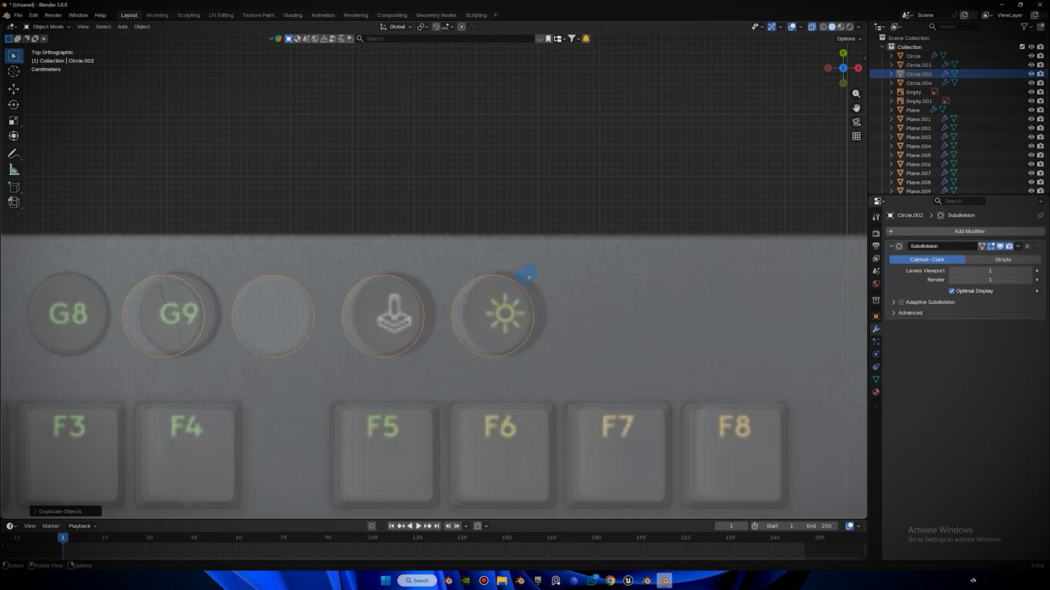
pyautogui.press('g')
pyautogui.click(648, 274)
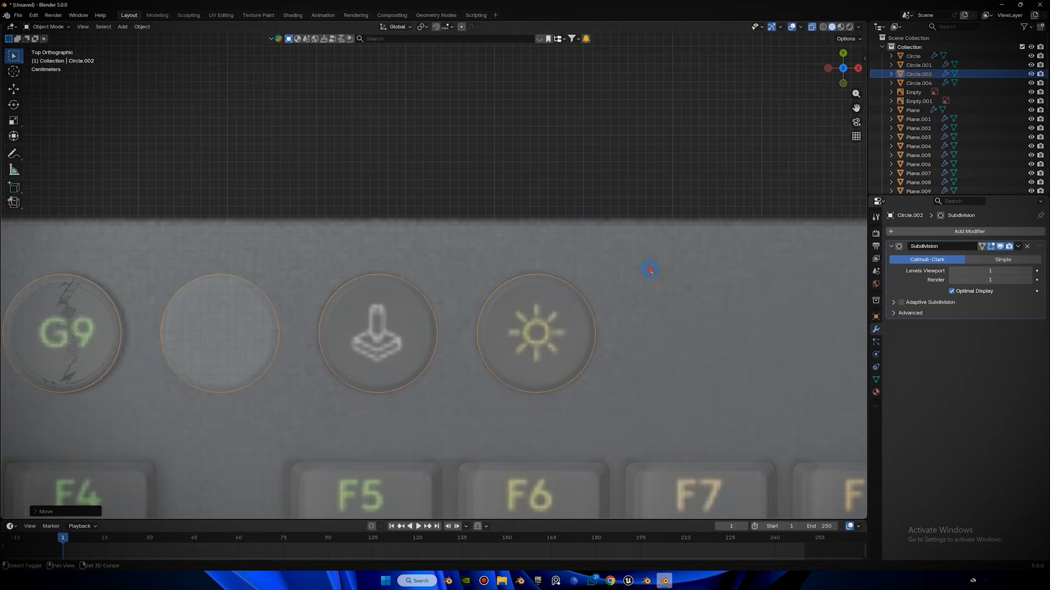
# Delete the vertices of the copy's two surplus buttons and set the remaining pair's origin to Center of Mass (Surface).
pyautogui.press('Tab')
pyautogui.scroll(-3, 451, 261)
pyautogui.moveTo(123, 255); pyautogui.dragTo(303, 305)
pyautogui.moveTo(371, 351); pyautogui.dragTo(354, 338)
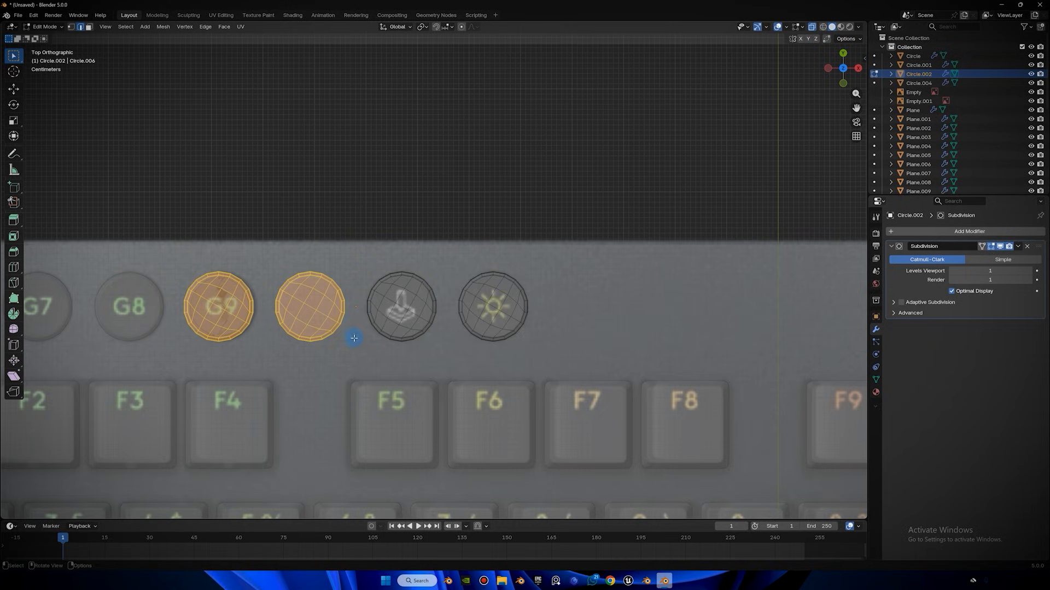
pyautogui.press('x')
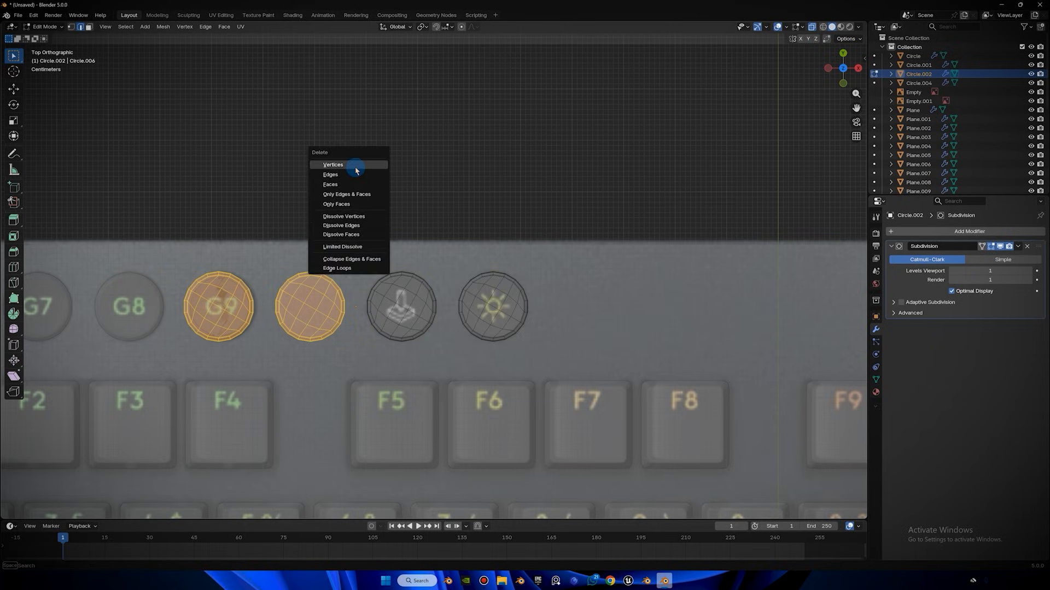
pyautogui.click(352, 167)
pyautogui.press('Tab')
pyautogui.rightClick(502, 210)
pyautogui.moveTo(494, 208)
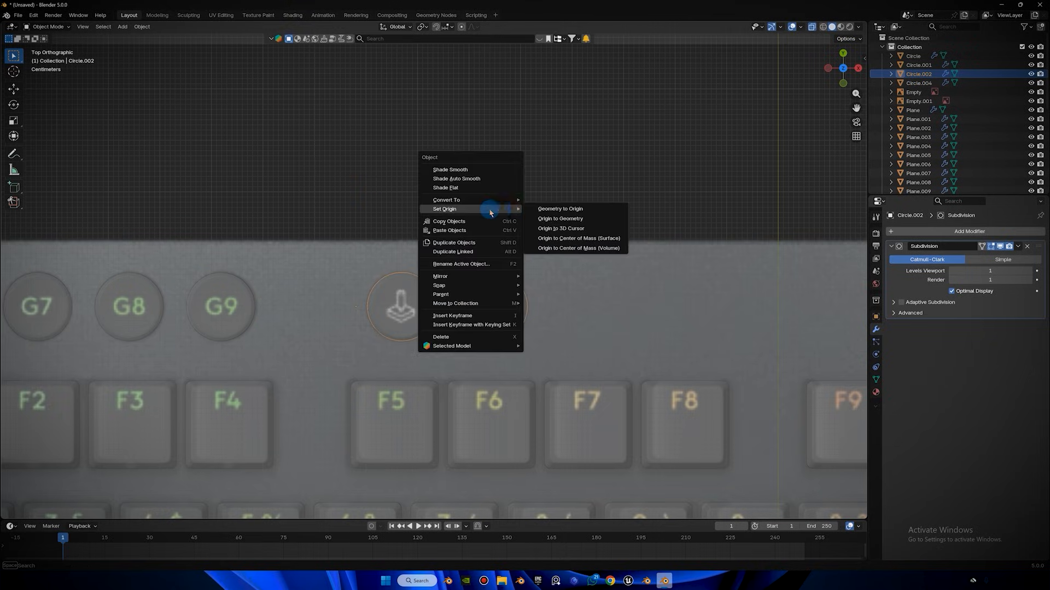
pyautogui.click(578, 238)
pyautogui.scroll(3, 480, 291)
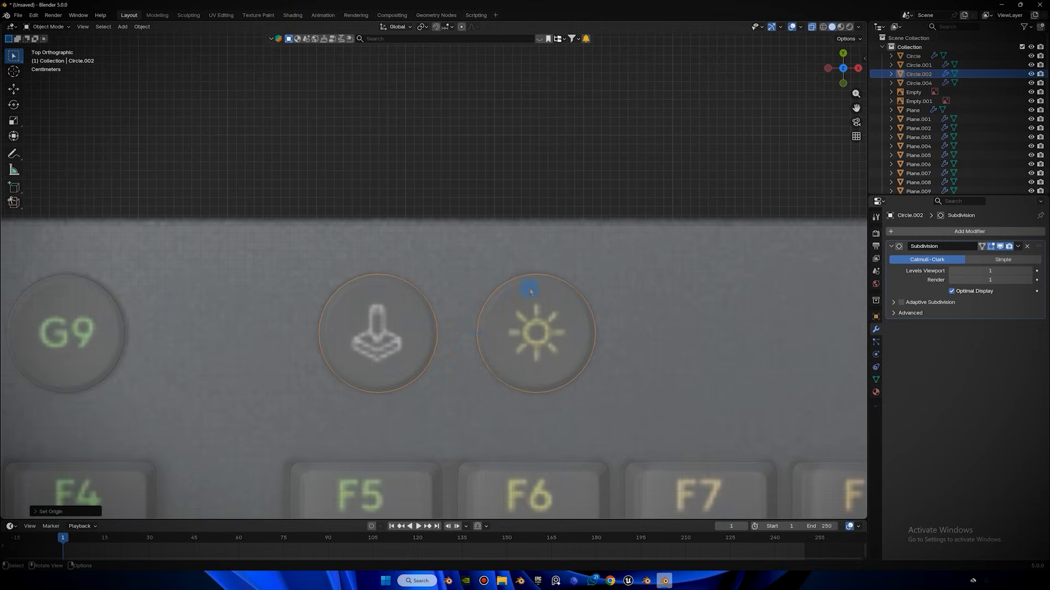
pyautogui.press('r')
pyautogui.press('r')
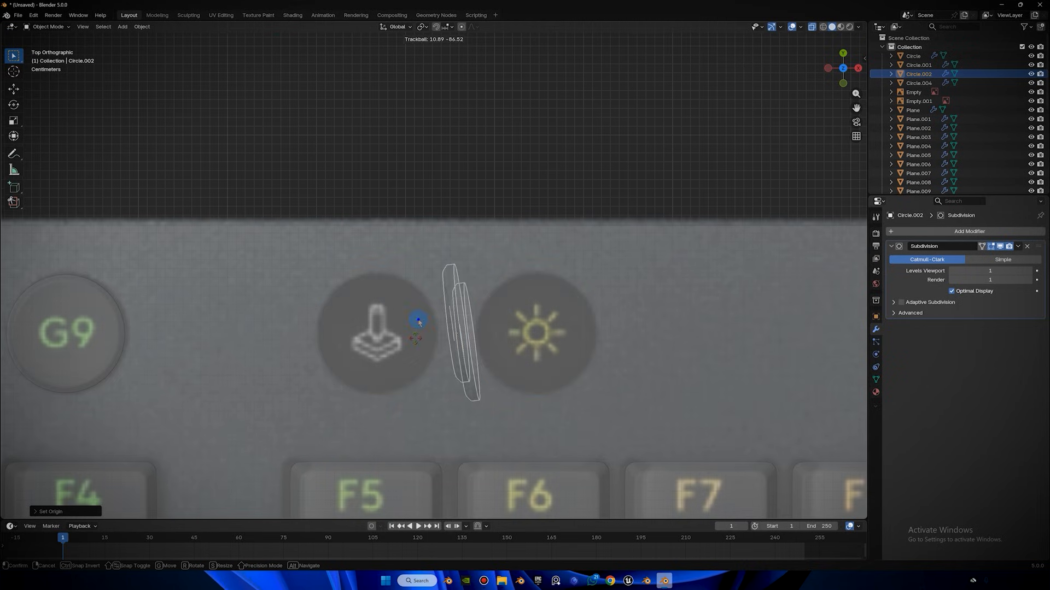
pyautogui.rightClick(417, 319)
# Deselect the button pair and inspect the whole keyboard with X-ray display off.
pyautogui.scroll(-12, 562, 182)
pyautogui.click(601, 127)
pyautogui.moveTo(601, 128); pyautogui.dragTo(724, 58, button='middle')
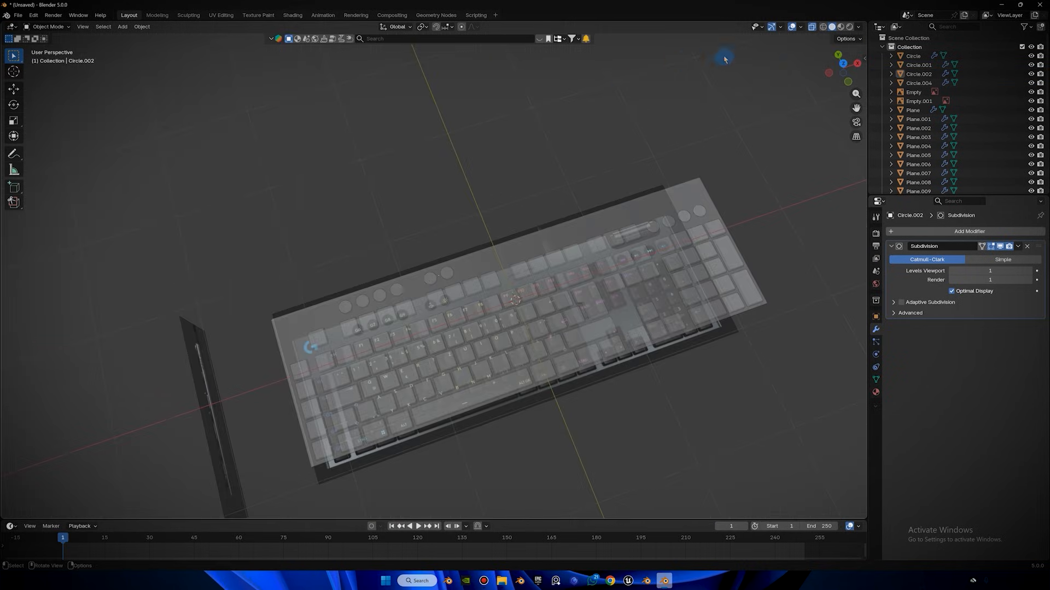
pyautogui.click(810, 27)
pyautogui.moveTo(741, 99); pyautogui.dragTo(667, 149, button='middle')
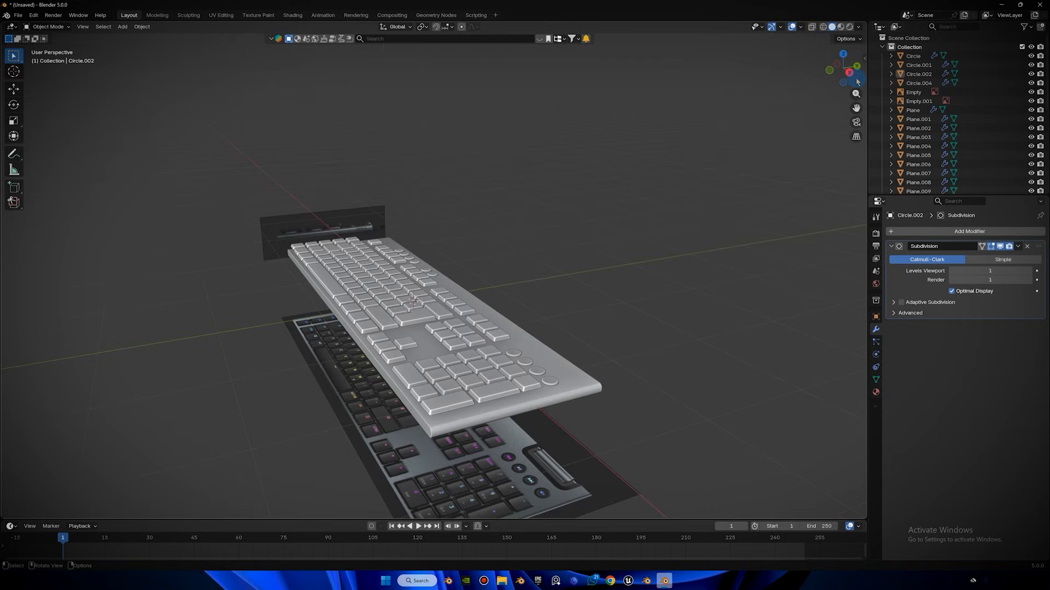
pyautogui.click(843, 55)
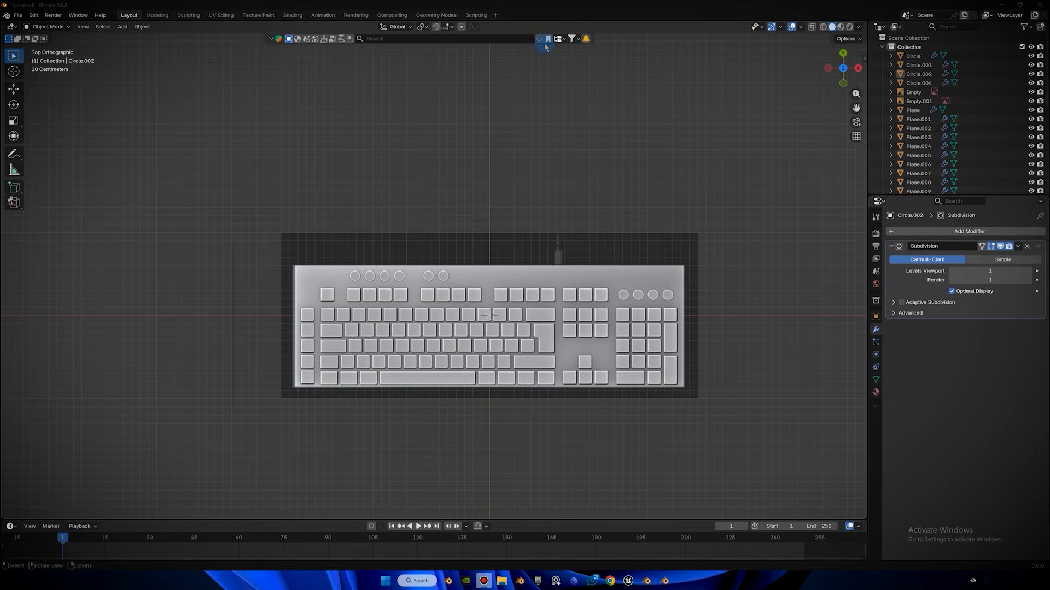
# Turn X-ray display back on and add a mesh plane for the volume roller area.
pyautogui.click(811, 28)
pyautogui.keyDown('shift'); pyautogui.moveTo(733, 192); pyautogui.dragTo(499, 178, button='middle'); pyautogui.keyUp('shift')
pyautogui.scroll(9, 347, 206)
pyautogui.keyDown('shift'); pyautogui.moveTo(345, 206); pyautogui.dragTo(385, 232, button='middle'); pyautogui.keyUp('shift')
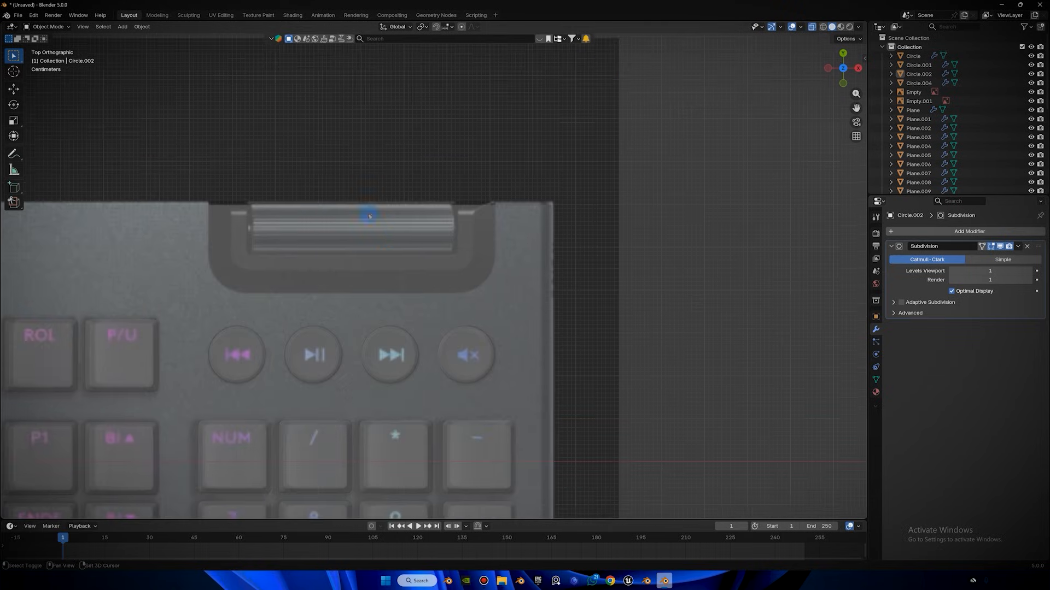
pyautogui.scroll(4, 386, 232)
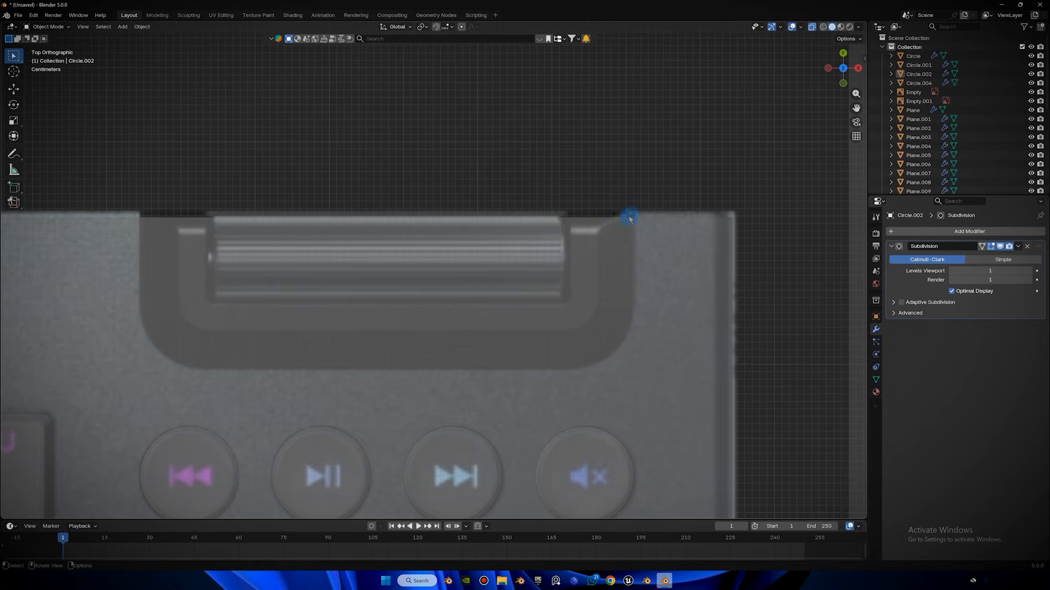
pyautogui.hotkey('shift', 'a')
pyautogui.moveTo(457, 174)
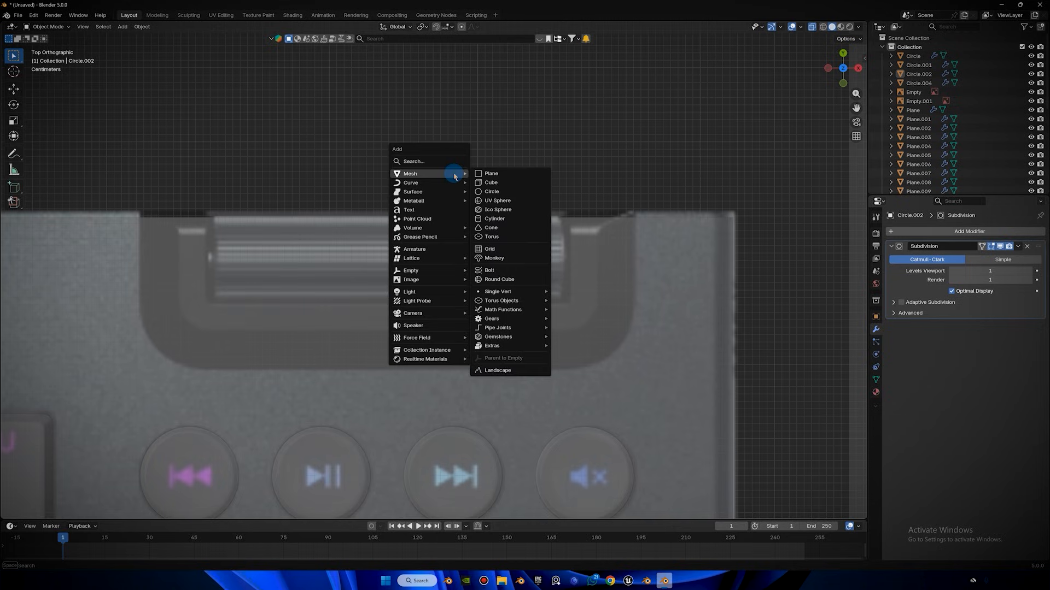
pyautogui.click(493, 174)
# Move the new plane over the volume roller recess and scale it, including along Y, to the recess outline in the top reference.
pyautogui.scroll(-5, 523, 194)
pyautogui.press('g')
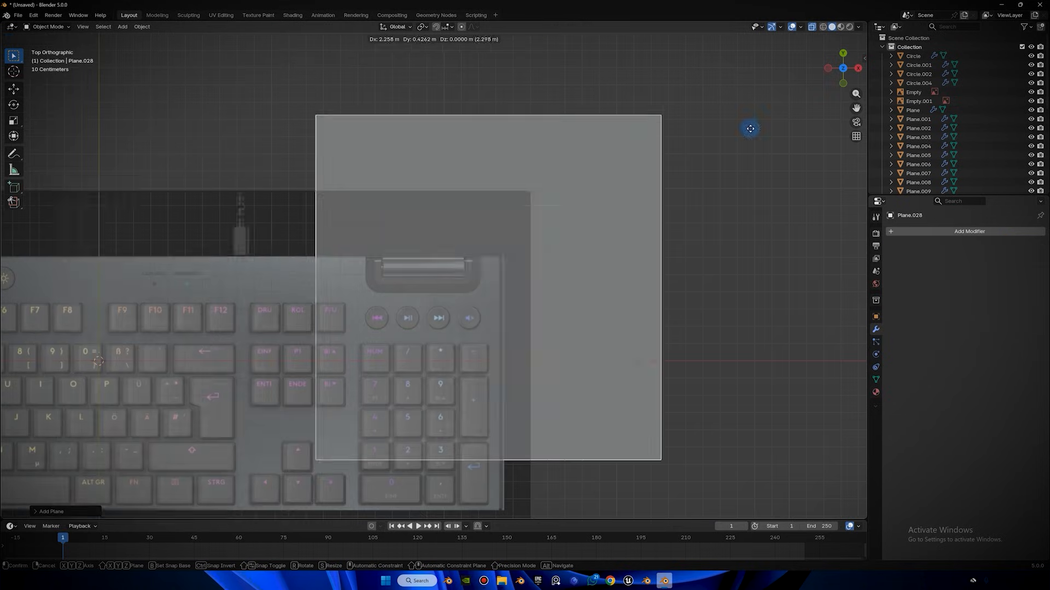
pyautogui.click(696, 119)
pyautogui.press('s')
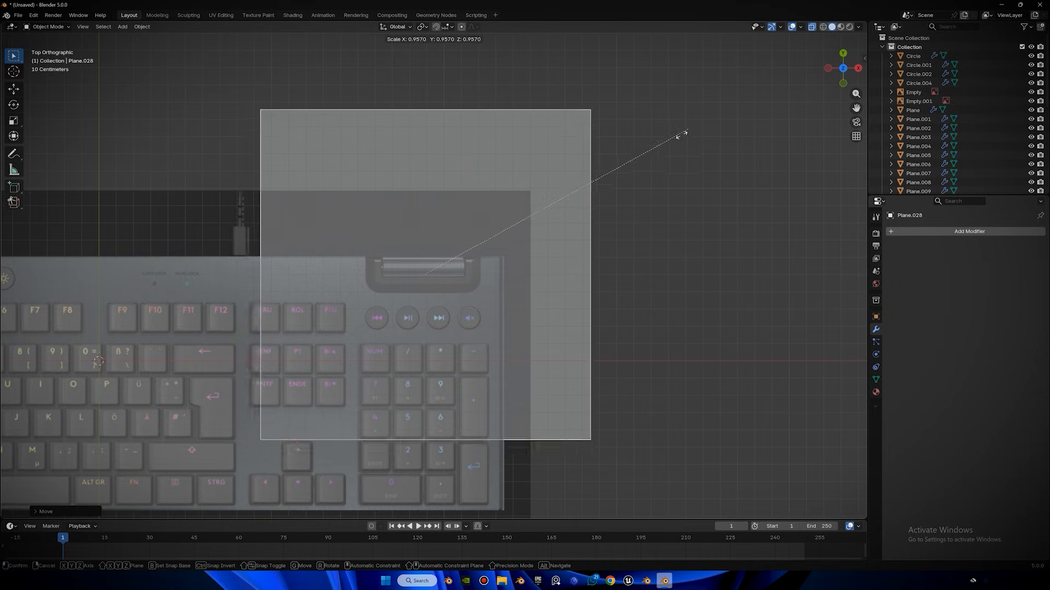
pyautogui.click(520, 229)
pyautogui.scroll(3, 530, 229)
pyautogui.press('g')
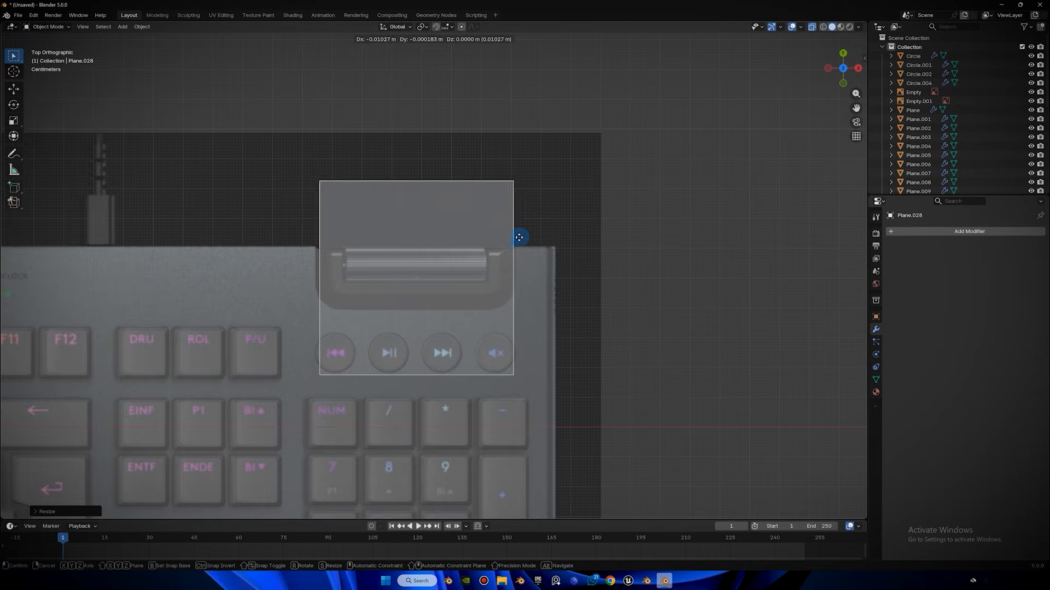
pyautogui.press('s')
pyautogui.press('y')
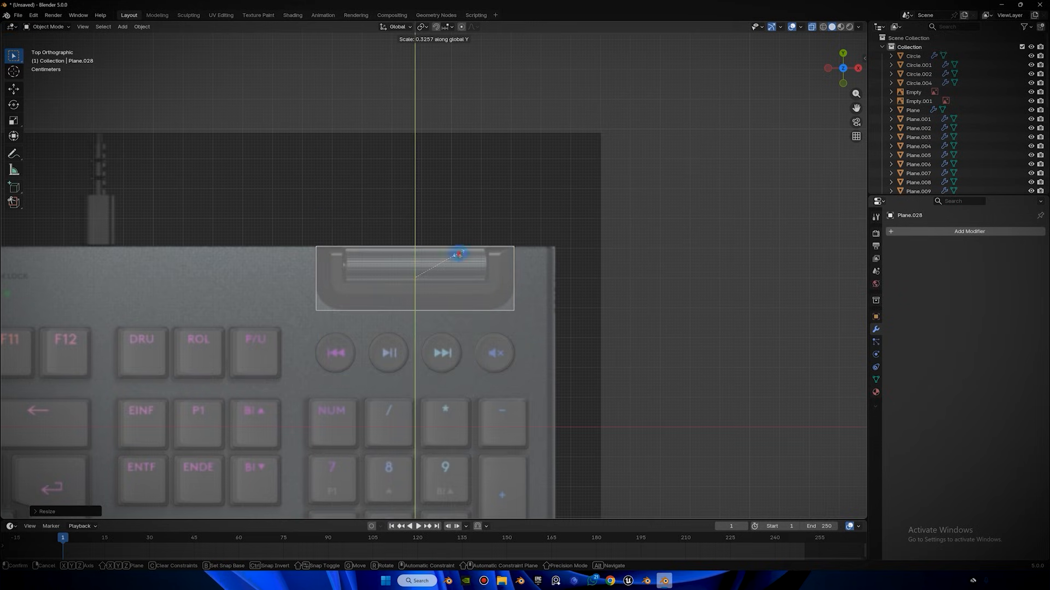
pyautogui.click(458, 254)
# Raise the plane along Z to the keyboard body's top surface in the side reference and apply its object transform.
pyautogui.scroll(3, 724, 131)
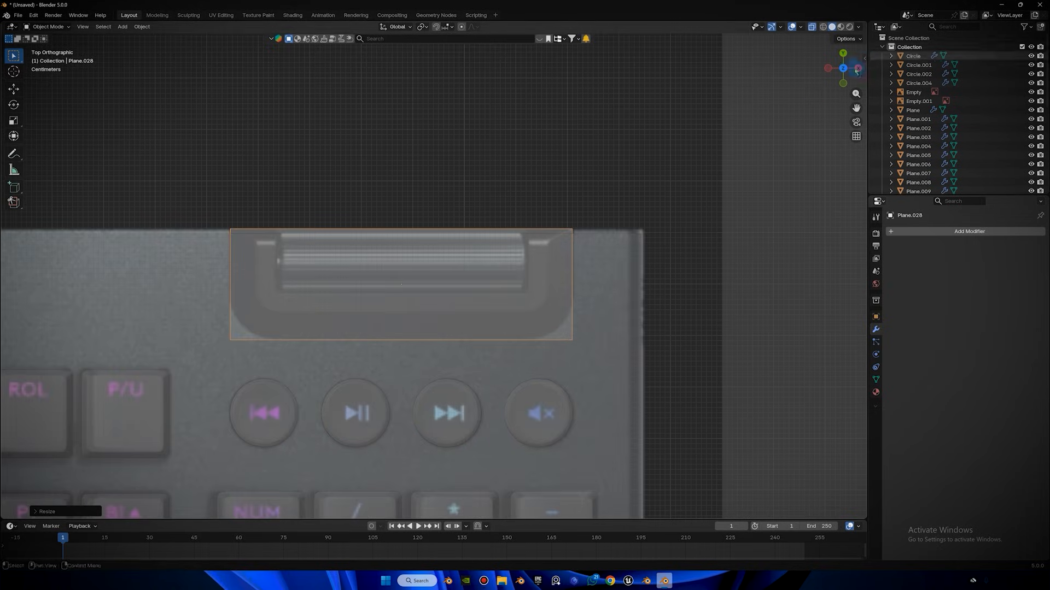
pyautogui.click(857, 69)
pyautogui.press('g')
pyautogui.press('z')
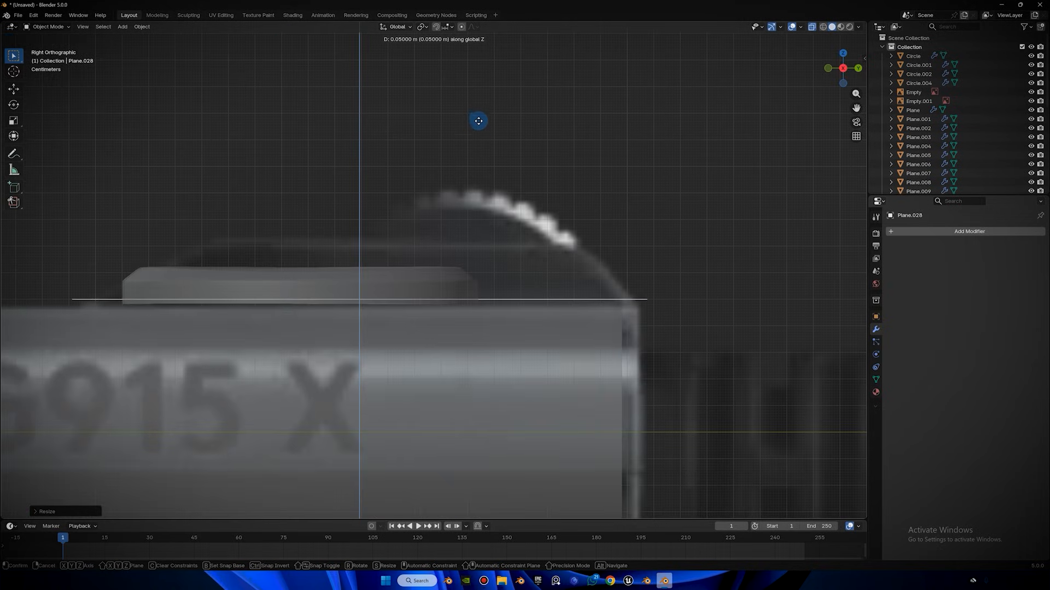
pyautogui.click(490, 126)
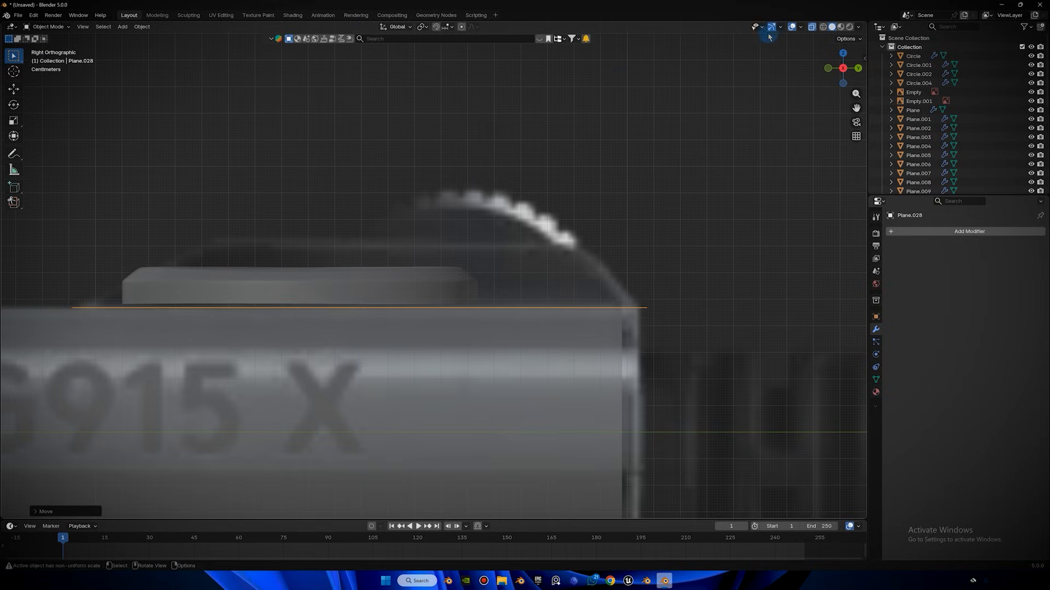
pyautogui.click(843, 53)
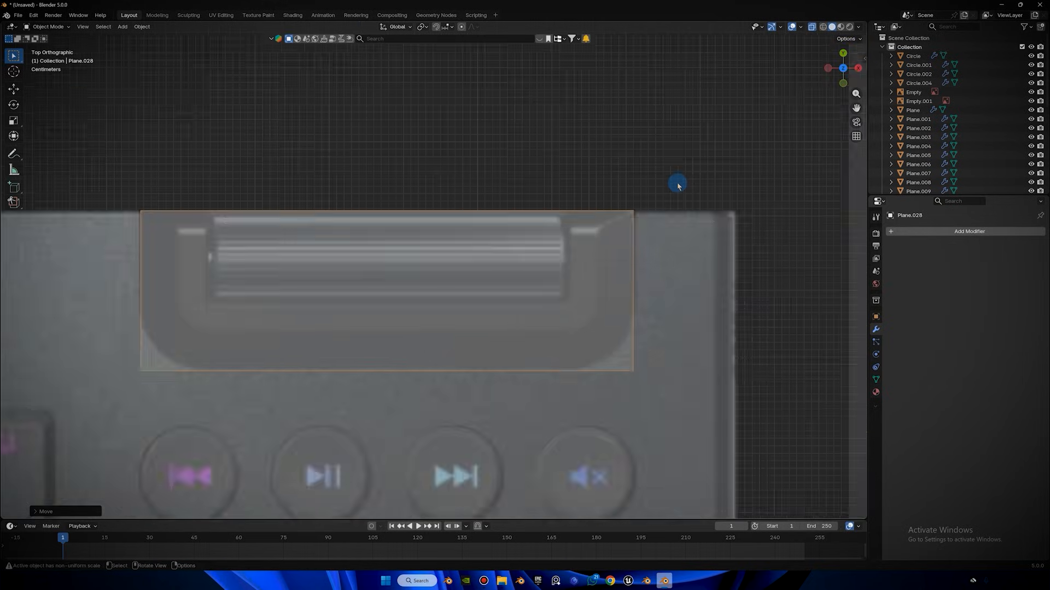
pyautogui.hotkey('ctrl', 'a')
pyautogui.click(641, 201)
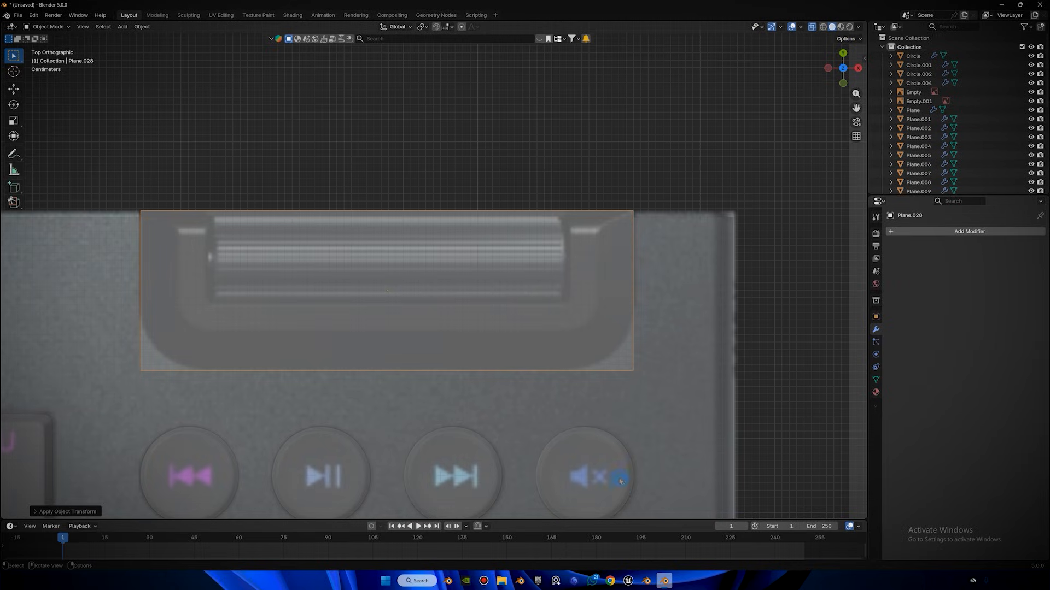
# Bevel the plane's two front corner vertices by about 0.06 m with 4 segments to match the recess's rounded corners.
pyautogui.press('Tab')
pyautogui.moveTo(259, 396); pyautogui.dragTo(649, 395)
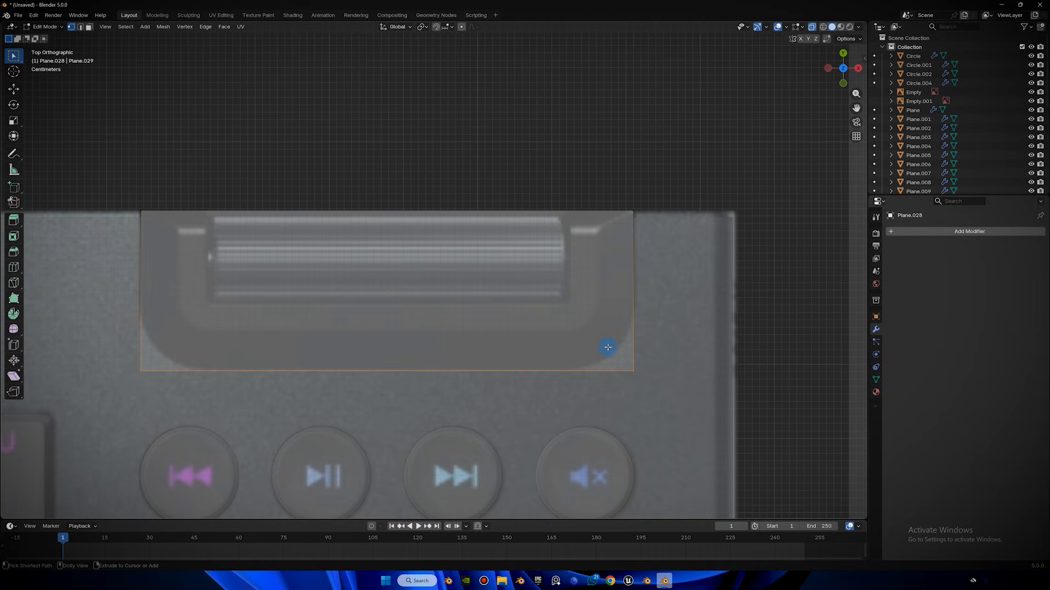
pyautogui.hotkey('ctrl', 'b')
pyautogui.press('Escape')
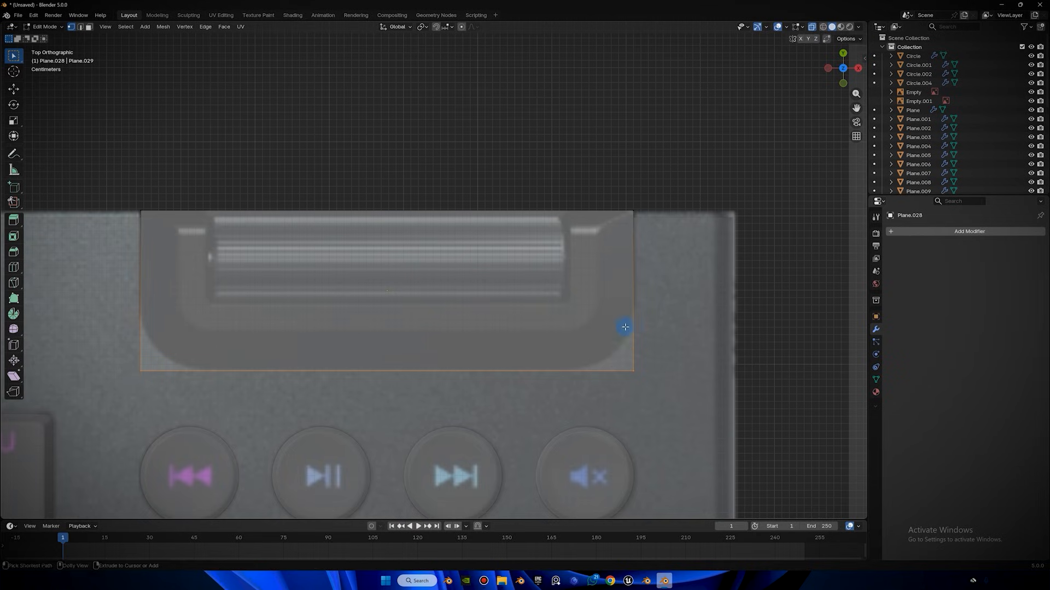
pyautogui.hotkey('ctrl', 'b')
pyautogui.scroll(3, 693, 328)
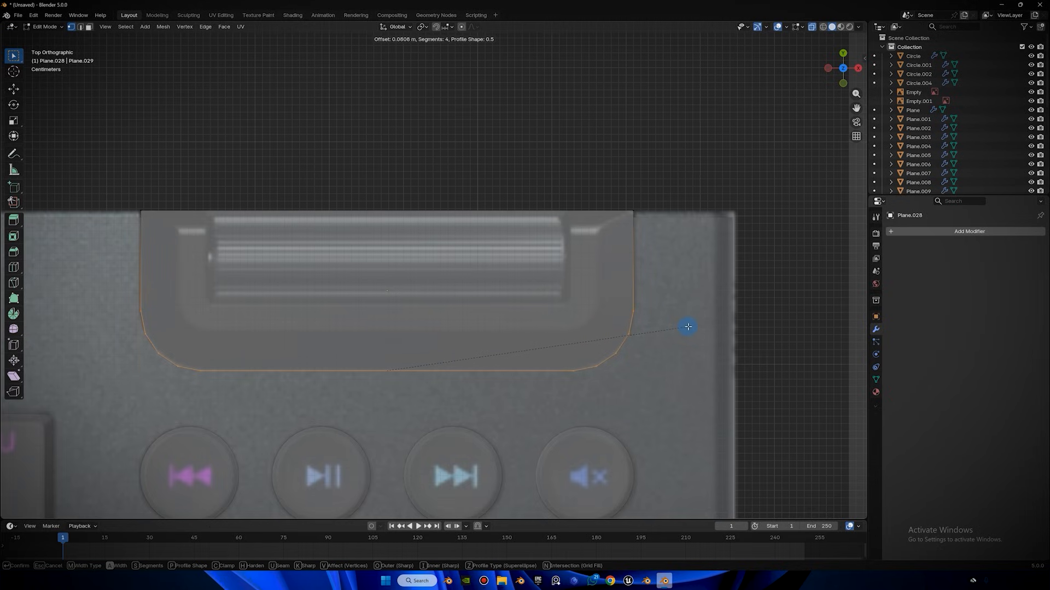
pyautogui.click(688, 326)
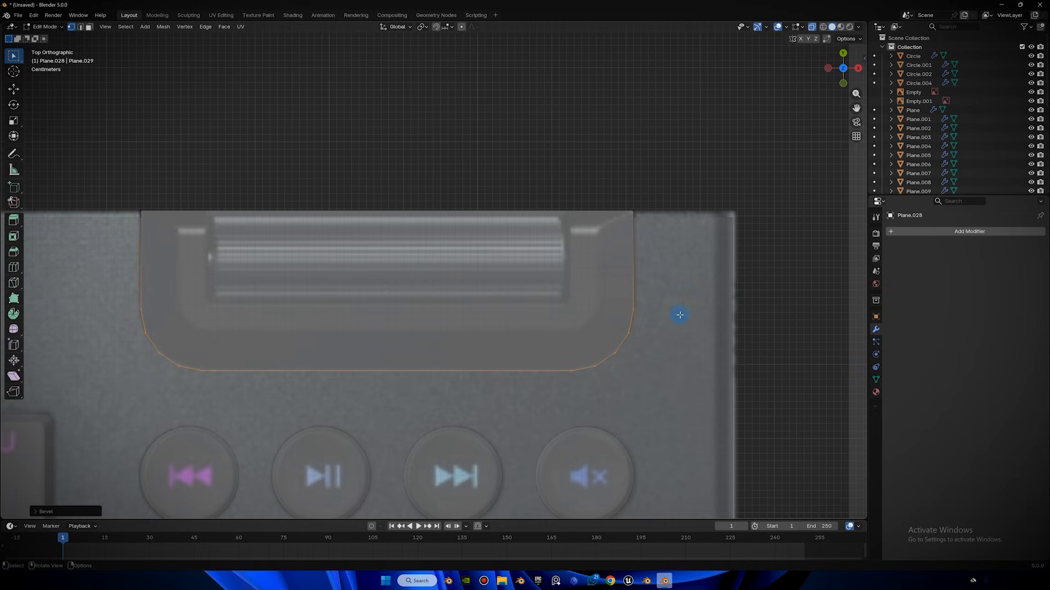
# Extrude the whole plane about 0.02 m up along Z to the roller housing's height in the side reference.
pyautogui.press('a')
pyautogui.click(829, 68)
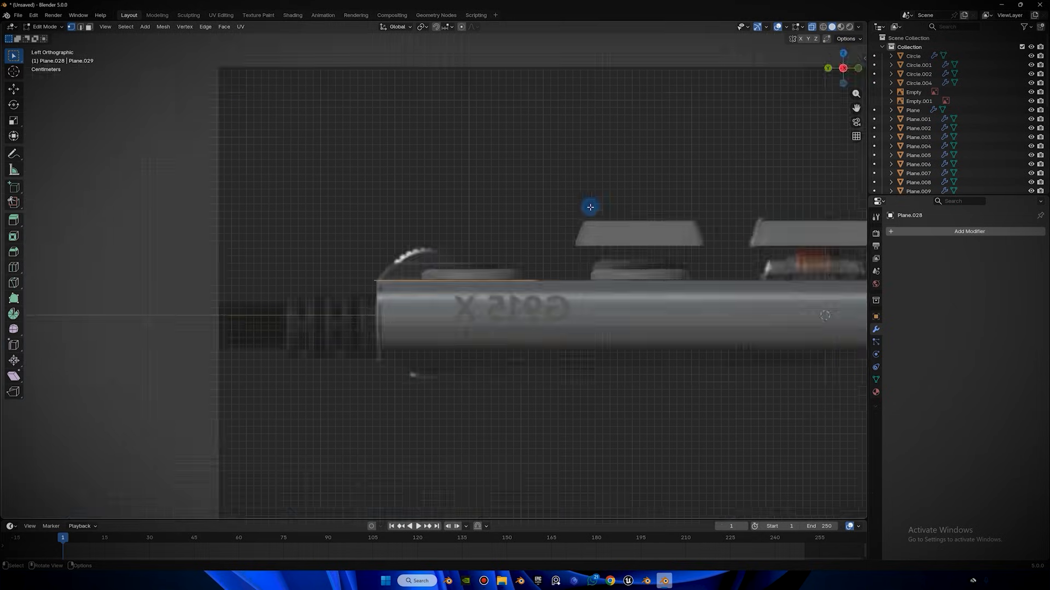
pyautogui.scroll(3, 574, 214)
pyautogui.press('g')
pyautogui.press('z')
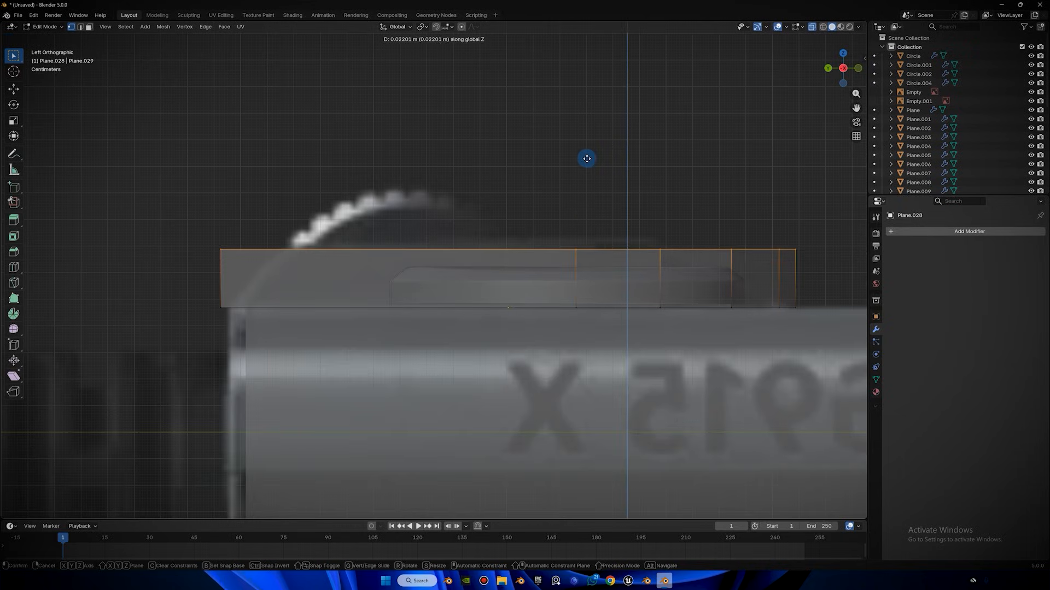
pyautogui.click(584, 155)
pyautogui.press('s')
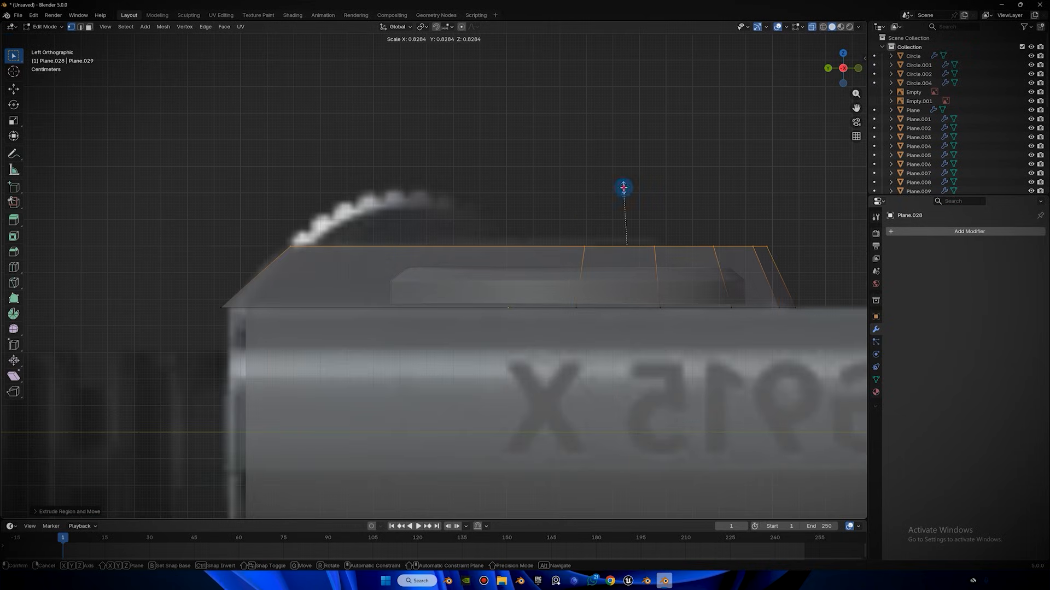
pyautogui.rightClick(791, 224)
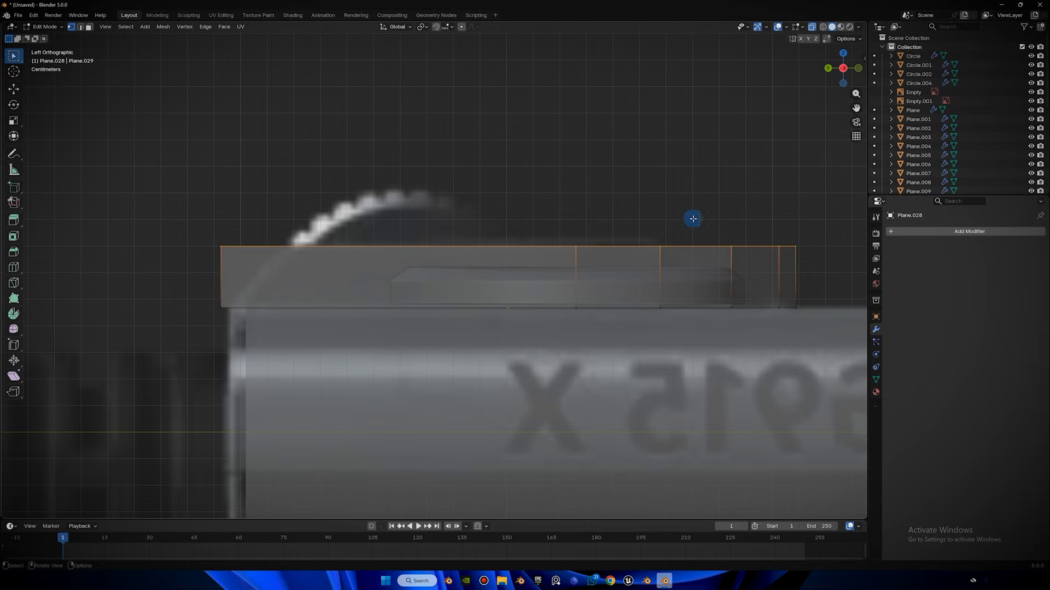
pyautogui.moveTo(281, 257); pyautogui.dragTo(288, 258)
pyautogui.hotkey('ctrl', 'z')
# Scale down and reposition the extruded top face so its sloped sides follow the roller housing's profile in the side reference.
pyautogui.press('s')
pyautogui.click(742, 240)
pyautogui.press('g')
pyautogui.click(690, 236)
pyautogui.press('s')
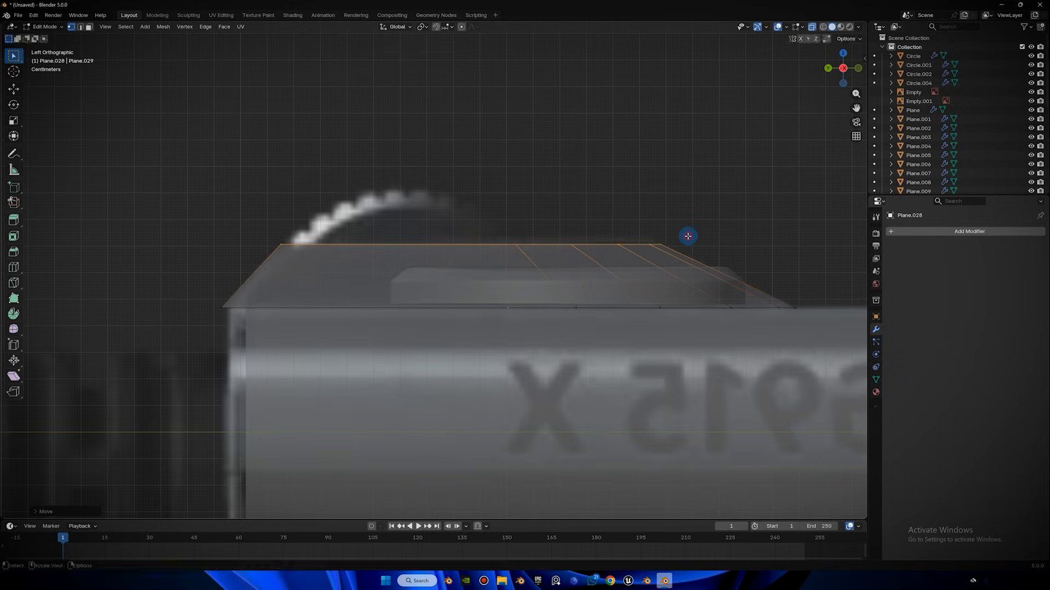
pyautogui.click(673, 237)
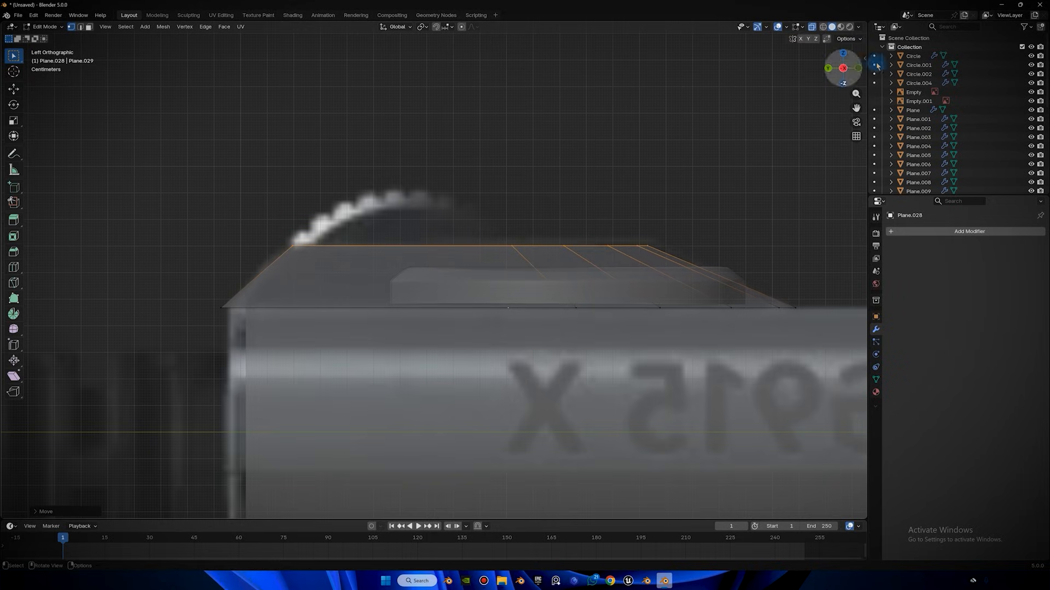
# Scale the top face slightly and move its vertices on the mute-button side about 0.08 m outward along X to match the reference.
pyautogui.click(843, 53)
pyautogui.scroll(-3, 601, 181)
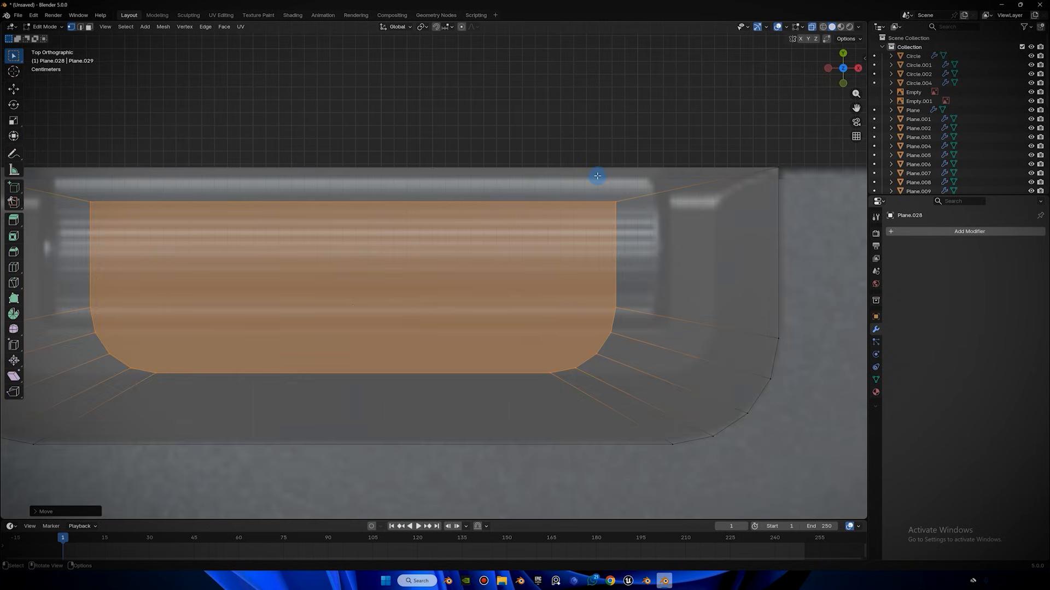
pyautogui.press('s')
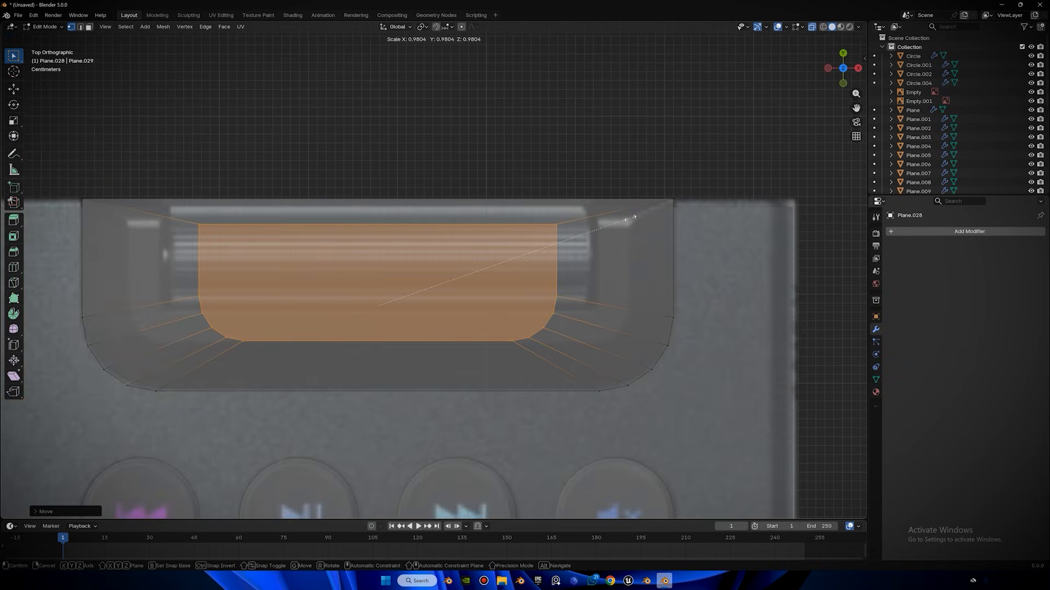
pyautogui.click(630, 218)
pyautogui.moveTo(598, 200); pyautogui.dragTo(472, 361)
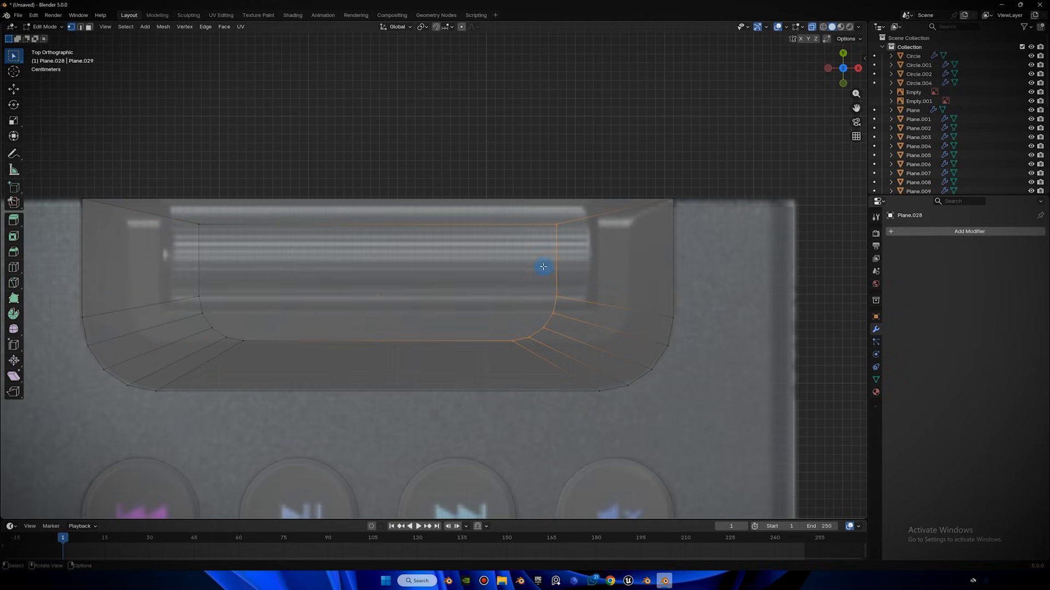
pyautogui.press('g')
pyautogui.press('x')
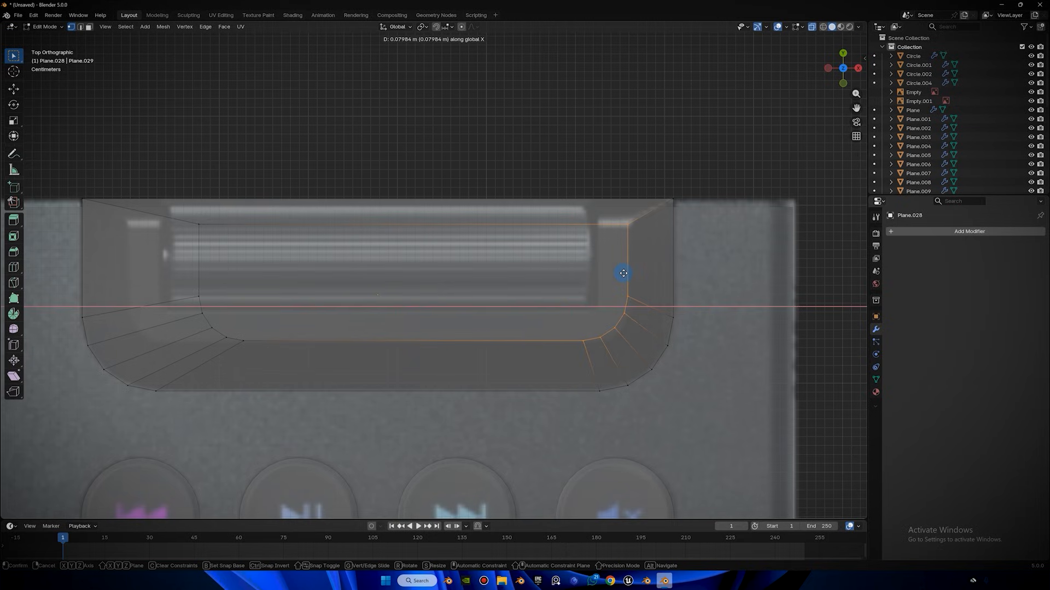
pyautogui.click(623, 273)
# Move the top face's vertices on the previous-track side about 0.08 m outward along X and inspect the housing with X-ray display off.
pyautogui.moveTo(205, 249); pyautogui.dragTo(184, 348)
pyautogui.keyDown('shift'); pyautogui.moveTo(277, 308); pyautogui.dragTo(215, 346); pyautogui.keyUp('shift')
pyautogui.press('g')
pyautogui.press('x')
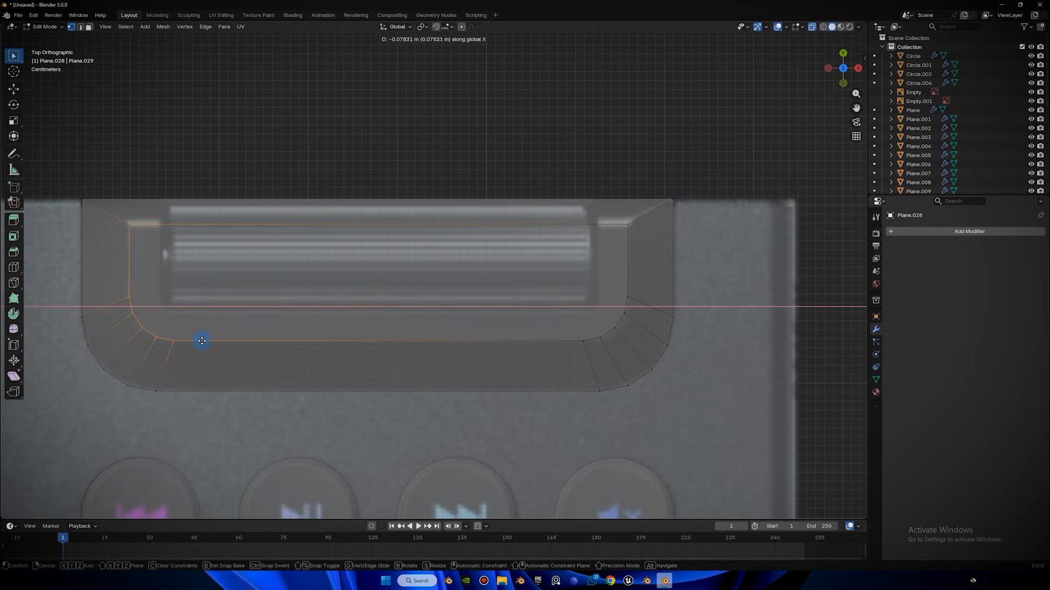
pyautogui.click(207, 339)
pyautogui.scroll(-4, 211, 315)
pyautogui.press('Tab')
pyautogui.moveTo(495, 269); pyautogui.dragTo(661, 124, button='middle')
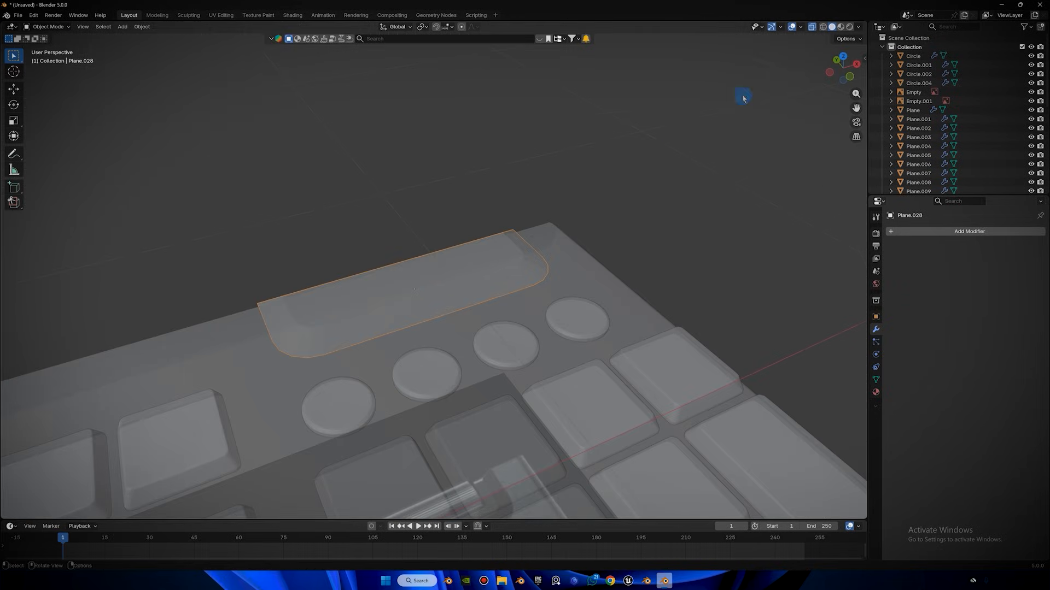
pyautogui.click(815, 28)
pyautogui.moveTo(582, 113); pyautogui.dragTo(582, 254, button='middle')
# Bevel the rear edge of the housing's top face by about 0.005 m with 4 segments.
pyautogui.click(842, 54)
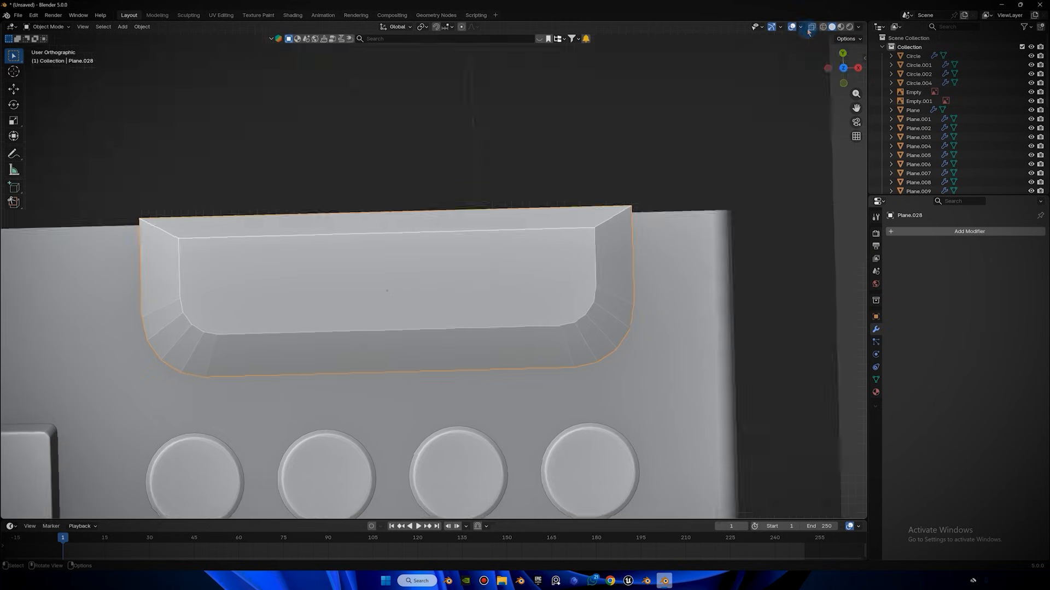
pyautogui.press('Tab')
pyautogui.hotkey('ctrl', 'r')
pyautogui.hotkey('ctrl', 'b')
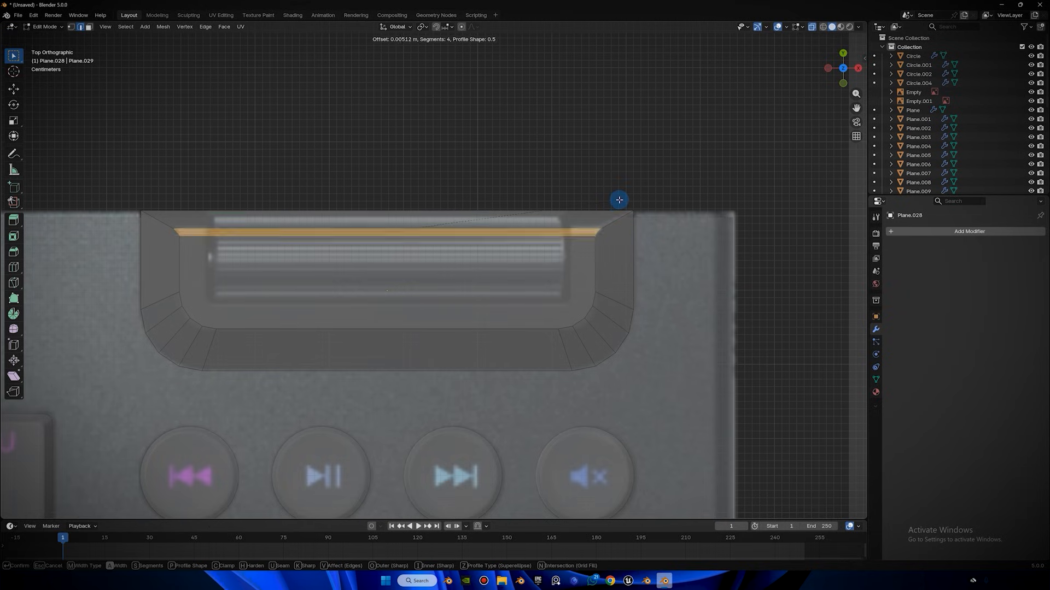
pyautogui.click(621, 199)
# Return to Object Mode with X-ray display off and add a level 2 Subdivision modifier to the roller housing.
pyautogui.press('Tab')
pyautogui.press('Tab')
pyautogui.press('Tab')
pyautogui.click(811, 27)
pyautogui.moveTo(800, 56); pyautogui.dragTo(581, 137, button='middle')
pyautogui.hotkey('ctrl', '2')
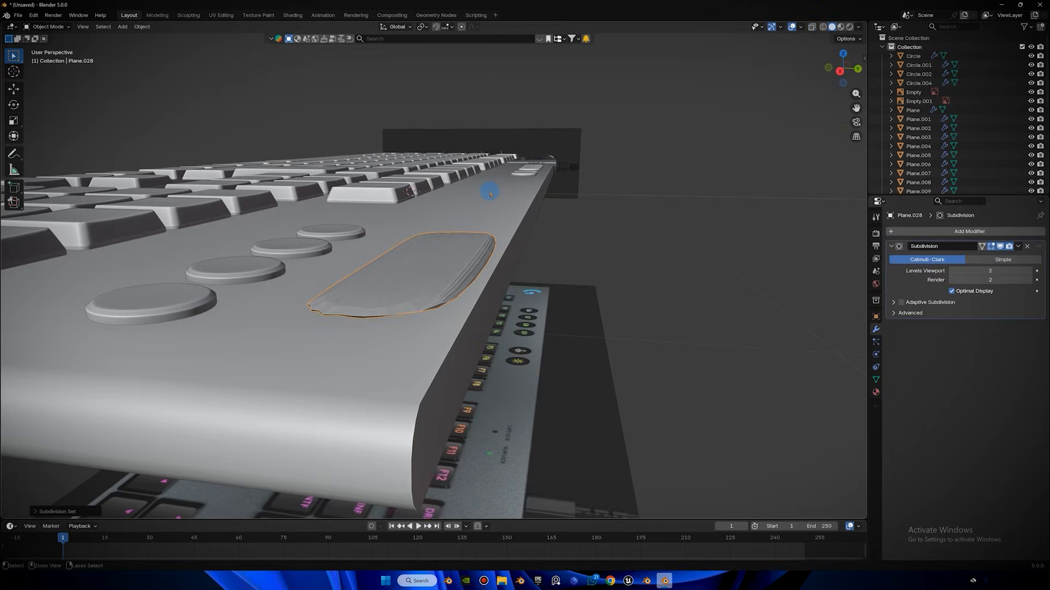
pyautogui.scroll(1, 554, 216)
# Add a Bevel modifier above the Subdivision modifier and set its amount to 0.02 m with 2 segments.
pyautogui.click(902, 232)
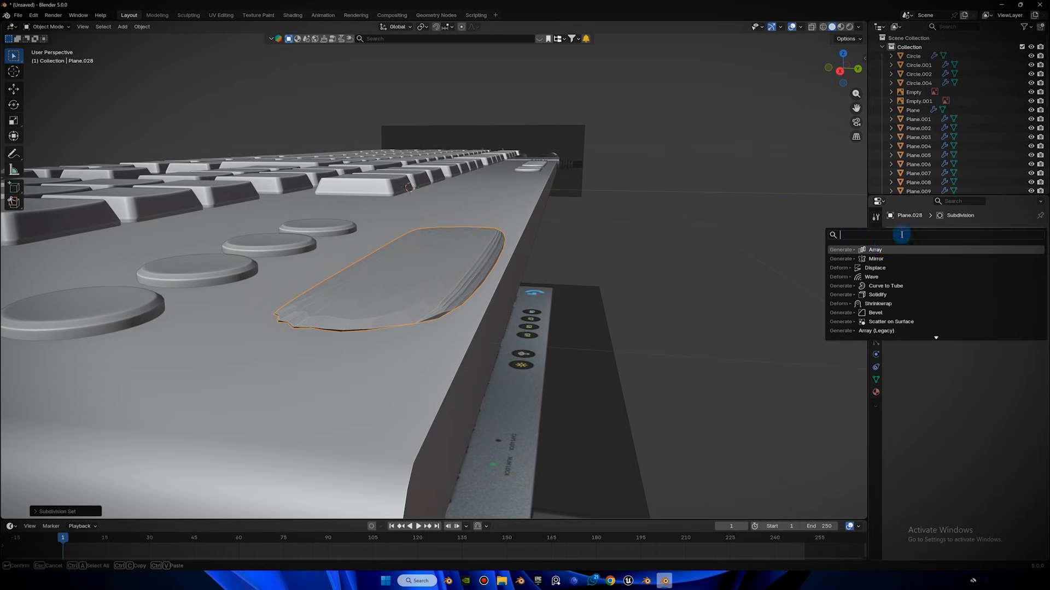
pyautogui.write('b')
pyautogui.click(877, 250)
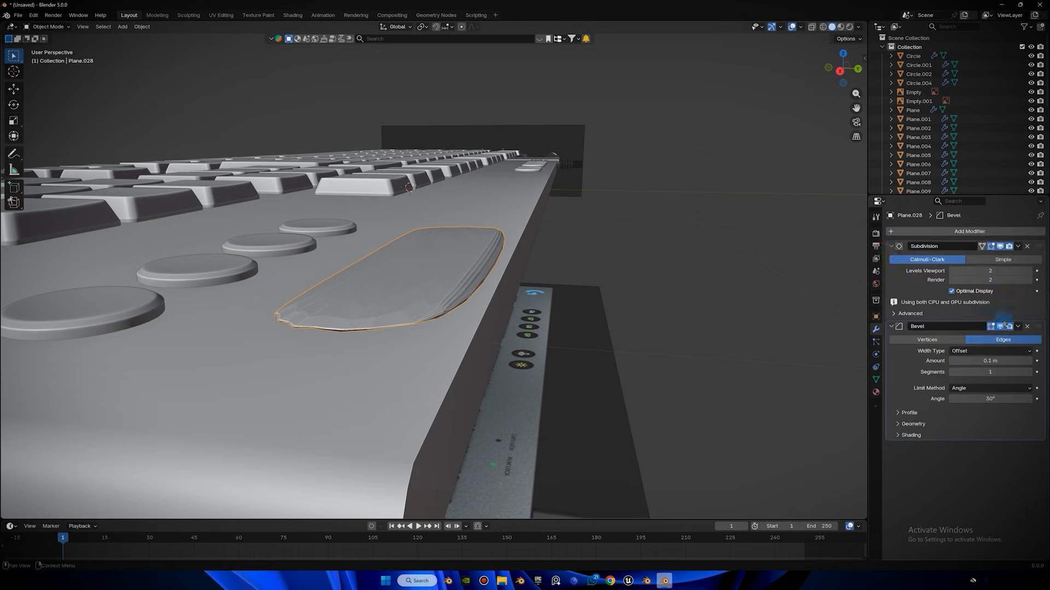
pyautogui.moveTo(1043, 327); pyautogui.dragTo(1013, 210)
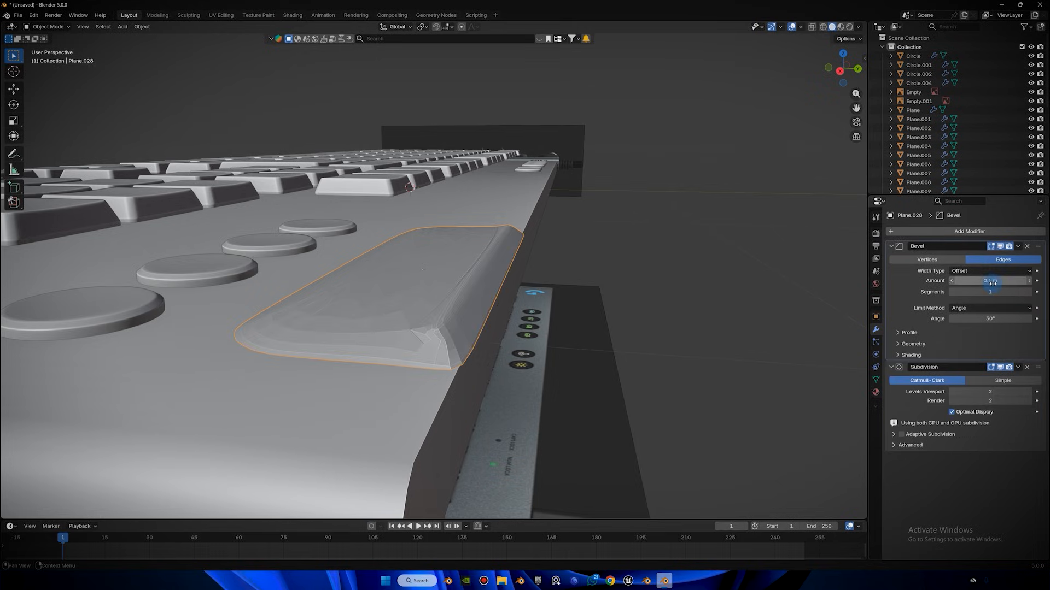
pyautogui.moveTo(1005, 281); pyautogui.dragTo(1004, 282)
pyautogui.click(1028, 281)
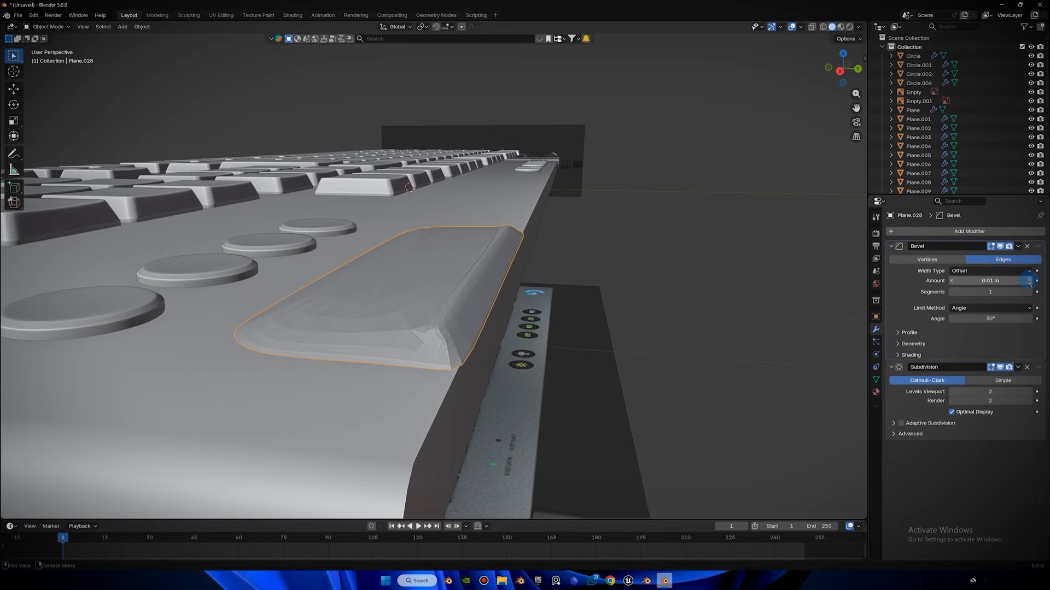
pyautogui.click(1030, 292)
pyautogui.click(1028, 280)
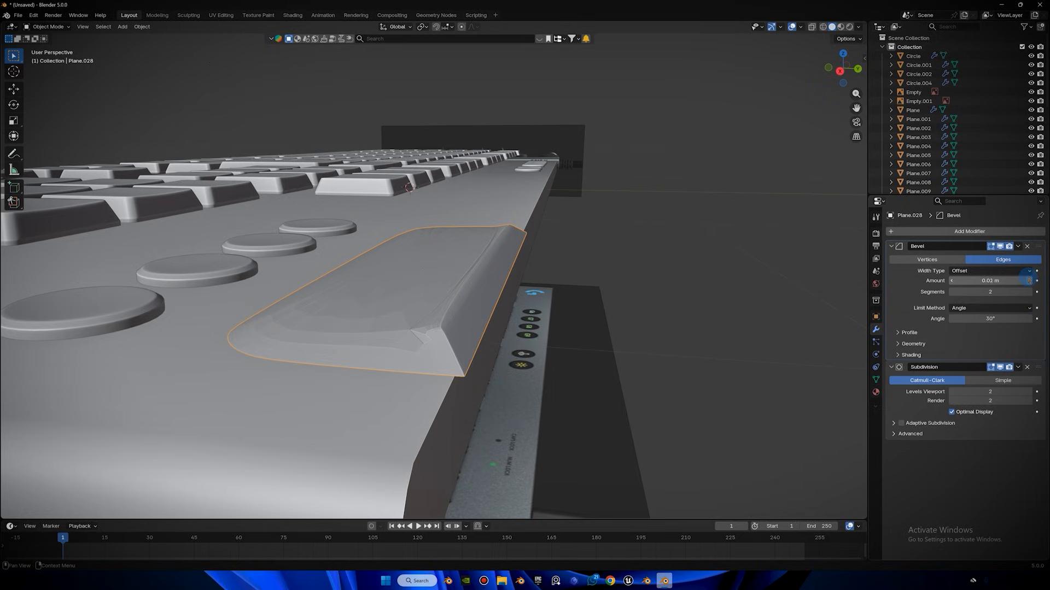
# Try a loop cut around the roller housing's sloped side, slid toward the top face's edge.
pyautogui.press('Tab')
pyautogui.moveTo(612, 270); pyautogui.dragTo(369, 310, button='middle')
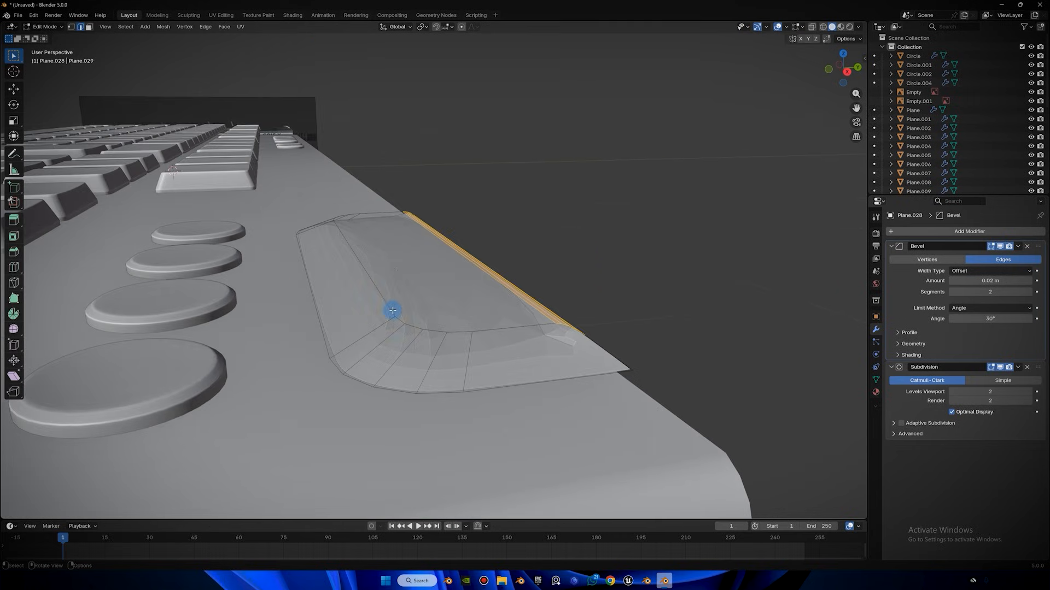
pyautogui.hotkey('ctrl', 'r')
pyautogui.click(380, 324)
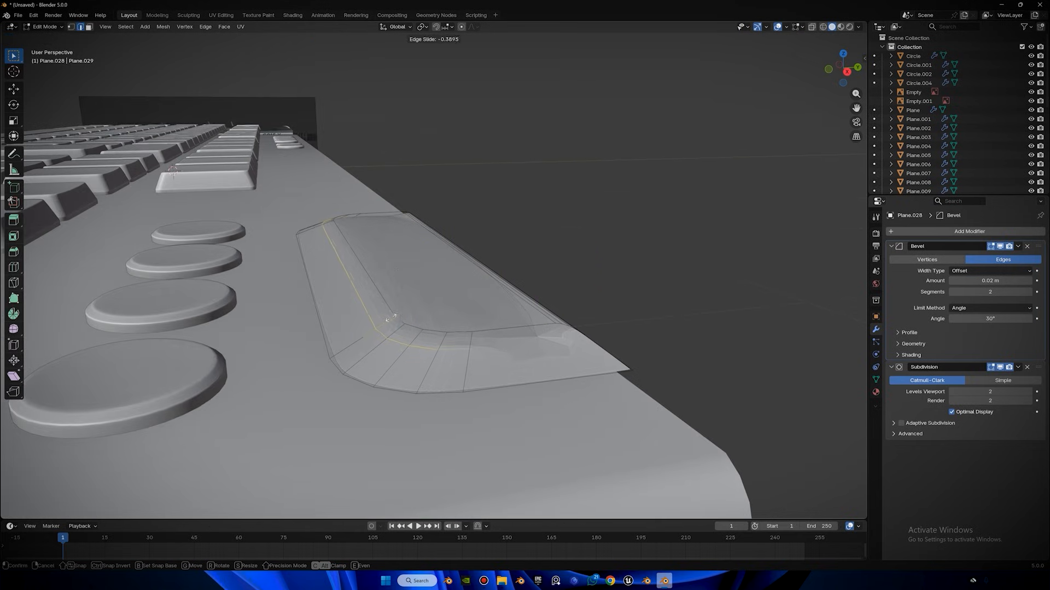
pyautogui.click(406, 312)
pyautogui.moveTo(405, 312); pyautogui.dragTo(537, 400, button='middle')
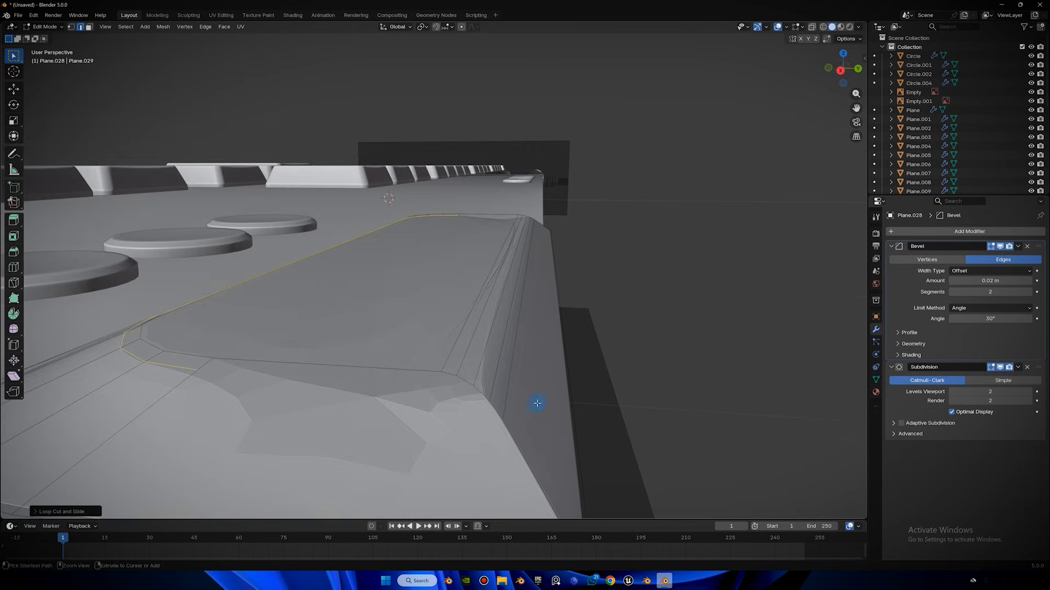
pyautogui.keyDown('ctrl'); pyautogui.keyDown('alt'); pyautogui.click(533, 404); pyautogui.keyUp('alt'); pyautogui.keyUp('ctrl')
pyautogui.click(664, 373)
pyautogui.moveTo(664, 373); pyautogui.dragTo(420, 290, button='middle')
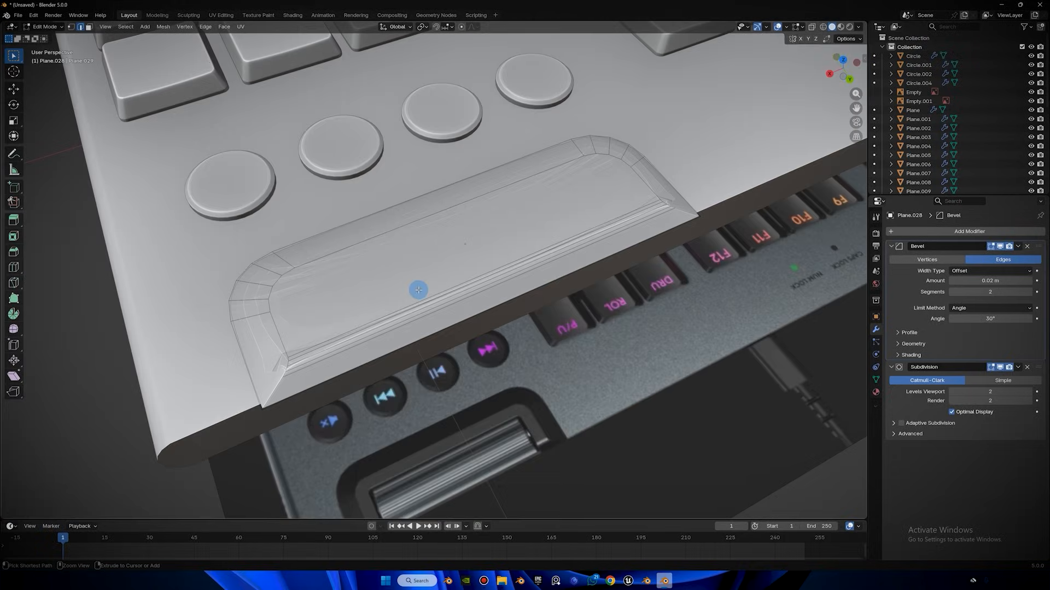
# Divide the housing's rear slope with a centred loop cut and four evenly spaced cuts in each half.
pyautogui.hotkey('ctrl', 'r')
pyautogui.click(432, 288)
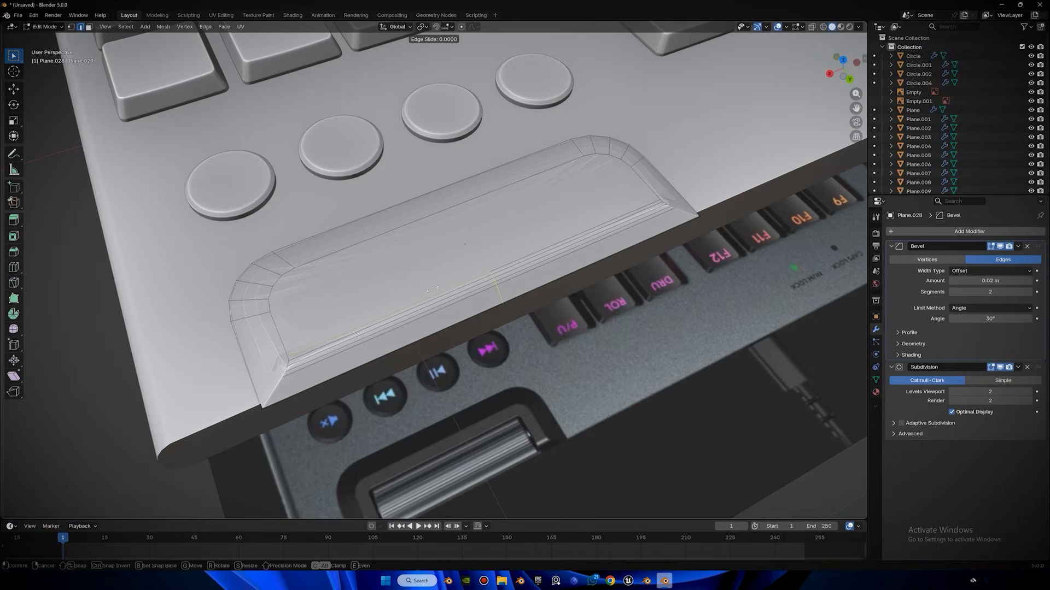
pyautogui.rightClick(433, 289)
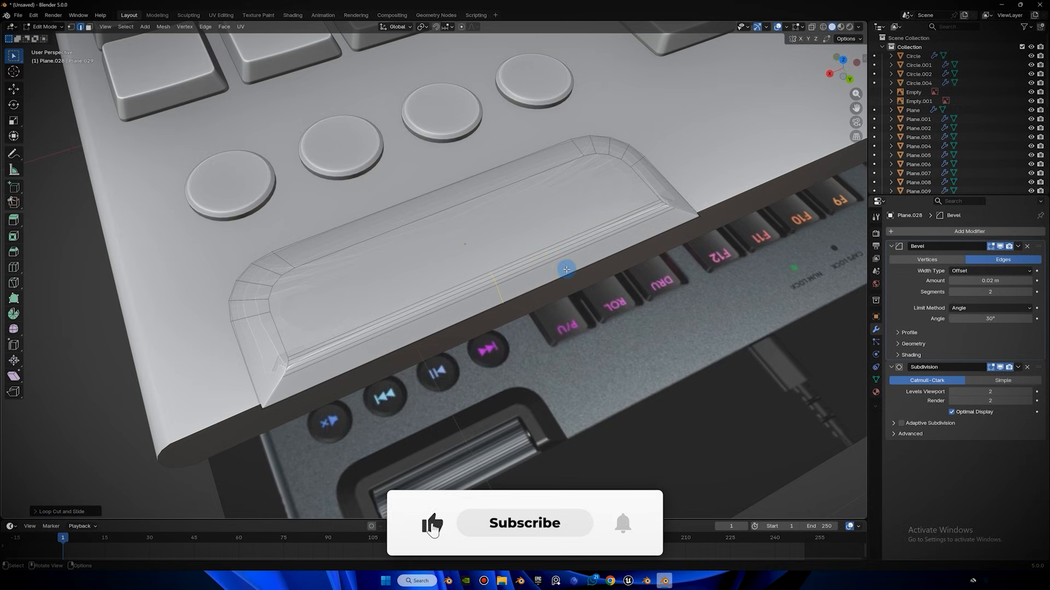
pyautogui.hotkey('ctrl', 'r')
pyautogui.scroll(3, 610, 240)
pyautogui.click(610, 240)
pyautogui.rightClick(610, 240)
pyautogui.hotkey('ctrl', 'r')
pyautogui.scroll(3, 382, 315)
pyautogui.click(385, 313)
pyautogui.rightClick(449, 275)
# Add six evenly spaced loop cuts across the housing's front slope beside the round media buttons.
pyautogui.moveTo(368, 302); pyautogui.dragTo(485, 171, button='middle')
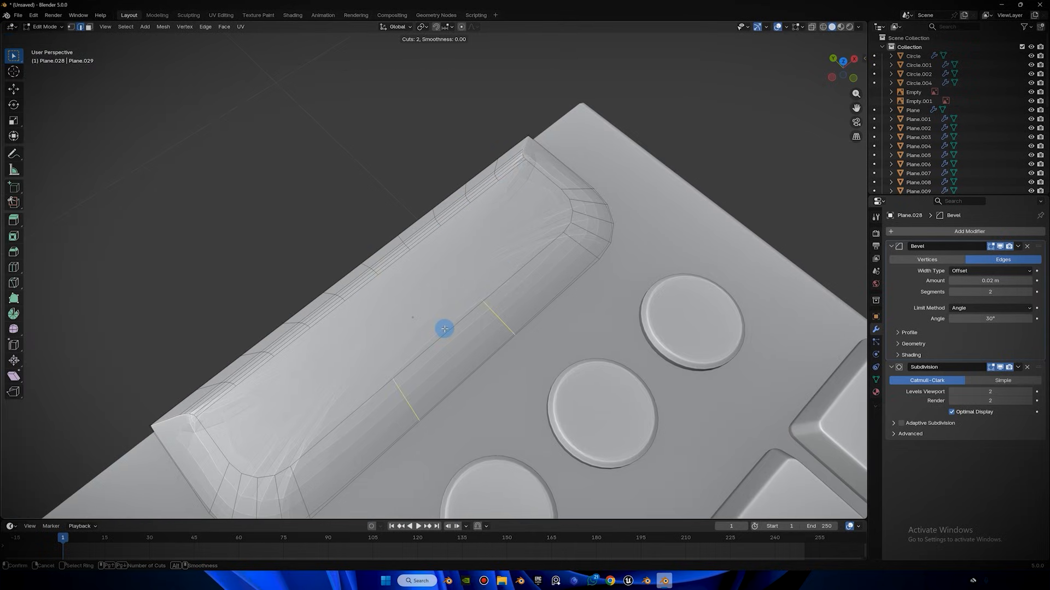
pyautogui.scroll(6, 445, 329)
pyautogui.scroll(1, 444, 327)
pyautogui.scroll(-2, 443, 327)
pyautogui.scroll(-1, 443, 326)
pyautogui.scroll(1, 441, 323)
pyautogui.click(452, 314)
pyautogui.moveTo(452, 314); pyautogui.dragTo(493, 281, button='middle')
# Join the front-edge vertices to the rear-edge vertices across the housing's top face, starting from the +X end.
pyautogui.press('1')
pyautogui.moveTo(441, 245); pyautogui.dragTo(436, 293, button='middle')
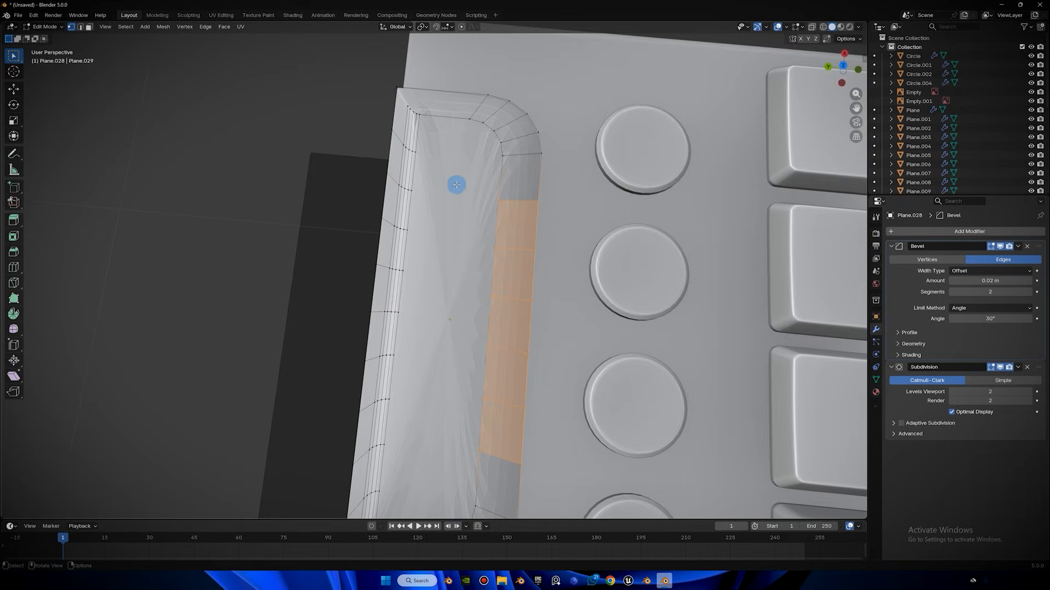
pyautogui.click(420, 154)
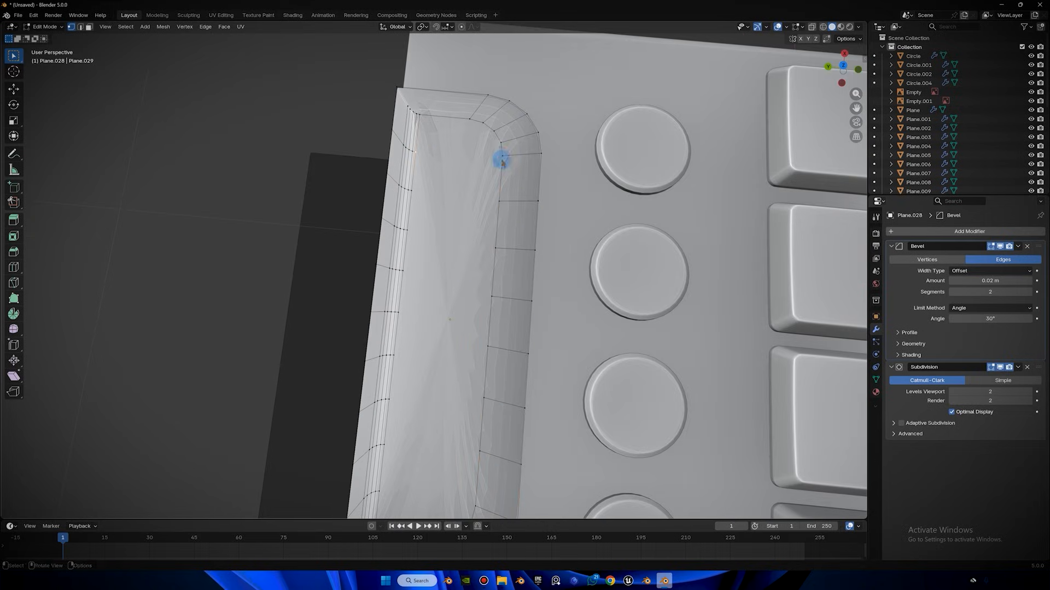
pyautogui.press('j')
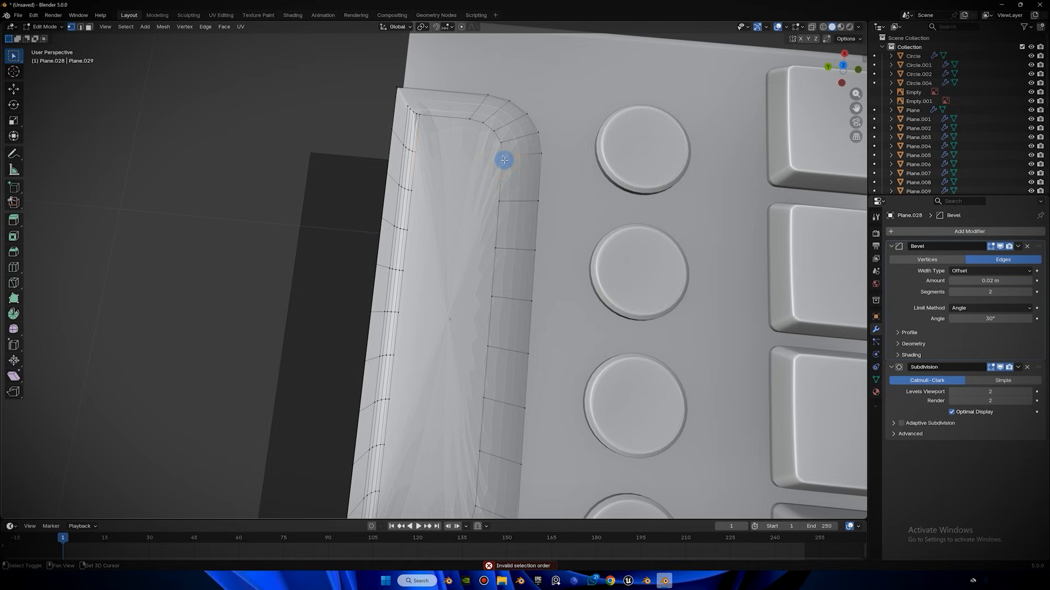
pyautogui.press('j')
pyautogui.click(498, 201)
pyautogui.keyDown('shift'); pyautogui.click(412, 191); pyautogui.keyUp('shift')
pyautogui.press('j')
pyautogui.keyDown('shift'); pyautogui.click(415, 226); pyautogui.keyUp('shift')
pyautogui.keyDown('shift'); pyautogui.click(493, 247); pyautogui.keyUp('shift')
pyautogui.press('j')
pyautogui.click(491, 296)
pyautogui.keyDown('shift'); pyautogui.click(409, 276); pyautogui.keyUp('shift')
pyautogui.press('j')
pyautogui.click(404, 309)
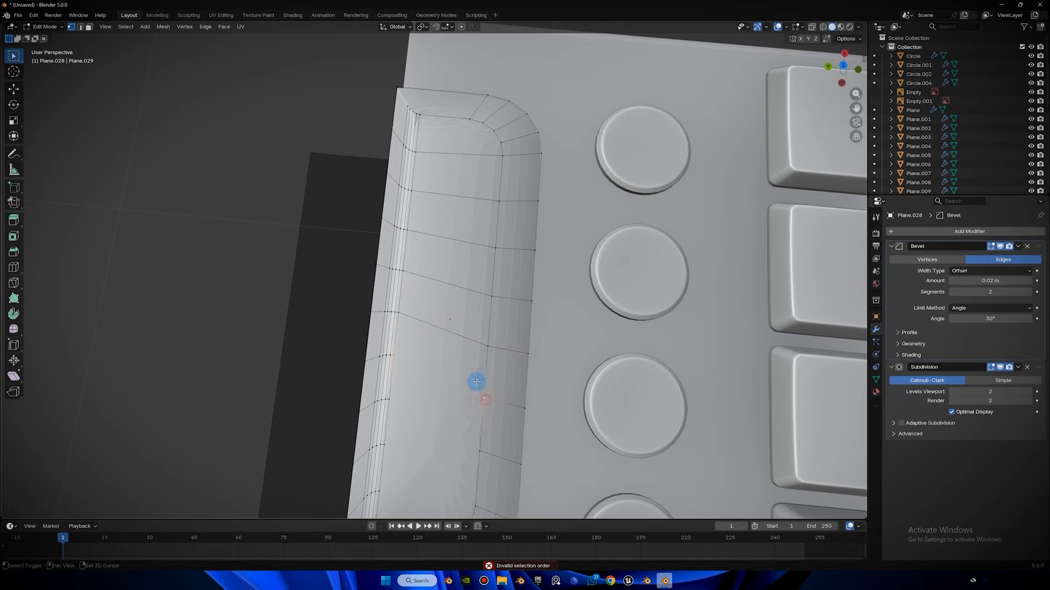
pyautogui.scroll(-2, 431, 356)
pyautogui.keyDown('shift'); pyautogui.click(464, 392); pyautogui.keyUp('shift')
# Undo the vertex joins across the top face and the six front-slope cuts.
pyautogui.hotkey('ctrl', 'z')
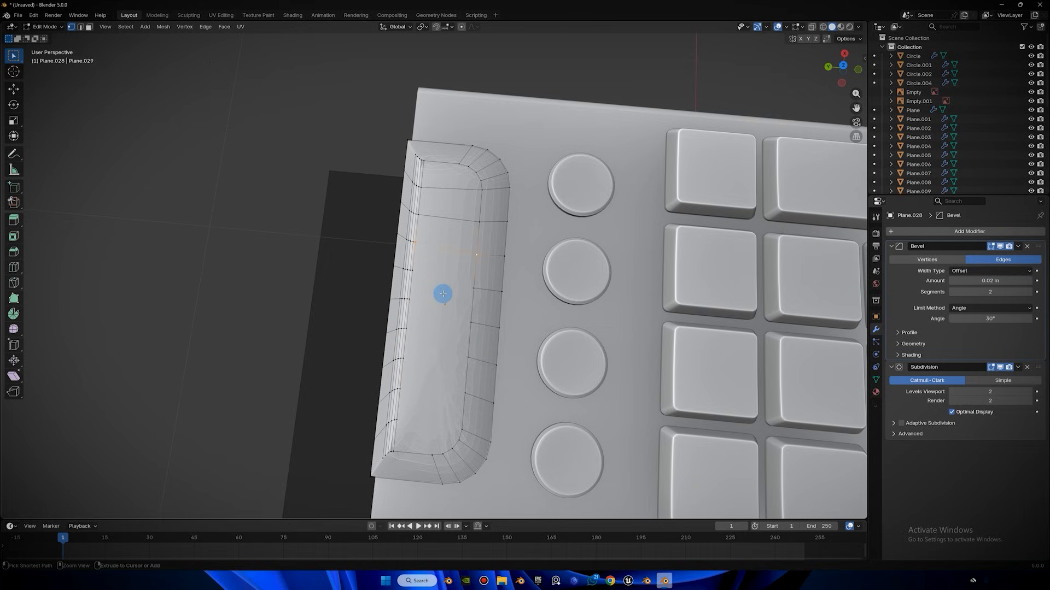
pyautogui.hotkey('ctrl', 'z')
pyautogui.hotkey('ctrl', 'z')
pyautogui.hotkey('ctrl', 'z')
pyautogui.hotkey('ctrl', 'z')
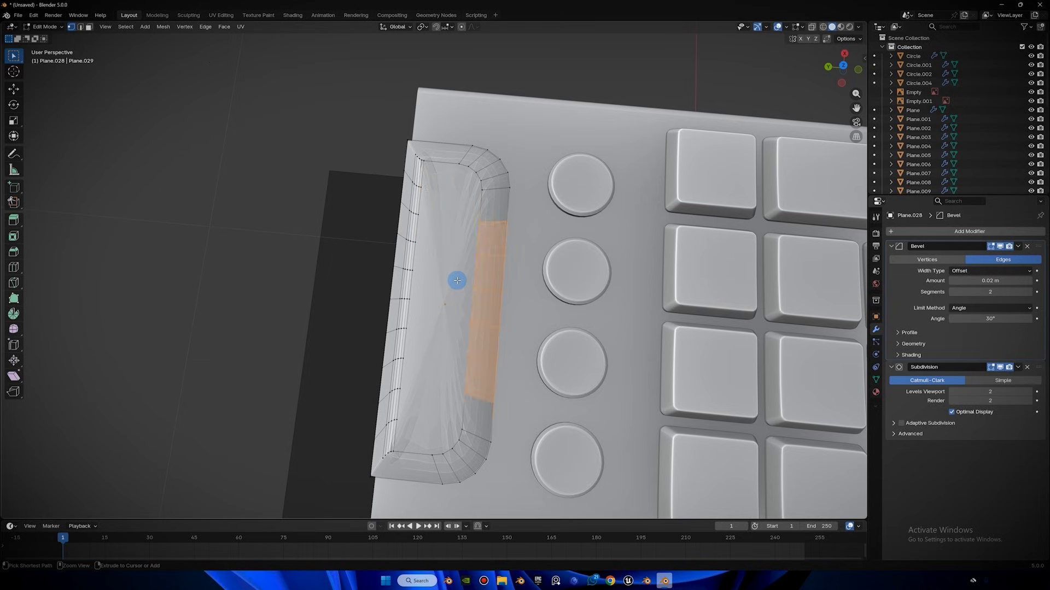
# Divide the housing's front slope beside the media buttons with seven evenly spaced loop cuts.
pyautogui.hotkey('ctrl', 'r')
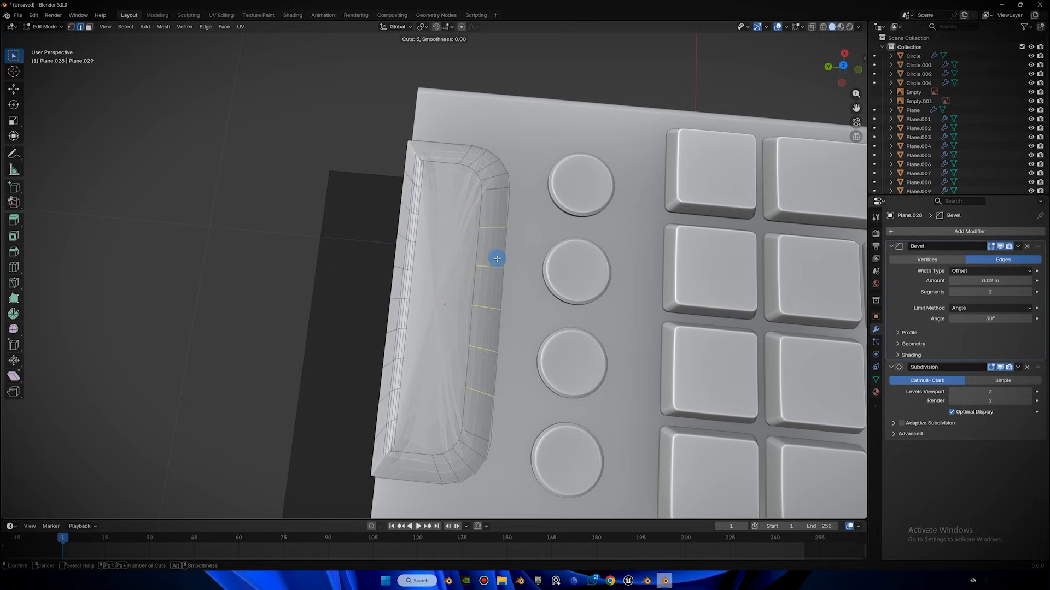
pyautogui.click(496, 254)
pyautogui.rightClick(496, 254)
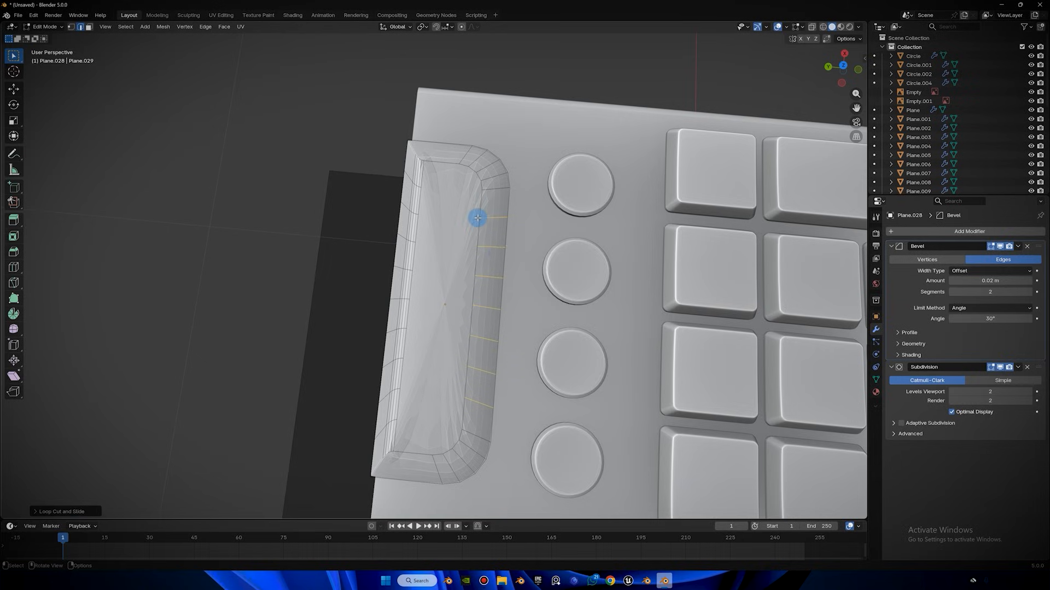
# Connect the first five front and rear vertex pairs across the top face, working from the +X end to the middle.
pyautogui.press('1')
pyautogui.click(478, 217)
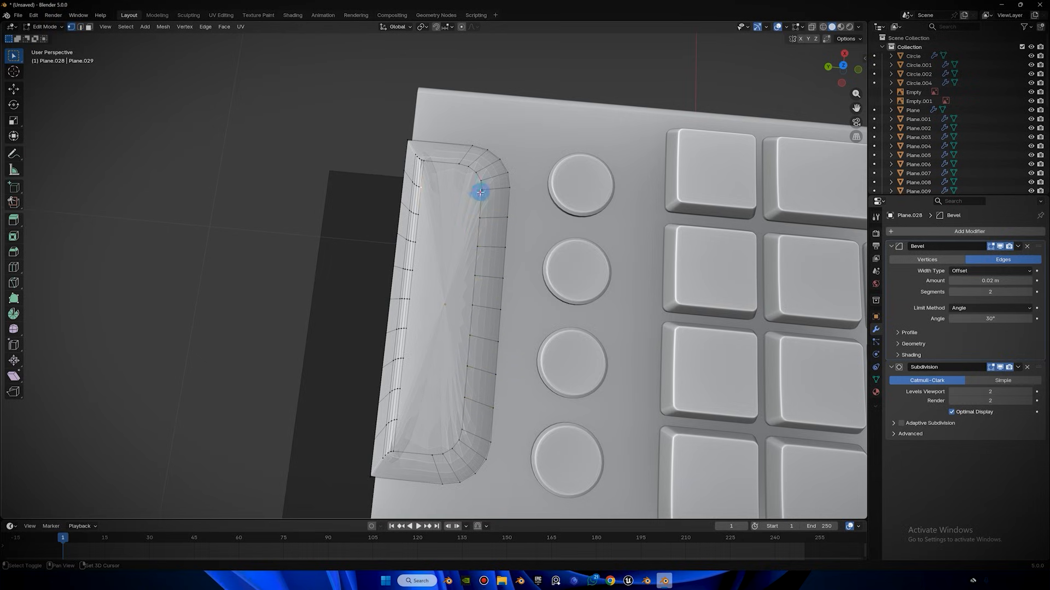
pyautogui.press('j')
pyautogui.click(478, 217)
pyautogui.keyDown('shift'); pyautogui.click(415, 210); pyautogui.keyUp('shift')
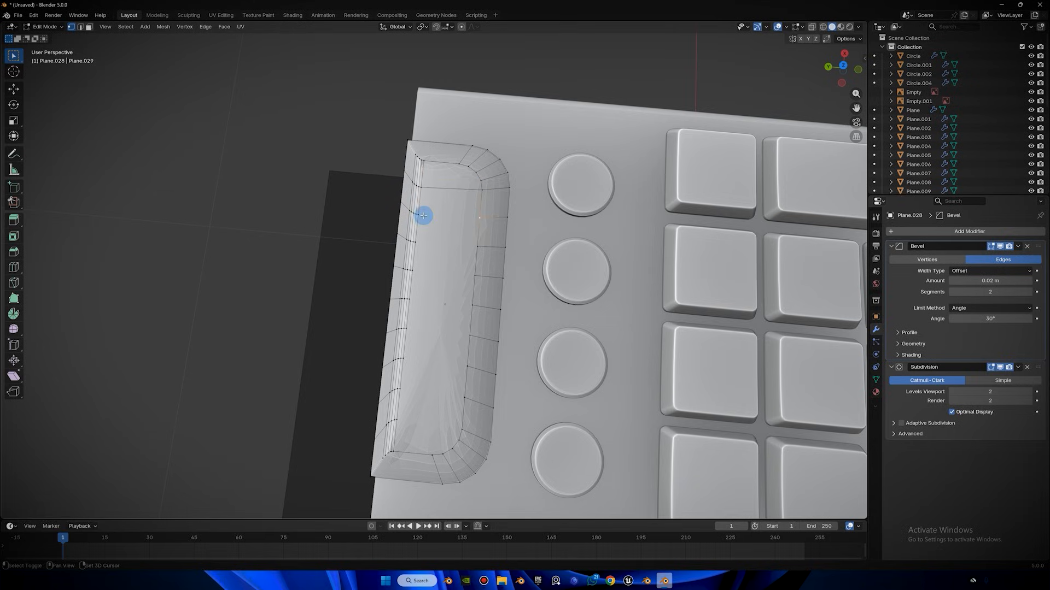
pyautogui.press('j')
pyautogui.click(417, 241)
pyautogui.keyDown('shift'); pyautogui.click(478, 246); pyautogui.keyUp('shift')
pyautogui.click(476, 270)
pyautogui.keyDown('shift'); pyautogui.click(419, 269); pyautogui.keyUp('shift')
pyautogui.press('j')
pyautogui.click(413, 300)
pyautogui.keyDown('shift'); pyautogui.click(465, 305); pyautogui.keyUp('shift')
pyautogui.press('j')
# Connect the remaining four front and rear vertex pairs across the top face toward the -X end.
pyautogui.click(469, 335)
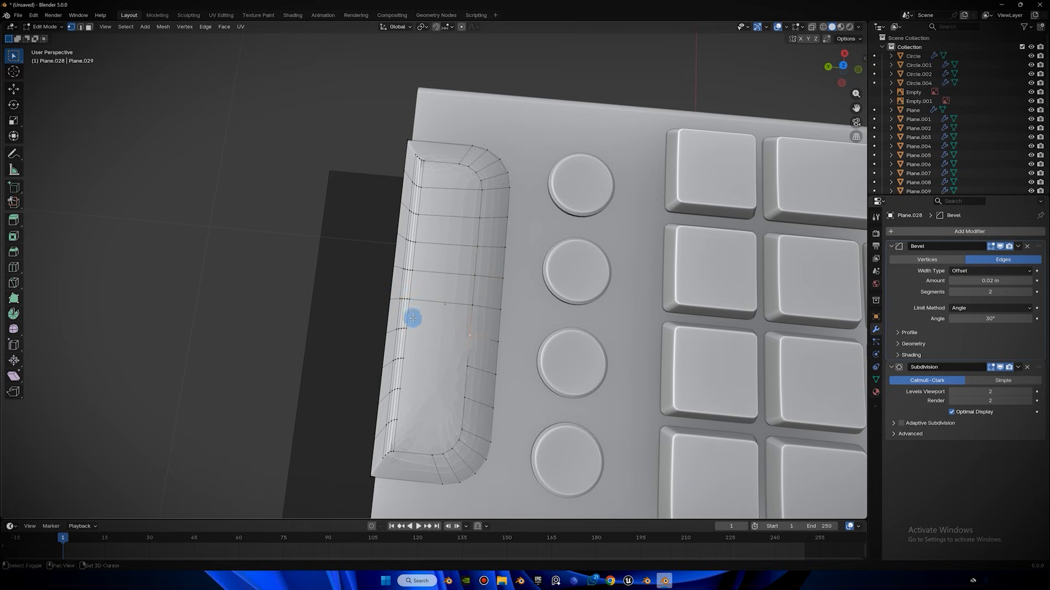
pyautogui.keyDown('shift'); pyautogui.click(407, 328); pyautogui.keyUp('shift')
pyautogui.press('j')
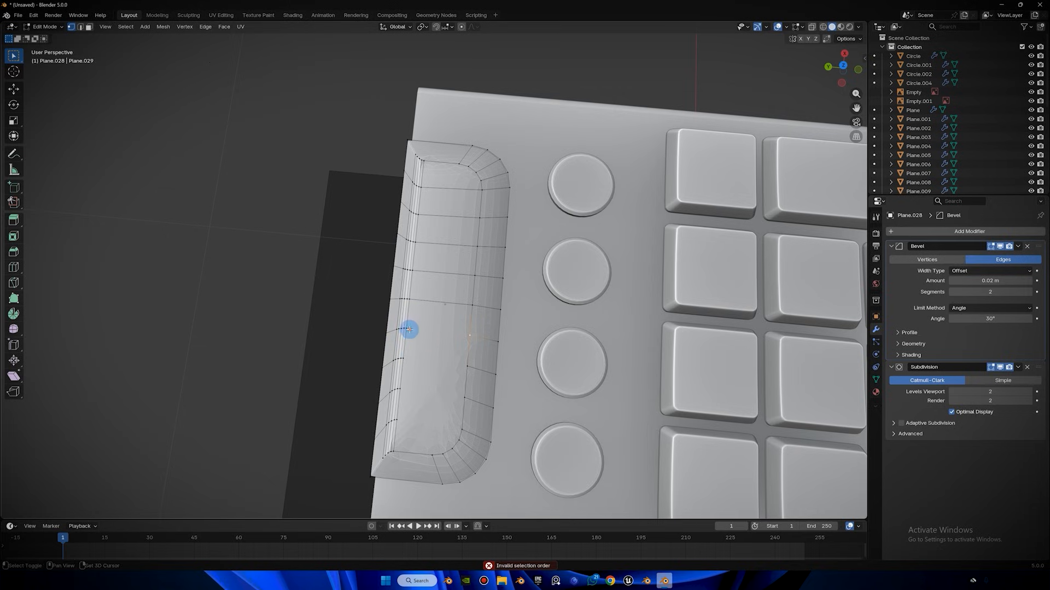
pyautogui.click(409, 359)
pyautogui.press('j')
pyautogui.click(464, 397)
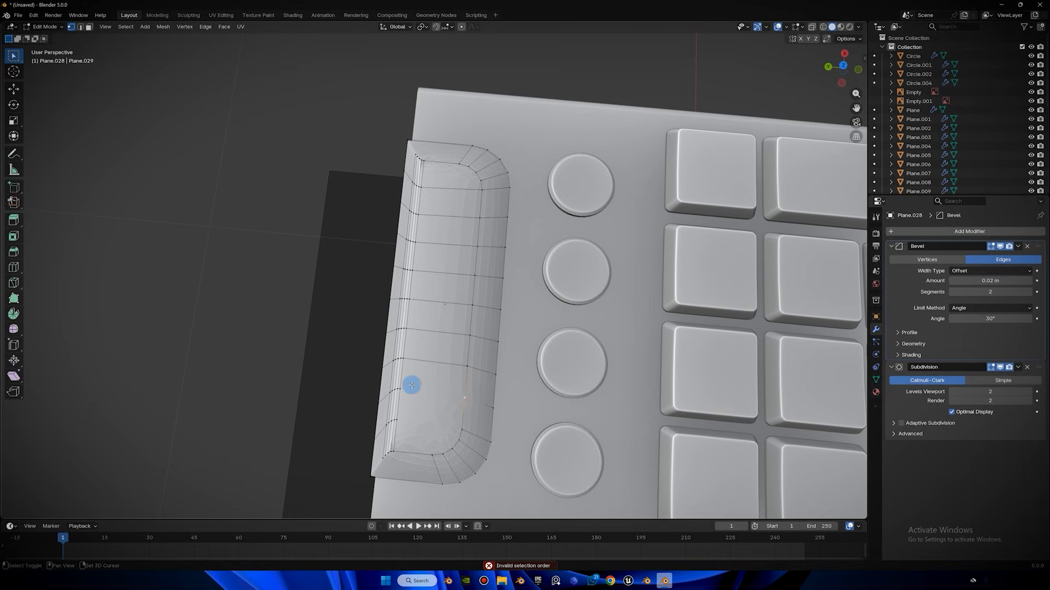
pyautogui.keyDown('shift'); pyautogui.click(404, 388); pyautogui.keyUp('shift')
pyautogui.press('j')
pyautogui.click(405, 422)
pyautogui.keyDown('shift'); pyautogui.click(460, 426); pyautogui.keyUp('shift')
pyautogui.press('j')
# Add three loop cuts running around the housing's front slope and rounded corners.
pyautogui.moveTo(471, 300); pyautogui.dragTo(433, 347, button='middle')
pyautogui.hotkey('ctrl', 'r')
pyautogui.moveTo(371, 357); pyautogui.dragTo(363, 380, button='middle')
pyautogui.scroll(2, 362, 381)
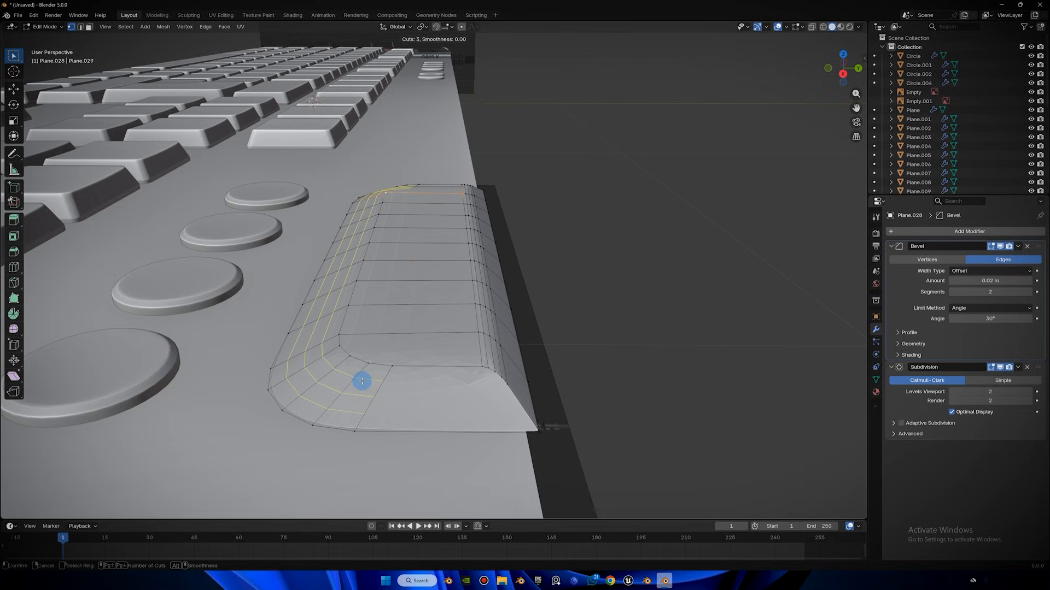
pyautogui.click(362, 381)
# Try joining the cut-end vertices on the +X end slope to the rear corner's bevel vertices, then undo the last join.
pyautogui.moveTo(360, 379); pyautogui.dragTo(461, 332, button='middle')
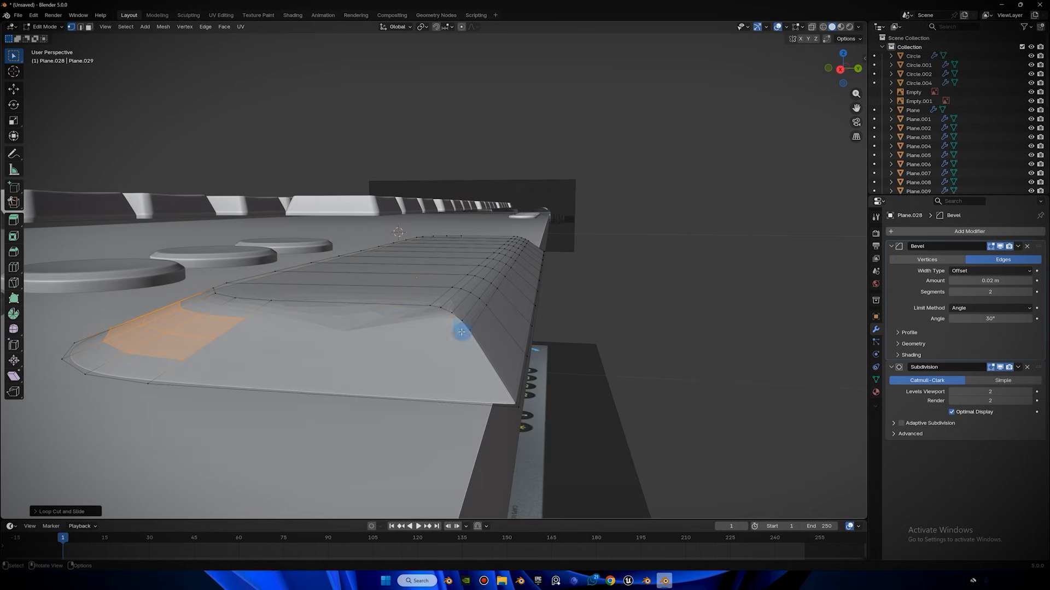
pyautogui.click(472, 334)
pyautogui.press('j')
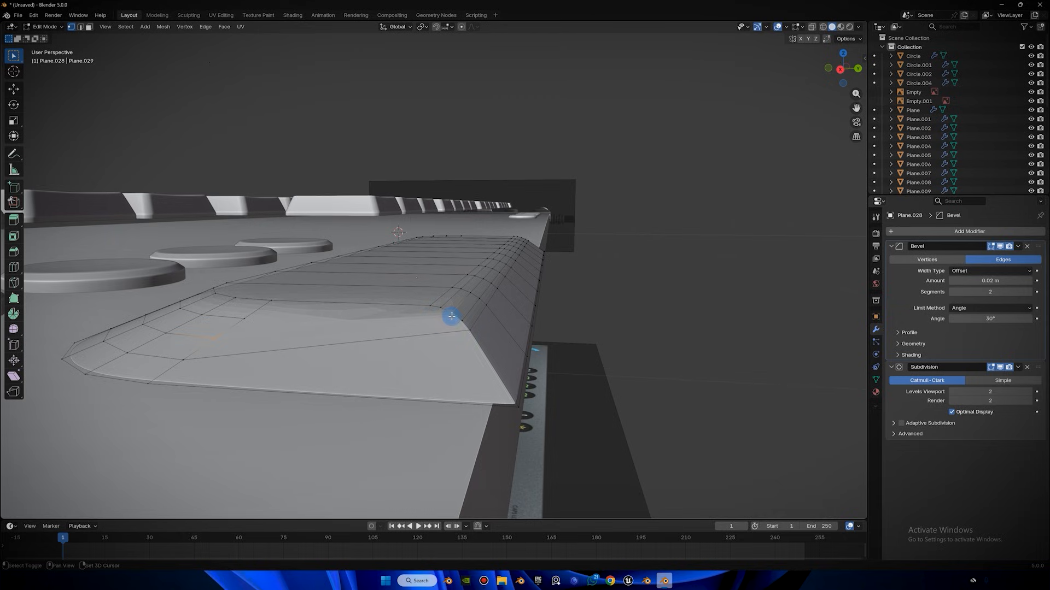
pyautogui.keyDown('shift'); pyautogui.click(444, 311); pyautogui.keyUp('shift')
pyautogui.click(427, 308)
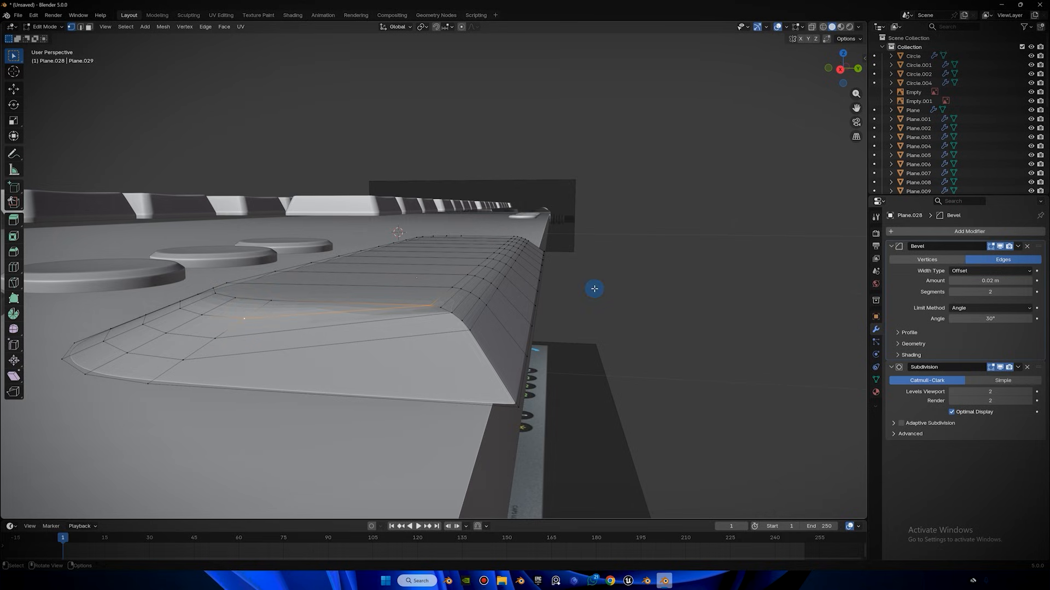
pyautogui.hotkey('ctrl', 'z')
pyautogui.hotkey('ctrl', 'z')
pyautogui.hotkey('ctrl', 'z')
pyautogui.hotkey('ctrl', 'z')
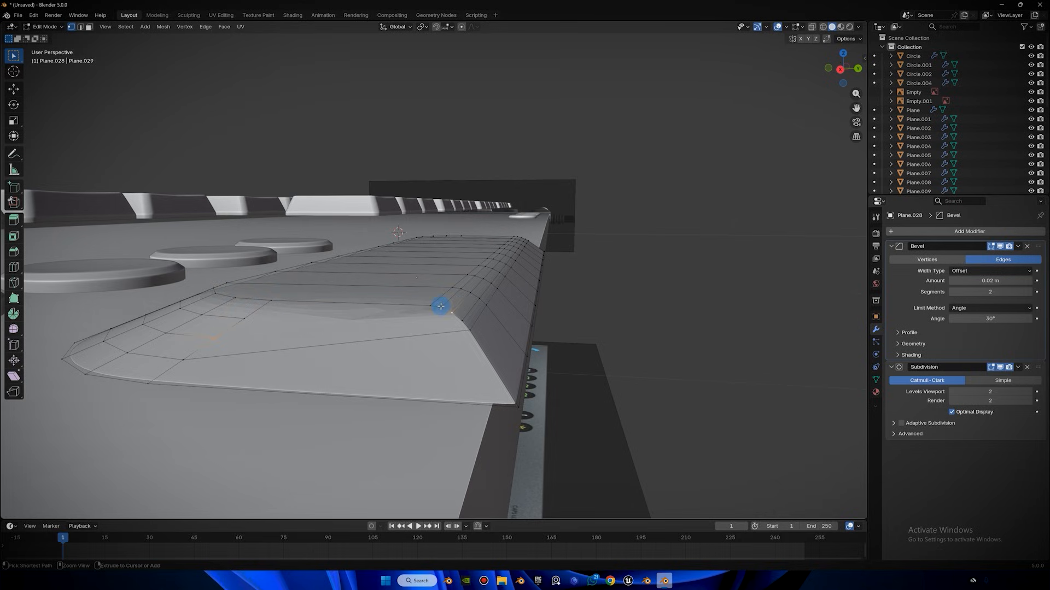
# Retry the uppermost join on the +X end slope, then undo the joins and the three surrounding loop cuts.
pyautogui.click(441, 307)
pyautogui.keyDown('ctrl'); pyautogui.click(245, 319); pyautogui.keyUp('ctrl')
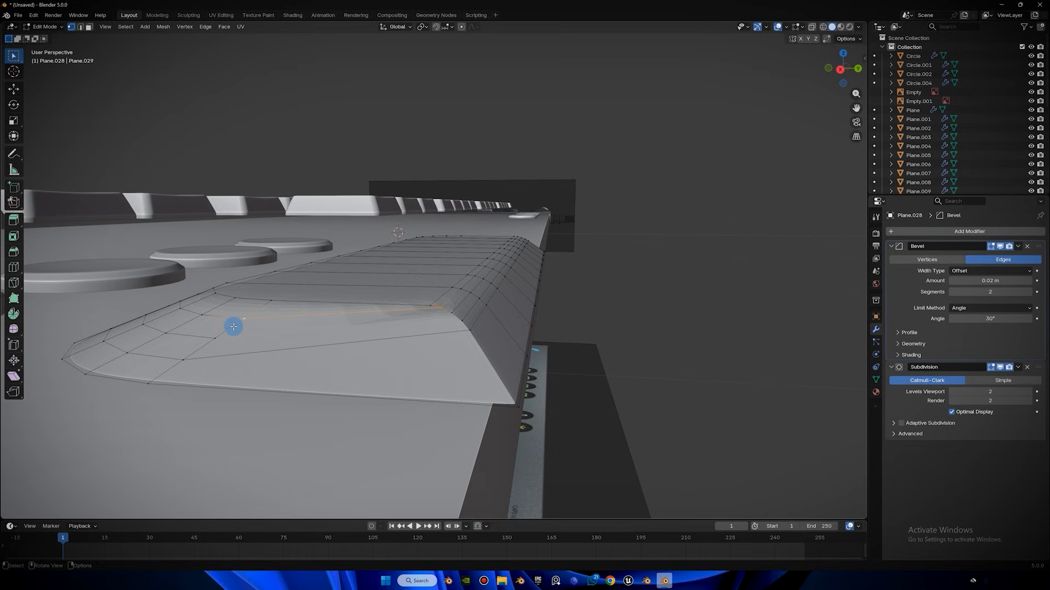
pyautogui.click(220, 338)
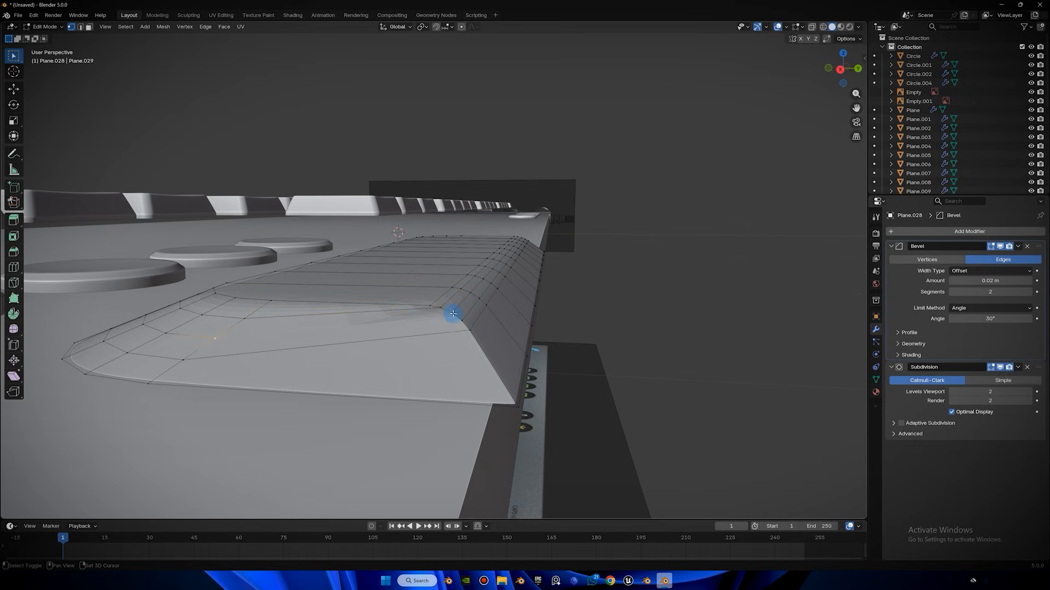
pyautogui.hotkey('ctrl', 'z')
pyautogui.hotkey('ctrl', 'z')
# Add four evenly spaced loop cuts running around the housing's front slope and rounded corners.
pyautogui.hotkey('ctrl', 'e')
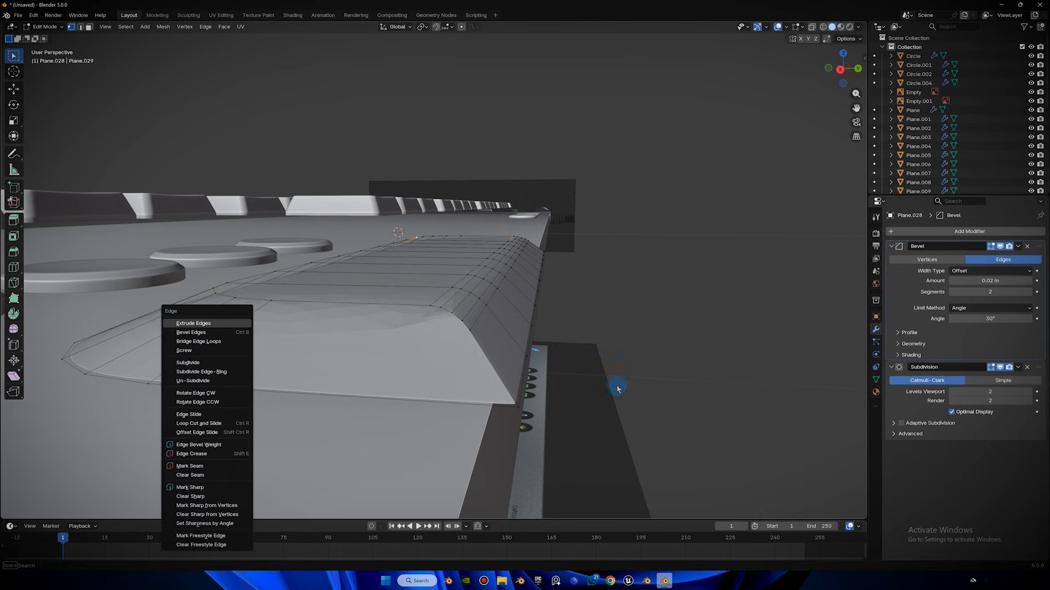
pyautogui.click(183, 323)
pyautogui.click(190, 334)
# Connect the four cut-end vertices on the +X end slope to the rear corner's bevel vertices and inspect the result in Object Mode.
pyautogui.press('1')
pyautogui.click(250, 315)
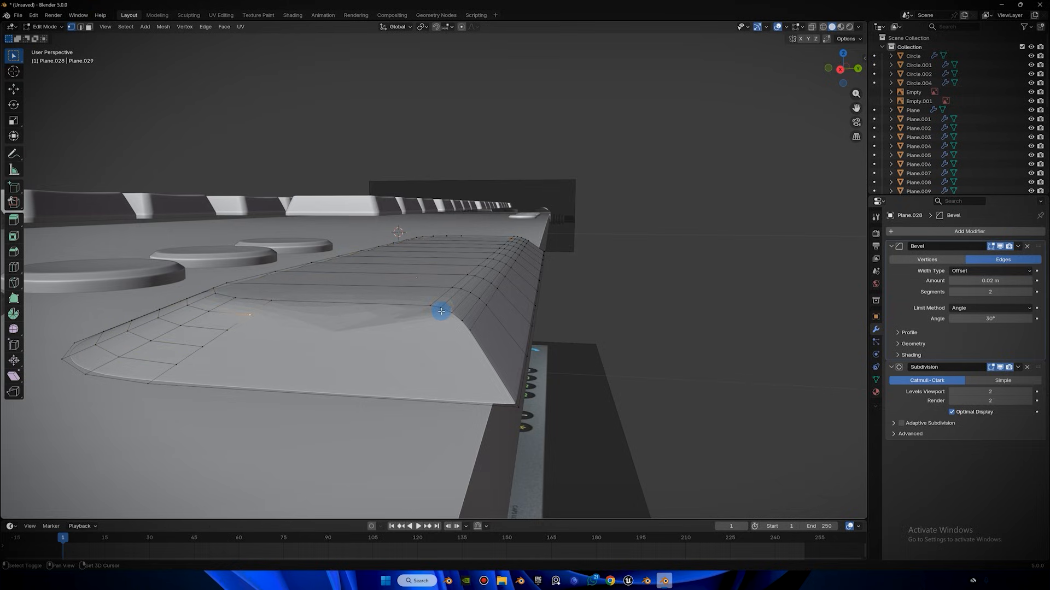
pyautogui.click(441, 311)
pyautogui.click(203, 347)
pyautogui.click(466, 324)
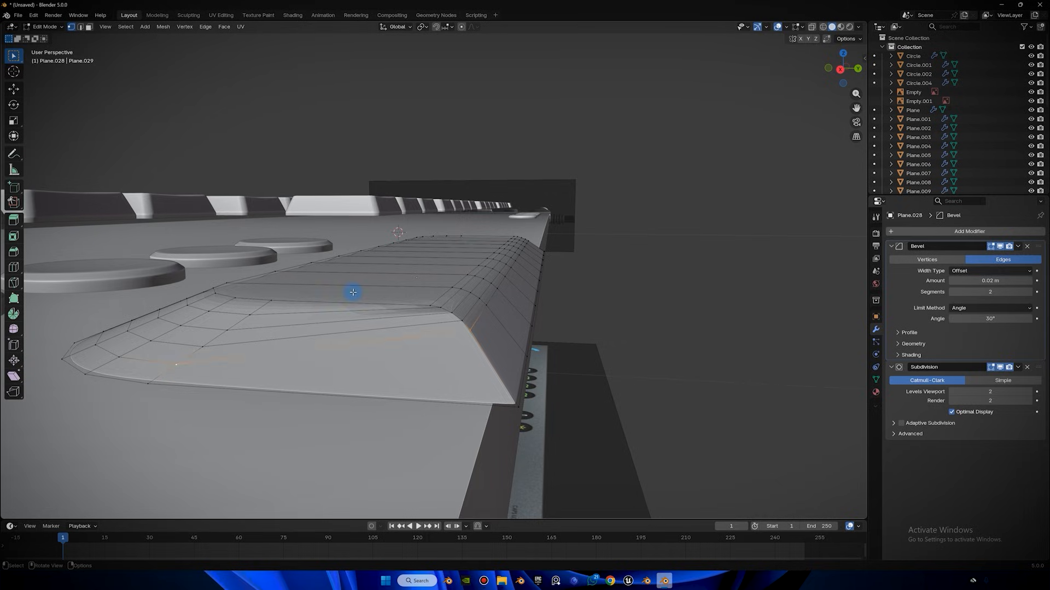
pyautogui.press('Tab')
pyautogui.moveTo(492, 250); pyautogui.dragTo(527, 356, button='middle')
# Return to Edit Mode and add three evenly spaced loop cuts across the housing's +X end slope.
pyautogui.press('Tab')
pyautogui.hotkey('ctrl', 'r')
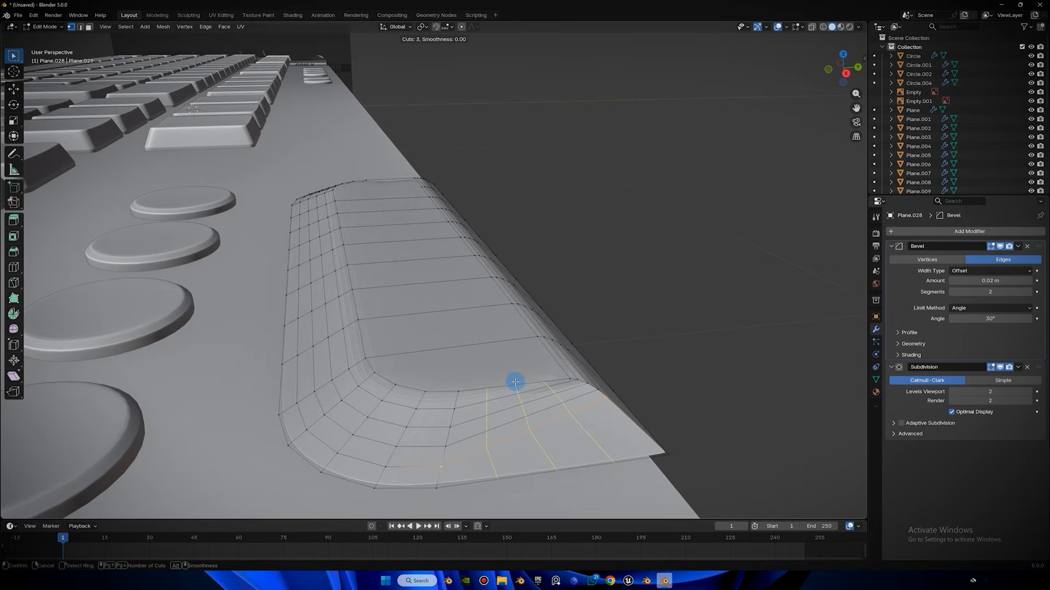
pyautogui.click(441, 467)
# Connect the cut-end vertices on the housing's -X end slope to the rear corner's bevel vertices.
pyautogui.moveTo(424, 201); pyautogui.dragTo(330, 386, button='middle')
pyautogui.moveTo(311, 441); pyautogui.dragTo(363, 370, button='middle')
pyautogui.scroll(3, 427, 365)
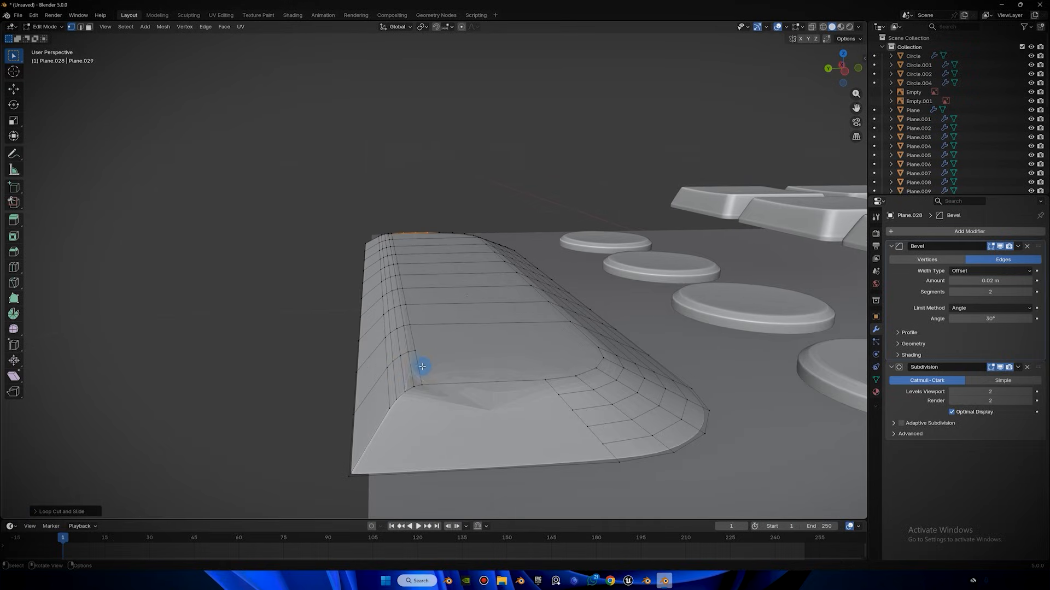
pyautogui.click(410, 387)
pyautogui.keyDown('shift'); pyautogui.click(558, 396); pyautogui.keyUp('shift')
pyautogui.press('j')
pyautogui.click(572, 409)
pyautogui.keyDown('shift'); pyautogui.click(404, 392); pyautogui.keyUp('shift')
pyautogui.press('j')
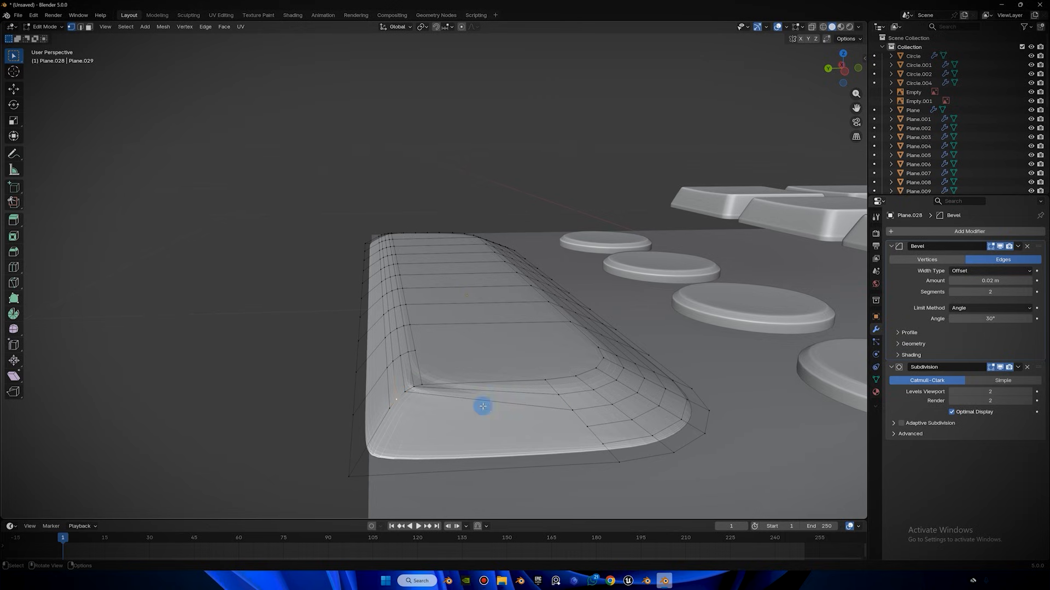
pyautogui.click(600, 442)
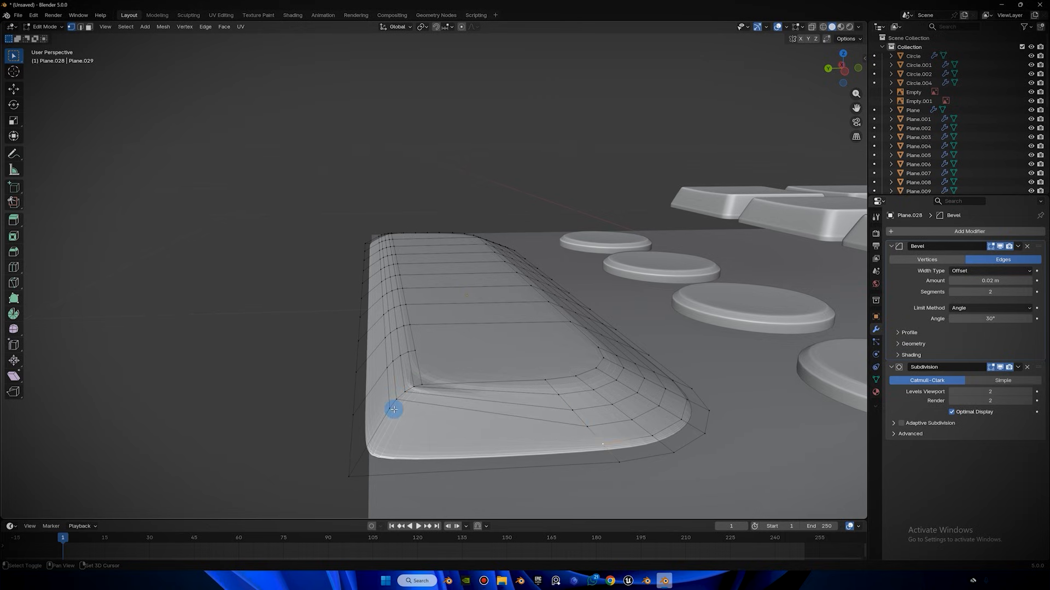
# Add evenly spaced loop cuts across the housing's -X end slope.
pyautogui.hotkey('ctrl', 'r')
pyautogui.click(470, 386)
pyautogui.rightClick(469, 375)
pyautogui.moveTo(480, 294); pyautogui.dragTo(436, 164, button='middle')
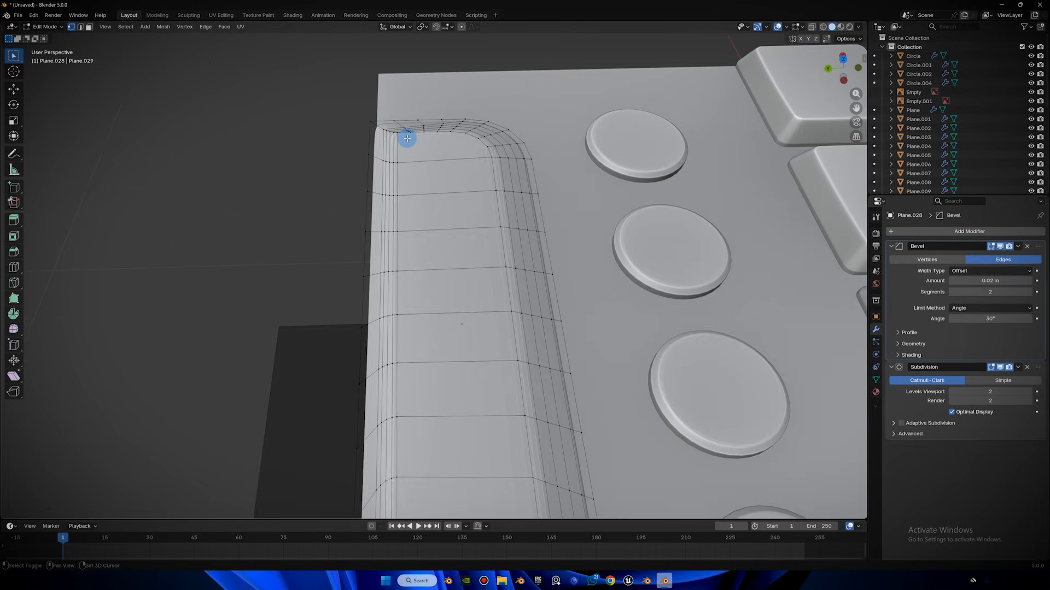
# Connect the matching vertices of the two end slopes with lengthwise edges across the volume roller housing's top face.
pyautogui.scroll(-2, 421, 131)
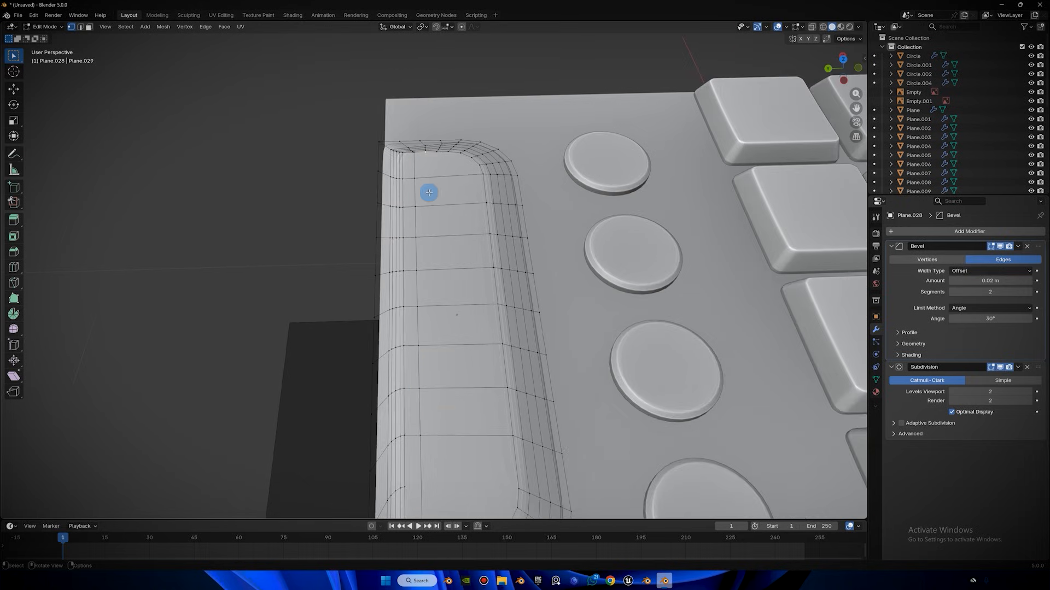
pyautogui.scroll(-1, 409, 411)
pyautogui.keyDown('alt'); pyautogui.click(436, 428); pyautogui.keyUp('alt')
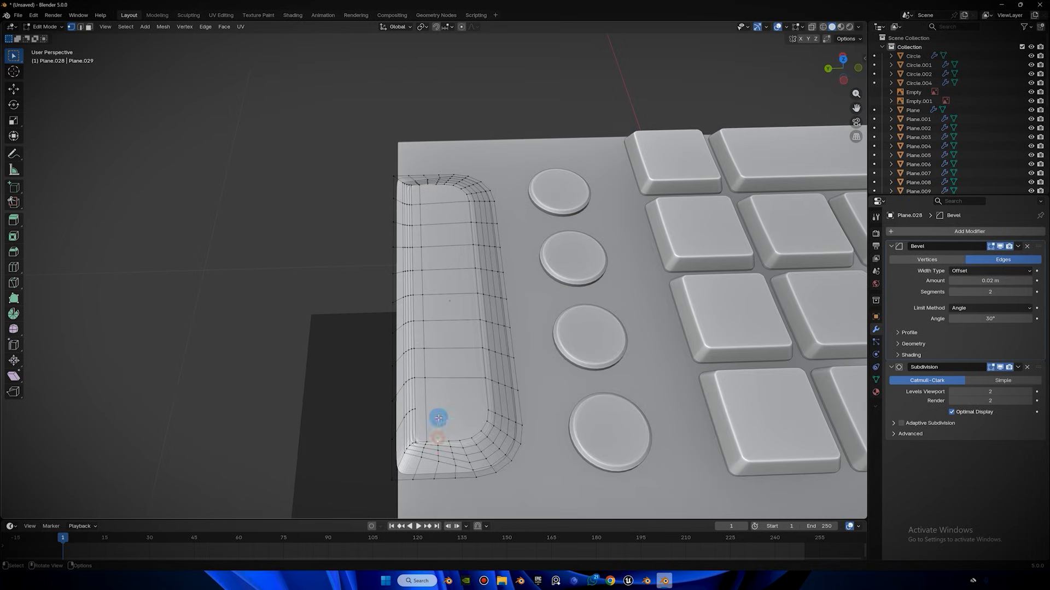
pyautogui.click(443, 185)
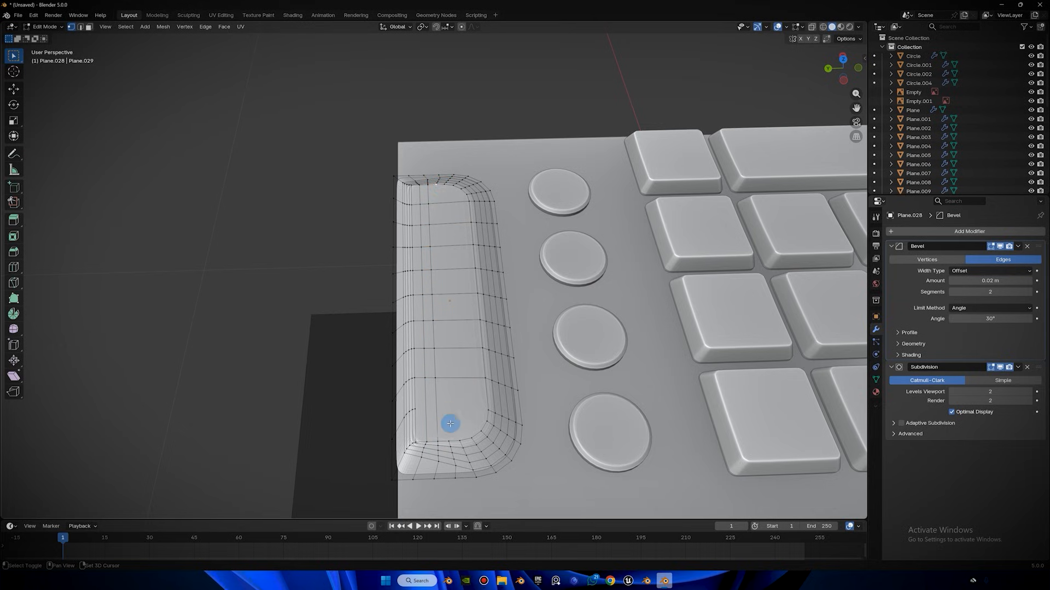
# Inspect the housing's subdivided surface in Object Mode, then examine its rear corner topology from a low angle in Edit Mode.
pyautogui.press('Tab')
pyautogui.moveTo(476, 299)
pyautogui.mouseDown(button='middle')
pyautogui.moveTo(492, 260)
pyautogui.moveTo(478, 258)
pyautogui.moveTo(488, 294)
pyautogui.moveTo(474, 269)
pyautogui.moveTo(457, 278)
pyautogui.moveTo(443, 269)
pyautogui.moveTo(465, 304)
pyautogui.mouseUp(button='middle')
pyautogui.scroll(1, 479, 258)
pyautogui.press('Tab')
pyautogui.scroll(2, 481, 258)
pyautogui.scroll(-2, 487, 294)
pyautogui.scroll(-2, 473, 270)
pyautogui.scroll(3, 457, 279)
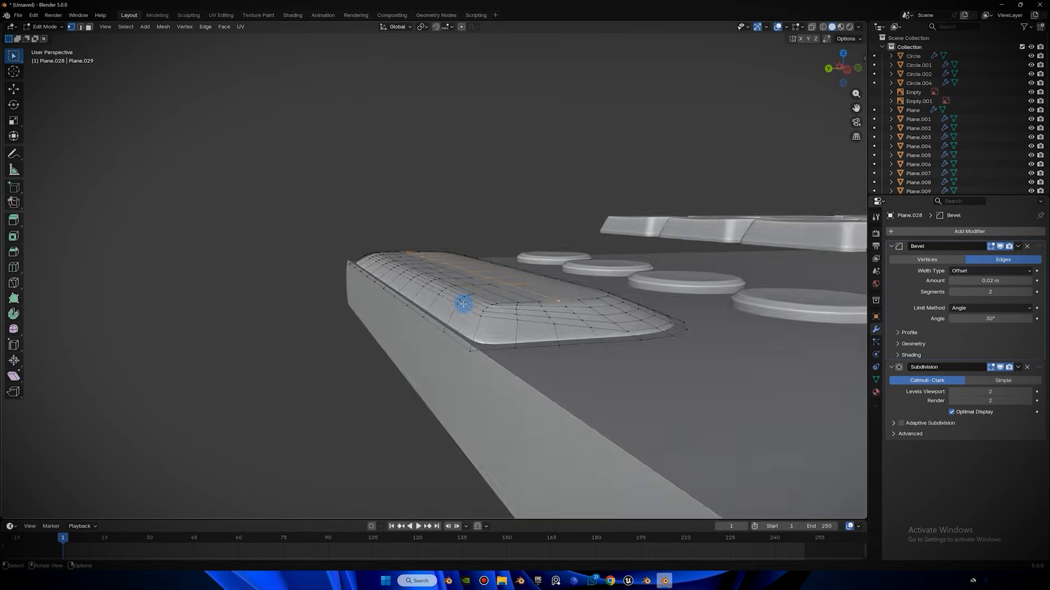
pyautogui.scroll(2, 464, 304)
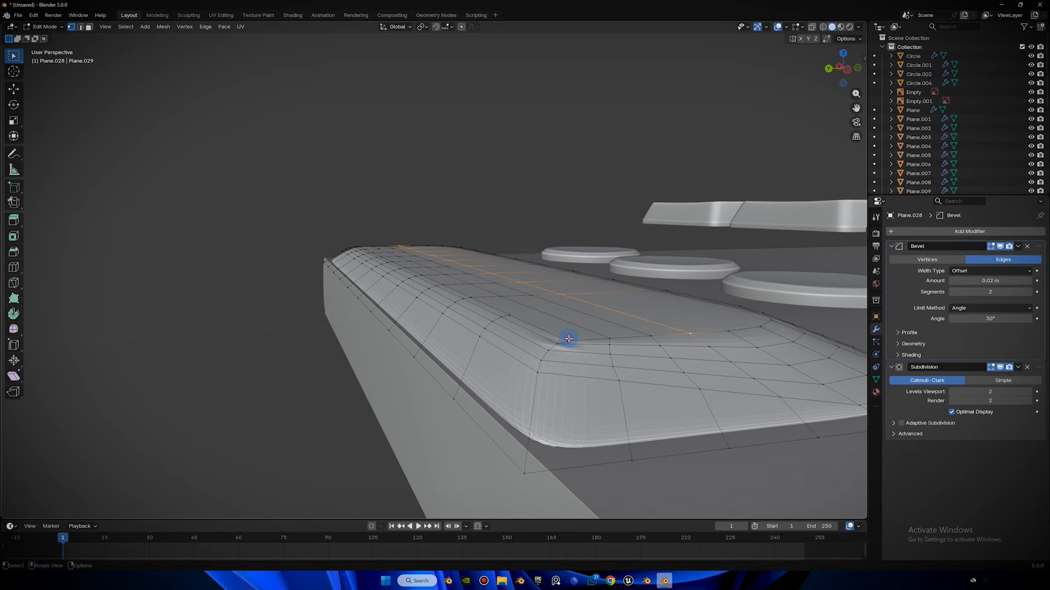
# In top view, move the bevel vertices at the housing's rear -X corner inward one by one to soften the corner.
pyautogui.click(843, 53)
pyautogui.keyDown('shift'); pyautogui.moveTo(340, 260); pyautogui.dragTo(581, 324, button='middle'); pyautogui.keyUp('shift')
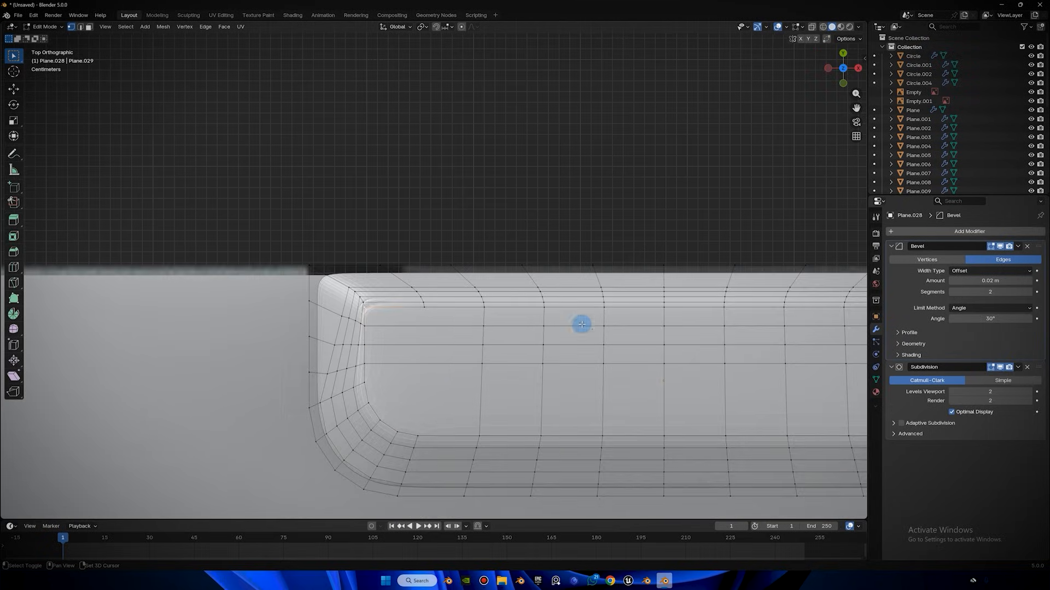
pyautogui.scroll(5, 297, 359)
pyautogui.scroll(-2, 314, 339)
pyautogui.press('g')
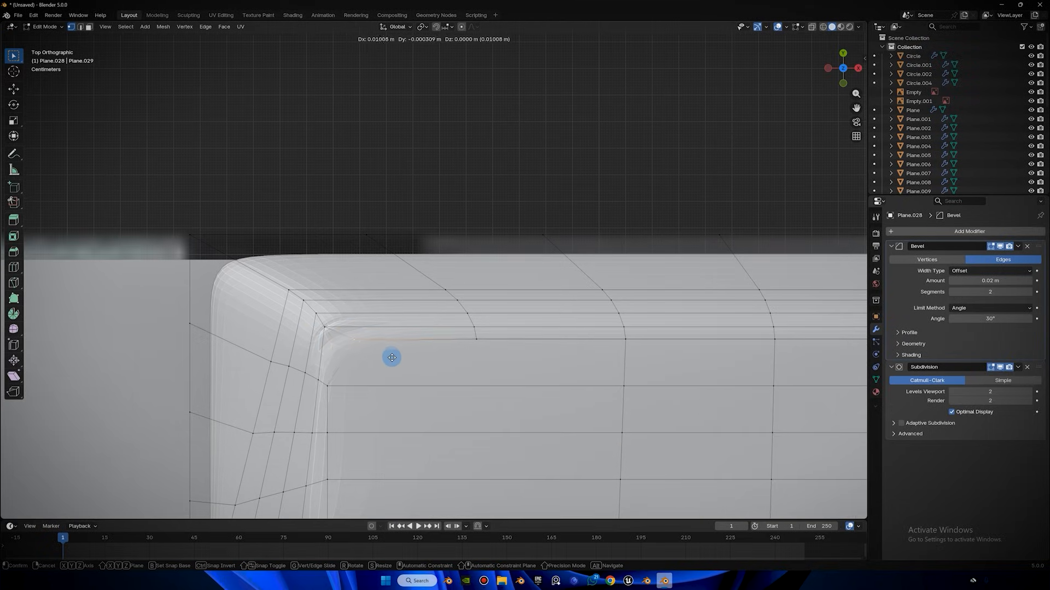
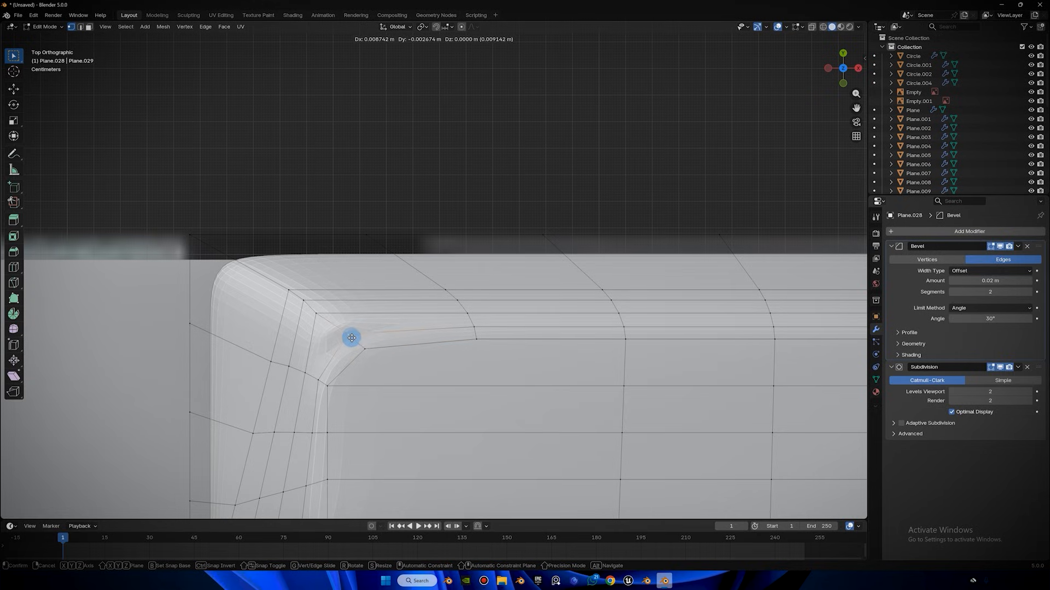
pyautogui.click(345, 332)
pyautogui.click(319, 313)
pyautogui.press('g')
pyautogui.click(331, 311)
pyautogui.press('g')
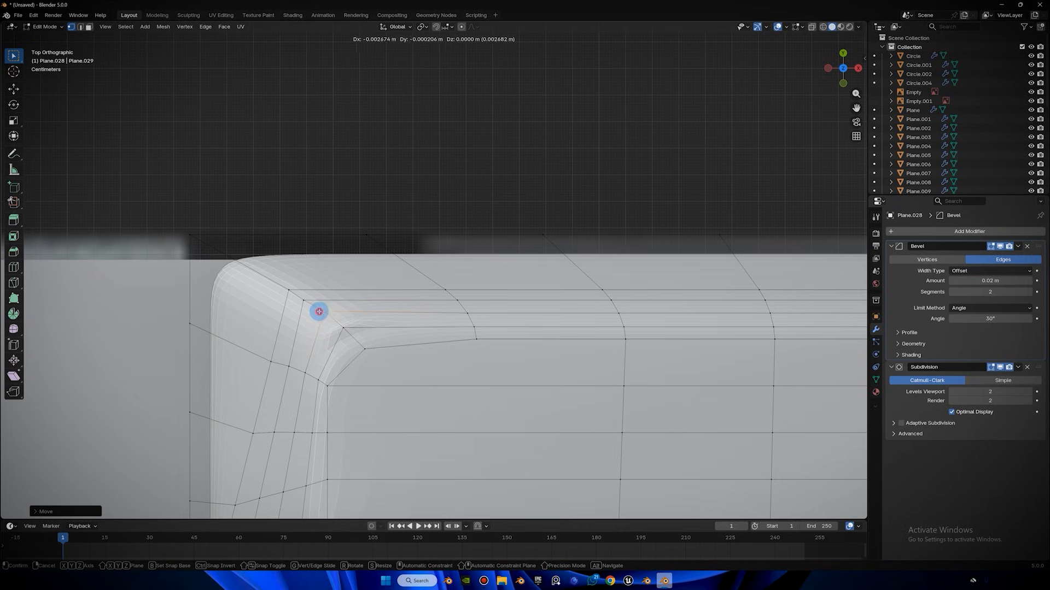
pyautogui.click(324, 311)
# Select the diagonal vertex path across the rear -X corner and even it out with LoopTools Space and Relax.
pyautogui.click(286, 286)
pyautogui.keyDown('ctrl'); pyautogui.click(365, 349); pyautogui.keyUp('ctrl')
pyautogui.rightClick(416, 270)
pyautogui.moveTo(417, 255)
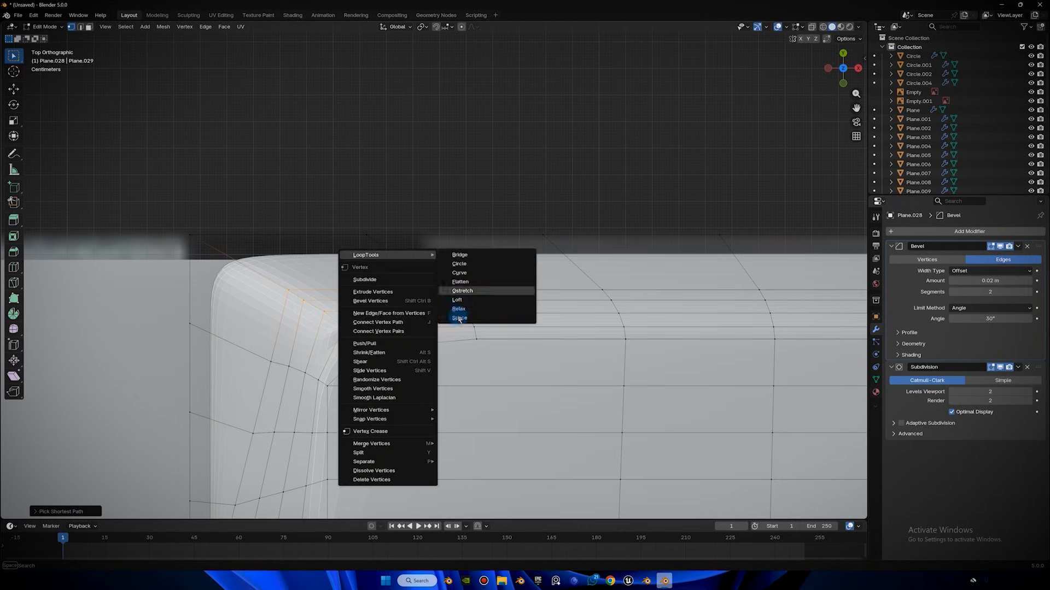
pyautogui.click(461, 317)
pyautogui.rightClick(452, 200)
pyautogui.moveTo(459, 201)
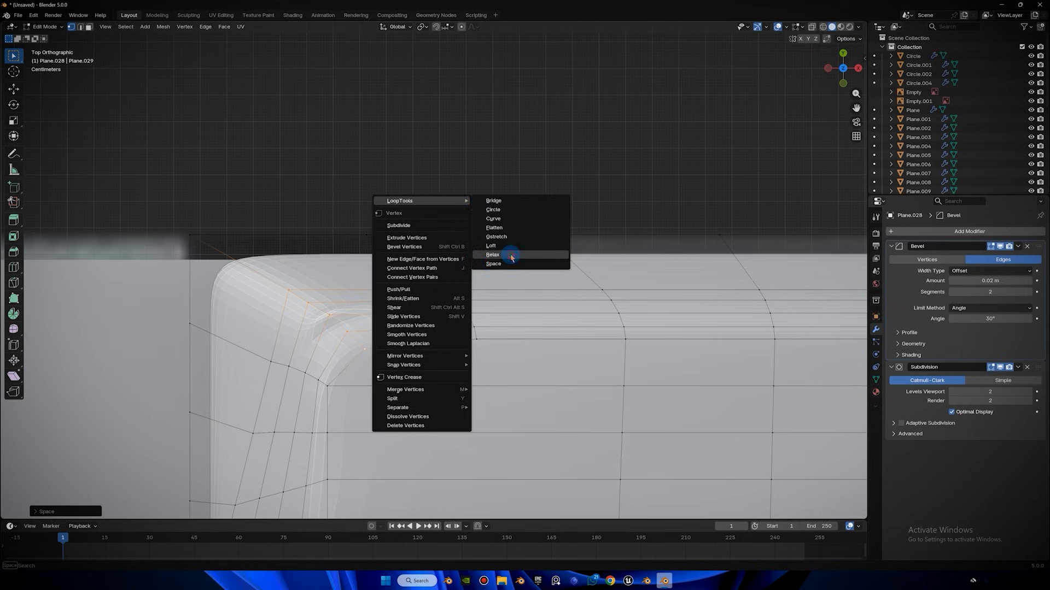
# Relax the selected edge run at the volume-roller housing's upper-left corner with LoopTools.
pyautogui.click(512, 257)
pyautogui.moveTo(507, 253); pyautogui.dragTo(618, 298, button='middle')
pyautogui.press('Tab')
pyautogui.press('Tab')
pyautogui.press('g')
pyautogui.press('g')
pyautogui.click(477, 243)
pyautogui.scroll(-1, 492, 260)
pyautogui.hotkey('ctrl', 'z')
pyautogui.hotkey('ctrl', 'b')
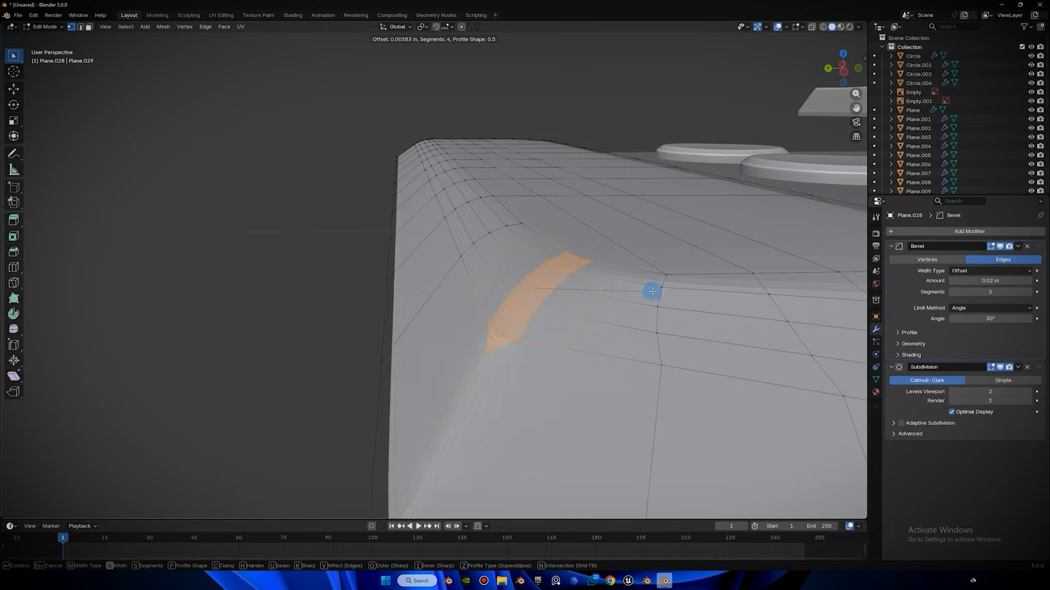
pyautogui.rightClick(656, 291)
# Delete the vertices of the housing's right half, keeping the left half of the mesh.
pyautogui.scroll(-3, 602, 278)
pyautogui.moveTo(602, 279); pyautogui.dragTo(749, 73, button='middle')
pyautogui.press('Tab')
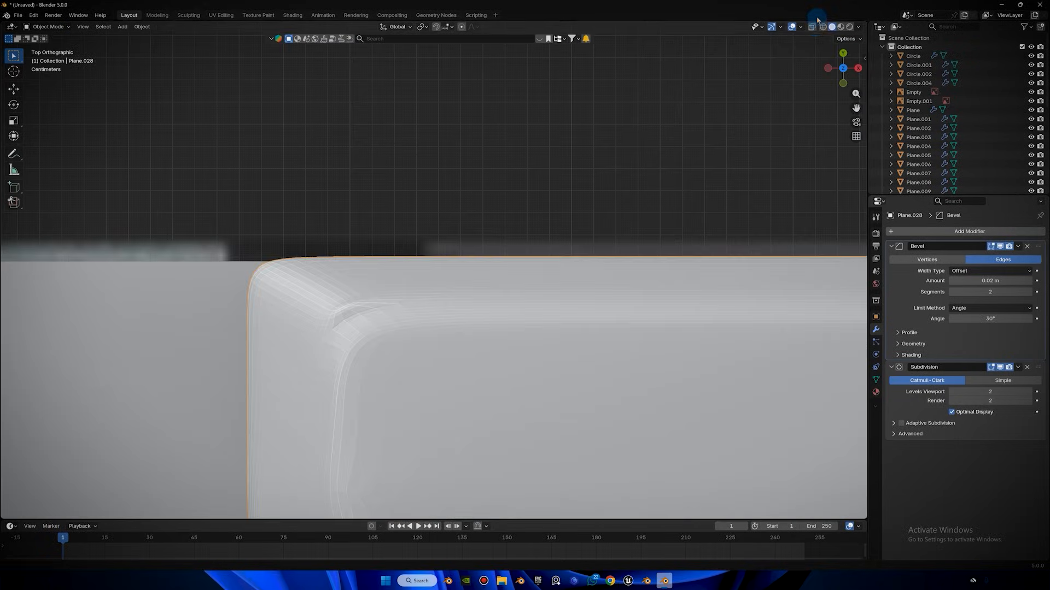
pyautogui.scroll(-3, 678, 250)
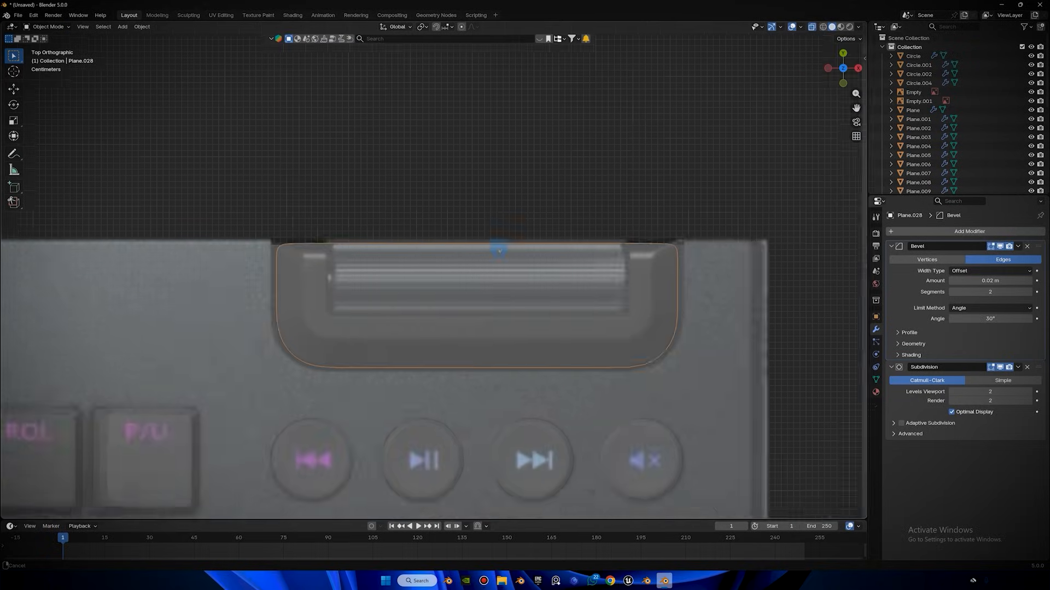
pyautogui.moveTo(697, 197); pyautogui.dragTo(459, 431)
pyautogui.press('x')
pyautogui.click(549, 211)
pyautogui.press('Tab')
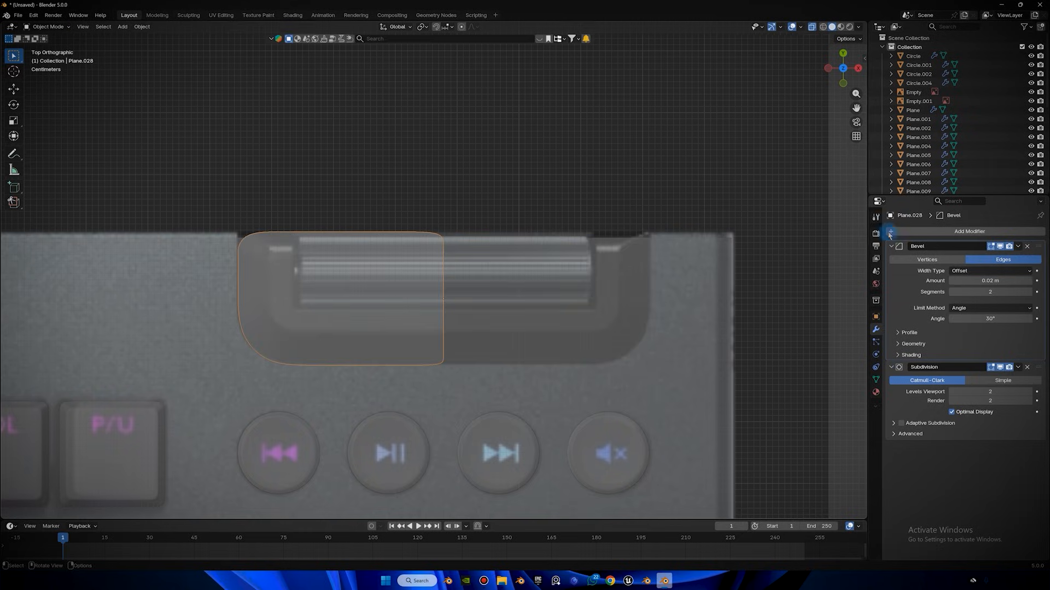
# Add a Mirror modifier on the X axis above the Bevel modifier and enable its clipping.
pyautogui.click(916, 231)
pyautogui.click(916, 229)
pyautogui.click(889, 264)
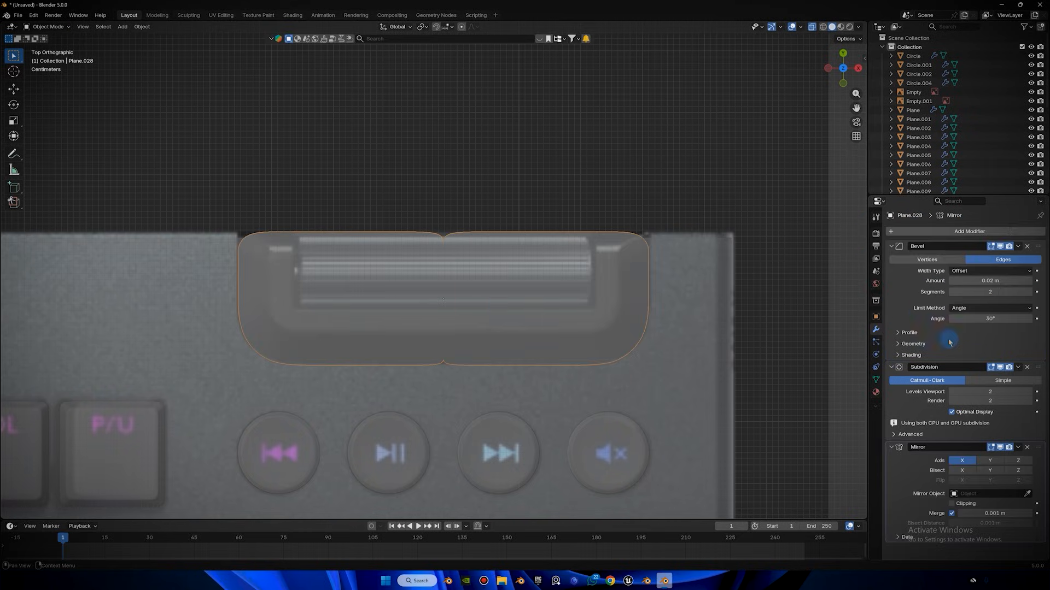
pyautogui.moveTo(1041, 447); pyautogui.dragTo(1039, 247)
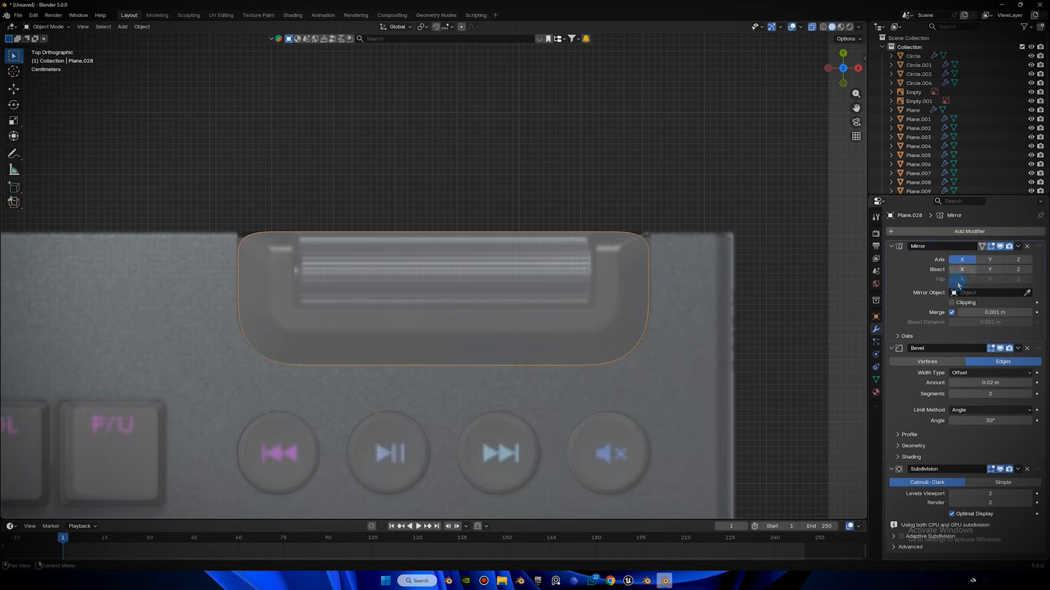
pyautogui.click(953, 302)
# Select the diagonal edge run at the rear outer corner of the housing in Edit Mode.
pyautogui.press('Tab')
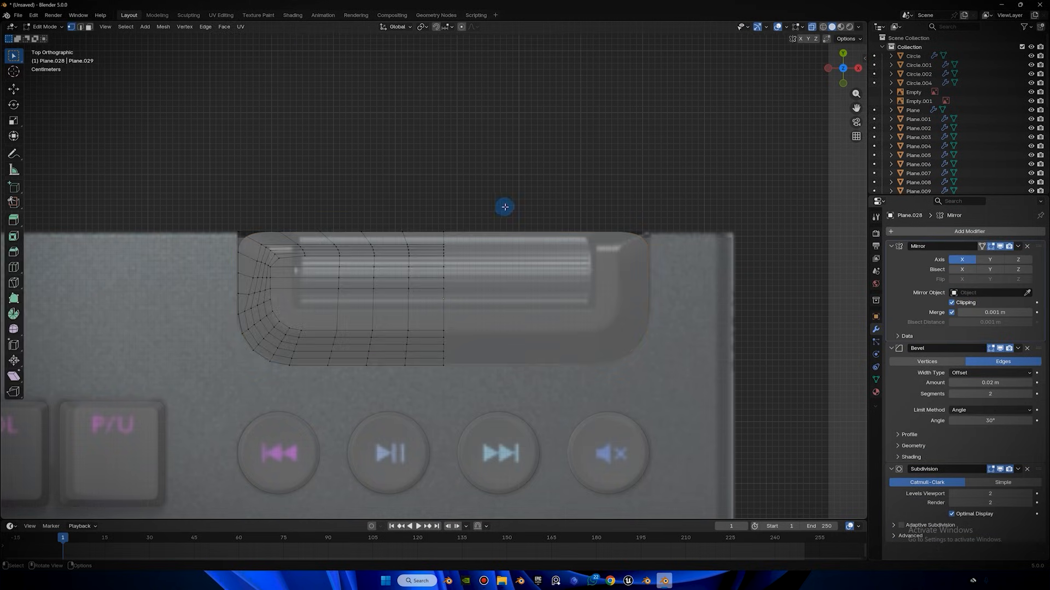
pyautogui.scroll(3, 504, 207)
pyautogui.keyDown('alt'); pyautogui.click(127, 222); pyautogui.keyUp('alt')
pyautogui.hotkey('ctrl', 'n')
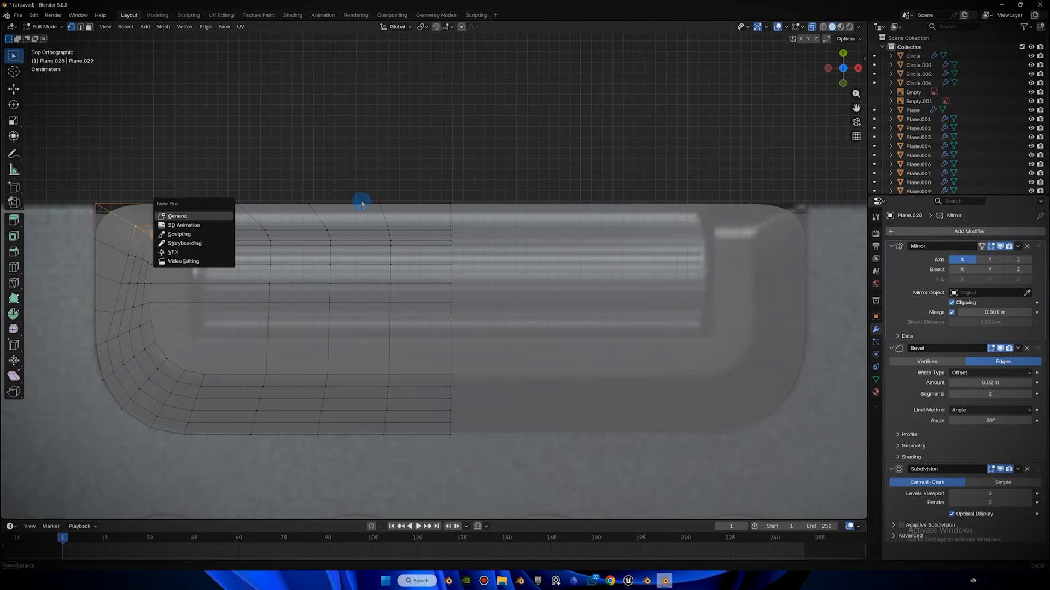
pyautogui.moveTo(382, 185); pyautogui.dragTo(711, 82, button='middle')
pyautogui.click(812, 28)
pyautogui.scroll(-3, 690, 113)
pyautogui.moveTo(656, 136); pyautogui.dragTo(593, 242, button='middle')
pyautogui.scroll(2, 592, 242)
pyautogui.hotkey('ctrl', 'n')
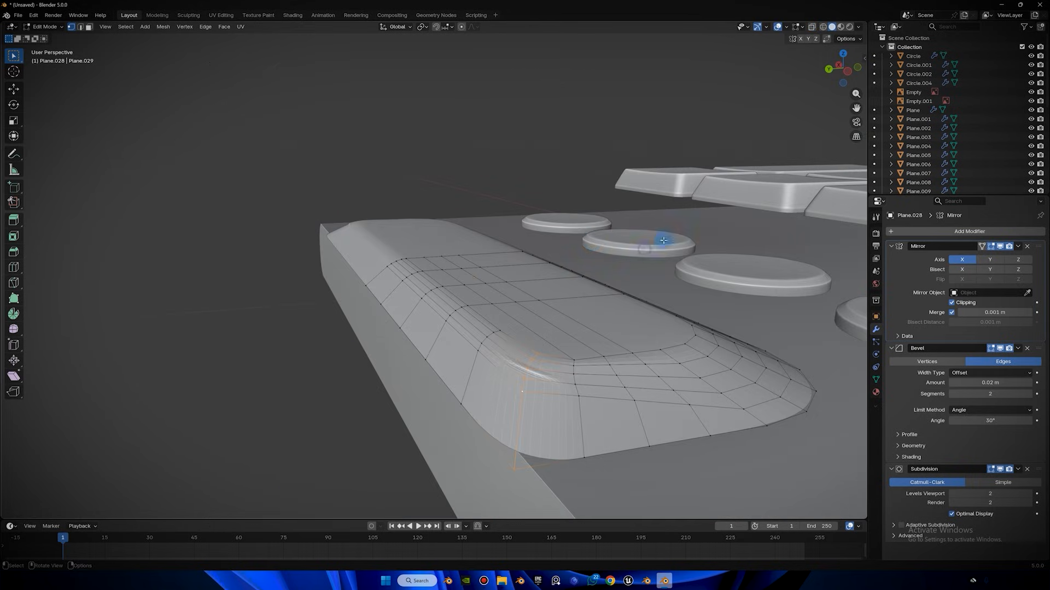
pyautogui.moveTo(663, 241); pyautogui.dragTo(670, 237, button='middle')
pyautogui.hotkey('ctrl', 'n')
# Try bevelling the selected corner edges with 4 segments.
pyautogui.hotkey('ctrl', 'b')
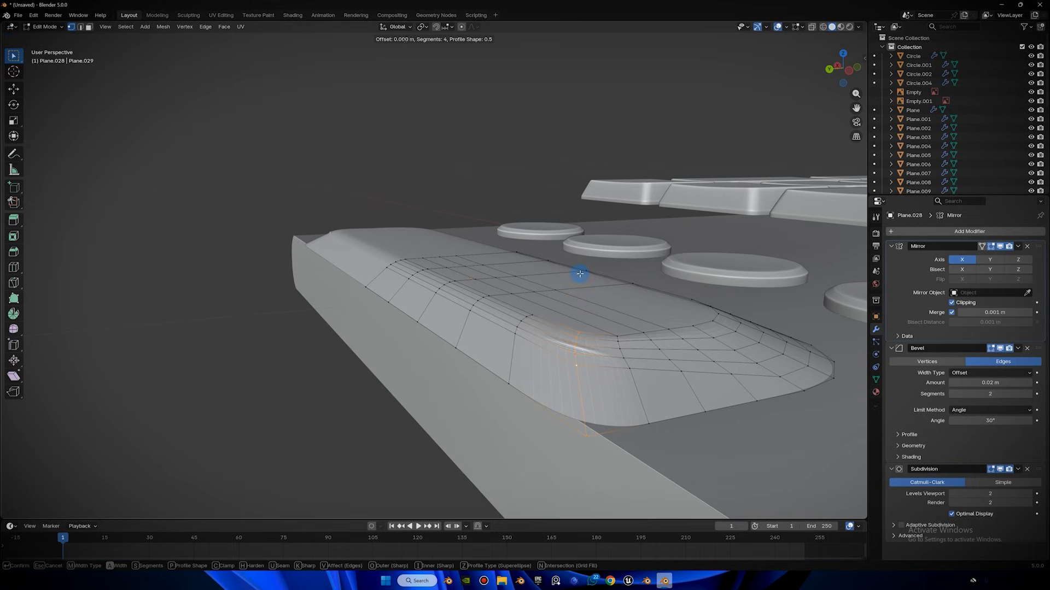
pyautogui.click(608, 264)
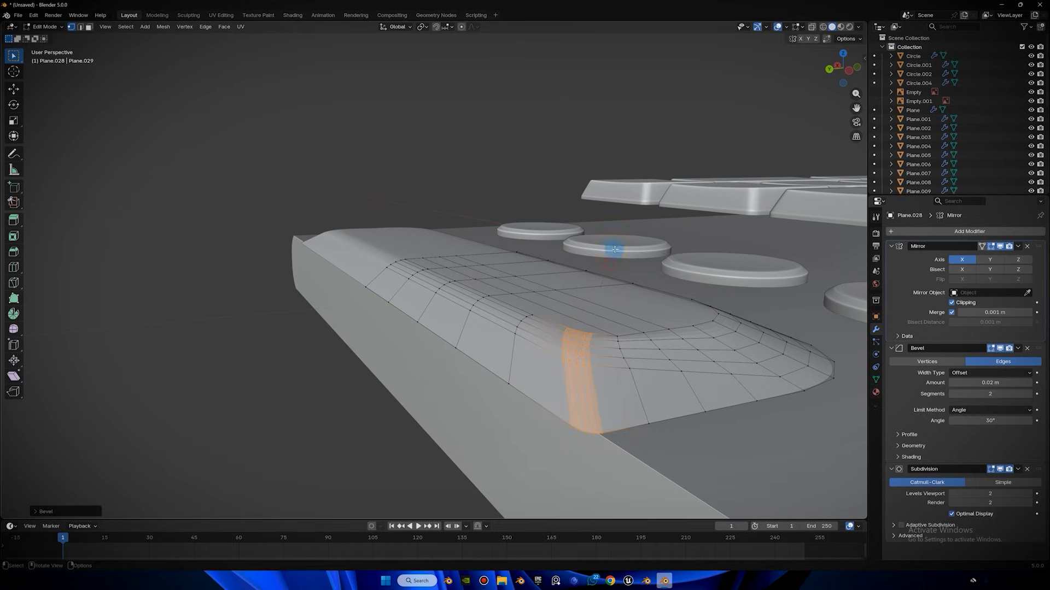
pyautogui.press('Tab')
pyautogui.press('Tab')
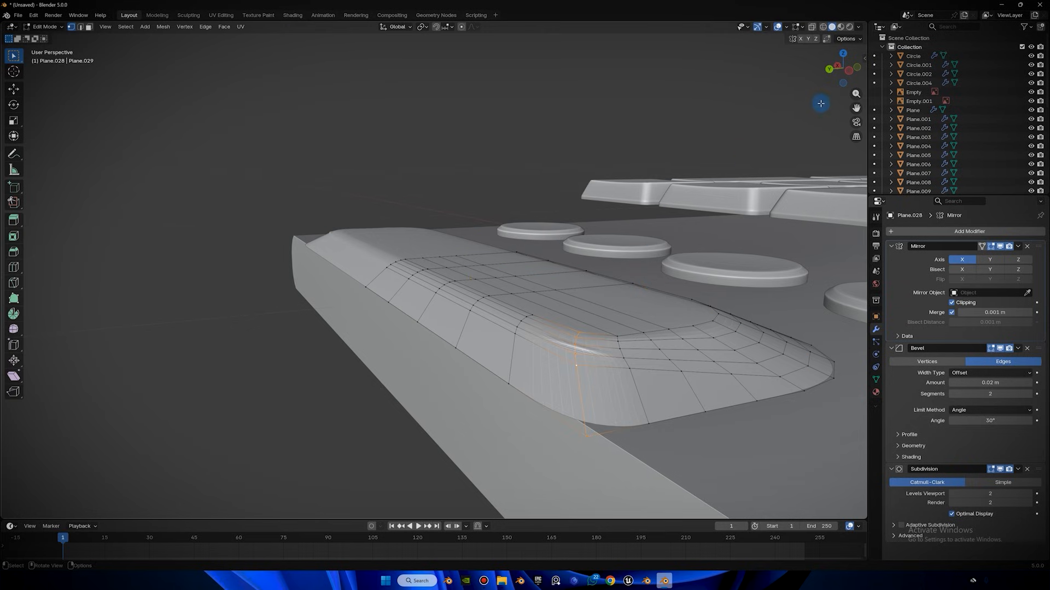
# Bevel the selected corner edges with 3 segments and an offset of about 0.004 m.
pyautogui.click(843, 53)
pyautogui.click(813, 26)
pyautogui.keyDown('shift'); pyautogui.moveTo(593, 155); pyautogui.dragTo(724, 207, button='middle'); pyautogui.keyUp('shift')
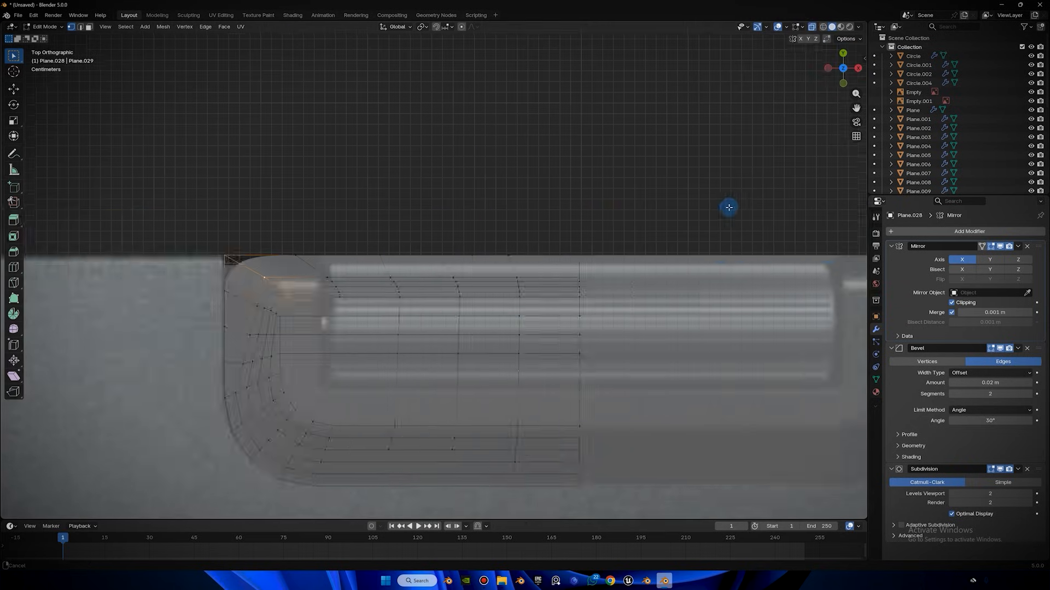
pyautogui.scroll(2, 369, 204)
pyautogui.keyDown('shift'); pyautogui.moveTo(369, 204); pyautogui.dragTo(473, 229, button='middle'); pyautogui.keyUp('shift')
pyautogui.hotkey('ctrl', 'b')
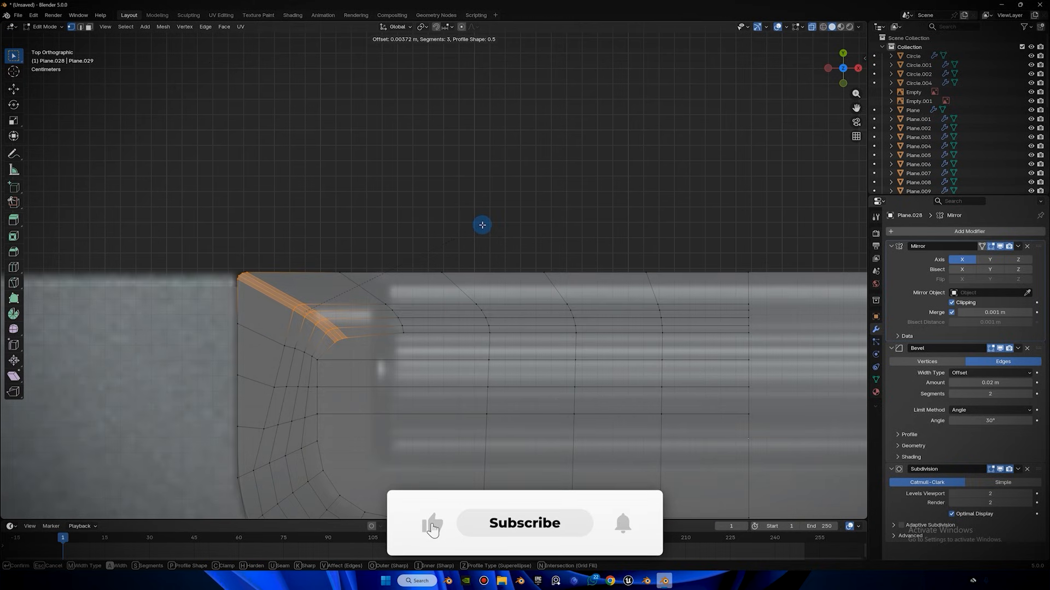
pyautogui.scroll(1, 482, 225)
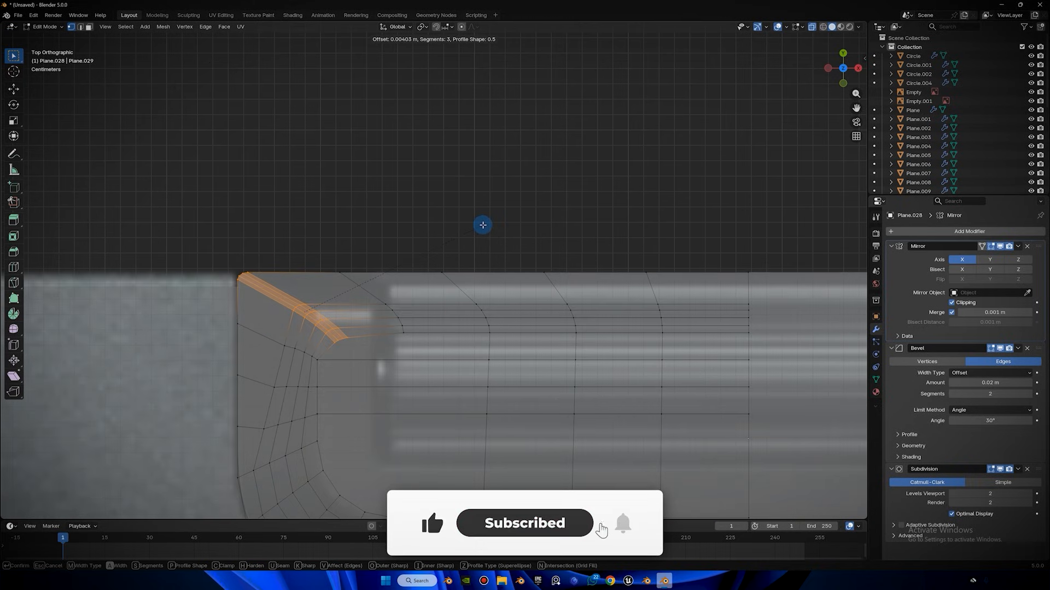
pyautogui.click(482, 224)
# Dissolve the two short edge runs on the housing's left side, just below the bevelled corner.
pyautogui.press('2')
pyautogui.keyDown('alt'); pyautogui.click(261, 337); pyautogui.keyUp('alt')
pyautogui.hotkey('ctrl', 'z')
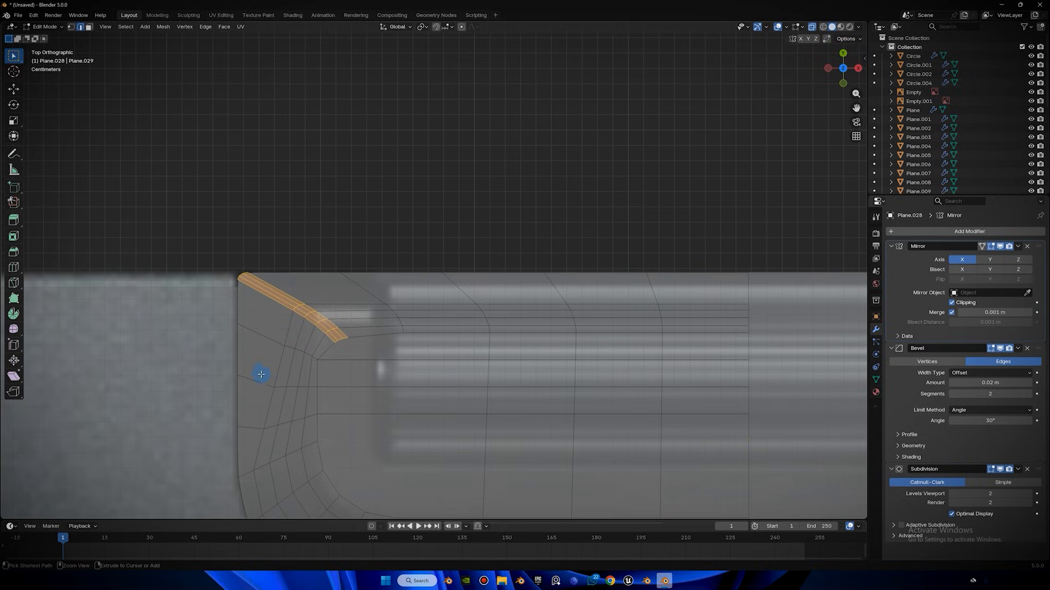
pyautogui.hotkey('ctrl', 'shift', 'z')
pyautogui.hotkey('ctrl', 'x')
pyautogui.keyDown('alt'); pyautogui.click(258, 381); pyautogui.keyUp('alt')
pyautogui.hotkey('ctrl', 'x')
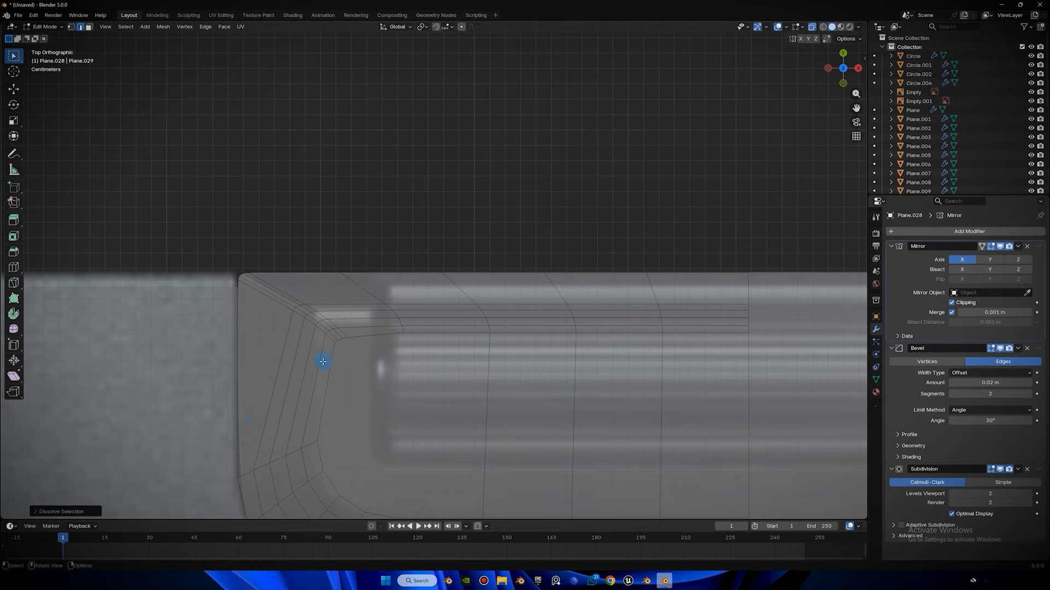
pyautogui.scroll(-4, 394, 326)
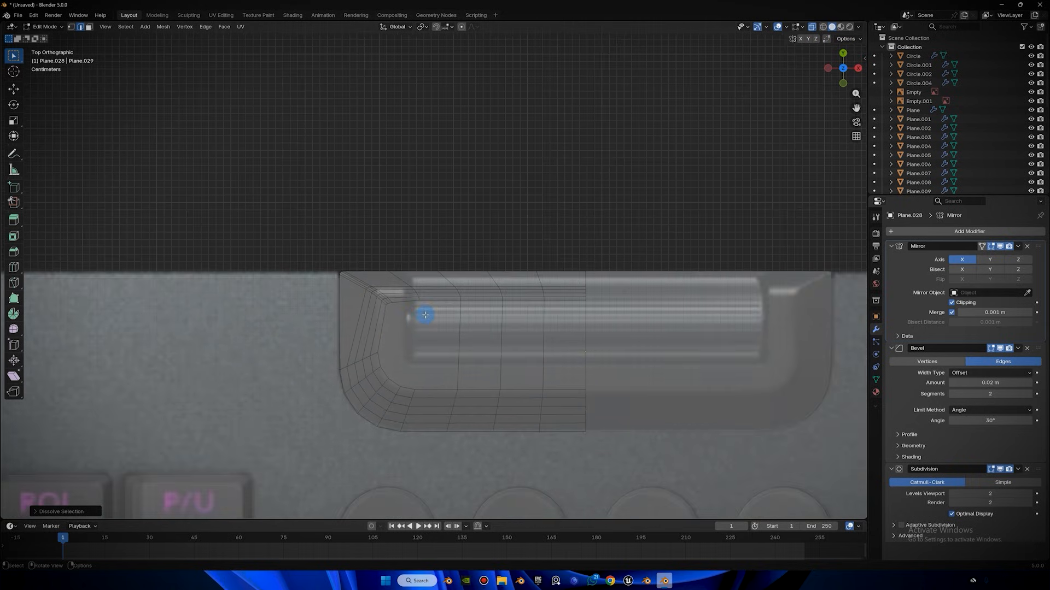
pyautogui.scroll(2, 406, 304)
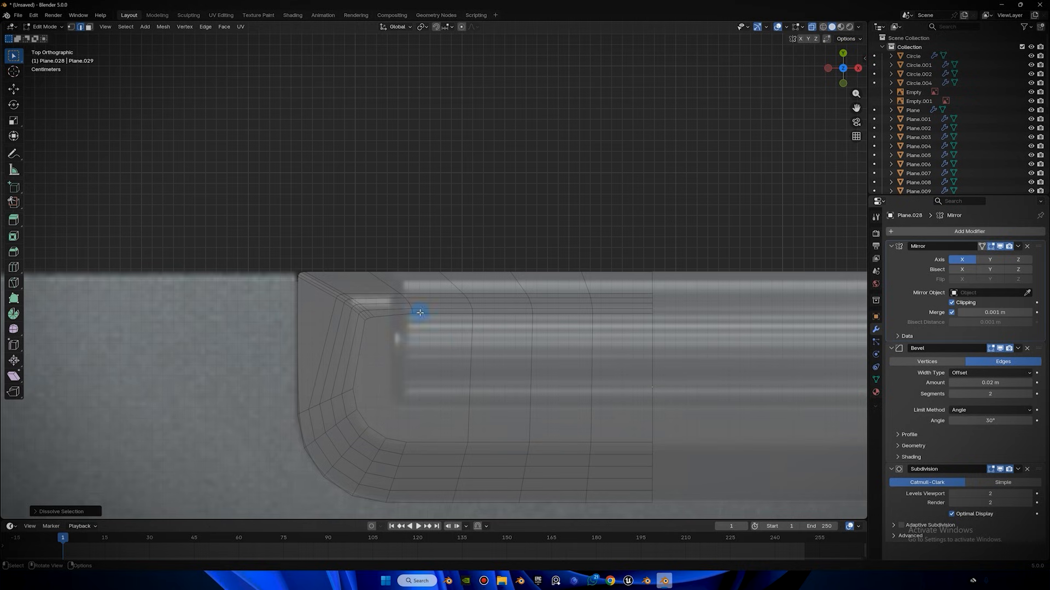
pyautogui.scroll(-2, 435, 268)
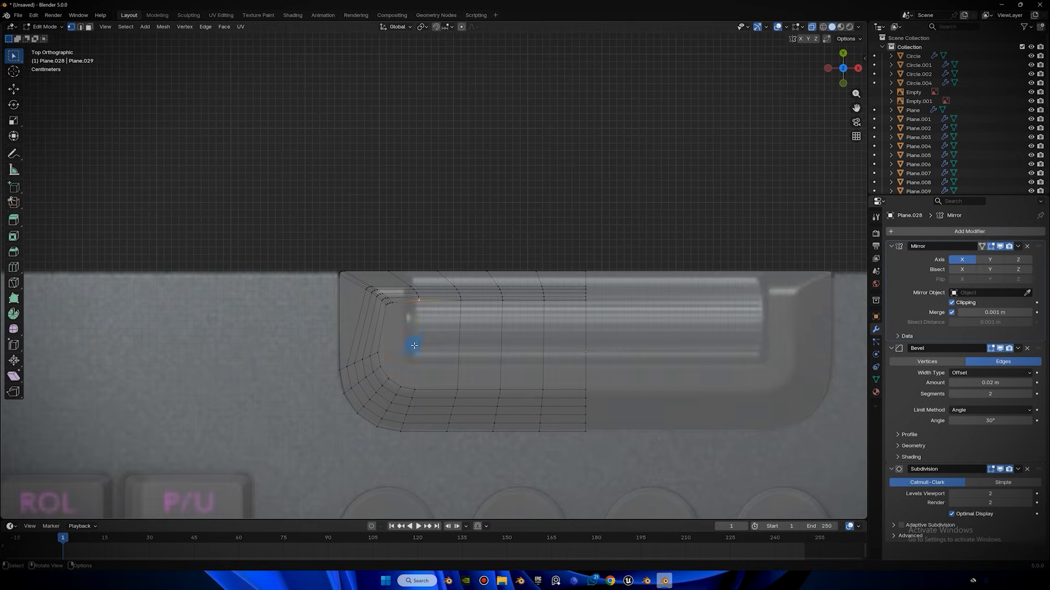
# Apply smooth shading to the housing in Object Mode and check its surface from several angles.
pyautogui.click(754, 96)
pyautogui.moveTo(459, 260); pyautogui.dragTo(681, 148, button='middle')
pyautogui.press('Tab')
pyautogui.moveTo(350, 324); pyautogui.dragTo(286, 299, button='middle')
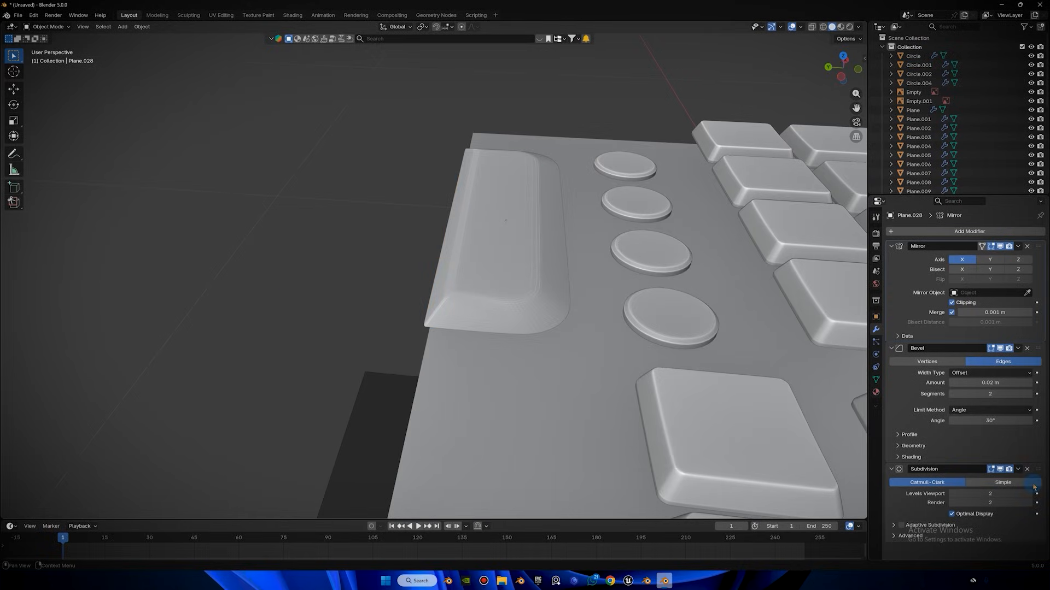
pyautogui.click(517, 238)
pyautogui.rightClick(535, 185)
pyautogui.click(520, 146)
pyautogui.scroll(2, 239, 215)
pyautogui.moveTo(238, 215); pyautogui.dragTo(263, 226, button='middle')
pyautogui.press('Tab')
pyautogui.moveTo(478, 230); pyautogui.dragTo(232, 239, button='middle')
pyautogui.press('Tab')
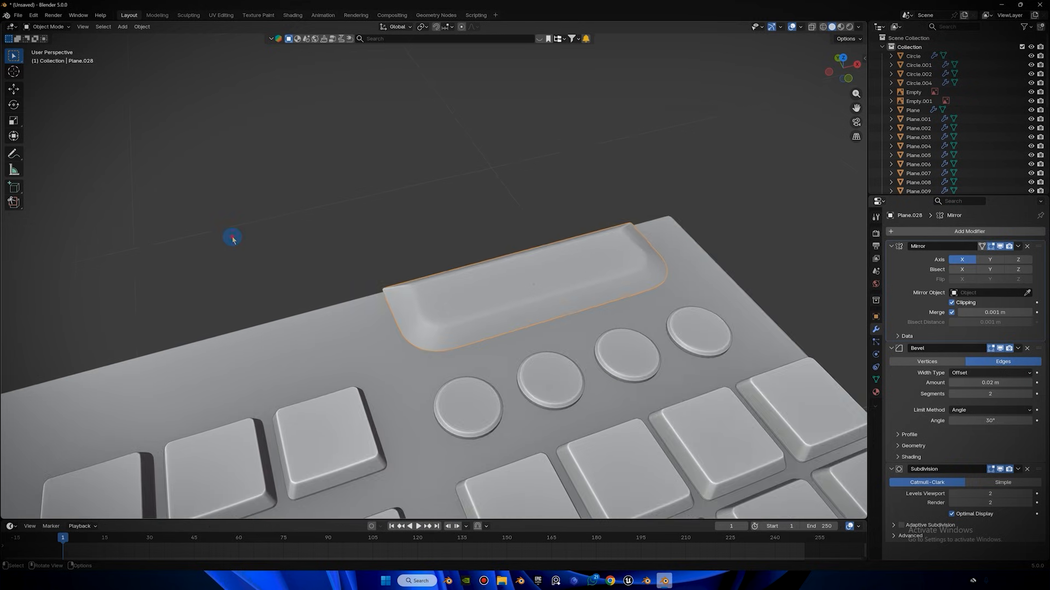
# Lower the housing slightly along the global Z axis onto the keyboard's top surface.
pyautogui.click(232, 239)
pyautogui.scroll(-9, 375, 242)
pyautogui.moveTo(394, 253)
pyautogui.mouseDown(button='middle')
pyautogui.moveTo(326, 274)
pyautogui.moveTo(366, 244)
pyautogui.moveTo(405, 253)
pyautogui.mouseUp(button='middle')
pyautogui.scroll(4, 405, 253)
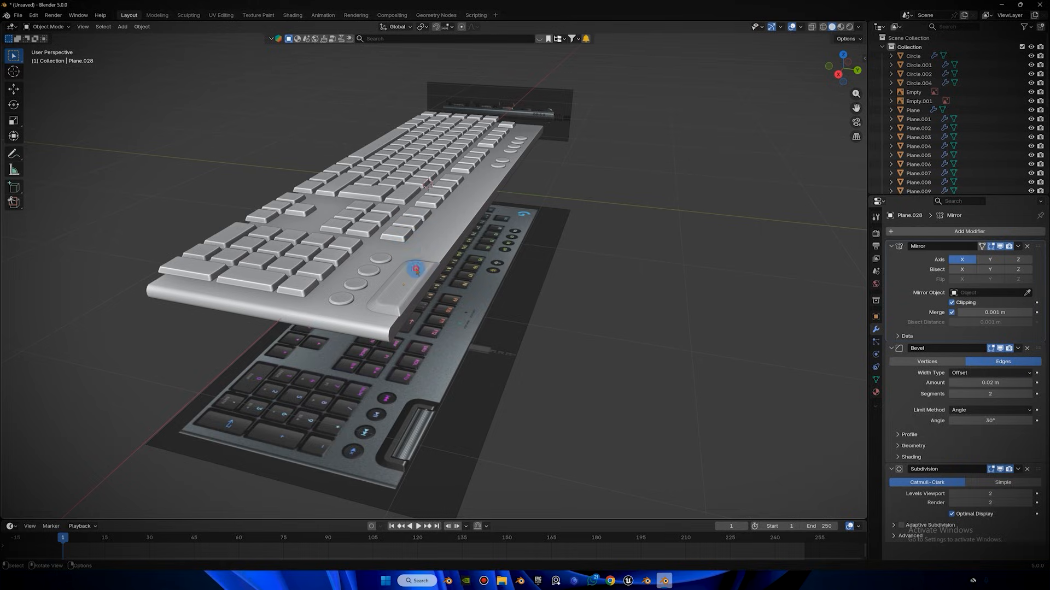
pyautogui.click(416, 269)
pyautogui.scroll(1, 440, 239)
pyautogui.scroll(4, 452, 218)
pyautogui.moveTo(441, 239); pyautogui.dragTo(460, 208, button='middle')
pyautogui.scroll(2, 459, 208)
pyautogui.press('g')
pyautogui.press('z')
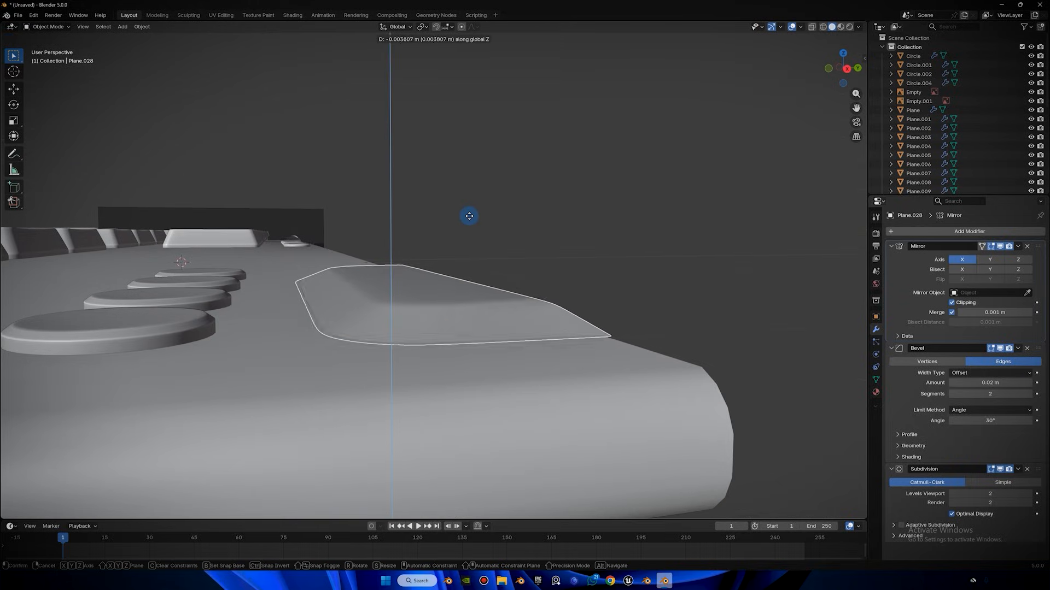
pyautogui.click(469, 216)
# Inset the housing's bottom face with a thickness of about 0.0014 m.
pyautogui.press('Tab')
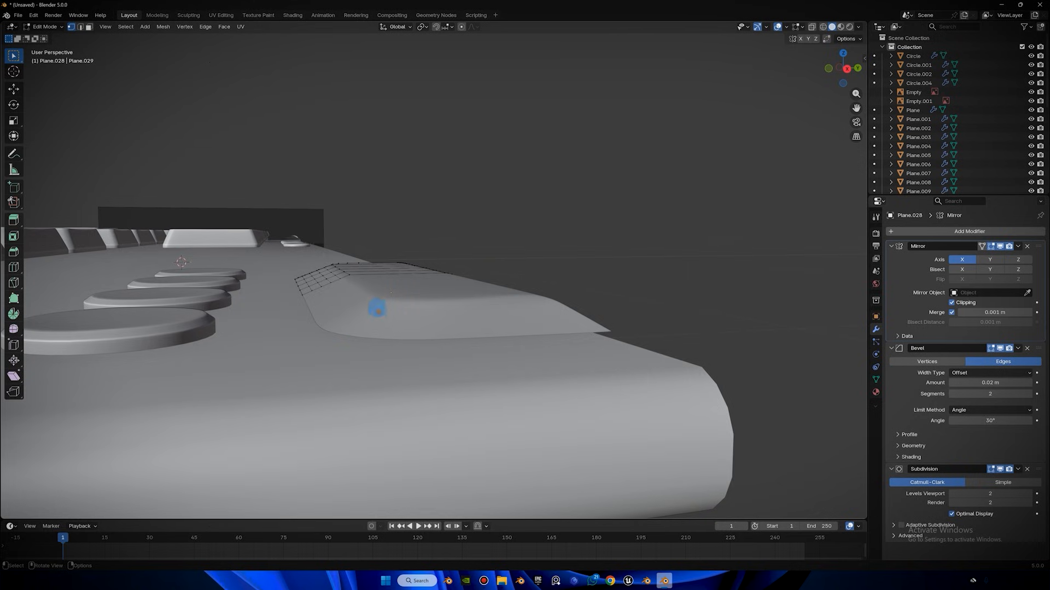
pyautogui.press('Tab')
pyautogui.scroll(3, 530, 221)
pyautogui.click(846, 69)
pyautogui.scroll(9, 368, 284)
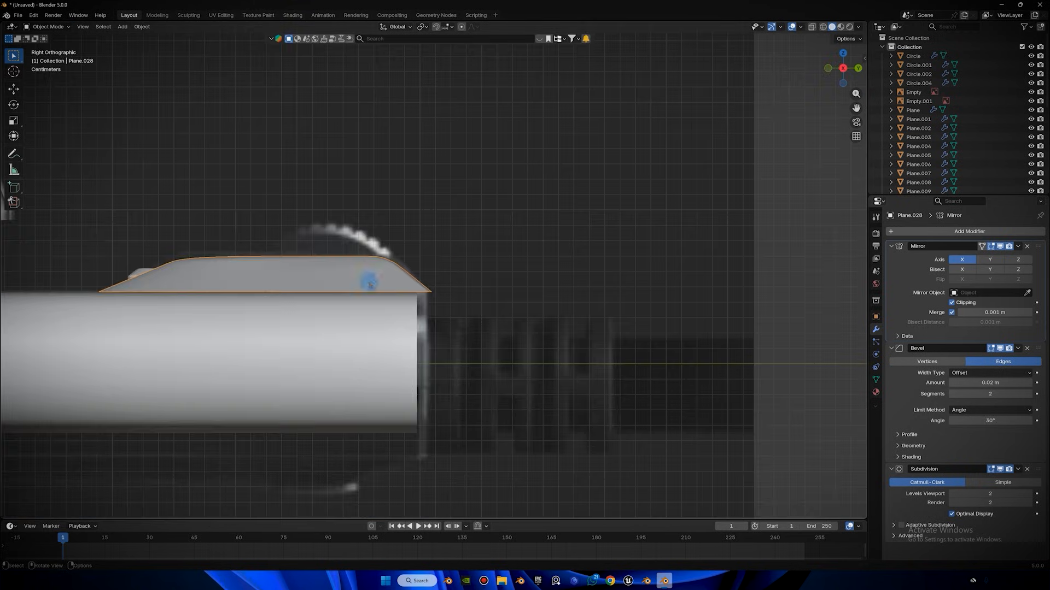
pyautogui.scroll(4, 371, 354)
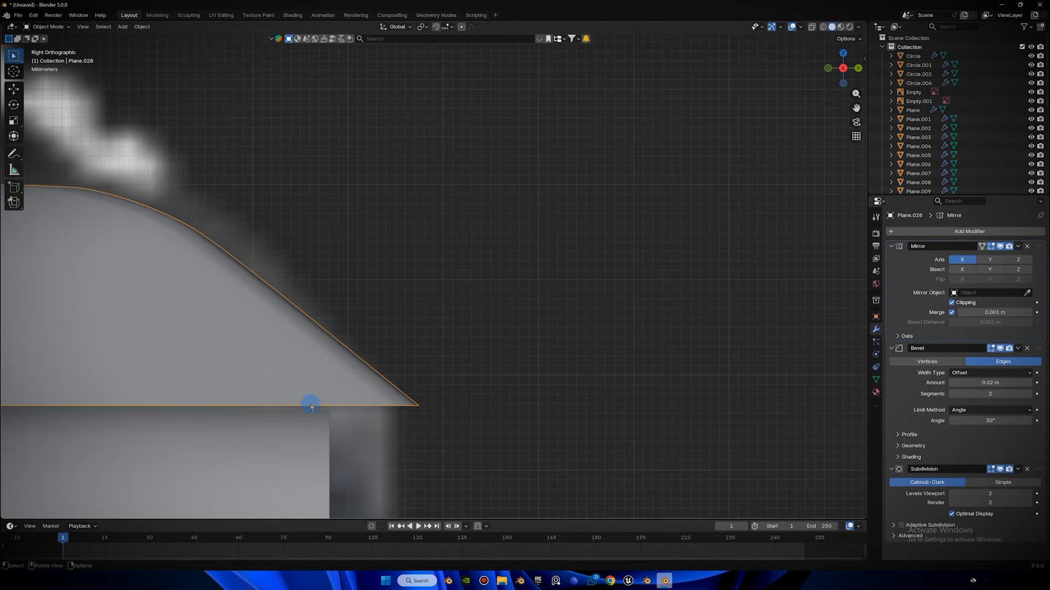
pyautogui.press('Tab')
pyautogui.moveTo(368, 403); pyautogui.dragTo(411, 302, button='middle')
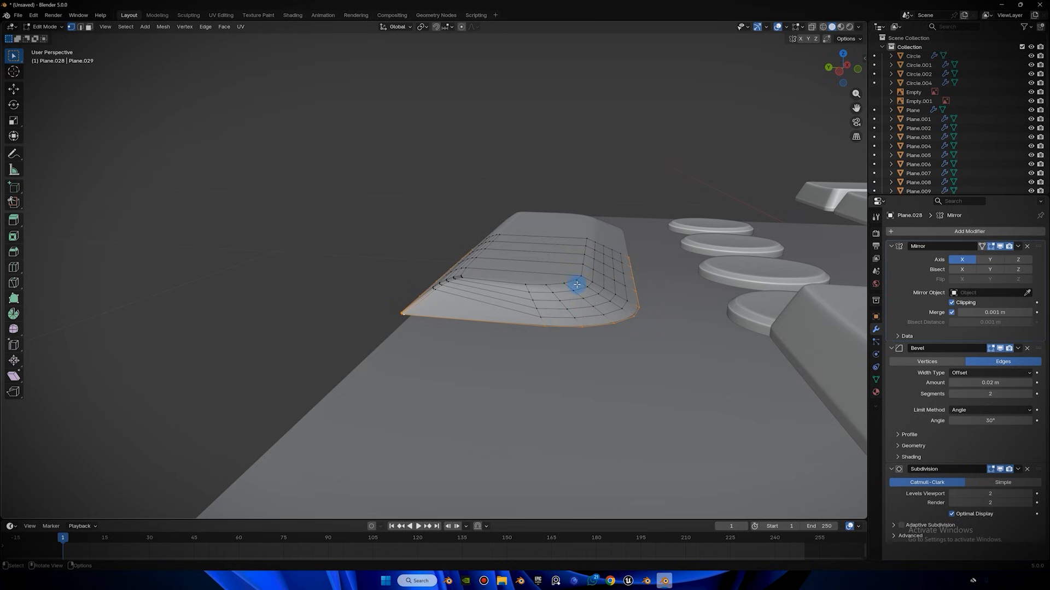
pyautogui.click(840, 72)
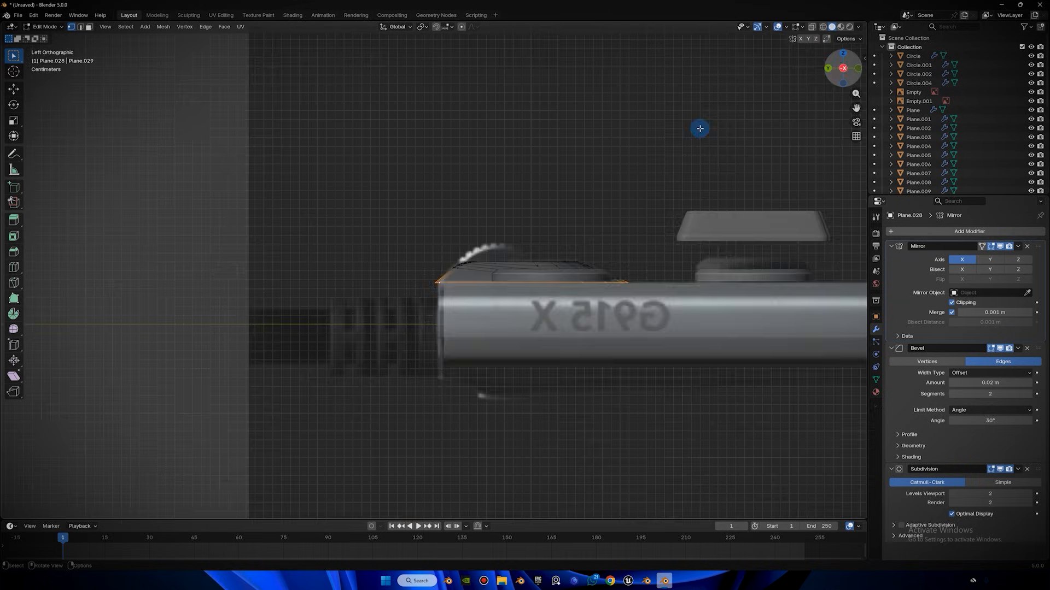
pyautogui.scroll(5, 698, 129)
pyautogui.press('i')
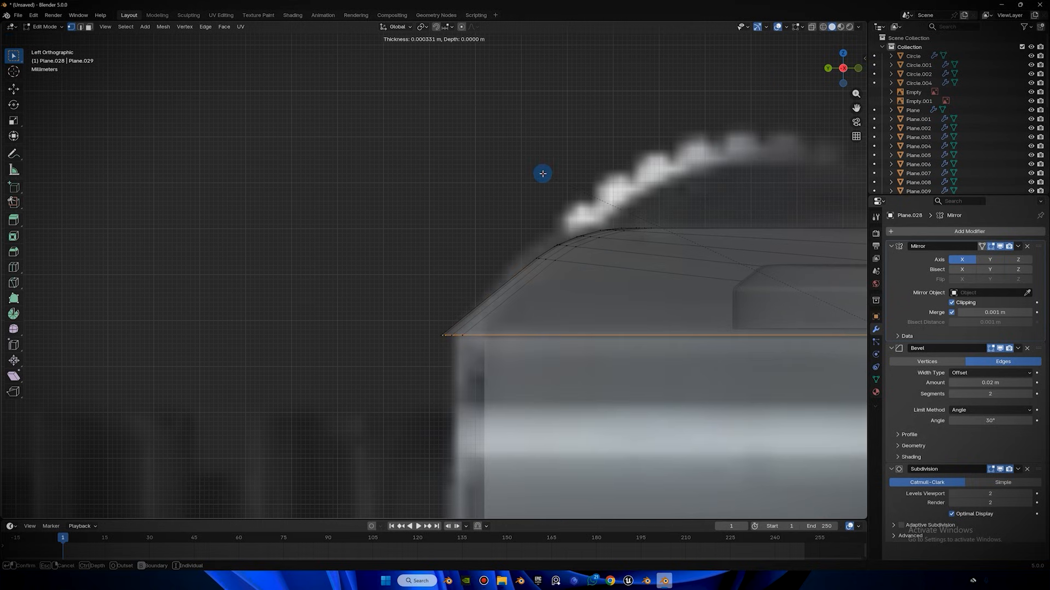
pyautogui.scroll(2, 454, 192)
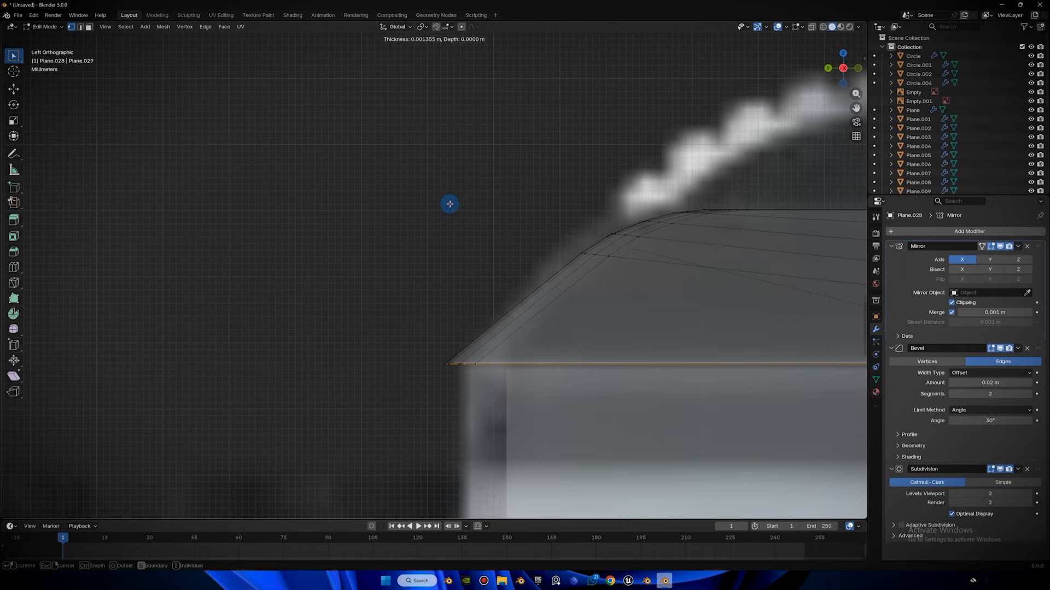
pyautogui.click(449, 203)
# Inset the housing's bottom face a second time and compare it with the reference from above.
pyautogui.press('i')
pyautogui.click(457, 213)
pyautogui.moveTo(457, 213)
pyautogui.mouseDown(button='middle')
pyautogui.moveTo(438, 222)
pyautogui.moveTo(454, 218)
pyautogui.mouseUp(button='middle')
pyautogui.click(842, 54)
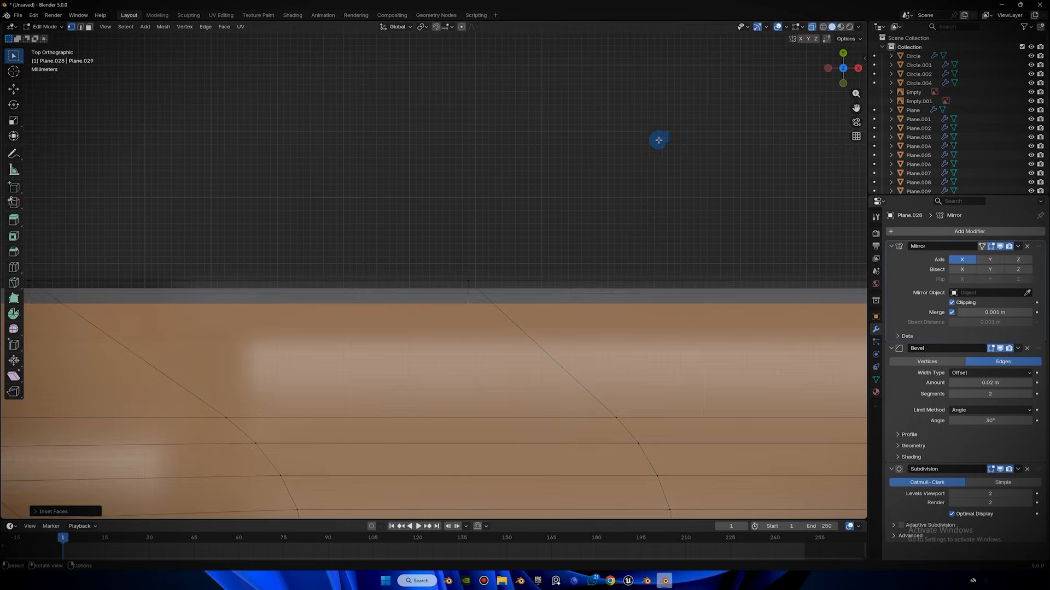
# Inspect the housing's underside and compare its profile with the side reference image.
pyautogui.press('Tab')
pyautogui.scroll(-3, 419, 187)
pyautogui.moveTo(420, 188); pyautogui.dragTo(678, 46, button='middle')
pyautogui.click(812, 26)
pyautogui.moveTo(774, 54); pyautogui.dragTo(590, 154, button='middle')
pyautogui.click(846, 67)
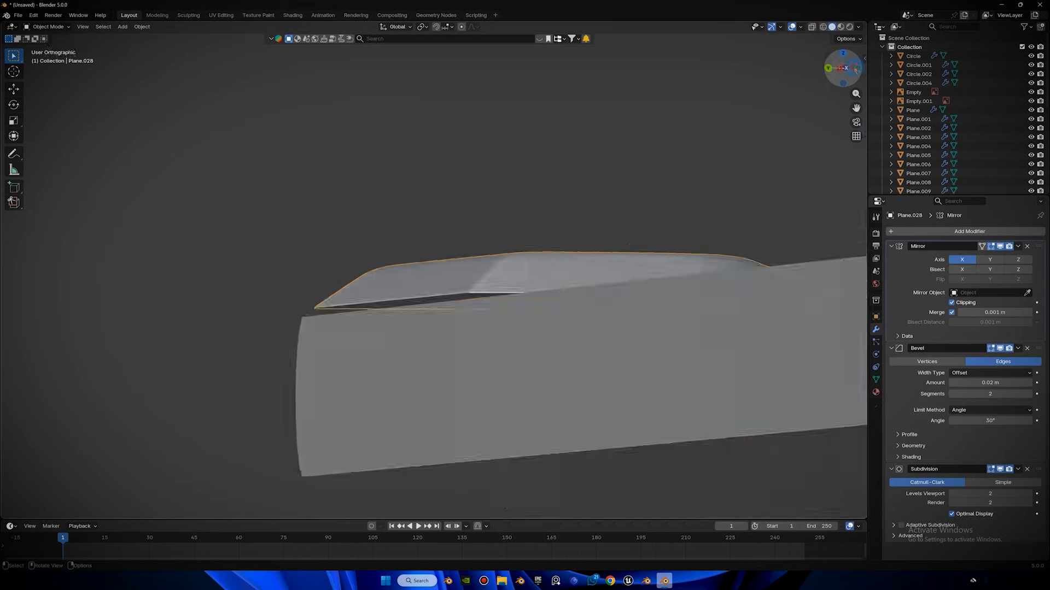
pyautogui.scroll(-6, 609, 391)
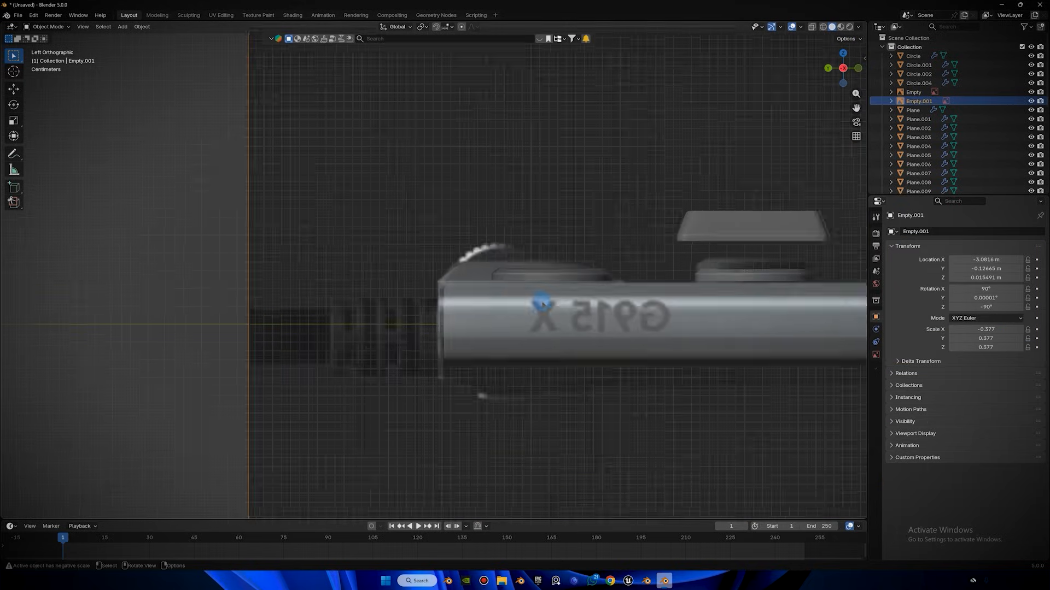
pyautogui.click(505, 288)
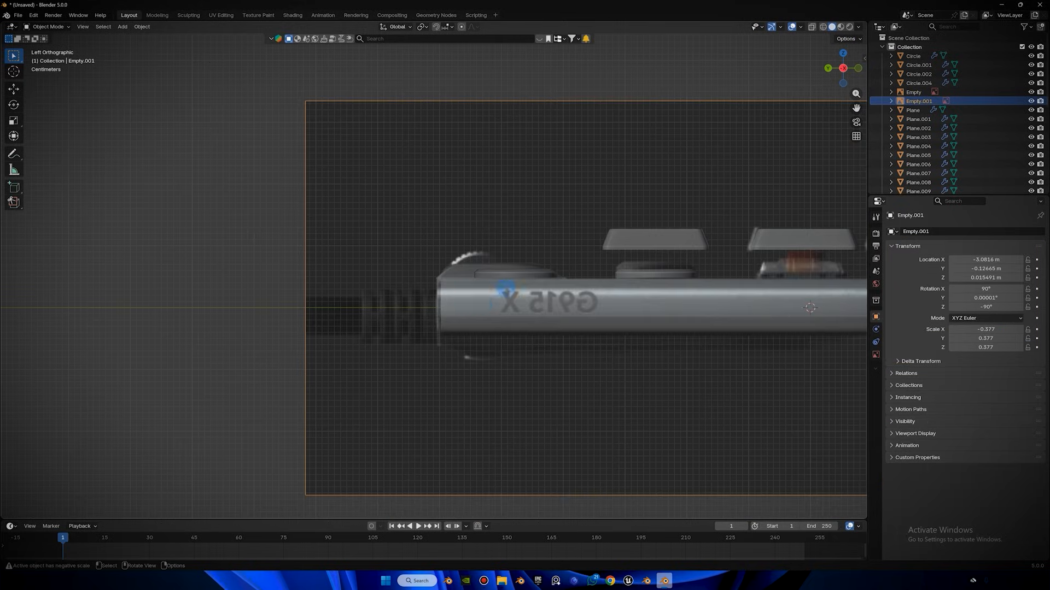
# Move the selected rear-edge geometry of the keyboard body along the global Y axis to match the side reference.
pyautogui.click(482, 307)
pyautogui.press('Tab')
pyautogui.scroll(3, 505, 262)
pyautogui.scroll(2, 506, 262)
pyautogui.press('g')
pyautogui.press('y')
pyautogui.click(490, 264)
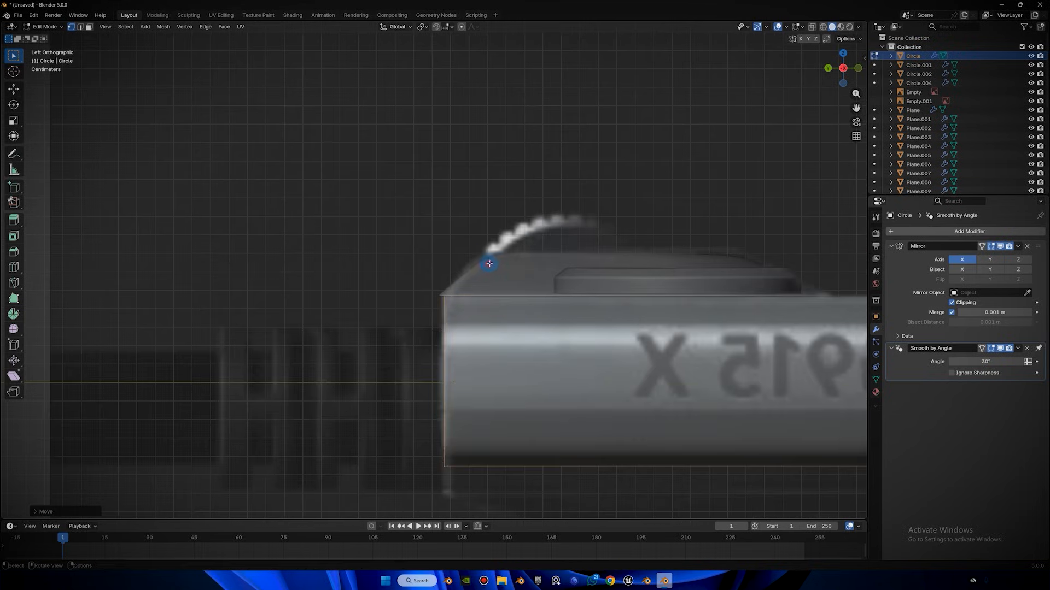
pyautogui.scroll(-5, 750, 211)
pyautogui.scroll(2, 531, 270)
pyautogui.press('Tab')
pyautogui.click(505, 270)
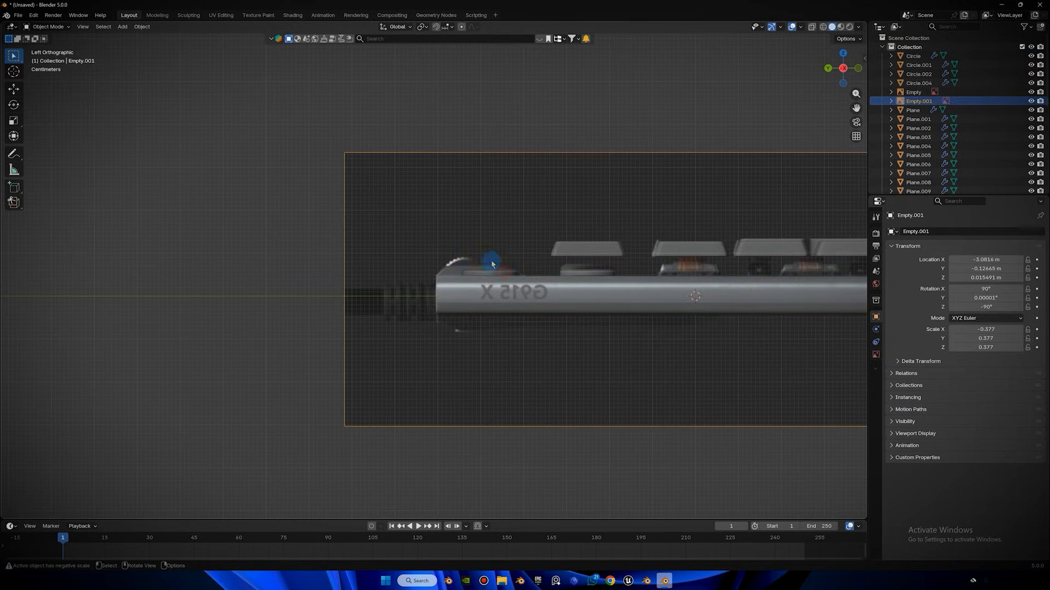
# Move the roller housing about -0.0027 m along global Y and adjust its height along global Z to fit the side reference.
pyautogui.scroll(5, 481, 261)
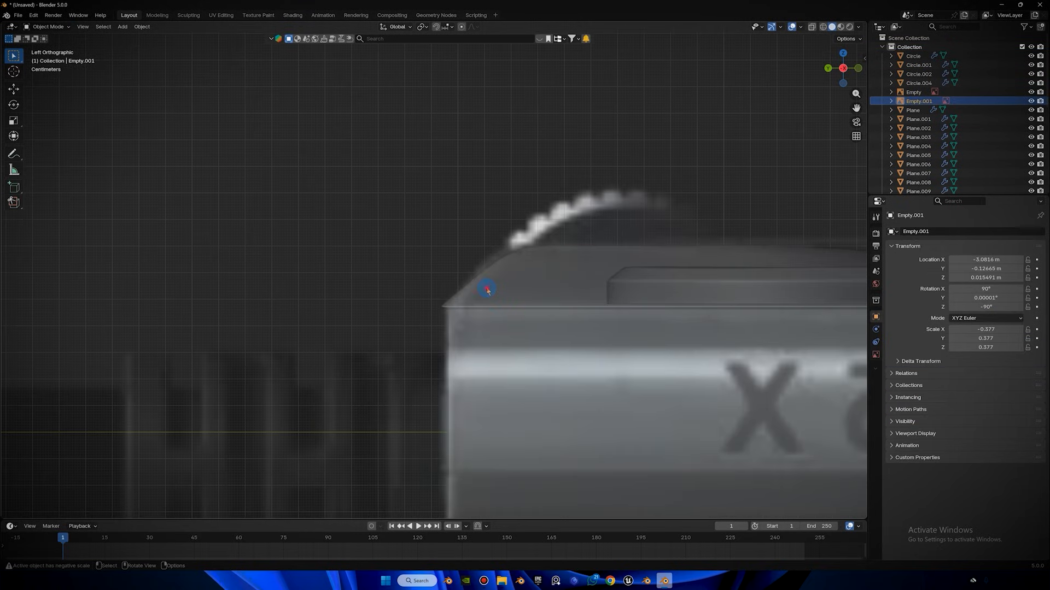
pyautogui.click(488, 290)
pyautogui.scroll(1, 492, 282)
pyautogui.press('g')
pyautogui.press('y')
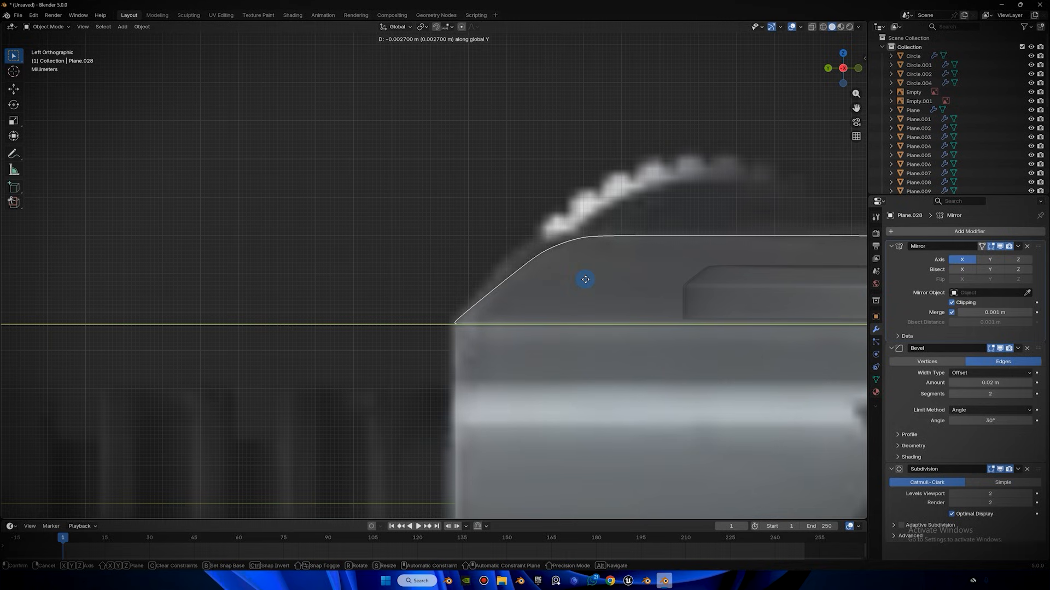
pyautogui.click(585, 280)
pyautogui.scroll(2, 556, 222)
pyautogui.press('g')
pyautogui.press('z')
pyautogui.click(564, 231)
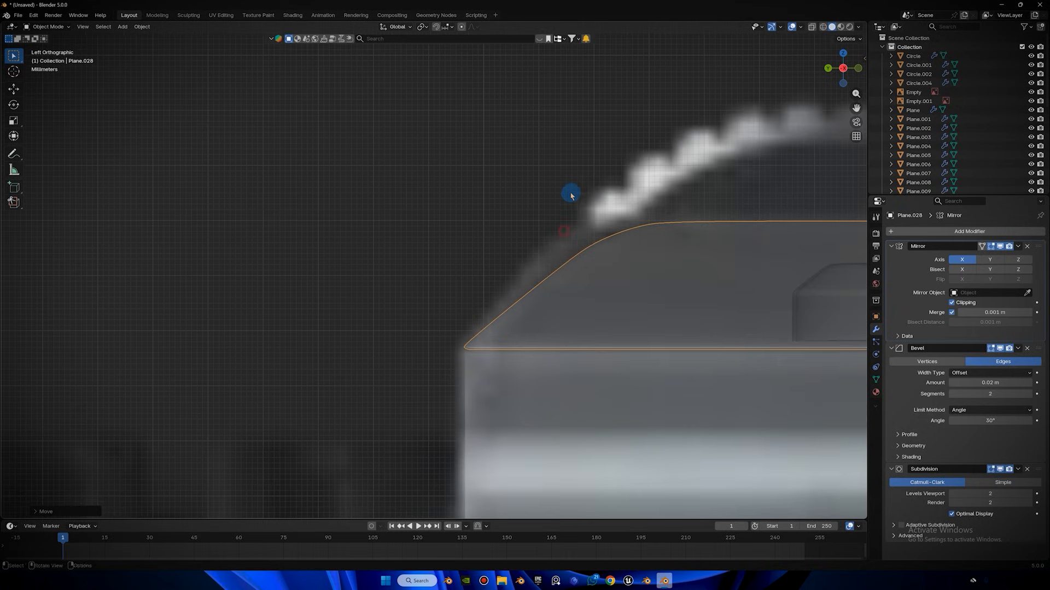
# Select the housing's upper vertices through the mesh and move them about 0.006 m along the global Y axis.
pyautogui.scroll(-13, 649, 143)
pyautogui.scroll(10, 546, 237)
pyautogui.press('Tab')
pyautogui.scroll(-1, 504, 194)
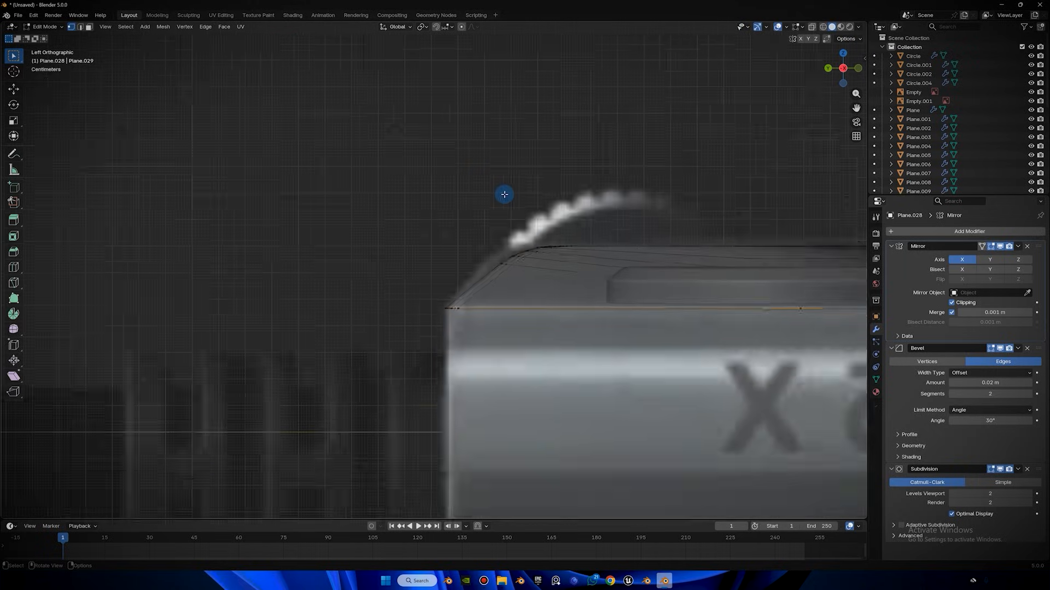
pyautogui.scroll(-2, 504, 194)
pyautogui.moveTo(393, 204); pyautogui.dragTo(693, 291)
pyautogui.click(813, 27)
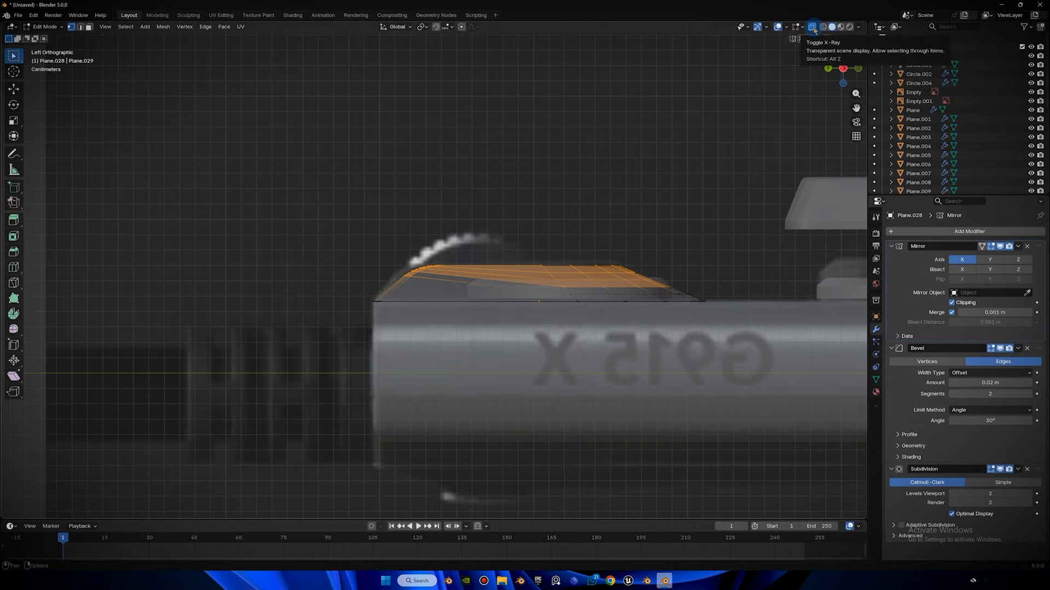
pyautogui.moveTo(623, 296); pyautogui.dragTo(699, 296)
pyautogui.scroll(2, 486, 244)
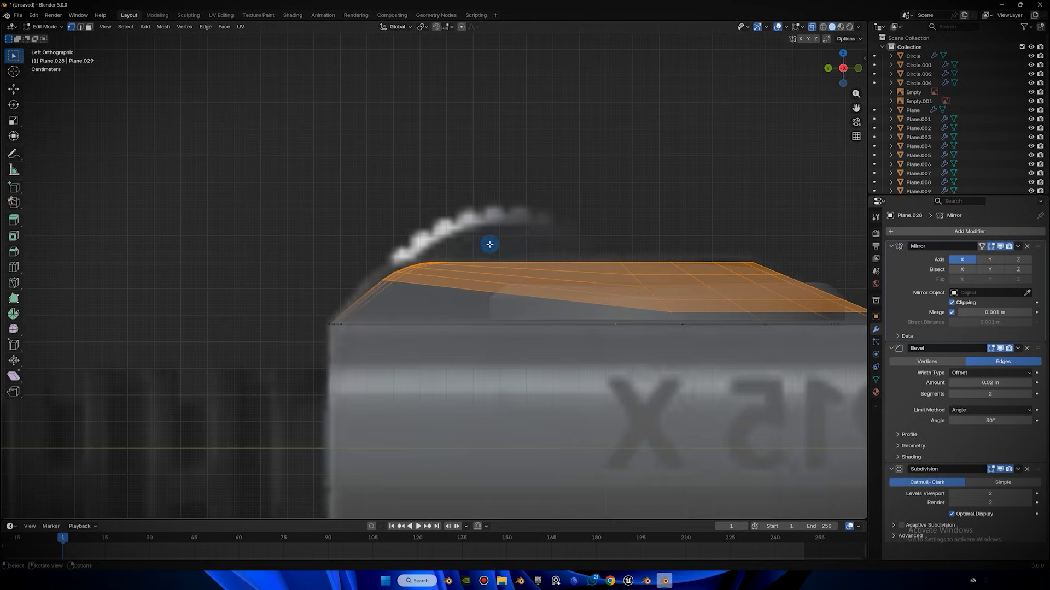
pyautogui.press('g')
pyautogui.press('y')
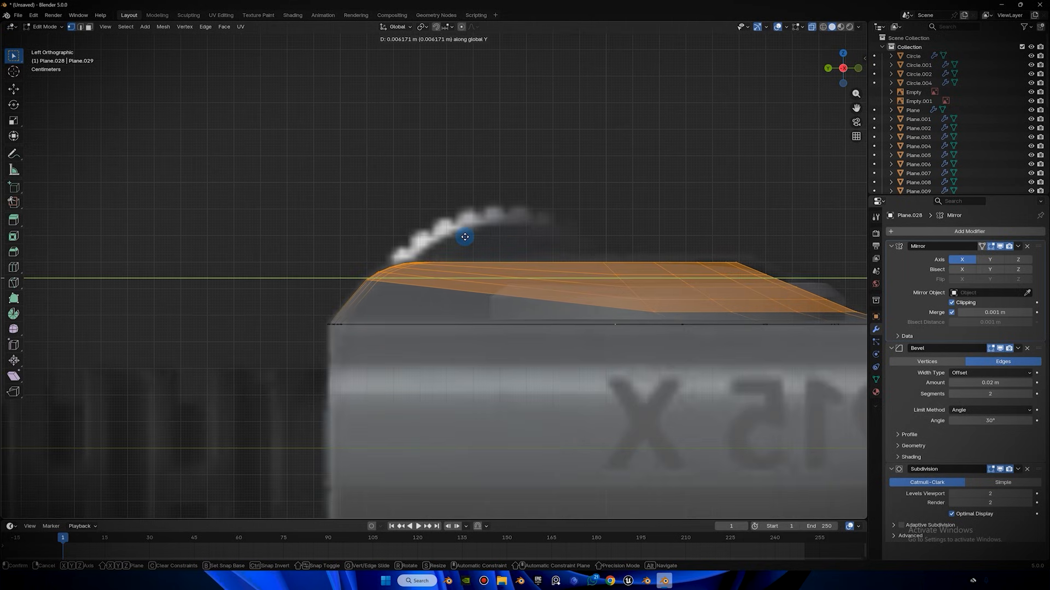
pyautogui.click(469, 234)
# Scale the housing's upper vertices along the global Y axis to match the slope in the side reference.
pyautogui.press('s')
pyautogui.press('y')
pyautogui.click(468, 227)
pyautogui.scroll(-6, 487, 192)
pyautogui.click(701, 70)
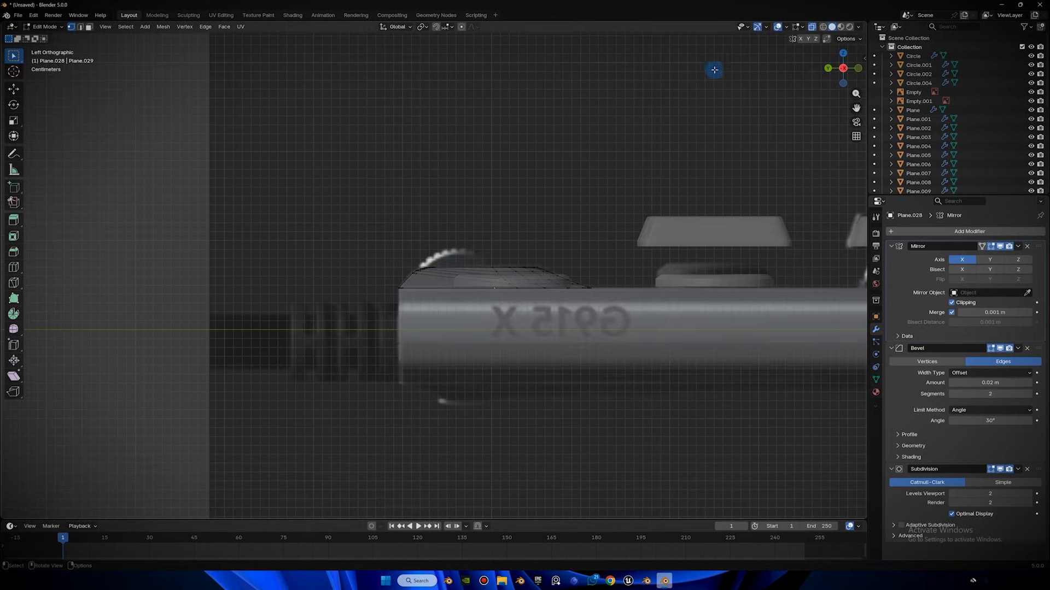
pyautogui.click(812, 27)
pyautogui.moveTo(683, 131); pyautogui.dragTo(548, 162, button='middle')
pyautogui.press('Tab')
pyautogui.click(609, 203)
pyautogui.moveTo(609, 203); pyautogui.dragTo(543, 272, button='middle')
pyautogui.scroll(5, 504, 300)
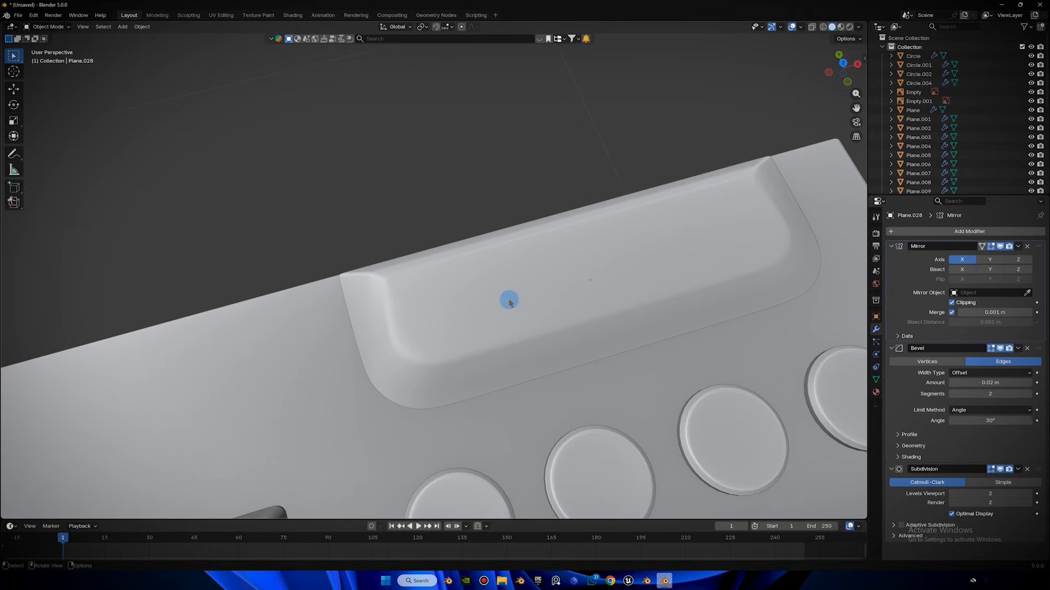
# Select the row of faces on the housing's flat top and inset them.
pyautogui.click(492, 277)
pyautogui.press('Tab')
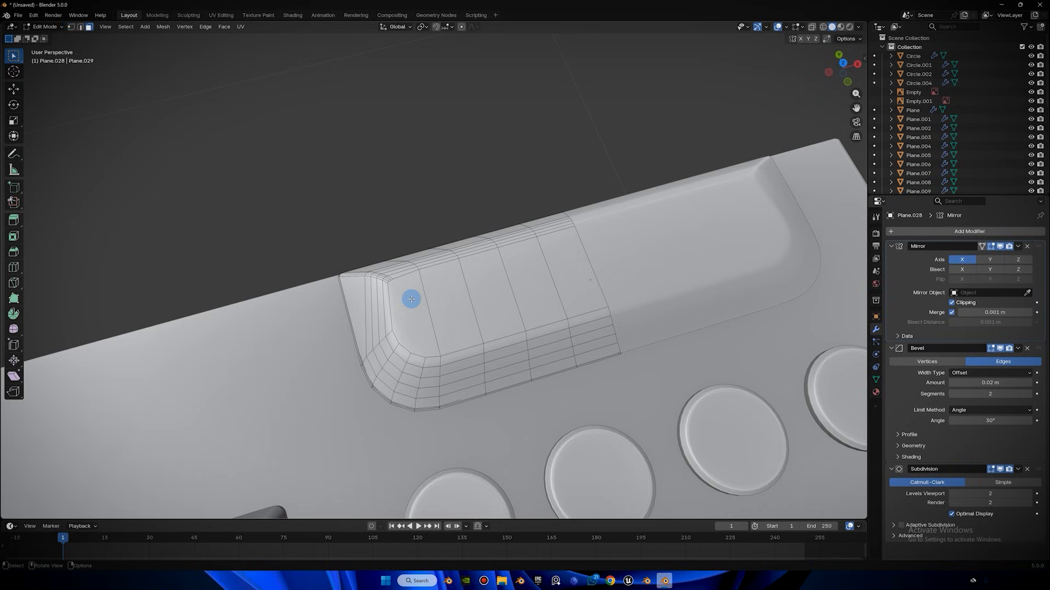
pyautogui.click(412, 299)
pyautogui.keyDown('ctrl'); pyautogui.click(582, 261); pyautogui.keyUp('ctrl')
pyautogui.press('i')
pyautogui.click(246, 227)
# Compare the housing's inset top faces with the roller opening in the top reference image.
pyautogui.click(843, 63)
pyautogui.click(812, 26)
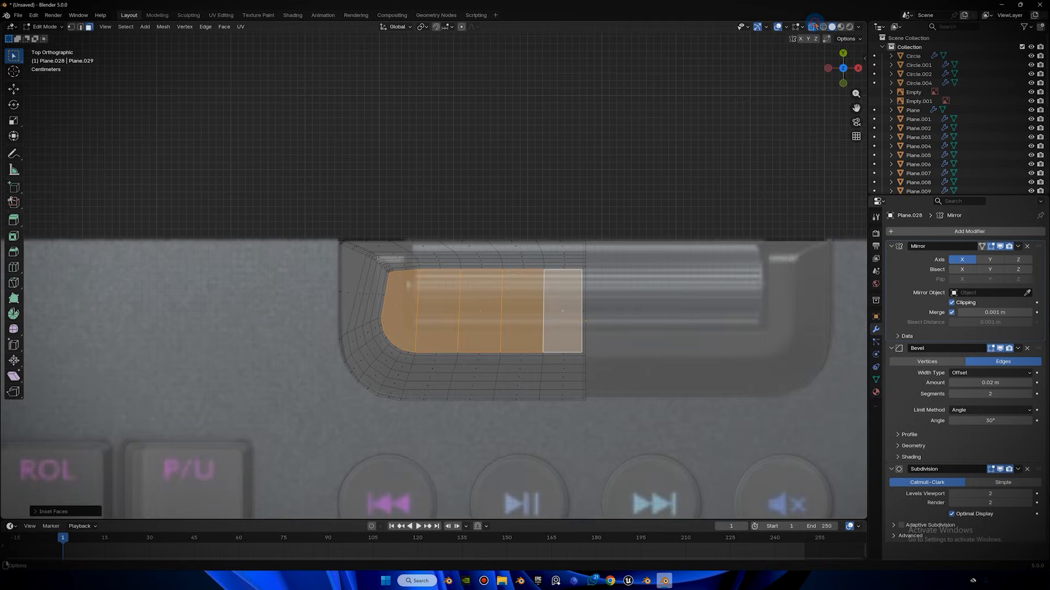
pyautogui.scroll(3, 711, 101)
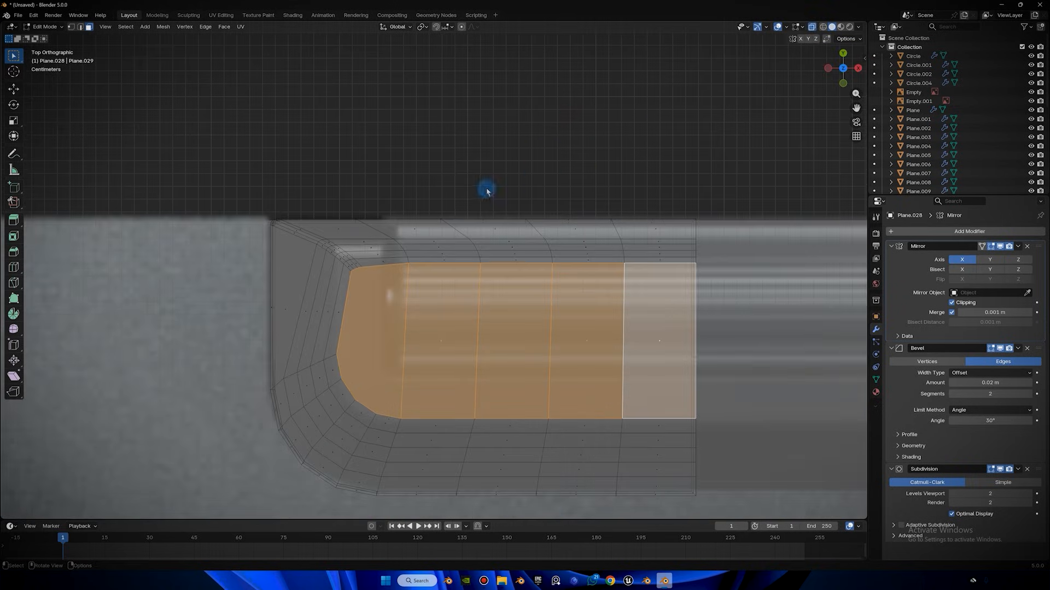
pyautogui.press('Tab')
pyautogui.scroll(-3, 382, 296)
pyautogui.keyDown('shift'); pyautogui.moveTo(594, 277); pyautogui.dragTo(534, 263, button='middle'); pyautogui.keyUp('shift')
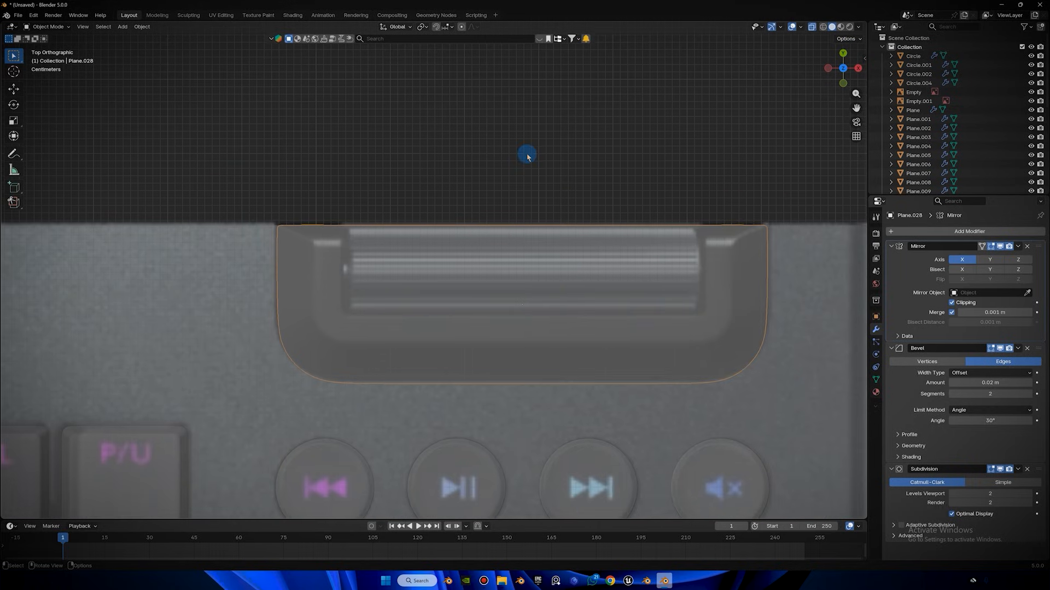
pyautogui.scroll(2, 527, 154)
pyautogui.press('Tab')
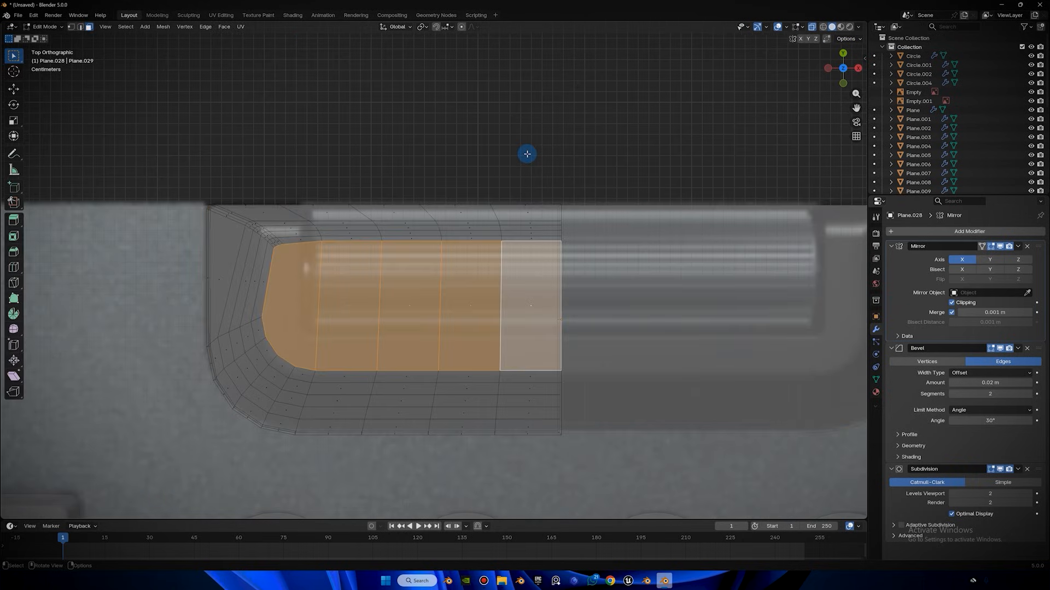
pyautogui.press('Tab')
# Add a cube, move it over the volume roller in top view and scale it down roughly to the housing's size.
pyautogui.hotkey('shift', 'a')
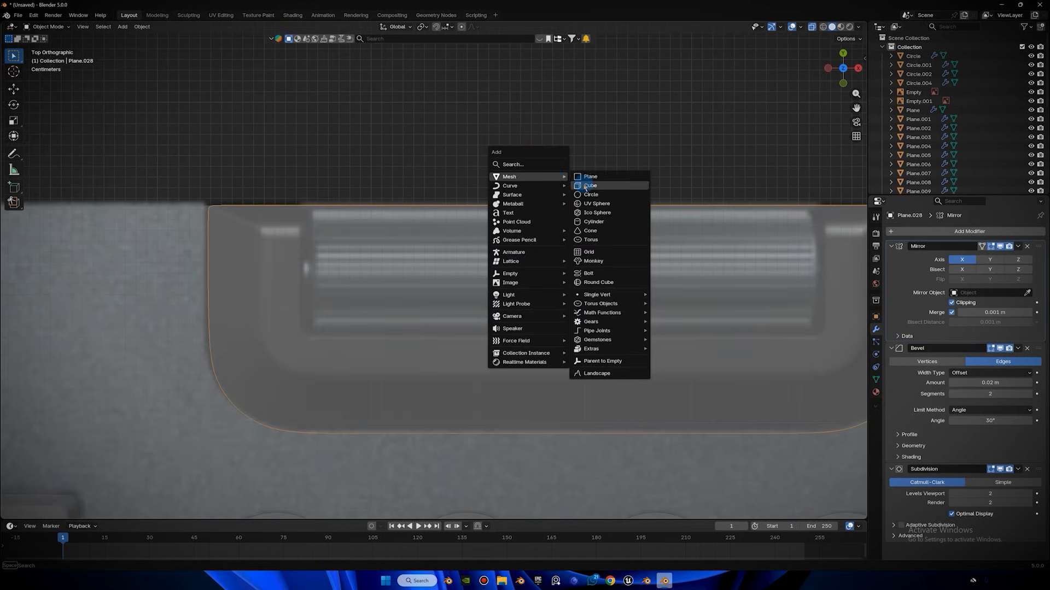
pyautogui.click(588, 186)
pyautogui.scroll(-5, 410, 236)
pyautogui.press('g')
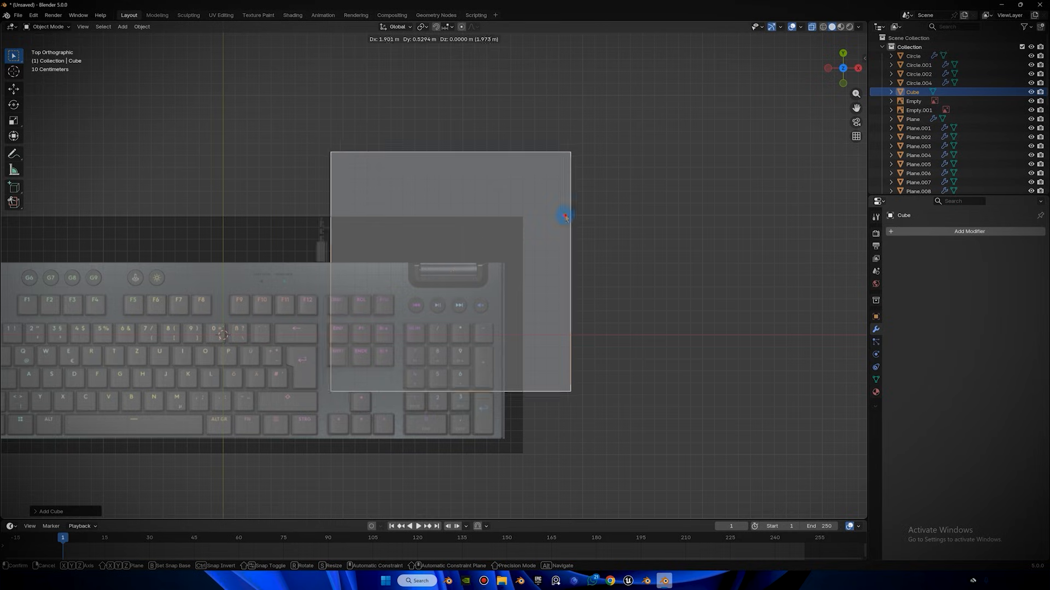
pyautogui.click(566, 216)
pyautogui.press('s')
pyautogui.click(441, 266)
# Refine the cube's size and position so its depth matches the roller opening in the top reference.
pyautogui.scroll(11, 579, 267)
pyautogui.press('g')
pyautogui.click(780, 218)
pyautogui.press('s')
pyautogui.click(711, 249)
pyautogui.press('g')
pyautogui.click(709, 242)
pyautogui.keyDown('shift'); pyautogui.moveTo(658, 246); pyautogui.dragTo(595, 263, button='middle'); pyautogui.keyUp('shift')
# Stretch the cube along global X to the roller opening's width and center it along X over the opening.
pyautogui.press('s')
pyautogui.press('x')
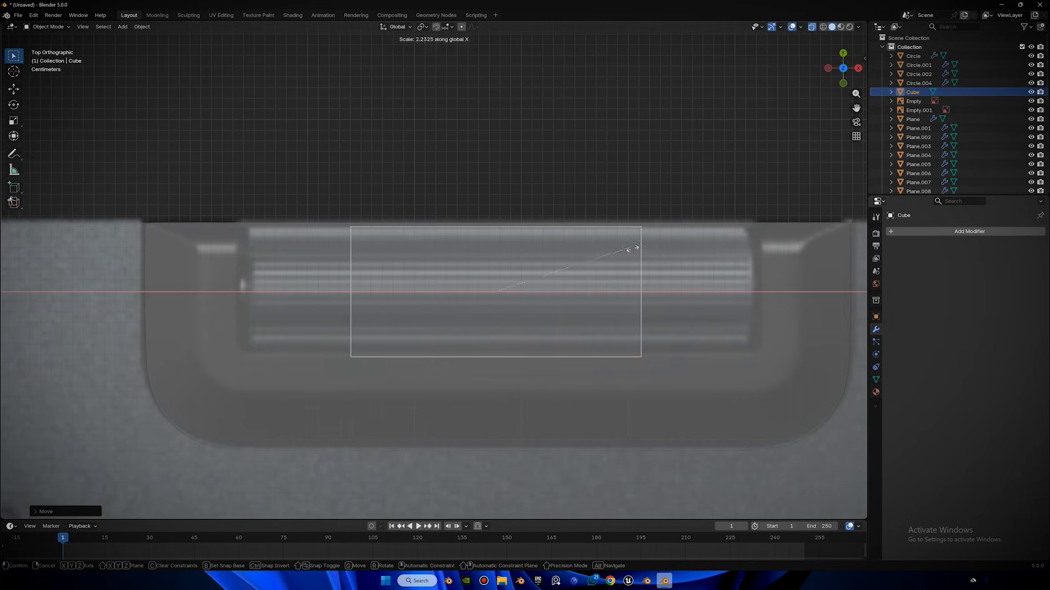
pyautogui.click(754, 247)
pyautogui.press('g')
pyautogui.press('x')
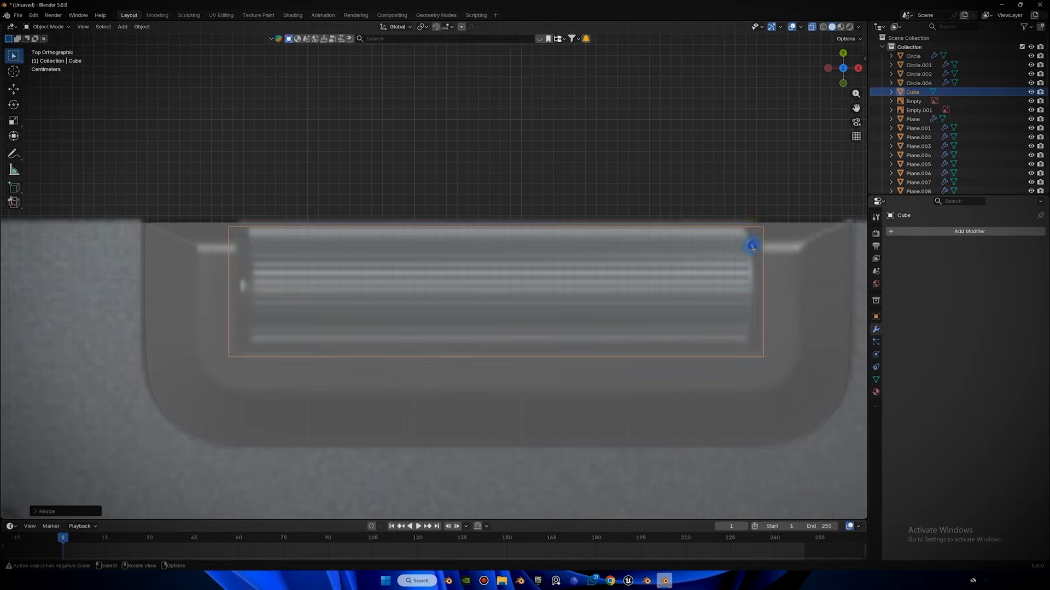
pyautogui.click(750, 242)
# Raise the cube along the global Z axis in side view so it sits over the housing.
pyautogui.moveTo(750, 241); pyautogui.dragTo(839, 66, button='middle')
pyautogui.click(844, 69)
pyautogui.click(811, 27)
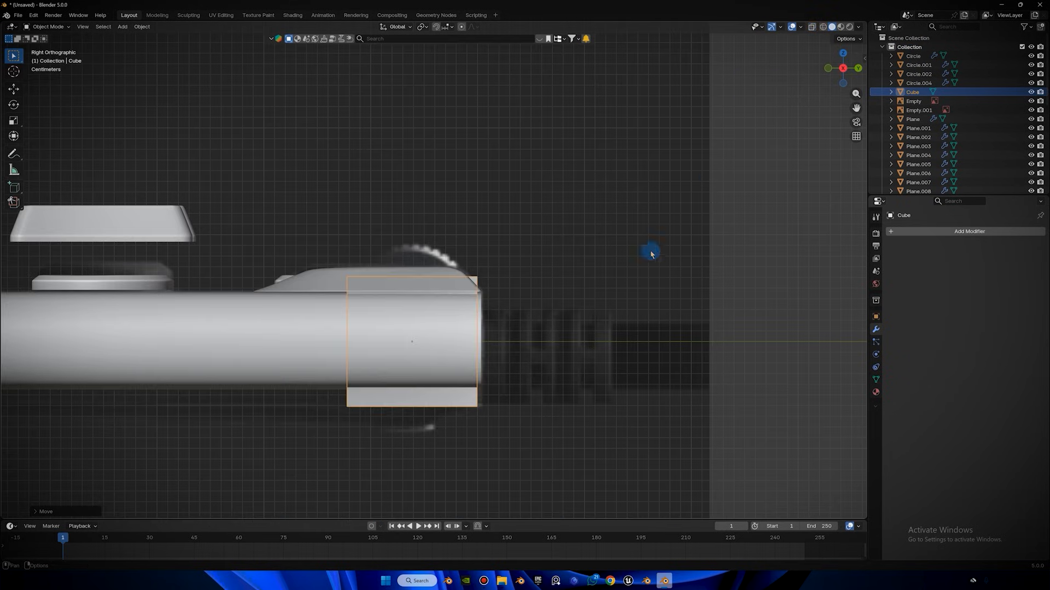
pyautogui.press('g')
pyautogui.press('z')
pyautogui.click(595, 181)
# Flatten the cube along global Z and lower it about 0.036 m so it cuts into the housing's top.
pyautogui.moveTo(595, 181); pyautogui.dragTo(499, 214, button='middle')
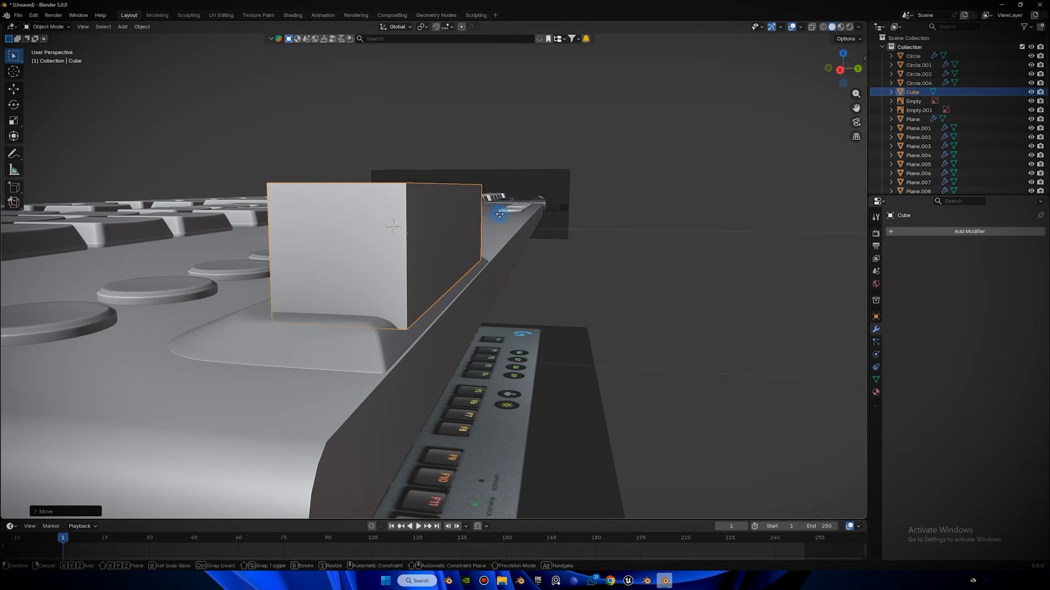
pyautogui.press('s')
pyautogui.press('z')
pyautogui.click(465, 228)
pyautogui.press('g')
pyautogui.press('z')
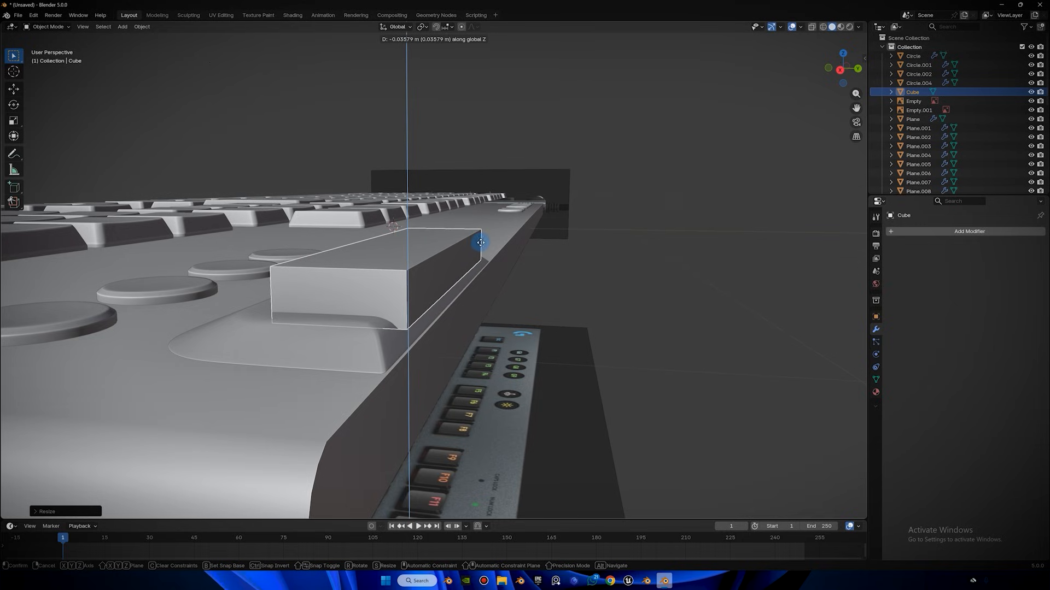
pyautogui.click(481, 242)
pyautogui.rightClick(476, 240)
# Apply a brush Boolean Difference with the cube as the cutter on the roller housing.
pyautogui.click(335, 327)
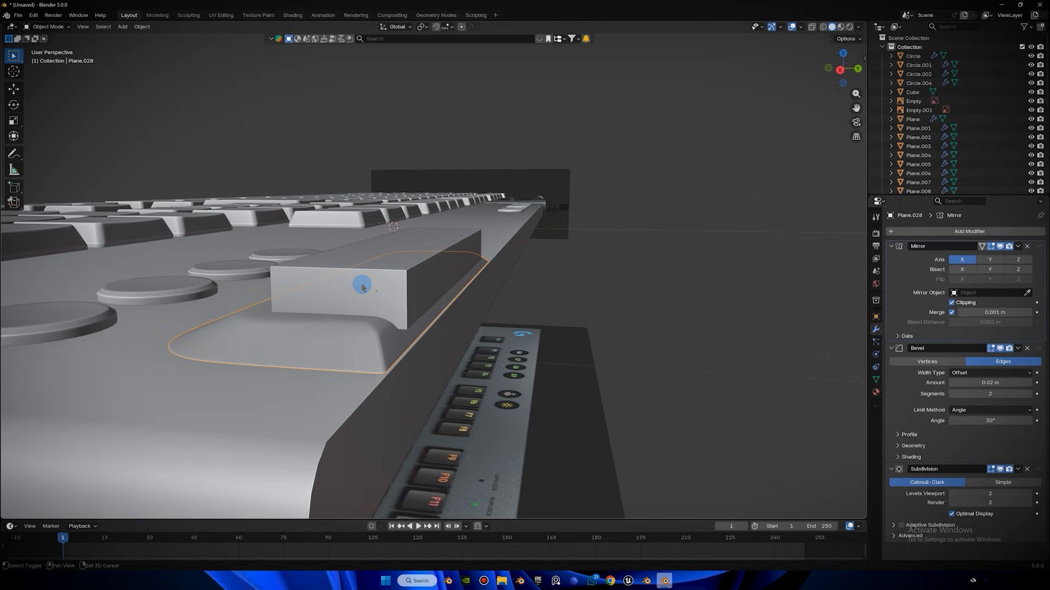
pyautogui.click(345, 296)
pyautogui.click(313, 336)
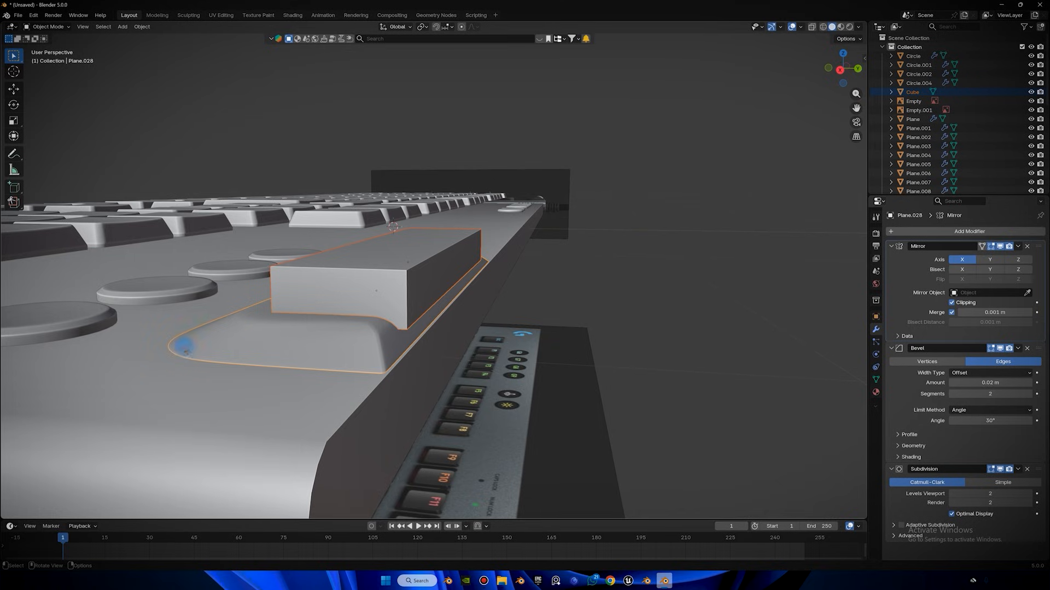
pyautogui.hotkey('ctrl', 'shift', 'b')
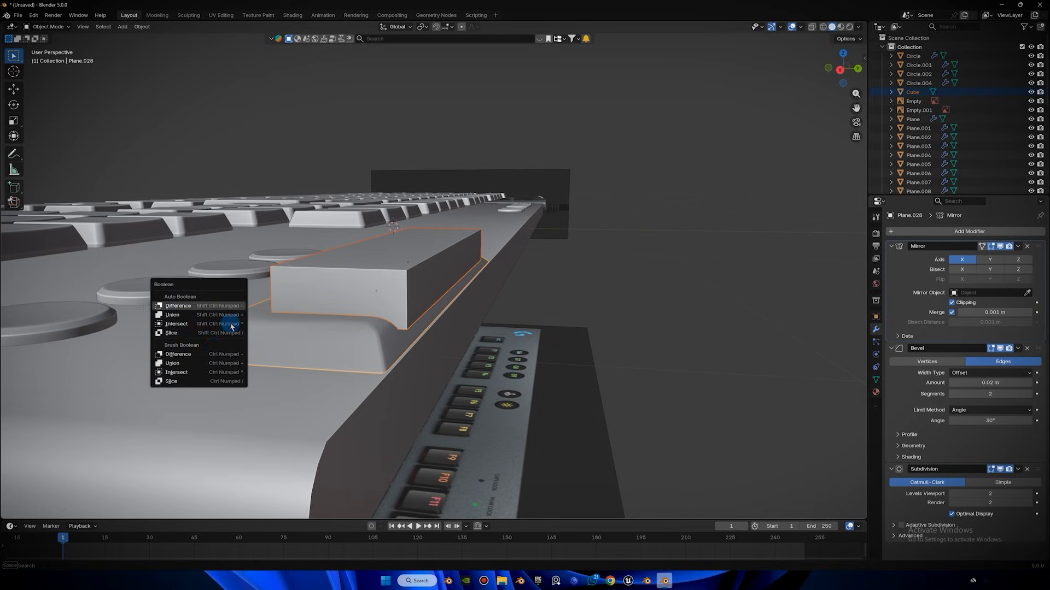
pyautogui.click(213, 352)
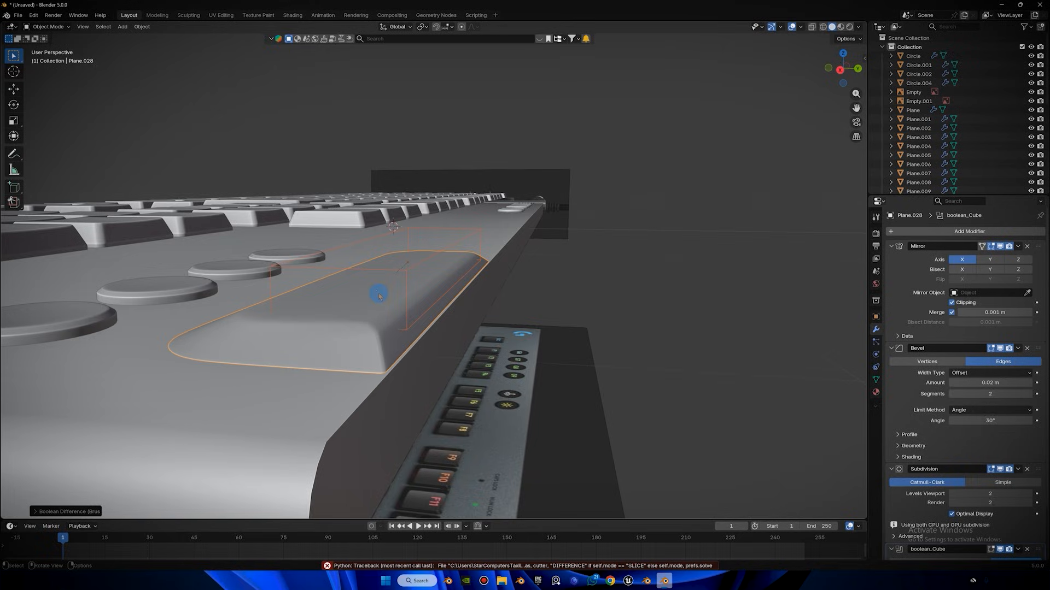
# Try to shift the cutter cube to test the Boolean cut on the housing.
pyautogui.moveTo(375, 293); pyautogui.dragTo(394, 300, button='middle')
pyautogui.click(509, 308)
pyautogui.press('g')
pyautogui.press('z')
pyautogui.press('z')
pyautogui.press('z')
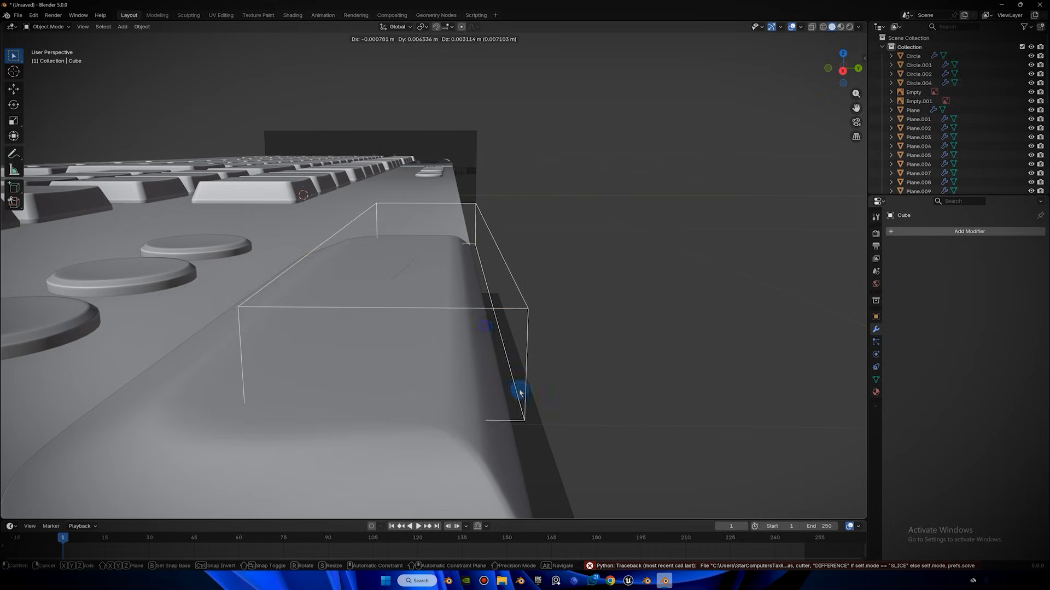
pyautogui.click(485, 328)
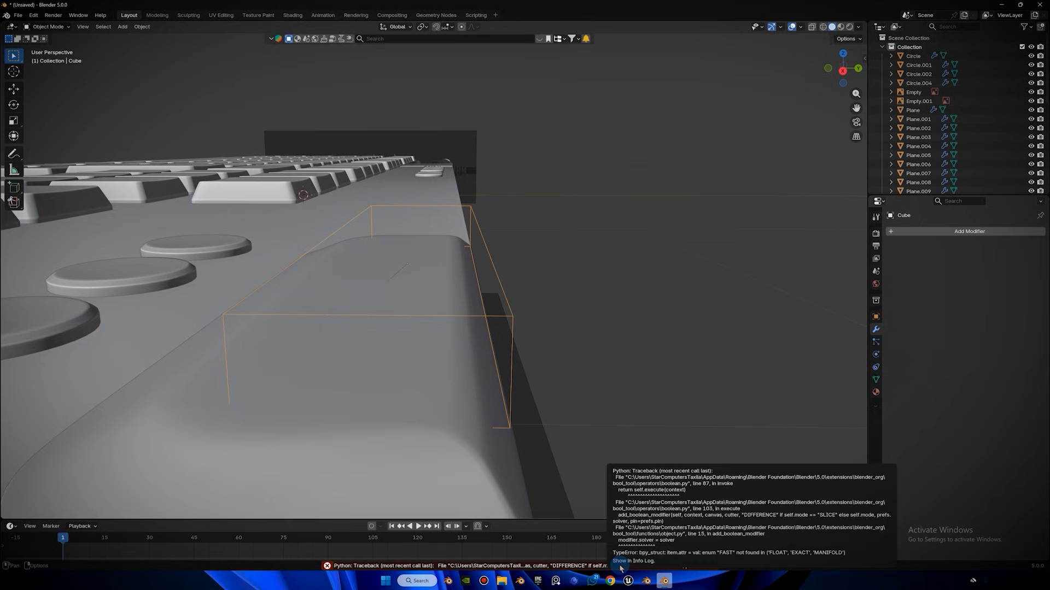
# Set the solver of the housing's Boolean modifier to Float.
pyautogui.click(457, 491)
pyautogui.scroll(-2, 1009, 299)
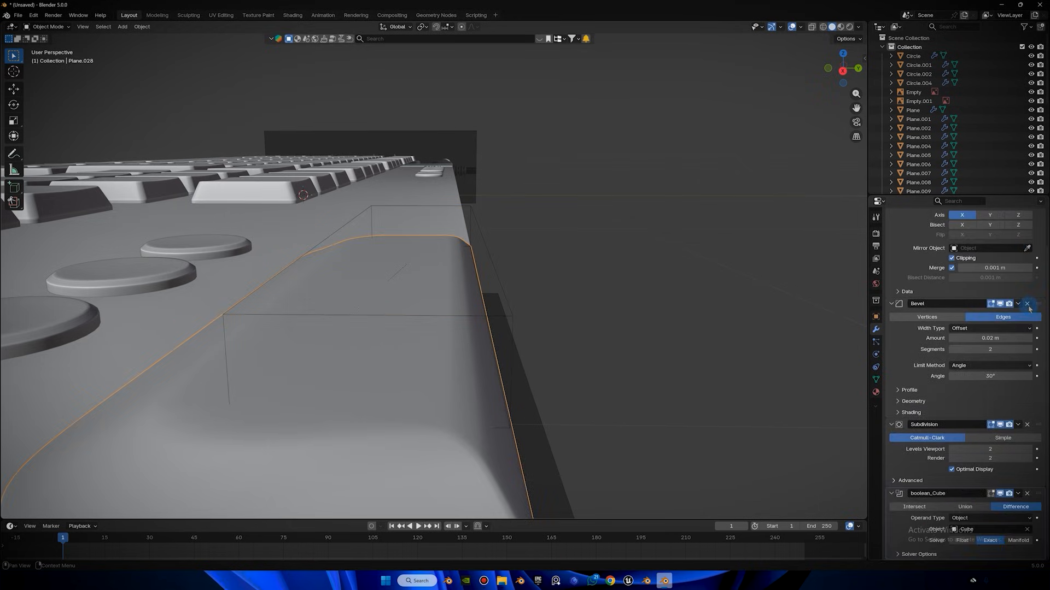
pyautogui.click(963, 540)
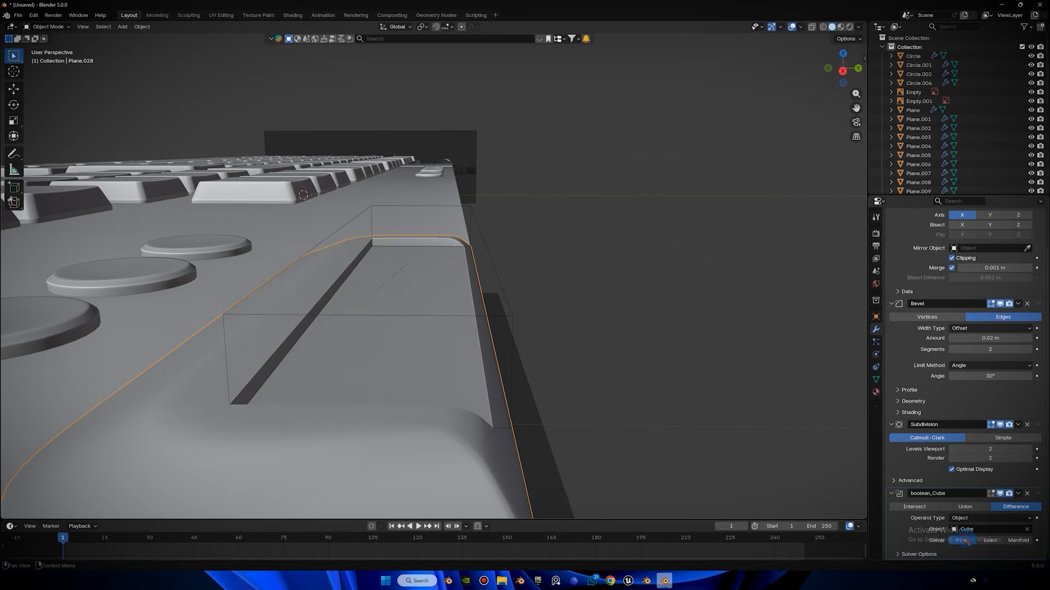
# Examine the housing's new recess and compare the cutter cube with the roller opening in the top reference.
pyautogui.moveTo(523, 241); pyautogui.dragTo(562, 232, button='middle')
pyautogui.click(542, 222)
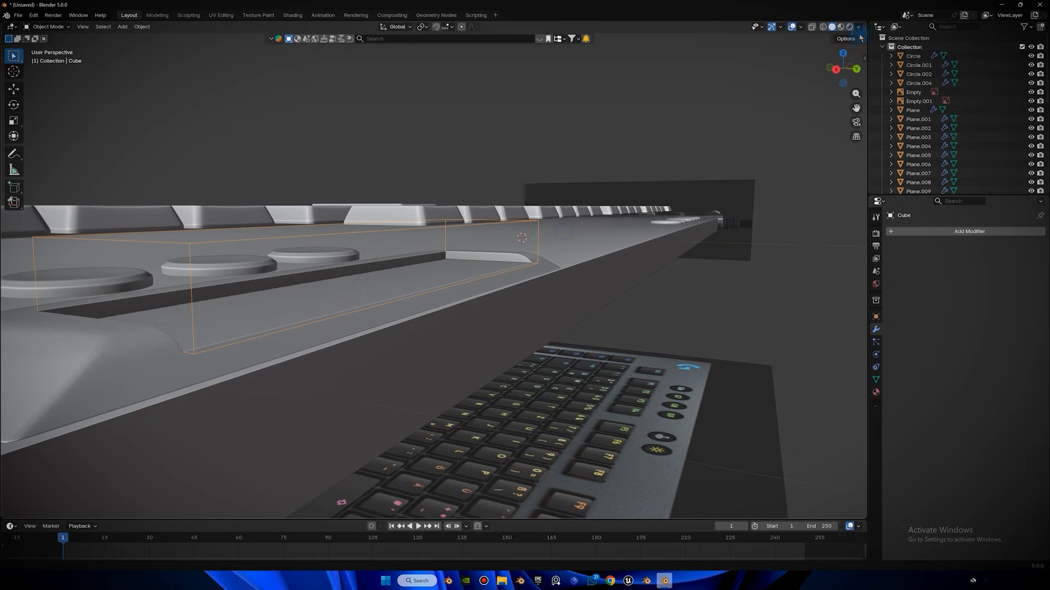
pyautogui.click(843, 53)
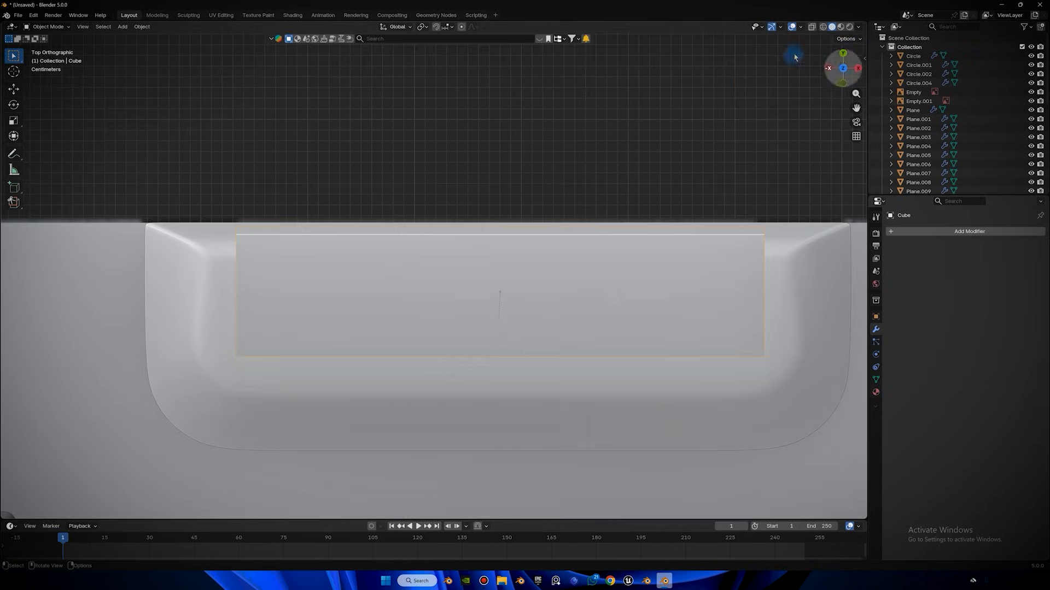
pyautogui.click(812, 27)
pyautogui.scroll(4, 440, 213)
pyautogui.scroll(-4, 342, 186)
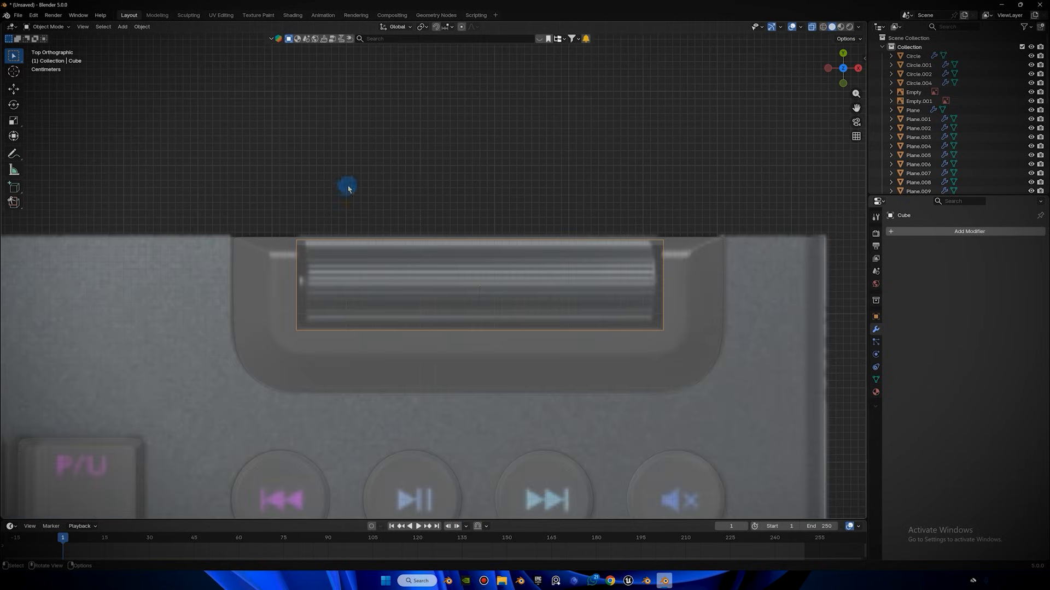
# Add a mesh circle for the volume roller and rotate it 90° about the Y axis.
pyautogui.moveTo(522, 153); pyautogui.dragTo(495, 99, button='middle')
pyautogui.click(668, 124)
pyautogui.click(811, 27)
pyautogui.moveTo(629, 194); pyautogui.dragTo(522, 238, button='middle')
pyautogui.hotkey('shift', 'a')
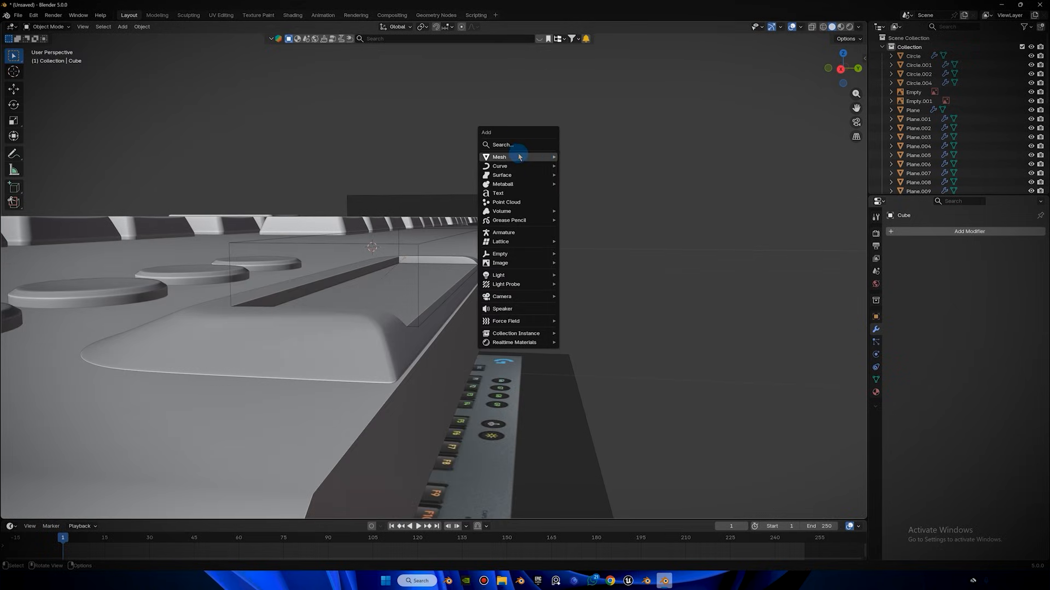
pyautogui.moveTo(499, 158)
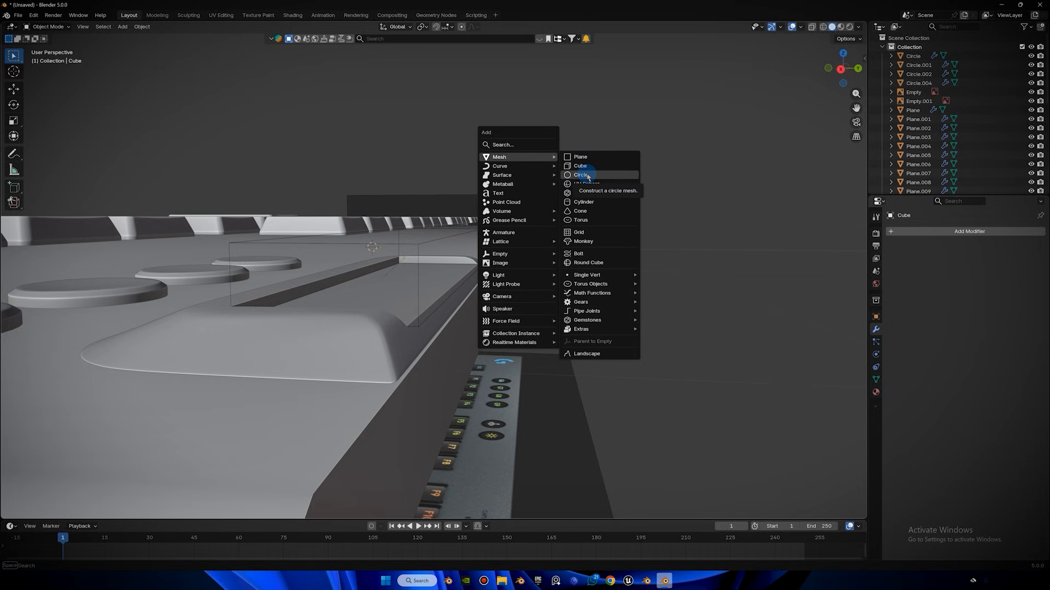
pyautogui.click(581, 175)
pyautogui.click(826, 58)
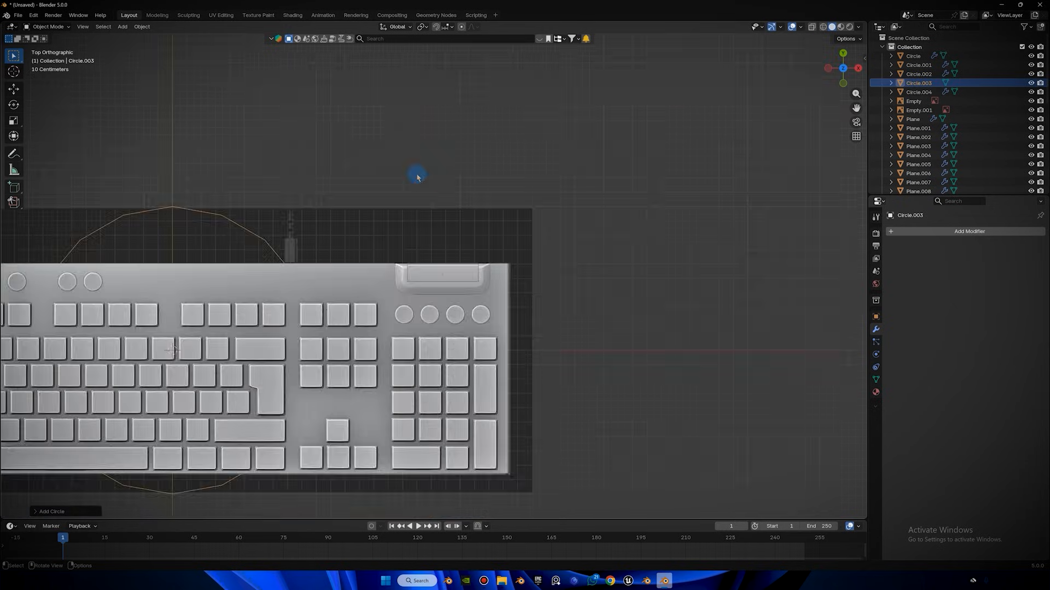
pyautogui.write('ry90')
pyautogui.press('Return')
# Move the circle over to the roller recess and scale it down to about 0.24.
pyautogui.press('g')
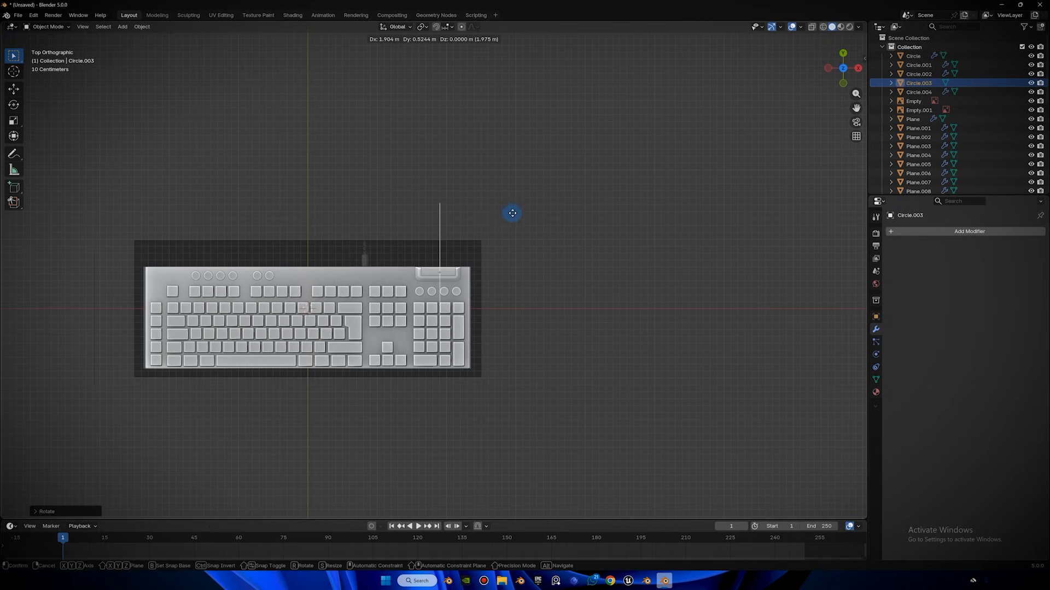
pyautogui.click(507, 212)
pyautogui.press('s')
pyautogui.scroll(5, 601, 259)
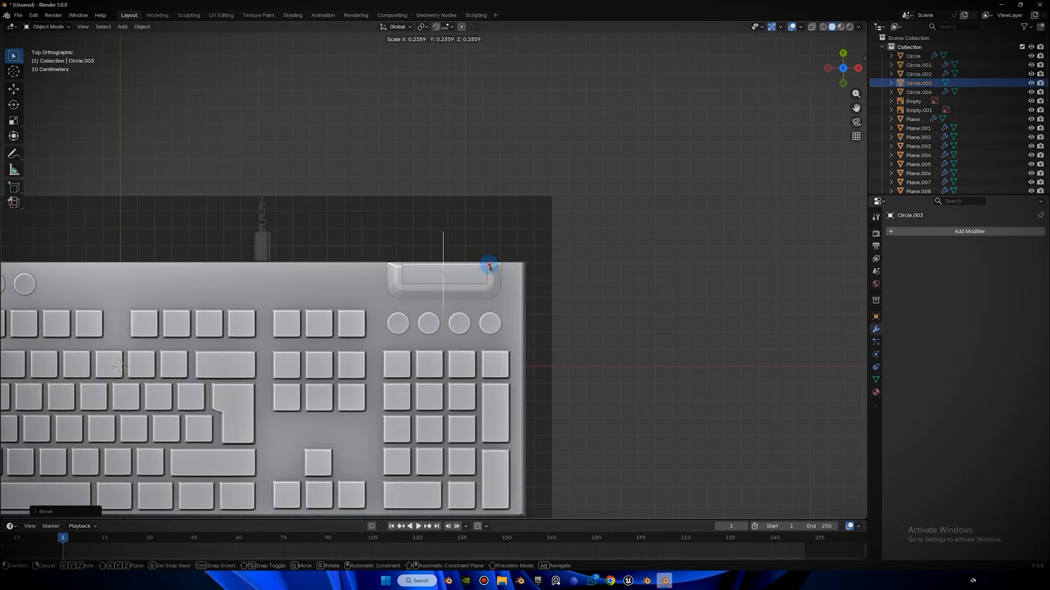
pyautogui.click(489, 266)
pyautogui.scroll(5, 588, 199)
pyautogui.click(810, 27)
pyautogui.scroll(4, 681, 204)
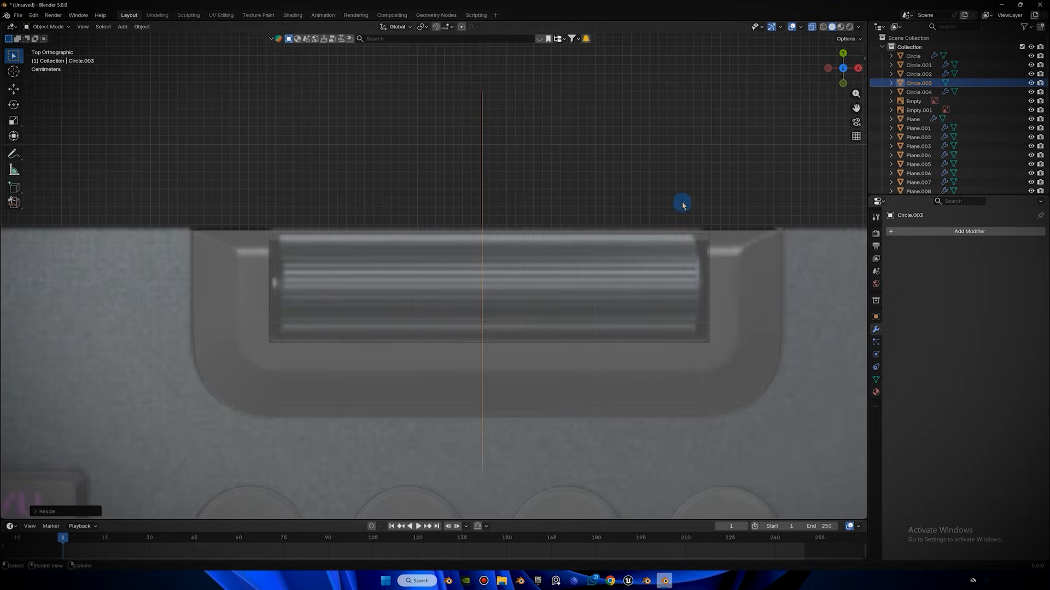
# Resize the circle to the roller's diameter and place it on the roller's left end in the top reference.
pyautogui.press('s')
pyautogui.press('g')
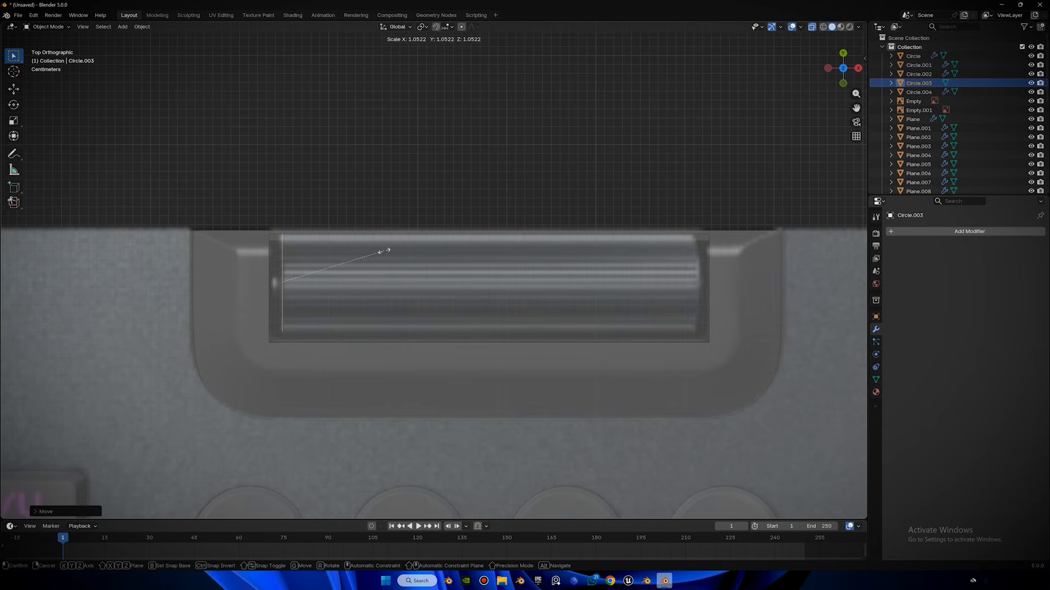
pyautogui.click(384, 234)
pyautogui.keyDown('shift'); pyautogui.moveTo(383, 234); pyautogui.dragTo(317, 225, button='middle'); pyautogui.keyUp('shift')
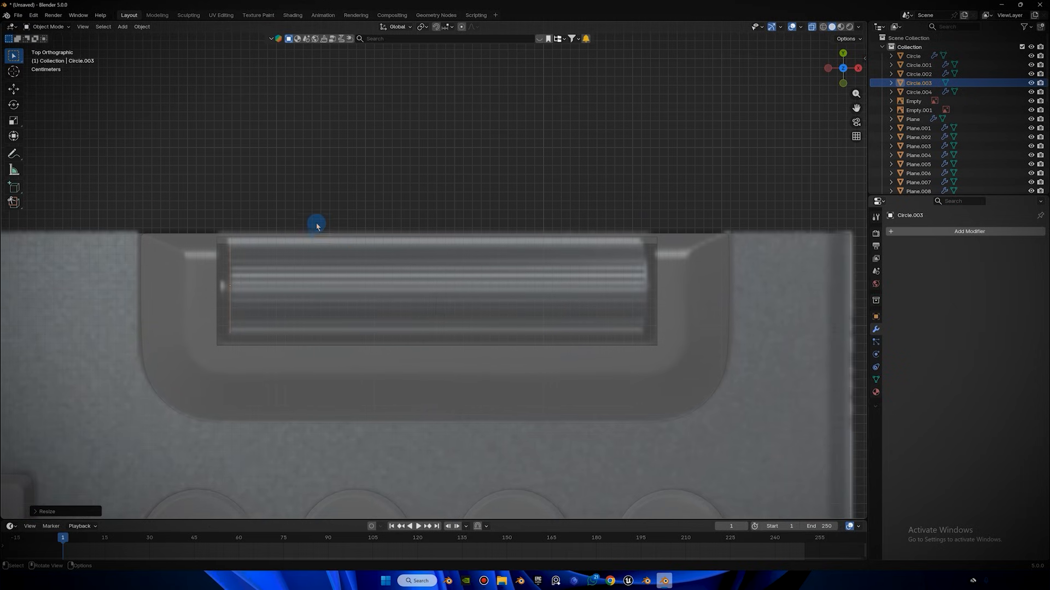
pyautogui.press('Tab')
pyautogui.press('e')
pyautogui.rightClick(365, 209)
pyautogui.press('Tab')
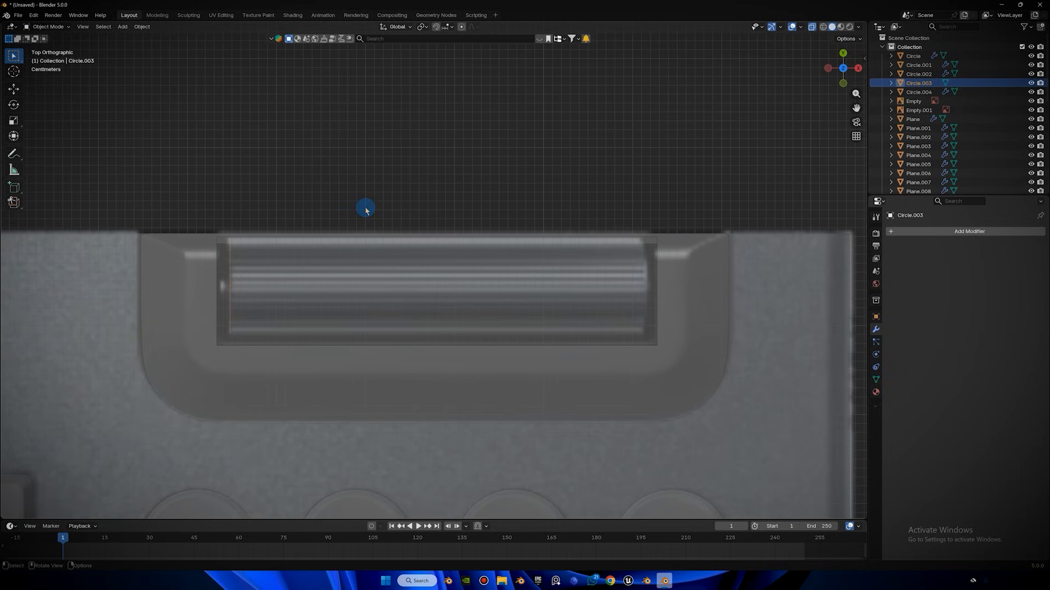
pyautogui.press('a')
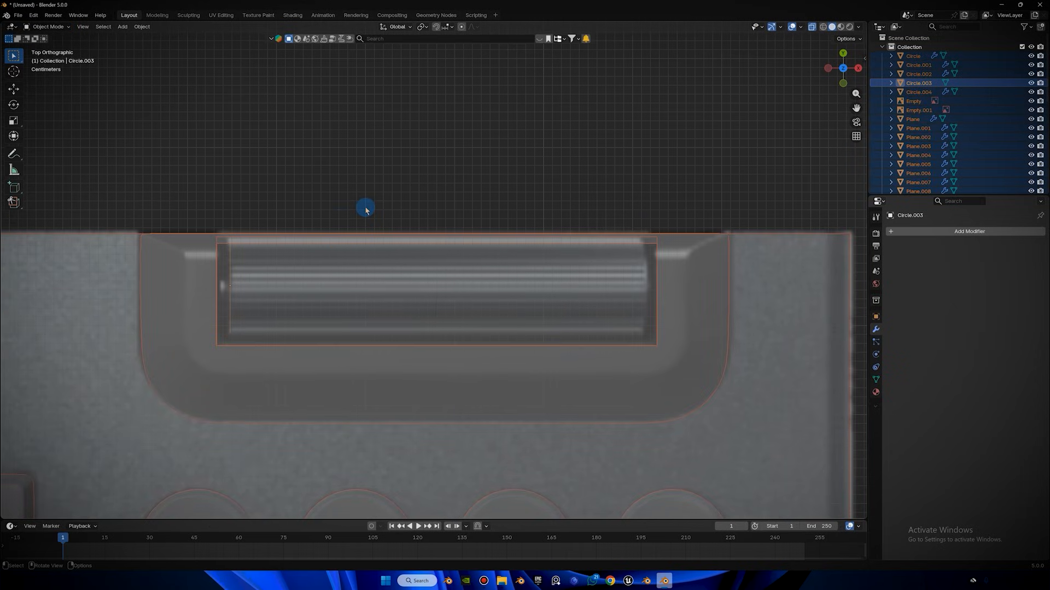
pyautogui.click(226, 255)
pyautogui.click(229, 256)
pyautogui.click(229, 256)
pyautogui.press('Tab')
pyautogui.press('Tab')
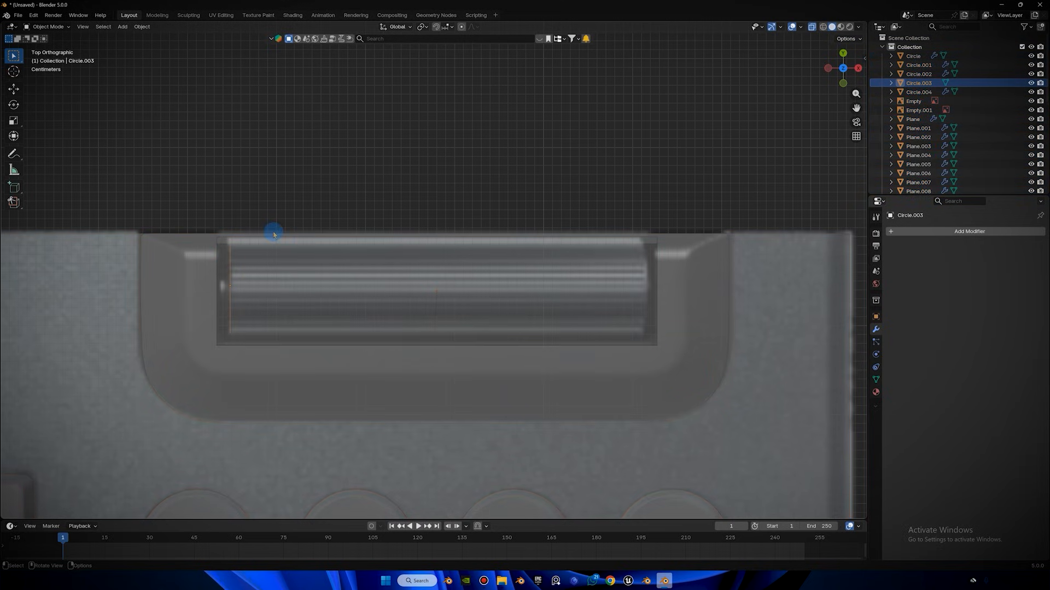
# Extrude the circle about 0.46 m along X to the roller's right end in the reference.
pyautogui.press('Tab')
pyautogui.press('g')
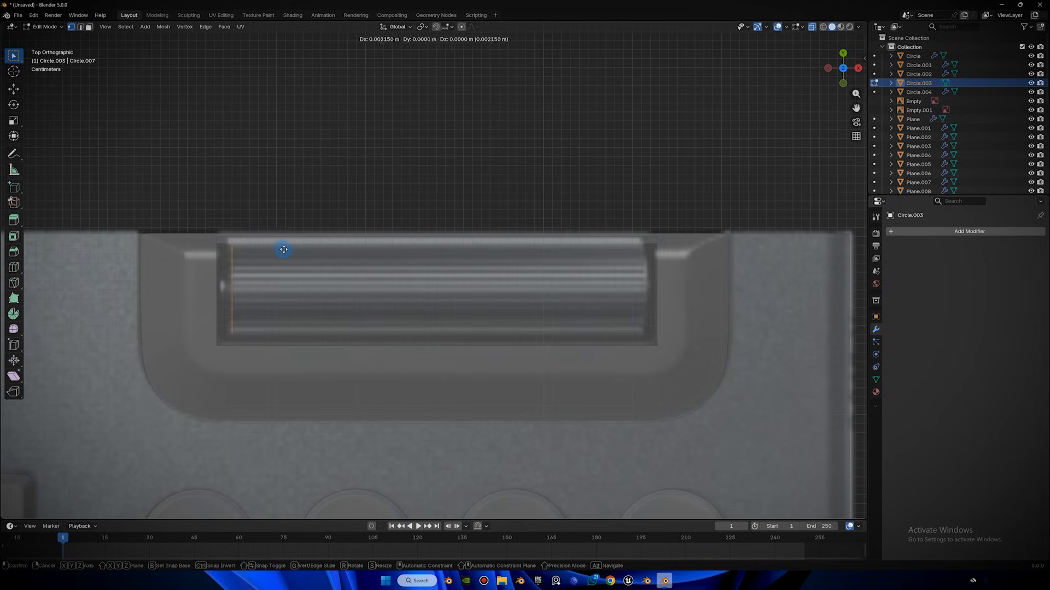
pyautogui.press('x')
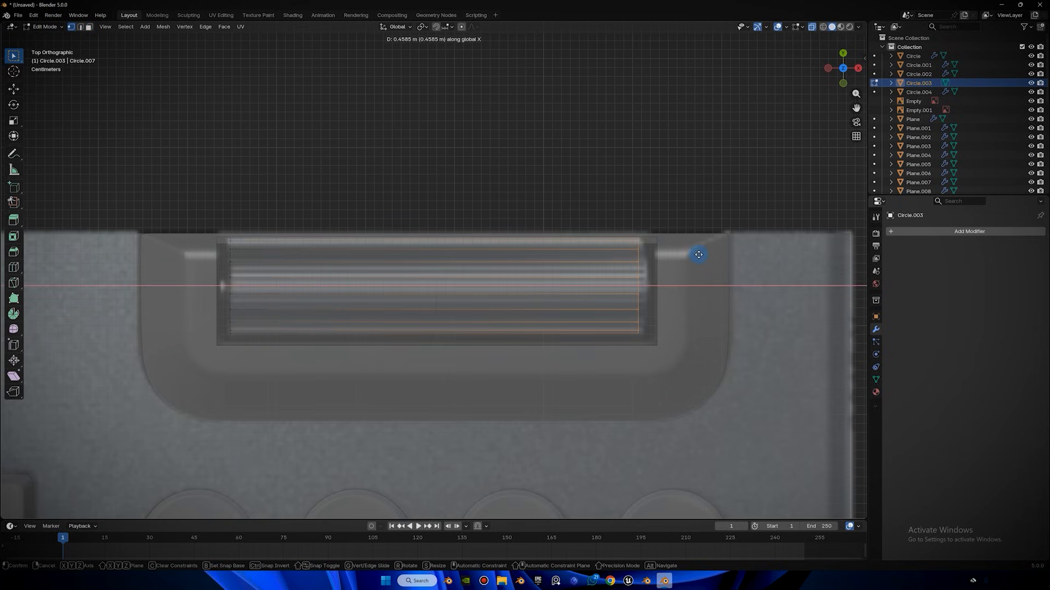
pyautogui.click(704, 254)
pyautogui.moveTo(556, 178); pyautogui.dragTo(661, 175, button='middle')
pyautogui.press('a')
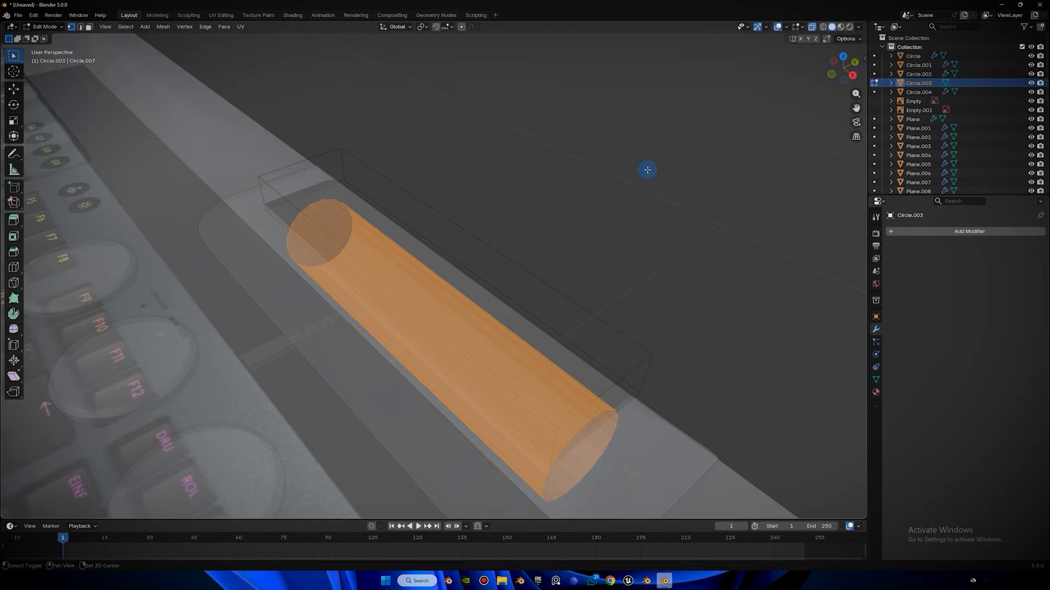
# Fill both open ends of the roller cylinder with faces.
pyautogui.click(692, 161)
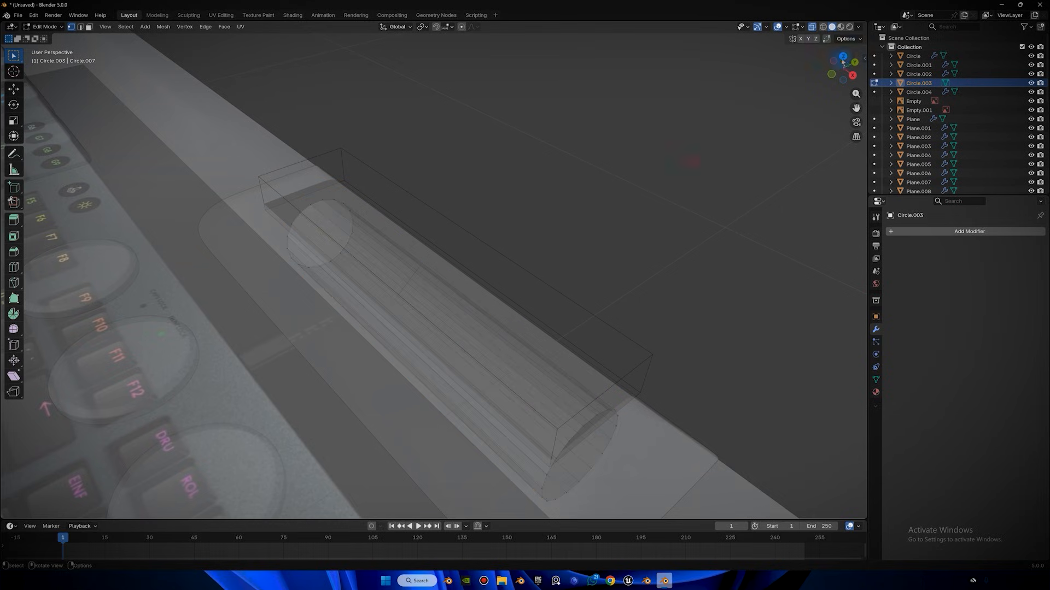
pyautogui.scroll(-4, 745, 77)
pyautogui.moveTo(588, 215); pyautogui.dragTo(637, 221, button='middle')
pyautogui.moveTo(630, 229); pyautogui.dragTo(505, 348)
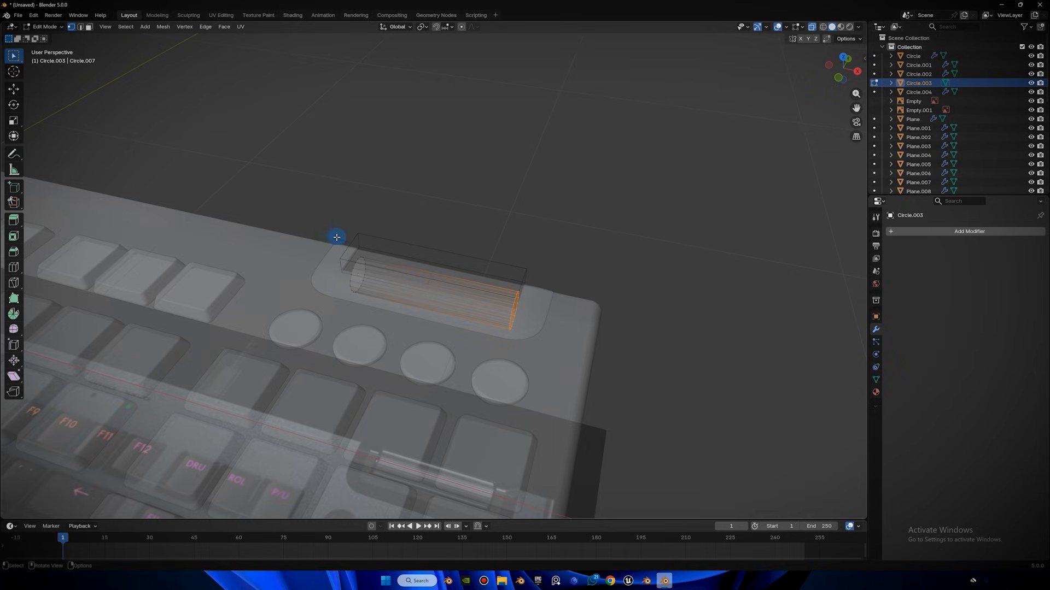
pyautogui.moveTo(361, 278); pyautogui.dragTo(362, 278)
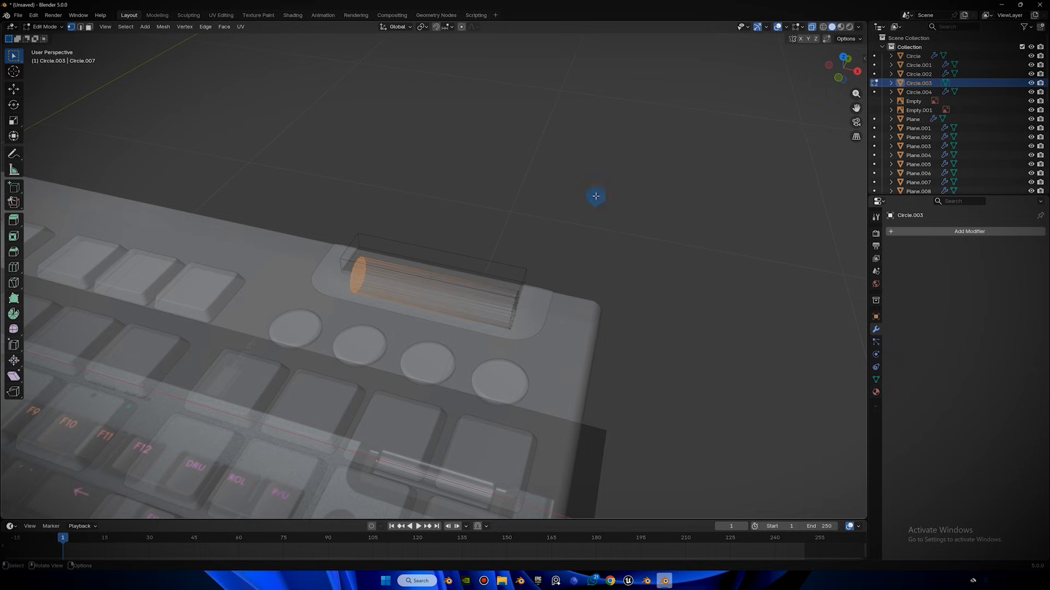
# Raise the roller along Z from the side view so its upper part protrudes above the housing.
pyautogui.click(812, 27)
pyautogui.scroll(4, 656, 170)
pyautogui.moveTo(620, 183); pyautogui.dragTo(514, 101, button='middle')
pyautogui.press('Tab')
pyautogui.click(839, 64)
pyautogui.press('g')
pyautogui.press('z')
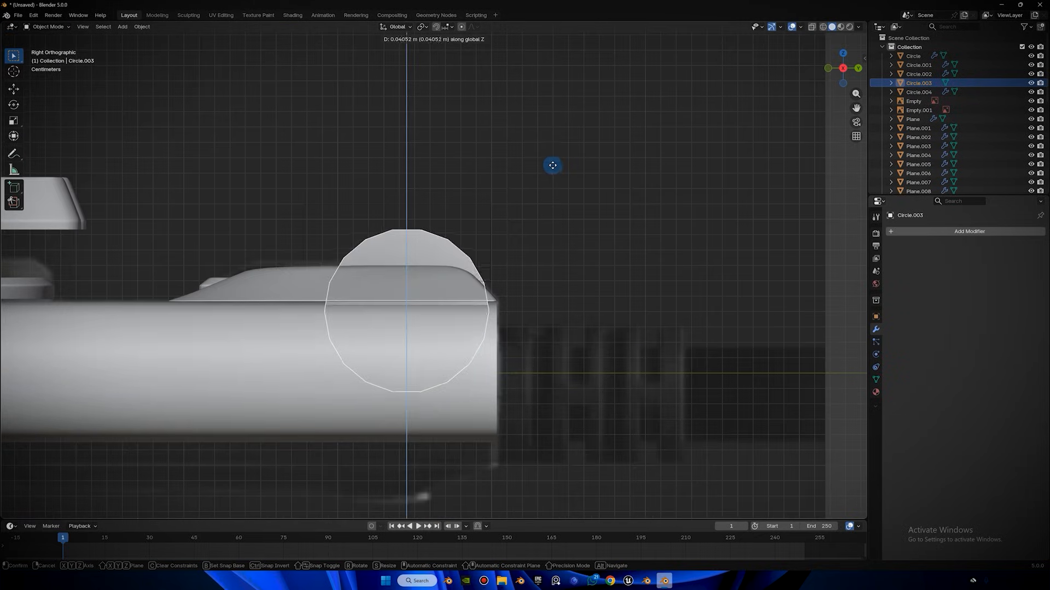
pyautogui.click(547, 175)
# Fine-tune the roller's height along Z and its position along Y inside the housing recess.
pyautogui.moveTo(551, 162); pyautogui.dragTo(570, 173, button='middle')
pyautogui.press('g')
pyautogui.press('z')
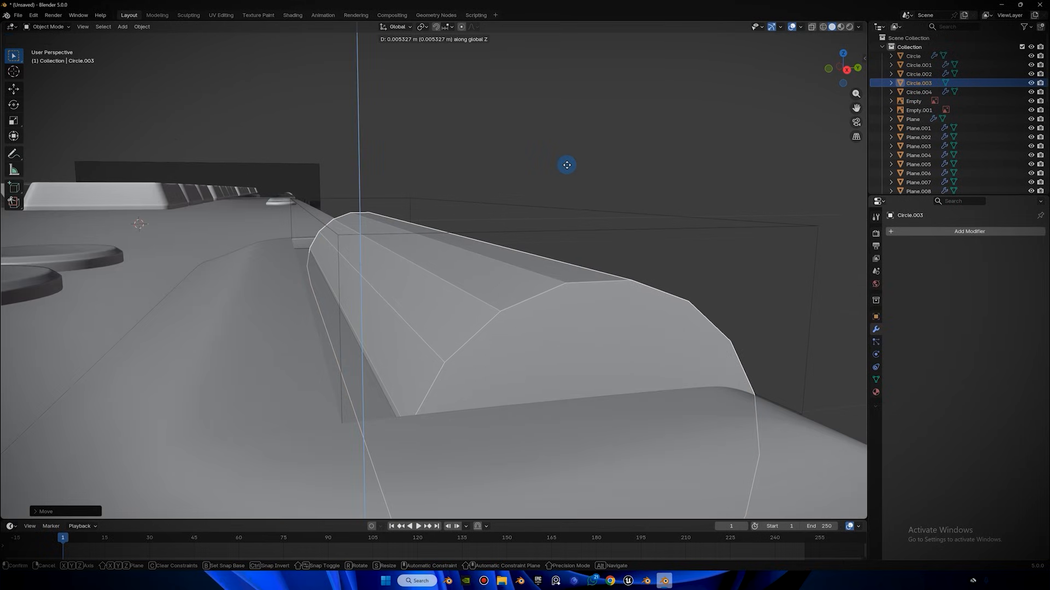
pyautogui.click(567, 165)
pyautogui.moveTo(564, 164); pyautogui.dragTo(474, 164, button='middle')
pyautogui.press('g')
pyautogui.press('y')
pyautogui.click(485, 208)
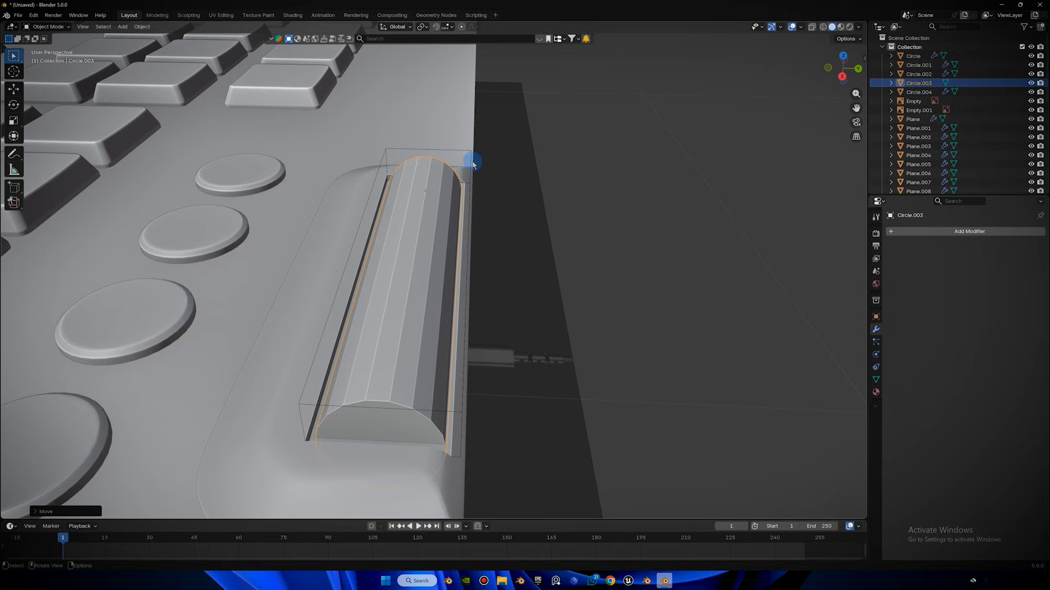
# Scale the recess cutter cube uniformly to about 0.99 to fit closer around the roller.
pyautogui.click(469, 153)
pyautogui.moveTo(658, 64); pyautogui.dragTo(668, 138, button='middle')
pyautogui.scroll(2, 438, 219)
pyautogui.keyDown('shift'); pyautogui.moveTo(237, 287); pyautogui.dragTo(321, 230, button='middle'); pyautogui.keyUp('shift')
pyautogui.press('s')
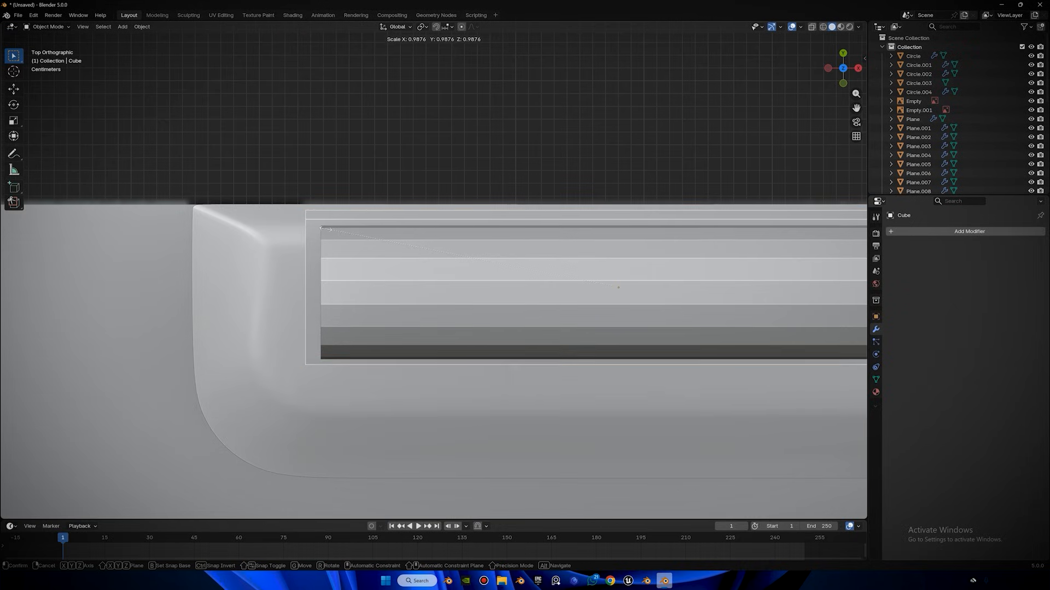
pyautogui.click(331, 229)
# Narrow the cutter cube along X to about 0.97 and align it with both roller ends.
pyautogui.press('s')
pyautogui.press('x')
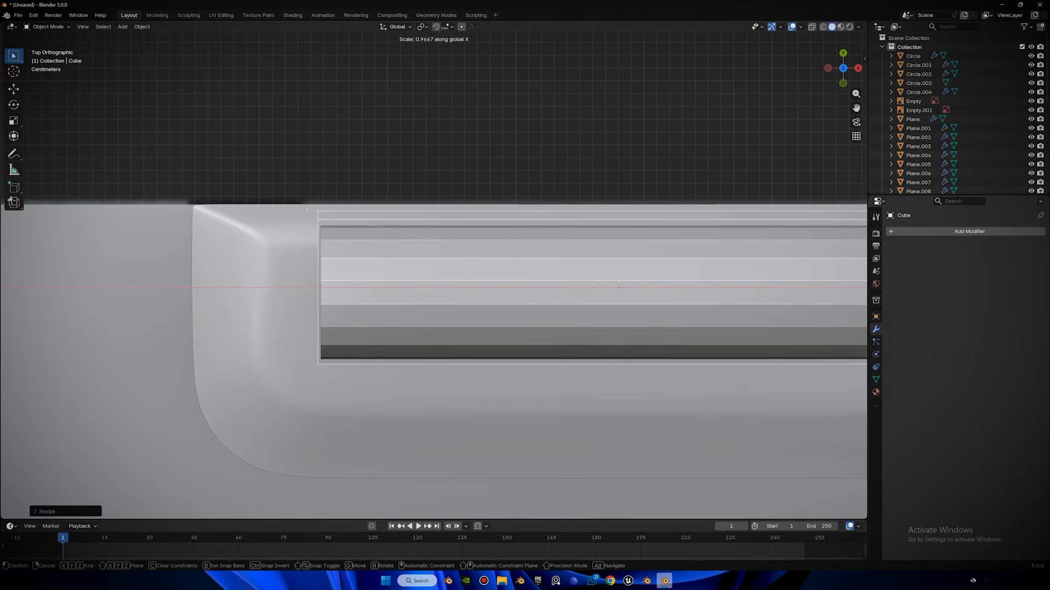
pyautogui.click(305, 208)
pyautogui.scroll(-2, 483, 207)
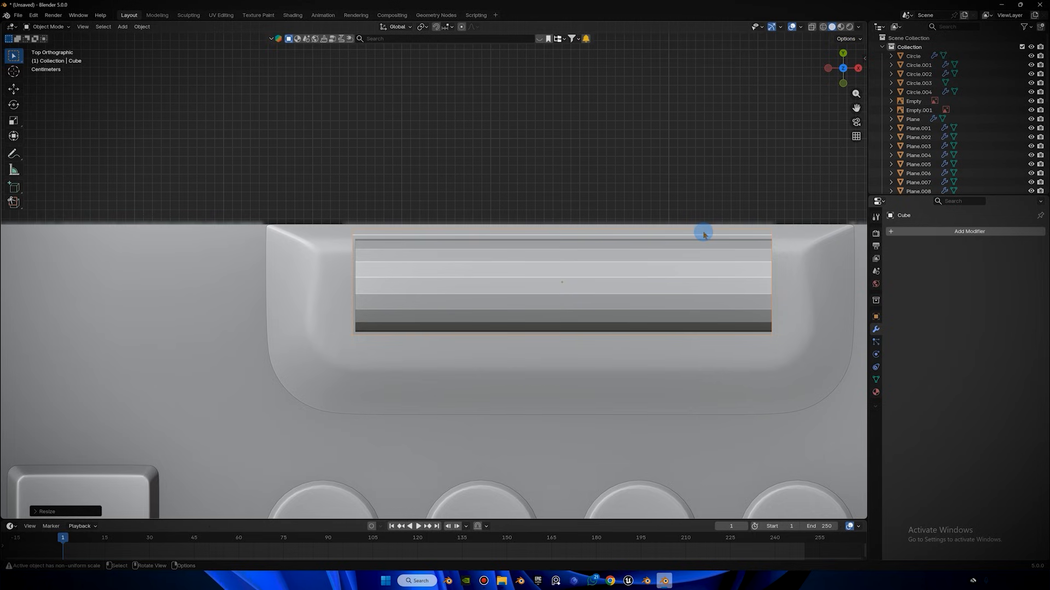
pyautogui.press('g')
pyautogui.press('x')
pyautogui.click(720, 231)
# Resize the cutter cube along Y and shift it slightly along Y to match the roller.
pyautogui.moveTo(720, 231); pyautogui.dragTo(675, 105, button='middle')
pyautogui.press('s')
pyautogui.press('y')
pyautogui.click(645, 113)
pyautogui.press('g')
pyautogui.press('y')
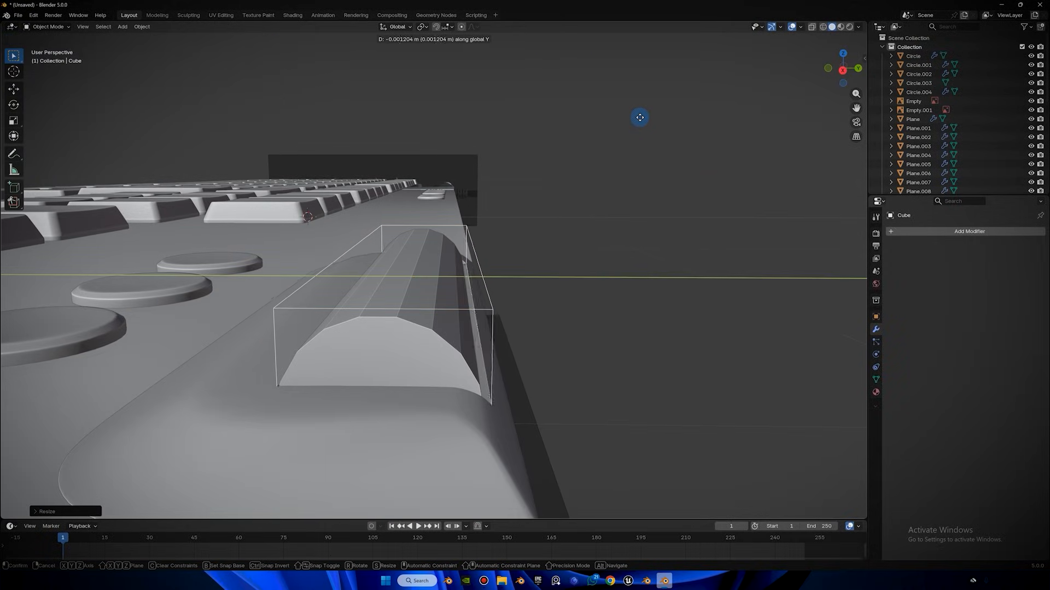
pyautogui.click(642, 119)
# Readjust the cutter cube's Y scale against the rear edge of the housing and deselect it.
pyautogui.moveTo(642, 118); pyautogui.dragTo(331, 267, button='middle')
pyautogui.press('s')
pyautogui.press('y')
pyautogui.click(633, 146)
pyautogui.click(635, 147)
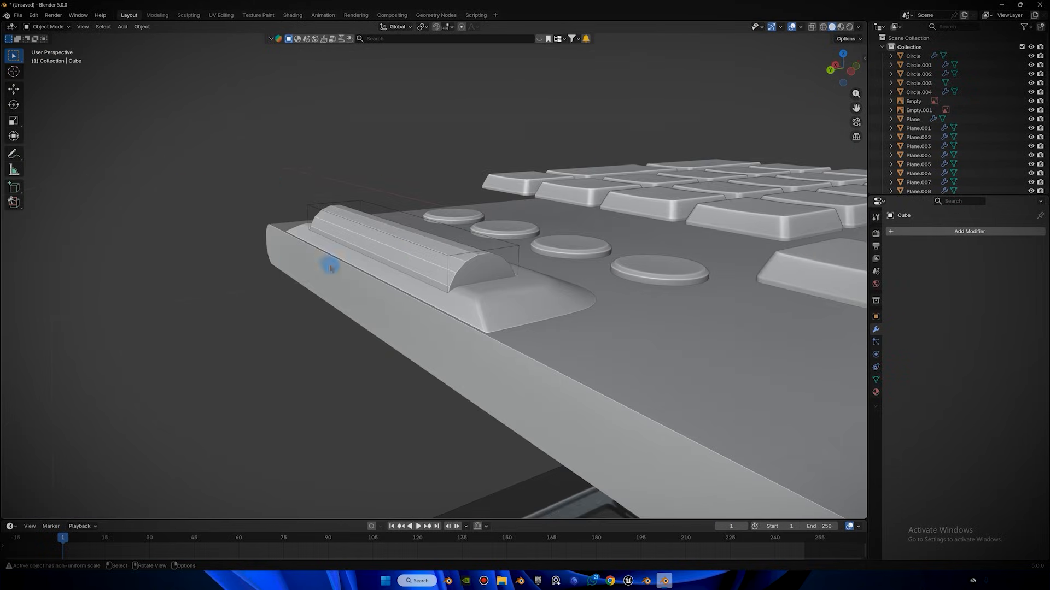
# Open the roller's mesh for editing with see-through display enabled.
pyautogui.click(452, 266)
pyautogui.press('Tab')
pyautogui.moveTo(507, 230); pyautogui.dragTo(707, 102, button='middle')
pyautogui.click(813, 27)
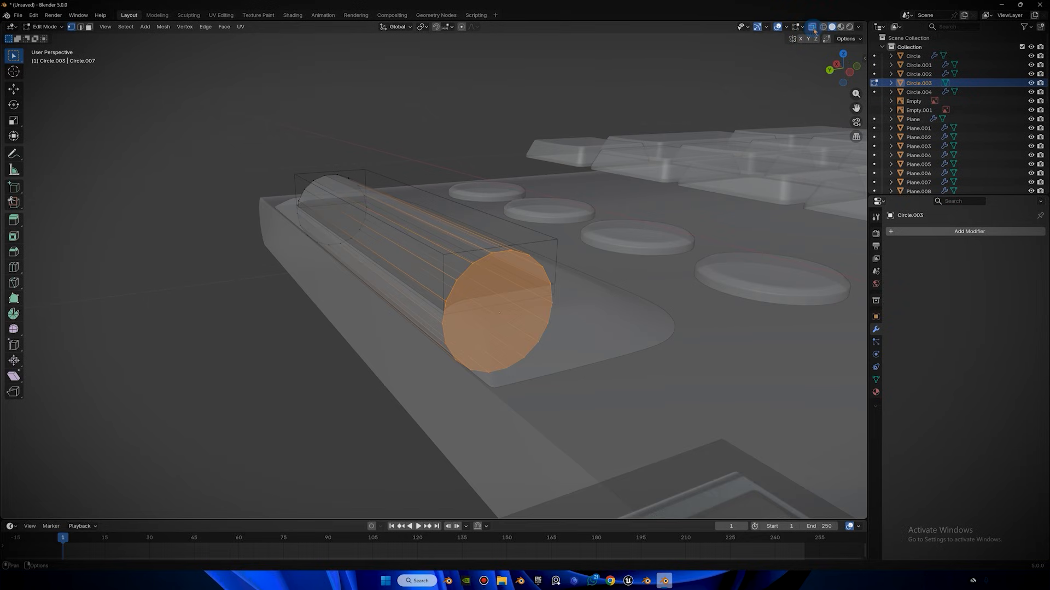
pyautogui.scroll(2, 511, 204)
pyautogui.hotkey('alt', 'a')
pyautogui.hotkey('ctrl', 'r')
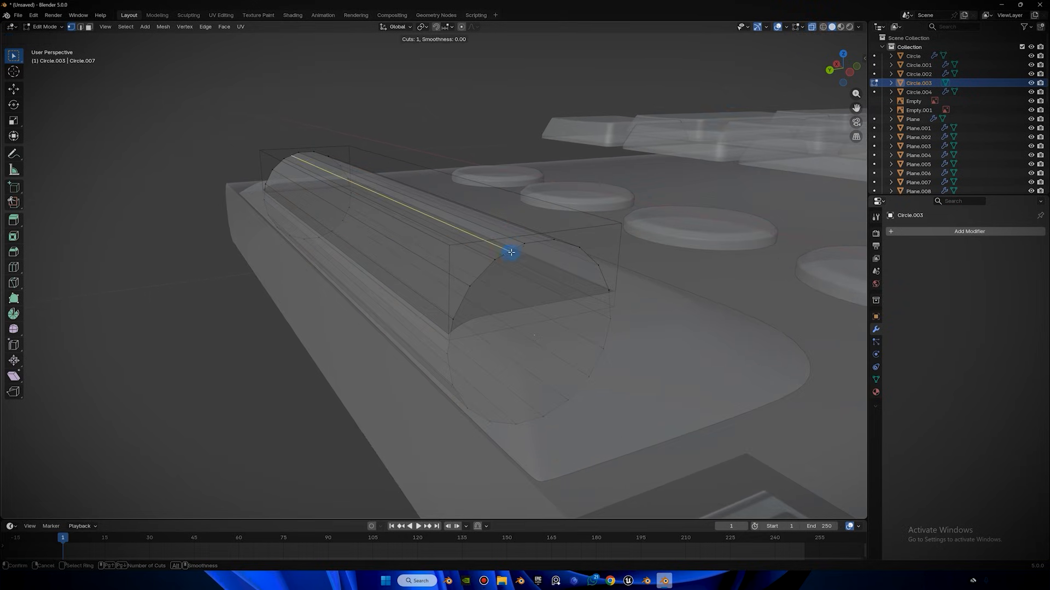
pyautogui.rightClick(509, 254)
# Subdivide the entire roller mesh to get additional lengthwise edges.
pyautogui.moveTo(536, 205); pyautogui.dragTo(562, 302, button='middle')
pyautogui.press('a')
pyautogui.rightClick(525, 203)
pyautogui.click(498, 210)
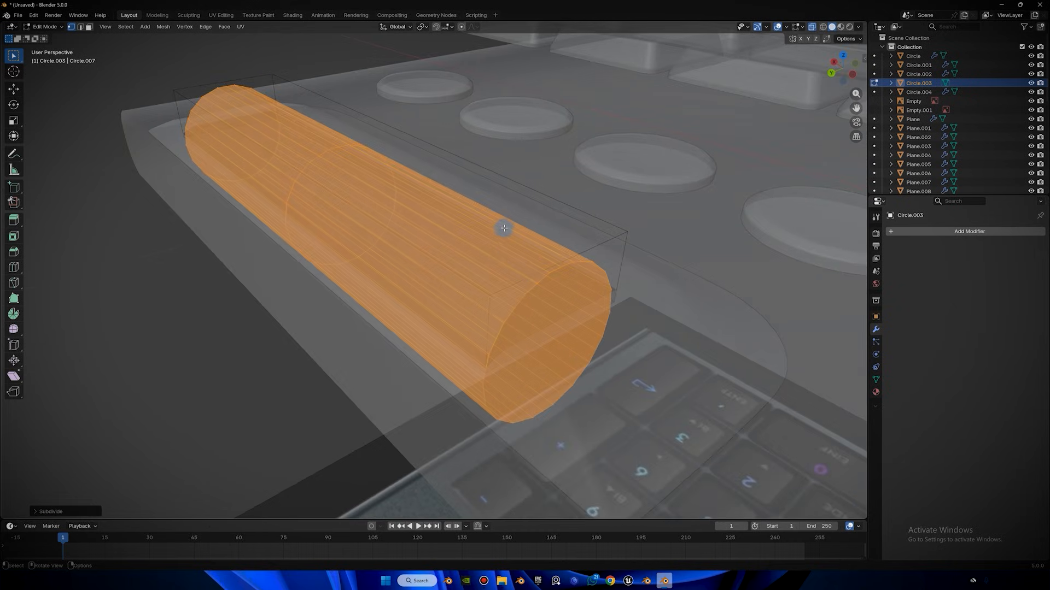
# Dissolve the edge ring around the roller's middle and return to solid display.
pyautogui.hotkey('alt', 'a')
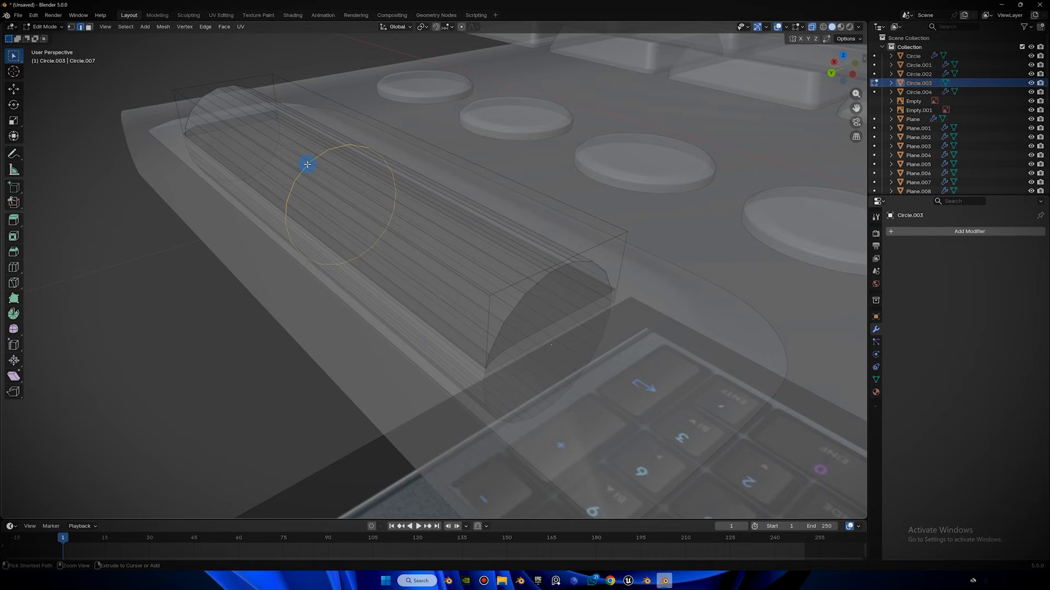
pyautogui.click(811, 26)
pyautogui.moveTo(656, 186); pyautogui.dragTo(577, 188, button='middle')
pyautogui.press('Tab')
pyautogui.press('Tab')
# Select a lengthwise edge in the middle of a roller facet, plus all edges with similar face angles.
pyautogui.scroll(4, 528, 253)
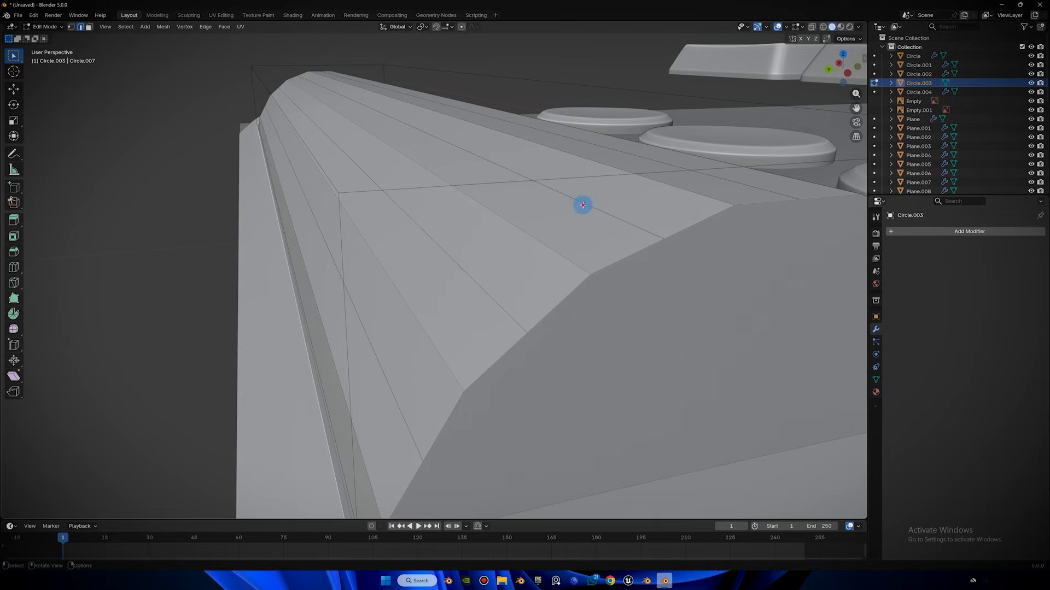
pyautogui.scroll(-3, 594, 168)
pyautogui.moveTo(393, 198); pyautogui.dragTo(403, 222, button='middle')
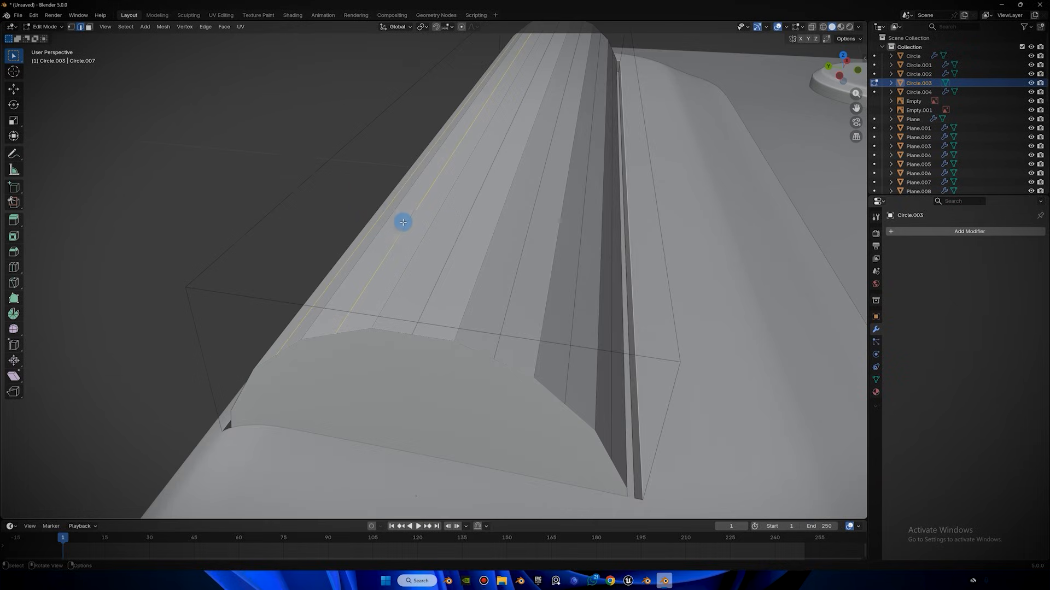
pyautogui.click(524, 253)
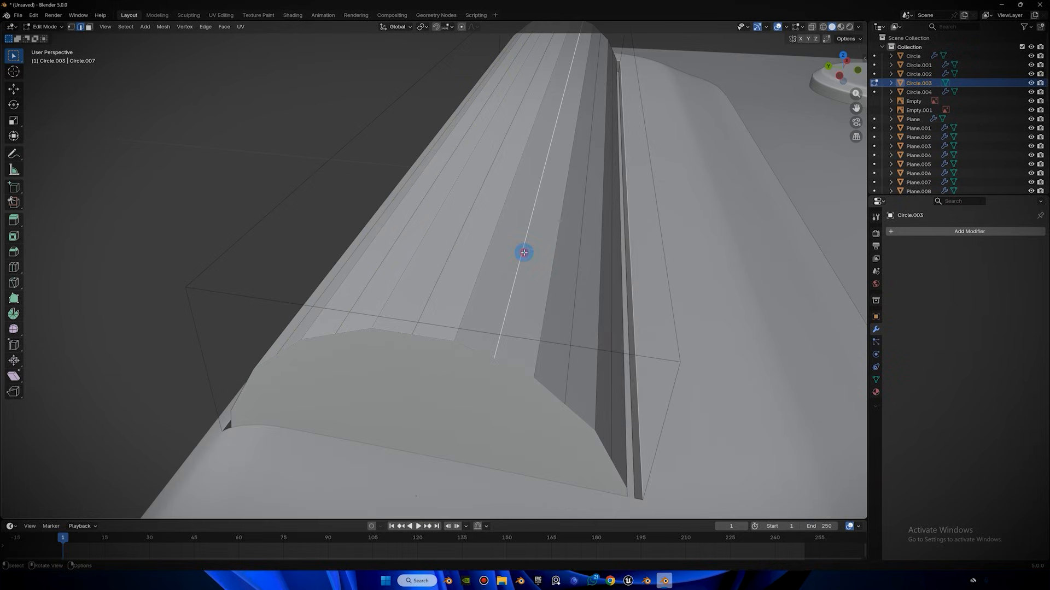
pyautogui.moveTo(415, 222); pyautogui.dragTo(184, 41, button='middle')
pyautogui.click(125, 27)
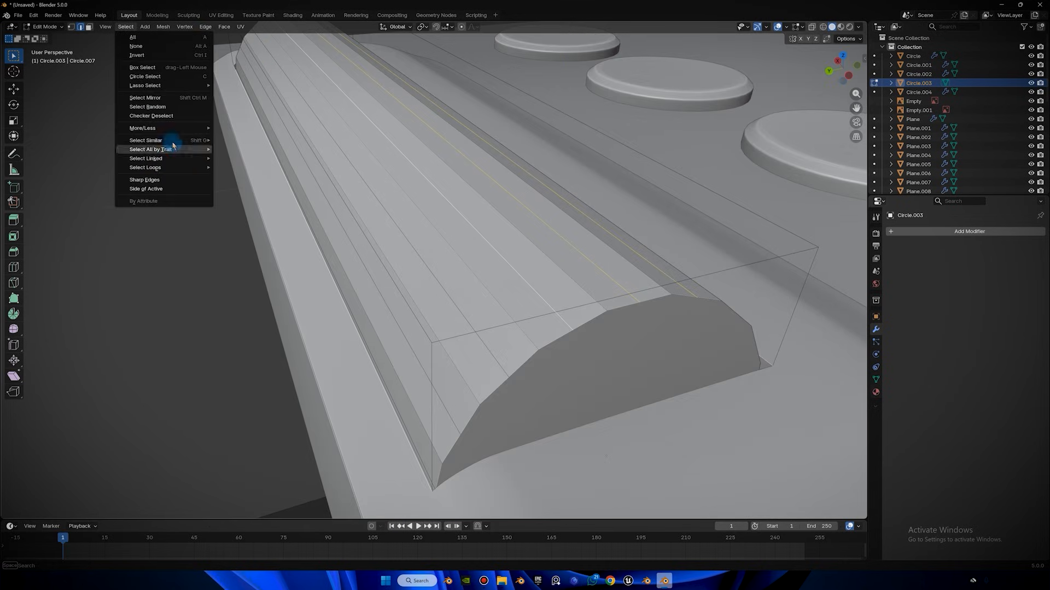
pyautogui.moveTo(167, 141)
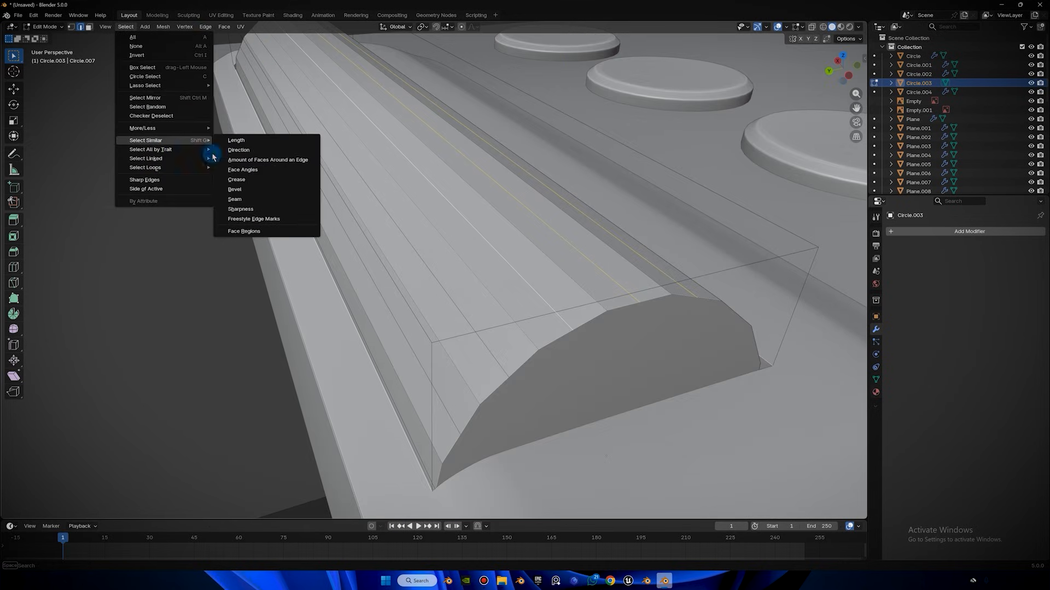
pyautogui.click(242, 169)
pyautogui.moveTo(455, 157); pyautogui.dragTo(560, 176, button='middle')
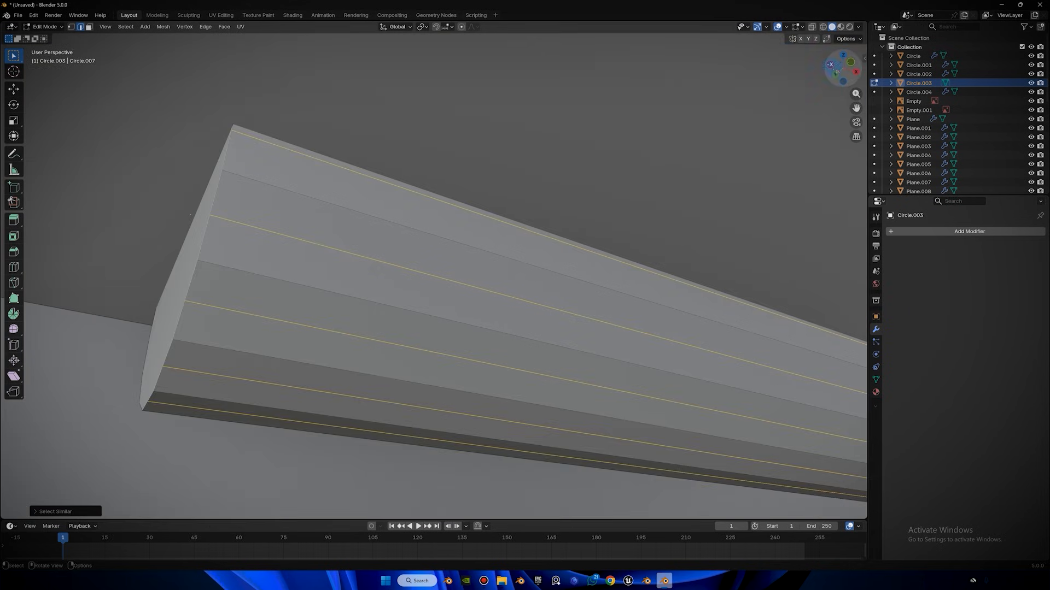
pyautogui.press('KP_3')
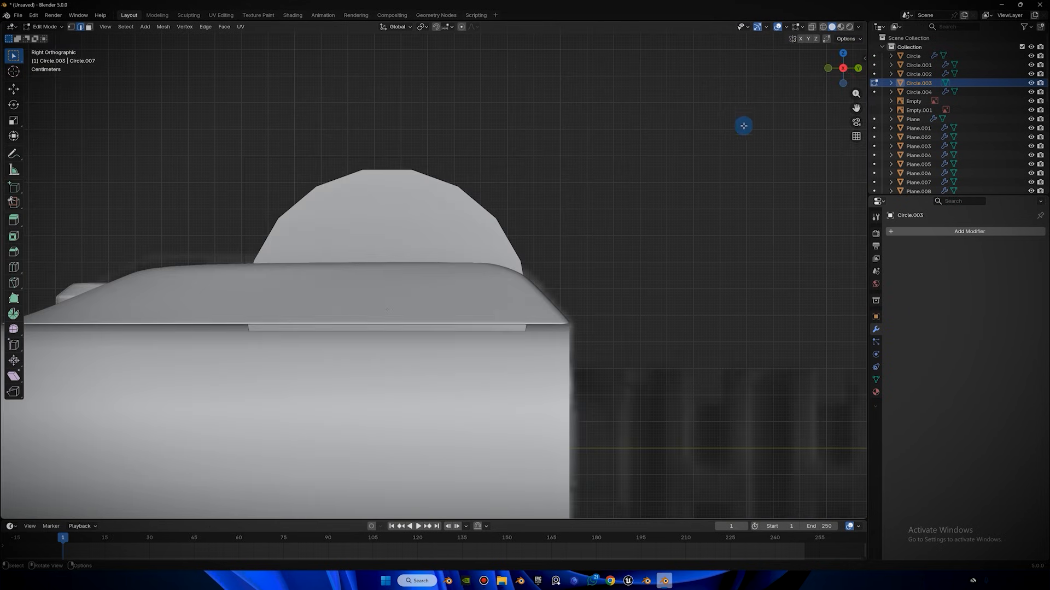
pyautogui.press('s')
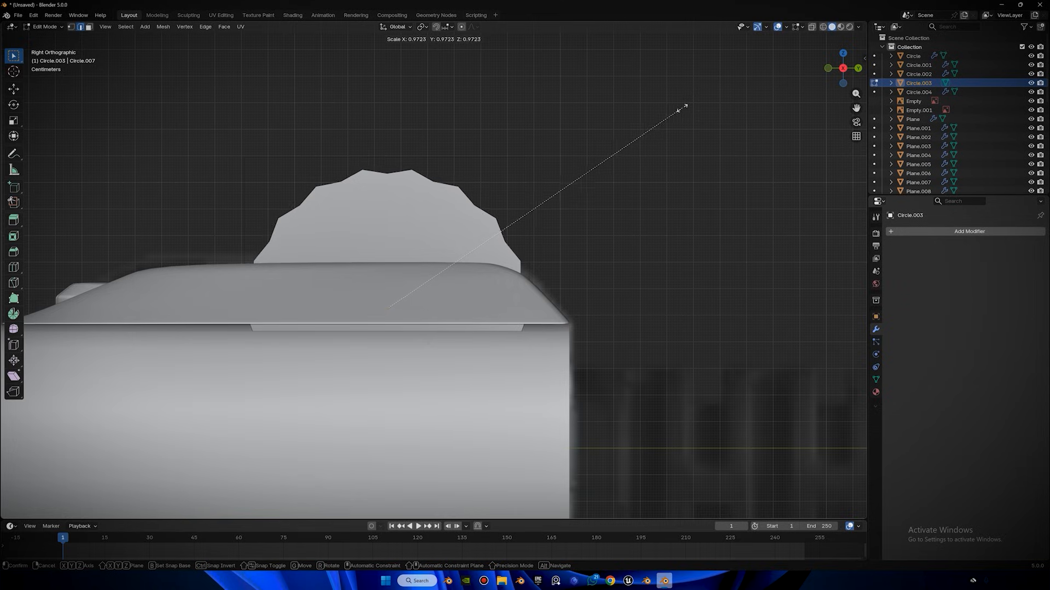
pyautogui.keyDown('alt'); pyautogui.moveTo(667, 101); pyautogui.dragTo(383, 157, button='middle'); pyautogui.keyUp('alt')
pyautogui.click(594, 103)
pyautogui.moveTo(563, 95); pyautogui.dragTo(761, 54, button='middle')
# Scale the selected mid-facet edges slightly inward, excluding the X axis, to form grooves along the roller.
pyautogui.click(831, 72)
pyautogui.scroll(11, 731, 101)
pyautogui.keyDown('shift'); pyautogui.moveTo(635, 60); pyautogui.dragTo(614, 143, button='middle'); pyautogui.keyUp('shift')
pyautogui.scroll(2, 613, 141)
pyautogui.press('s')
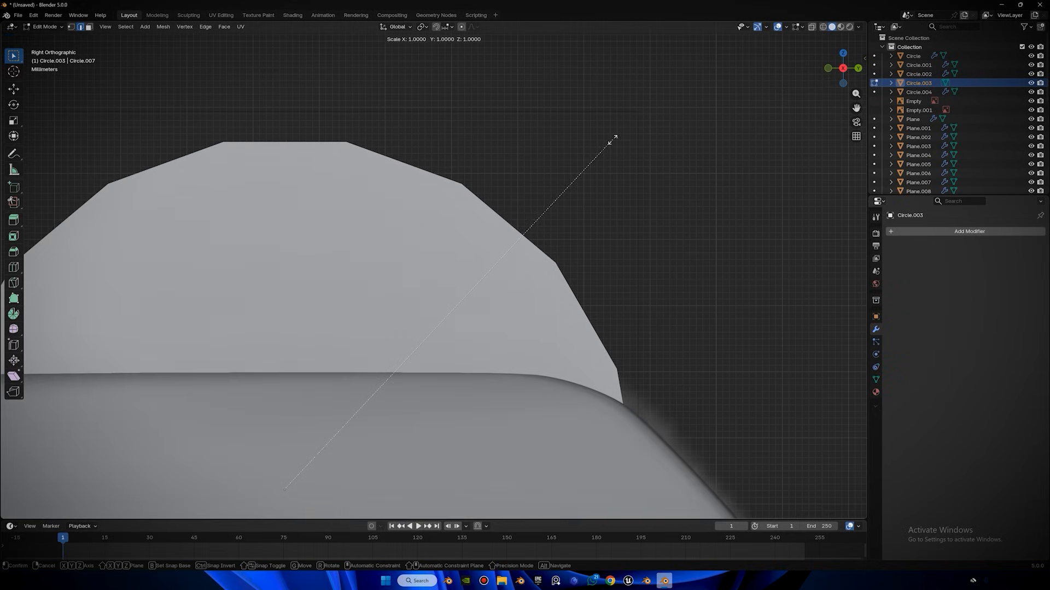
pyautogui.hotkey('shift', 'x')
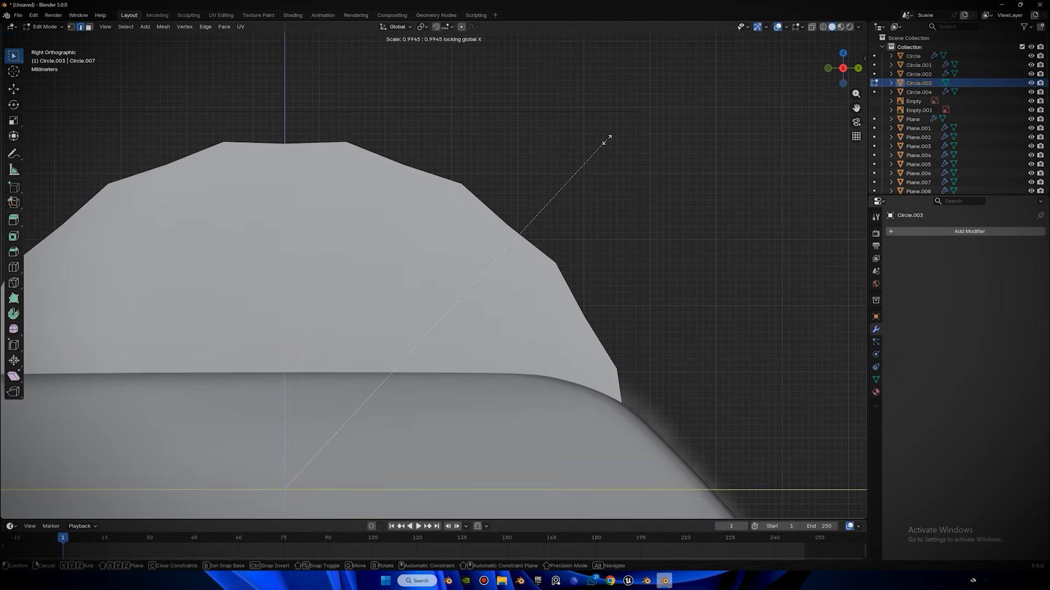
pyautogui.click(592, 133)
# Inset the roller's end face in face selection and return to object mode.
pyautogui.press('Tab')
pyautogui.moveTo(592, 132); pyautogui.dragTo(276, 343, button='middle')
pyautogui.press('Tab')
pyautogui.press('3')
pyautogui.moveTo(516, 224); pyautogui.dragTo(392, 248, button='middle')
pyautogui.click(391, 248)
pyautogui.moveTo(420, 175); pyautogui.dragTo(865, 216, button='middle')
pyautogui.press('i')
pyautogui.click(427, 142)
pyautogui.press('Tab')
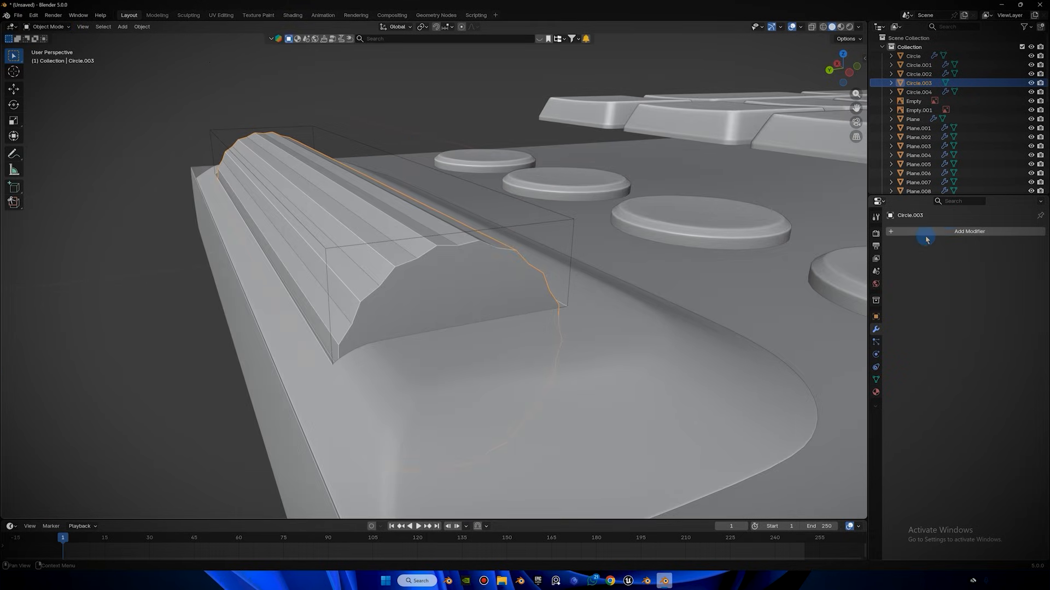
# Add a level 2 Subdivision modifier to the roller and shade it smooth.
pyautogui.hotkey('ctrl', '2')
pyautogui.rightClick(608, 162)
pyautogui.click(605, 163)
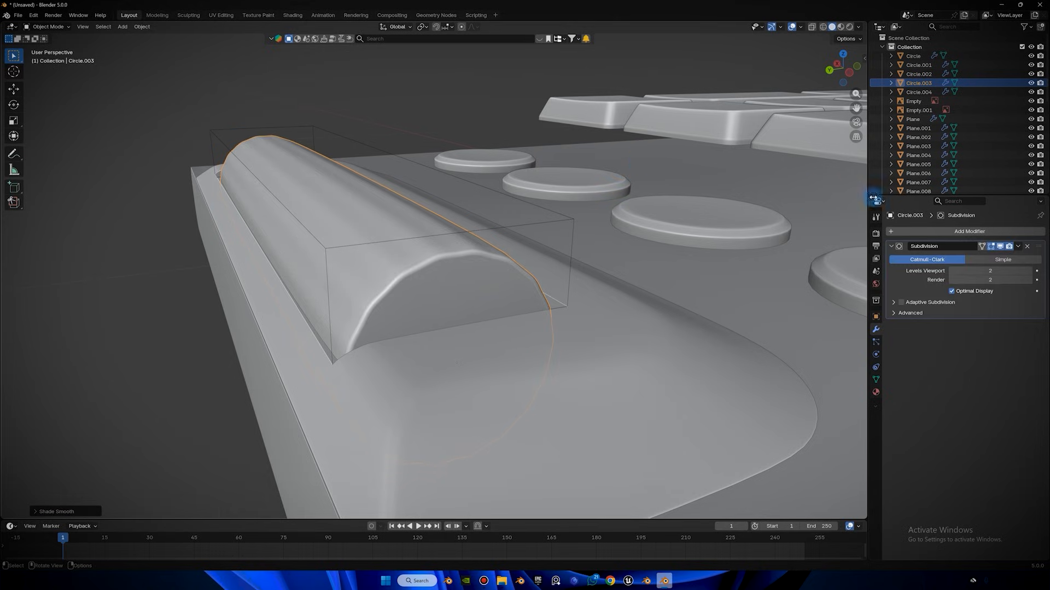
# Add a Bevel modifier to the roller and place it above the Subdivision modifier.
pyautogui.click(984, 233)
pyautogui.click(902, 263)
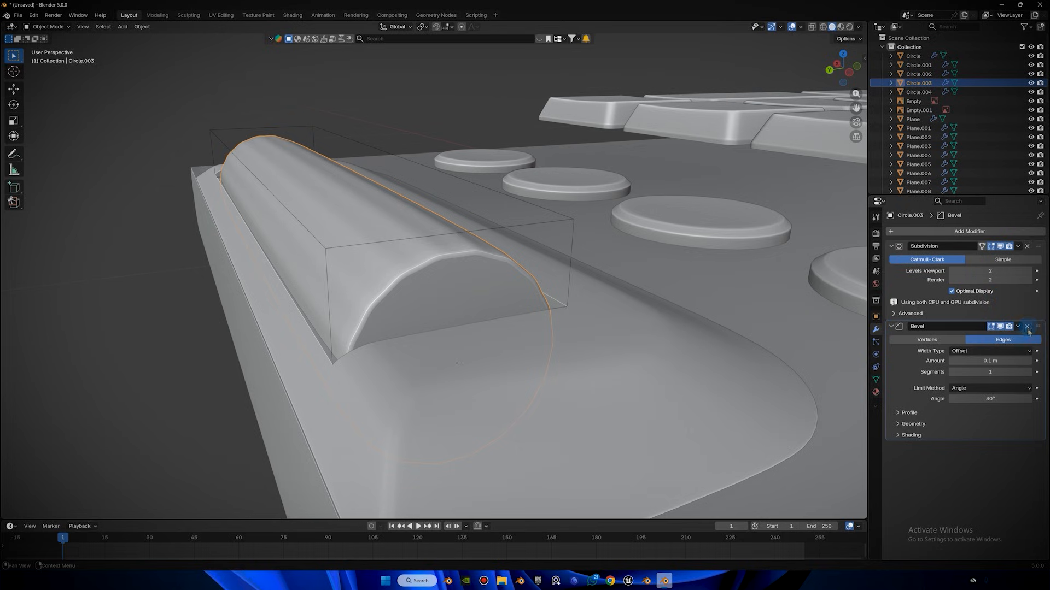
pyautogui.moveTo(1037, 326); pyautogui.dragTo(1022, 278)
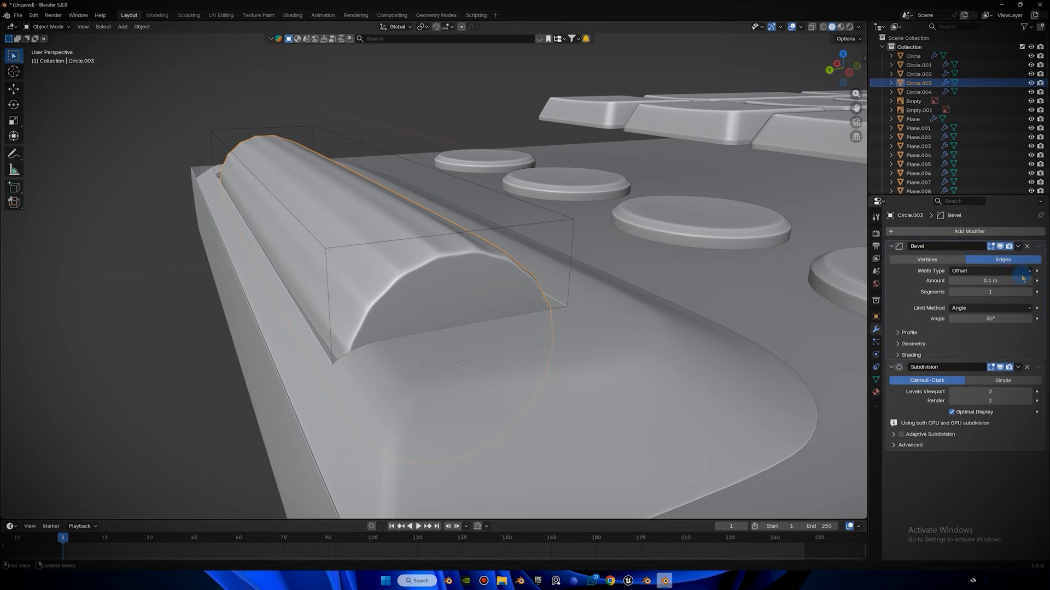
# Set the roller's bevel amount to 0.03 m with 3 segments.
pyautogui.write('0.5')
pyautogui.press('Return')
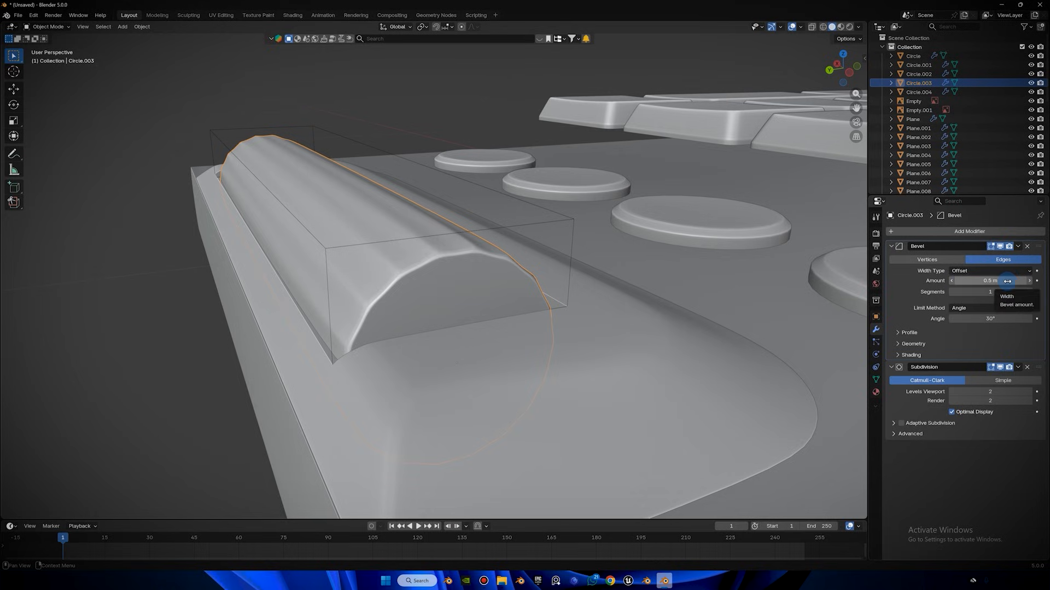
pyautogui.click(1007, 281)
pyautogui.press('Return')
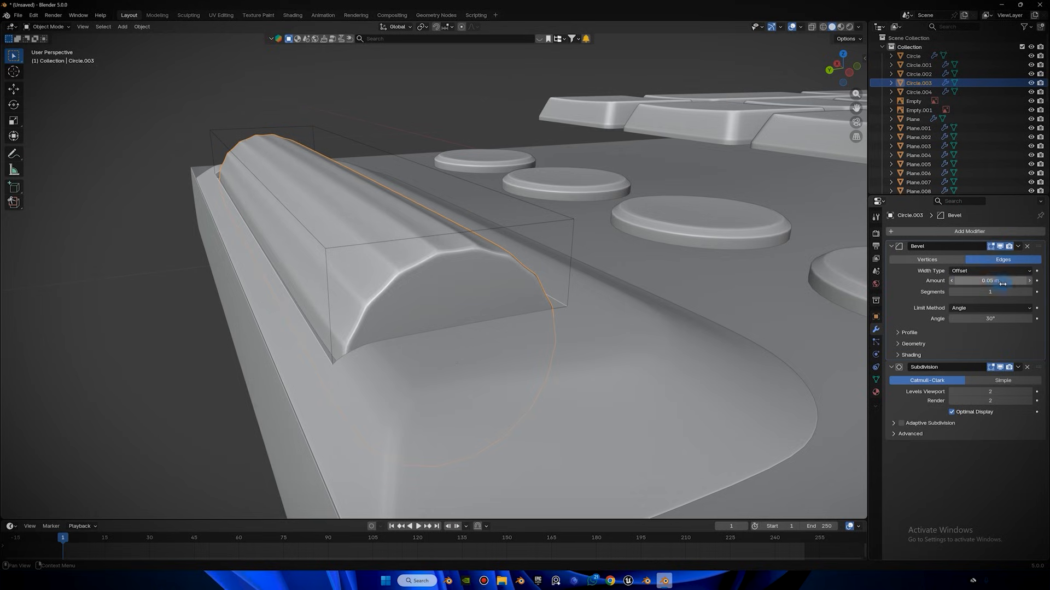
pyautogui.click(1029, 292)
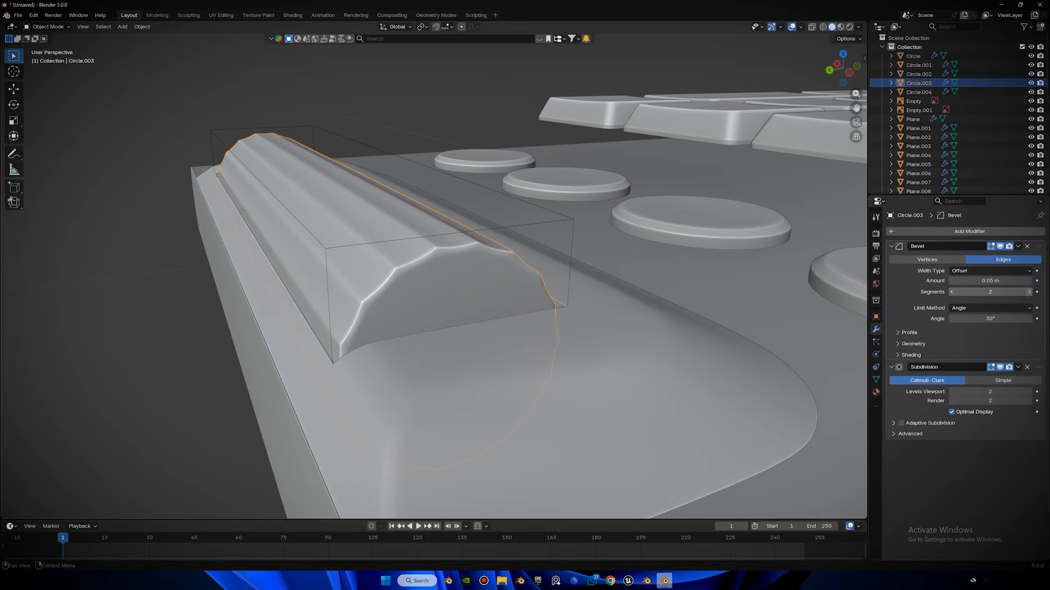
pyautogui.click(1014, 283)
pyautogui.write('.02')
pyautogui.press('Return')
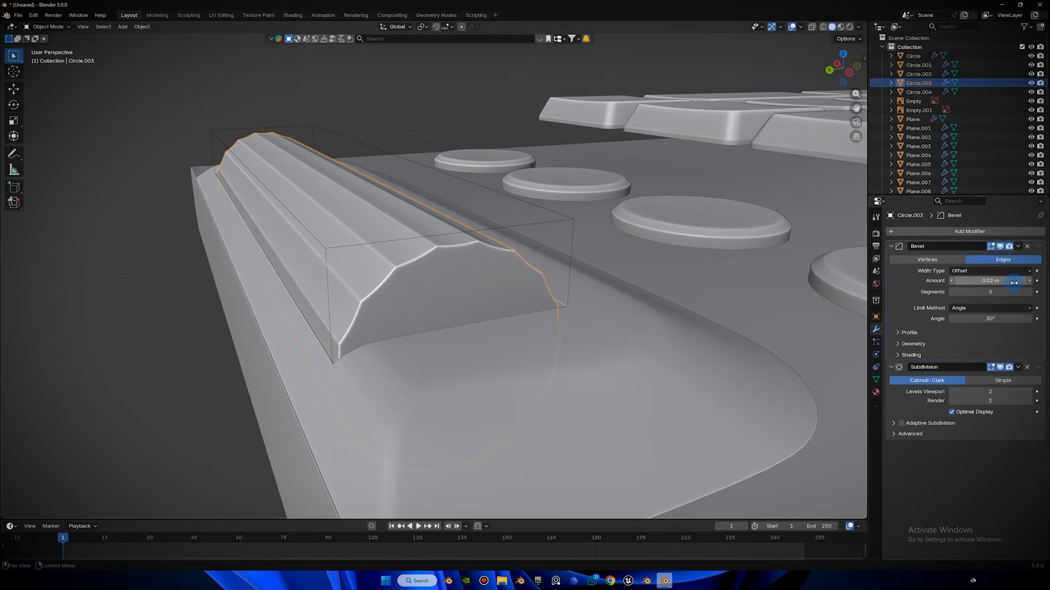
pyautogui.write('3')
pyautogui.press('Return')
pyautogui.moveTo(469, 211); pyautogui.dragTo(419, 215, button='middle')
pyautogui.scroll(-5, 419, 215)
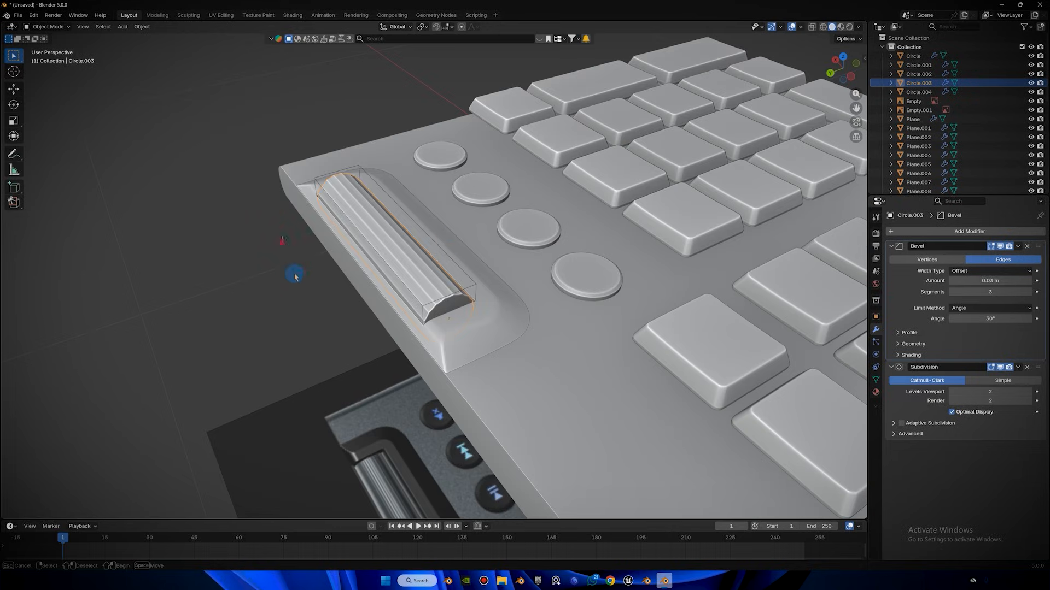
# Rotate the ribbed roller around the global X axis within its recess.
pyautogui.click(281, 243)
pyautogui.scroll(-7, 487, 206)
pyautogui.moveTo(487, 206); pyautogui.dragTo(380, 208, button='middle')
pyautogui.moveTo(443, 207); pyautogui.dragTo(396, 216, button='middle')
pyautogui.scroll(4, 453, 273)
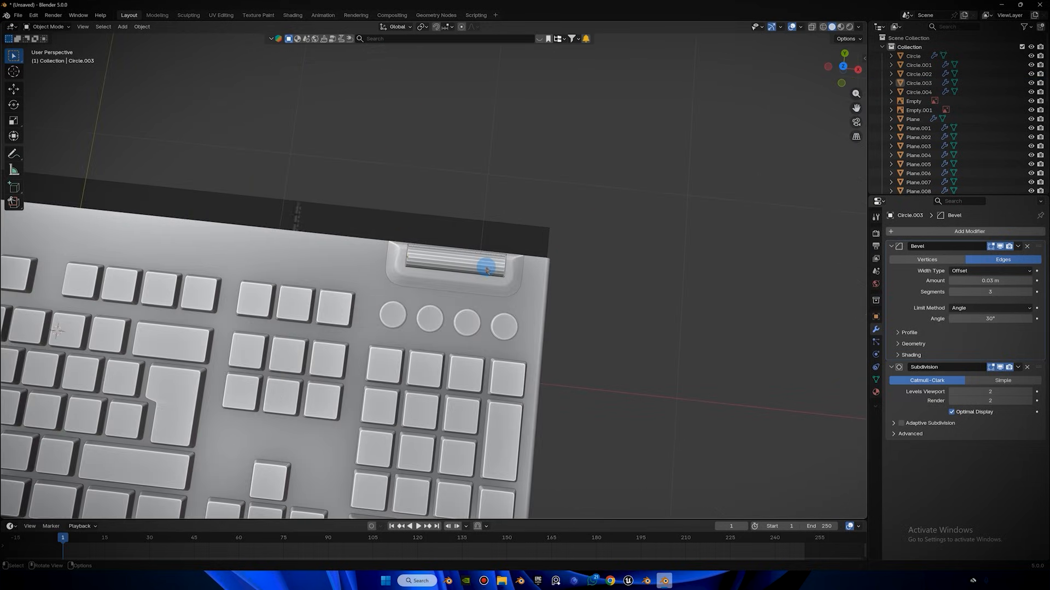
pyautogui.click(492, 263)
pyautogui.scroll(2, 508, 254)
pyautogui.moveTo(527, 185); pyautogui.dragTo(501, 167, button='middle')
pyautogui.press('r')
pyautogui.press('x')
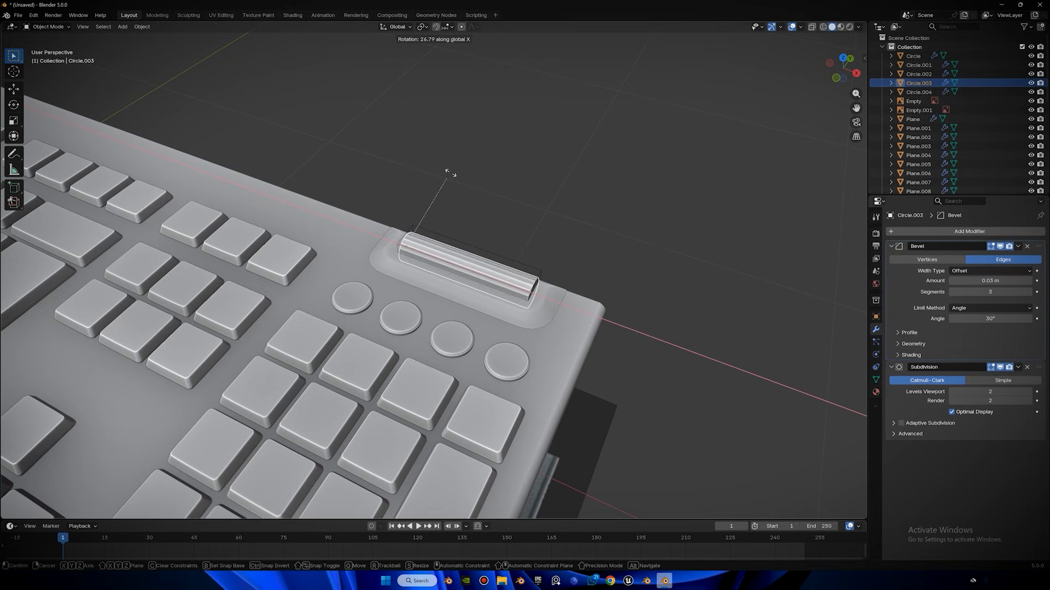
pyautogui.click(377, 297)
# Check the whole keyboard model and examine the Caps Lock and Num Lock lights on the top reference image.
pyautogui.moveTo(575, 189); pyautogui.dragTo(492, 213)
pyautogui.scroll(-4, 458, 205)
pyautogui.moveTo(476, 204); pyautogui.dragTo(522, 201, button='middle')
pyautogui.scroll(-4, 501, 201)
pyautogui.moveTo(165, 285); pyautogui.dragTo(569, 122, button='middle')
pyautogui.scroll(3, 732, 113)
pyautogui.scroll(2, 755, 99)
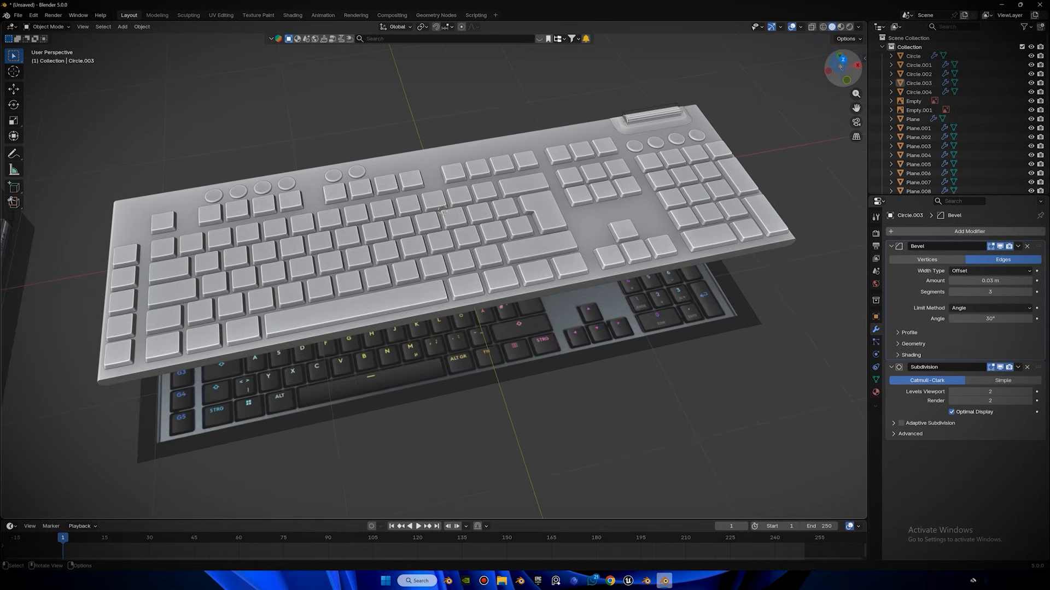
pyautogui.press('KP_7')
pyautogui.click(812, 26)
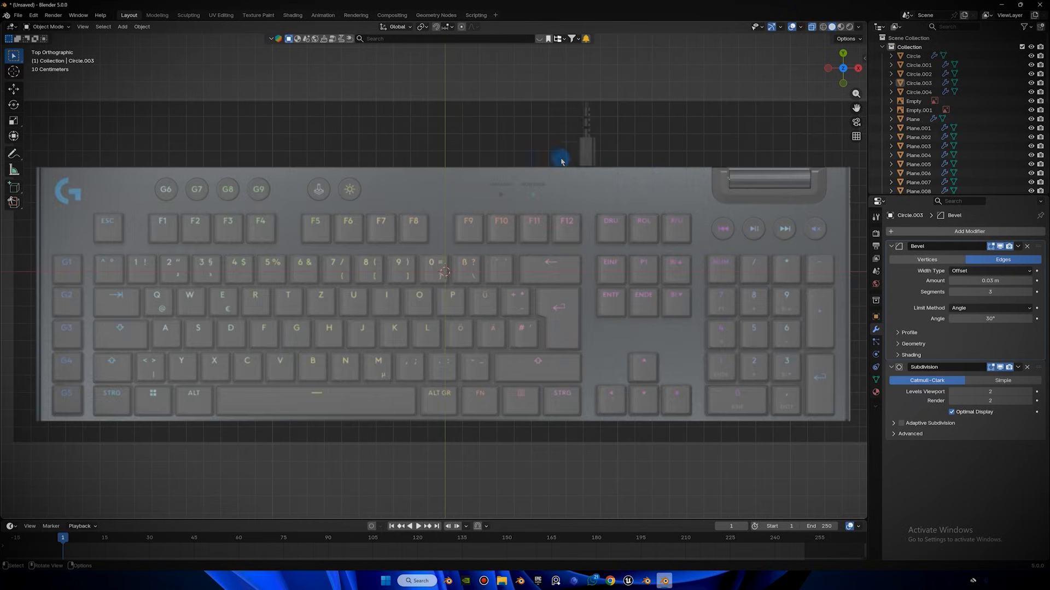
pyautogui.scroll(2, 561, 161)
pyautogui.moveTo(856, 108); pyautogui.dragTo(774, 189)
pyautogui.scroll(3, 755, 82)
pyautogui.scroll(3, 744, 136)
pyautogui.moveTo(745, 136); pyautogui.dragTo(502, 181, button='middle')
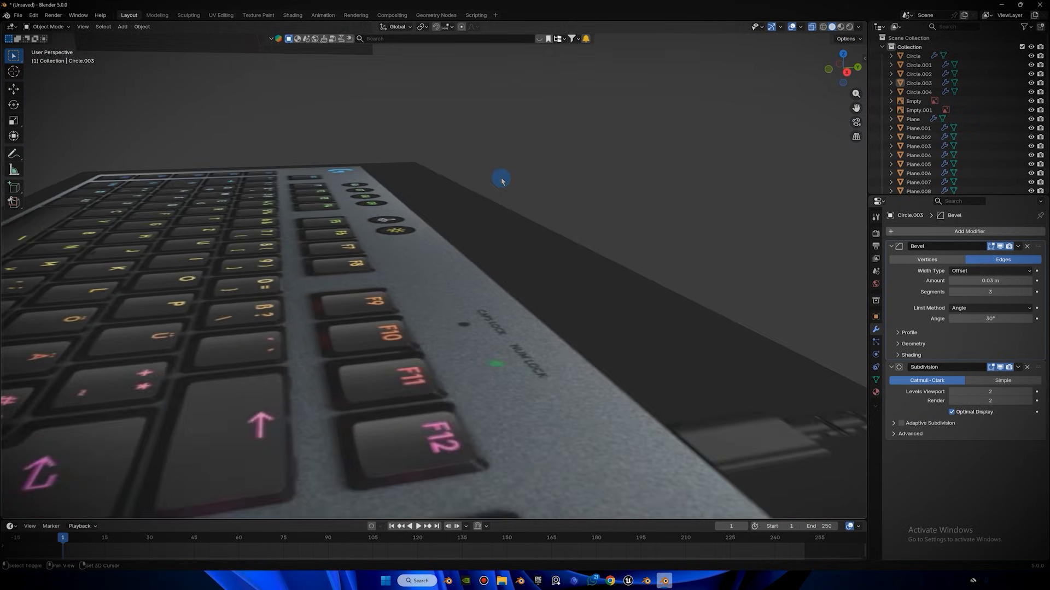
pyautogui.scroll(-6, 802, 45)
pyautogui.click(812, 27)
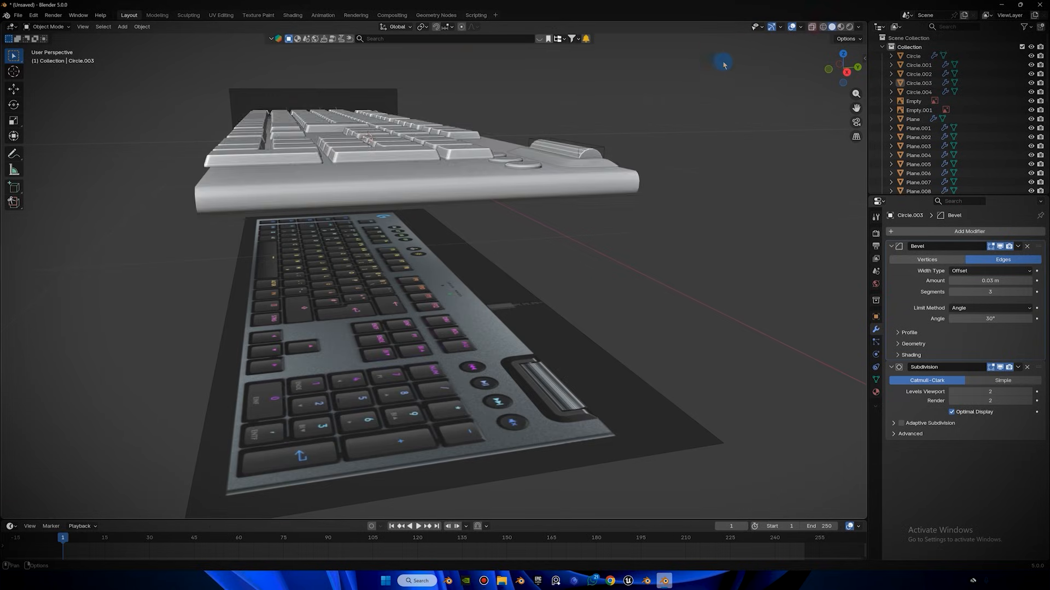
# Add a mesh circle with 12 vertices for the lock indicator light.
pyautogui.moveTo(723, 64); pyautogui.dragTo(590, 113, button='middle')
pyautogui.hotkey('shift', 'a')
pyautogui.moveTo(590, 112)
pyautogui.click(627, 131)
pyautogui.click(41, 512)
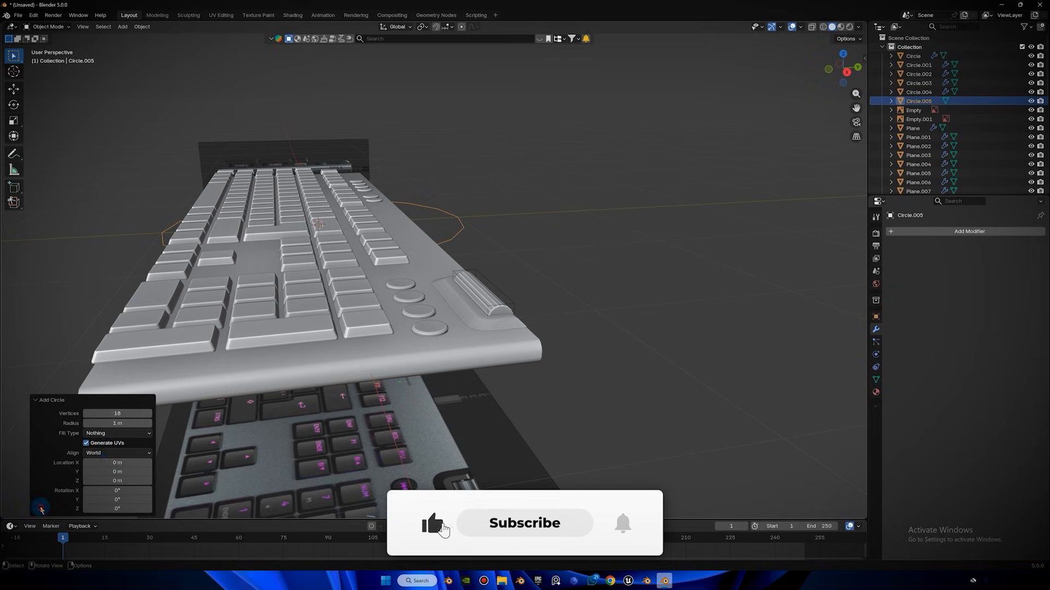
pyautogui.click(111, 413)
pyautogui.write('12')
pyautogui.press('Return')
pyautogui.click(73, 400)
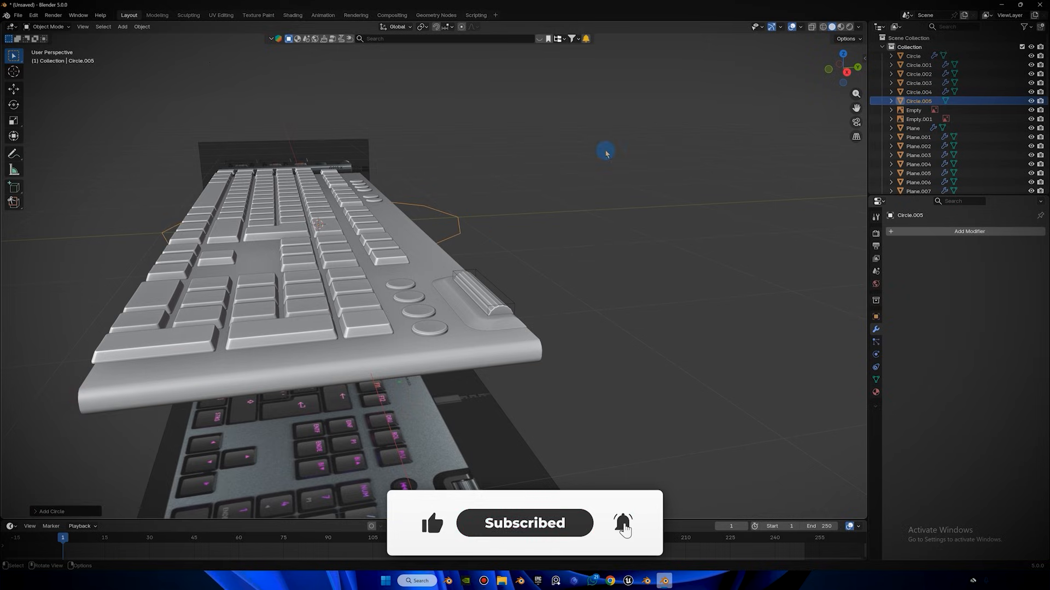
# Raise the new circle to the housing's top, scale it down and move it near the Caps Lock label.
pyautogui.click(847, 72)
pyautogui.press('g')
pyautogui.click(515, 110)
pyautogui.click(842, 54)
pyautogui.press('s')
pyautogui.click(406, 342)
pyautogui.press('g')
pyautogui.click(437, 266)
# Center the circle on the Caps Lock light with see-through display and scale it down to the light's size.
pyautogui.click(812, 26)
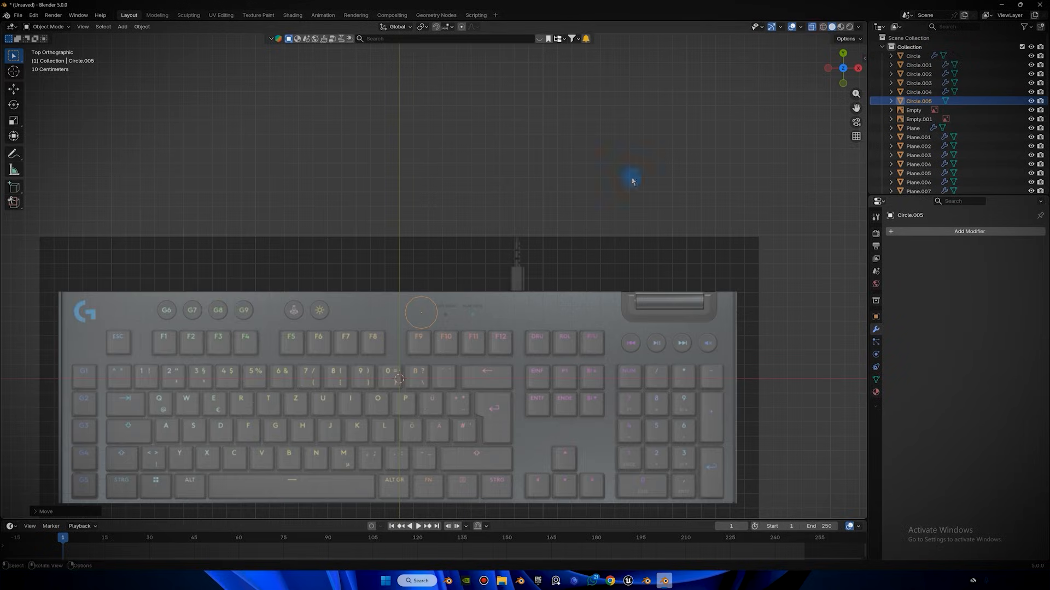
pyautogui.scroll(8, 468, 244)
pyautogui.press('g')
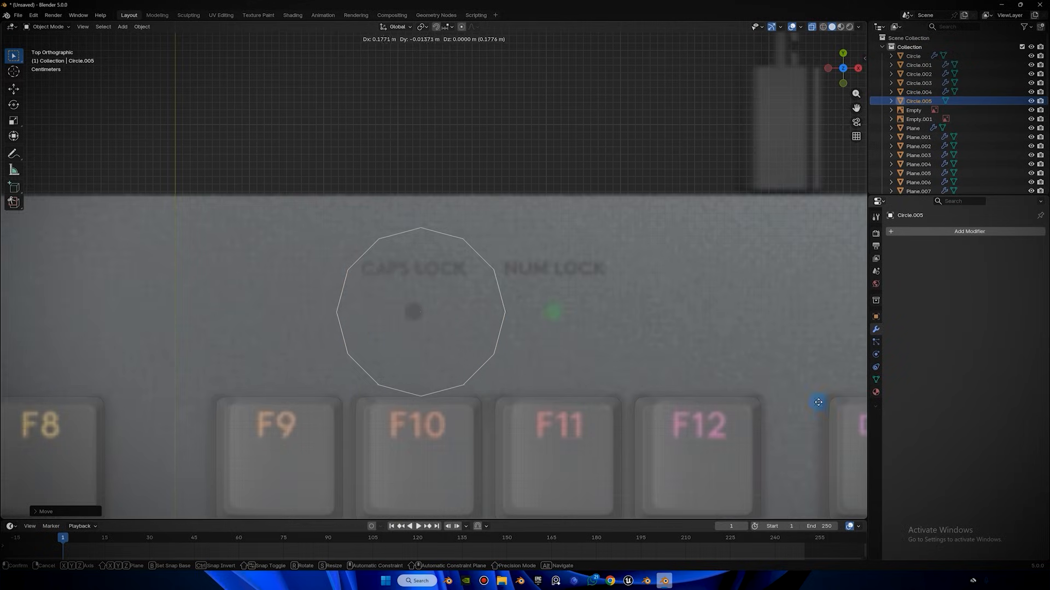
pyautogui.press('s')
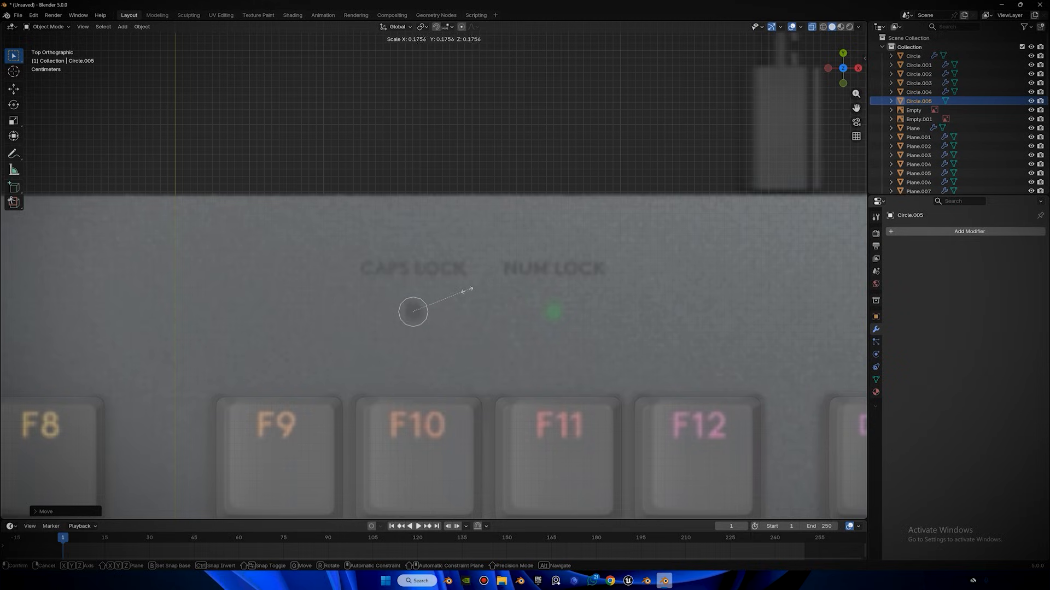
pyautogui.click(450, 290)
pyautogui.hotkey('shift', 'd')
pyautogui.press('x')
pyautogui.press('Escape')
pyautogui.hotkey('ctrl', 'z')
# Extrude the small indicator circle upward into a thin disc in the side view.
pyautogui.press('Tab')
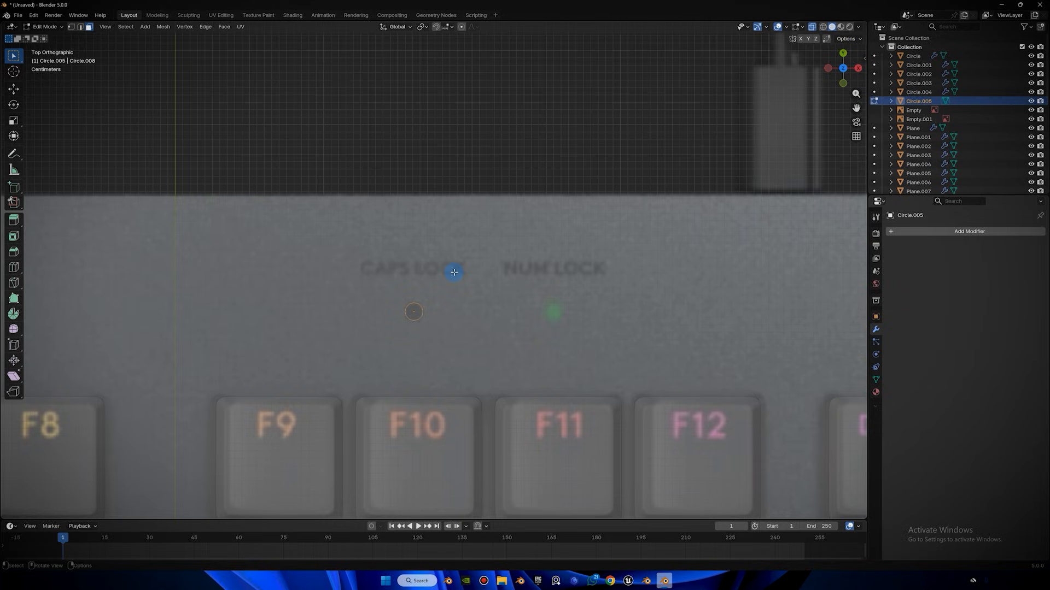
pyautogui.moveTo(453, 272); pyautogui.dragTo(448, 221, button='middle')
pyautogui.click(855, 74)
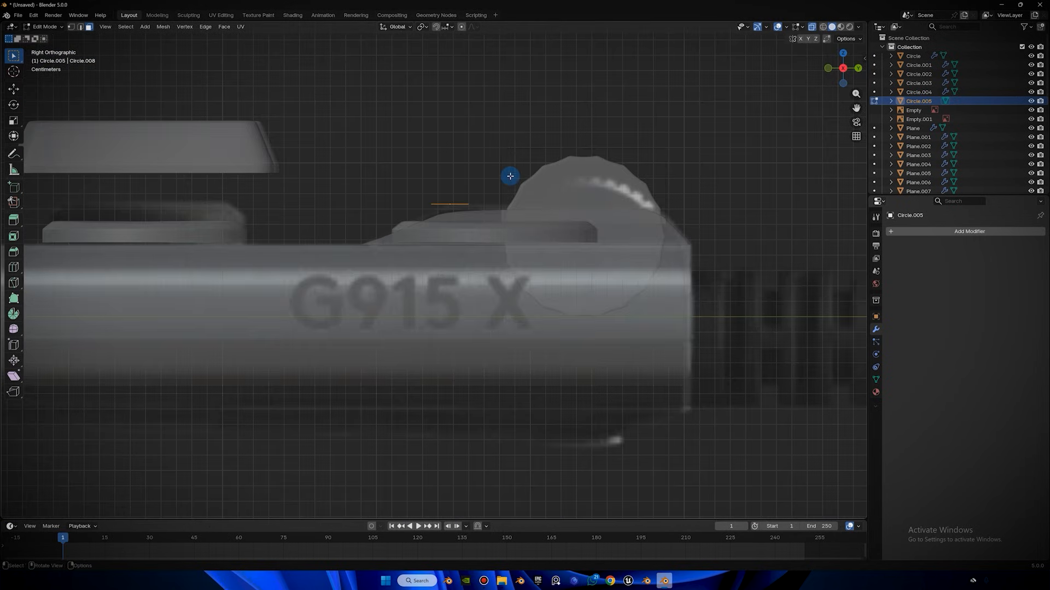
pyautogui.press('g')
pyautogui.press('z')
pyautogui.click(498, 126)
pyautogui.scroll(8, 546, 229)
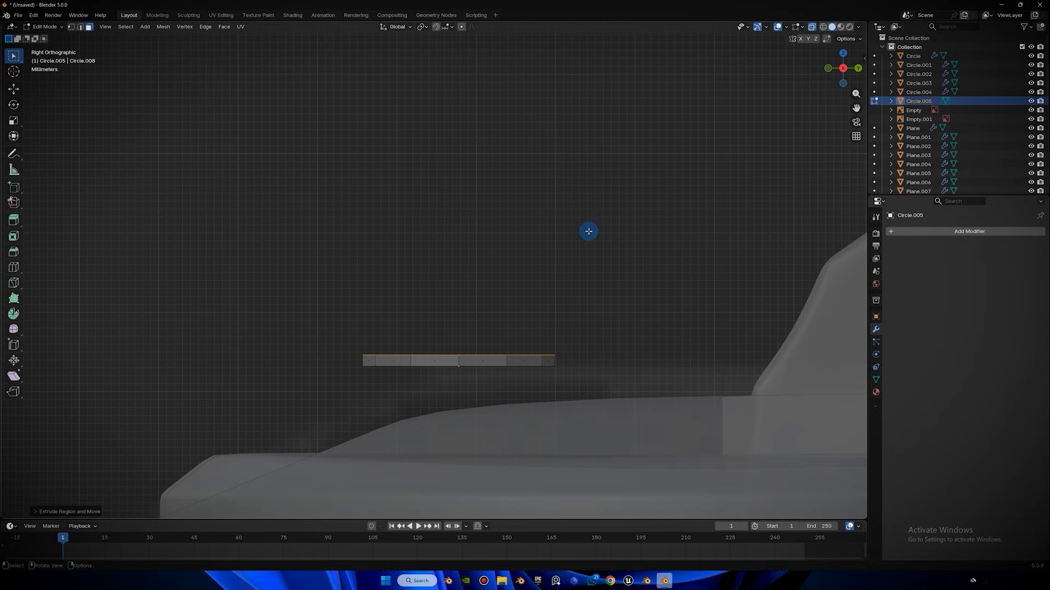
# Delete the disc's selected cap and close the opening with a grid of faces.
pyautogui.press('x')
pyautogui.click(571, 236)
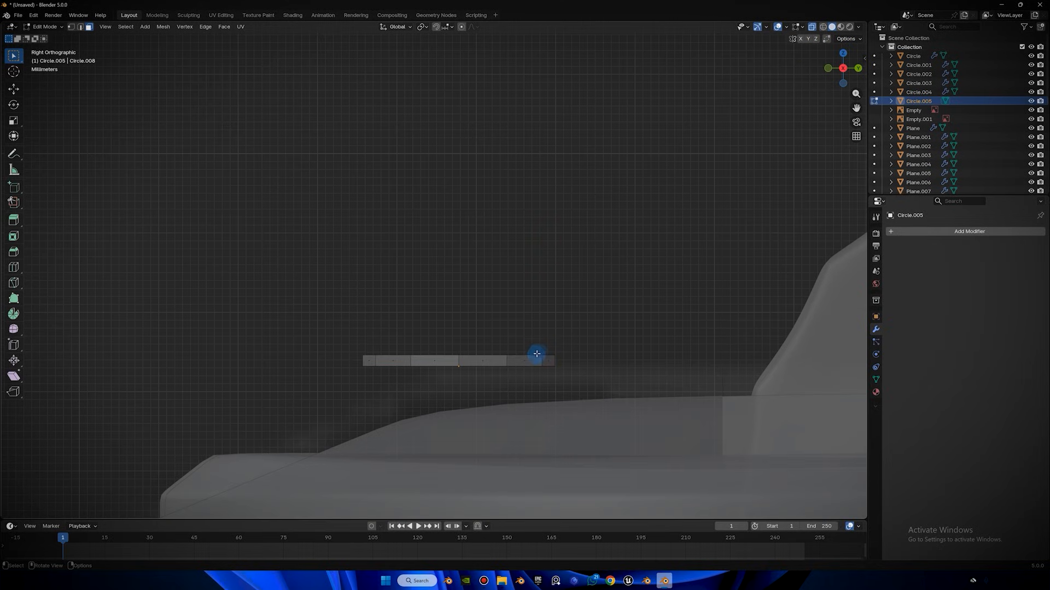
pyautogui.scroll(-2, 529, 354)
pyautogui.moveTo(534, 274); pyautogui.dragTo(551, 232, button='middle')
pyautogui.press('F3')
pyautogui.click(615, 246)
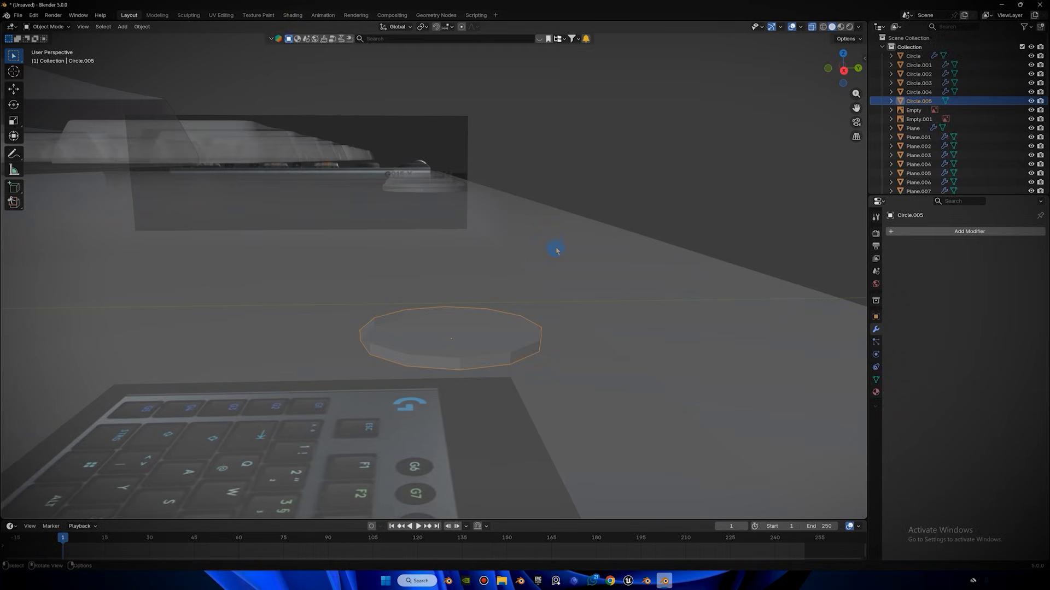
# Give the indicator disc a level 1 Subdivision modifier and smooth shading.
pyautogui.press('a')
pyautogui.press('Tab')
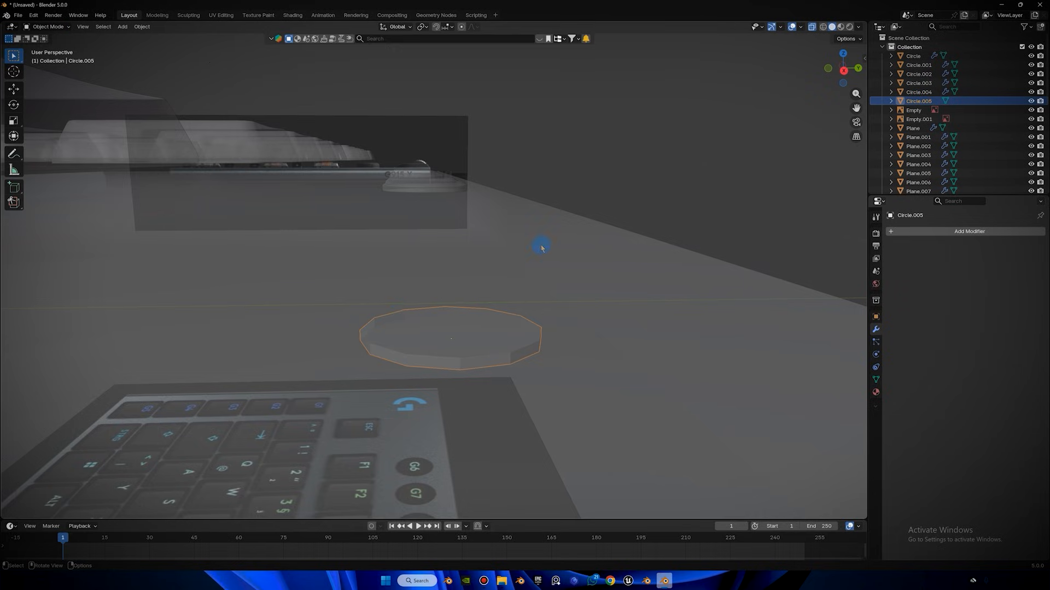
pyautogui.moveTo(481, 246); pyautogui.dragTo(514, 227, button='middle')
pyautogui.rightClick(514, 228)
pyautogui.click(512, 239)
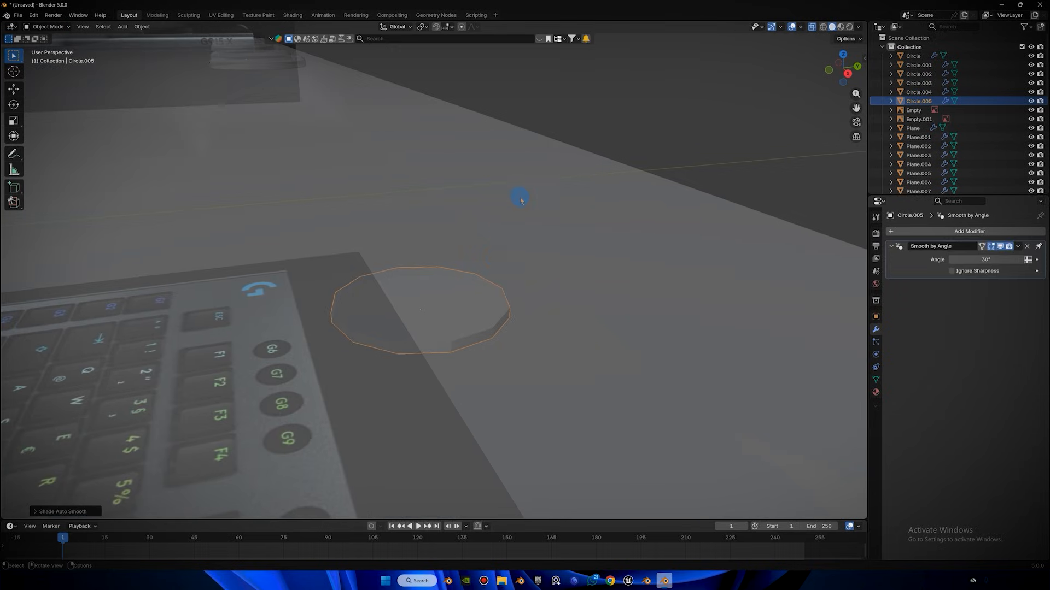
pyautogui.hotkey('ctrl', '1')
pyautogui.rightClick(626, 163)
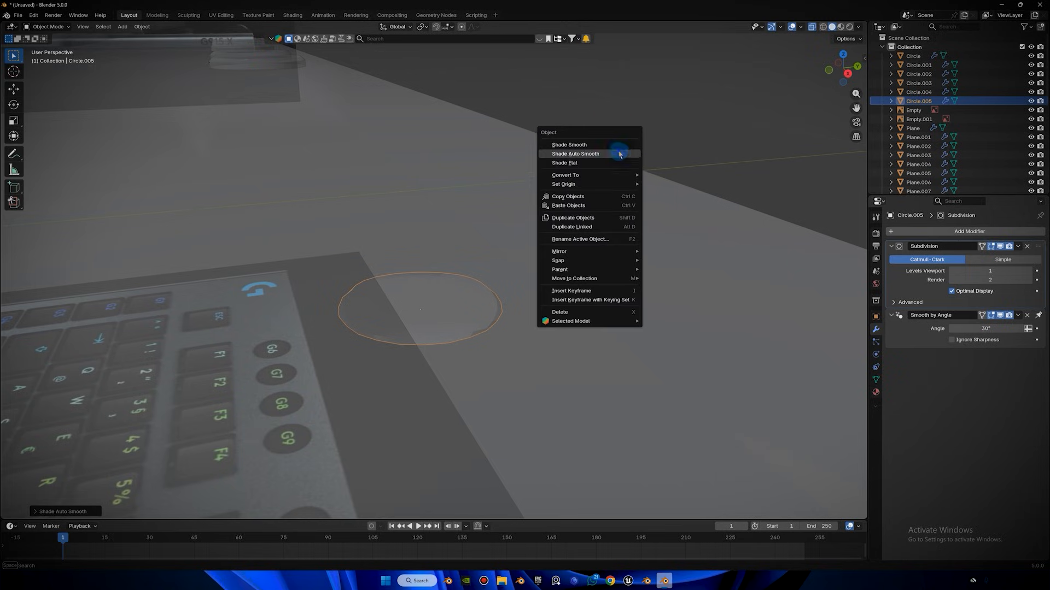
pyautogui.click(607, 155)
# Select all of the disc's top faces, scale them slightly and inset them.
pyautogui.press('Tab')
pyautogui.moveTo(418, 273); pyautogui.dragTo(431, 303, button='middle')
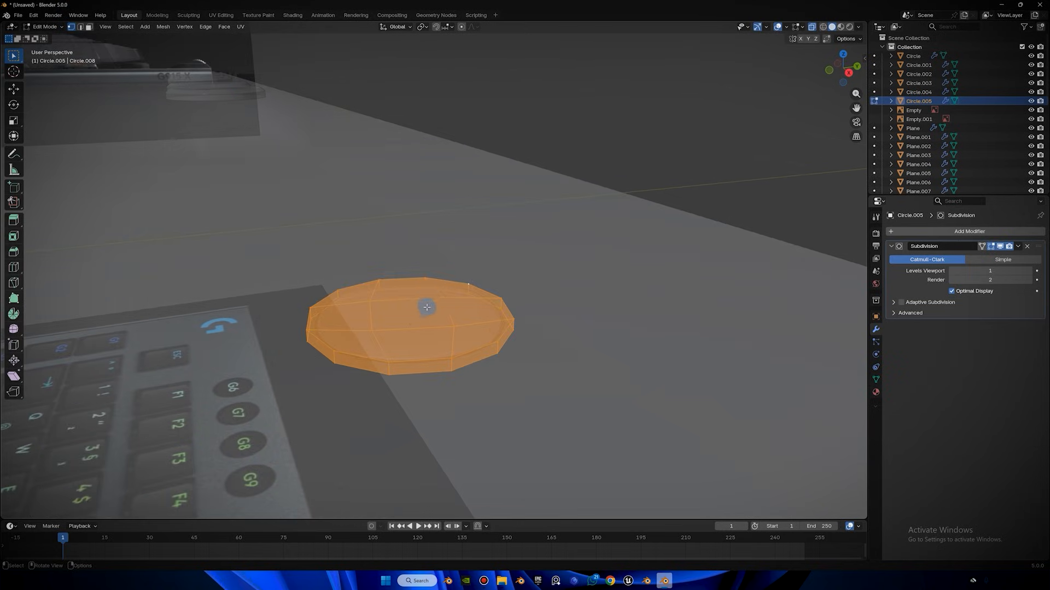
pyautogui.press('3')
pyautogui.click(422, 309)
pyautogui.press('ctrl+KP_Add')
pyautogui.press('s')
pyautogui.click(471, 246)
pyautogui.press('i')
pyautogui.click(535, 238)
# Add a centered edge loop around the disc's side and return to object mode with solid display.
pyautogui.hotkey('ctrl', 'r')
pyautogui.click(495, 344)
pyautogui.rightClick(510, 314)
pyautogui.press('Tab')
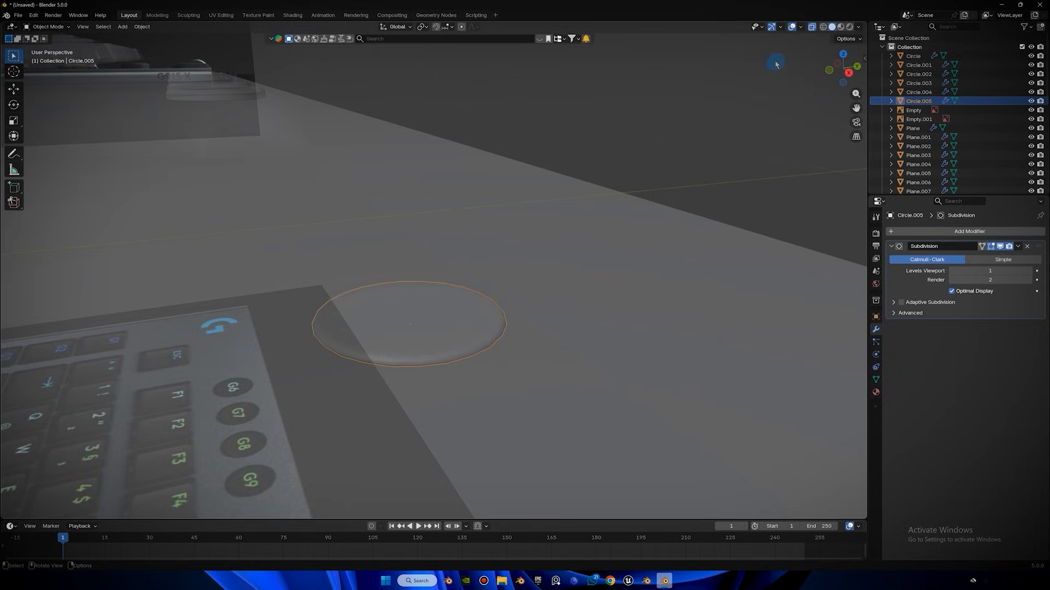
pyautogui.click(813, 27)
pyautogui.scroll(-5, 559, 202)
pyautogui.moveTo(495, 244); pyautogui.dragTo(611, 100, button='middle')
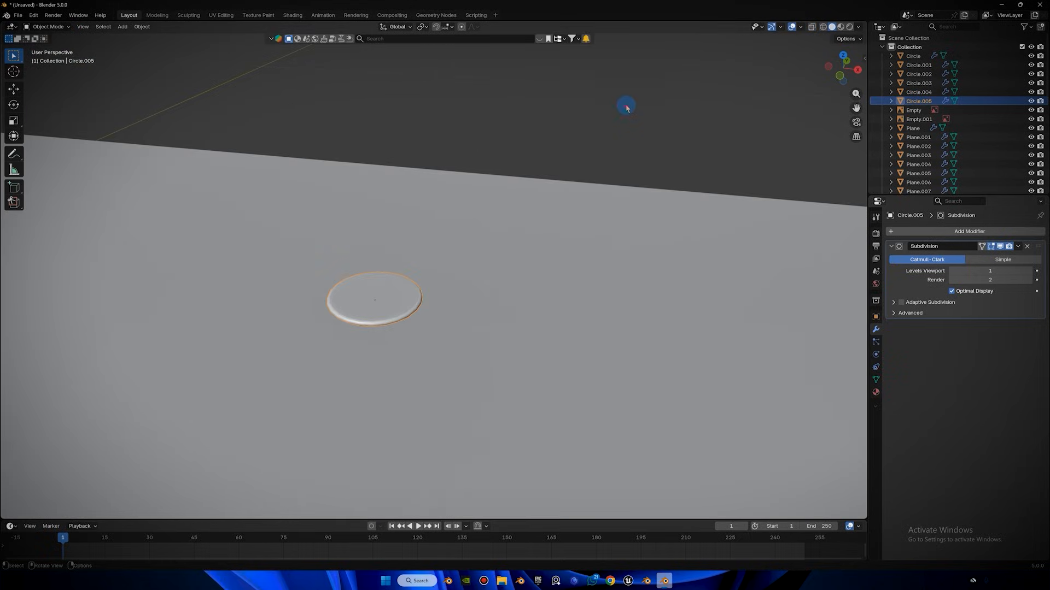
# Duplicate the indicator disc along X onto the Num Lock light position of the top-view reference.
pyautogui.click(612, 99)
pyautogui.scroll(-6, 562, 160)
pyautogui.scroll(-2, 562, 161)
pyautogui.click(842, 56)
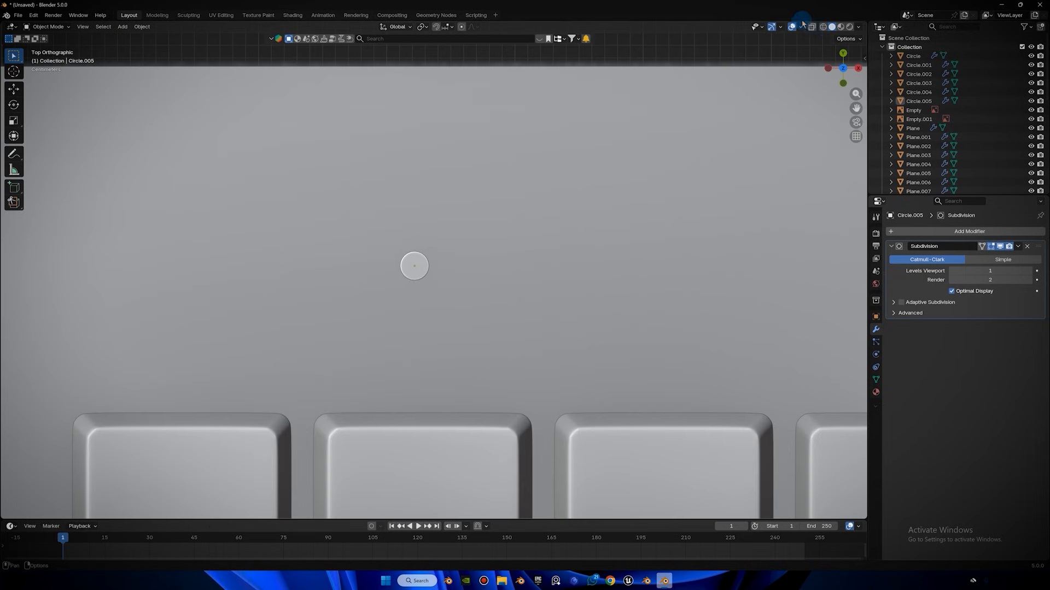
pyautogui.click(812, 27)
pyautogui.click(414, 259)
pyautogui.hotkey('shift', 'd')
pyautogui.press('x')
pyautogui.click(655, 248)
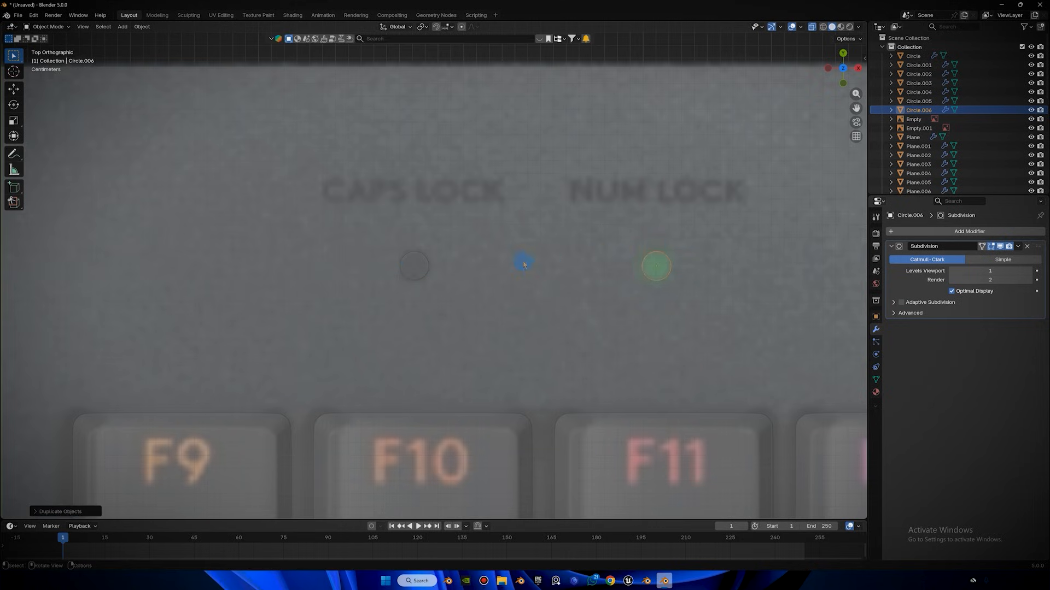
# Join the Caps Lock and Num Lock discs into one object and set its origin to the geometry.
pyautogui.keyDown('shift'); pyautogui.click(409, 258); pyautogui.keyUp('shift')
pyautogui.rightClick(511, 232)
pyautogui.moveTo(470, 254)
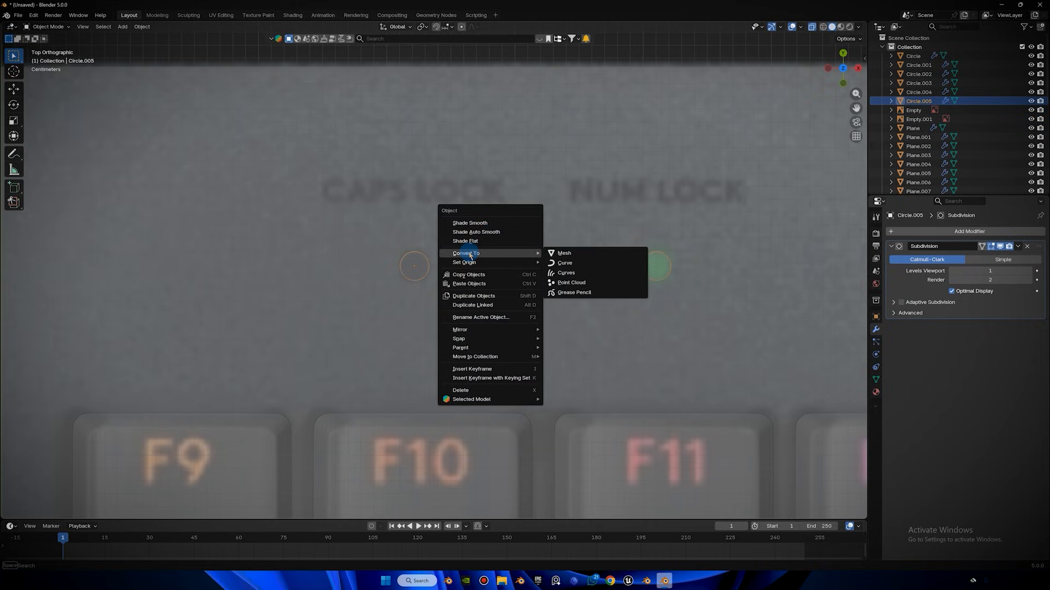
pyautogui.click(579, 273)
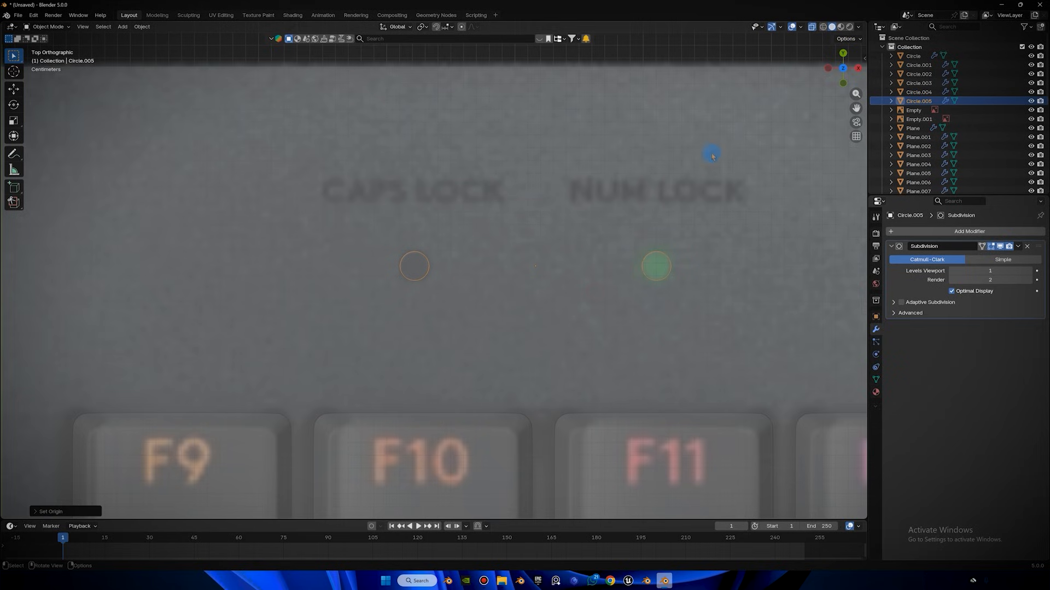
pyautogui.click(862, 73)
pyautogui.hotkey('ctrl', 'z')
# Lower the joined indicator discs along Z until they sit on the keyboard's top surface.
pyautogui.click(859, 68)
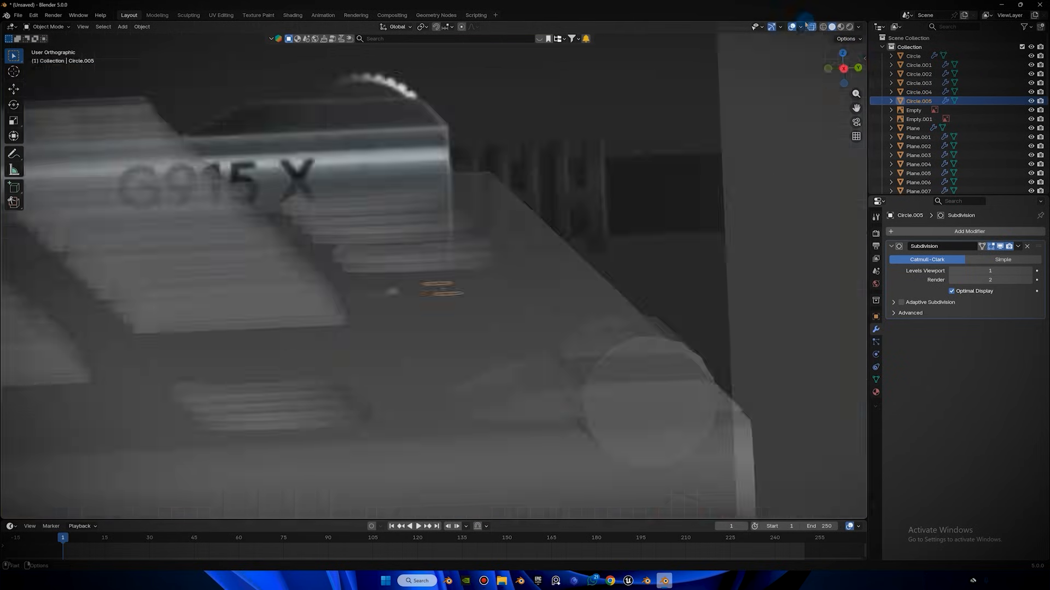
pyautogui.click(812, 26)
pyautogui.scroll(4, 569, 171)
pyautogui.moveTo(570, 171); pyautogui.dragTo(569, 169, button='middle')
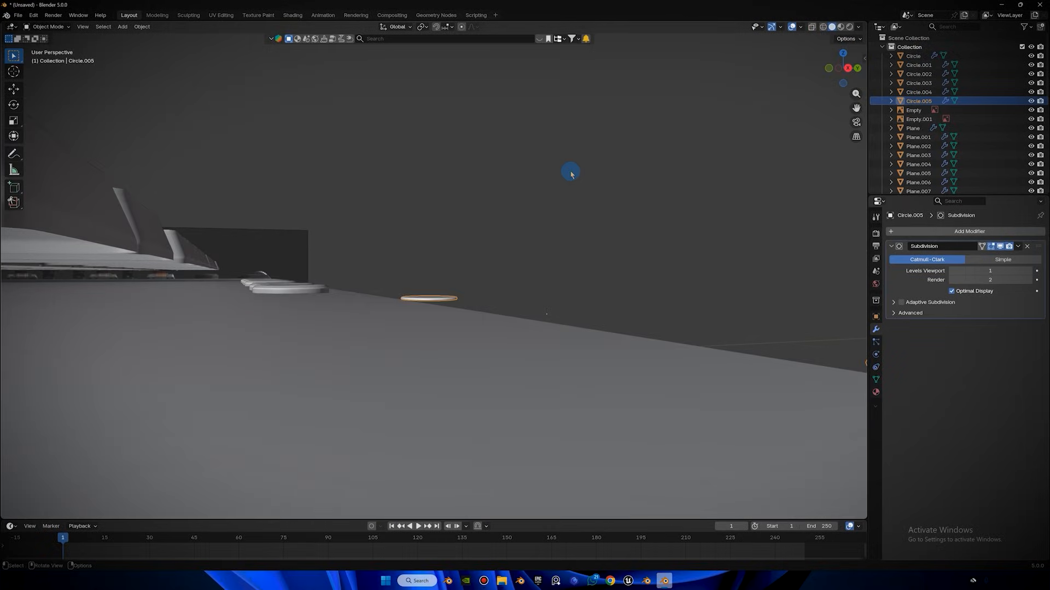
pyautogui.press('g')
pyautogui.press('z')
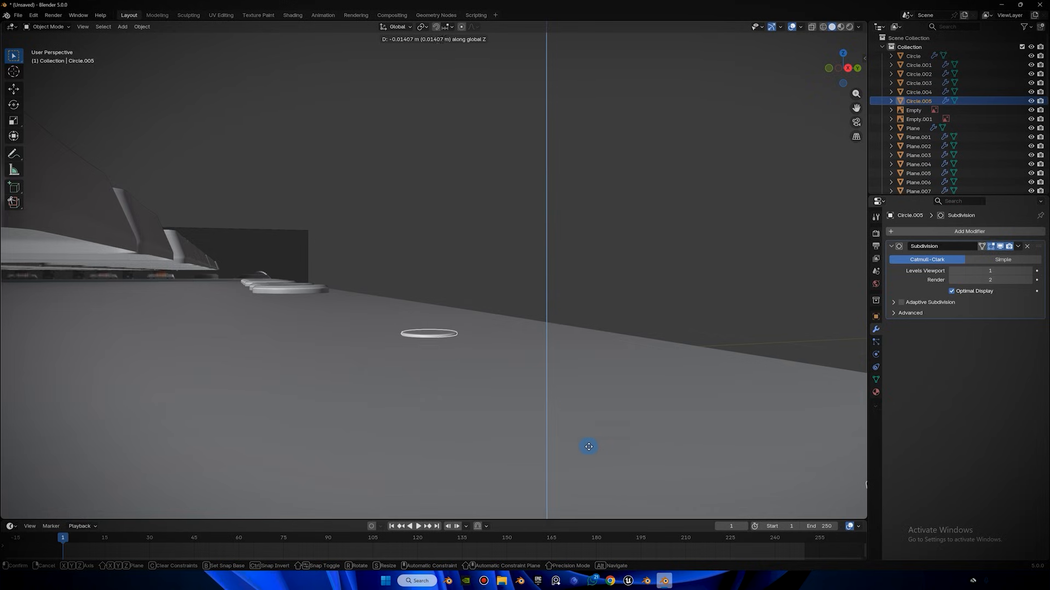
pyautogui.click(606, 514)
pyautogui.scroll(2, 464, 304)
pyautogui.press('g')
pyautogui.press('z')
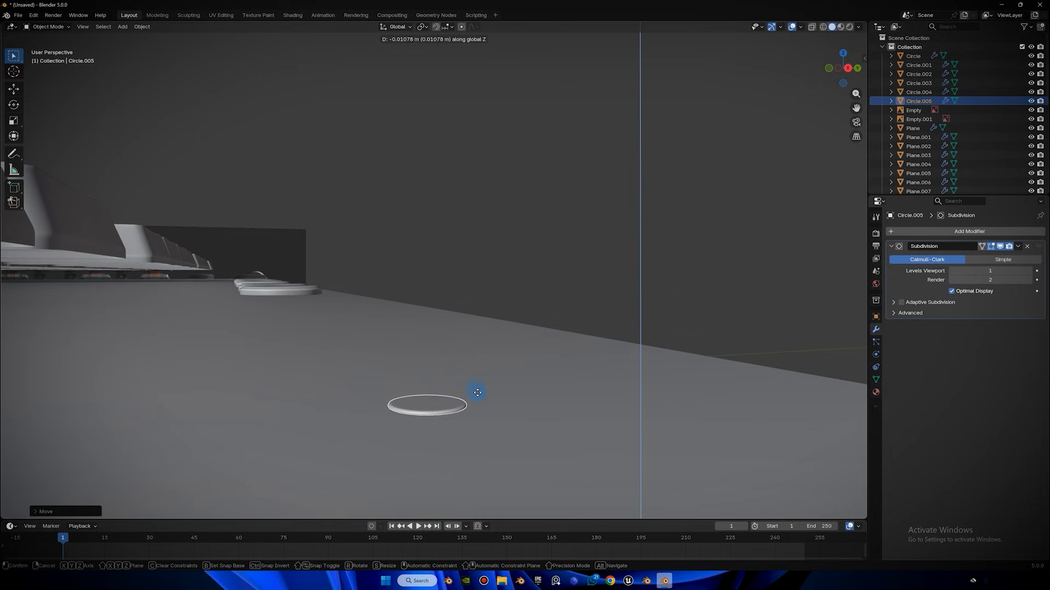
pyautogui.click(479, 442)
pyautogui.click(604, 257)
# Select all the round buttons along the keyboard's rear edge and lower them slightly along Z onto the body.
pyautogui.scroll(-5, 549, 218)
pyautogui.moveTo(498, 169); pyautogui.dragTo(493, 161, button='middle')
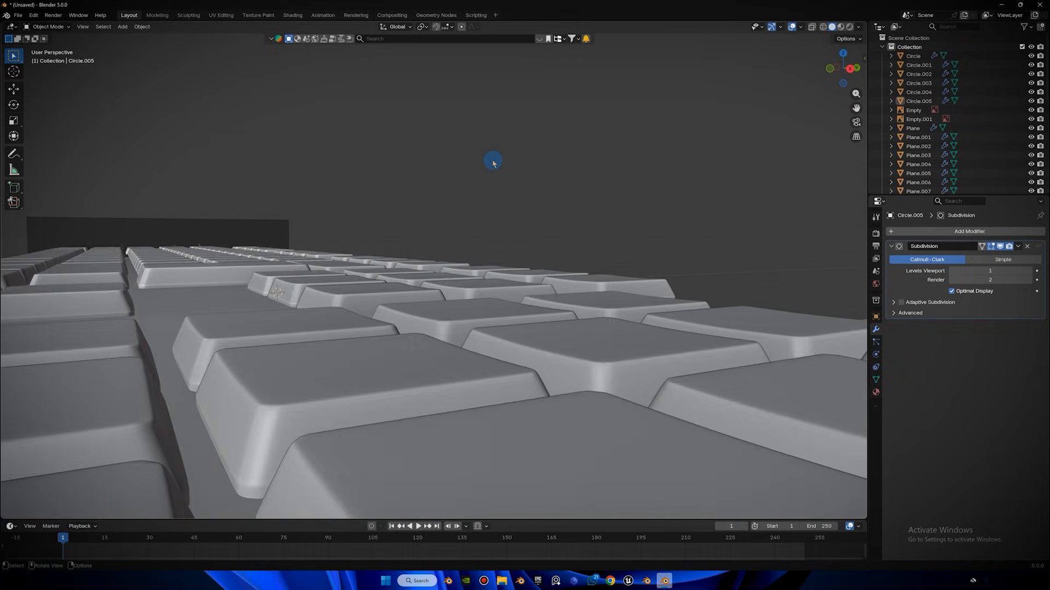
pyautogui.scroll(6, 481, 160)
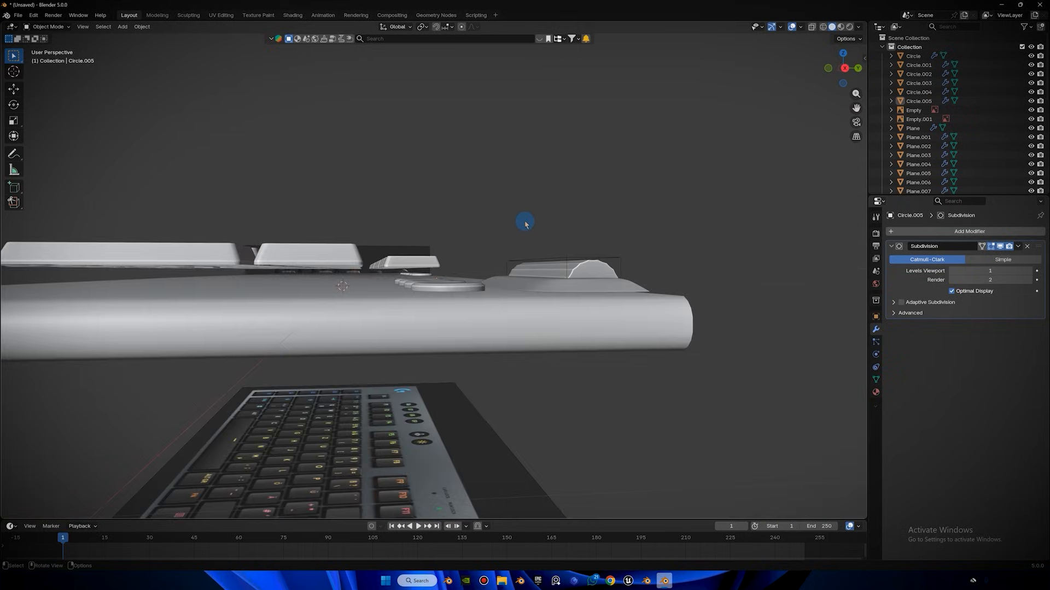
pyautogui.moveTo(528, 224); pyautogui.dragTo(508, 246, button='middle')
pyautogui.click(508, 248)
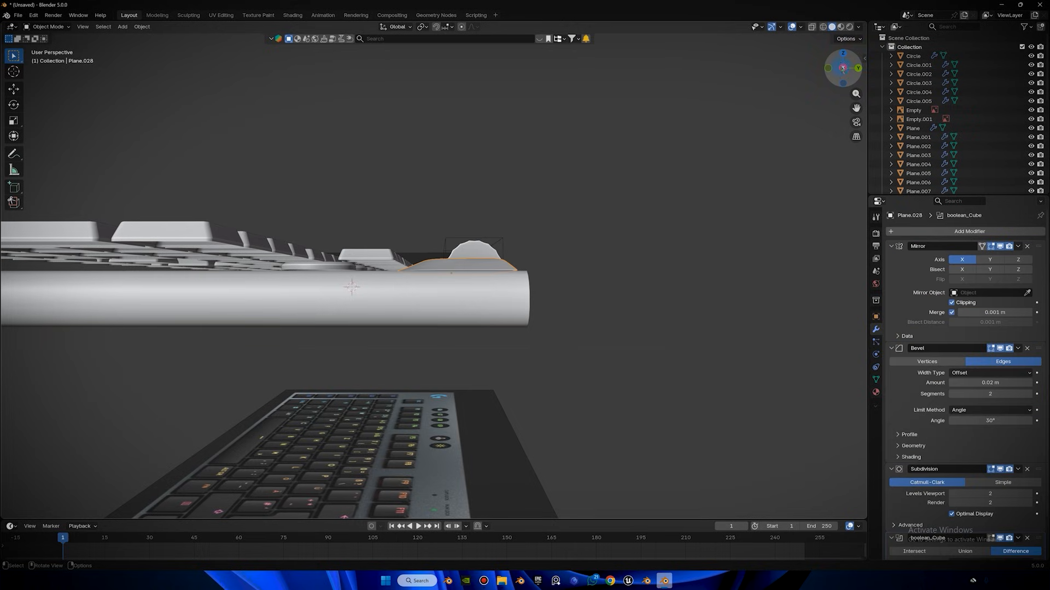
pyautogui.click(843, 66)
pyautogui.scroll(5, 578, 223)
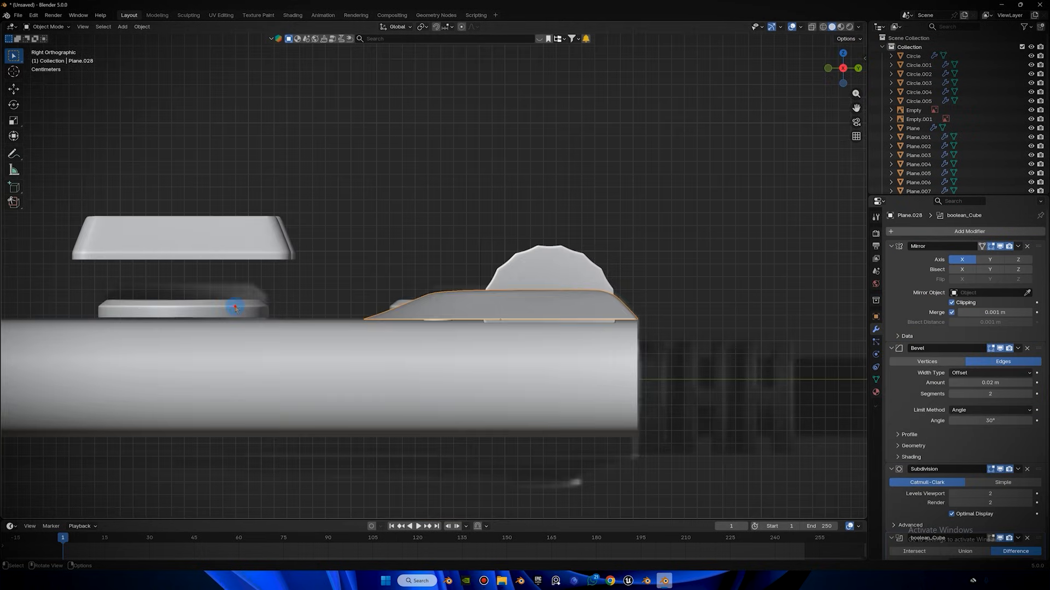
pyautogui.click(235, 308)
pyautogui.moveTo(274, 288); pyautogui.dragTo(524, 297, button='middle')
pyautogui.keyDown('shift'); pyautogui.click(541, 235); pyautogui.keyUp('shift')
pyautogui.keyDown('shift'); pyautogui.click(587, 213); pyautogui.keyUp('shift')
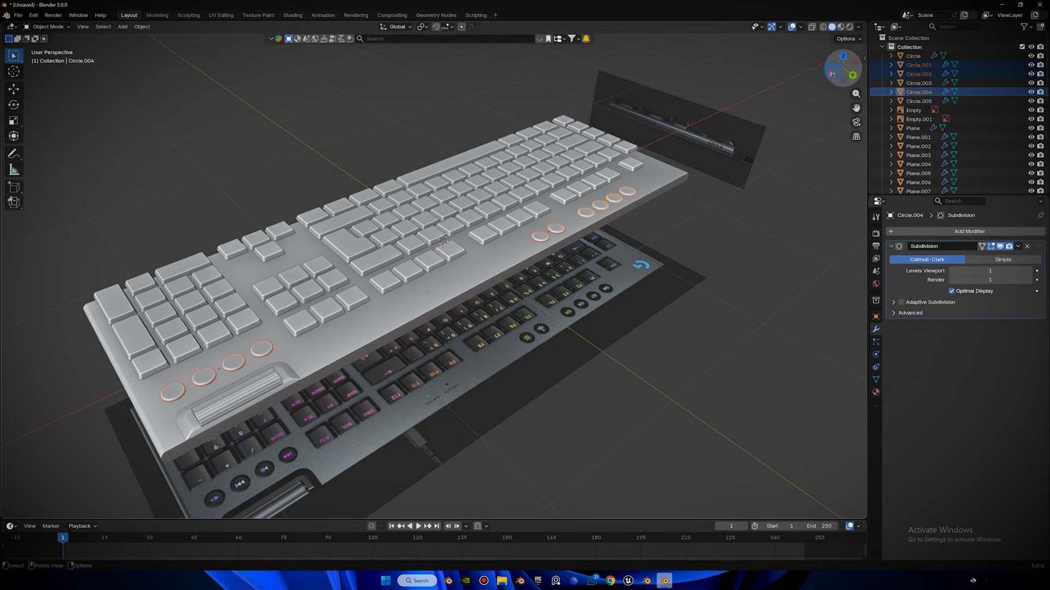
pyautogui.press('KP_3')
pyautogui.scroll(6, 535, 175)
pyautogui.press('g')
pyautogui.press('z')
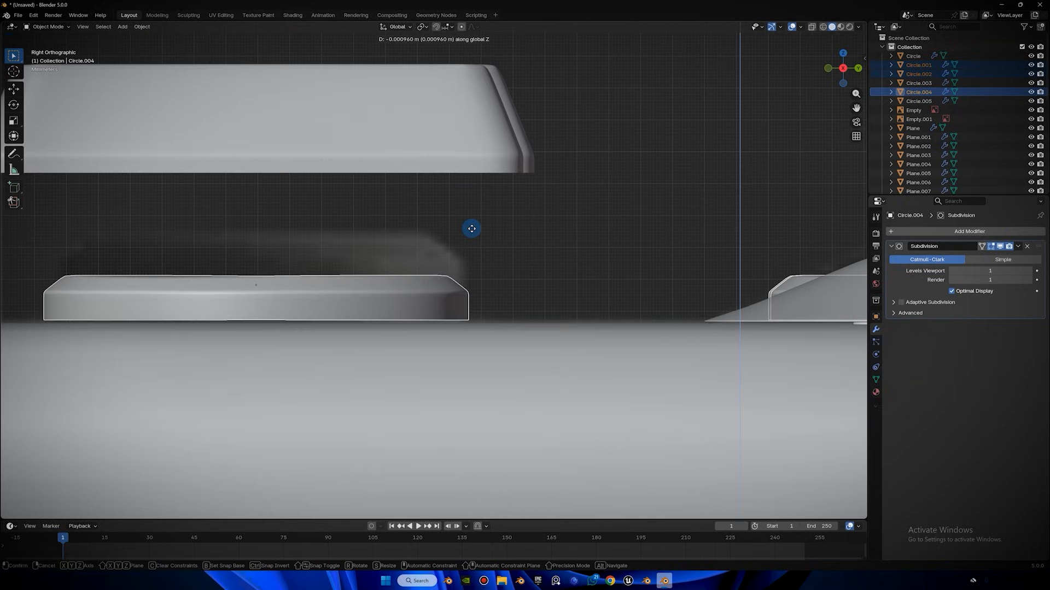
pyautogui.click(475, 246)
# Lower the volume roller's housing slightly along Z so it meets the keyboard body.
pyautogui.scroll(-4, 476, 246)
pyautogui.click(685, 275)
pyautogui.keyDown('shift'); pyautogui.click(757, 235); pyautogui.keyUp('shift')
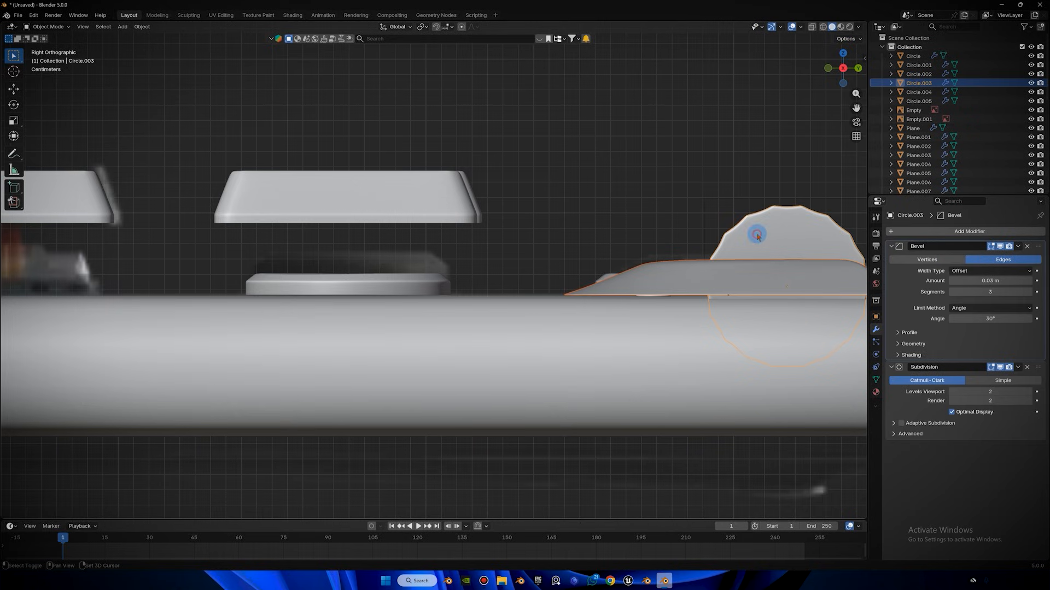
pyautogui.keyDown('shift'); pyautogui.moveTo(683, 211); pyautogui.dragTo(503, 199, button='middle'); pyautogui.keyUp('shift')
pyautogui.click(605, 269)
pyautogui.press('g')
pyautogui.press('z')
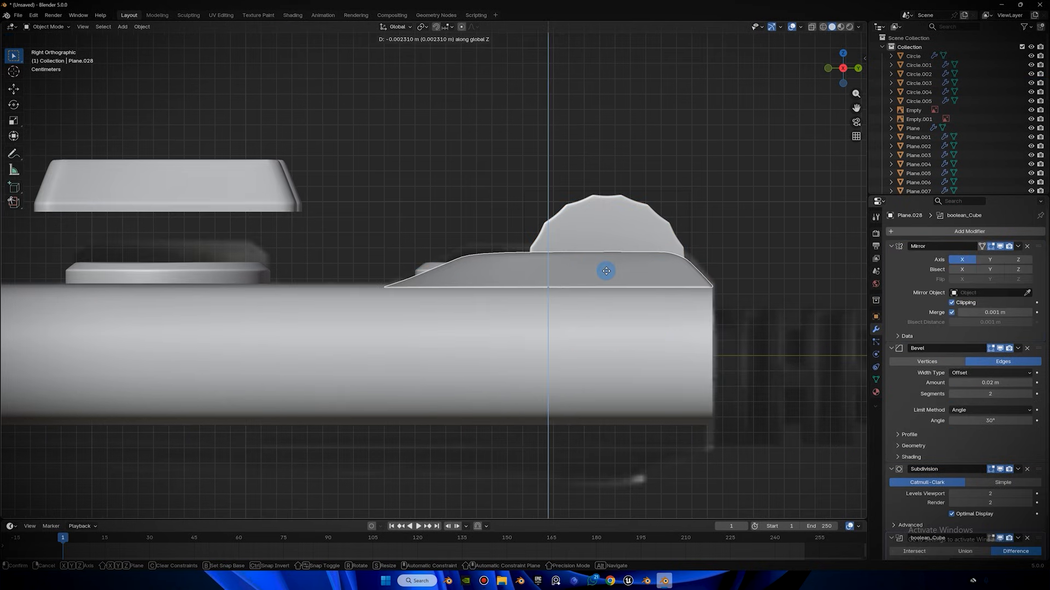
pyautogui.click(604, 272)
pyautogui.moveTo(605, 271); pyautogui.dragTo(542, 215, button='middle')
# Save the scene as LOGI KEYBOARD.blend in the Project files folder.
pyautogui.hotkey('ctrl', 's')
pyautogui.scroll(-10, 340, 305)
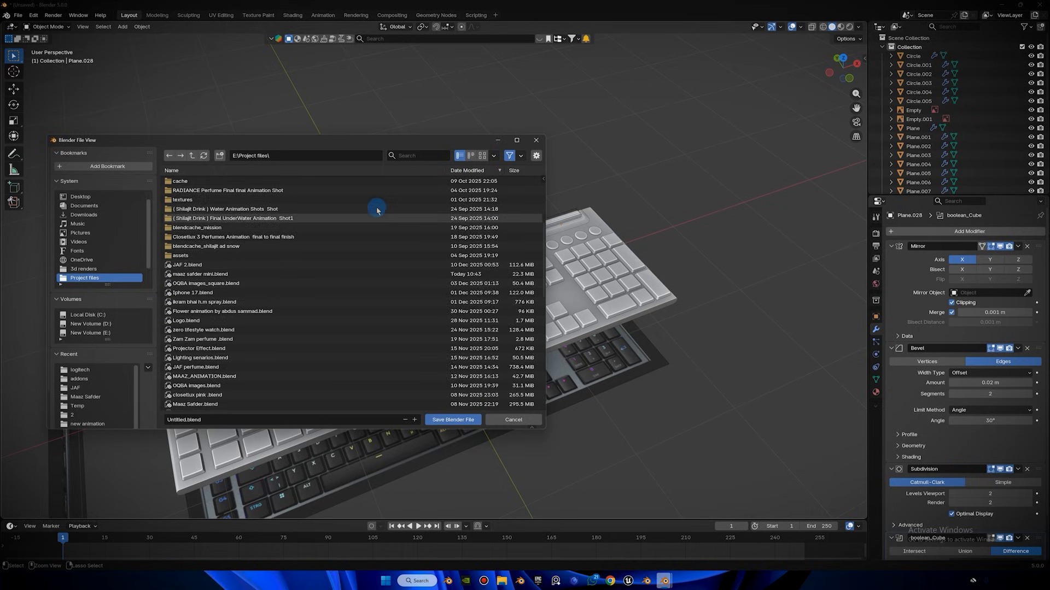
pyautogui.scroll(-6, 255, 259)
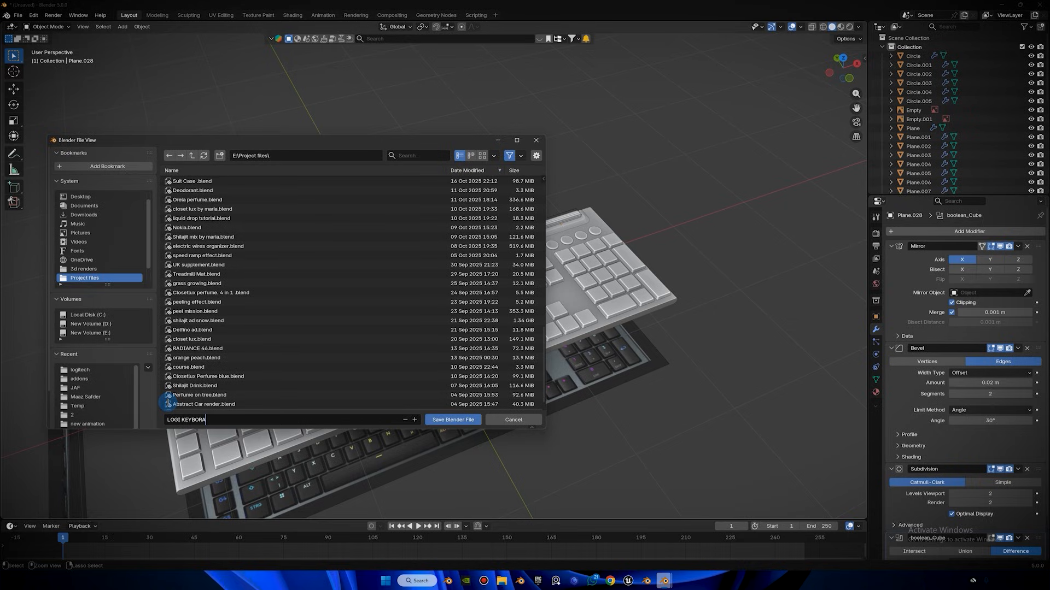
pyautogui.press('Return')
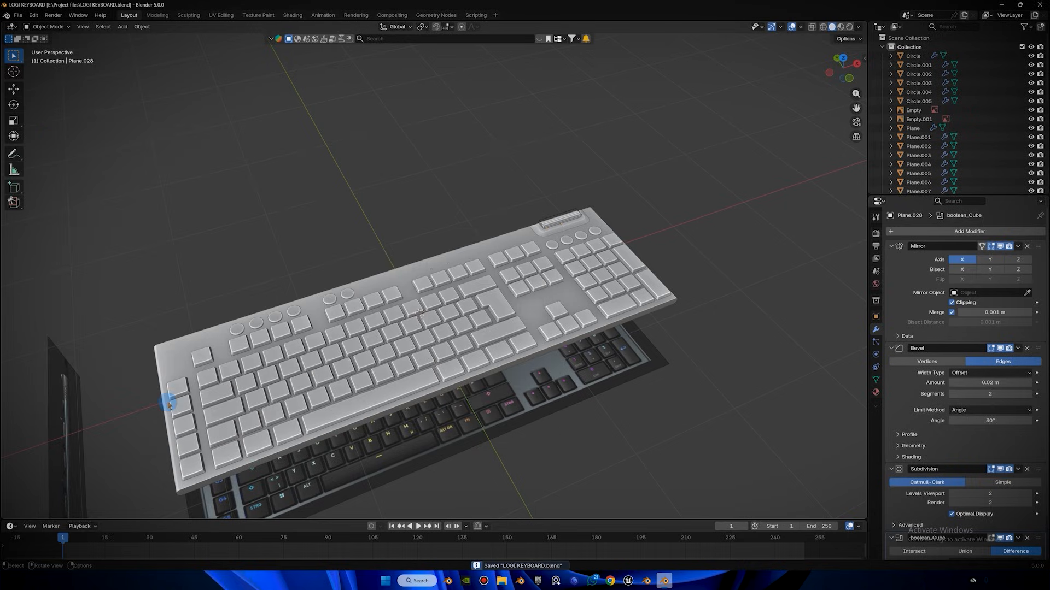
# Open the space bar's mesh for editing in a see-through left side view and select all of its geometry.
pyautogui.moveTo(266, 141); pyautogui.dragTo(516, 182, button='middle')
pyautogui.scroll(-3, 515, 100)
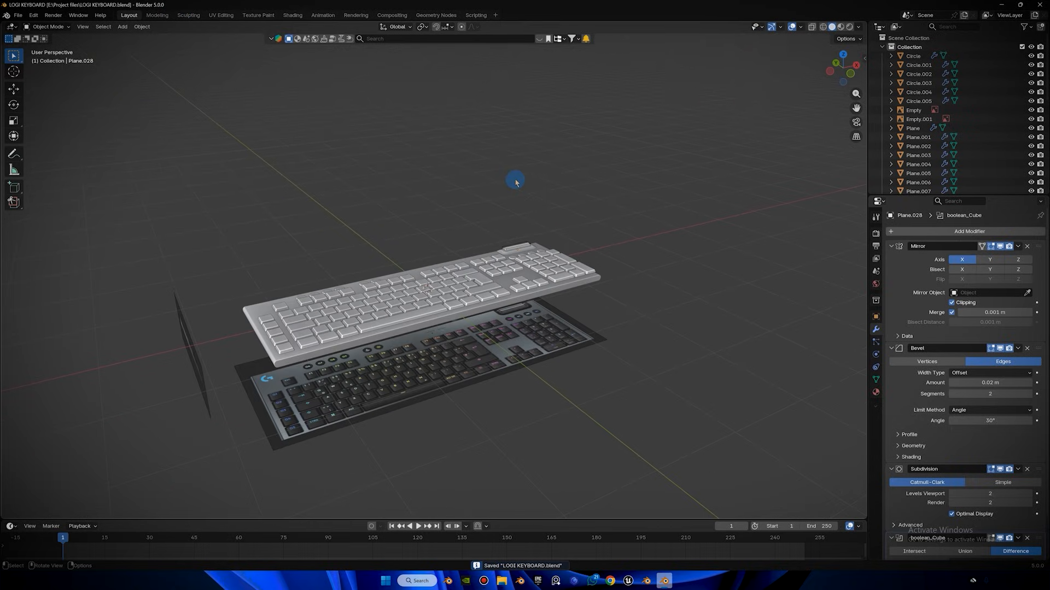
pyautogui.scroll(2, 494, 175)
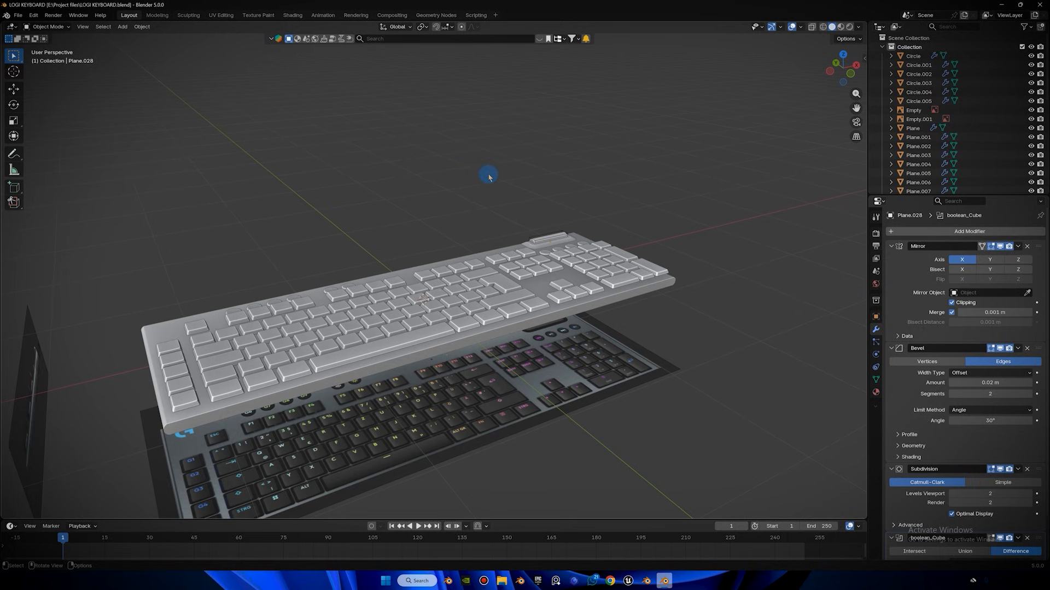
pyautogui.scroll(1, 419, 334)
pyautogui.moveTo(427, 353); pyautogui.dragTo(504, 248, button='middle')
pyautogui.scroll(4, 437, 286)
pyautogui.click(417, 274)
pyautogui.press('Tab')
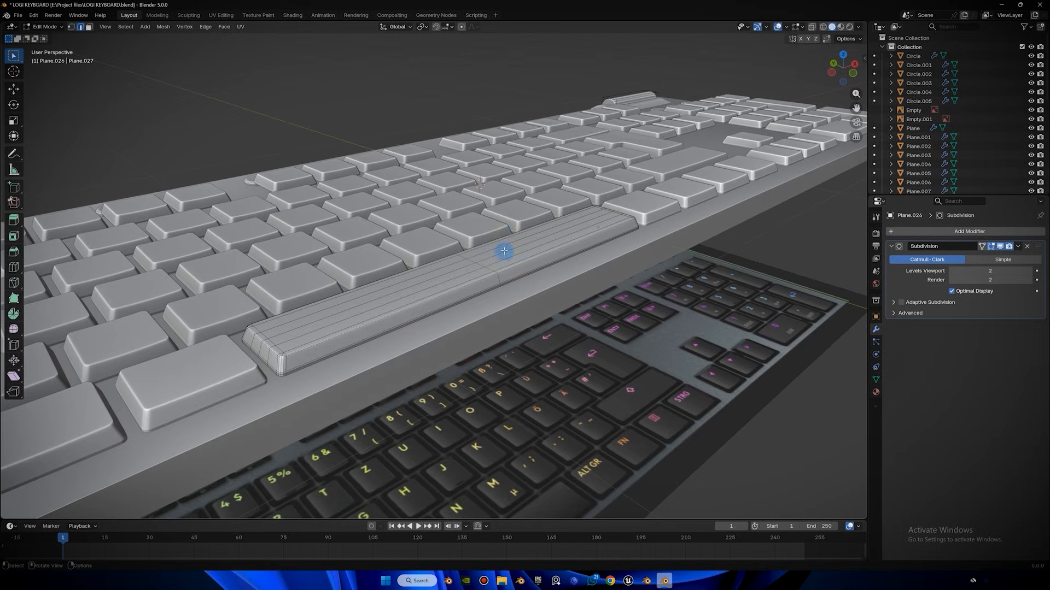
pyautogui.scroll(3, 497, 254)
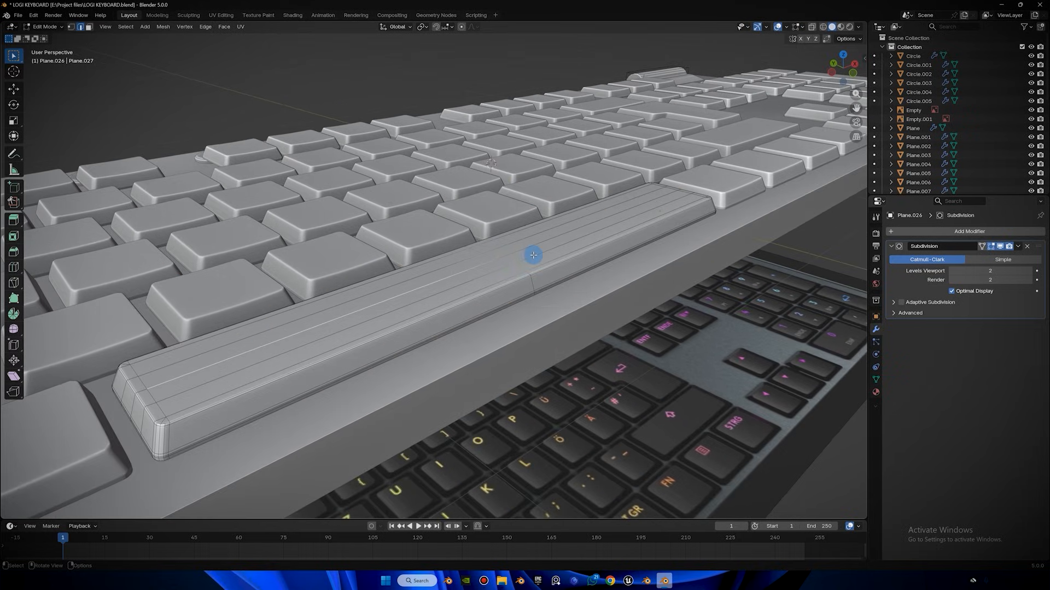
pyautogui.keyDown('shift'); pyautogui.moveTo(526, 246); pyautogui.dragTo(479, 232, button='middle'); pyautogui.keyUp('shift')
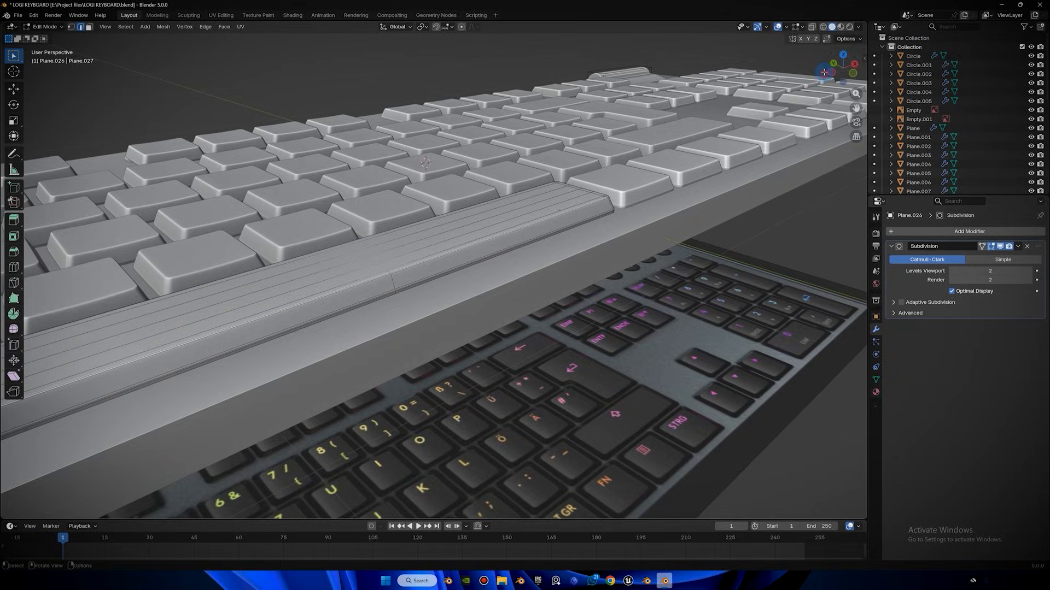
pyautogui.click(833, 72)
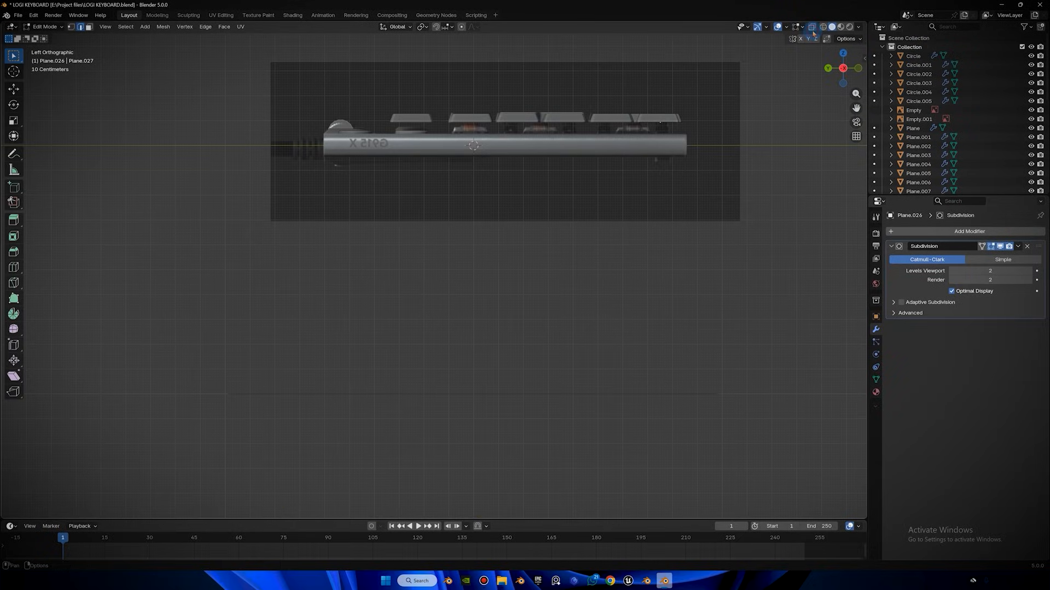
pyautogui.scroll(6, 543, 197)
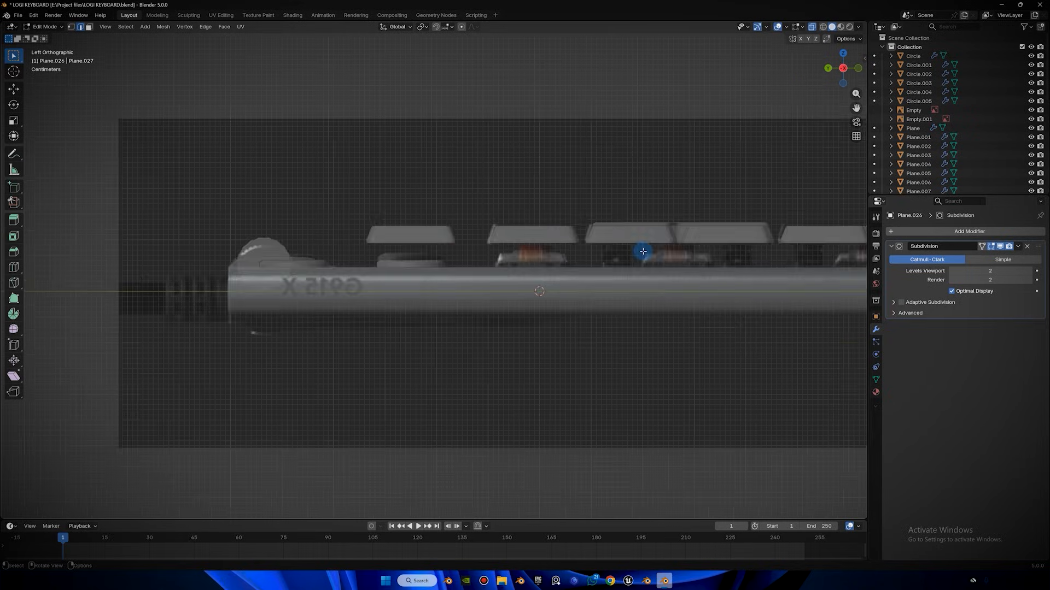
pyautogui.keyDown('shift'); pyautogui.moveTo(643, 252); pyautogui.dragTo(150, 276, button='middle'); pyautogui.keyUp('shift')
pyautogui.press('a')
pyautogui.scroll(3, 377, 267)
pyautogui.keyDown('shift'); pyautogui.moveTo(263, 252); pyautogui.dragTo(375, 248, button='middle'); pyautogui.keyUp('shift')
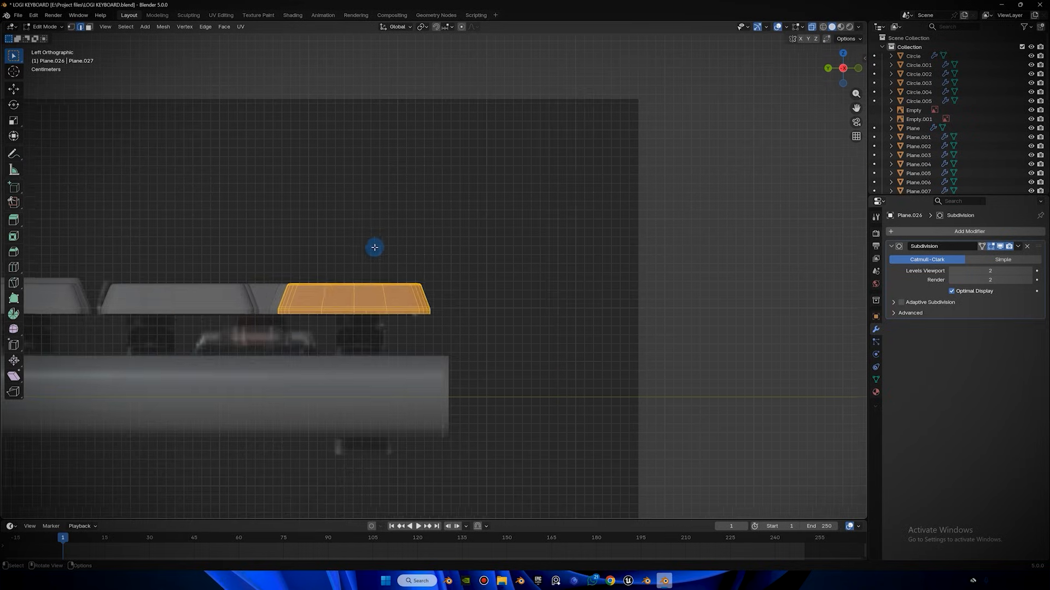
# Try to raise the space bar's top centre vertices about 0.007 m along Z with a proportional size of about 0.063 m.
pyautogui.scroll(3, 374, 247)
pyautogui.press('1')
pyautogui.moveTo(327, 311); pyautogui.dragTo(330, 312)
pyautogui.keyDown('shift'); pyautogui.moveTo(391, 237); pyautogui.dragTo(449, 237, button='middle'); pyautogui.keyUp('shift')
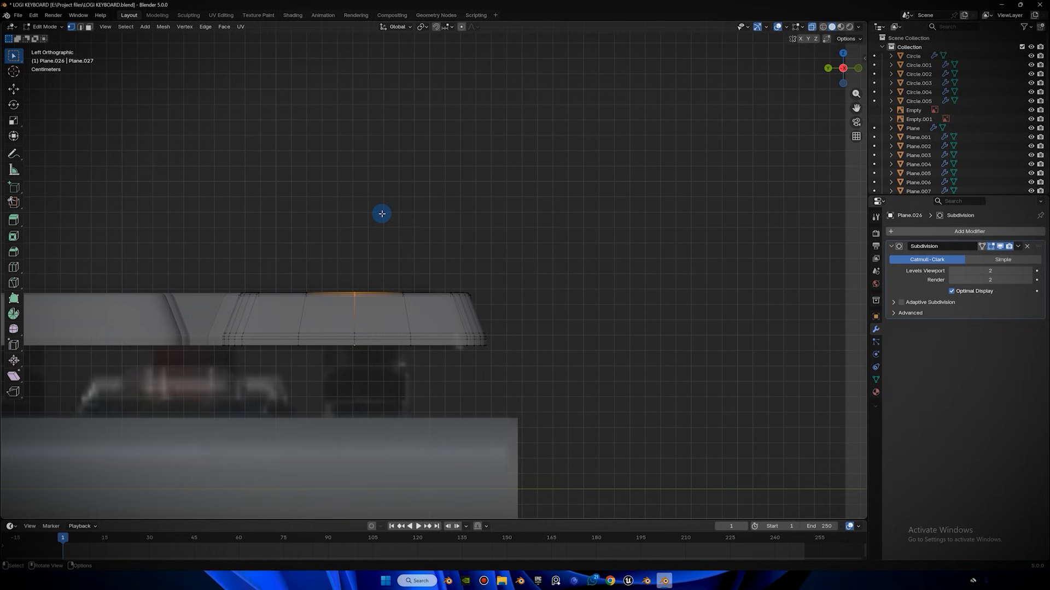
pyautogui.press('g')
pyautogui.press('z')
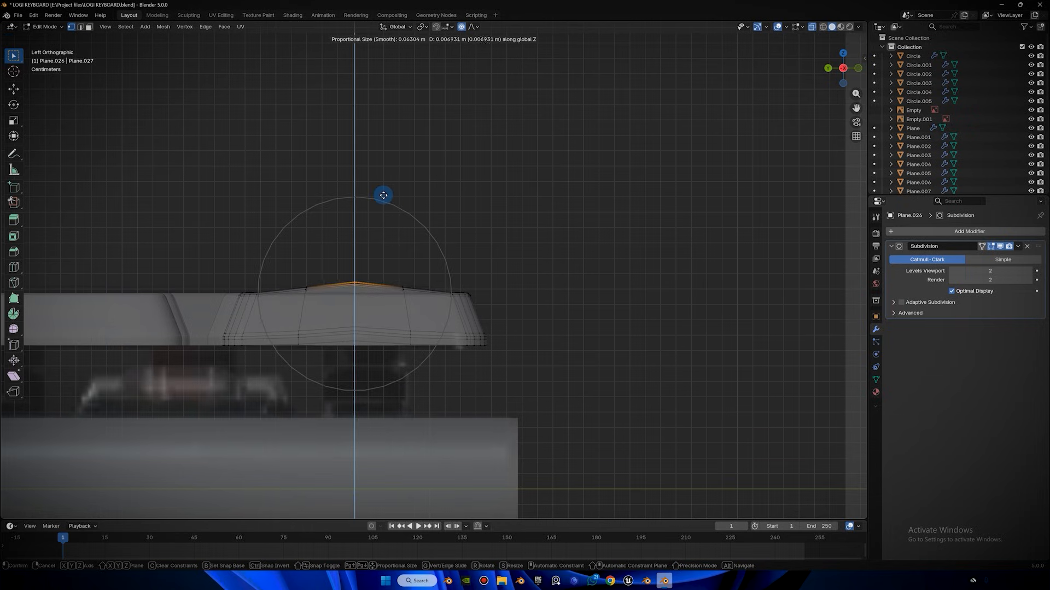
pyautogui.click(384, 196)
# Hide the space bar's lower vertices and select the vertices along the centre of its top surface.
pyautogui.moveTo(212, 315); pyautogui.dragTo(579, 321)
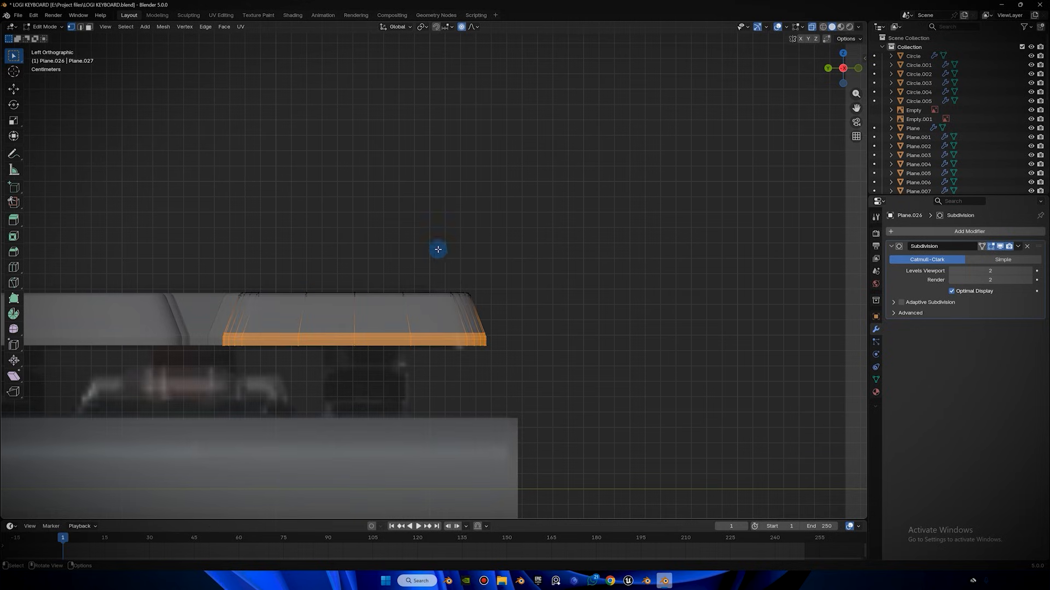
pyautogui.press('h')
pyautogui.moveTo(343, 271); pyautogui.dragTo(371, 316)
pyautogui.keyDown('shift'); pyautogui.moveTo(354, 218); pyautogui.dragTo(434, 236, button='middle'); pyautogui.keyUp('shift')
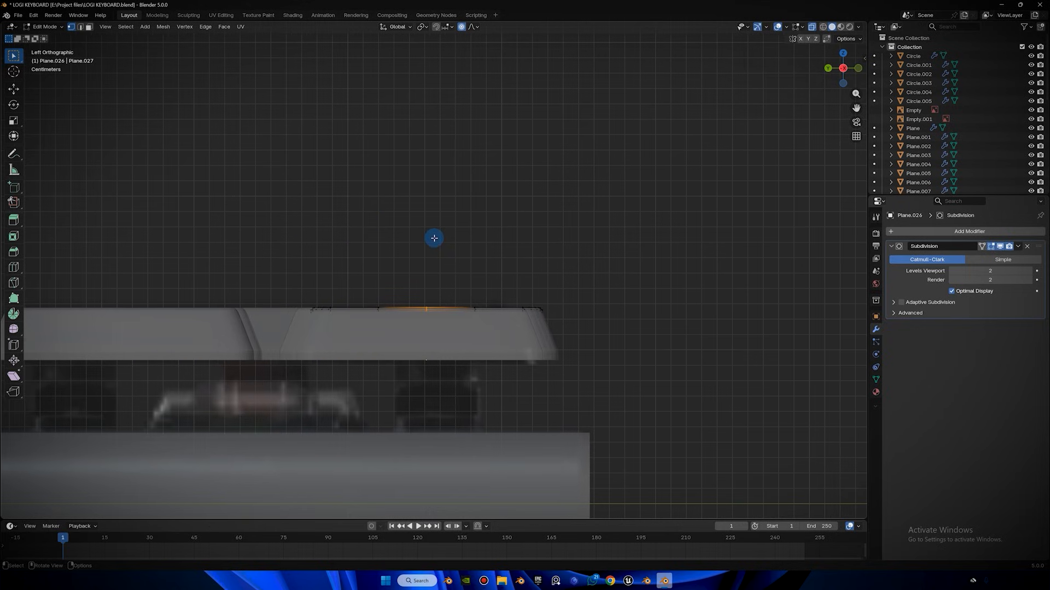
pyautogui.scroll(2, 434, 237)
# Raise the top centre vertices about 0.007 m along Z using smooth proportional editing with a size of about 0.1 m.
pyautogui.press('g')
pyautogui.press('z')
pyautogui.scroll(-3, 431, 222)
pyautogui.scroll(-2, 430, 224)
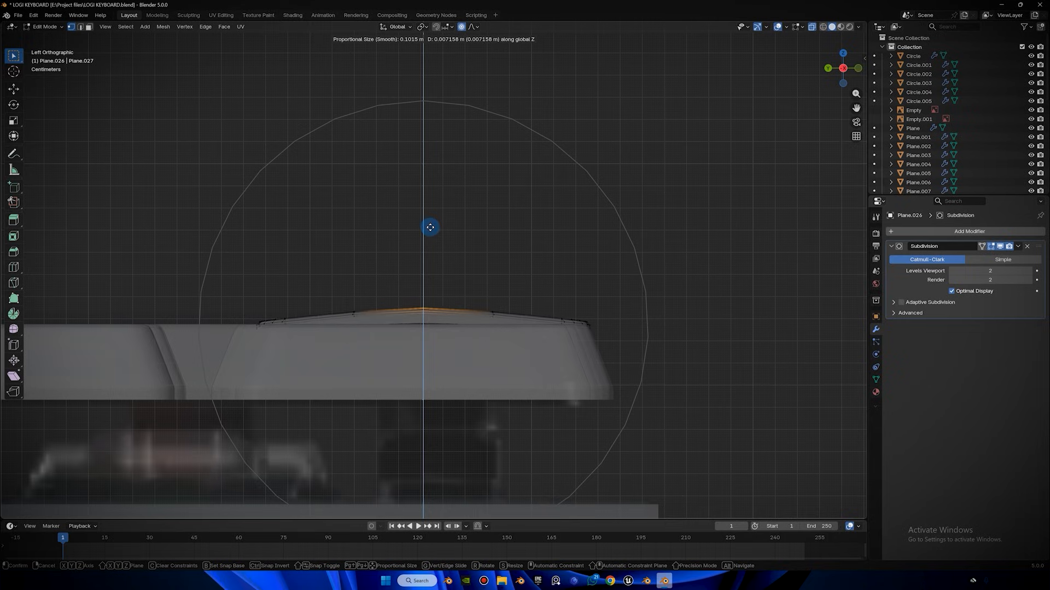
pyautogui.click(430, 225)
# Scale the raised top vertices along Z with proportional editing to smooth the space bar's curve.
pyautogui.press('s')
pyautogui.press('z')
pyautogui.press('Escape')
pyautogui.press('s')
pyautogui.press('z')
pyautogui.click(475, 257)
# Fine-tune the height of the top centre vertices along Z to finish the space bar's gentle dome.
pyautogui.press('g')
pyautogui.press('z')
pyautogui.scroll(7, 478, 259)
pyautogui.rightClick(475, 263)
pyautogui.scroll(5, 473, 262)
pyautogui.press('g')
pyautogui.press('z')
pyautogui.click(476, 265)
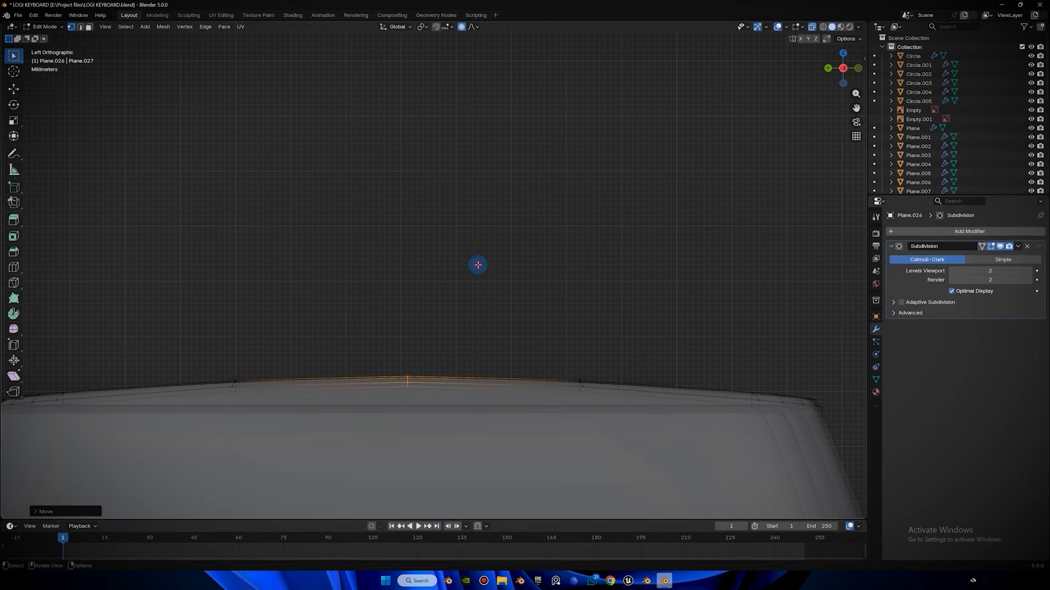
# Reveal the space bar's hidden lower vertices, restore solid display and return to object mode.
pyautogui.scroll(-5, 477, 264)
pyautogui.click(642, 234)
pyautogui.scroll(-3, 634, 219)
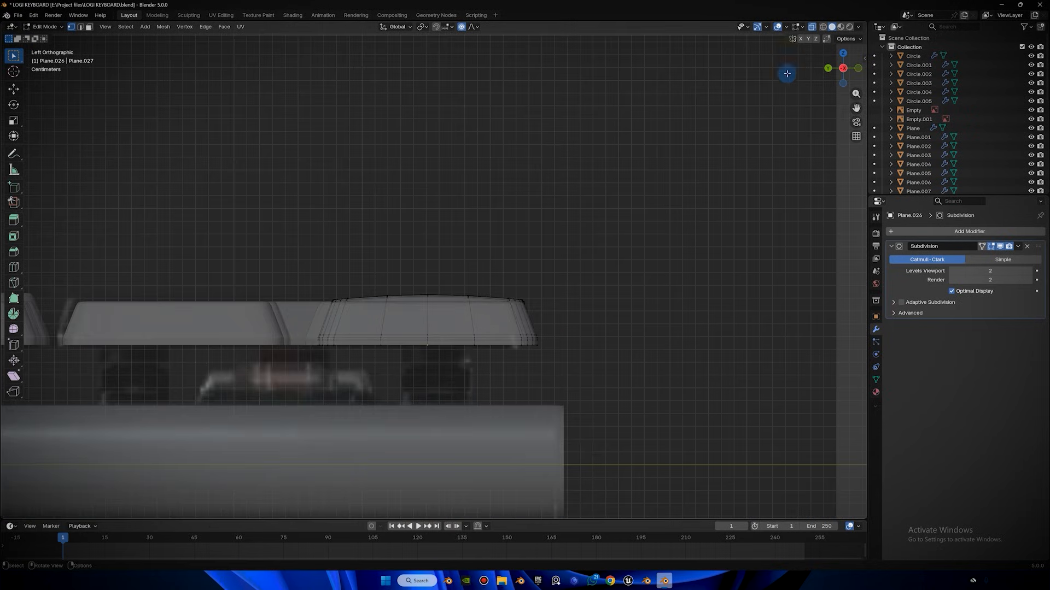
pyautogui.hotkey('alt', 'z')
pyautogui.scroll(-3, 500, 225)
pyautogui.moveTo(499, 225); pyautogui.dragTo(459, 203, button='middle')
pyautogui.press('Tab')
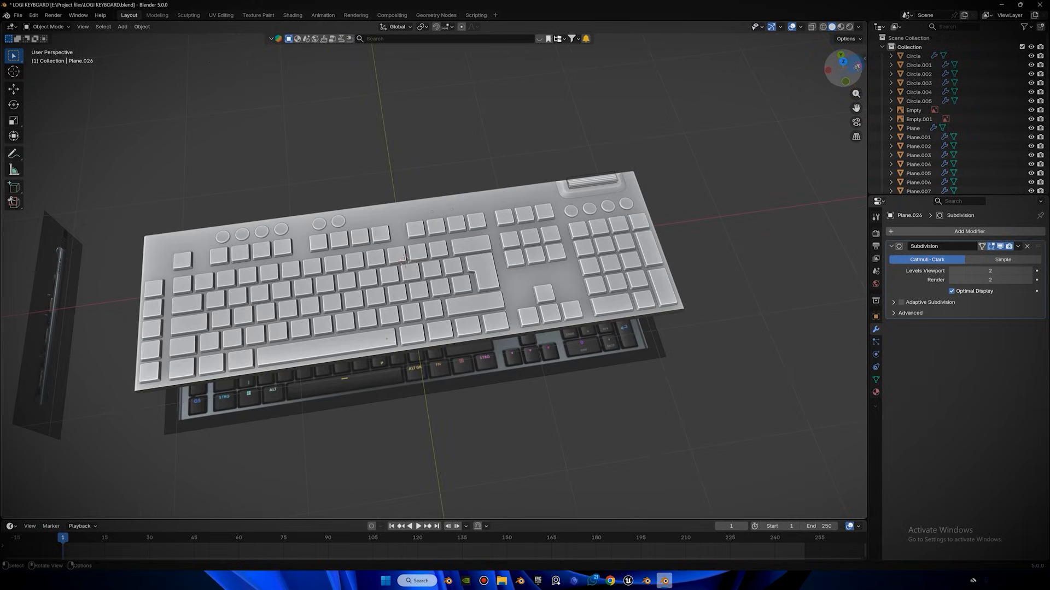
# Add a new mesh plane while viewing the side reference's key switches in right orthographic view with X-ray enabled.
pyautogui.click(857, 66)
pyautogui.click(814, 28)
pyautogui.scroll(5, 595, 290)
pyautogui.keyDown('shift'); pyautogui.moveTo(517, 248); pyautogui.dragTo(549, 172, button='middle'); pyautogui.keyUp('shift')
pyautogui.scroll(4, 549, 173)
pyautogui.keyDown('shift'); pyautogui.moveTo(571, 240); pyautogui.dragTo(543, 233, button='middle'); pyautogui.keyUp('shift')
pyautogui.scroll(3, 543, 232)
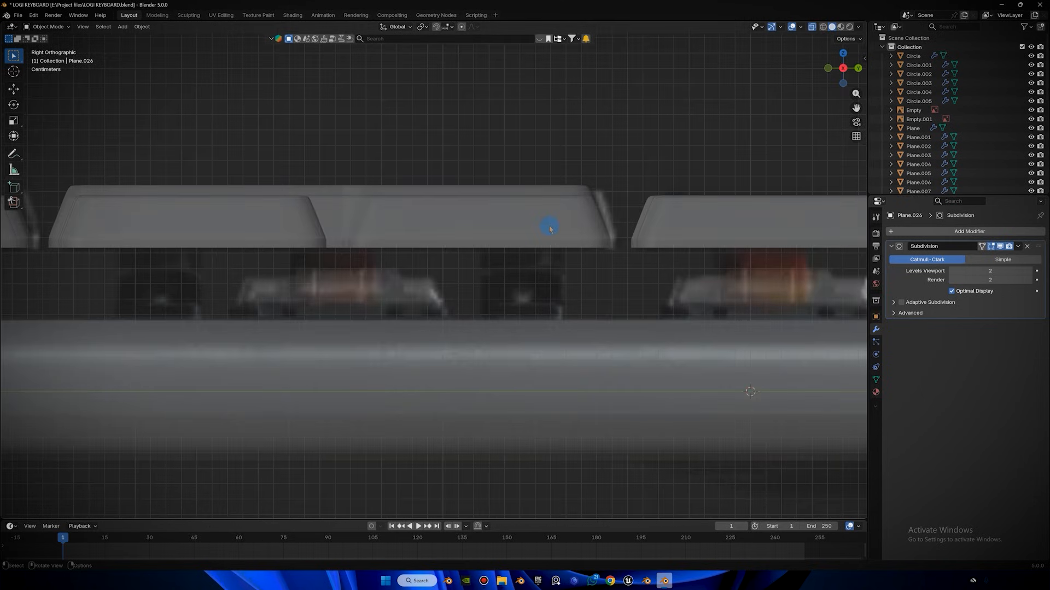
pyautogui.scroll(-1, 530, 213)
pyautogui.scroll(1, 526, 207)
pyautogui.hotkey('shift', 'a')
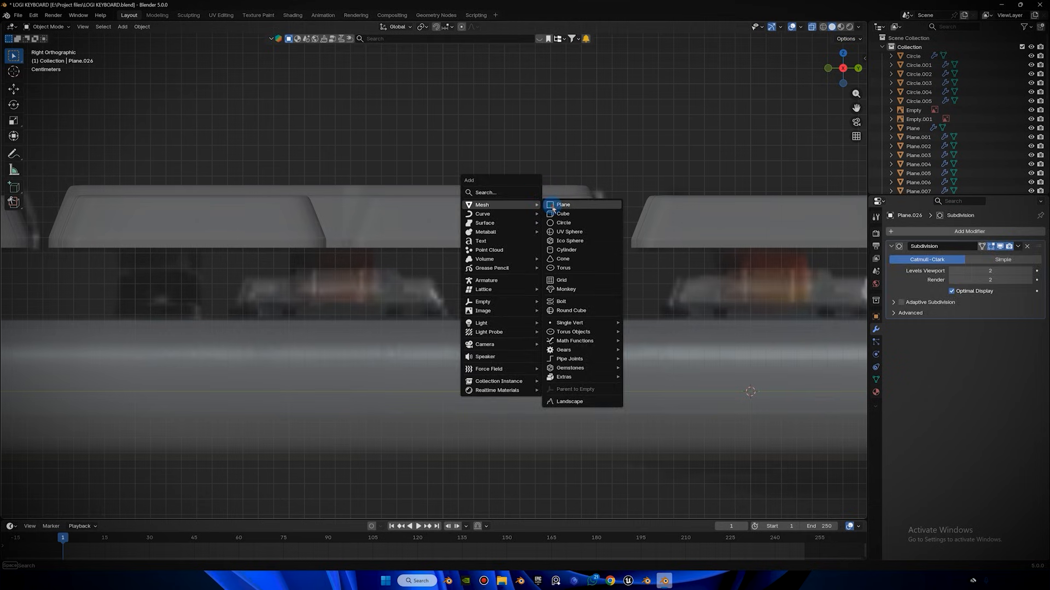
pyautogui.click(552, 205)
# Move the plane beneath the switch in the side reference and scale it to match the width of the switch's base.
pyautogui.scroll(-2, 591, 272)
pyautogui.press('g')
pyautogui.click(354, 324)
pyautogui.press('s')
pyautogui.click(400, 300)
pyautogui.scroll(6, 417, 295)
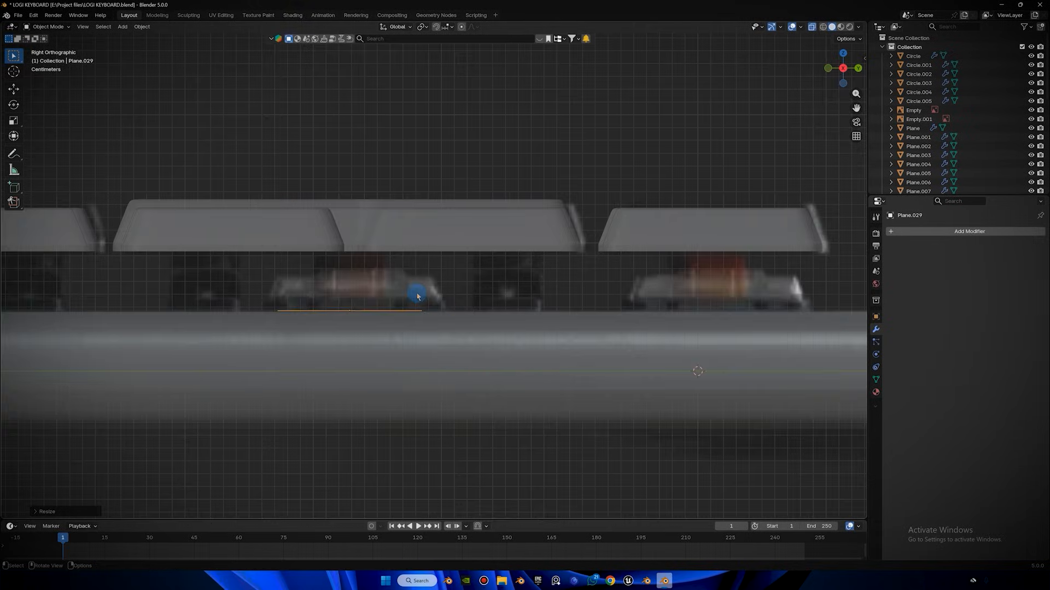
pyautogui.press('g')
pyautogui.click(525, 210)
pyautogui.press('s')
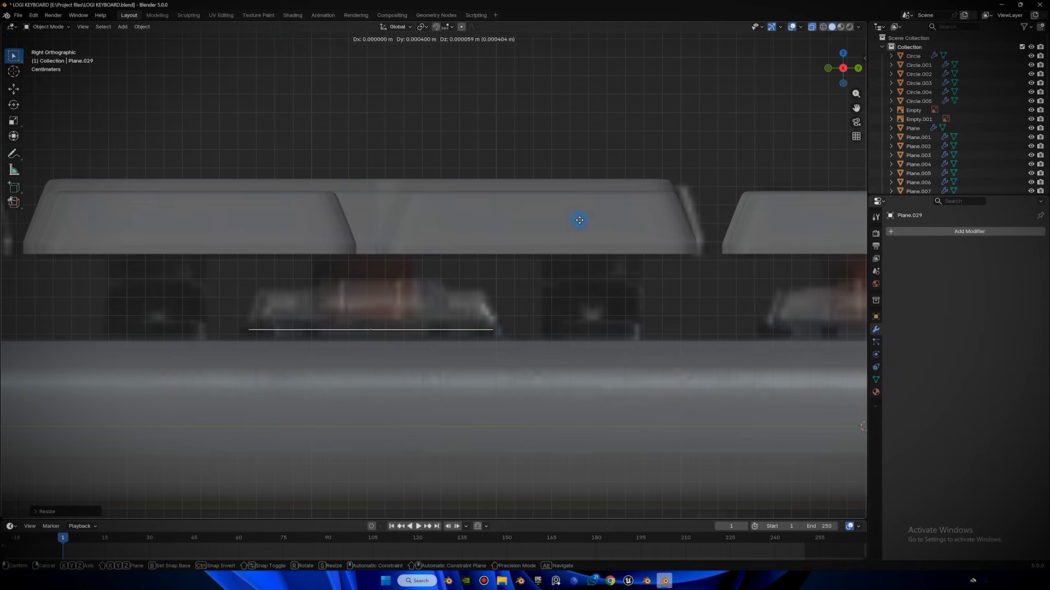
pyautogui.scroll(3, 601, 235)
pyautogui.click(617, 237)
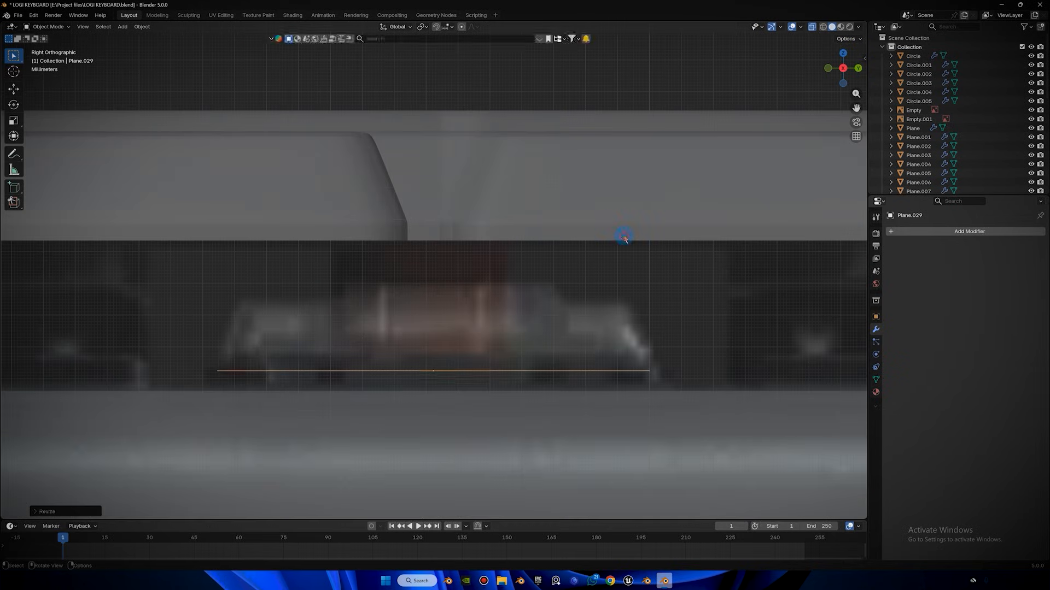
# Extrude the plane upward into the switch housing and, with proportional editing off, taper its top face to about 0.82 scale.
pyautogui.press('Tab')
pyautogui.press('e')
pyautogui.click(631, 153)
pyautogui.press('s')
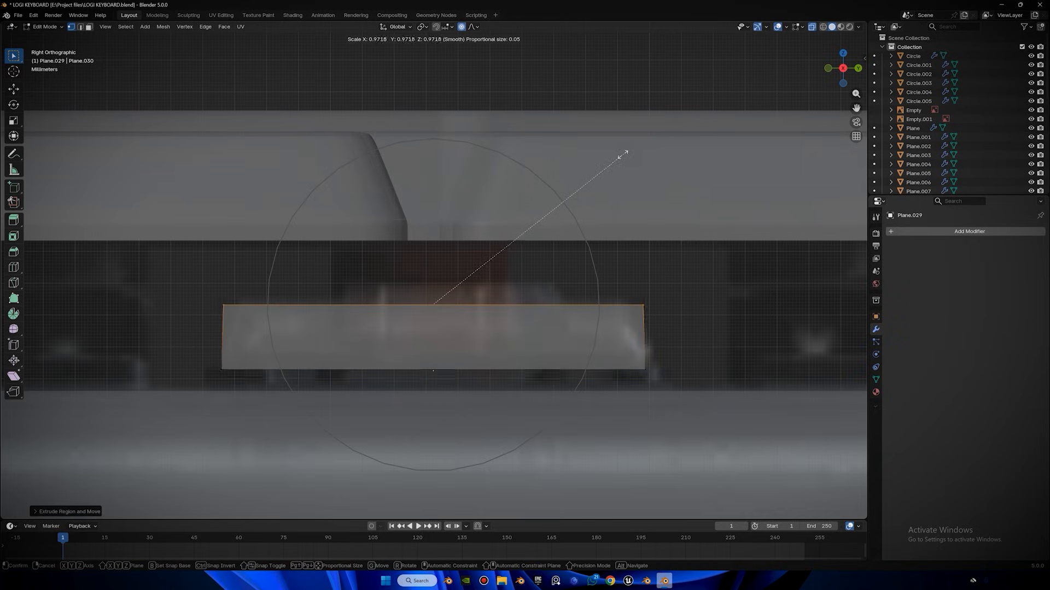
pyautogui.rightClick(602, 159)
pyautogui.press('o')
pyautogui.press('s')
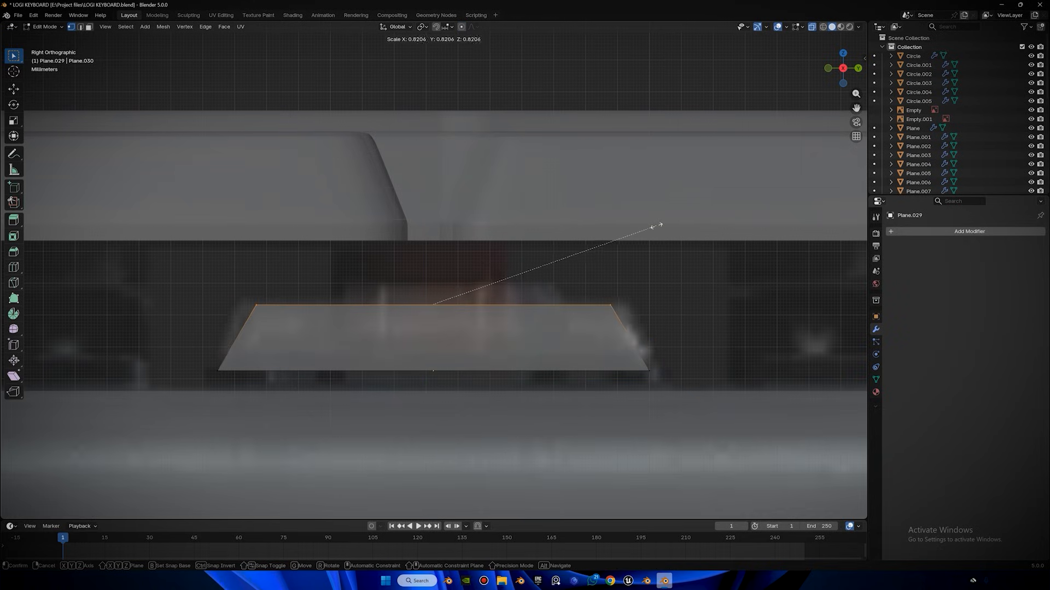
pyautogui.click(661, 225)
# Inset the housing's top face, extrude a short second tier and taper its top to about 0.85 scale.
pyautogui.scroll(2, 678, 230)
pyautogui.press('i')
pyautogui.click(637, 244)
pyautogui.press('e')
pyautogui.click(644, 192)
pyautogui.press('s')
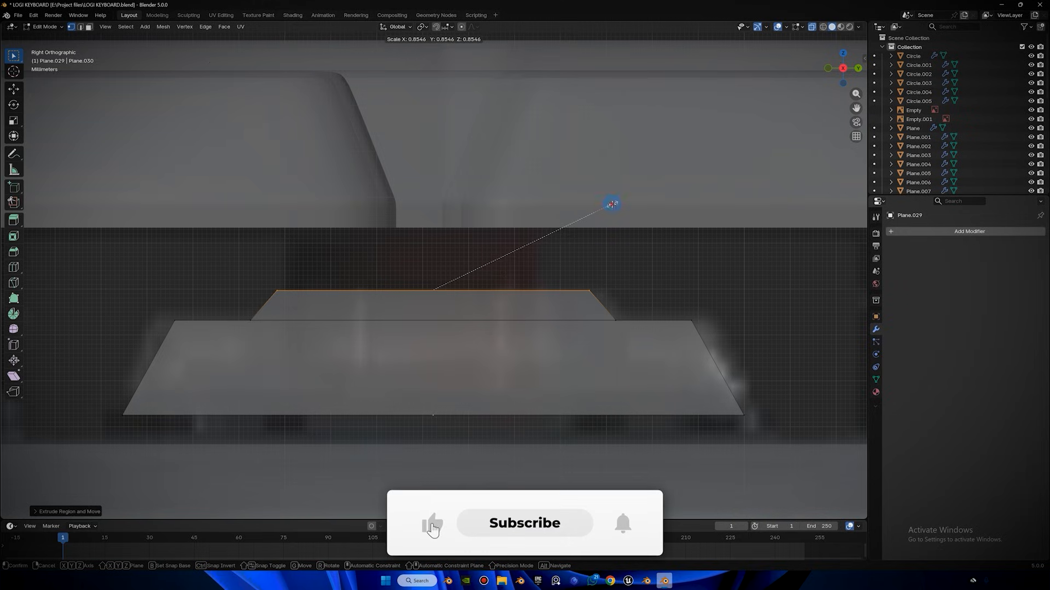
pyautogui.click(612, 204)
# Place a separate copy of the top face just above the keycap's lower edge and scale it down.
pyautogui.press('g')
pyautogui.click(600, 159)
pyautogui.press('s')
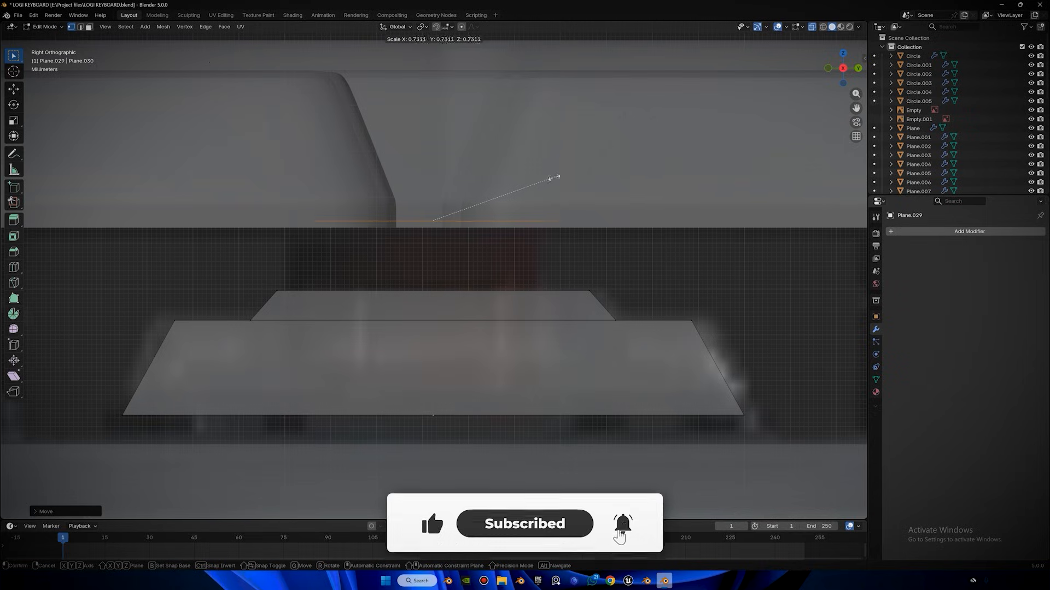
pyautogui.click(547, 181)
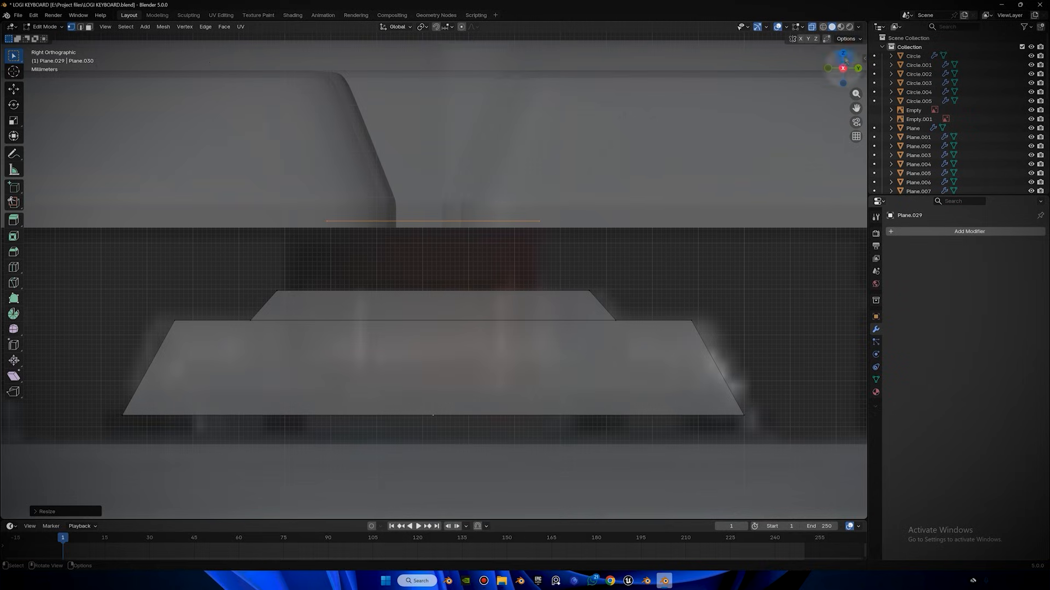
# Subdivide the raised square face once, working in top orthographic view with X-ray display.
pyautogui.click(843, 54)
pyautogui.click(811, 27)
pyautogui.scroll(-5, 538, 198)
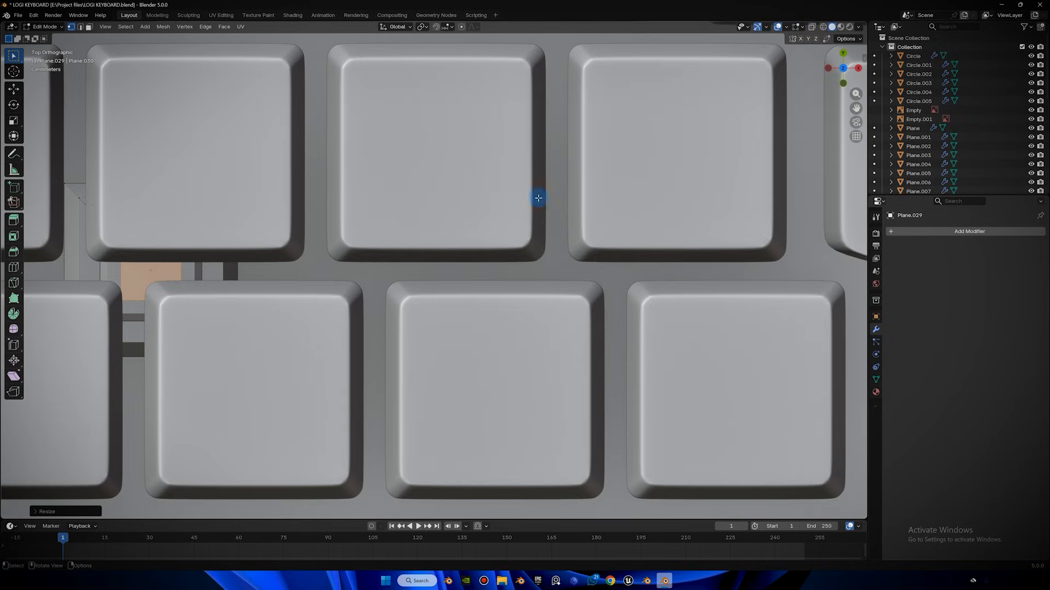
pyautogui.click(811, 27)
pyautogui.scroll(8, 656, 243)
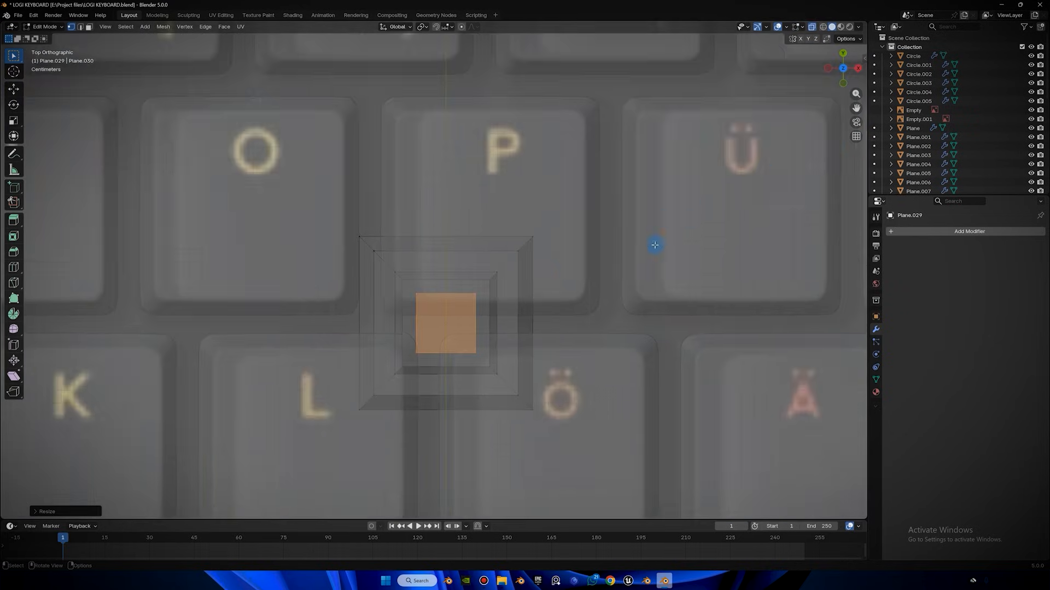
pyautogui.rightClick(574, 237)
pyautogui.click(563, 236)
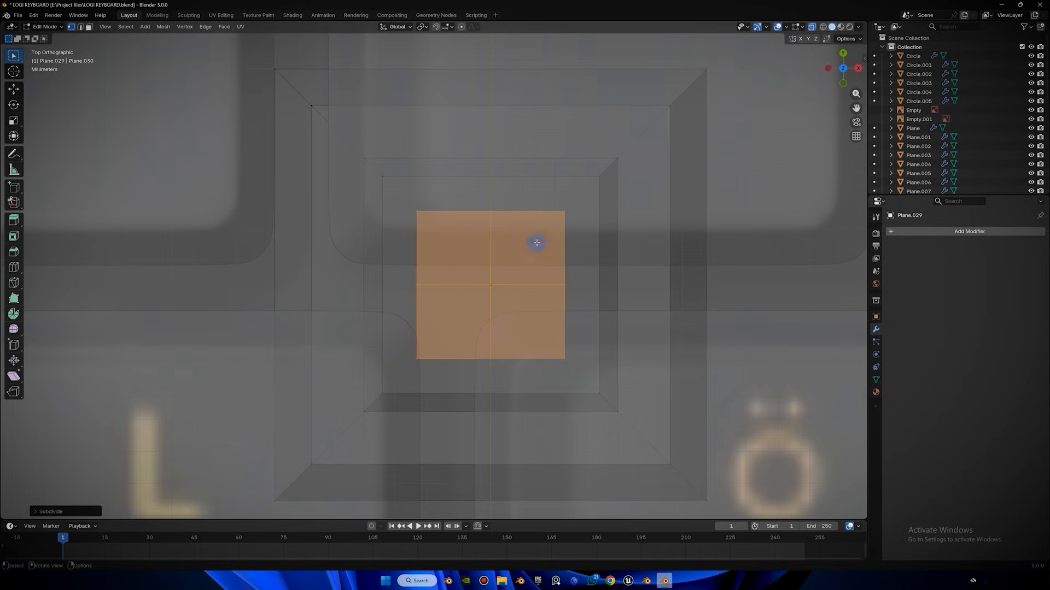
# Bevel the subdivided face's centre edges by about 0.08 m with one segment to form a plus shape.
pyautogui.click(559, 198)
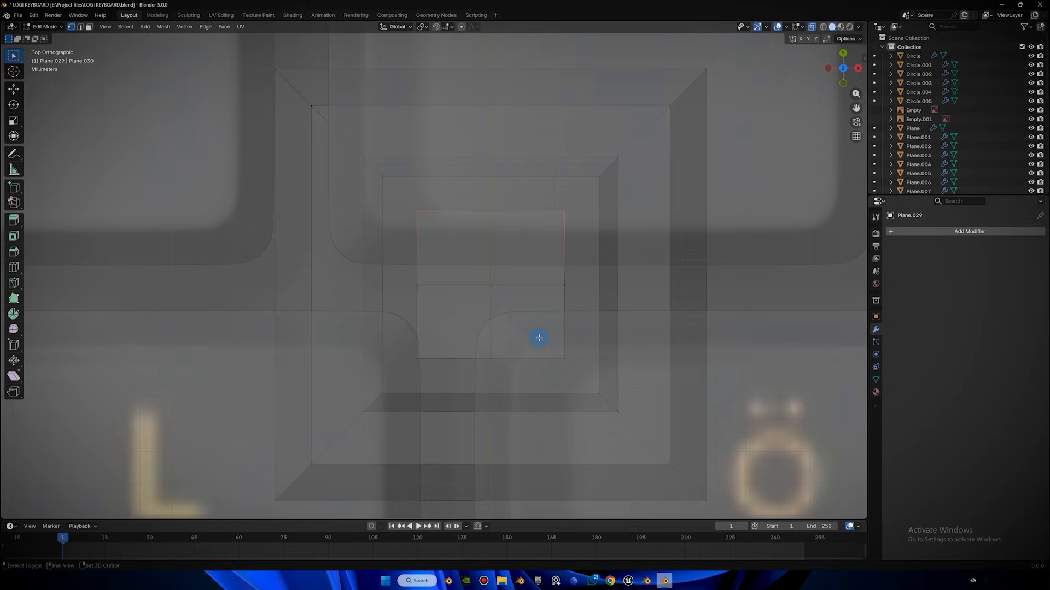
pyautogui.moveTo(502, 335); pyautogui.dragTo(415, 266)
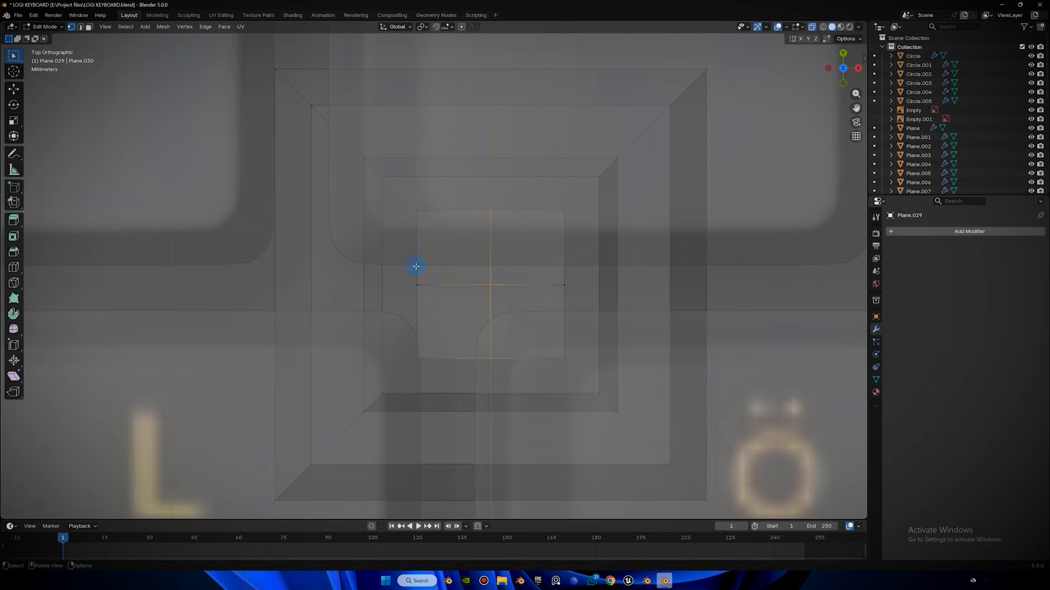
pyautogui.hotkey('ctrl', 'b')
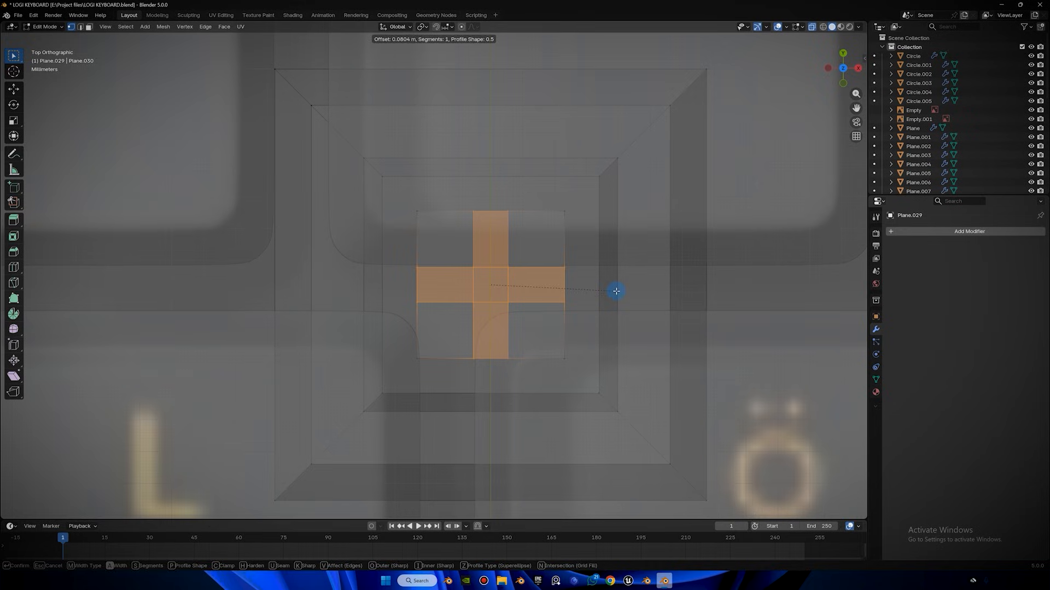
pyautogui.click(617, 291)
# Delete the four corner faces of the raised square, leaving only the plus-shaped stem profile.
pyautogui.click(567, 217)
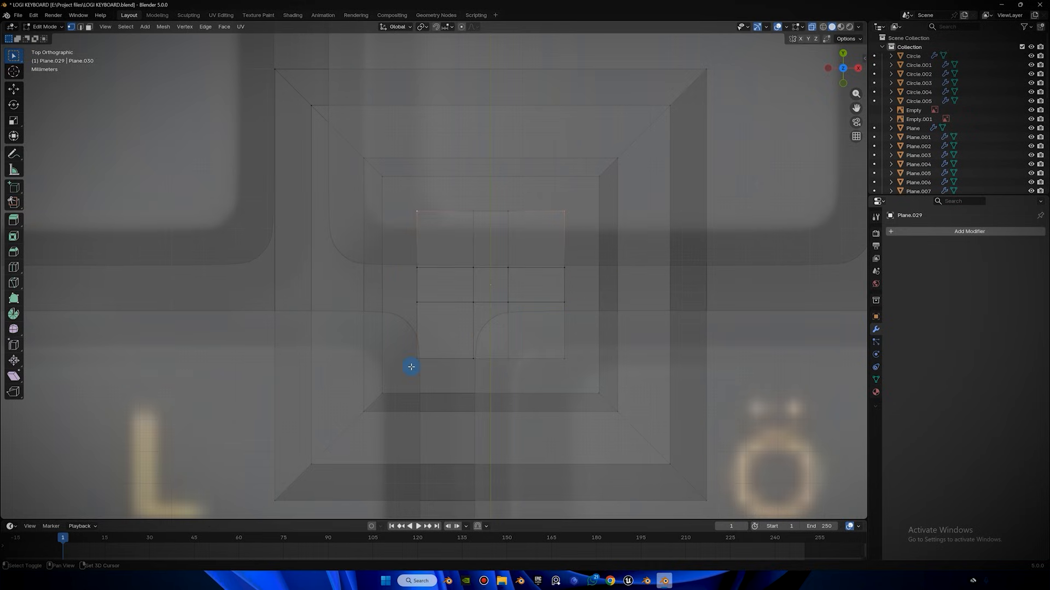
pyautogui.keyDown('shift'); pyautogui.click(446, 251); pyautogui.keyUp('shift')
pyautogui.keyDown('shift'); pyautogui.click(527, 239); pyautogui.keyUp('shift')
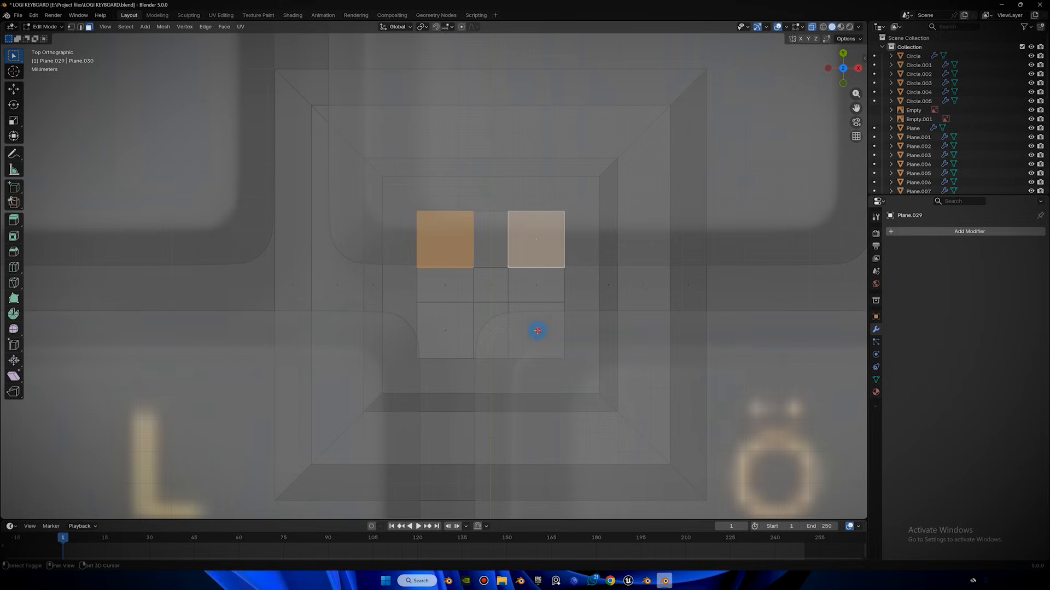
pyautogui.keyDown('shift'); pyautogui.click(536, 333); pyautogui.keyUp('shift')
pyautogui.keyDown('shift'); pyautogui.click(448, 325); pyautogui.keyUp('shift')
pyautogui.press('x')
pyautogui.click(521, 284)
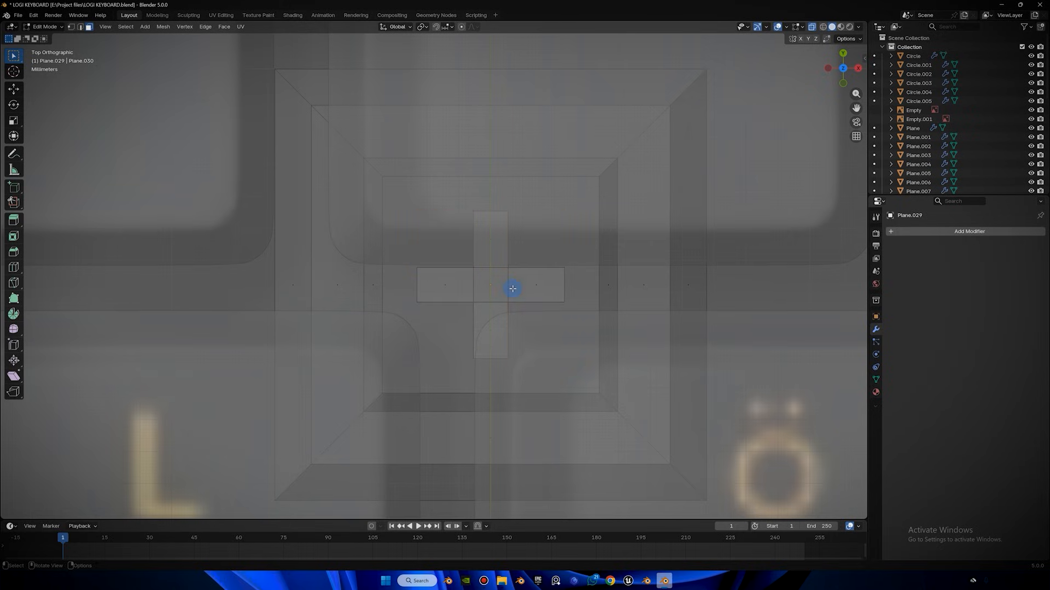
pyautogui.click(530, 278)
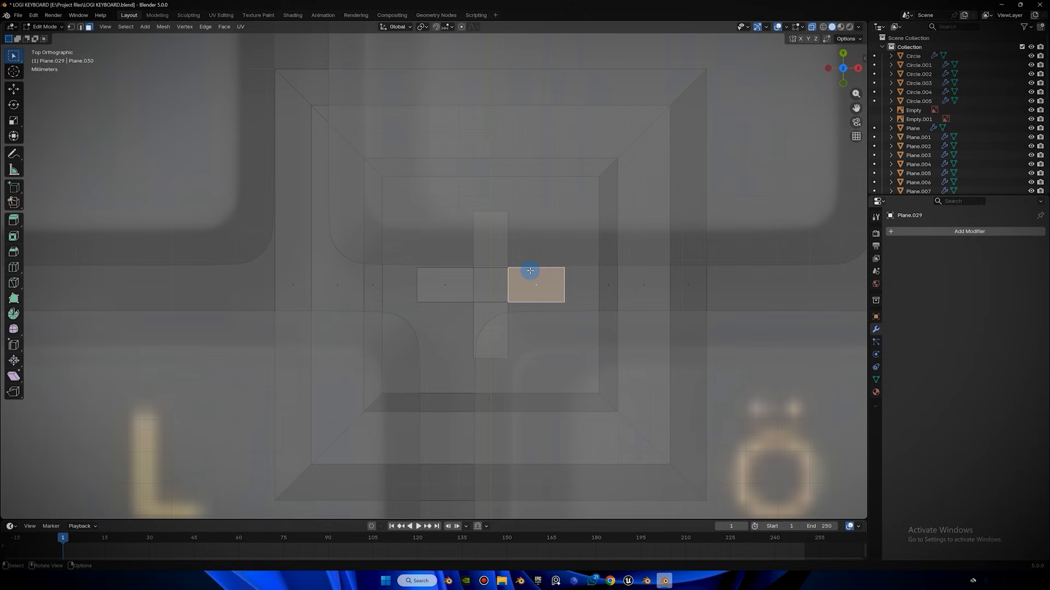
pyautogui.hotkey('ctrl', 'l')
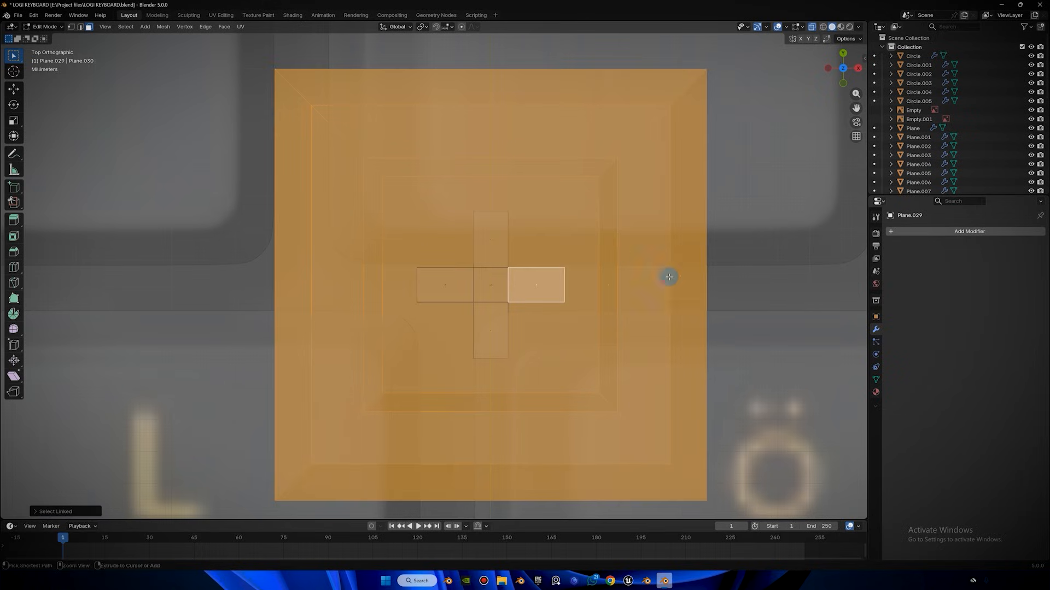
pyautogui.hotkey('ctrl', 'z')
pyautogui.hotkey('ctrl', 'z')
# Select all linked faces of the plus shape, raise it along Z and extrude it down about 0.042 m into the housing.
pyautogui.moveTo(417, 209); pyautogui.dragTo(569, 345)
pyautogui.moveTo(568, 345); pyautogui.dragTo(617, 228, button='middle')
pyautogui.scroll(-4, 543, 246)
pyautogui.moveTo(617, 228); pyautogui.dragTo(564, 297)
pyautogui.scroll(4, 464, 284)
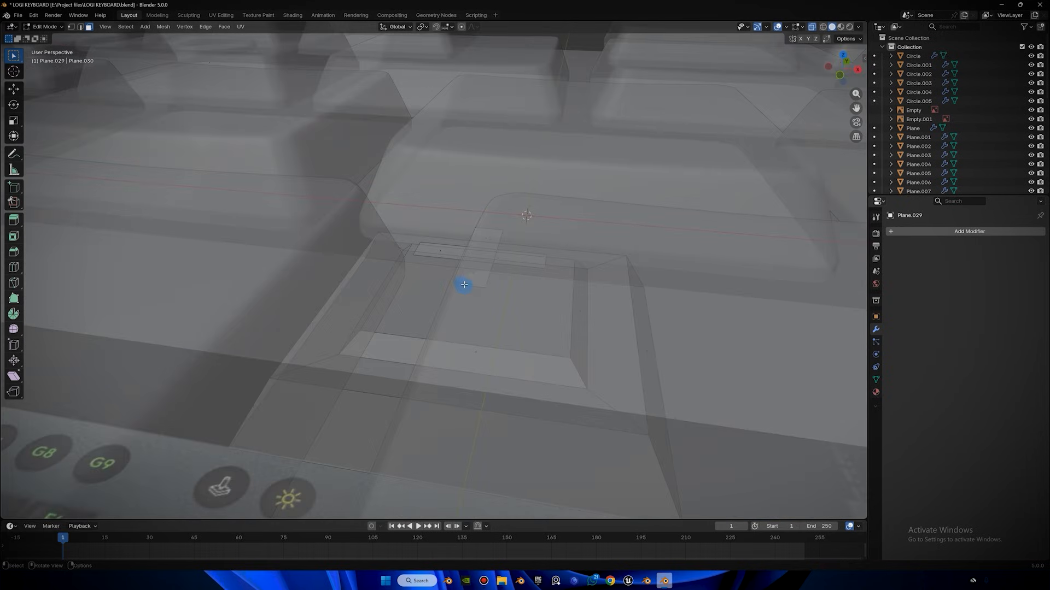
pyautogui.click(502, 233)
pyautogui.hotkey('ctrl', 'l')
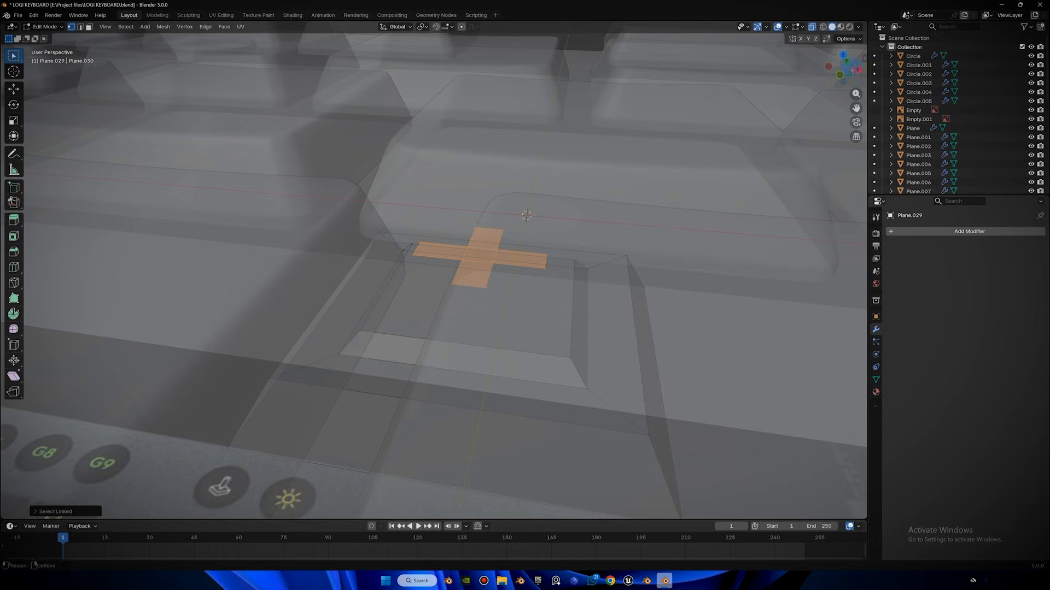
pyautogui.click(856, 70)
pyautogui.press('g')
pyautogui.press('z')
pyautogui.click(554, 119)
pyautogui.press('e')
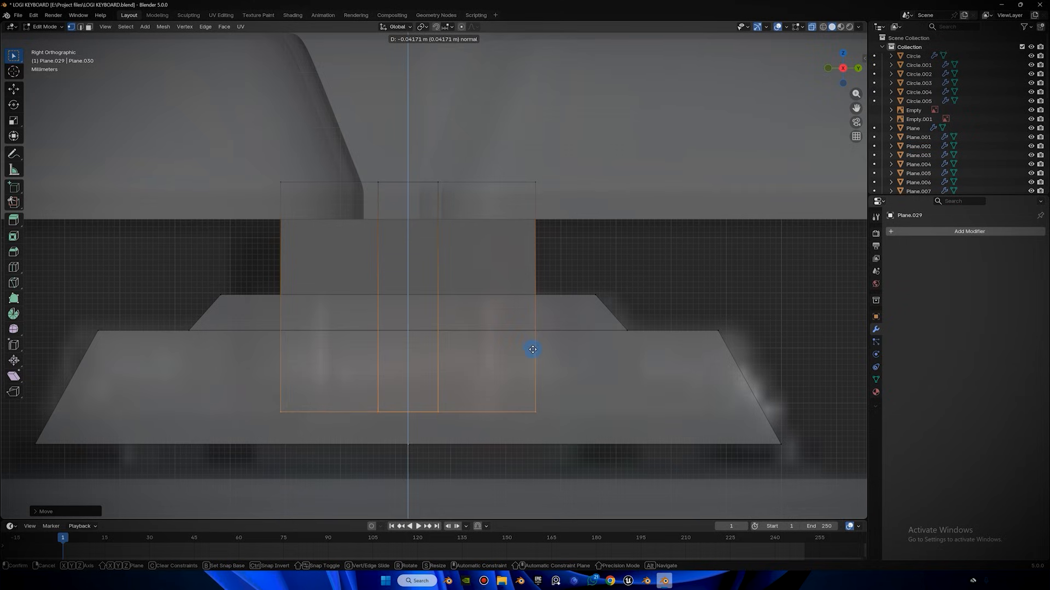
pyautogui.click(532, 350)
pyautogui.press('Tab')
pyautogui.press('h')
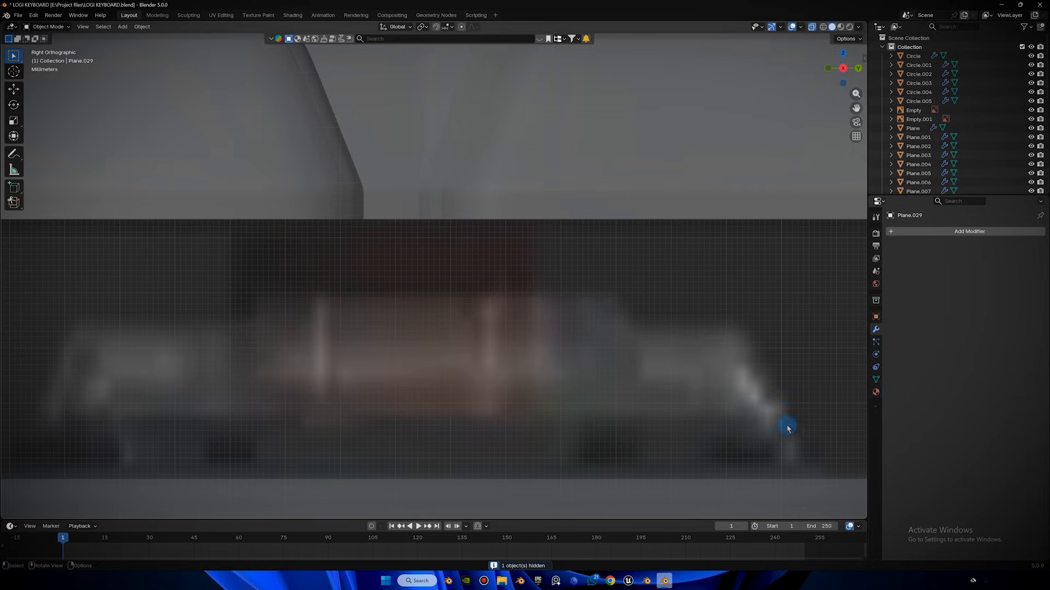
pyautogui.scroll(-2, 548, 398)
pyautogui.keyDown('shift'); pyautogui.moveTo(421, 324); pyautogui.dragTo(619, 231, button='middle'); pyautogui.keyUp('shift')
pyautogui.scroll(1, 333, 346)
pyautogui.scroll(-2, 386, 316)
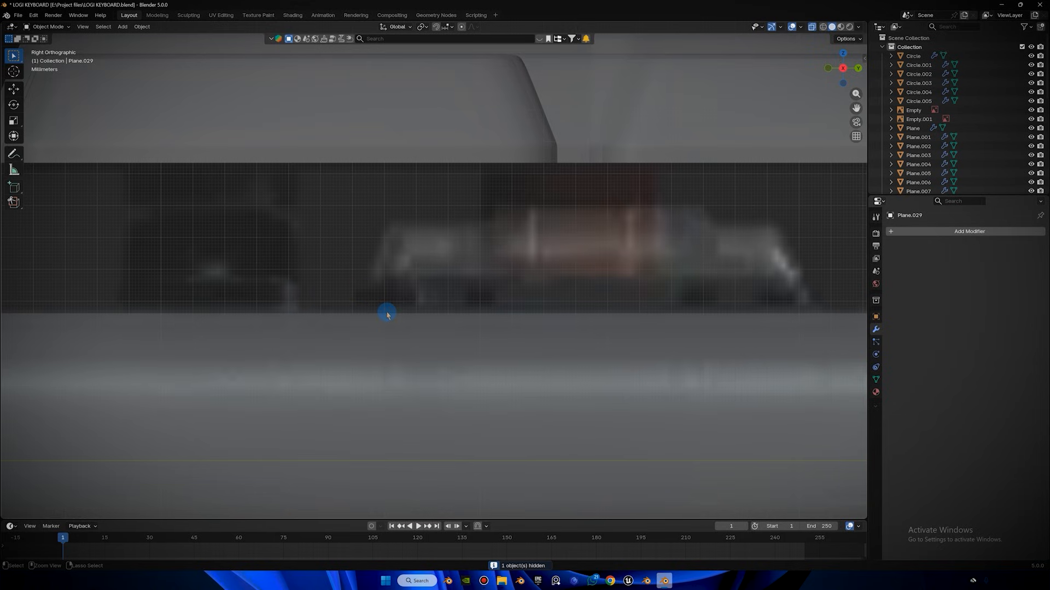
pyautogui.hotkey('ctrl', 'z')
pyautogui.scroll(2, 462, 293)
pyautogui.press('Tab')
pyautogui.scroll(-1, 415, 288)
pyautogui.scroll(-2, 417, 288)
pyautogui.moveTo(442, 287); pyautogui.dragTo(464, 306, button='middle')
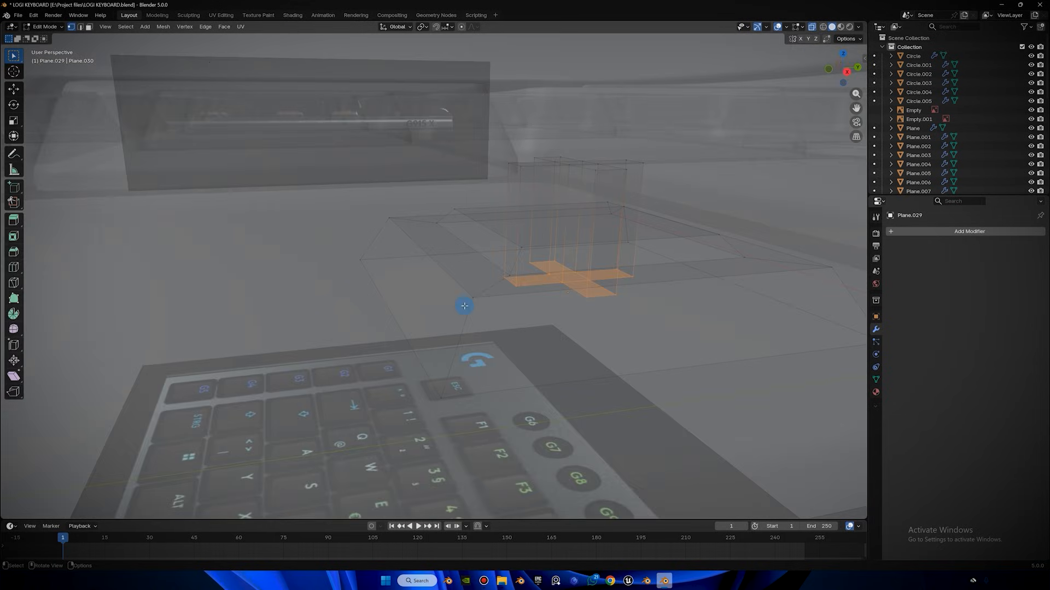
# Return to object mode, hide the keycaps covering the switch, and select the switch with X-ray turned off.
pyautogui.press('Tab')
pyautogui.scroll(-5, 762, 91)
pyautogui.click(658, 197)
pyautogui.press('h')
pyautogui.click(514, 238)
pyautogui.press('h')
pyautogui.click(510, 238)
pyautogui.click(811, 26)
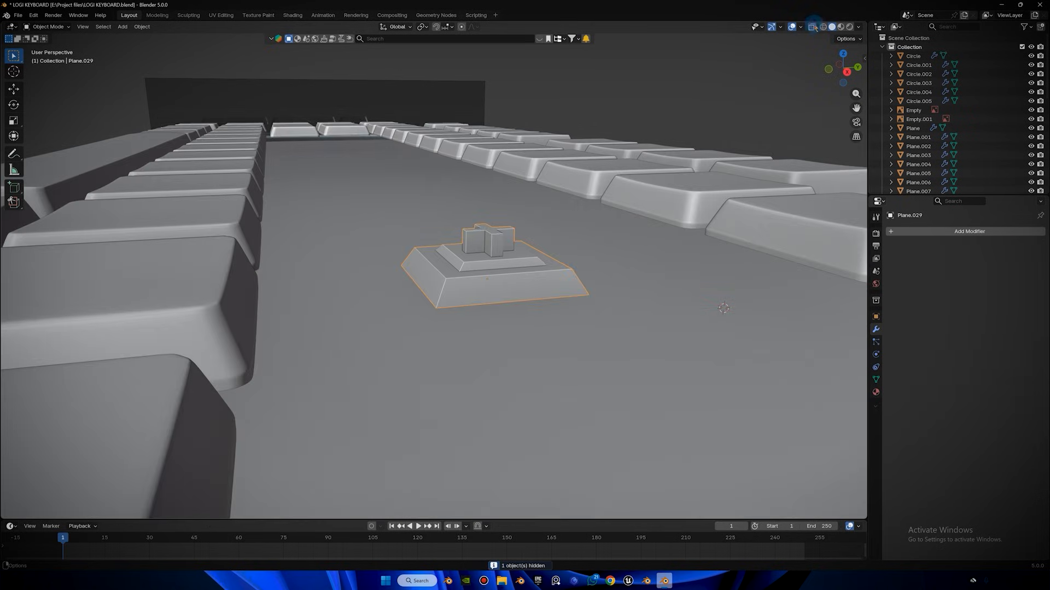
# Add a Bevel modifier to the switch and apply its object transform so the bevel is even.
pyautogui.scroll(5, 574, 202)
pyautogui.moveTo(562, 209); pyautogui.dragTo(534, 215, button='middle')
pyautogui.press('Tab')
pyautogui.moveTo(597, 252); pyautogui.dragTo(628, 229, button='middle')
pyautogui.press('Tab')
pyautogui.click(914, 231)
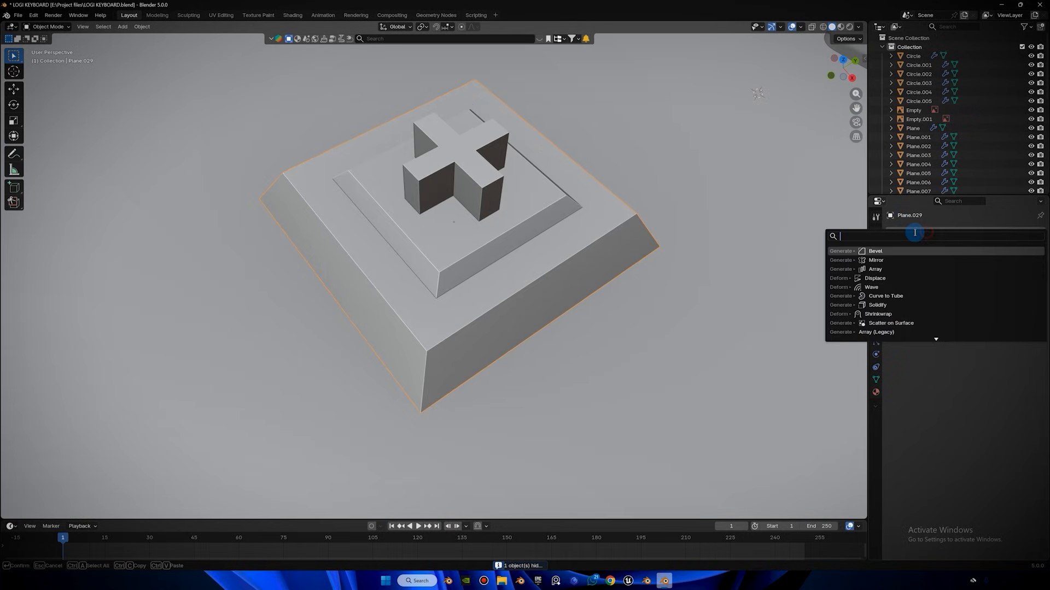
pyautogui.click(876, 251)
pyautogui.click(467, 226)
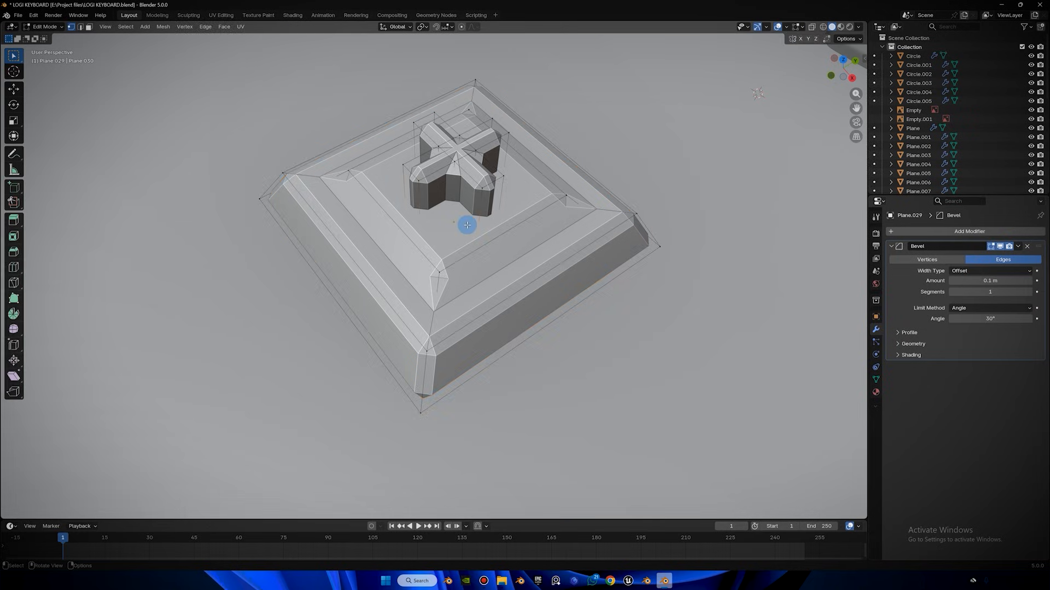
pyautogui.hotkey('ctrl', 'a')
pyautogui.click(468, 223)
# Set the switch's bevel to 3 segments with an amount of 0.001 m.
pyautogui.scroll(1, 617, 222)
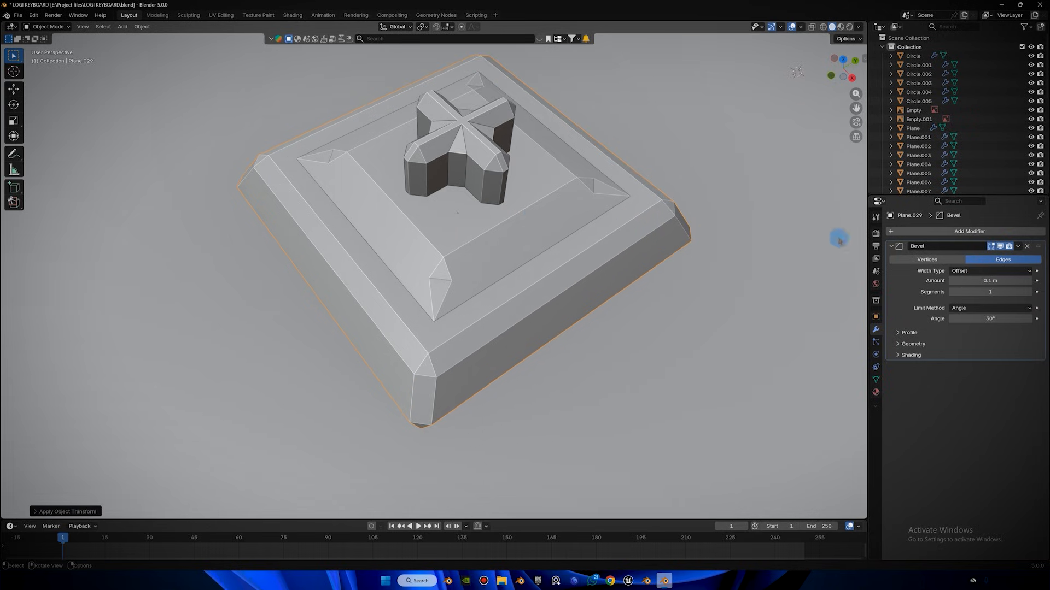
pyautogui.moveTo(564, 227); pyautogui.dragTo(553, 216, button='middle')
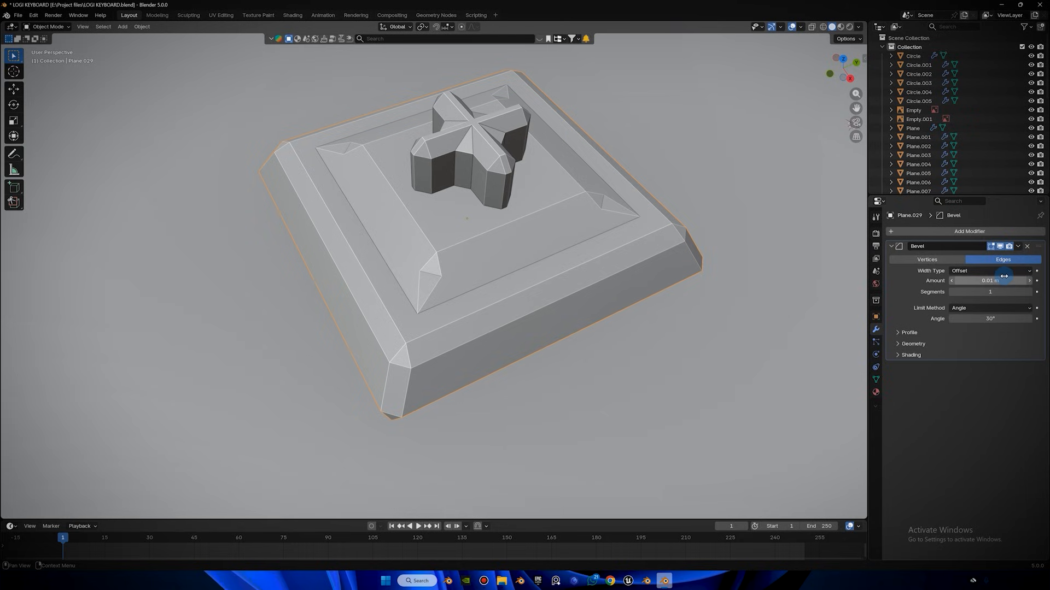
pyautogui.click(1028, 292)
pyautogui.click(1028, 292)
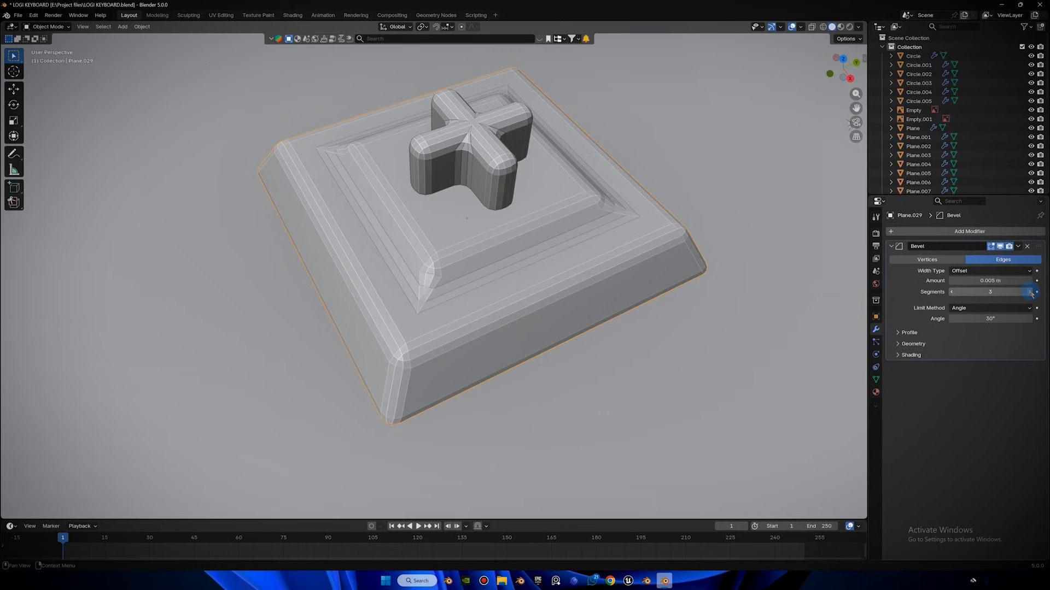
pyautogui.rightClick(489, 213)
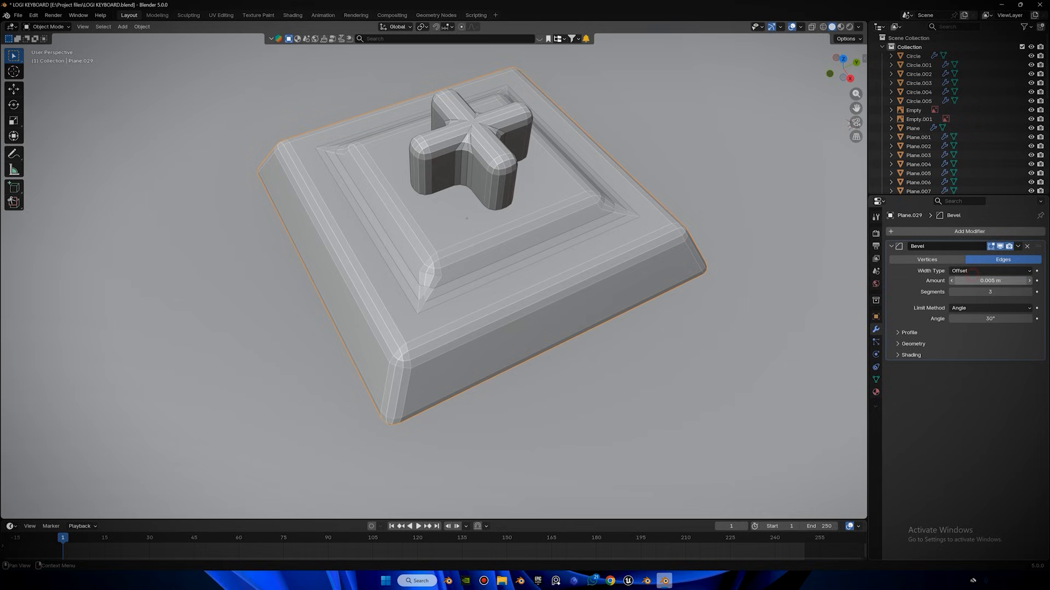
pyautogui.write('1')
pyautogui.press('Return')
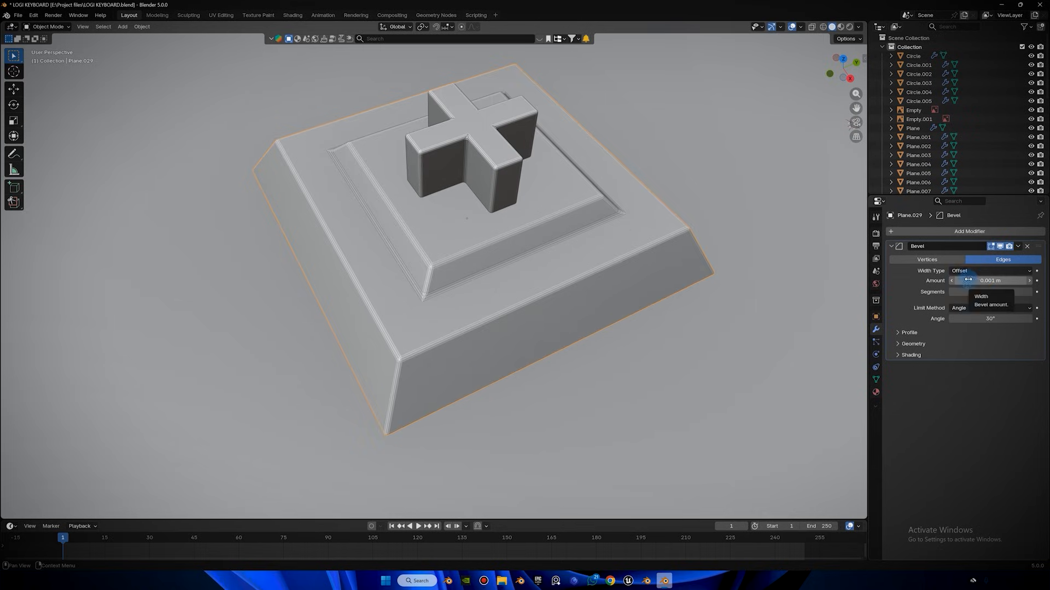
# Shade the beveled key switch smooth.
pyautogui.rightClick(554, 147)
pyautogui.click(538, 108)
pyautogui.moveTo(542, 103); pyautogui.dragTo(557, 138, button='middle')
# Try a loop cut around the switch housing's sloped sides, undo it and return to object mode.
pyautogui.press('Tab')
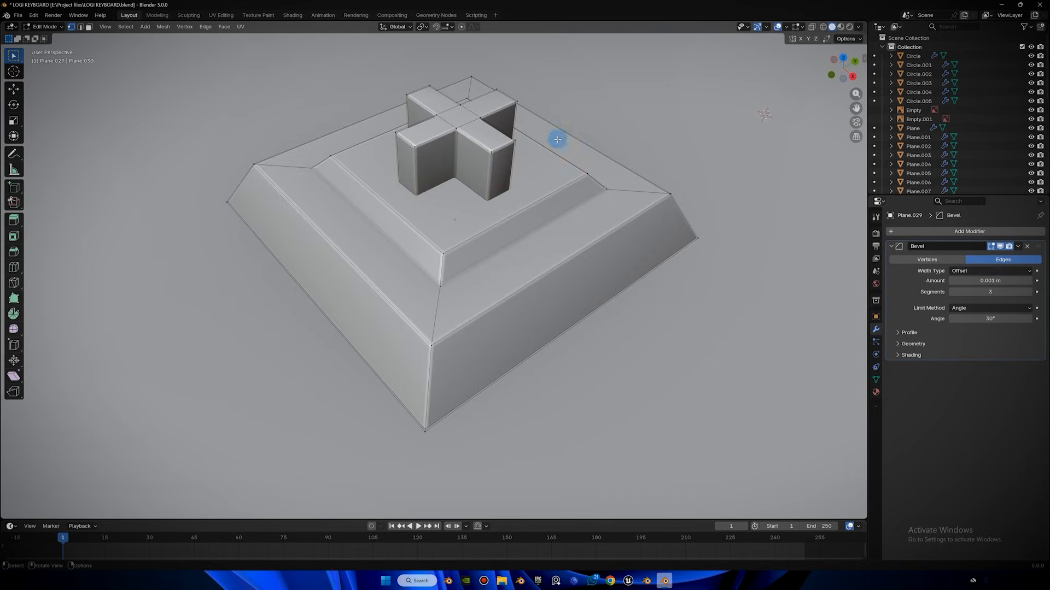
pyautogui.scroll(2, 542, 236)
pyautogui.hotkey('ctrl', 'r')
pyautogui.click(438, 320)
pyautogui.rightClick(426, 296)
pyautogui.hotkey('ctrl', 'z')
pyautogui.moveTo(504, 187); pyautogui.dragTo(591, 141, button='middle')
pyautogui.scroll(-4, 544, 202)
pyautogui.press('Tab')
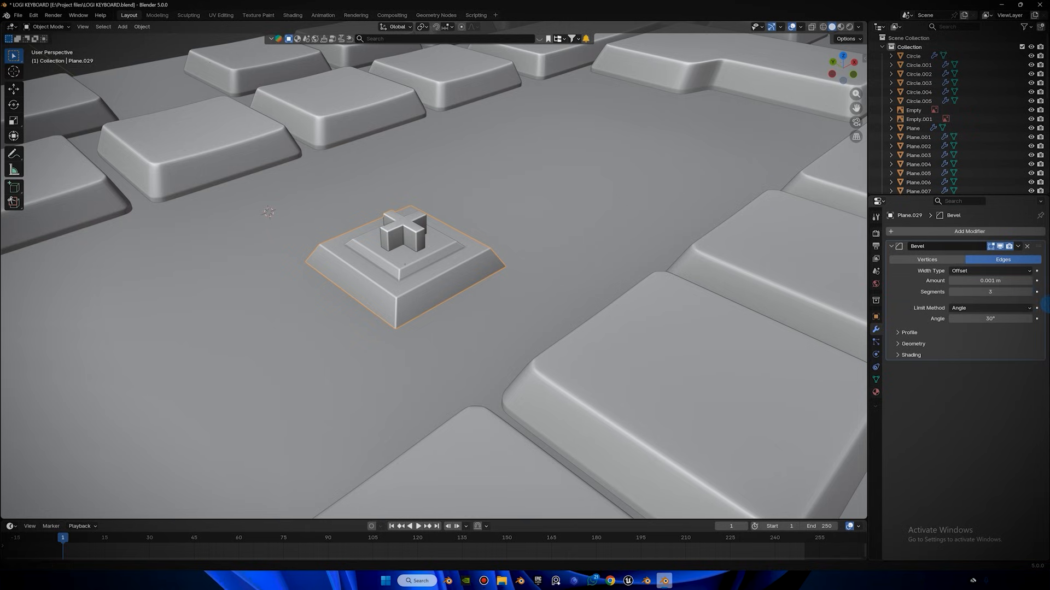
# Try applying the switch's Bevel modifier to inspect the mesh, and undo the application.
pyautogui.hotkey('ctrl', 'a')
pyautogui.press('Tab')
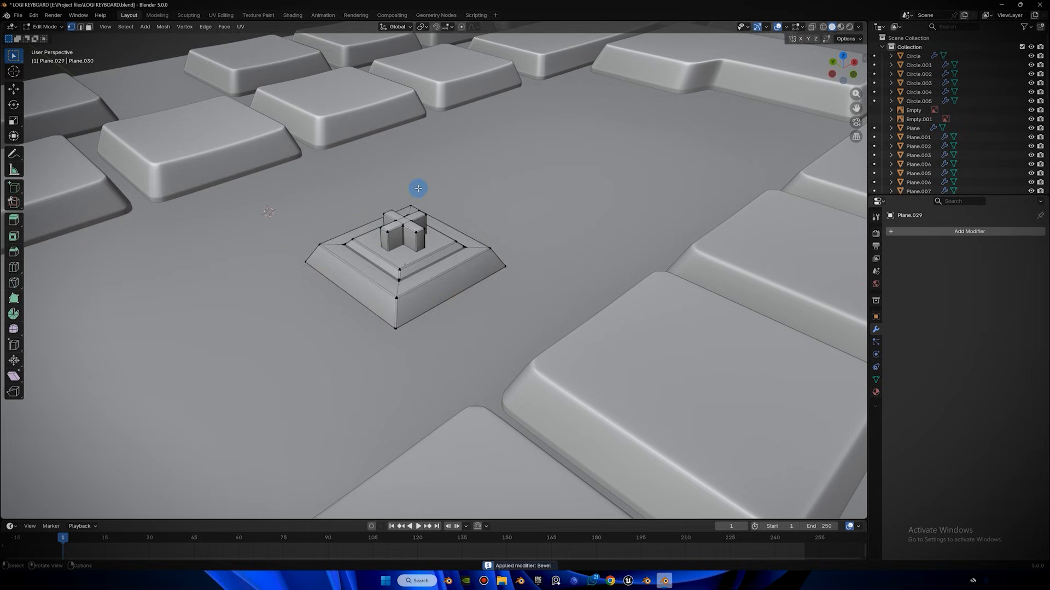
pyautogui.scroll(6, 448, 197)
pyautogui.hotkey('ctrl', 'z')
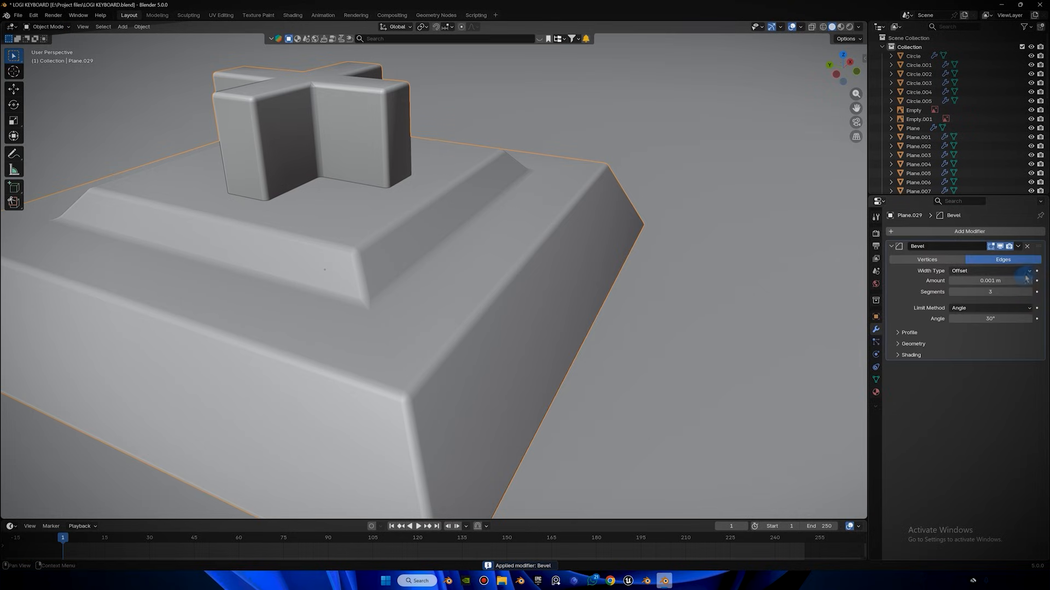
# Set the switch's bevel amount to 0.0015 m with 2 segments and apply the modifier.
pyautogui.press('Return')
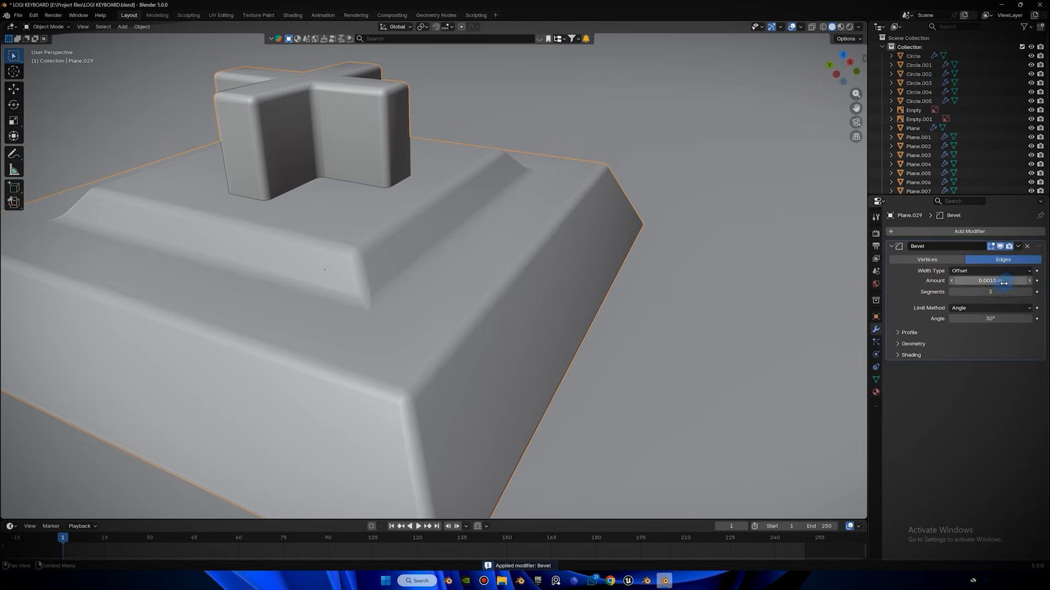
pyautogui.click(954, 292)
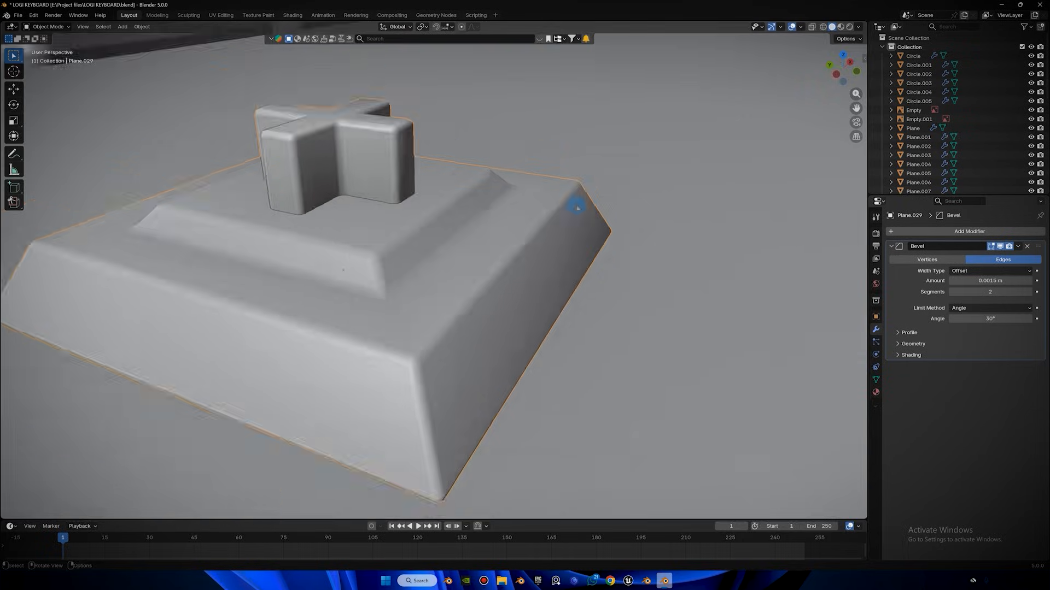
pyautogui.moveTo(576, 201); pyautogui.dragTo(862, 295, button='middle')
pyautogui.hotkey('ctrl', 'a')
pyautogui.moveTo(689, 205); pyautogui.dragTo(521, 202, button='middle')
pyautogui.hotkey('ctrl', 'z')
pyautogui.hotkey('ctrl', 'shift', 'z')
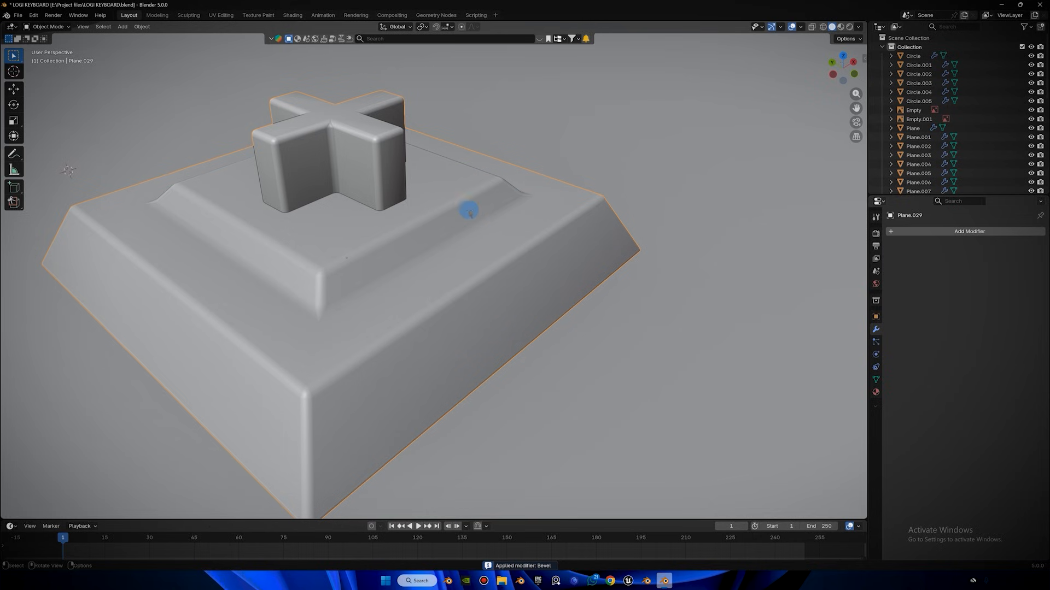
# Recalculate all normals of the switch mesh outward in edit mode and return to object mode with X-ray off.
pyautogui.press('Tab')
pyautogui.click(810, 29)
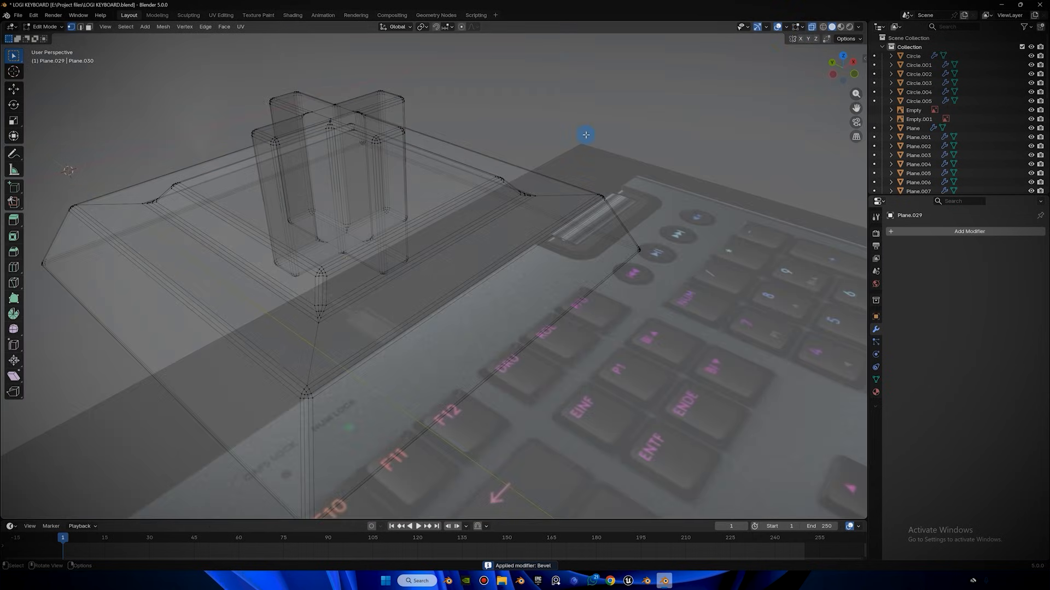
pyautogui.press('a')
pyautogui.hotkey('shift', 'n')
pyautogui.hotkey('alt', 'a')
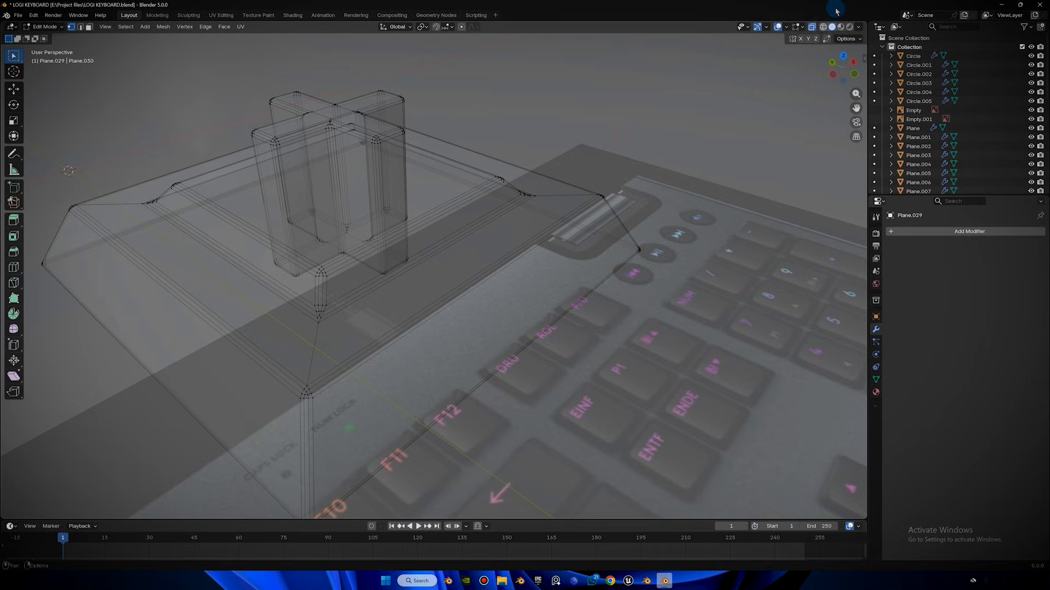
pyautogui.click(811, 27)
pyautogui.press('Tab')
# Reveal the hidden keycaps and look at the whole keyboard from the top view.
pyautogui.scroll(-5, 457, 202)
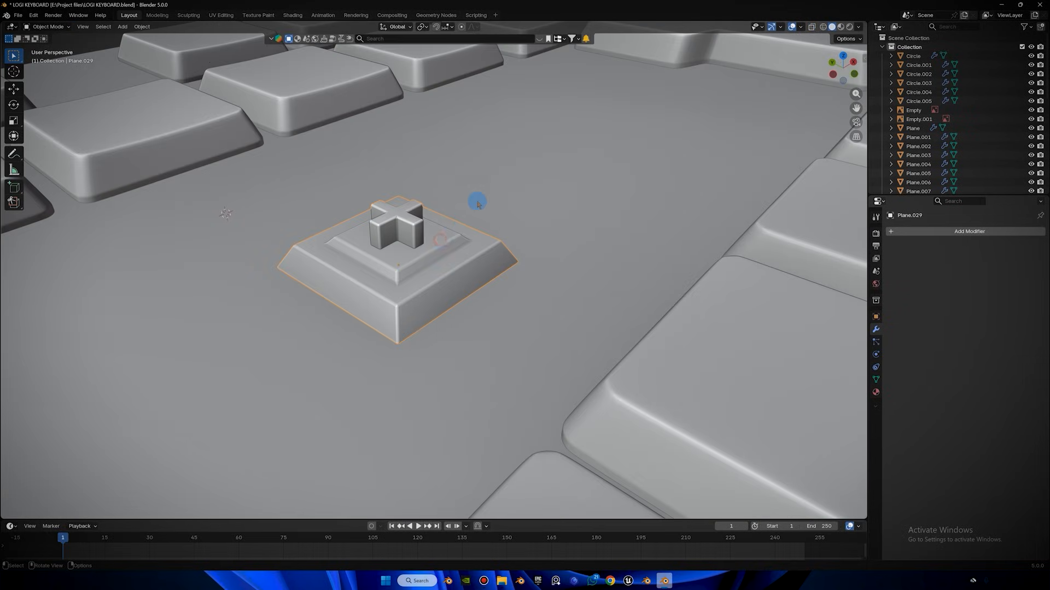
pyautogui.scroll(-8, 464, 221)
pyautogui.moveTo(577, 173); pyautogui.dragTo(630, 189, button='middle')
pyautogui.moveTo(579, 217); pyautogui.dragTo(678, 269, button='middle')
pyautogui.scroll(-4, 547, 229)
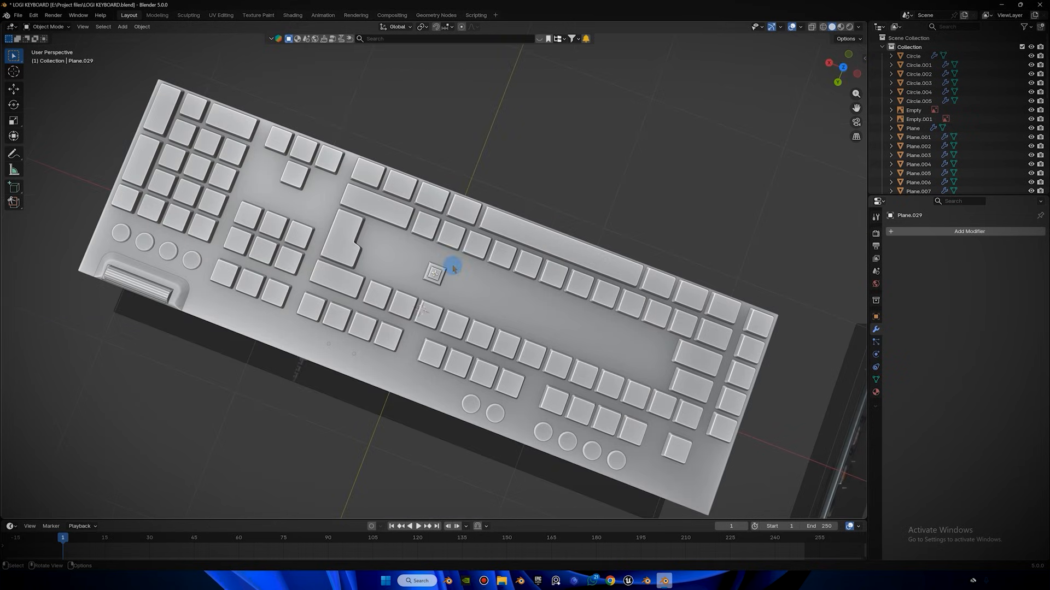
pyautogui.scroll(8, 453, 246)
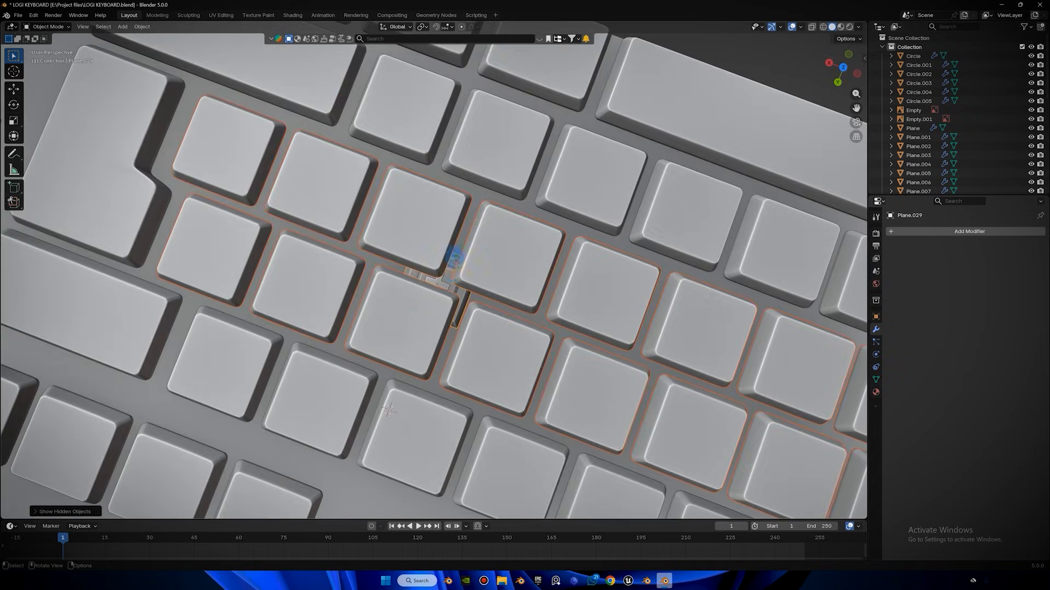
pyautogui.click(843, 66)
pyautogui.press('g')
pyautogui.click(355, 283)
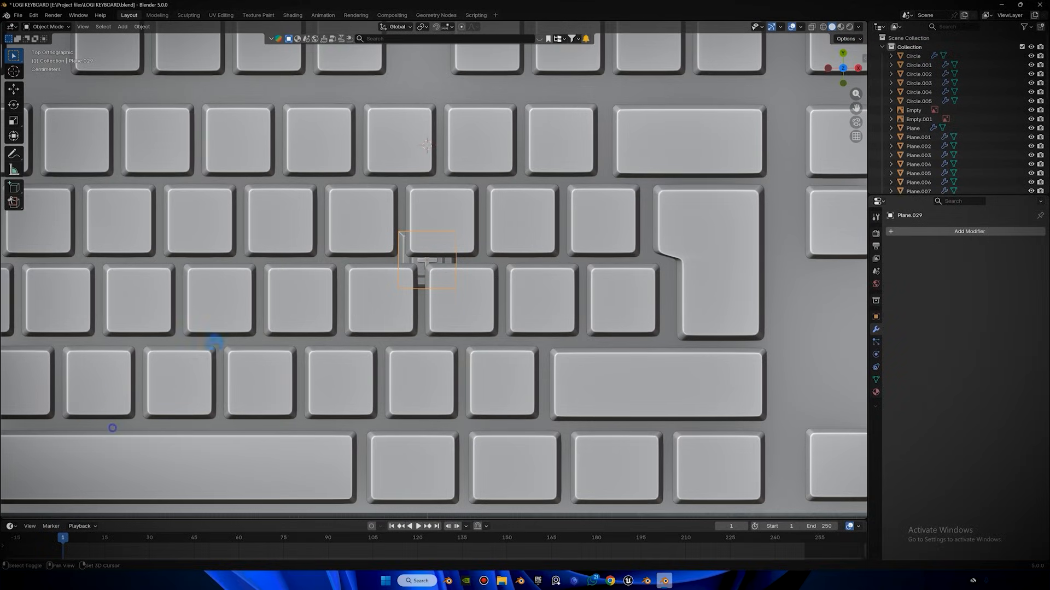
pyautogui.scroll(-5, 234, 354)
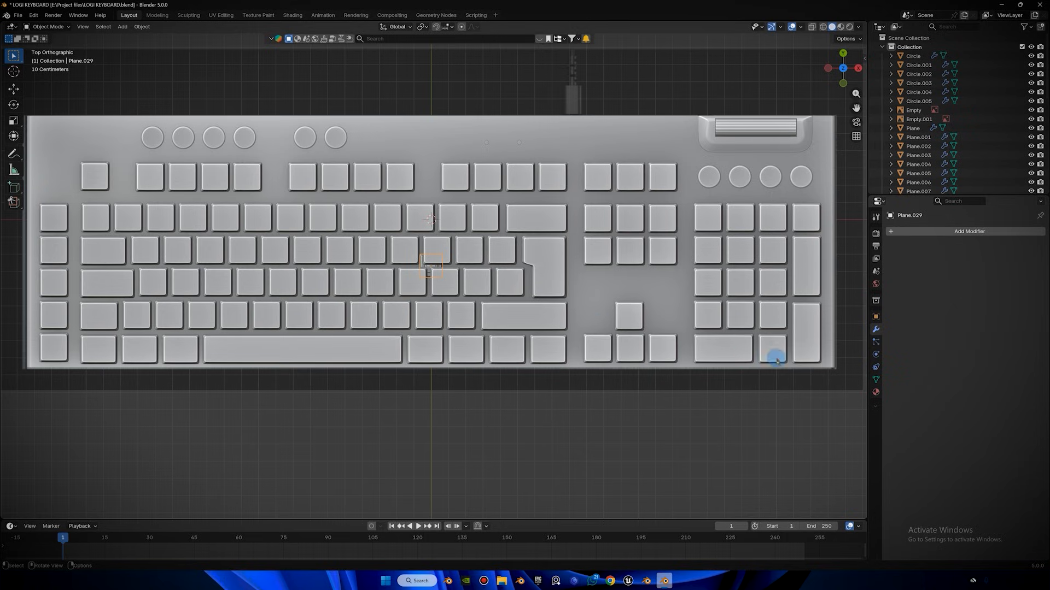
pyautogui.keyDown('shift'); pyautogui.moveTo(239, 198); pyautogui.dragTo(389, 253, button='middle'); pyautogui.keyUp('shift')
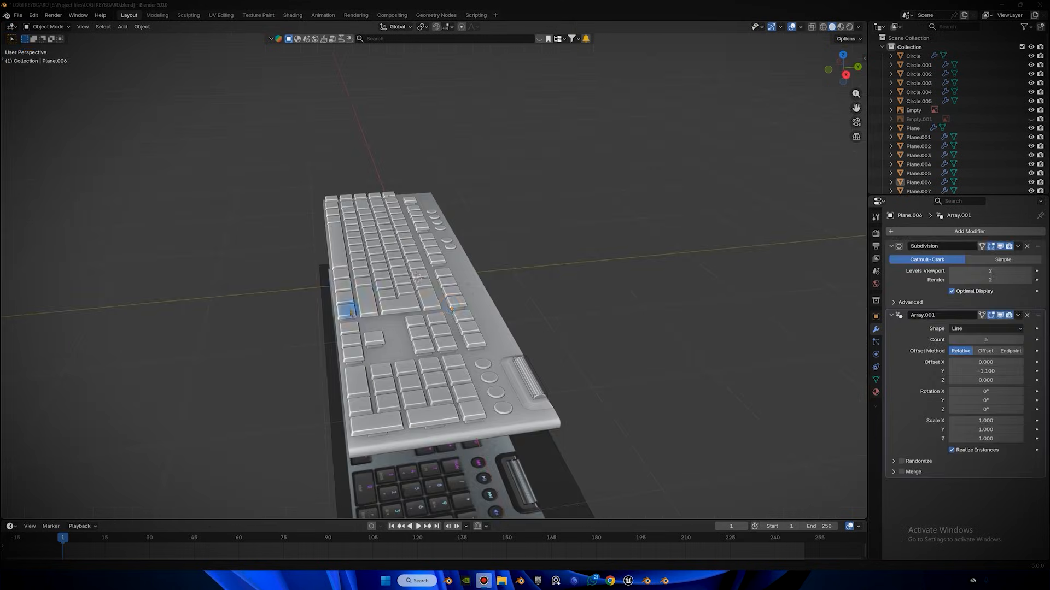
# Hide the Enter keycap to check the switch beneath it, and undo the hiding.
pyautogui.moveTo(347, 307); pyautogui.dragTo(468, 284, button='middle')
pyautogui.click(477, 303)
pyautogui.press('h')
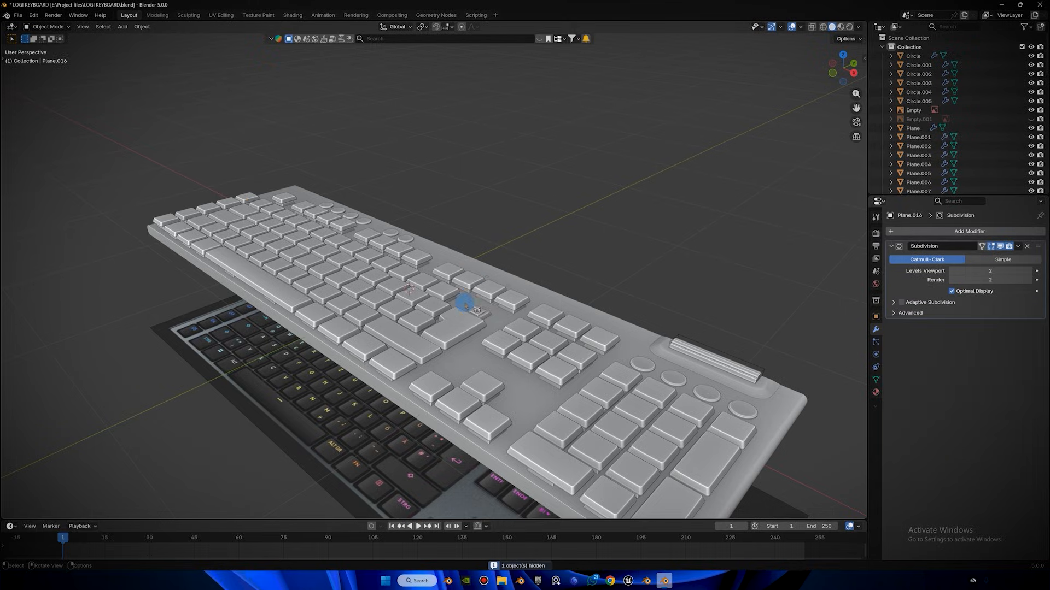
pyautogui.scroll(5, 477, 320)
pyautogui.moveTo(499, 351); pyautogui.dragTo(508, 386, button='middle')
pyautogui.hotkey('ctrl', 'z')
pyautogui.scroll(-5, 459, 348)
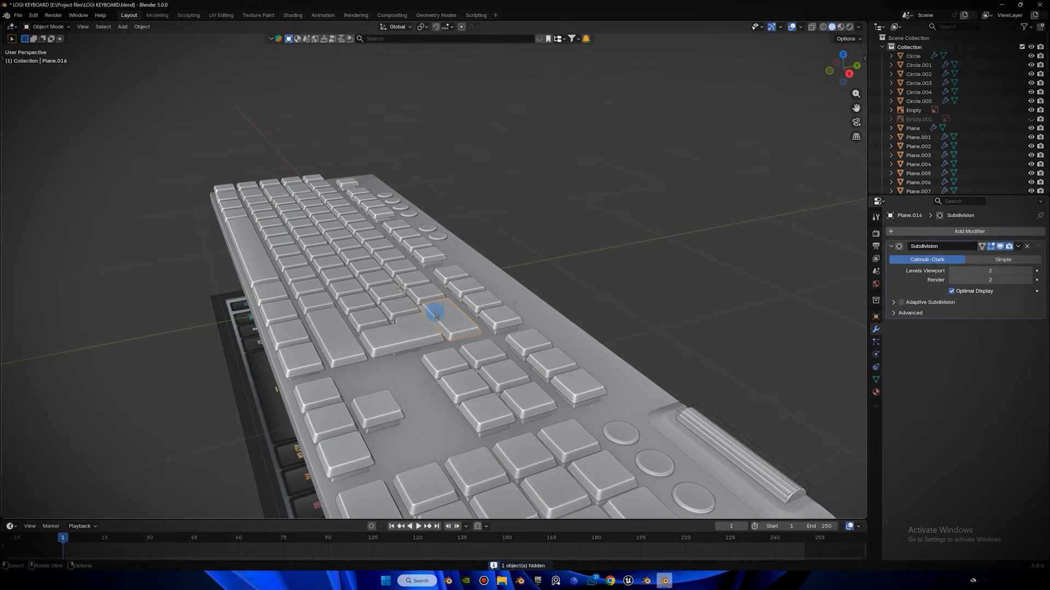
# Select the keyboard body, add a Bevel modifier to it and apply its object transform.
pyautogui.scroll(6, 445, 350)
pyautogui.moveTo(411, 335); pyautogui.dragTo(465, 347, button='middle')
pyautogui.moveTo(528, 258); pyautogui.dragTo(393, 298, button='middle')
pyautogui.click(438, 304)
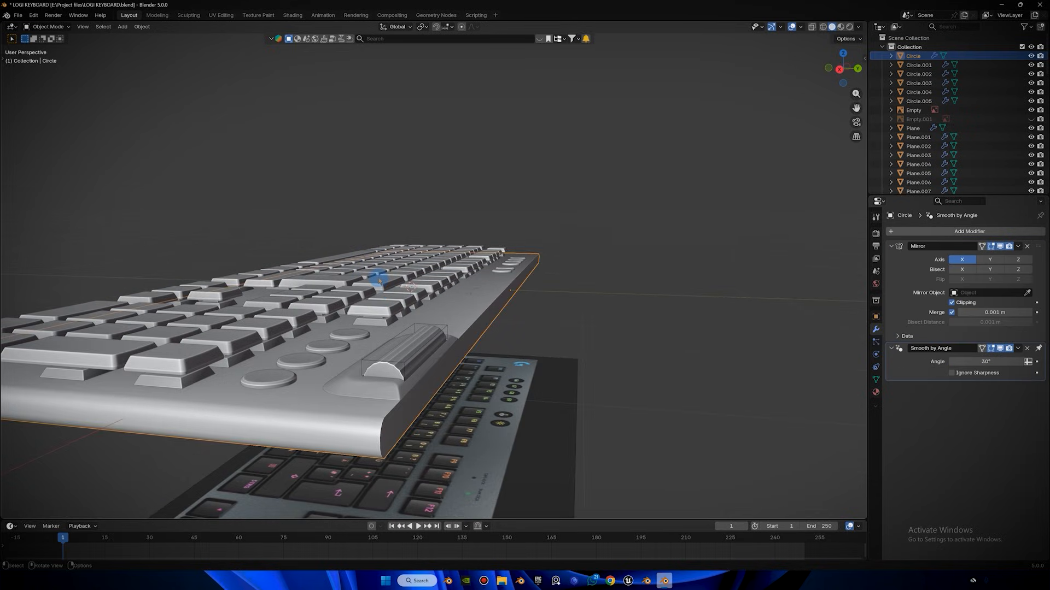
pyautogui.moveTo(379, 279); pyautogui.dragTo(369, 257, button='middle')
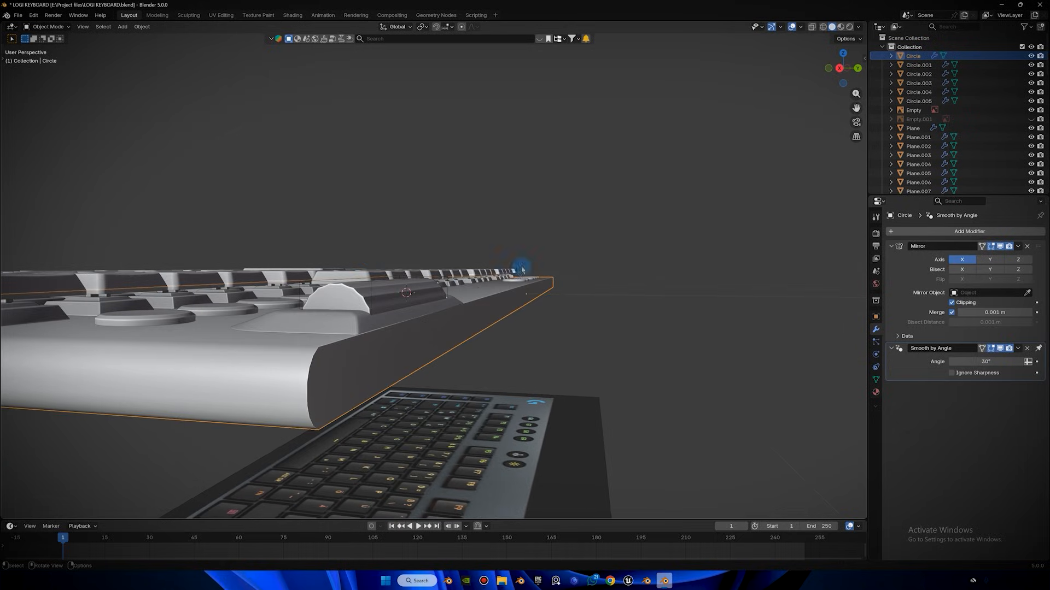
pyautogui.click(905, 236)
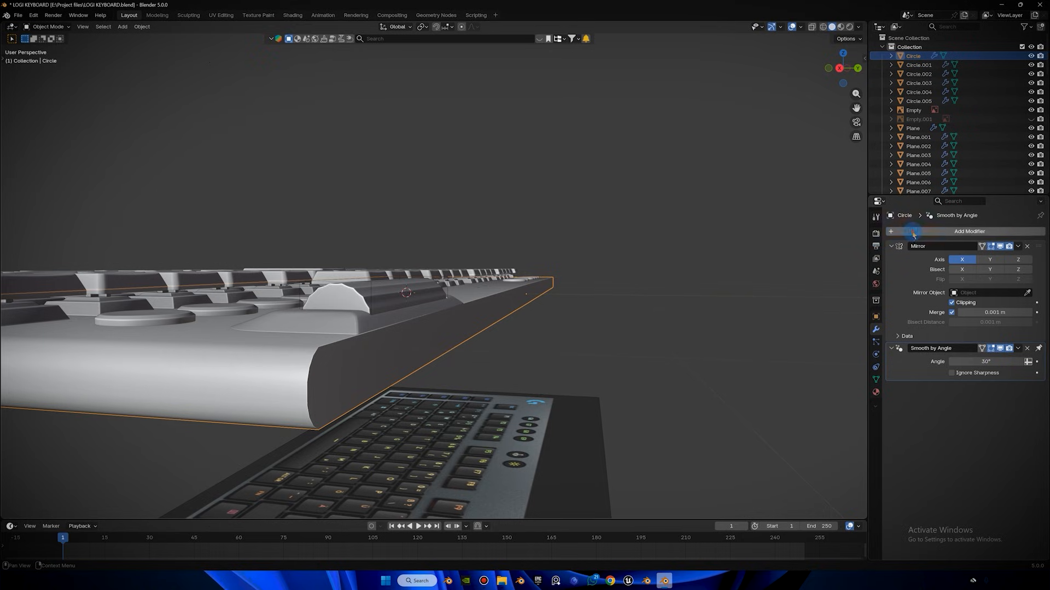
pyautogui.click(874, 260)
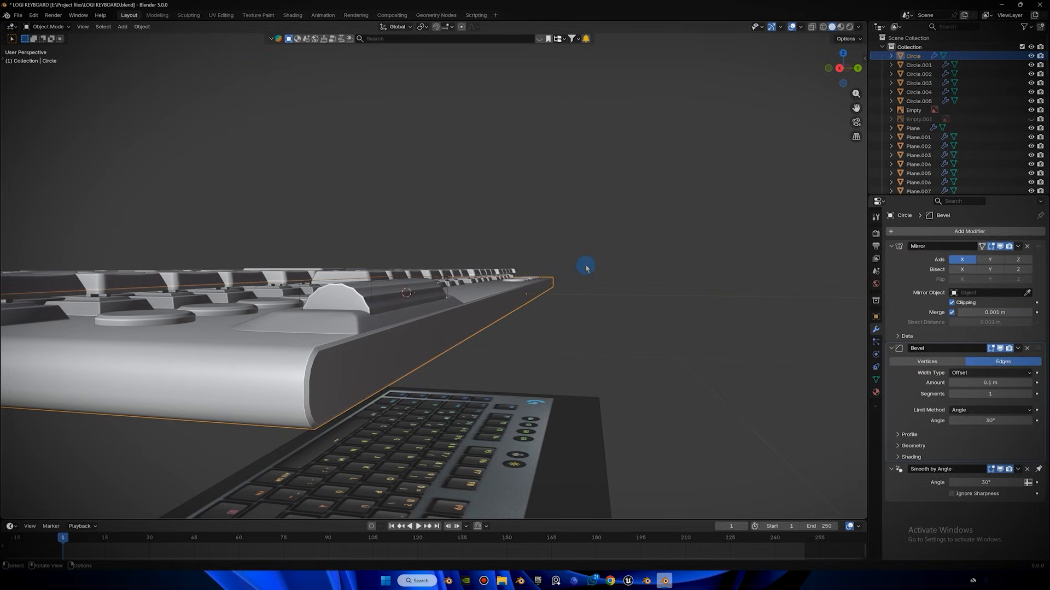
pyautogui.hotkey('ctrl', 'a')
pyautogui.click(460, 241)
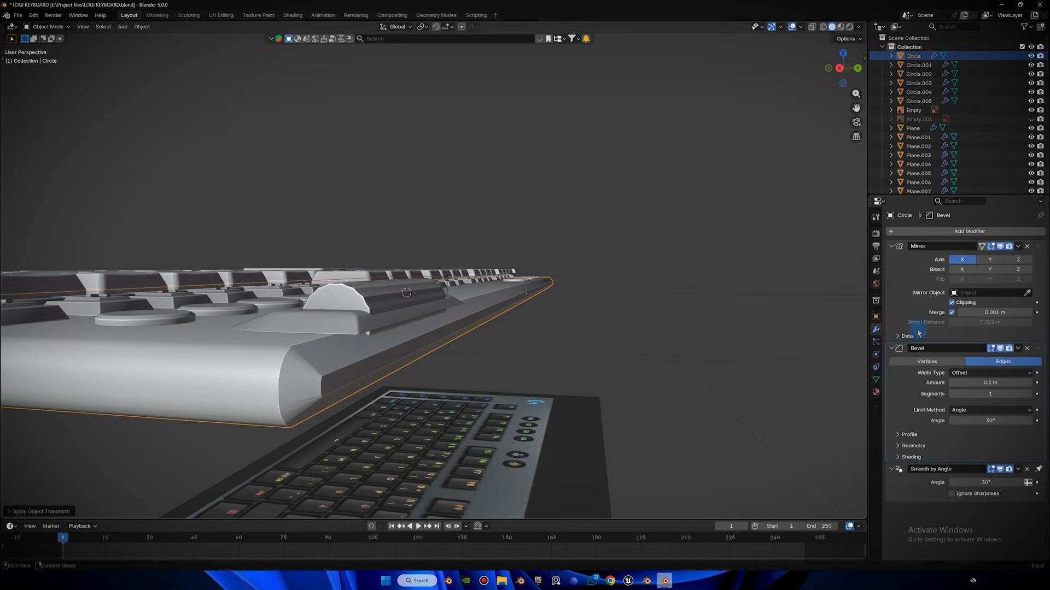
# Try bevel amounts of 0.005 m and 0.007 m on the keyboard body.
pyautogui.moveTo(990, 378)
pyautogui.mouseDown()
pyautogui.moveTo(978, 378)
pyautogui.moveTo(1006, 379)
pyautogui.mouseUp()
pyautogui.click(1006, 379)
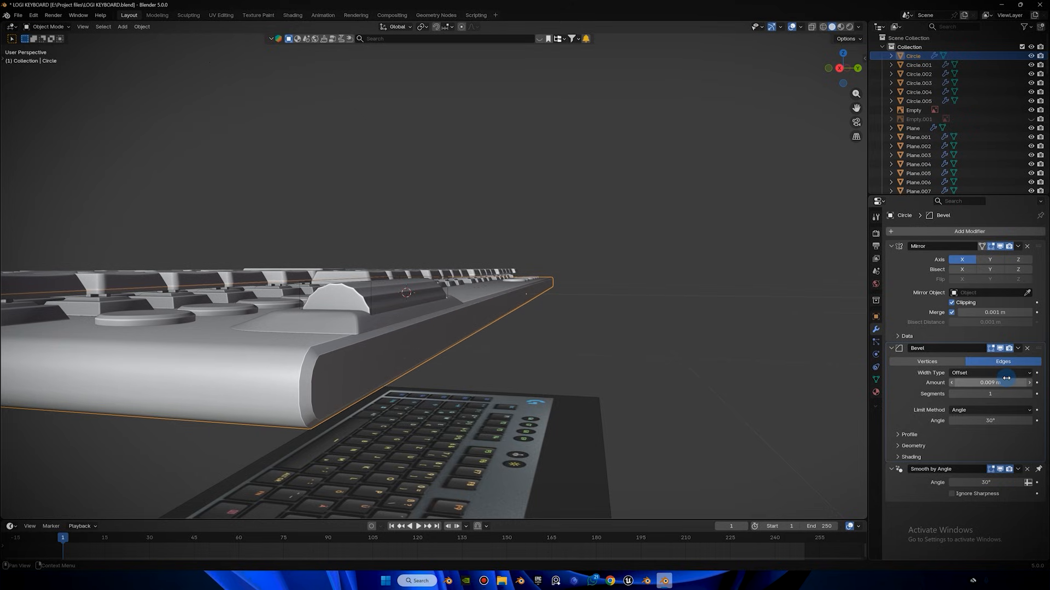
pyautogui.write('.005')
pyautogui.press('Return')
pyautogui.click(1003, 376)
pyautogui.click(983, 384)
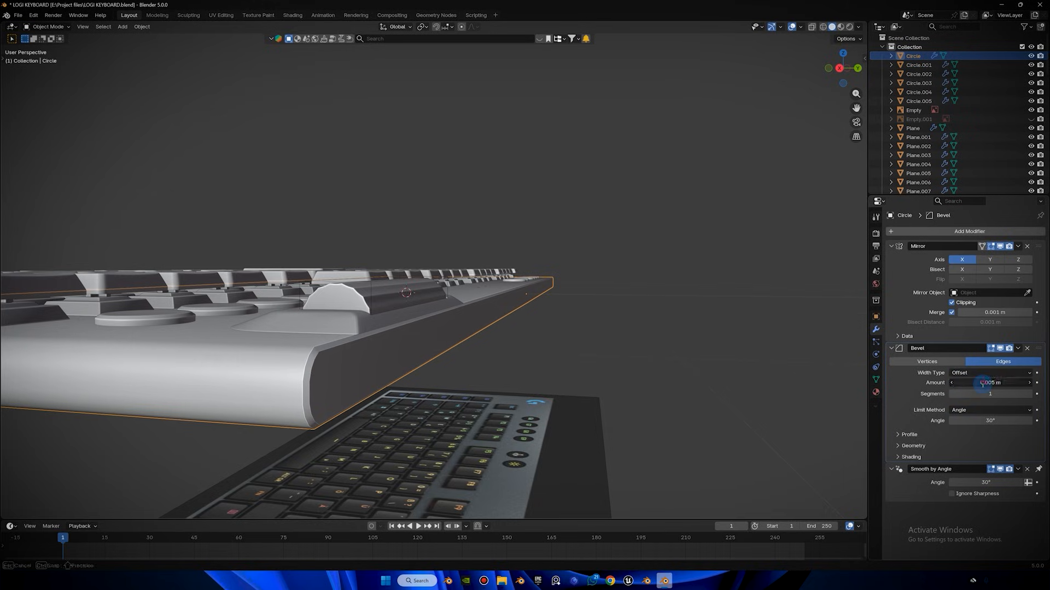
pyautogui.write('.007')
pyautogui.press('Return')
# Set the keyboard body's bevel to 5 segments with an amount of 0.005 m.
pyautogui.click(1028, 395)
pyautogui.click(1028, 394)
pyautogui.click(1028, 395)
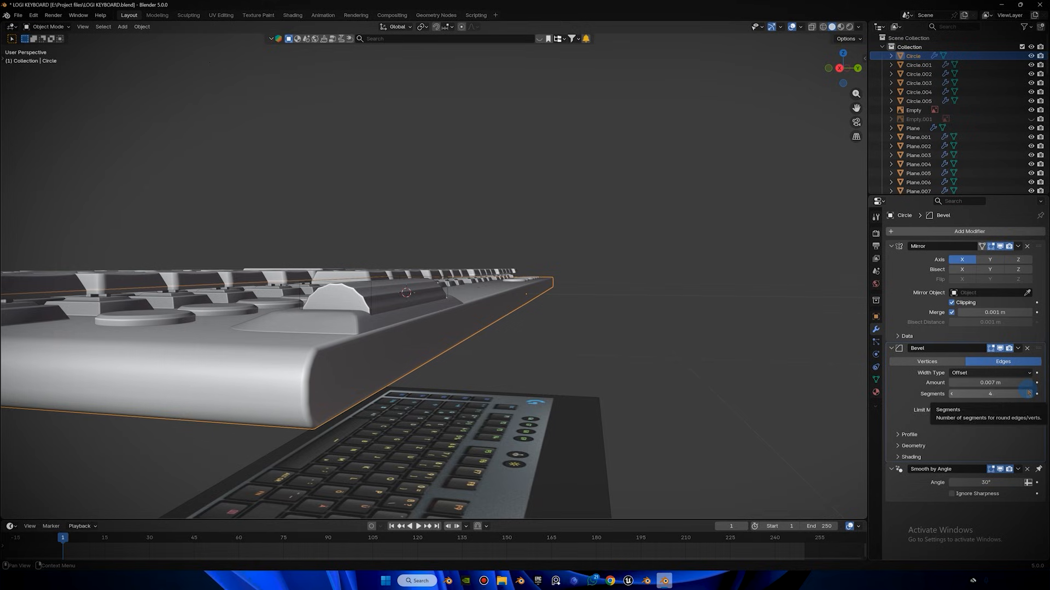
pyautogui.click(1028, 394)
pyautogui.click(1003, 381)
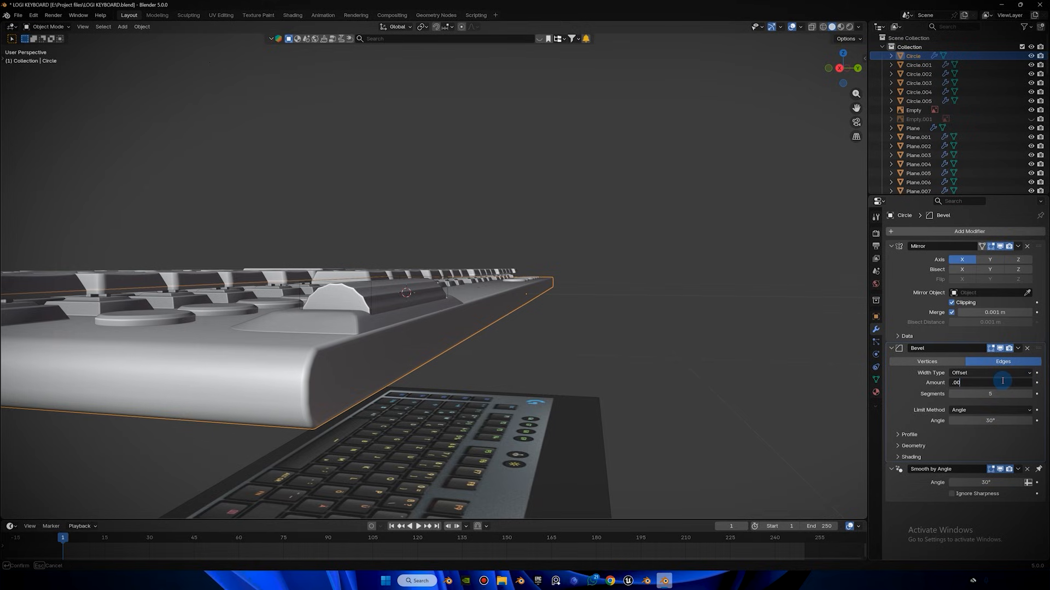
pyautogui.press('Return')
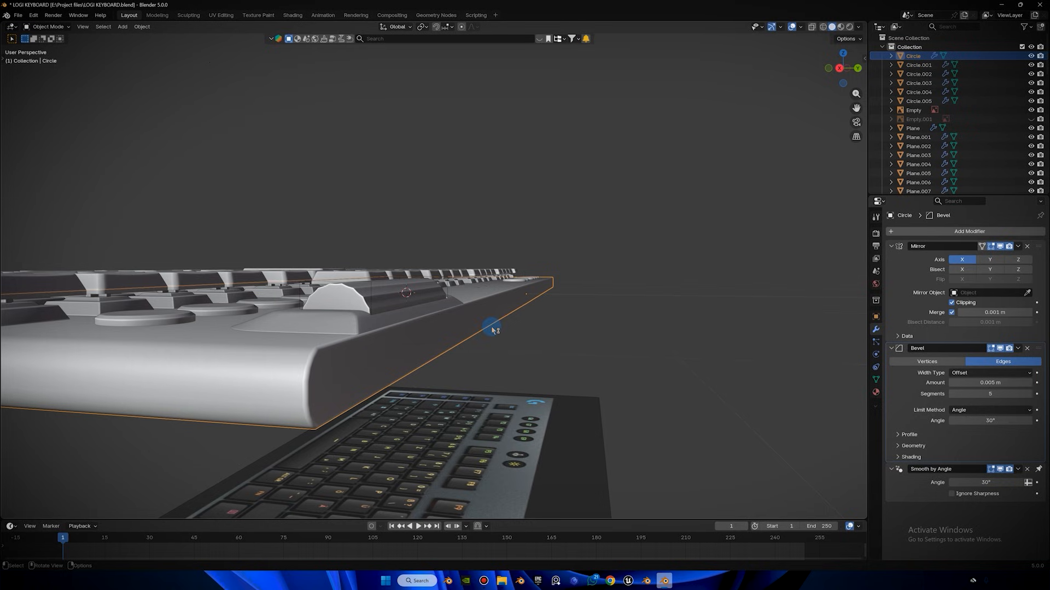
# Add a Subdivision modifier with 2 viewport levels to the keyboard body.
pyautogui.hotkey('ctrl', '2')
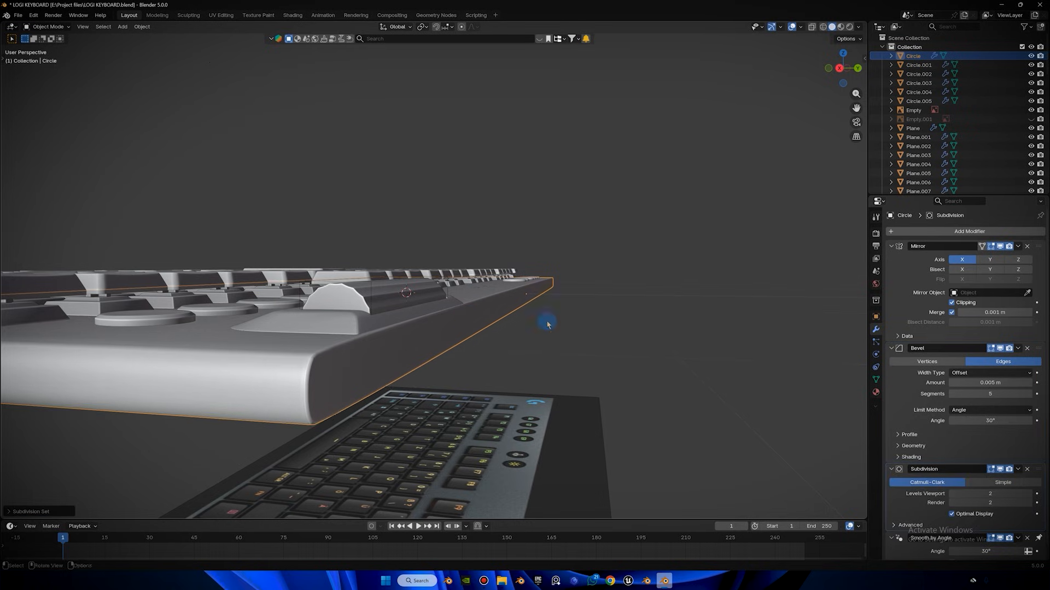
pyautogui.scroll(-1, 927, 334)
pyautogui.moveTo(626, 244); pyautogui.dragTo(440, 305, button='middle')
# Add a loop cut across the width of the keyboard body in edit mode.
pyautogui.press('Tab')
pyautogui.scroll(-3, 441, 304)
pyautogui.hotkey('ctrl', 'r')
pyautogui.click(443, 306)
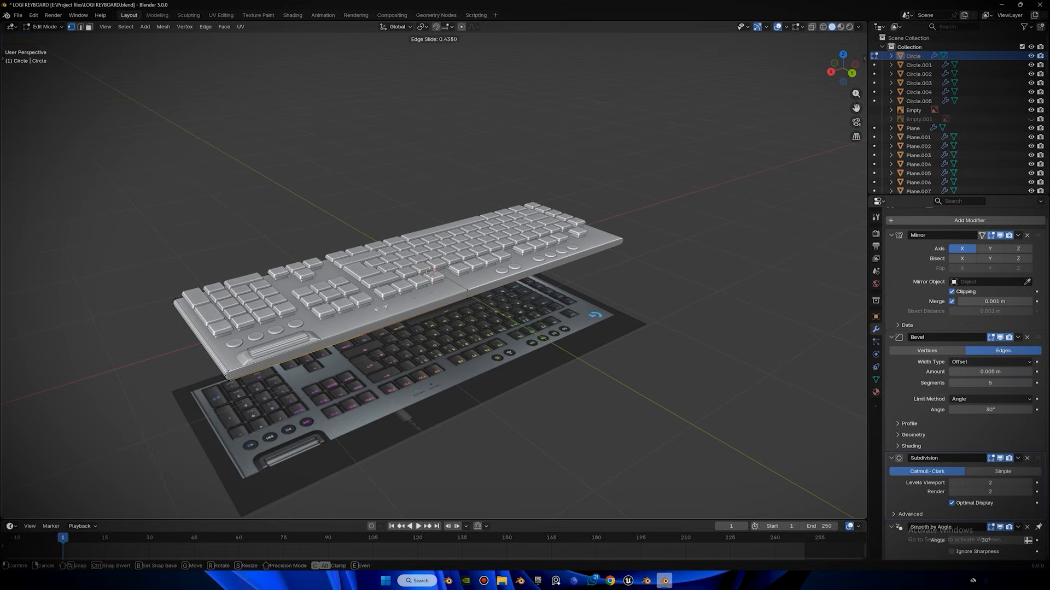
pyautogui.click(335, 324)
pyautogui.moveTo(371, 312)
pyautogui.mouseDown(button='middle')
pyautogui.moveTo(297, 288)
pyautogui.moveTo(363, 290)
pyautogui.moveTo(363, 305)
pyautogui.moveTo(385, 315)
pyautogui.mouseUp(button='middle')
pyautogui.keyDown('shift'); pyautogui.click(293, 307); pyautogui.keyUp('shift')
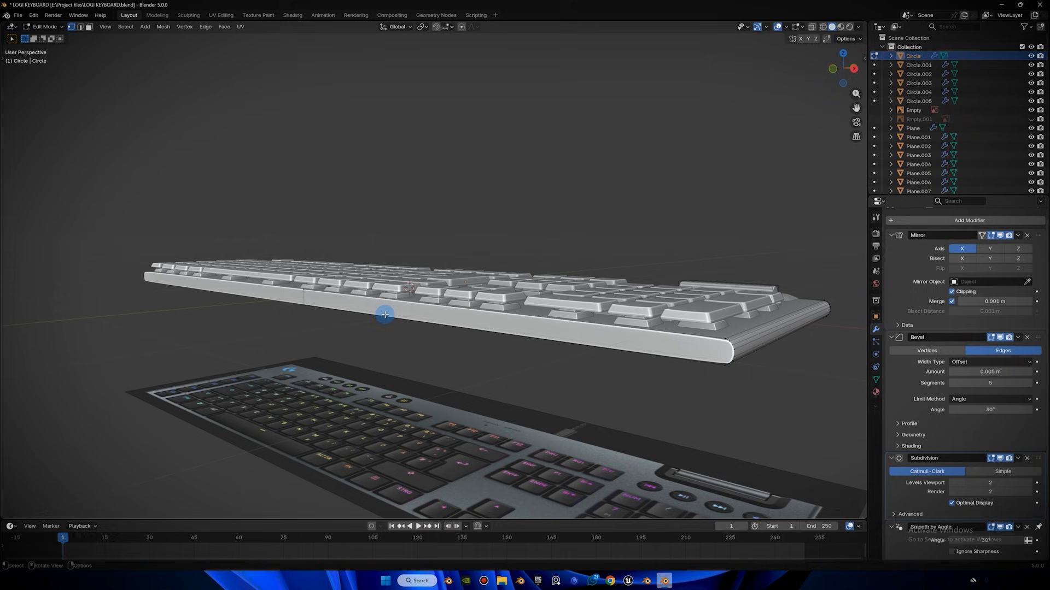
pyautogui.moveTo(466, 304); pyautogui.dragTo(416, 319, button='middle')
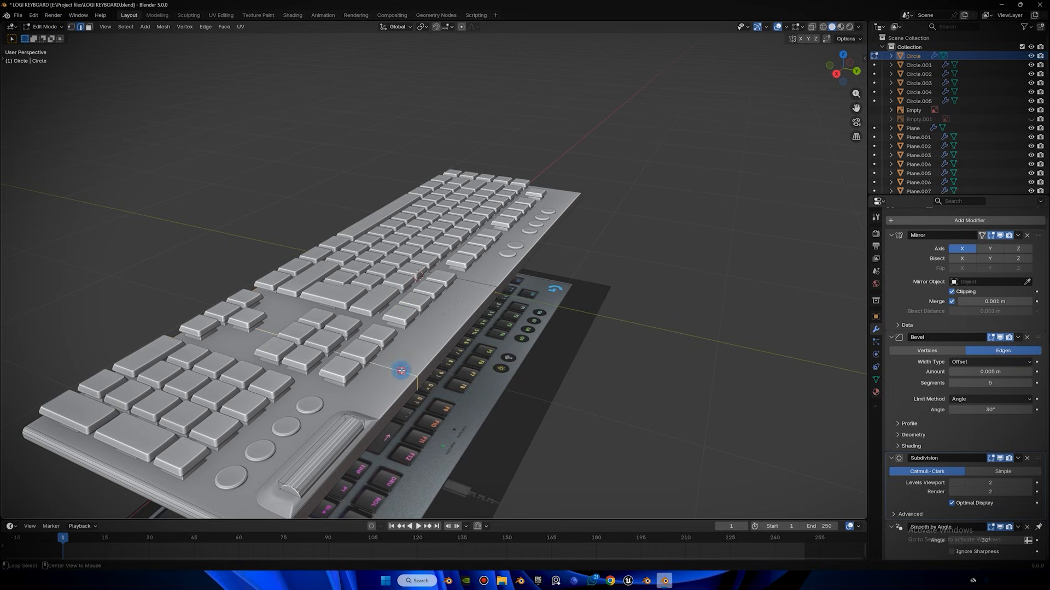
pyautogui.moveTo(401, 371); pyautogui.dragTo(353, 339, button='middle')
pyautogui.press('g')
pyautogui.press('g')
pyautogui.rightClick(196, 380)
pyautogui.moveTo(195, 380); pyautogui.dragTo(441, 223, button='middle')
# Slide the body's new edge loop close to the numpad-side end to tighten it, and return to object mode.
pyautogui.scroll(2, 323, 270)
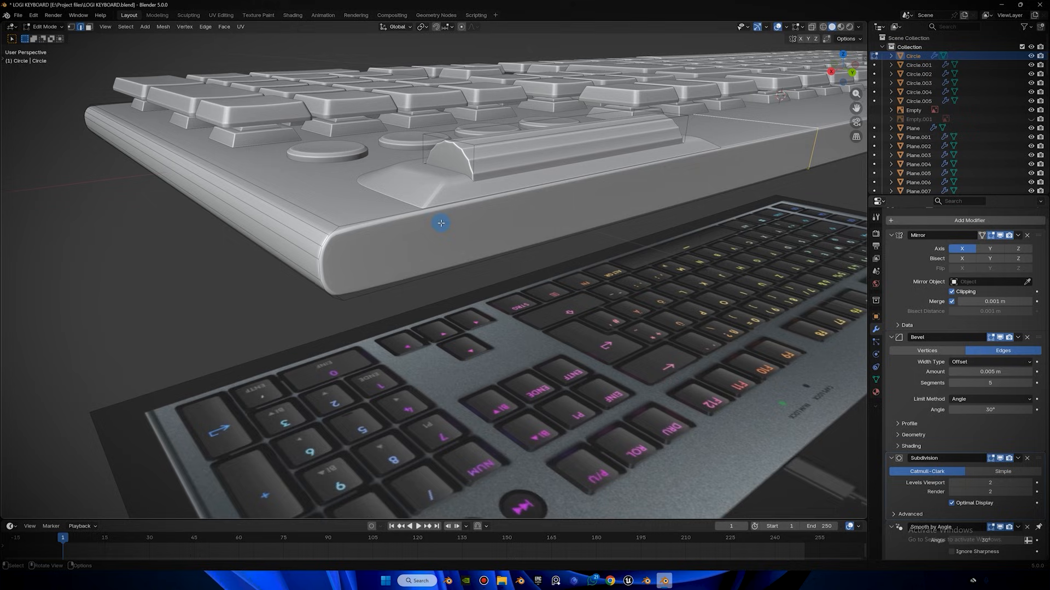
pyautogui.keyDown('alt'); pyautogui.click(334, 225); pyautogui.keyUp('alt')
pyautogui.press('g')
pyautogui.press('g')
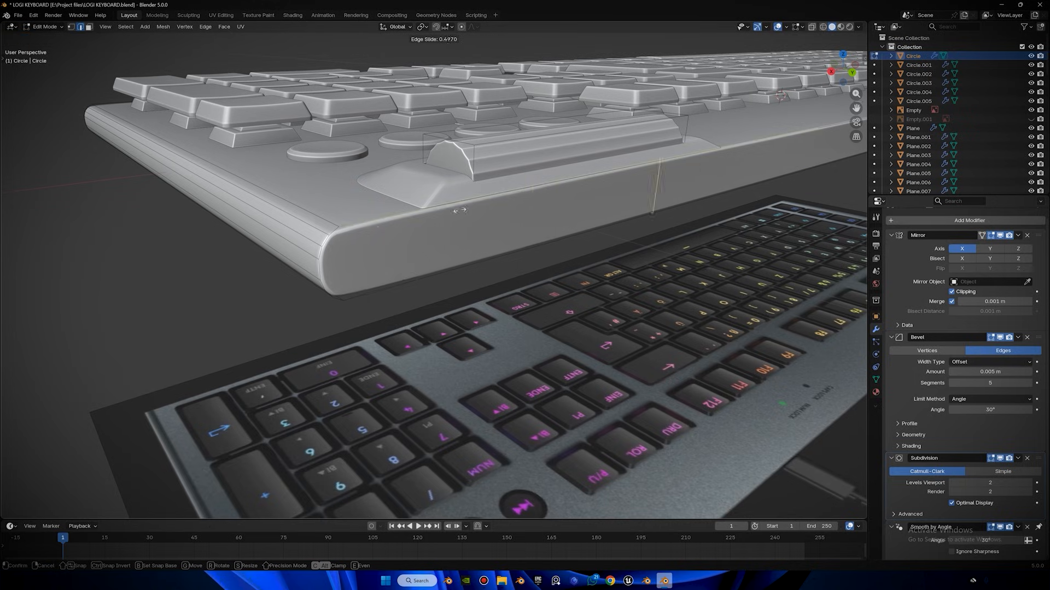
pyautogui.click(344, 228)
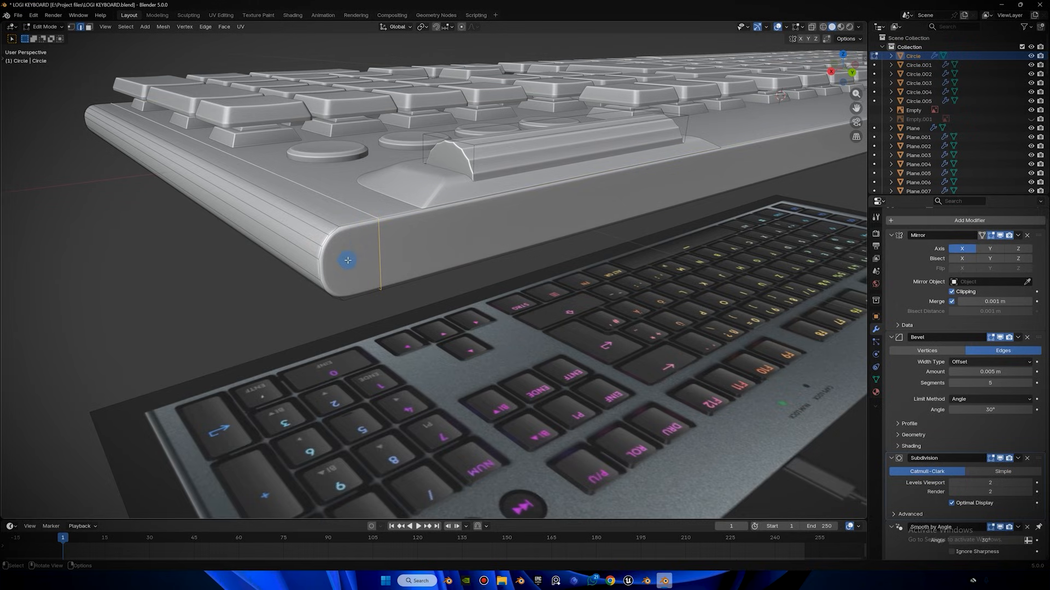
pyautogui.press('Tab')
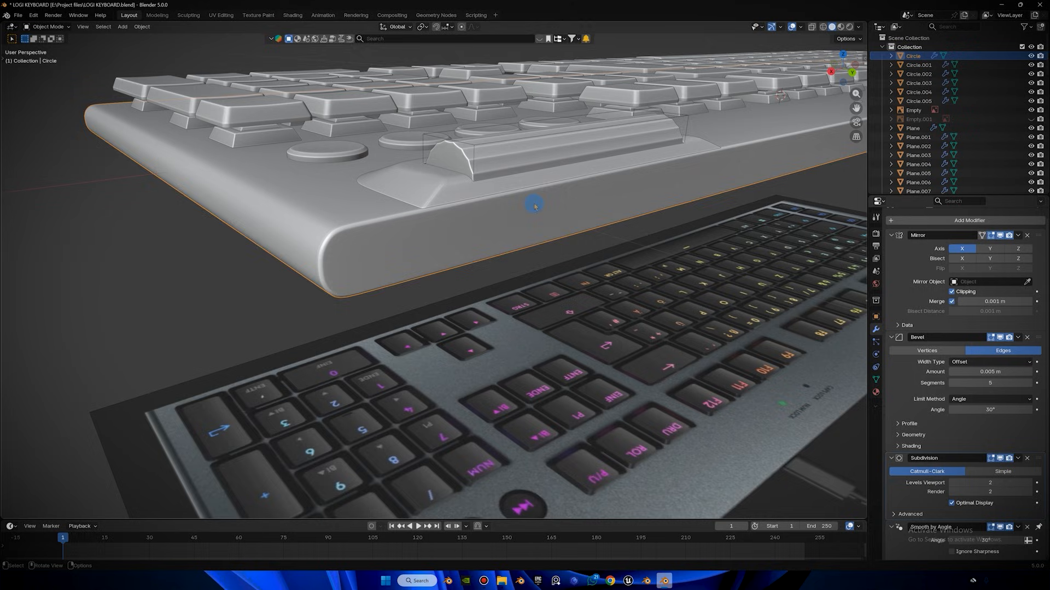
# Add a centred loop cut running around the rounded side of the keyboard body and return to object mode.
pyautogui.press('Tab')
pyautogui.scroll(2, 440, 218)
pyautogui.hotkey('ctrl', 'r')
pyautogui.click(398, 220)
pyautogui.rightClick(398, 220)
pyautogui.scroll(3, 382, 205)
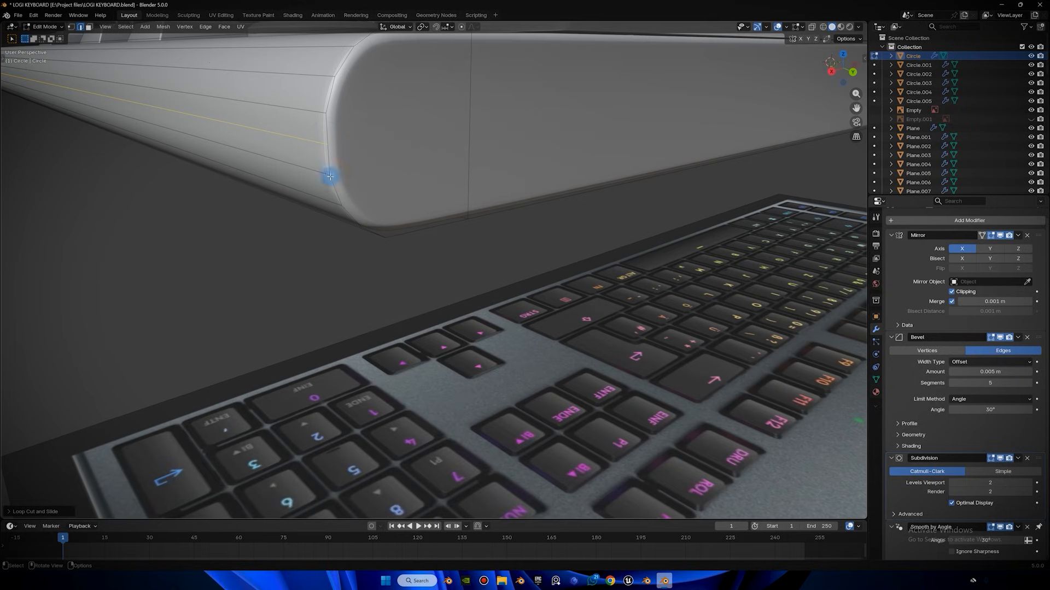
pyautogui.press('Tab')
pyautogui.scroll(-5, 278, 222)
pyautogui.click(317, 240)
# Examine the keyboard body's shading around the volume roller, numpad end and underside from several angles.
pyautogui.scroll(-2, 314, 219)
pyautogui.moveTo(314, 218); pyautogui.dragTo(557, 188, button='middle')
pyautogui.scroll(8, 454, 202)
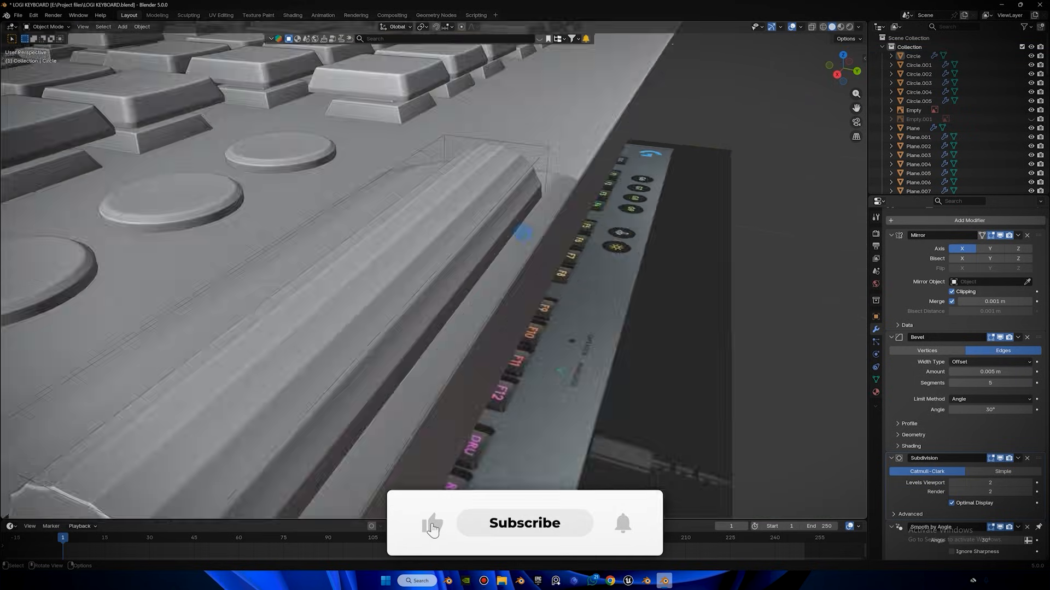
pyautogui.moveTo(522, 233); pyautogui.dragTo(523, 221, button='middle')
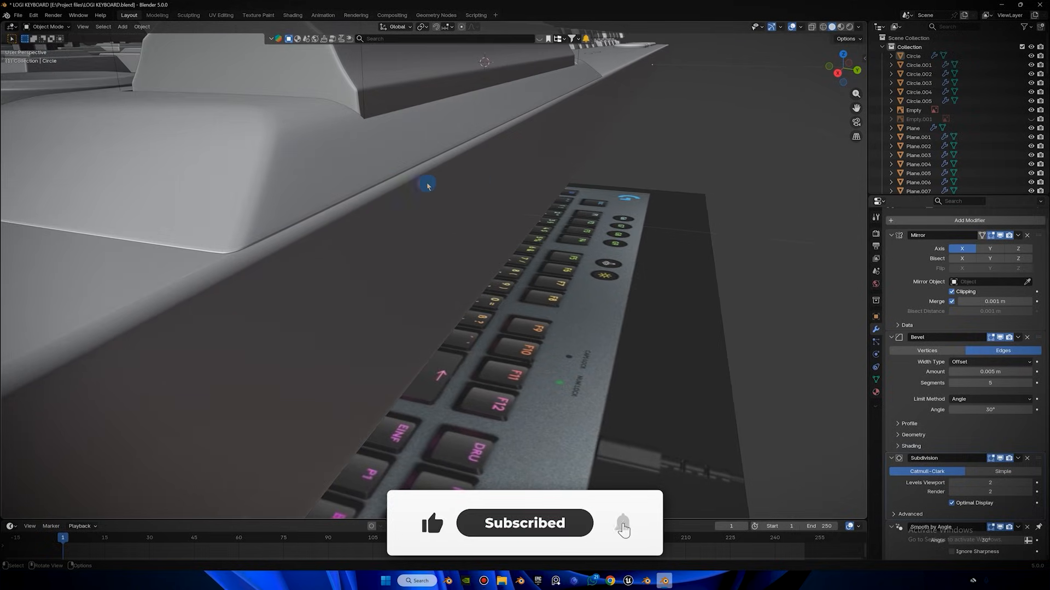
pyautogui.scroll(-6, 383, 188)
pyautogui.moveTo(384, 187); pyautogui.dragTo(410, 187, button='middle')
pyautogui.scroll(3, 589, 225)
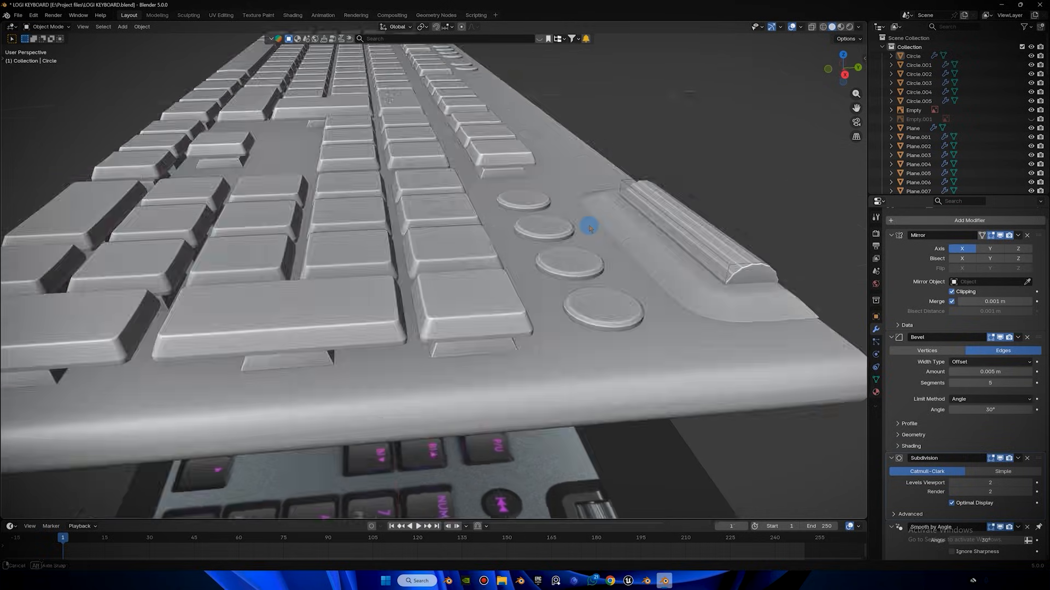
pyautogui.scroll(-2, 587, 226)
pyautogui.moveTo(507, 207); pyautogui.dragTo(410, 84, button='middle')
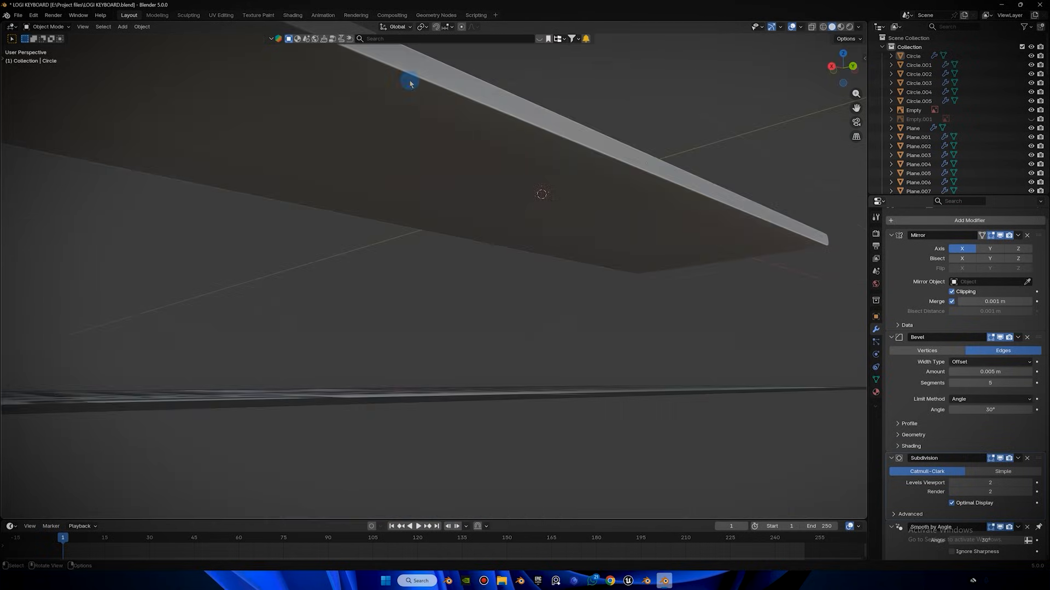
pyautogui.scroll(-4, 458, 158)
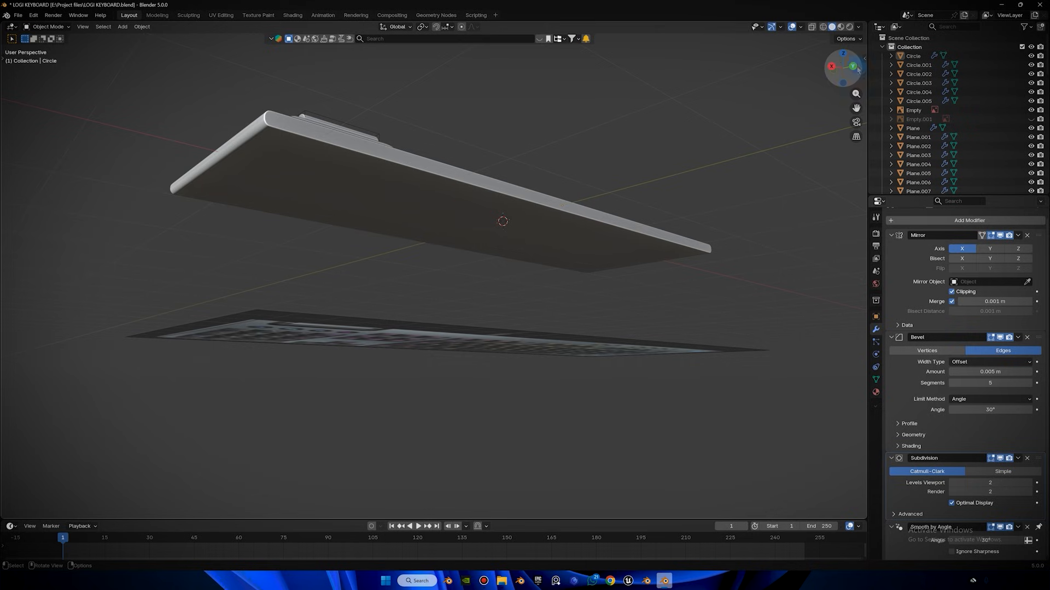
# Unhide the side reference image, select it and view the model from the right in orthographic view.
pyautogui.click(842, 76)
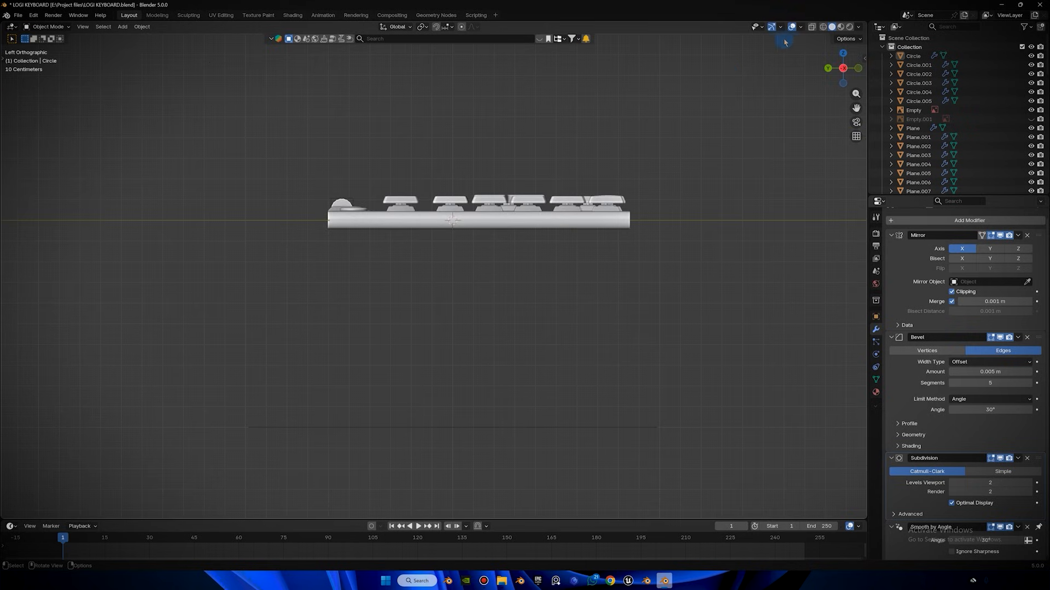
pyautogui.hotkey('alt', 'h')
pyautogui.moveTo(764, 91); pyautogui.dragTo(745, 138)
pyautogui.moveTo(744, 137); pyautogui.dragTo(290, 175, button='middle')
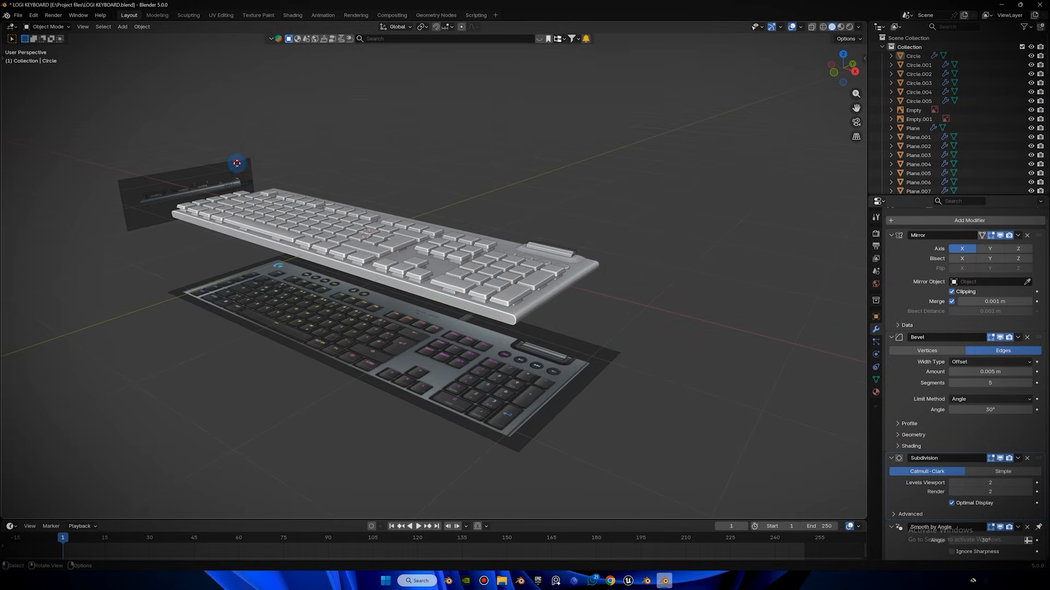
pyautogui.click(236, 163)
pyautogui.click(855, 71)
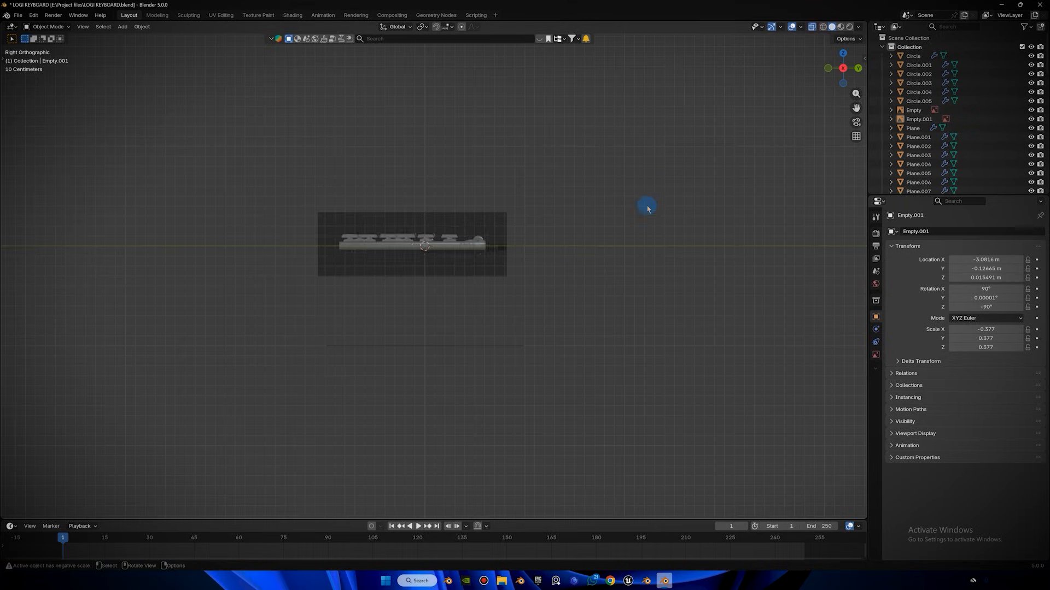
# Examine the underside of the keyboard in the side reference image to locate the rubber feet.
pyautogui.scroll(10, 648, 208)
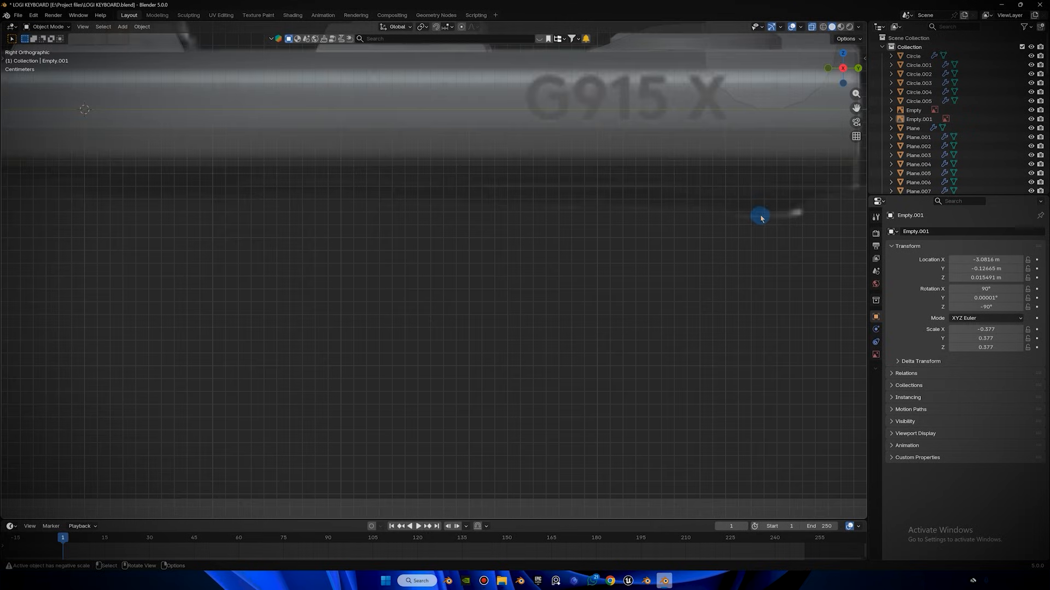
pyautogui.scroll(-3, 760, 218)
pyautogui.keyDown('shift'); pyautogui.moveTo(550, 215); pyautogui.dragTo(578, 225, button='middle'); pyautogui.keyUp('shift')
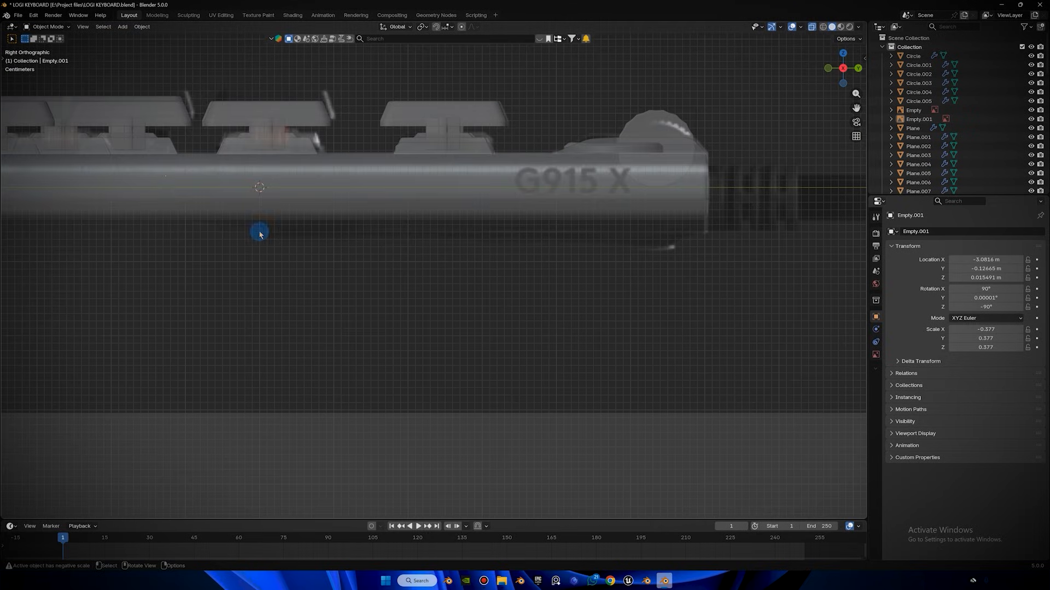
pyautogui.scroll(1, 659, 197)
pyautogui.keyDown('shift'); pyautogui.moveTo(658, 197); pyautogui.dragTo(618, 211, button='middle'); pyautogui.keyUp('shift')
pyautogui.scroll(-4, 456, 164)
pyautogui.keyDown('shift'); pyautogui.moveTo(637, 170); pyautogui.dragTo(864, 183, button='middle'); pyautogui.keyUp('shift')
pyautogui.scroll(2, 393, 219)
pyautogui.scroll(4, 393, 219)
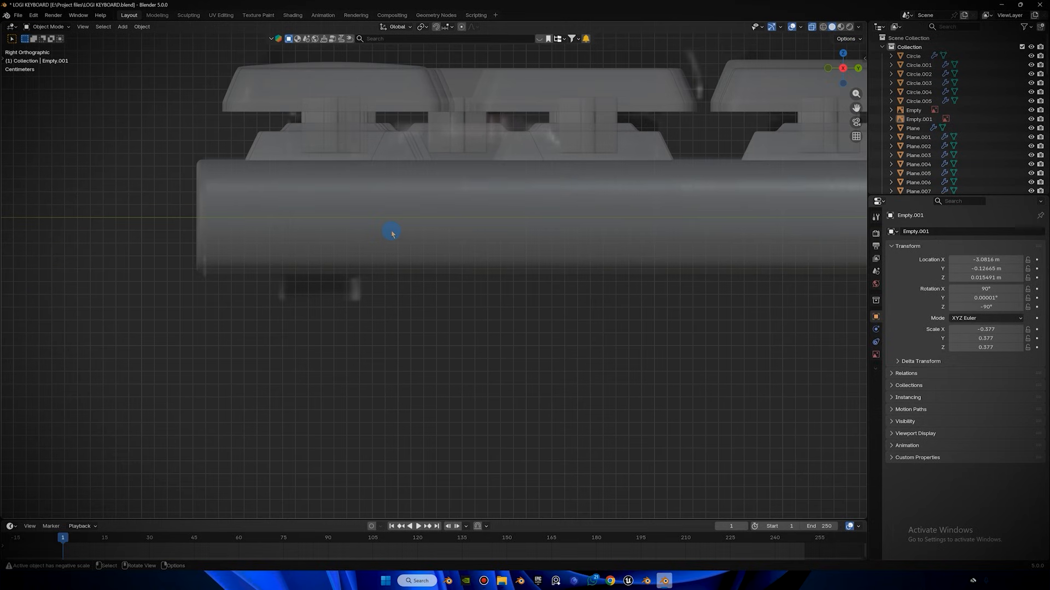
# Add a mesh circle, scale it down and move it near the front foot in the side reference.
pyautogui.hotkey('shift', 'a')
pyautogui.moveTo(392, 232)
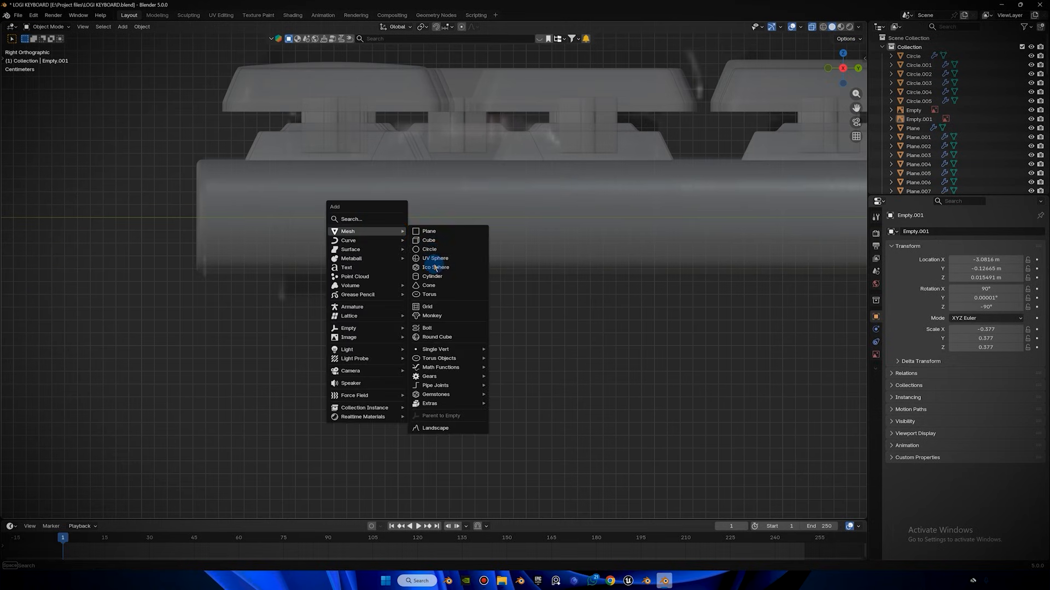
pyautogui.click(429, 249)
pyautogui.scroll(-5, 711, 270)
pyautogui.press('s')
pyautogui.click(727, 265)
pyautogui.press('g')
pyautogui.click(390, 283)
# Scale and move the circle to match the front foot's width just under the keyboard body.
pyautogui.scroll(3, 475, 250)
pyautogui.press('s')
pyautogui.click(398, 261)
pyautogui.press('g')
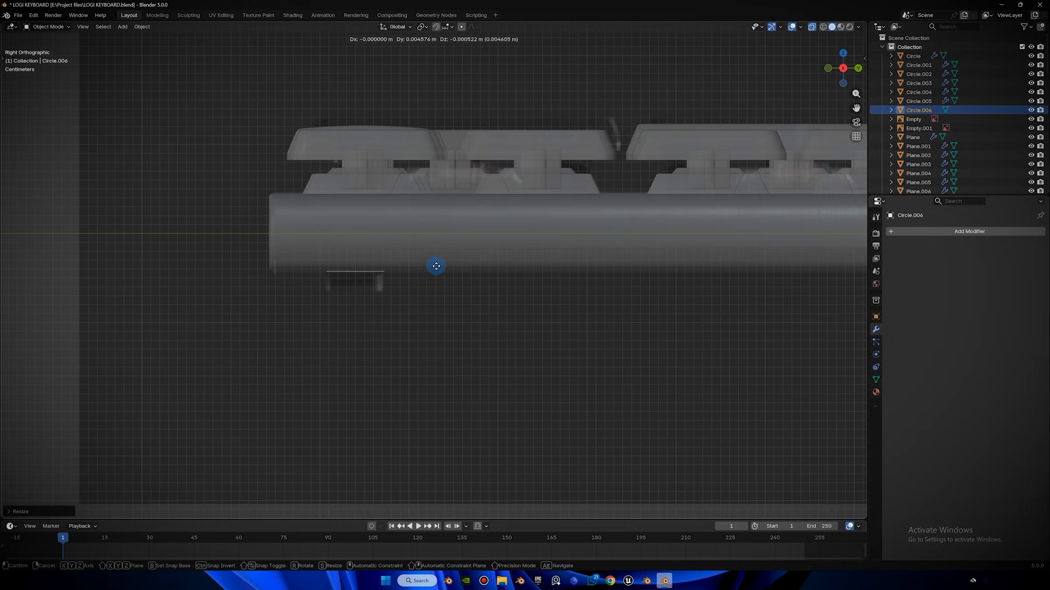
pyautogui.click(435, 267)
# Extrude the circle about 0.023 m downward along Z to form the foot's sides, and return to object mode.
pyautogui.scroll(6, 495, 246)
pyautogui.press('Tab')
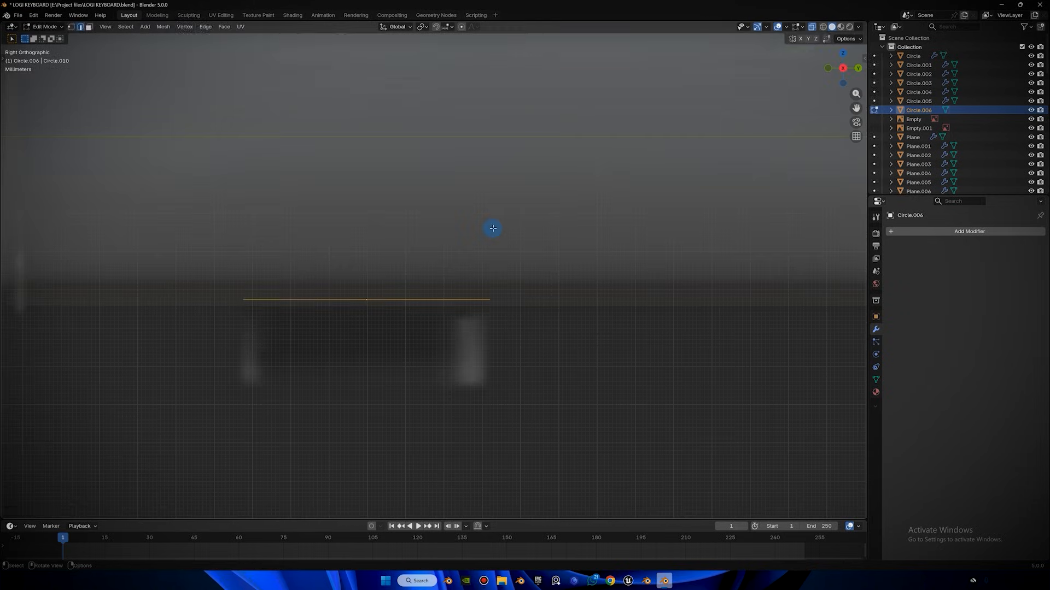
pyautogui.press('e')
pyautogui.press('z')
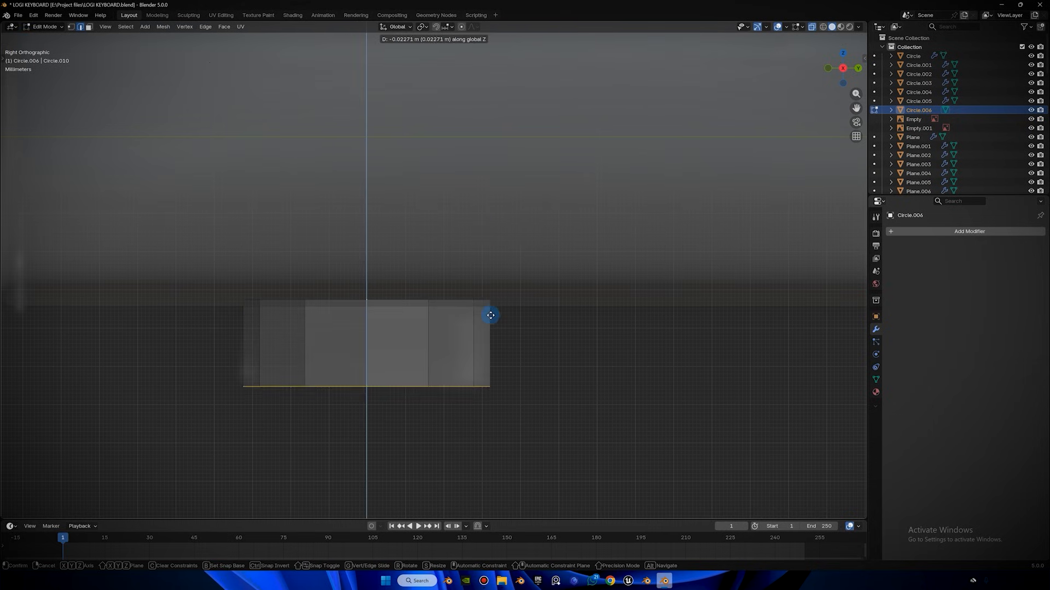
pyautogui.click(488, 314)
pyautogui.press('Tab')
pyautogui.scroll(-2, 483, 290)
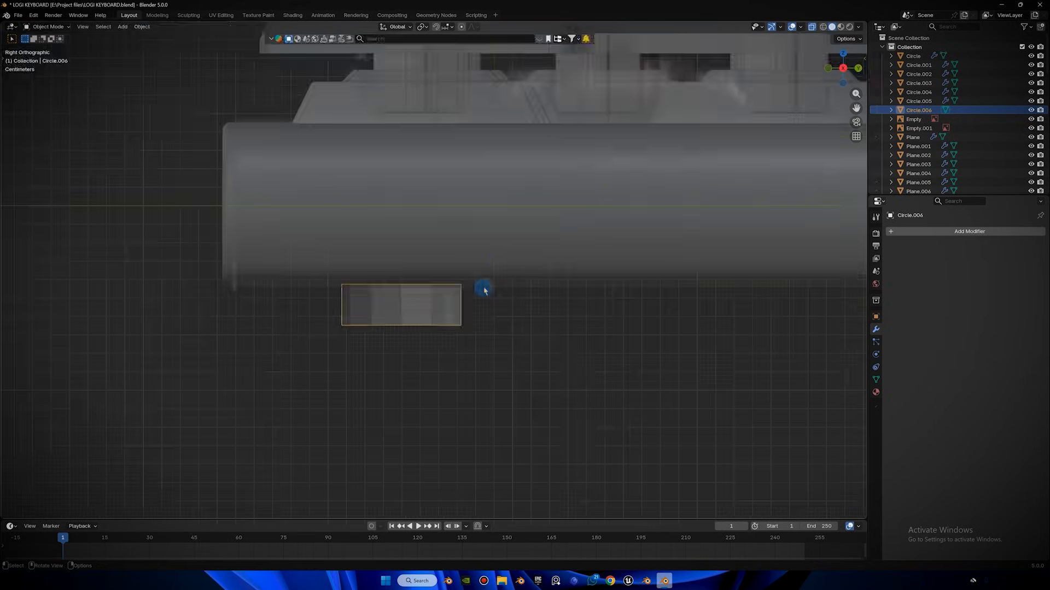
# Move the foot about 1.97 m along X in top view so it sits beneath the numpad.
pyautogui.click(843, 53)
pyautogui.scroll(-6, 444, 200)
pyautogui.scroll(4, 444, 200)
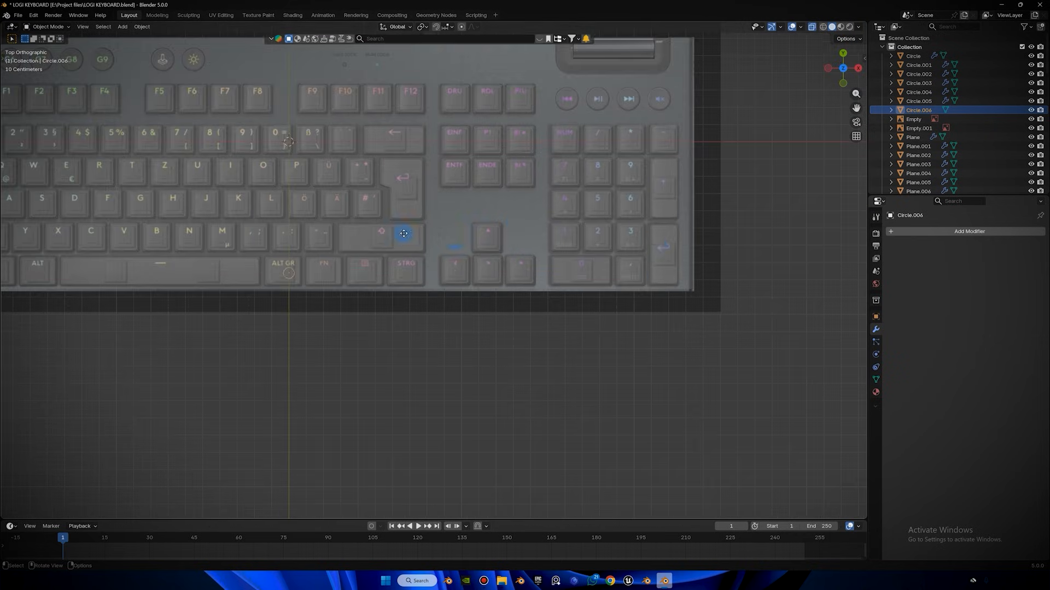
pyautogui.press('g')
pyautogui.press('x')
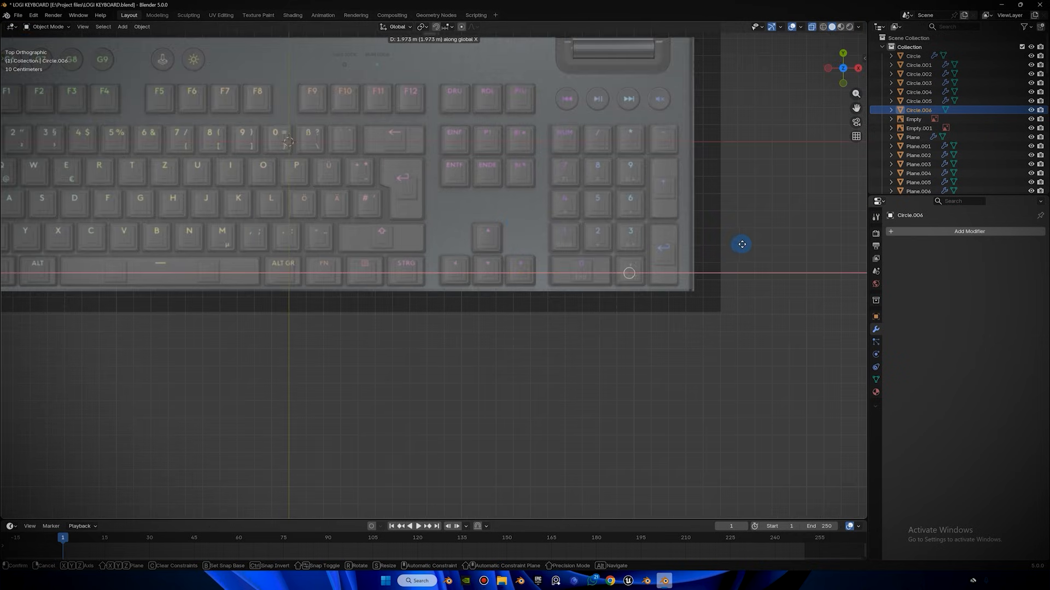
pyautogui.click(741, 244)
pyautogui.scroll(-3, 707, 263)
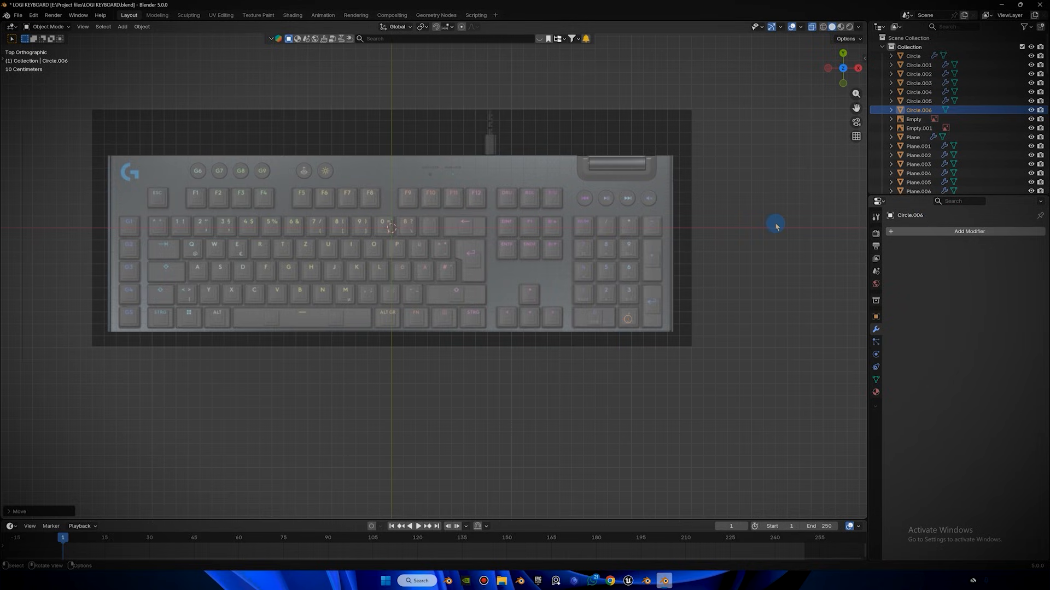
# Select the foot's upper vertex ring in edit mode and close it with Grid Fill.
pyautogui.press('Tab')
pyautogui.moveTo(736, 227); pyautogui.dragTo(699, 101, button='middle')
pyautogui.press('KP_Decimal')
pyautogui.press('1')
pyautogui.moveTo(711, 113); pyautogui.dragTo(204, 279)
pyautogui.moveTo(241, 279); pyautogui.dragTo(281, 183, button='middle')
pyautogui.moveTo(286, 162); pyautogui.dragTo(603, 273)
pyautogui.moveTo(151, 165); pyautogui.dragTo(704, 248)
pyautogui.press('F3')
pyautogui.click(700, 210)
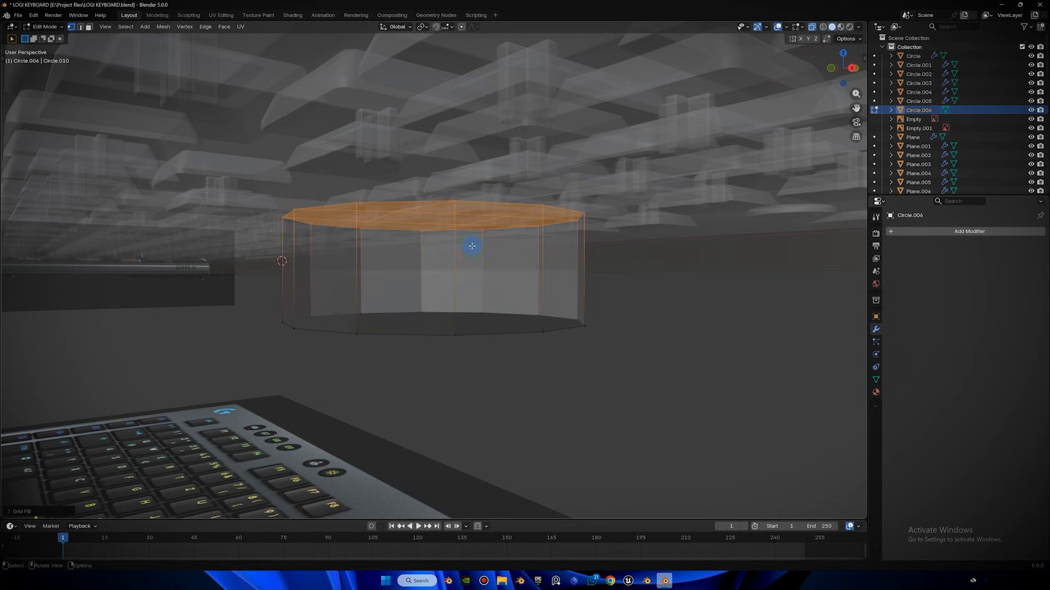
# Close the foot's lower ring with Grid Fill, recalculate the normals and return to object mode.
pyautogui.moveTo(272, 284); pyautogui.dragTo(614, 394)
pyautogui.press('F3')
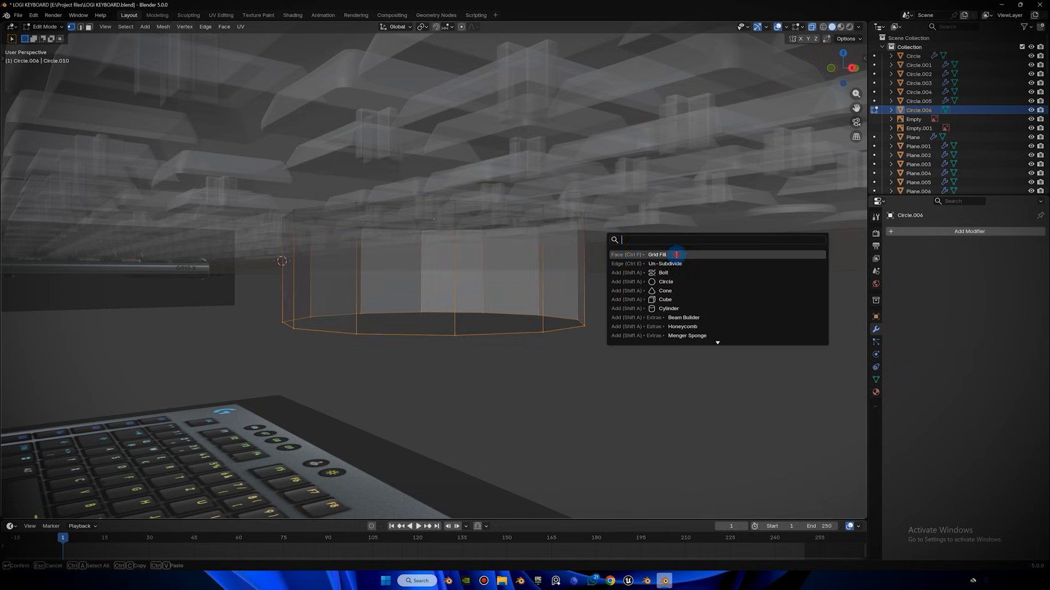
pyautogui.click(671, 254)
pyautogui.hotkey('shift', 'n')
pyautogui.moveTo(537, 228)
pyautogui.mouseDown(button='middle')
pyautogui.moveTo(556, 248)
pyautogui.moveTo(622, 224)
pyautogui.mouseUp(button='middle')
pyautogui.press('Tab')
pyautogui.press('Tab')
pyautogui.press('Tab')
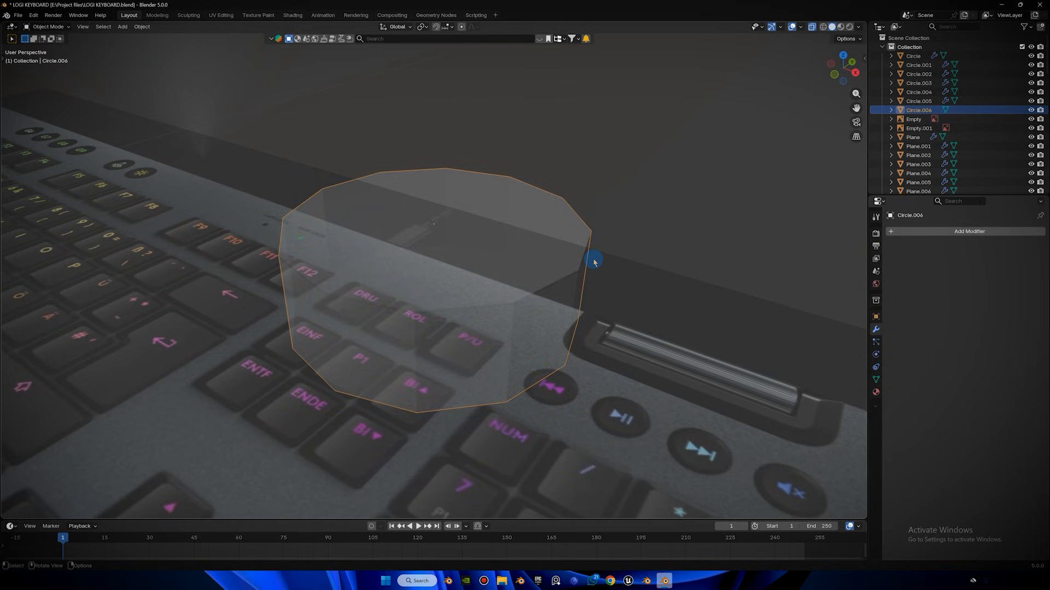
# Add a Subdivision modifier to the foot with both viewport and render levels set to 1.
pyautogui.hotkey('ctrl', '2')
pyautogui.hotkey('ctrl', '1')
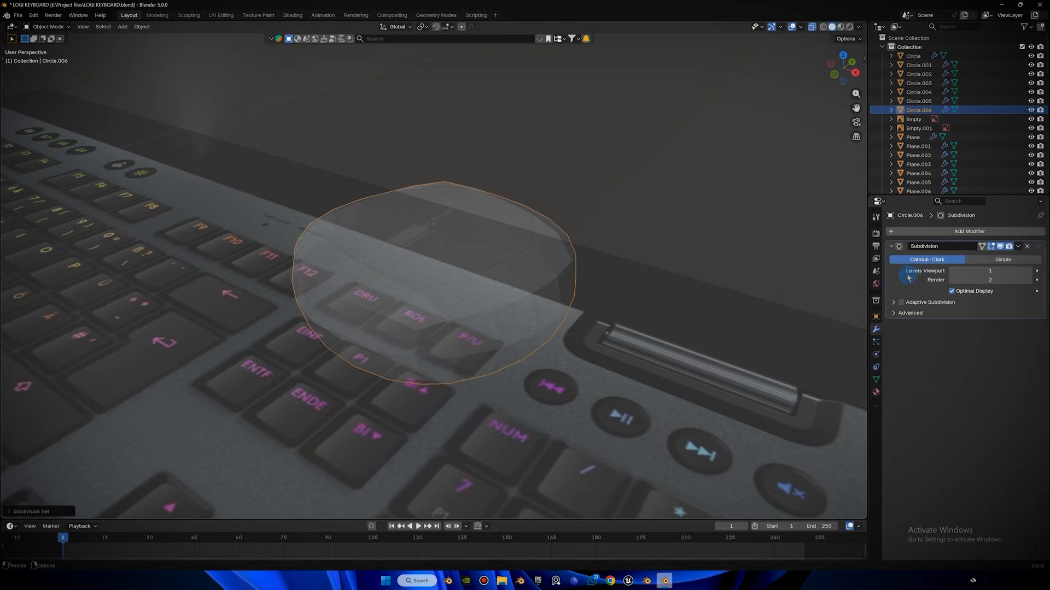
pyautogui.click(951, 280)
# Bevel the foot's upper and lower edge loops with 2 segments.
pyautogui.press('Tab')
pyautogui.moveTo(718, 206); pyautogui.dragTo(658, 175, button='middle')
pyautogui.keyDown('alt'); pyautogui.click(567, 231); pyautogui.keyUp('alt')
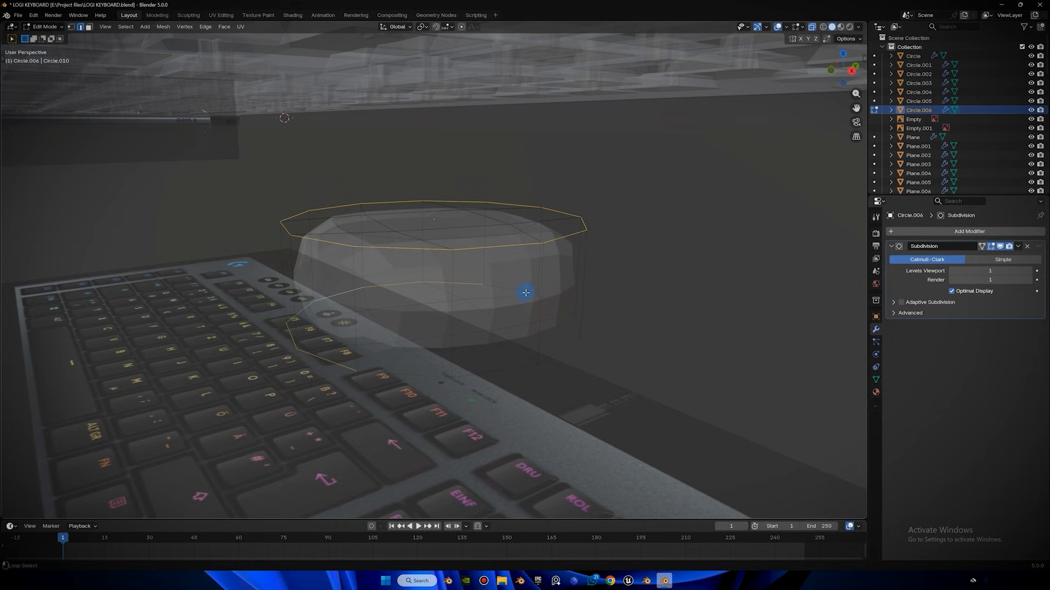
pyautogui.hotkey('ctrl', 'b')
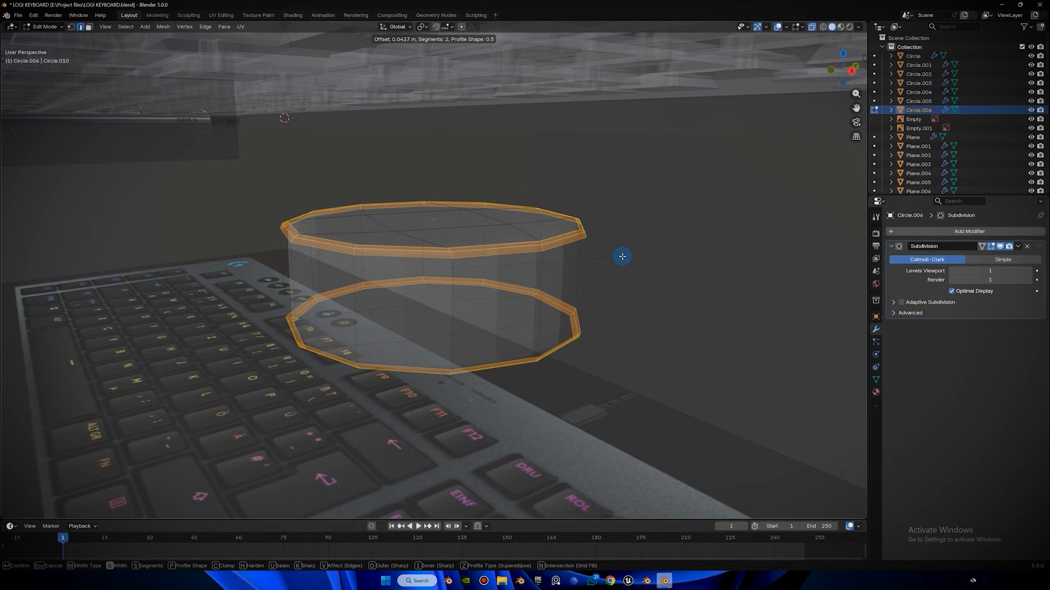
pyautogui.press('Escape')
# Subdivide the whole foot mesh, then return to object mode and shade the foot smooth.
pyautogui.rightClick(558, 220)
pyautogui.click(566, 245)
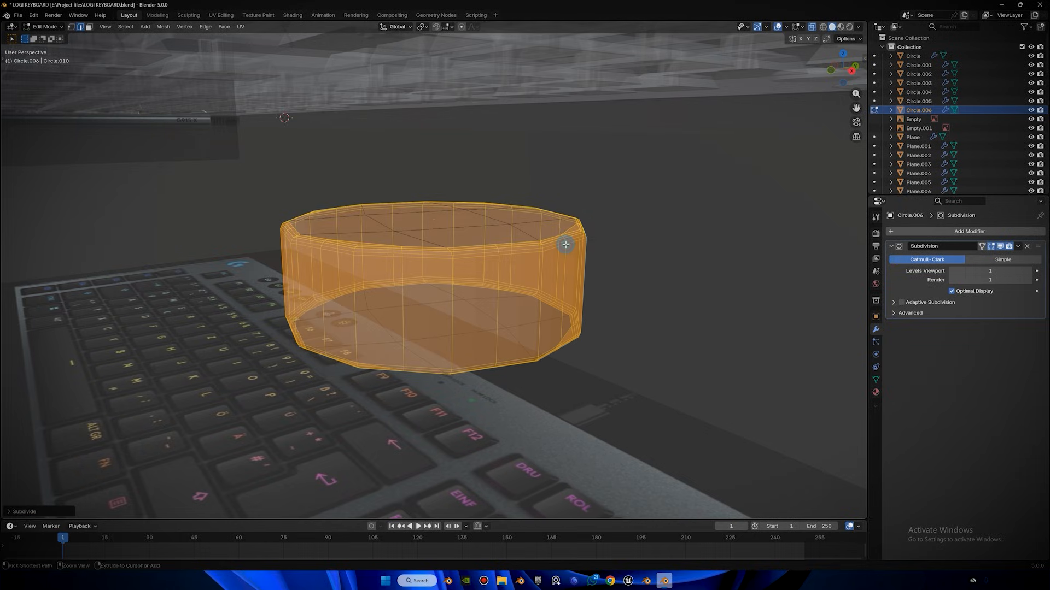
pyautogui.press('Tab')
pyautogui.rightClick(579, 233)
pyautogui.click(671, 251)
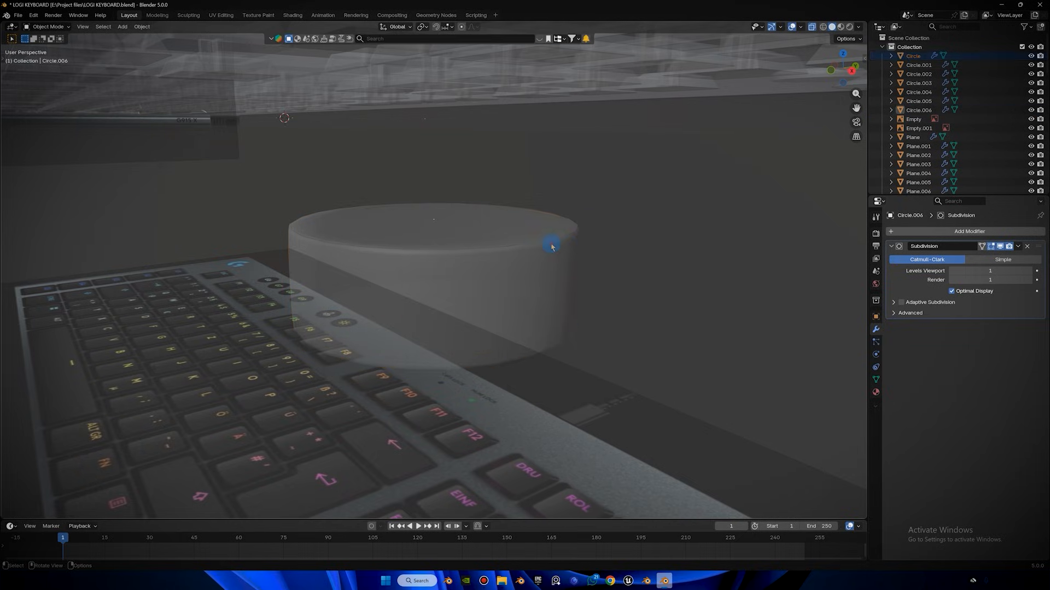
pyautogui.click(550, 246)
pyautogui.press('g')
pyautogui.moveTo(541, 248); pyautogui.dragTo(777, 88, button='middle')
pyautogui.rightClick(551, 267)
# Duplicate the foot about 1.28 m along Y in the right view to place a second foot at the rear.
pyautogui.click(548, 255)
pyautogui.click(842, 54)
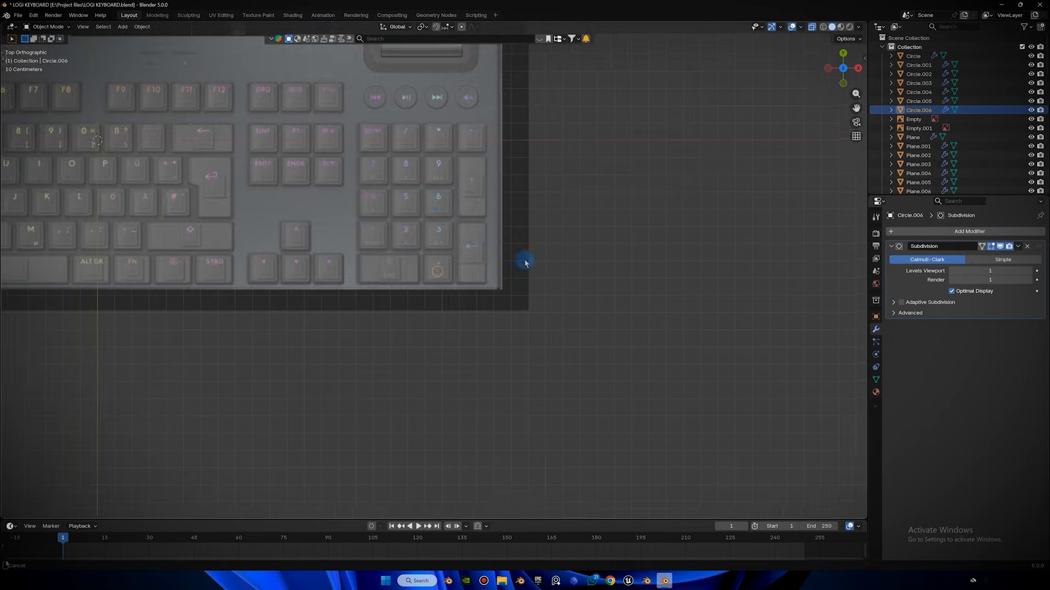
pyautogui.click(858, 67)
pyautogui.hotkey('shift', 'd')
pyautogui.press('y')
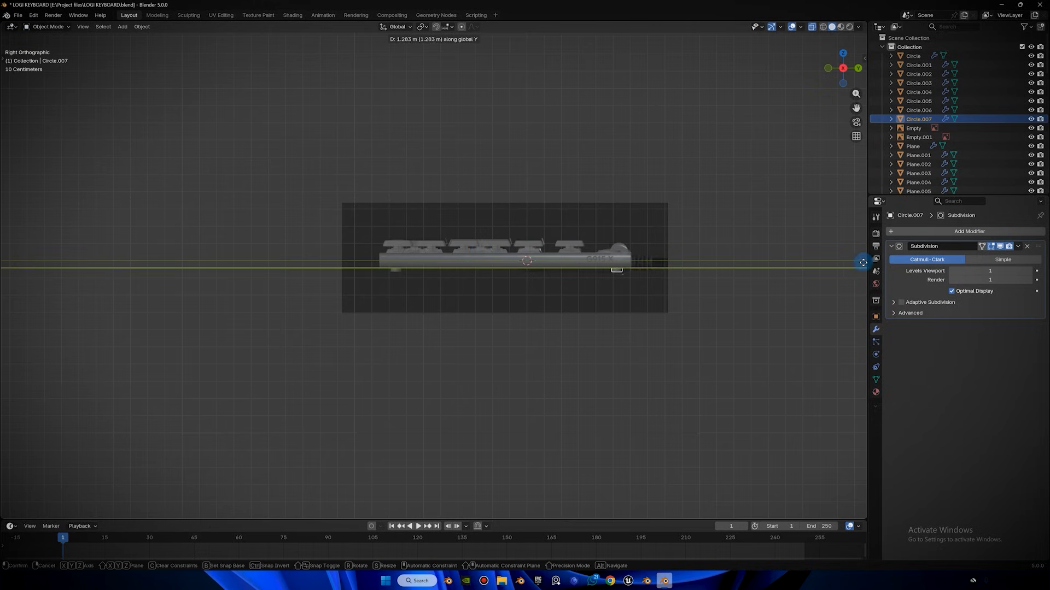
pyautogui.click(445, 225)
# Undo the mistaken selection of the keyboard body, turn off X-ray and select both feet.
pyautogui.moveTo(445, 225); pyautogui.dragTo(522, 211, button='middle')
pyautogui.keyDown('shift'); pyautogui.click(507, 218); pyautogui.keyUp('shift')
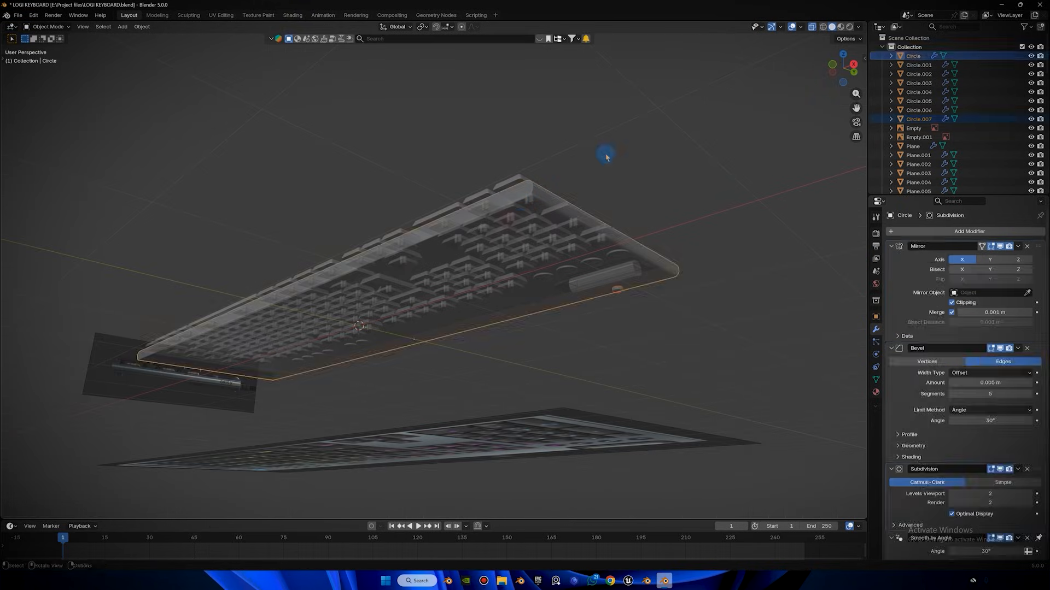
pyautogui.hotkey('ctrl', 'z')
pyautogui.click(811, 26)
pyautogui.keyDown('shift'); pyautogui.click(485, 227); pyautogui.keyUp('shift')
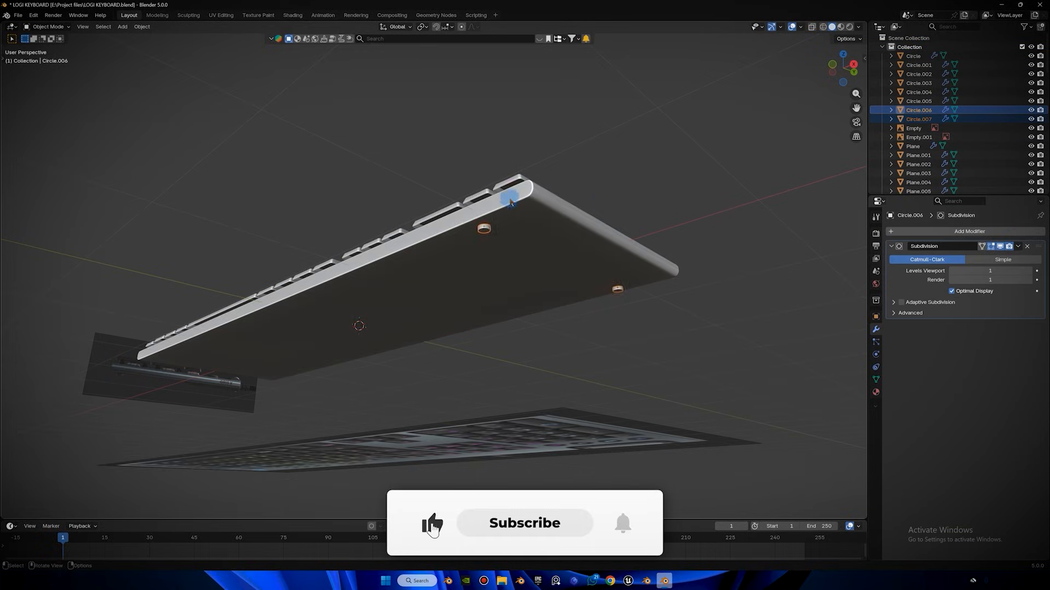
# Switch to the bottom view and hide the top reference image that covers the underside.
pyautogui.moveTo(504, 199); pyautogui.dragTo(711, 113, button='middle')
pyautogui.click(843, 85)
pyautogui.click(557, 308)
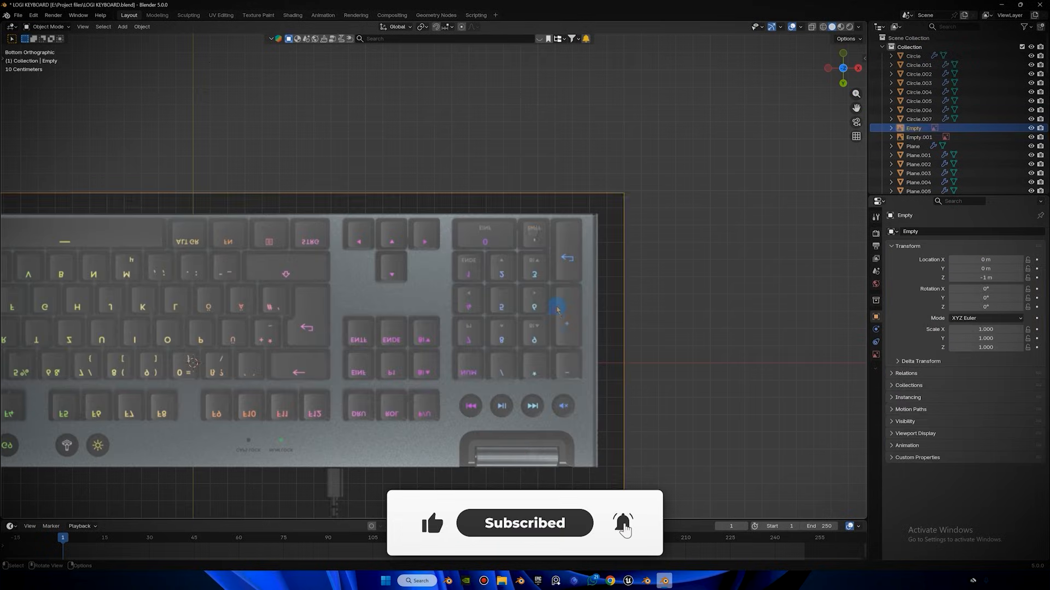
pyautogui.press('h')
# Select both feet and move them along X closer to the numpad-side edge of the body.
pyautogui.click(532, 232)
pyautogui.keyDown('shift'); pyautogui.click(535, 453); pyautogui.keyUp('shift')
pyautogui.press('g')
pyautogui.press('x')
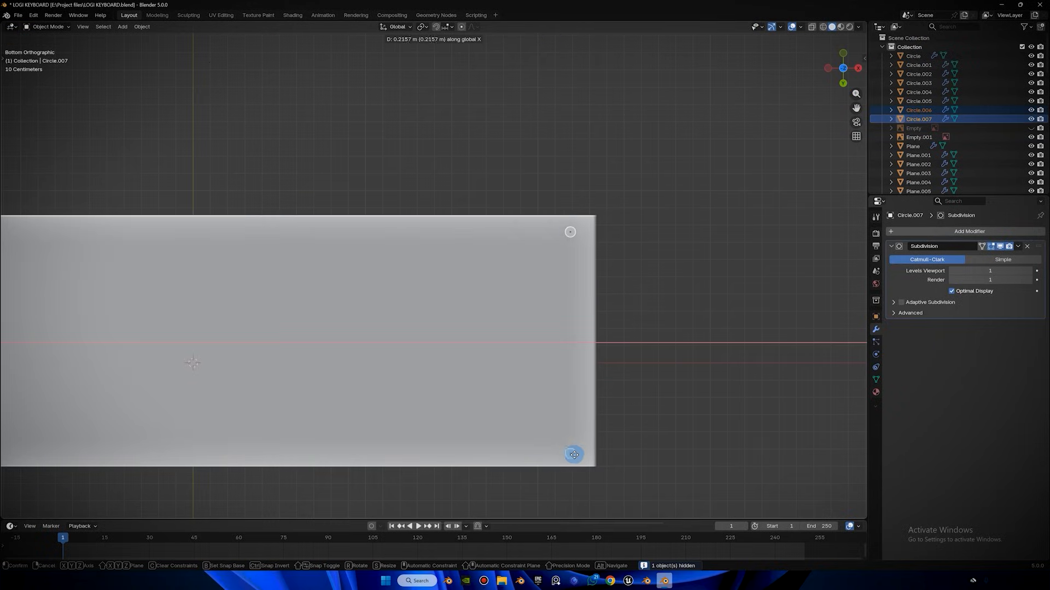
pyautogui.click(568, 454)
# Duplicate the pair of feet and move the copies along X to the opposite end of the keyboard's underside.
pyautogui.keyDown('shift'); pyautogui.moveTo(593, 314); pyautogui.dragTo(708, 305, button='middle'); pyautogui.keyUp('shift')
pyautogui.hotkey('shift', 'd')
pyautogui.press('x')
pyautogui.click(152, 255)
pyautogui.scroll(-3, 278, 257)
pyautogui.press('g')
pyautogui.press('x')
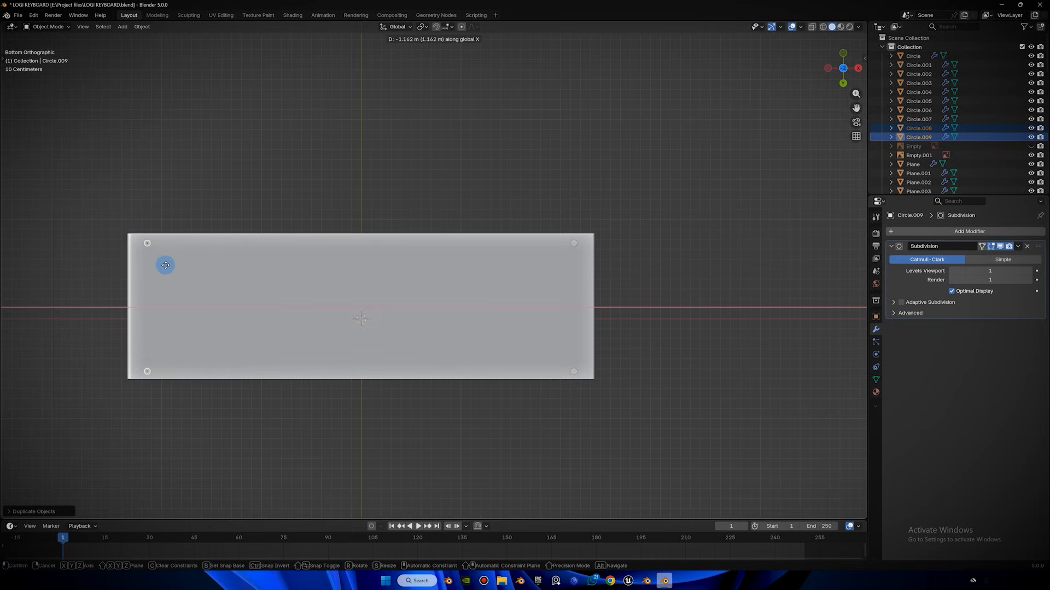
pyautogui.click(166, 266)
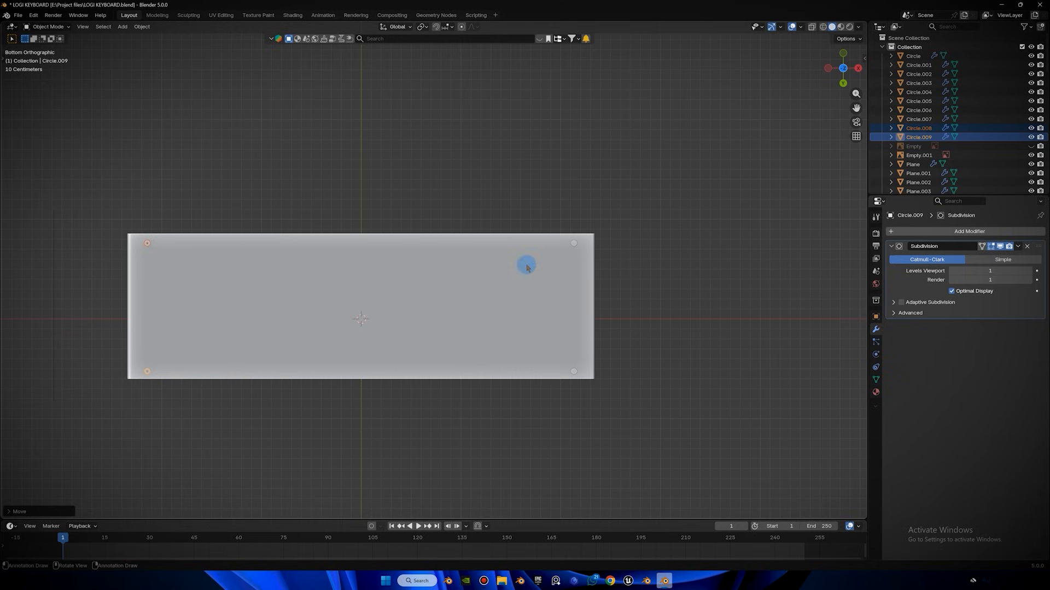
# Deselect the feet, show the top reference image again and review the keyboard model from several angles.
pyautogui.click(681, 182)
pyautogui.moveTo(682, 183); pyautogui.dragTo(112, 223, button='middle')
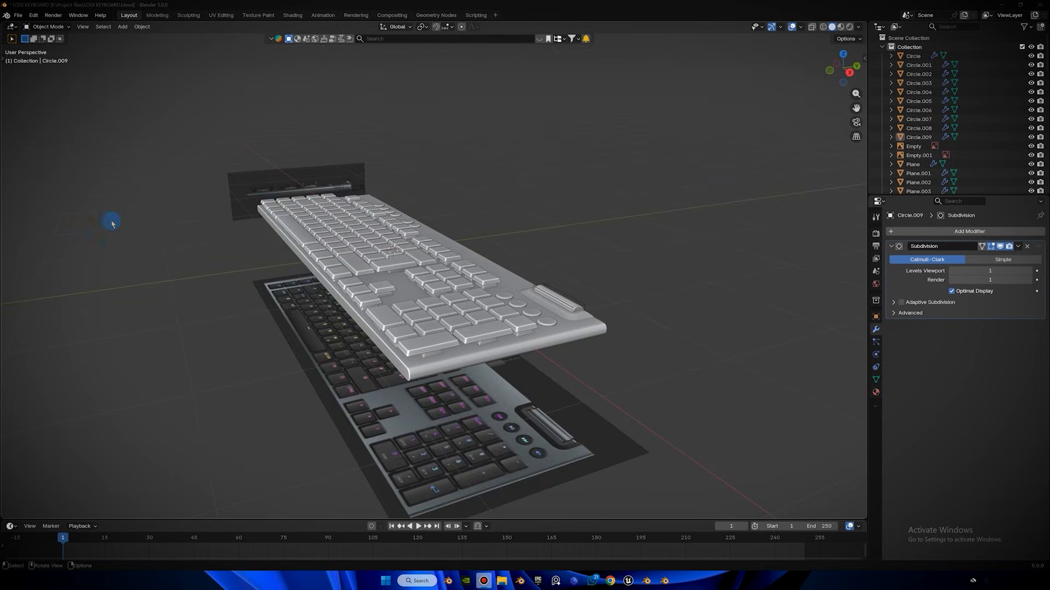
pyautogui.moveTo(345, 270); pyautogui.dragTo(484, 306, button='middle')
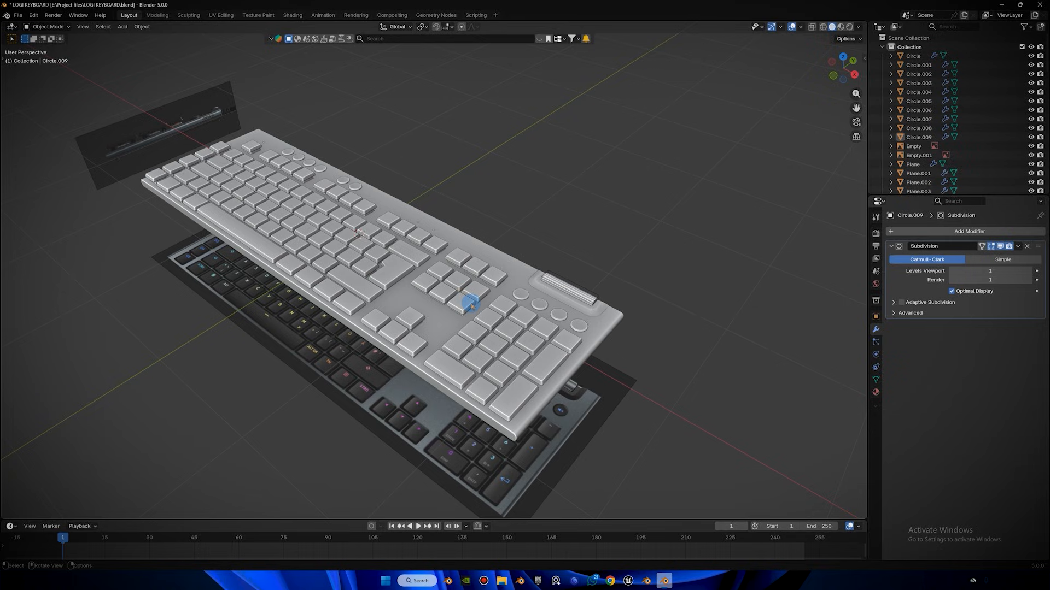
pyautogui.moveTo(479, 289); pyautogui.dragTo(565, 240, button='middle')
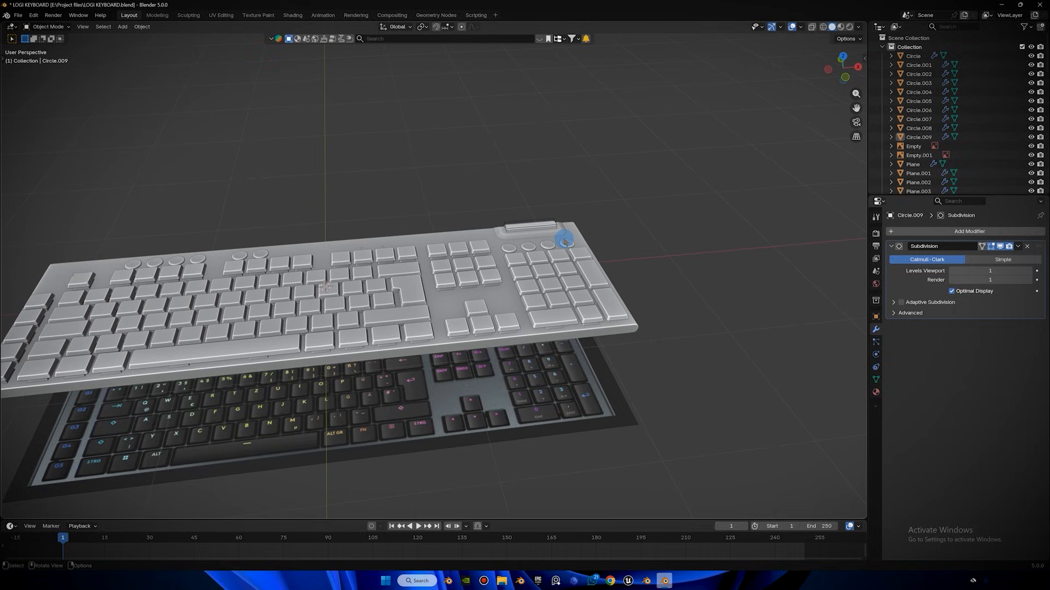